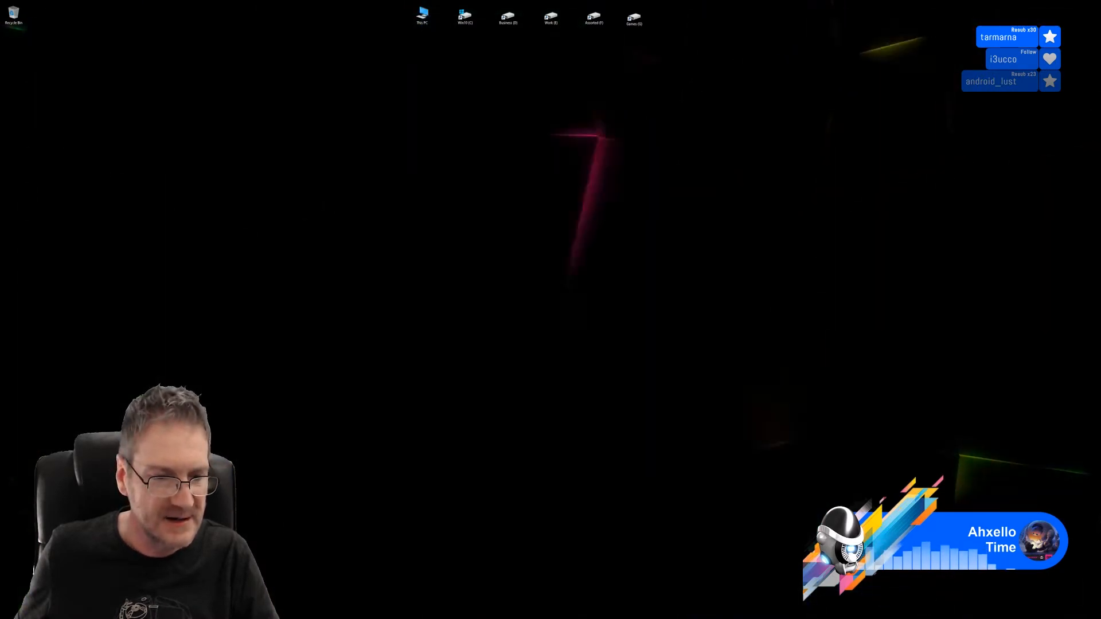
- Switch to 3ds Max, select the vase stand and start exporting only the selected object
key(alt+Tab)
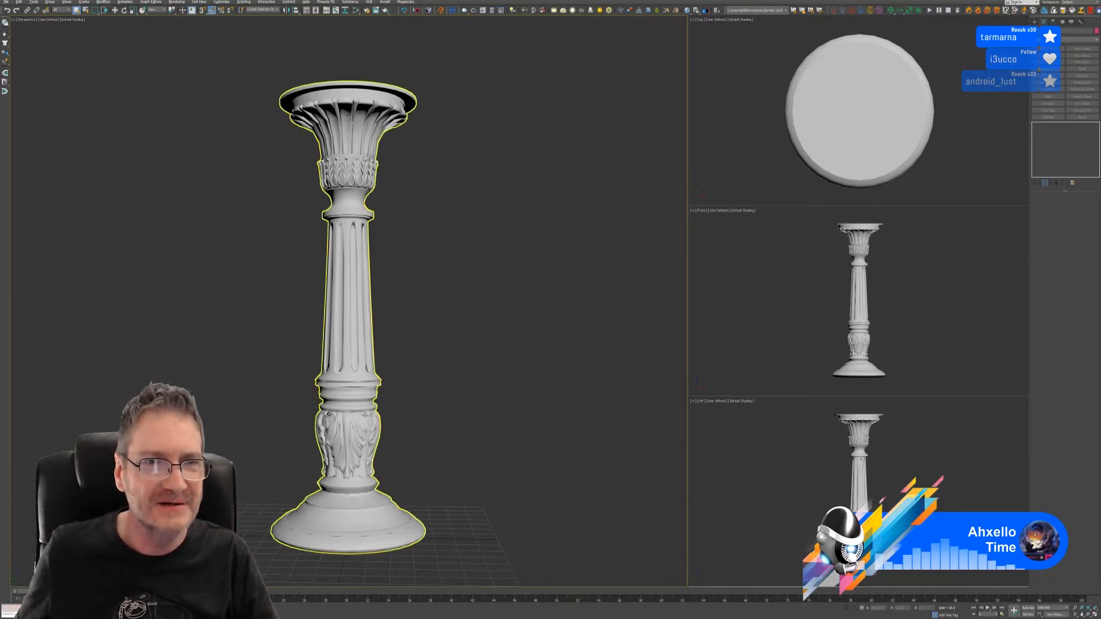
click(347, 172)
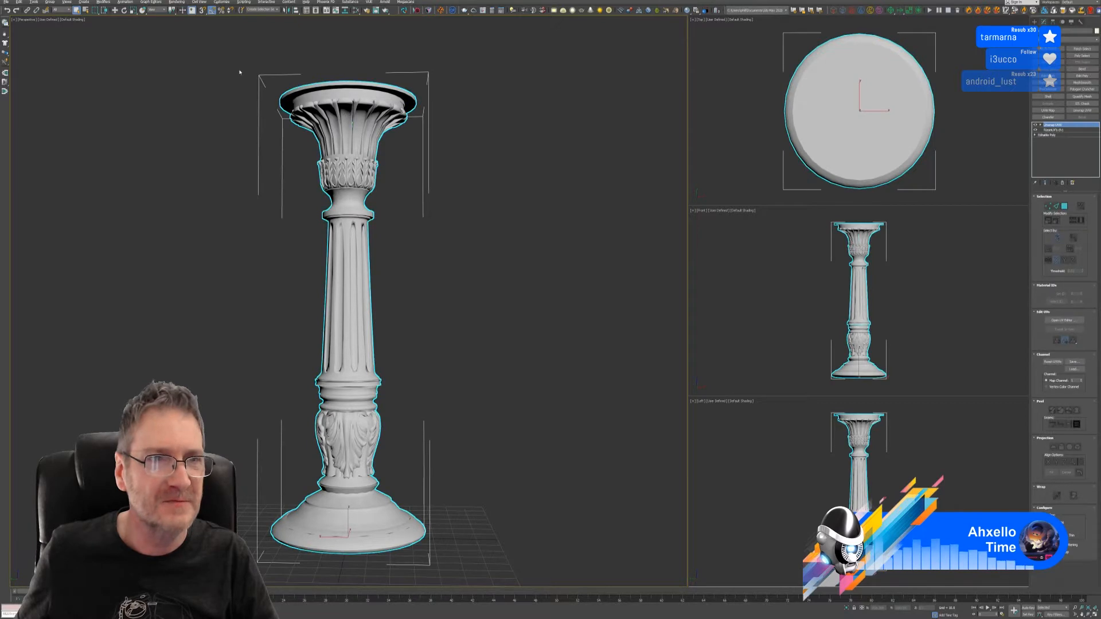
click(5, 2)
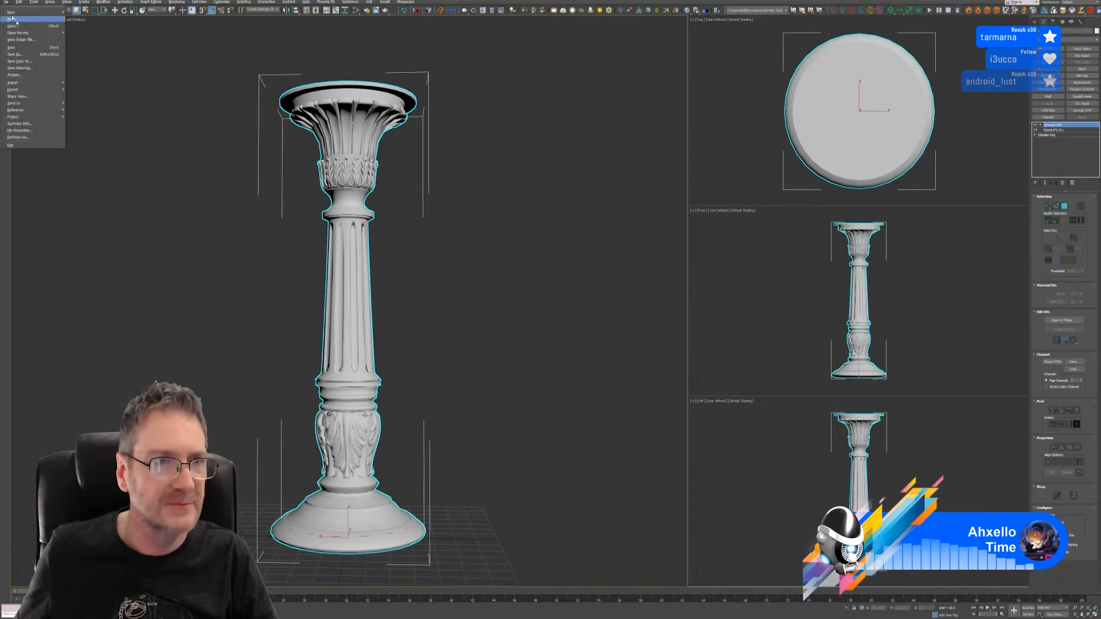
mouse_move(34, 89)
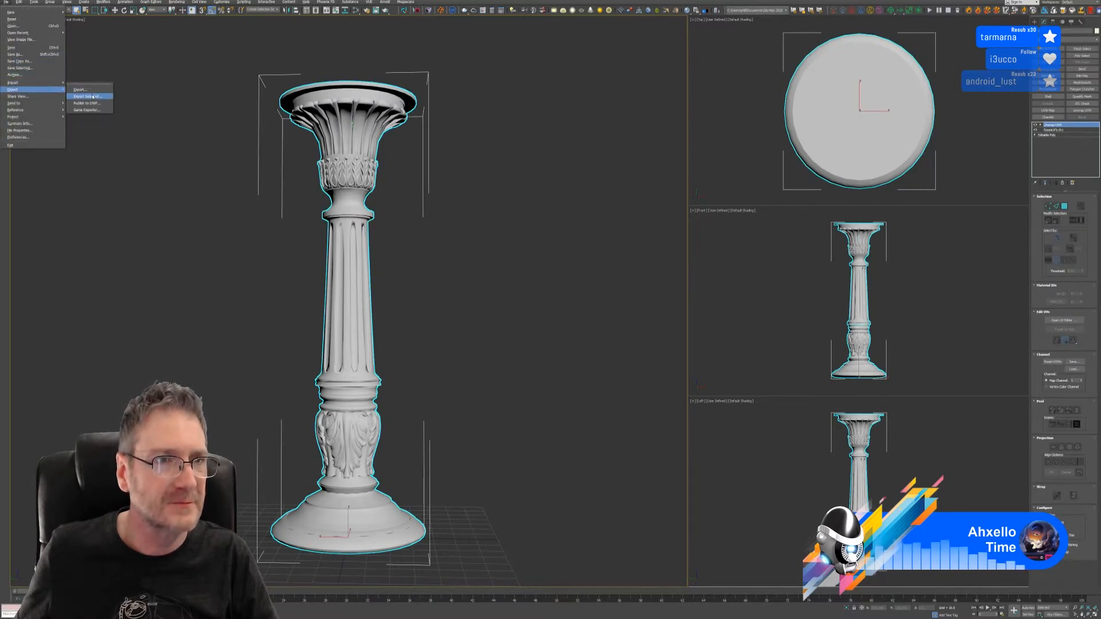
click(92, 97)
- Export the stand as an FBX file named Vase_Stand into the Vase_Stand folder, keeping the existing export settings
click(284, 75)
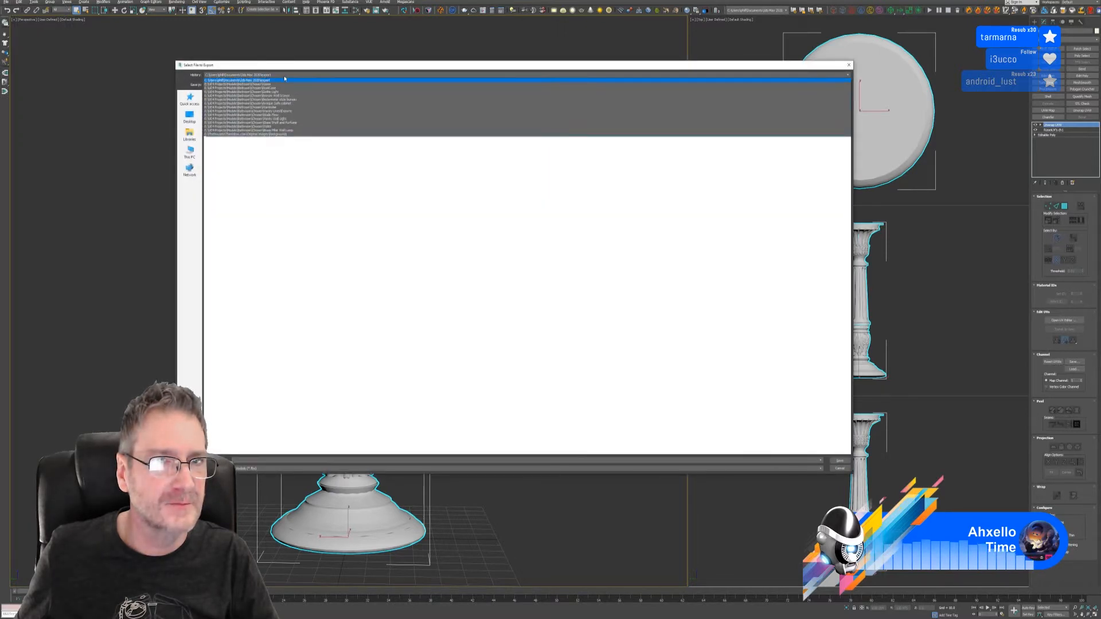
click(283, 85)
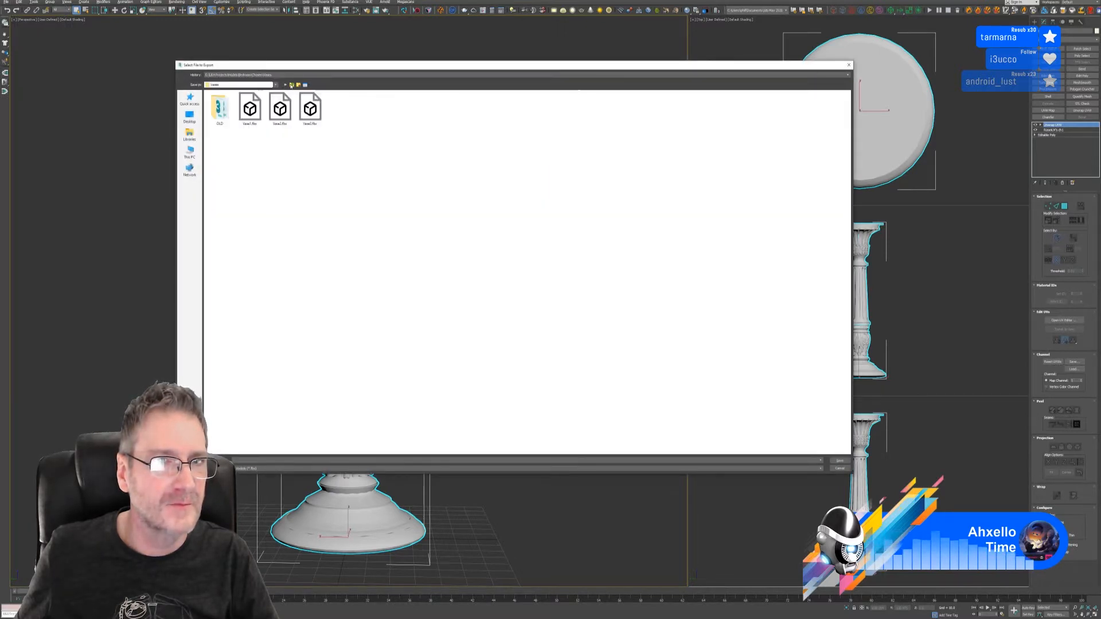
click(291, 84)
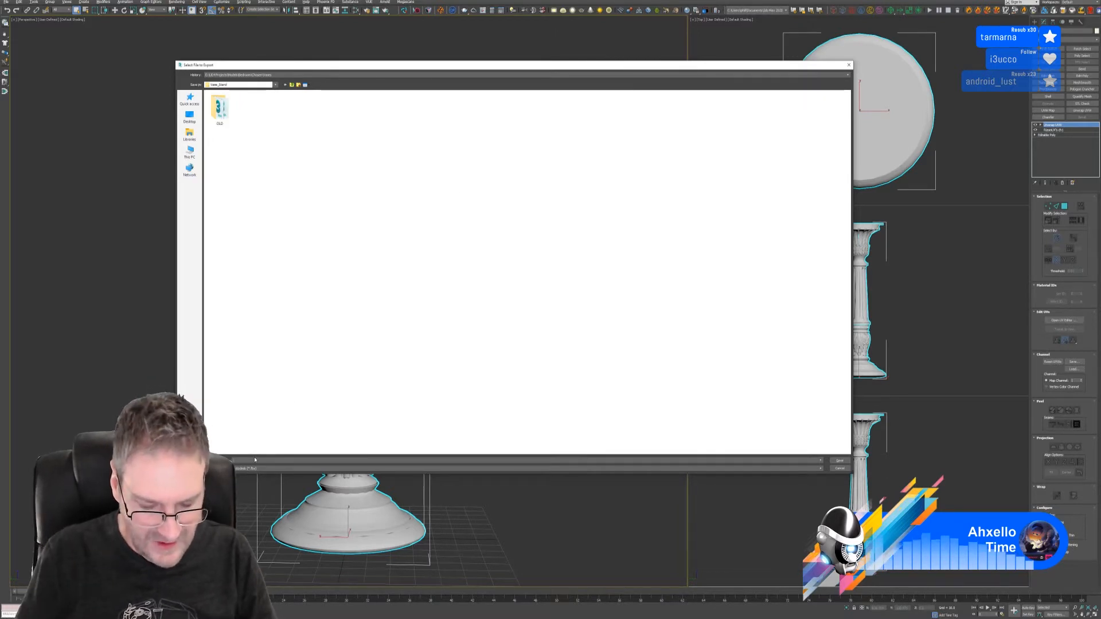
text(Vase_Stand)
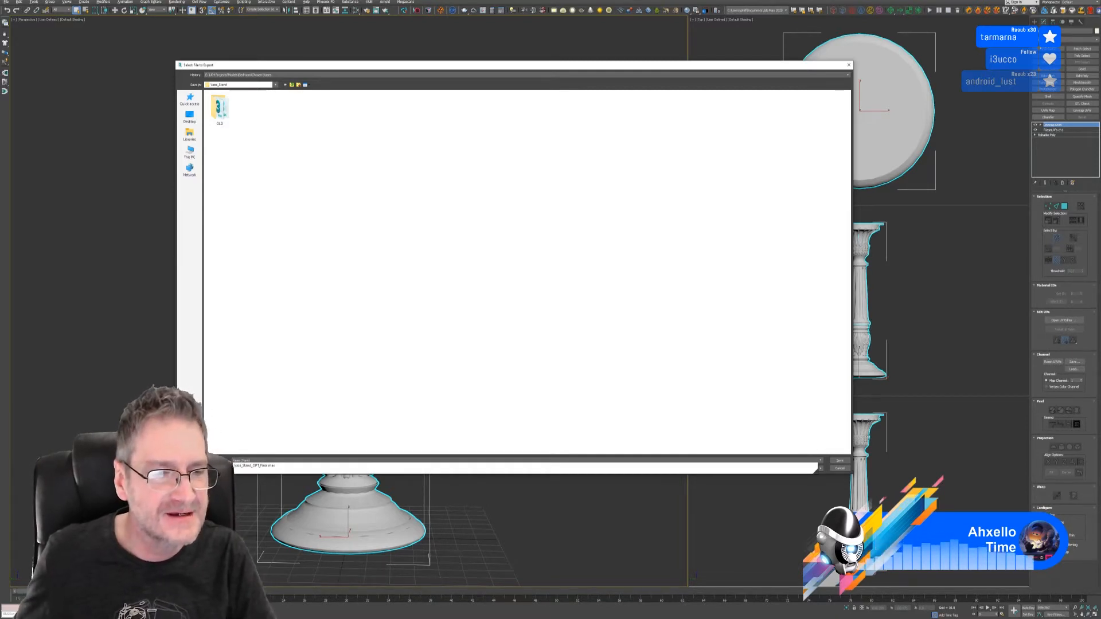
click(576, 357)
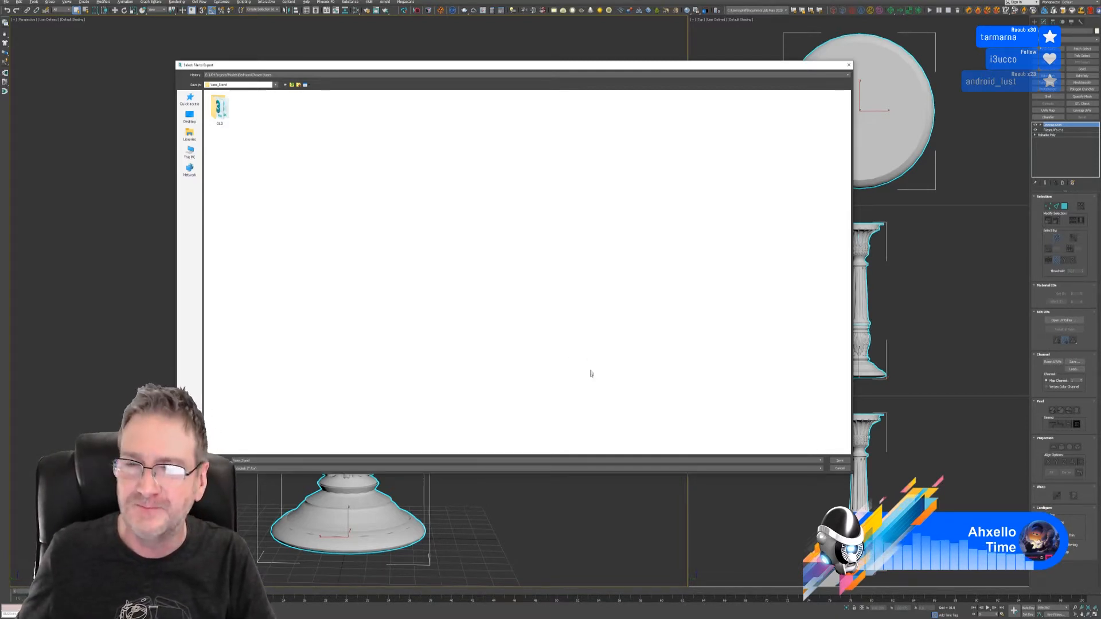
click(839, 461)
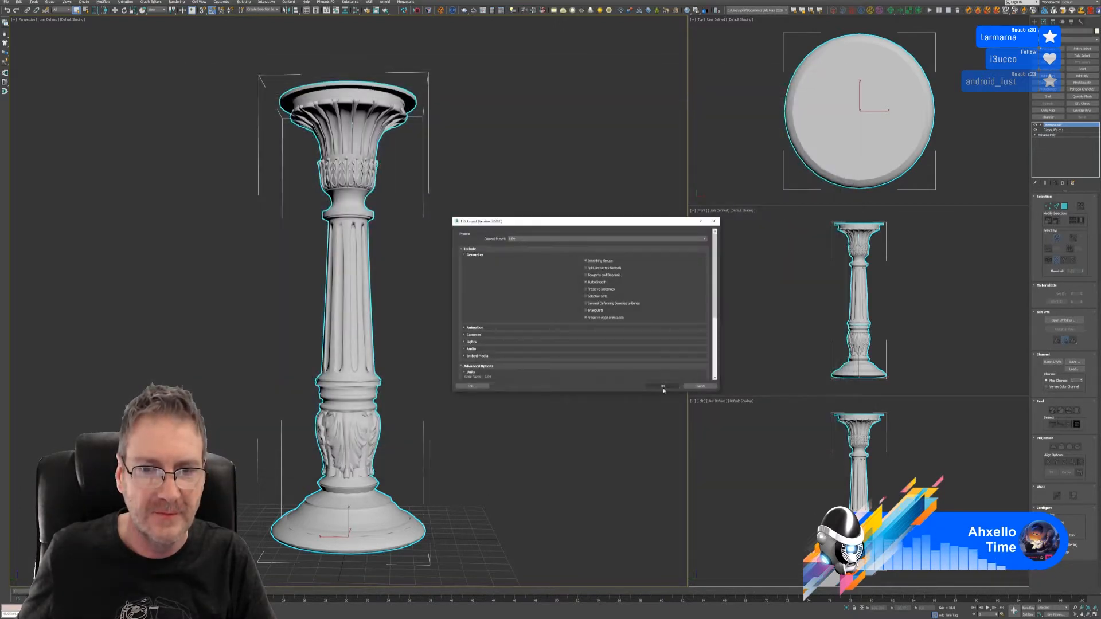
click(663, 386)
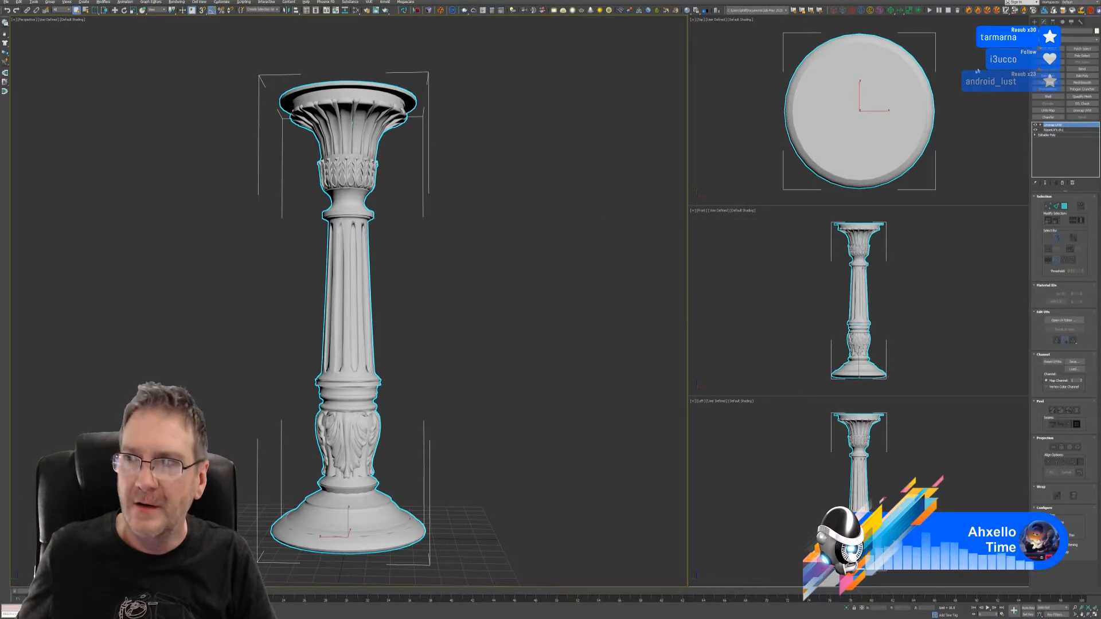
- Switch to Substance Painter, start a new project and open the mesh file selection
click(1059, 1)
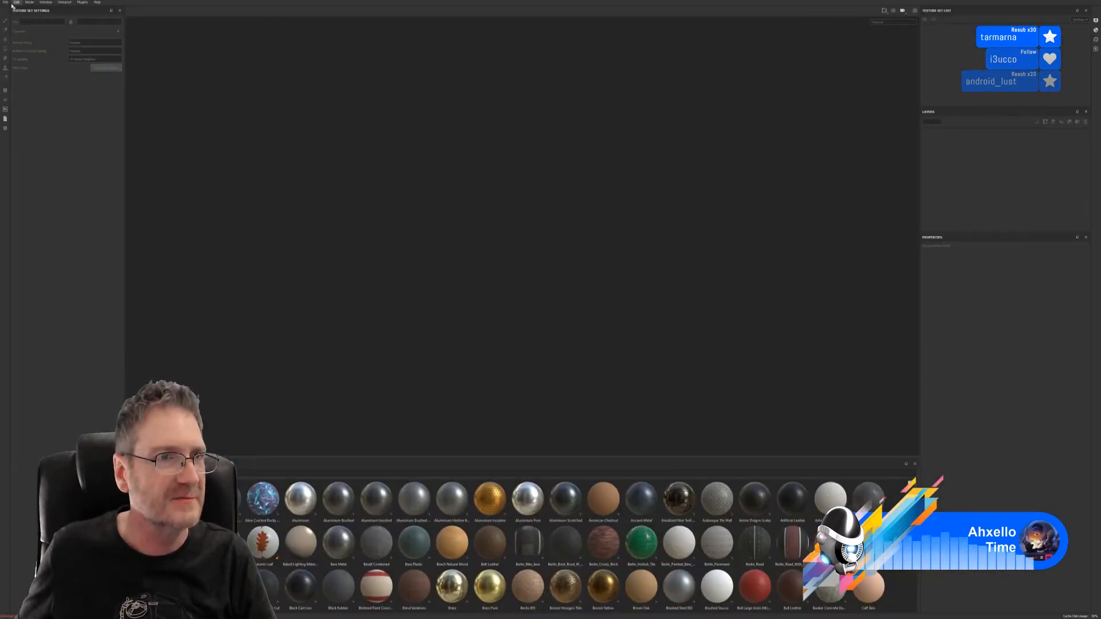
click(6, 2)
click(17, 10)
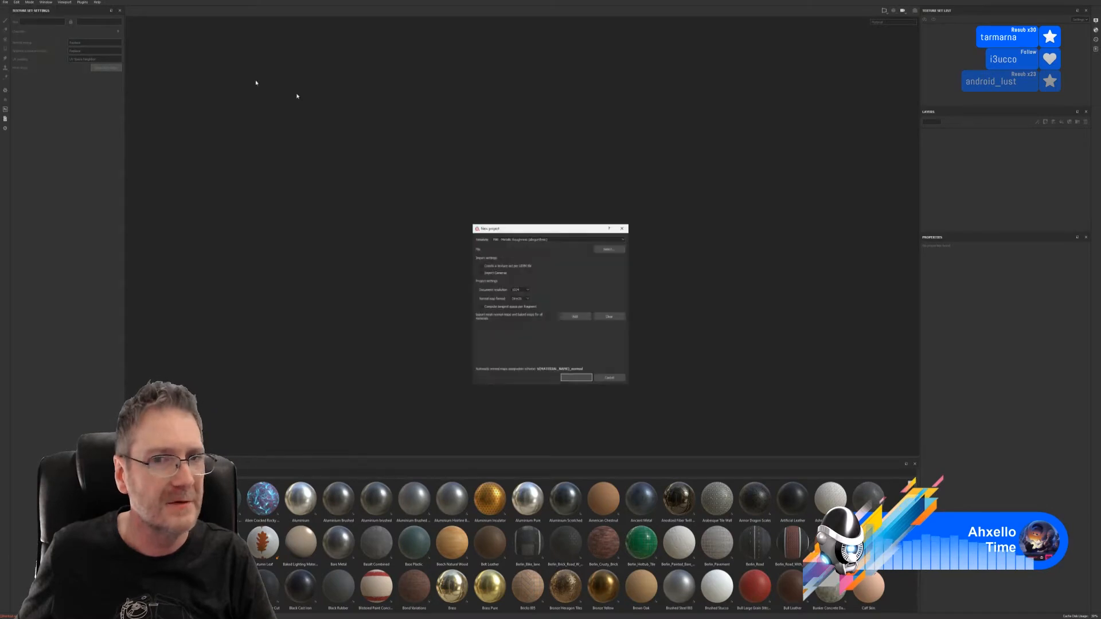
click(610, 249)
drag(633, 215, 430, 157)
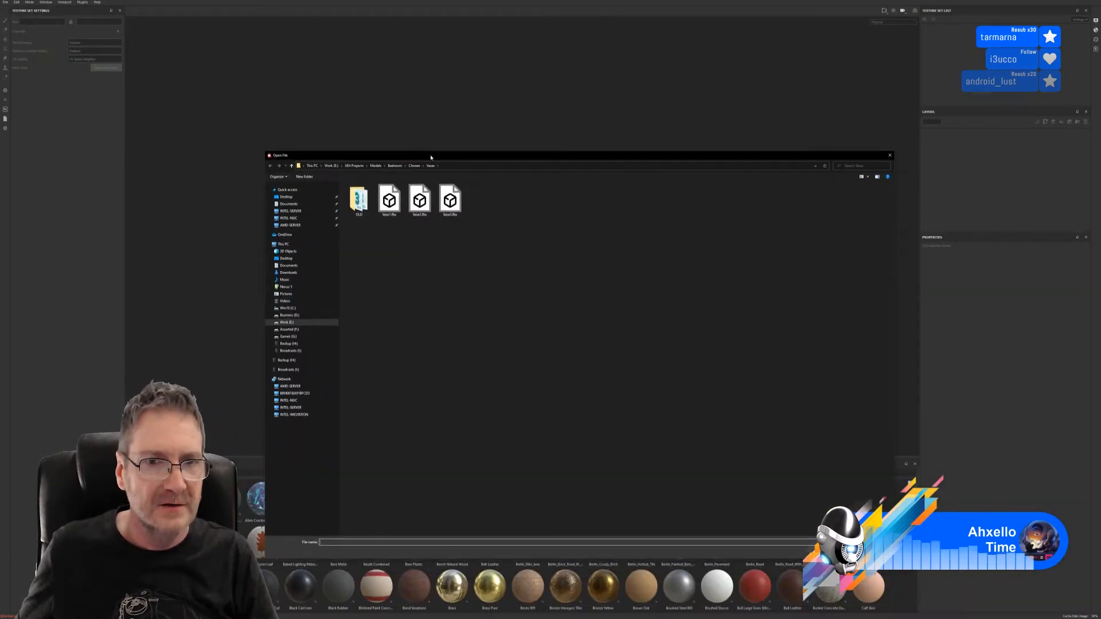
- Pick Vase_Stand.fbx from the Vase_Stand folder as the mesh and create the project with a 2048 document resolution
click(414, 166)
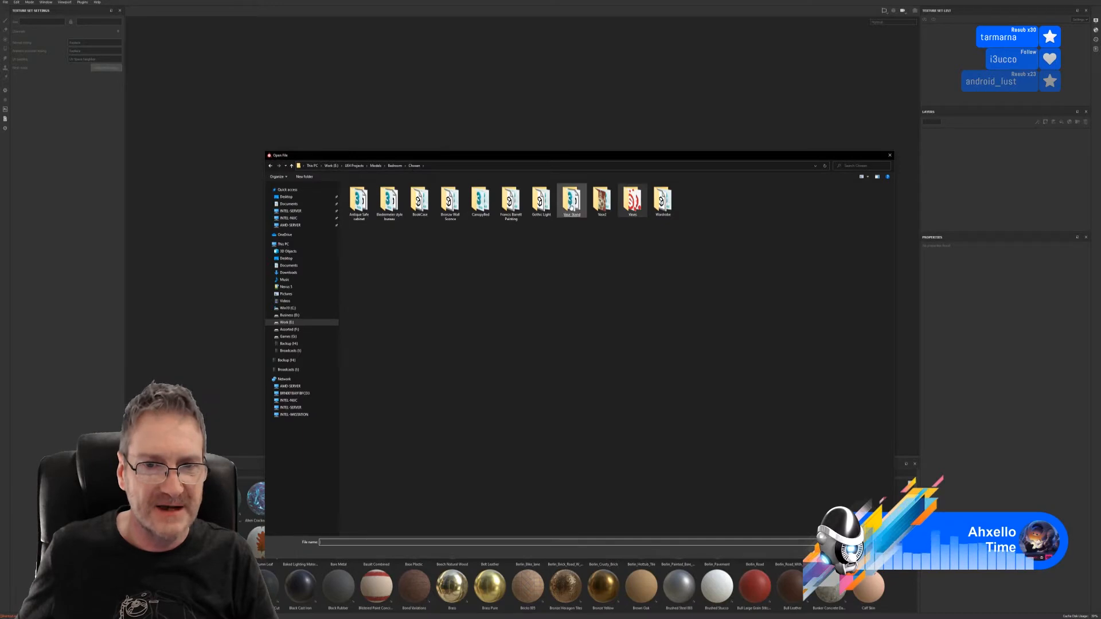
double_click(571, 203)
double_click(385, 198)
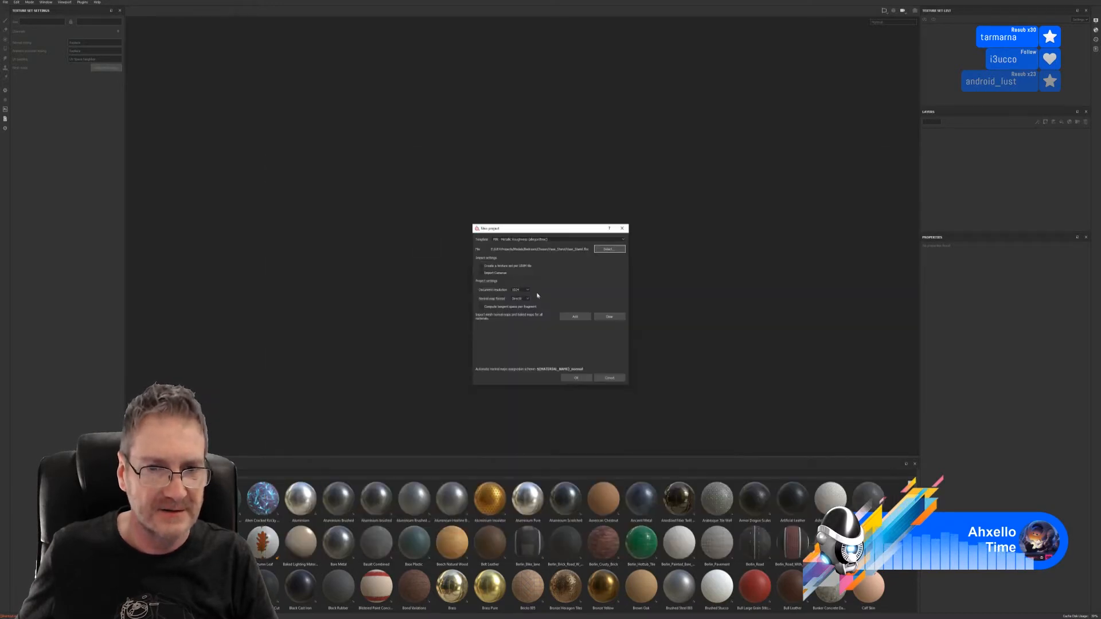
click(527, 290)
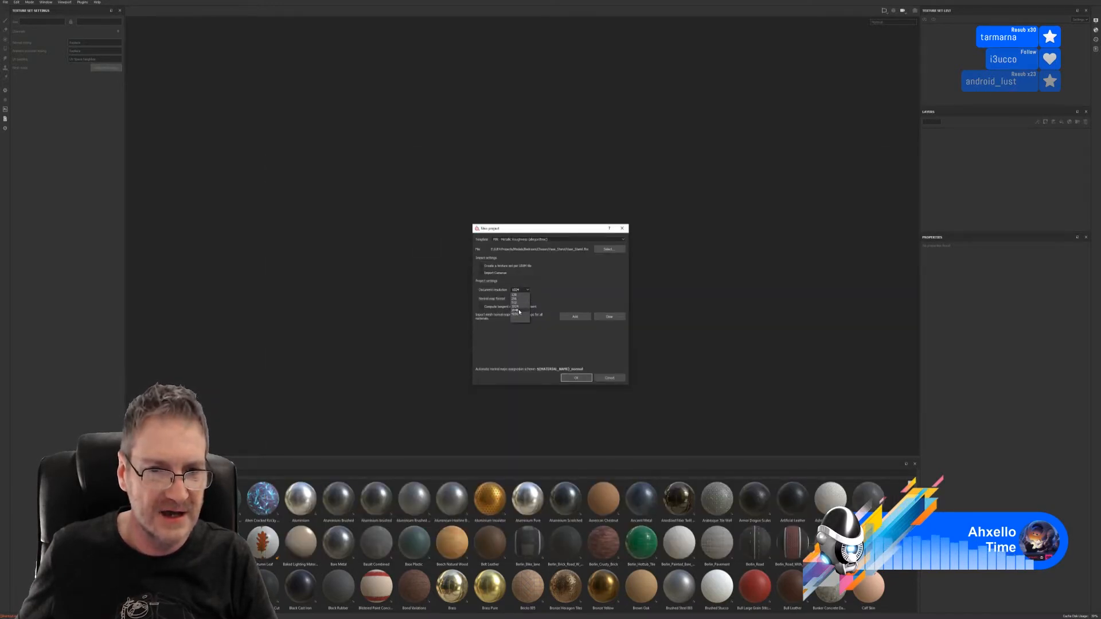
click(573, 377)
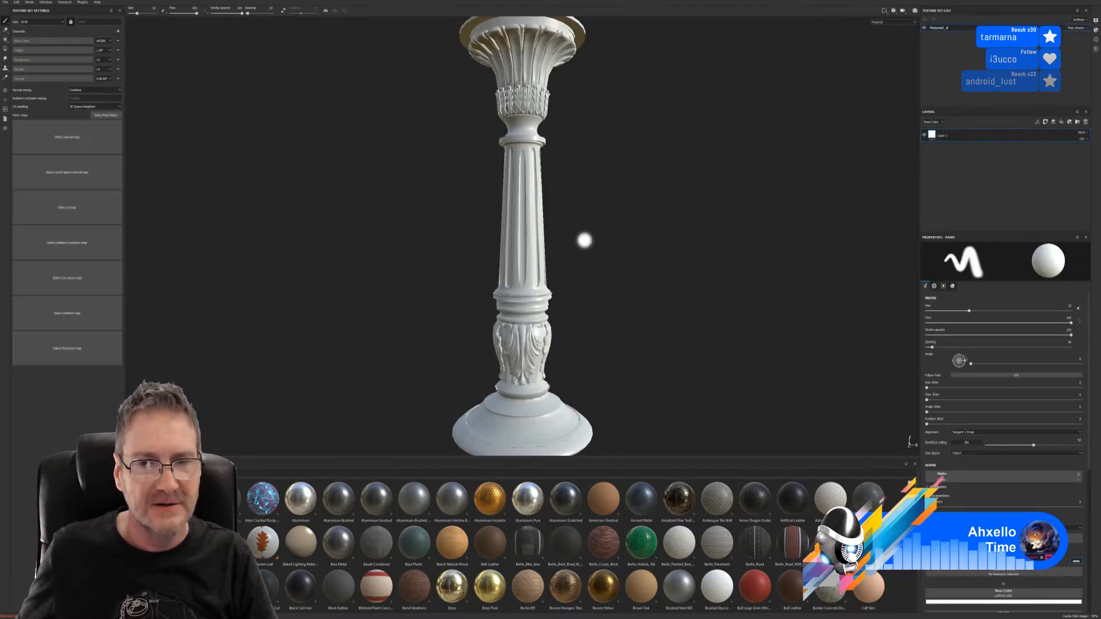
- Bake all mesh maps for the stand's material at an output size of 2048
alt+right_drag(647, 197, 394, 262)
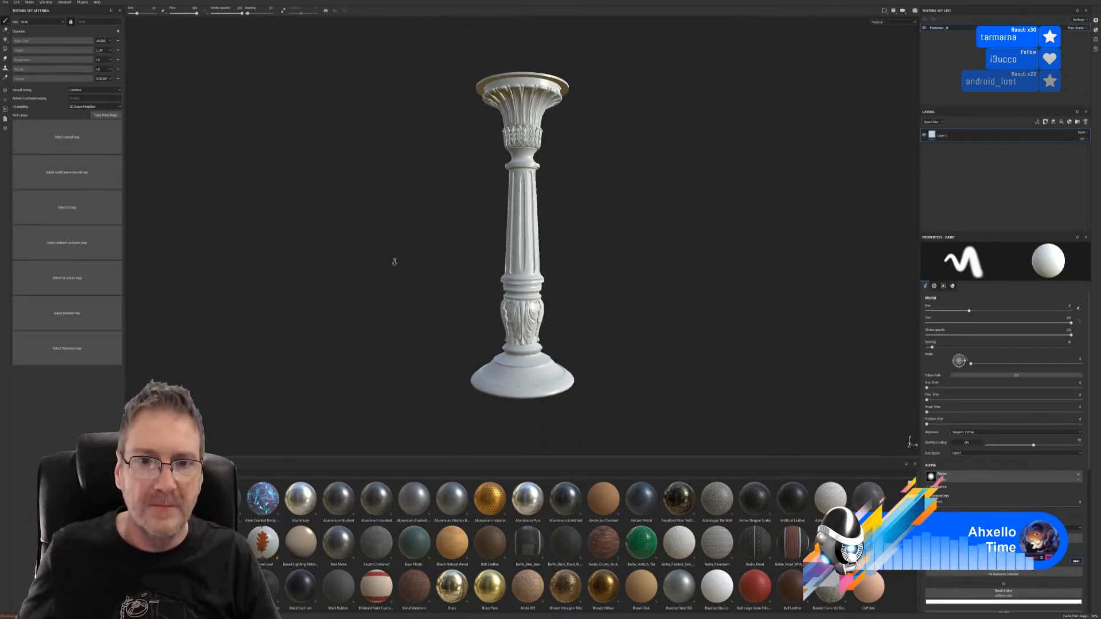
click(105, 114)
click(574, 227)
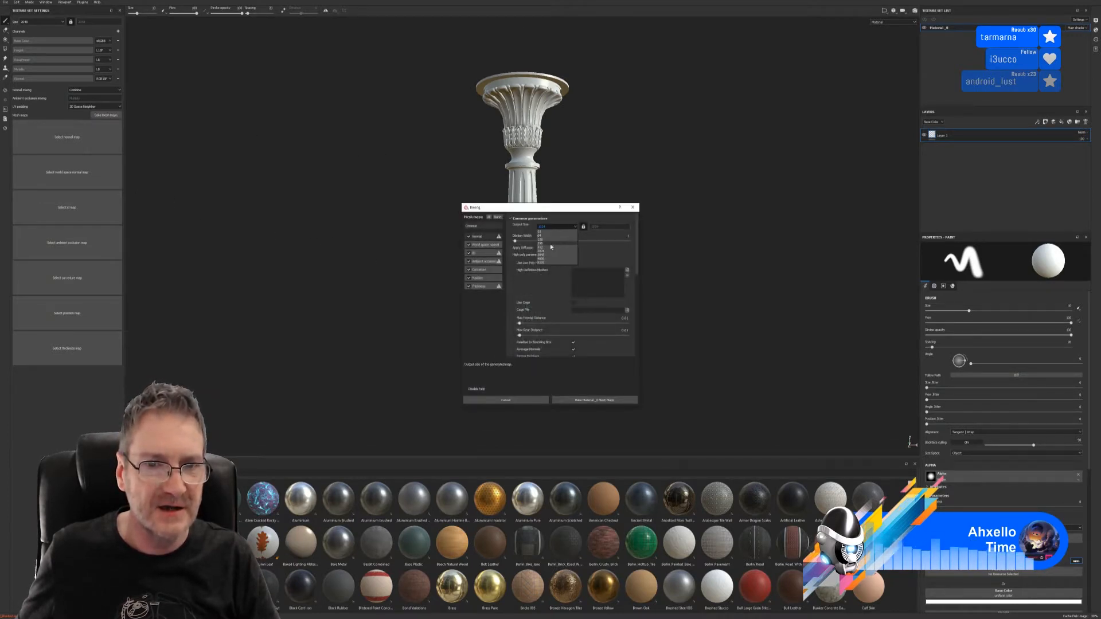
click(541, 255)
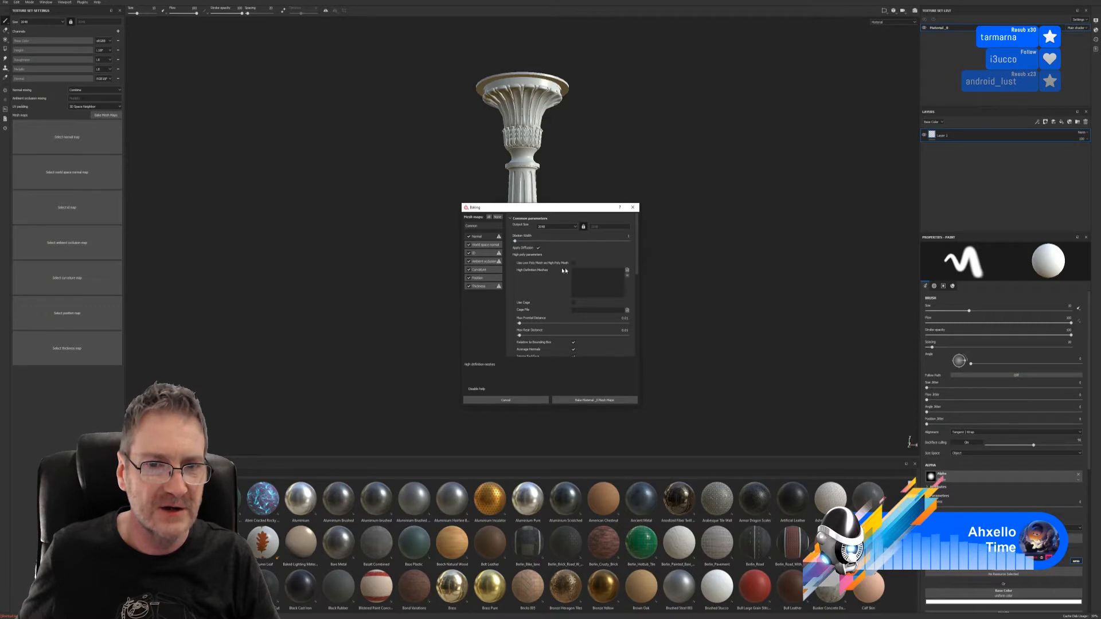
click(596, 400)
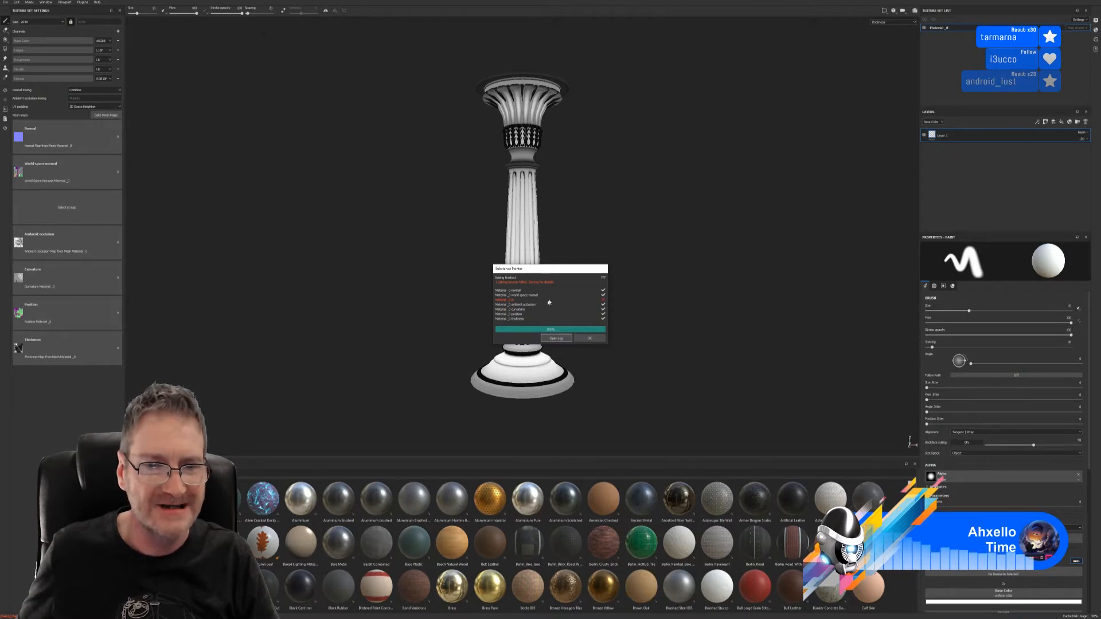
click(593, 338)
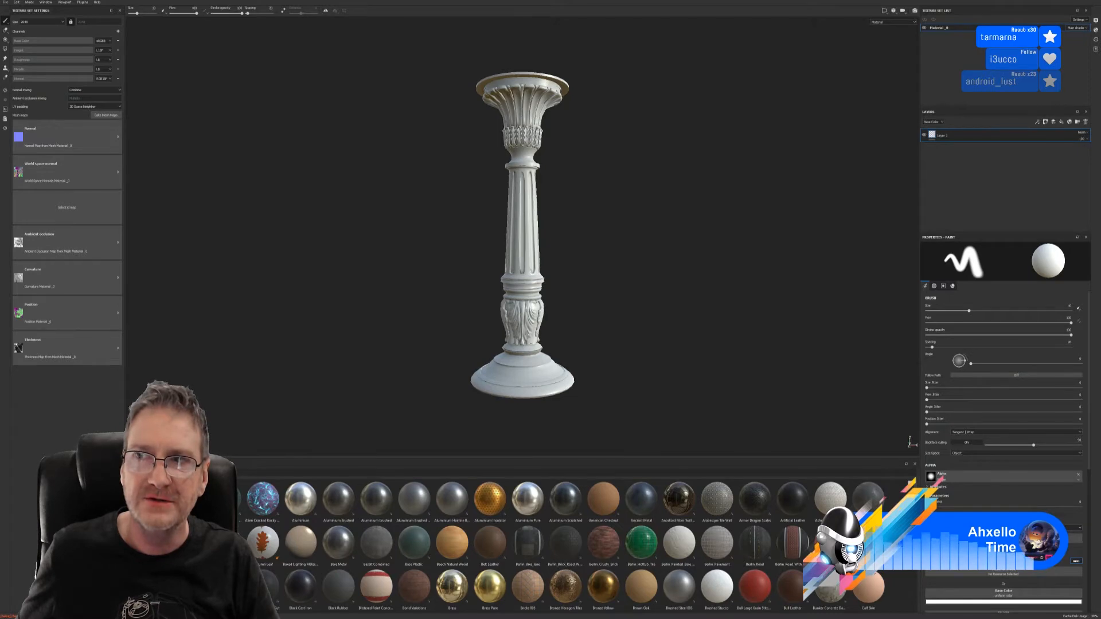
- Return to 3ds Max and collapse the stand's whole modifier stack to an Editable Poly
key(super+d)
key(alt+Tab)
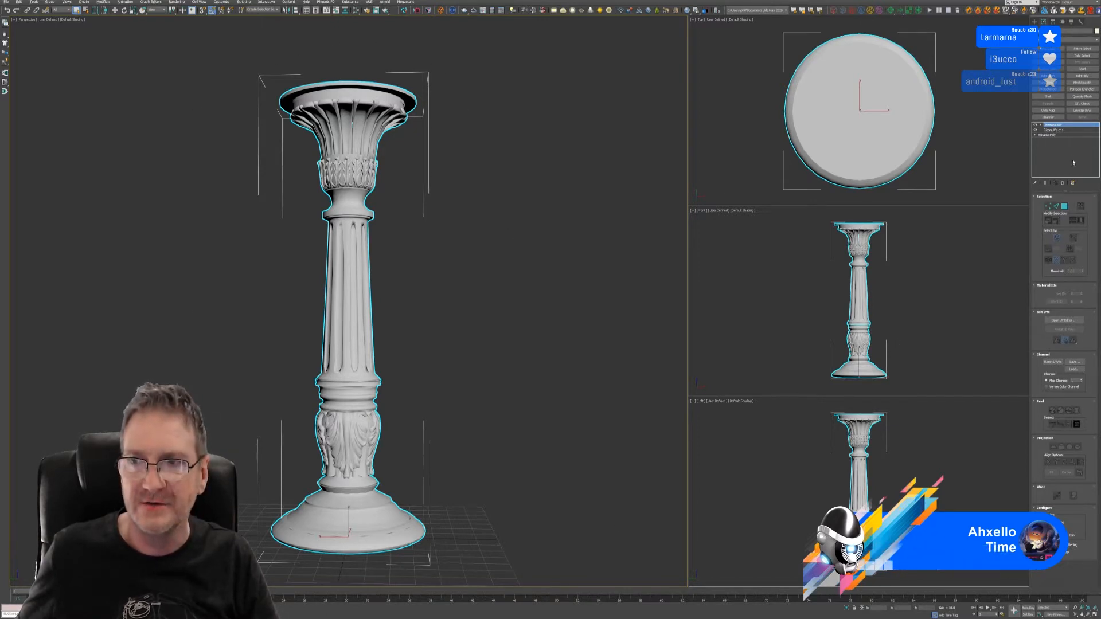
right_click(1056, 128)
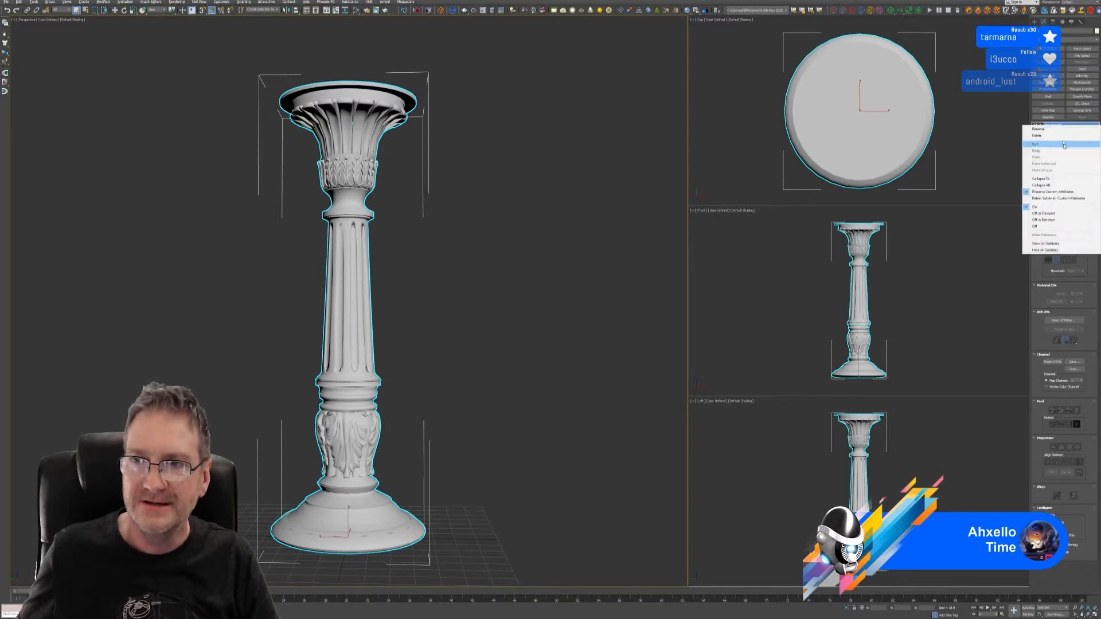
click(1052, 192)
click(577, 326)
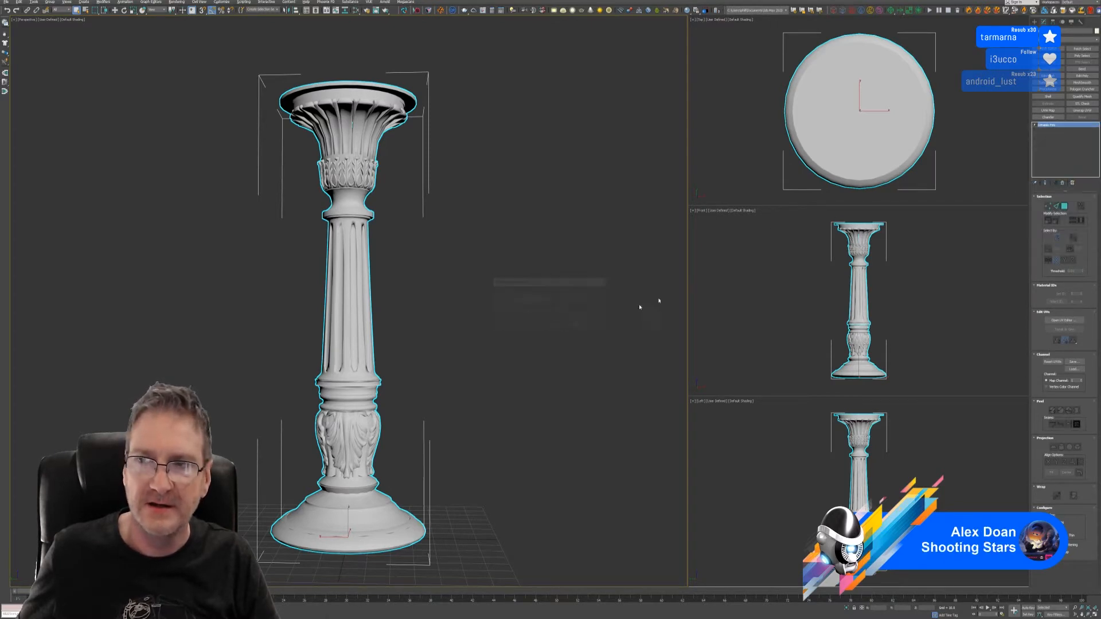
- In element selection mode, select all the large acanthus leaves around the lower part of the column
click(1077, 204)
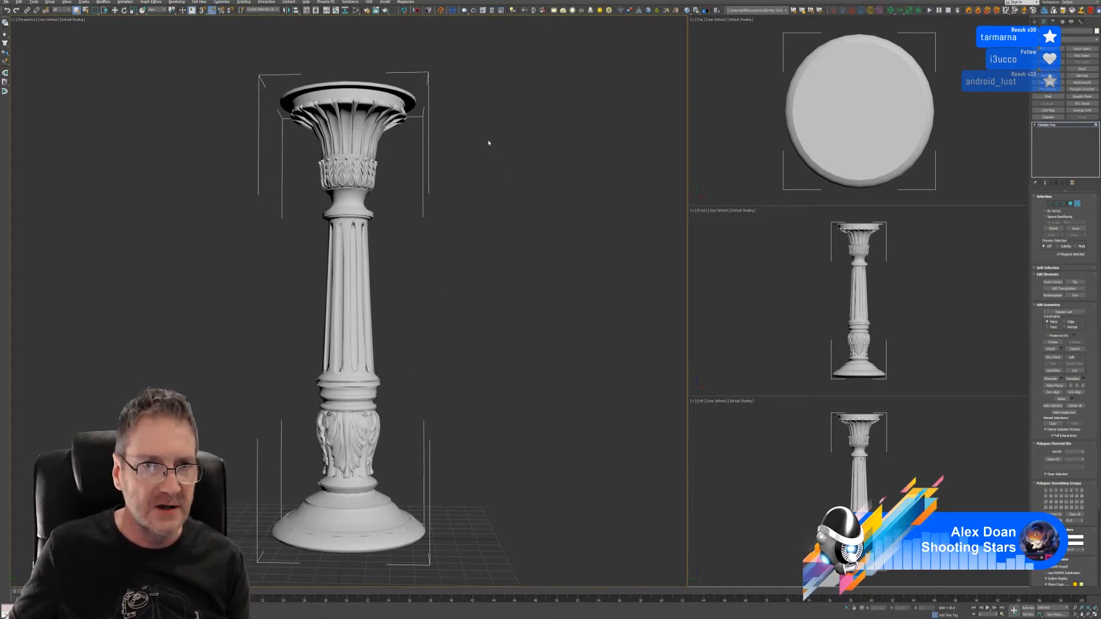
click(349, 442)
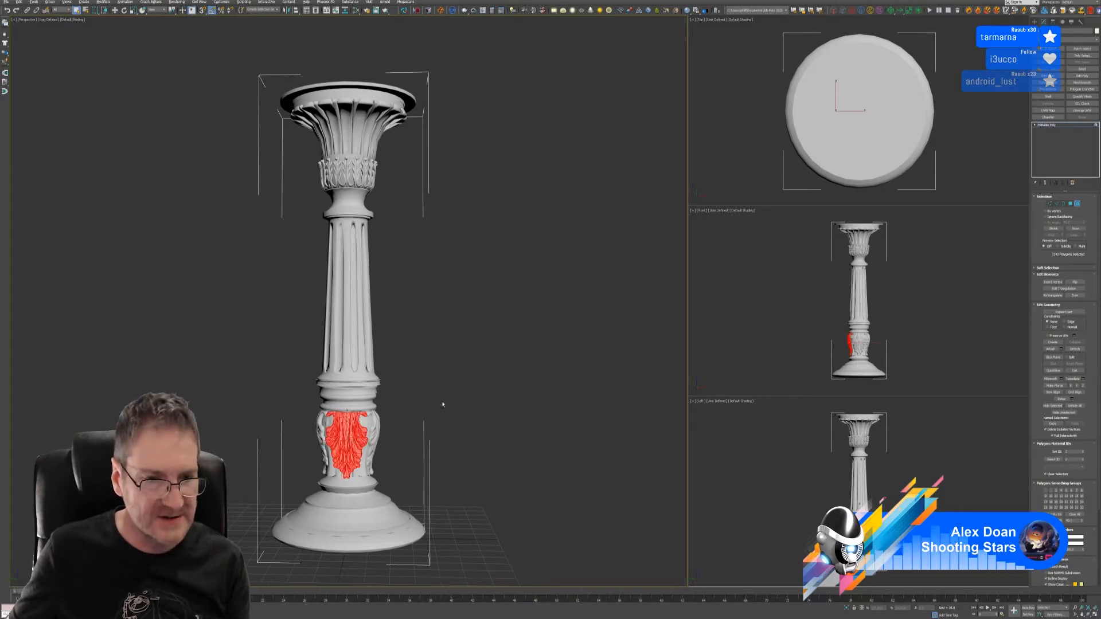
alt+middle_drag(442, 403, 363, 446)
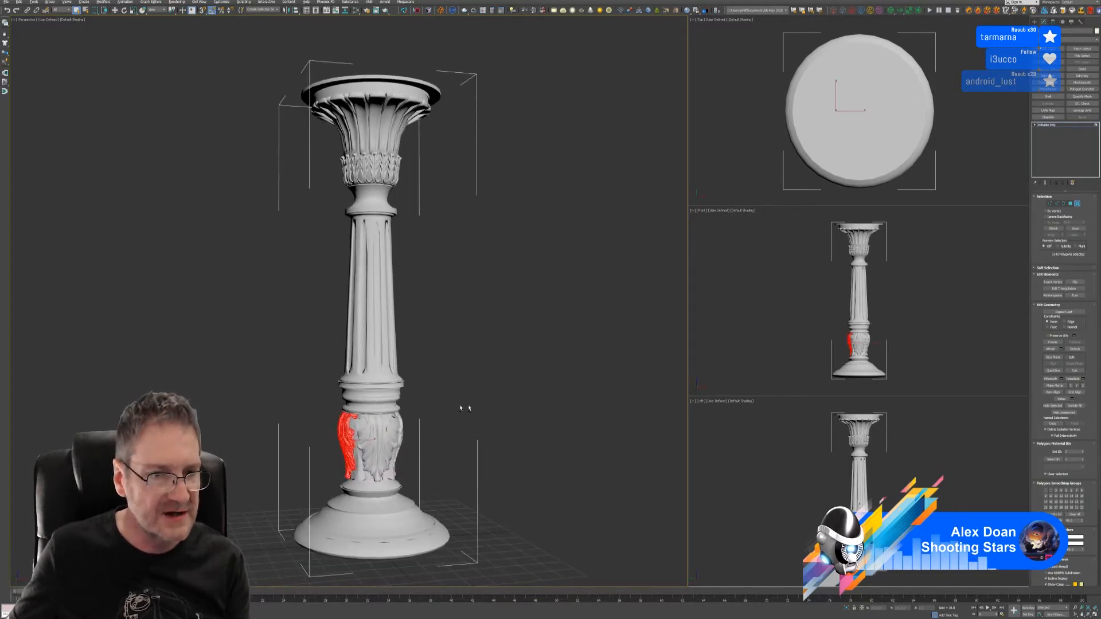
ctrl+click(385, 432)
alt+middle_drag(386, 431, 394, 410)
ctrl+click(362, 437)
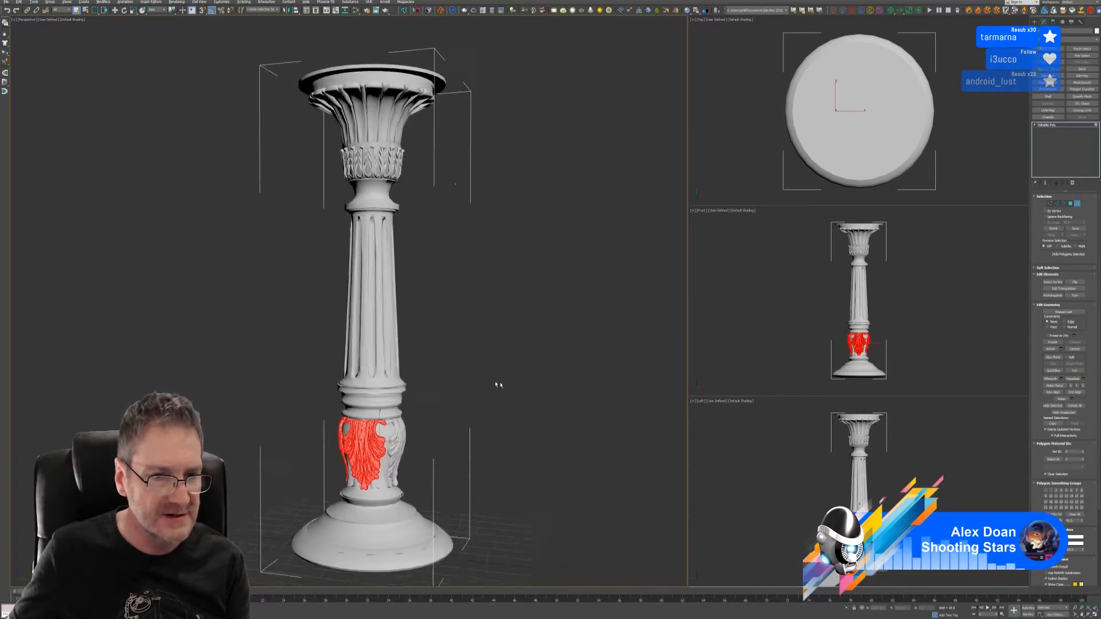
alt+middle_drag(495, 381, 418, 394)
ctrl+click(346, 450)
alt+middle_drag(394, 433, 484, 394)
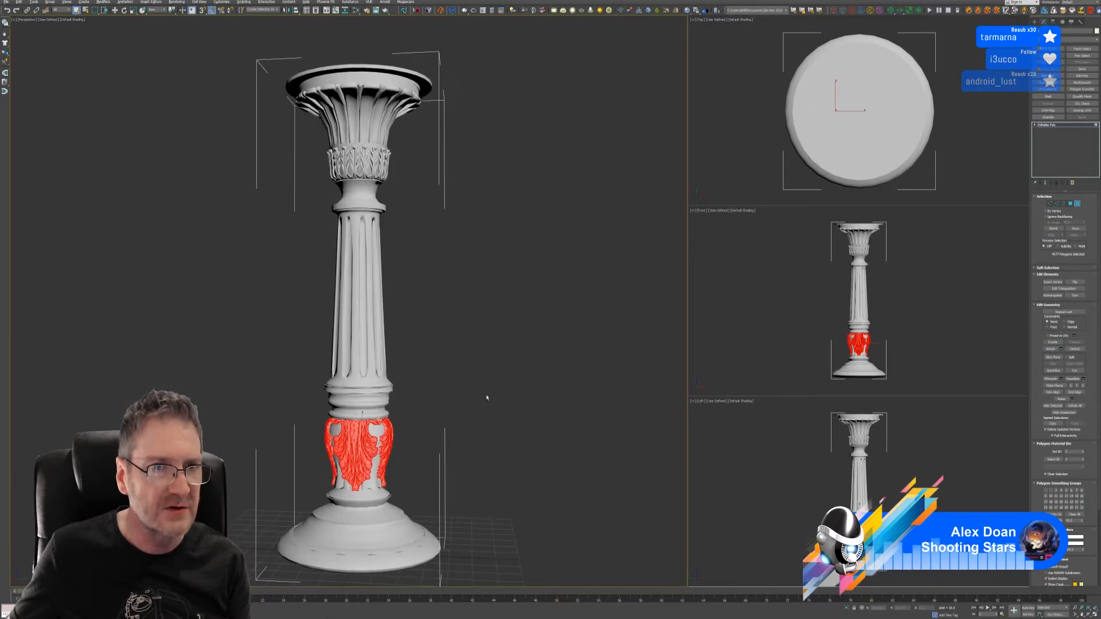
- Add every small acanthus leaf in the ring around the capital's lower part to the current element selection
scroll(355, 166, up, 5)
ctrl+click(354, 167)
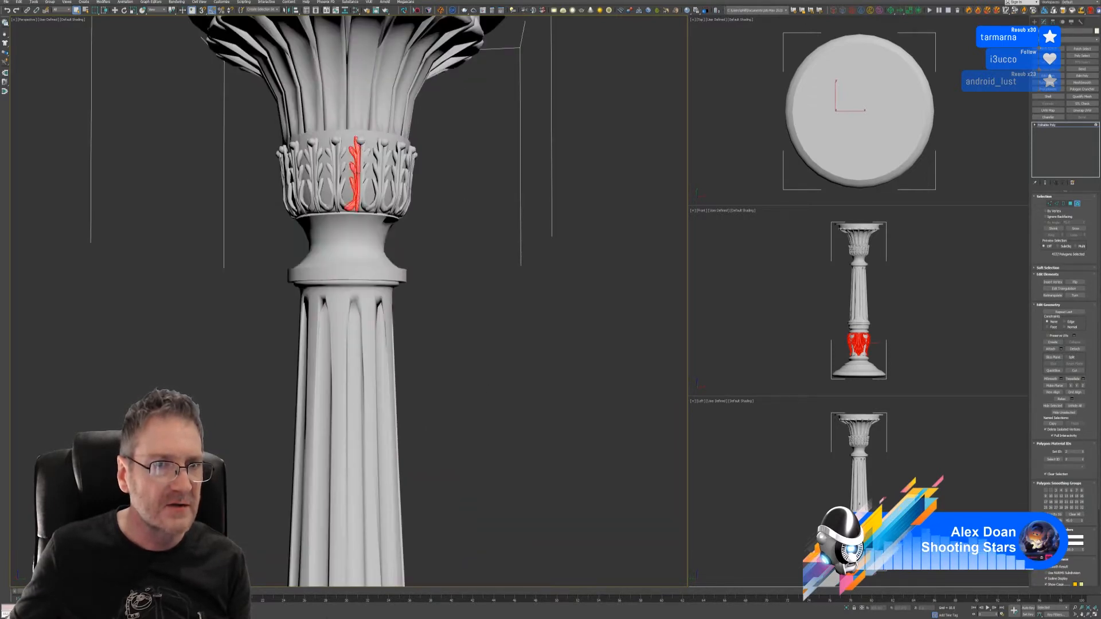
ctrl+click(363, 174)
ctrl+click(378, 172)
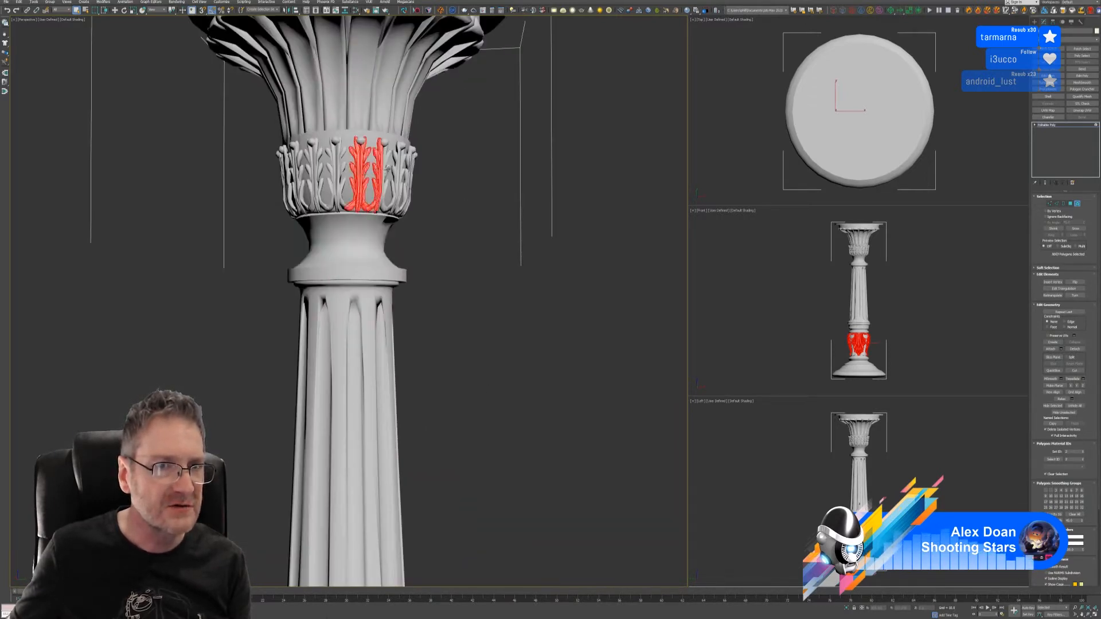
ctrl+click(394, 172)
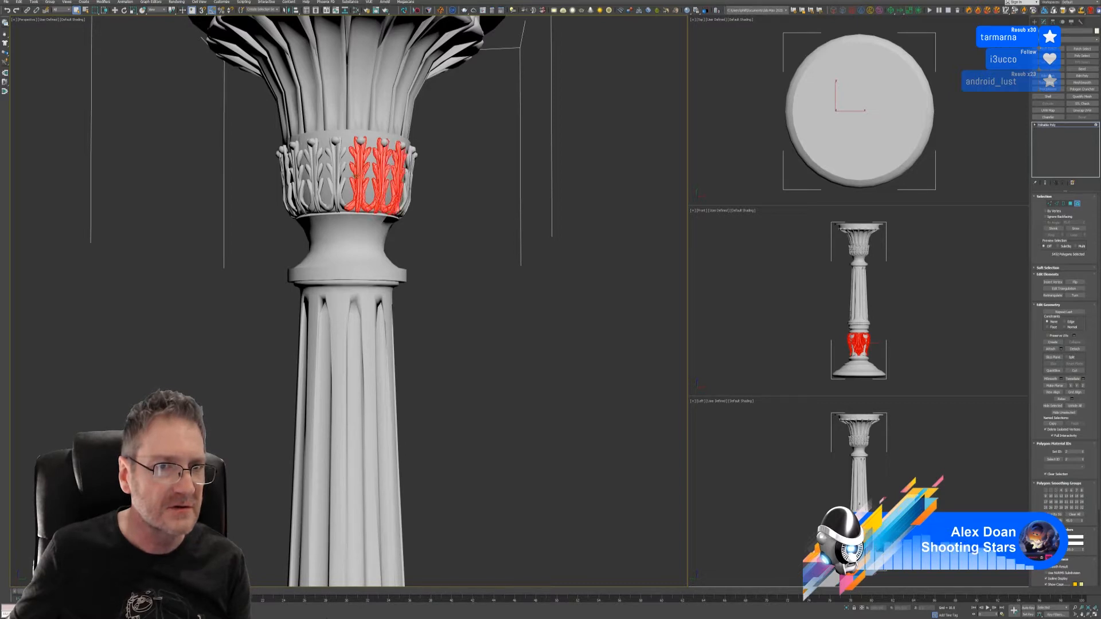
ctrl+click(342, 173)
ctrl+click(331, 172)
ctrl+click(319, 172)
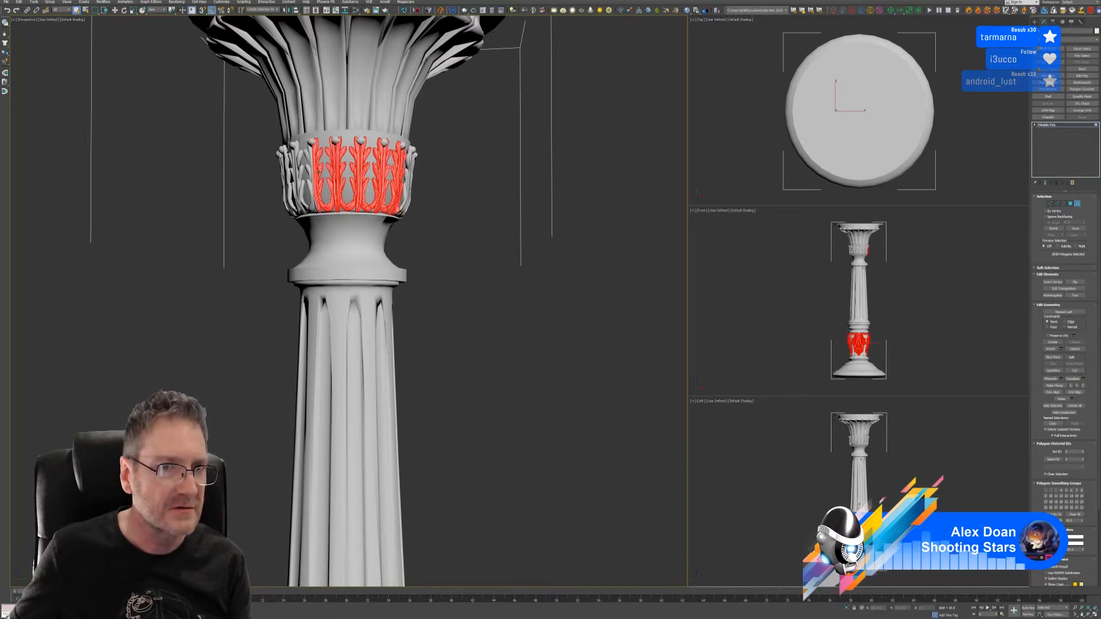
ctrl+click(307, 172)
alt+middle_drag(445, 249, 391, 251)
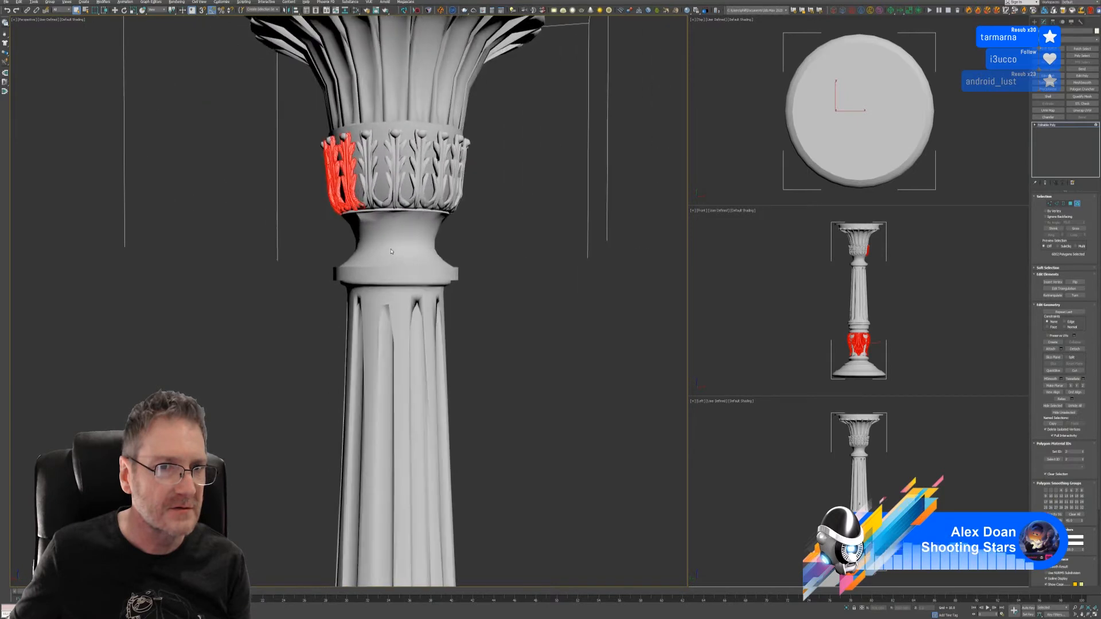
ctrl+click(361, 162)
ctrl+click(376, 165)
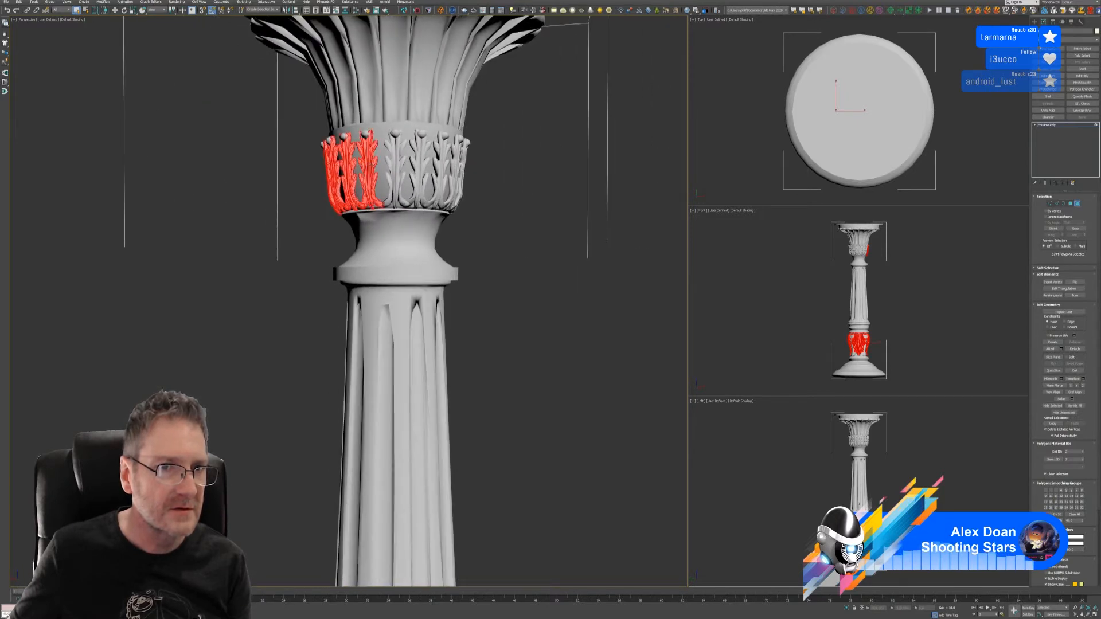
ctrl+click(389, 161)
ctrl+click(402, 165)
ctrl+click(413, 166)
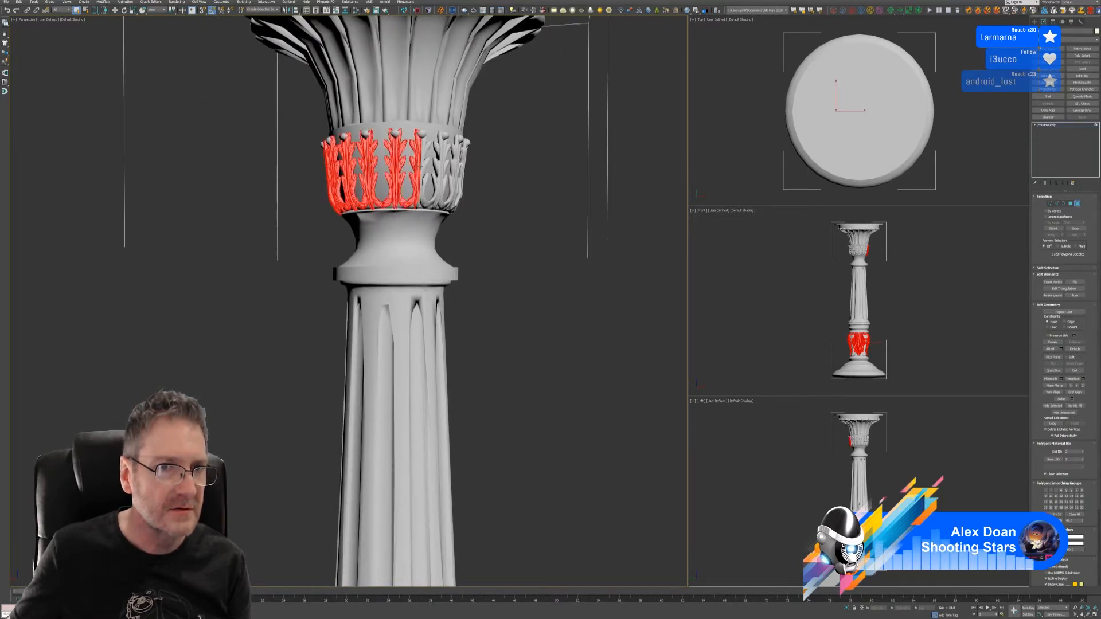
ctrl+click(425, 166)
alt+middle_drag(484, 203, 439, 206)
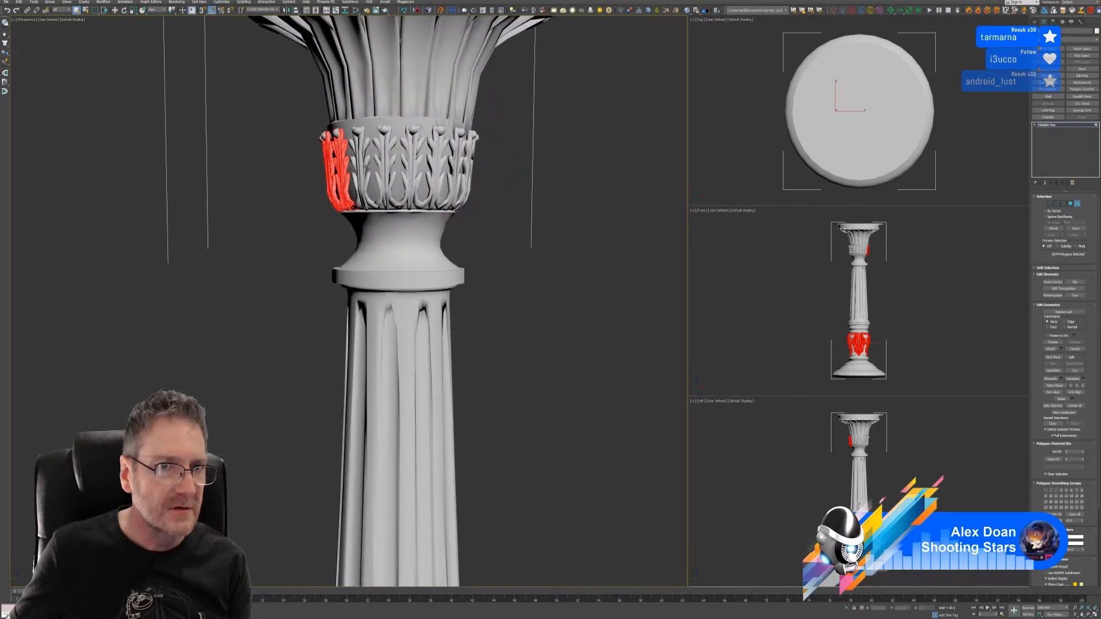
ctrl+click(353, 161)
ctrl+click(371, 164)
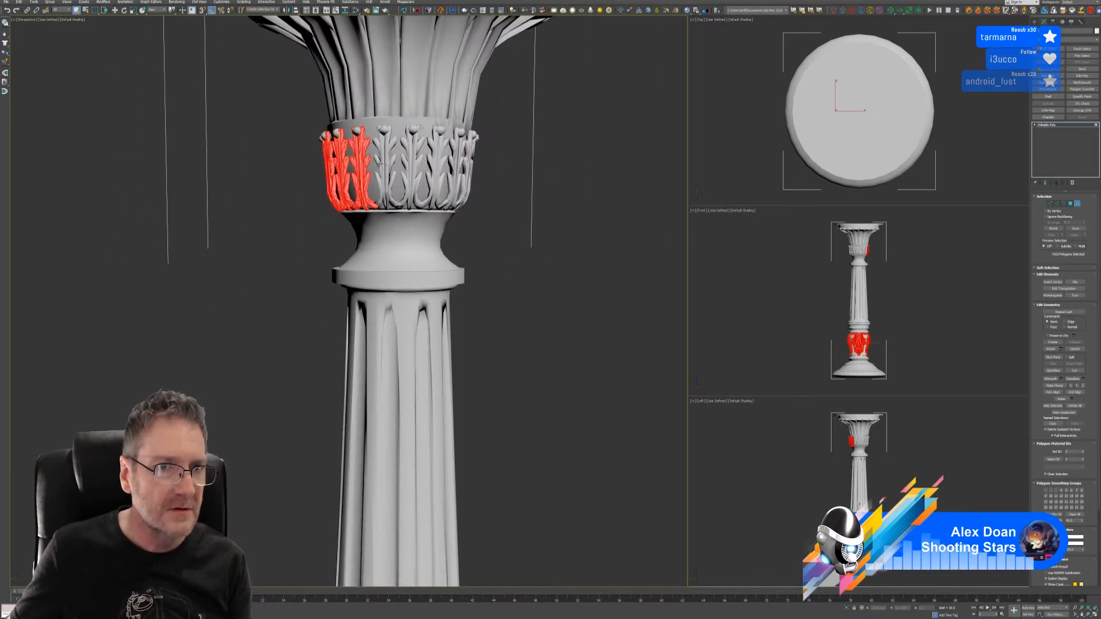
ctrl+click(381, 164)
ctrl+click(394, 164)
ctrl+click(406, 165)
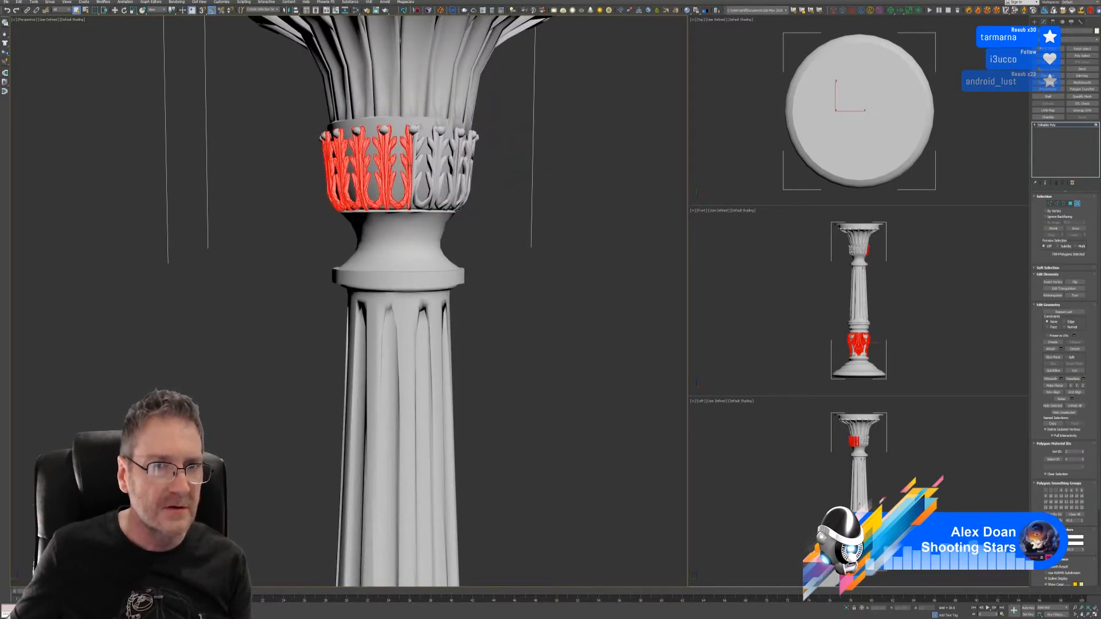
ctrl+click(419, 166)
alt+middle_drag(541, 178, 517, 178)
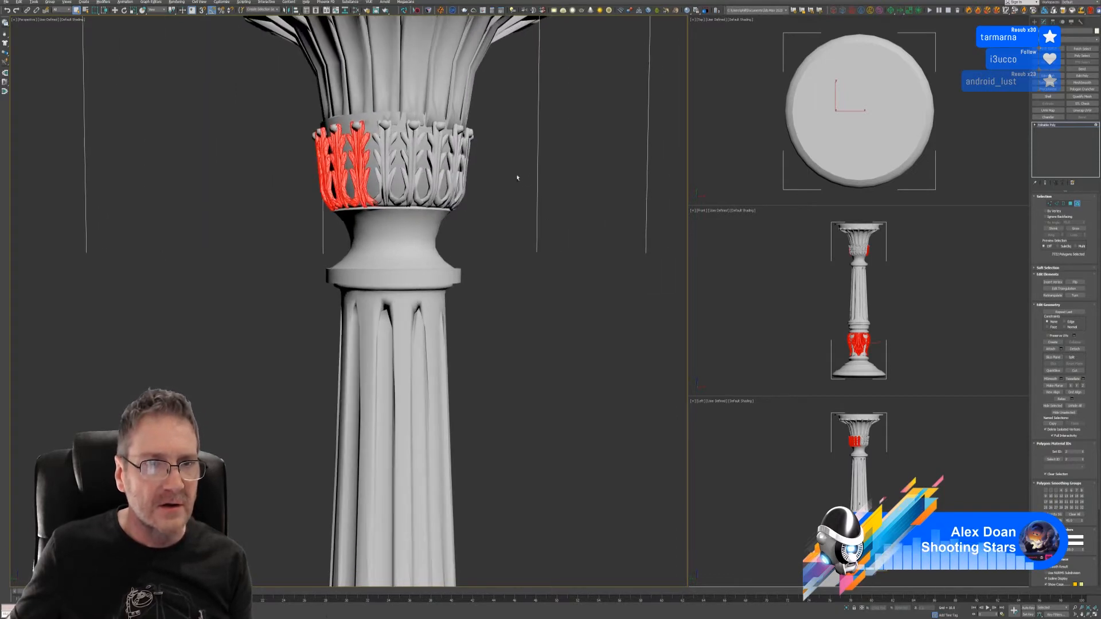
ctrl+click(379, 157)
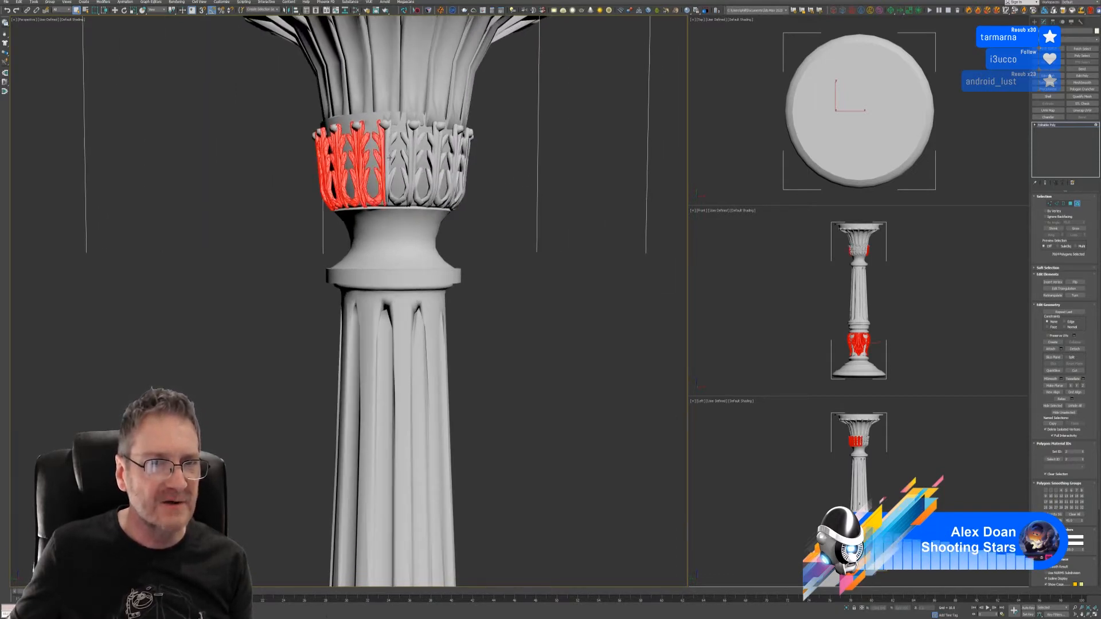
ctrl+click(390, 158)
alt+middle_drag(524, 191, 474, 197)
ctrl+click(371, 162)
ctrl+click(378, 162)
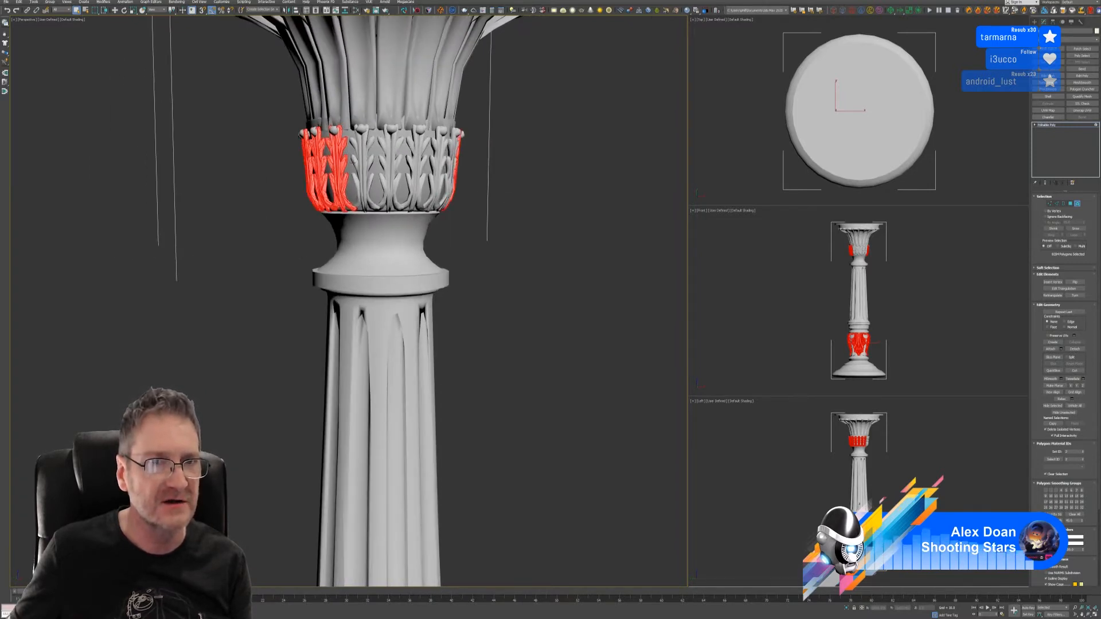
ctrl+click(359, 164)
ctrl+click(371, 165)
ctrl+click(384, 165)
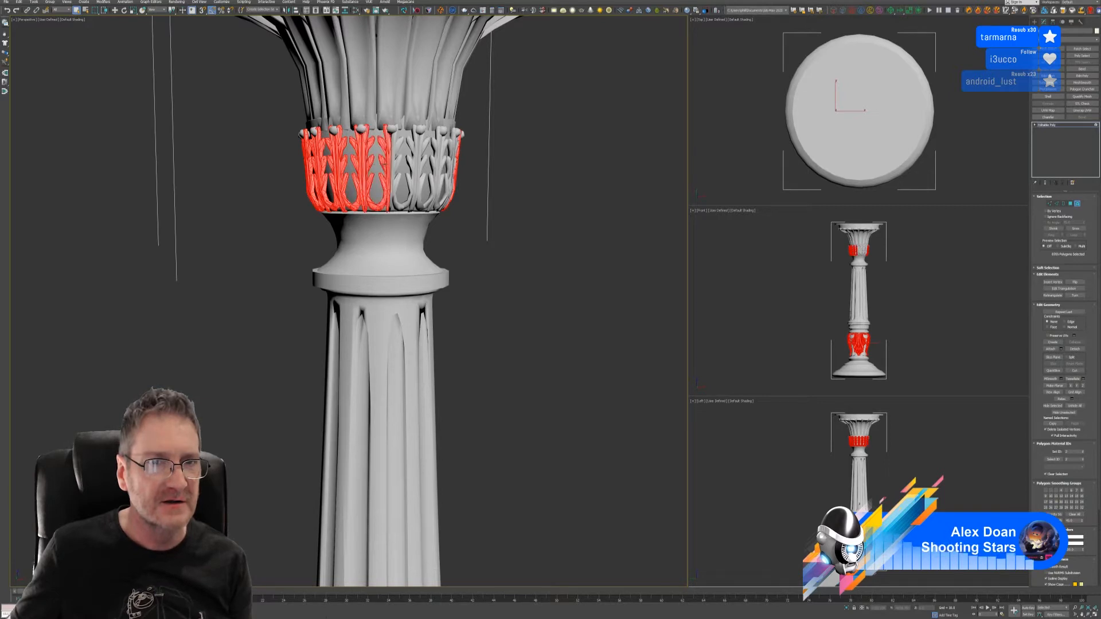
ctrl+click(394, 162)
alt+middle_drag(522, 191, 388, 172)
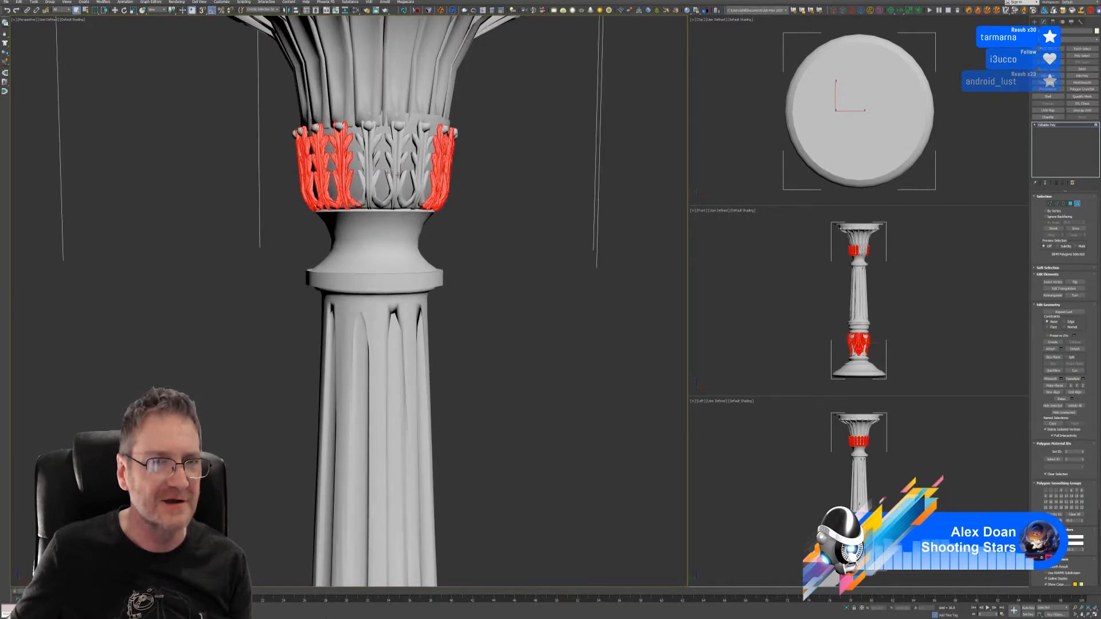
ctrl+click(363, 165)
ctrl+click(376, 163)
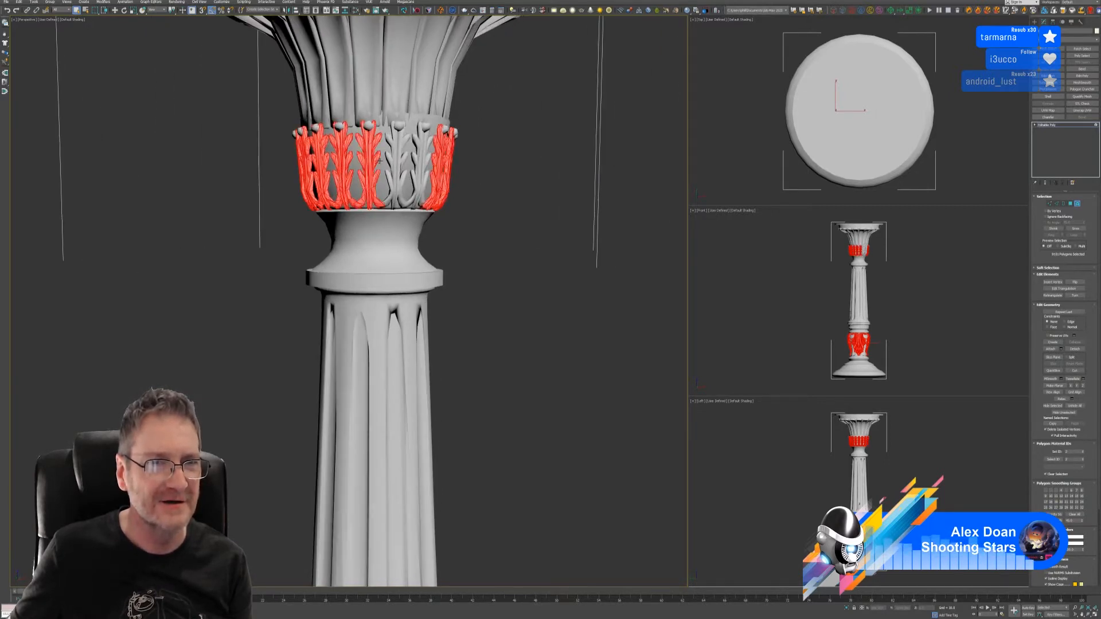
ctrl+click(389, 163)
ctrl+click(404, 159)
alt+middle_drag(521, 193, 387, 165)
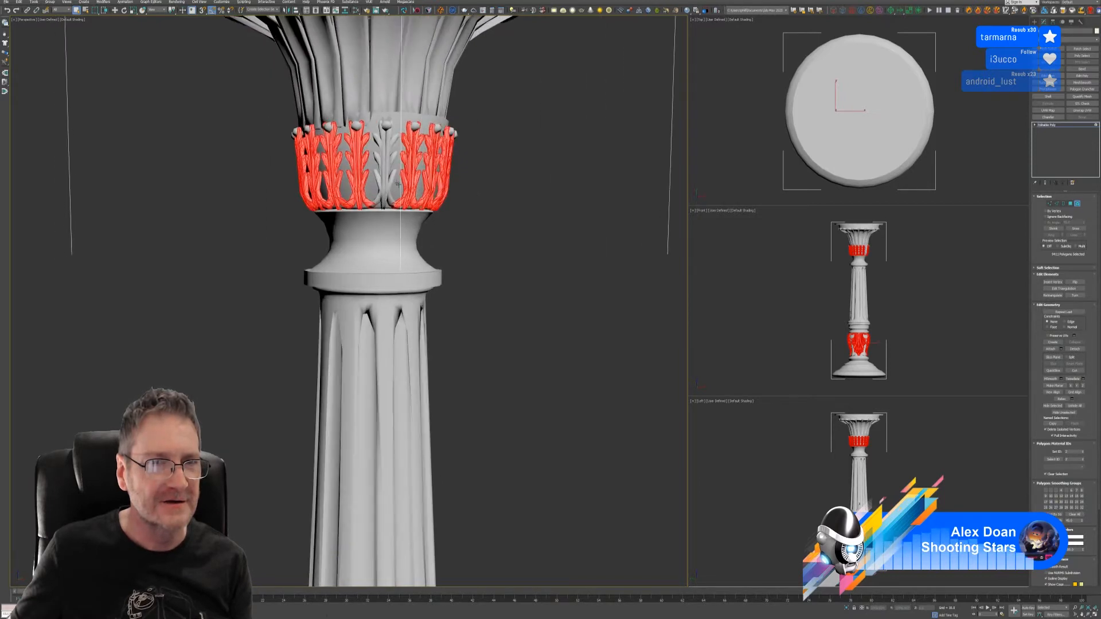
ctrl+click(377, 160)
ctrl+click(389, 163)
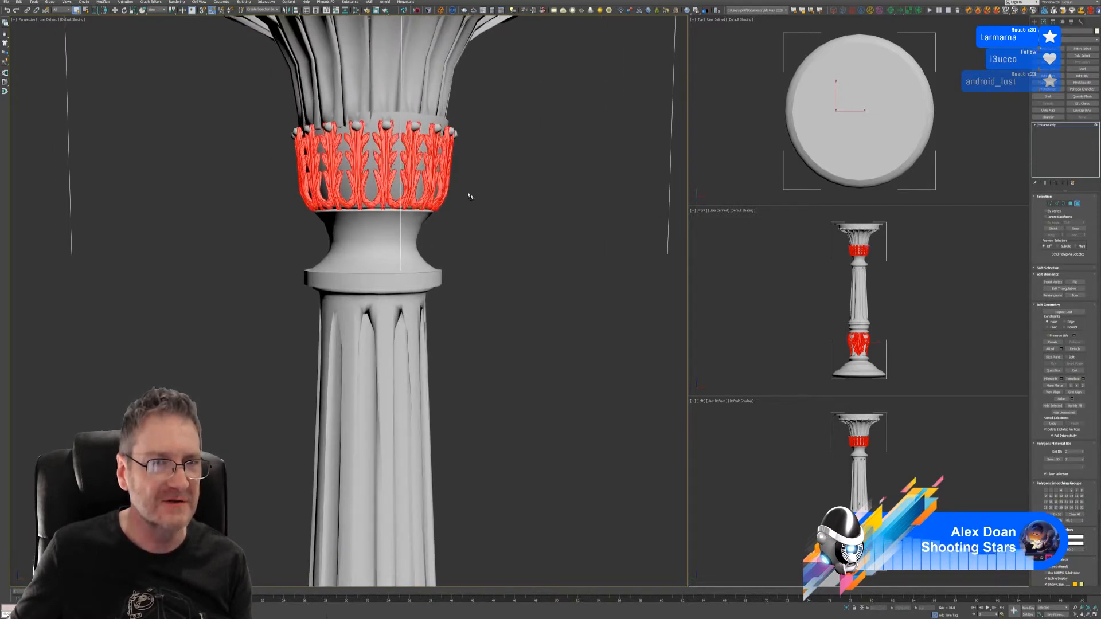
- Set the vertex color of the selected large and small acanthus leaves to golden yellow
scroll(473, 222, down, 3)
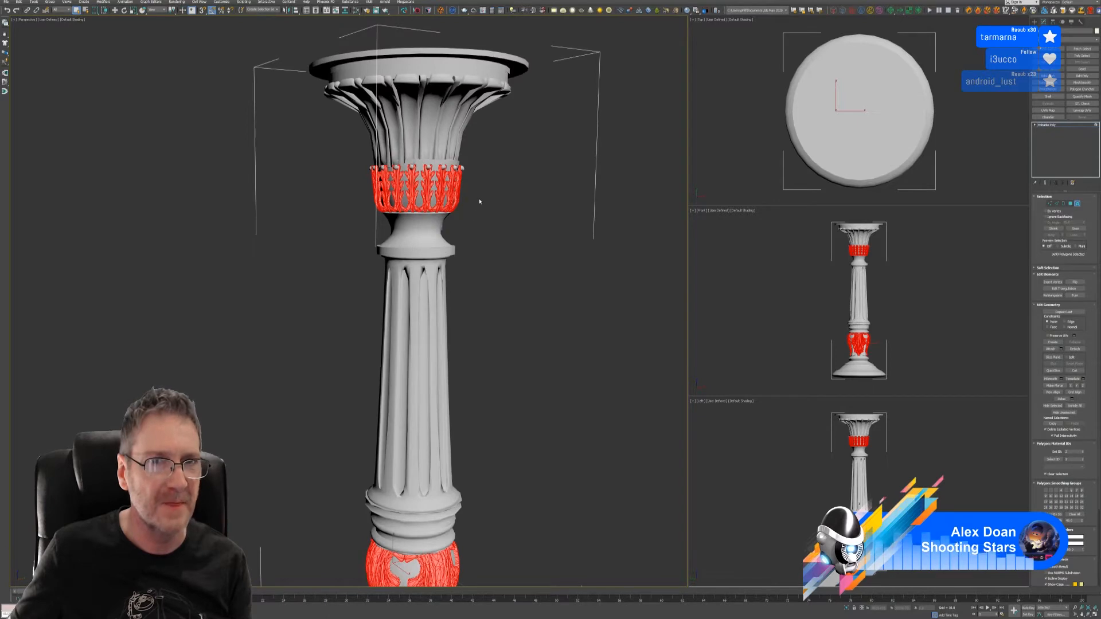
scroll(479, 202, down, 5)
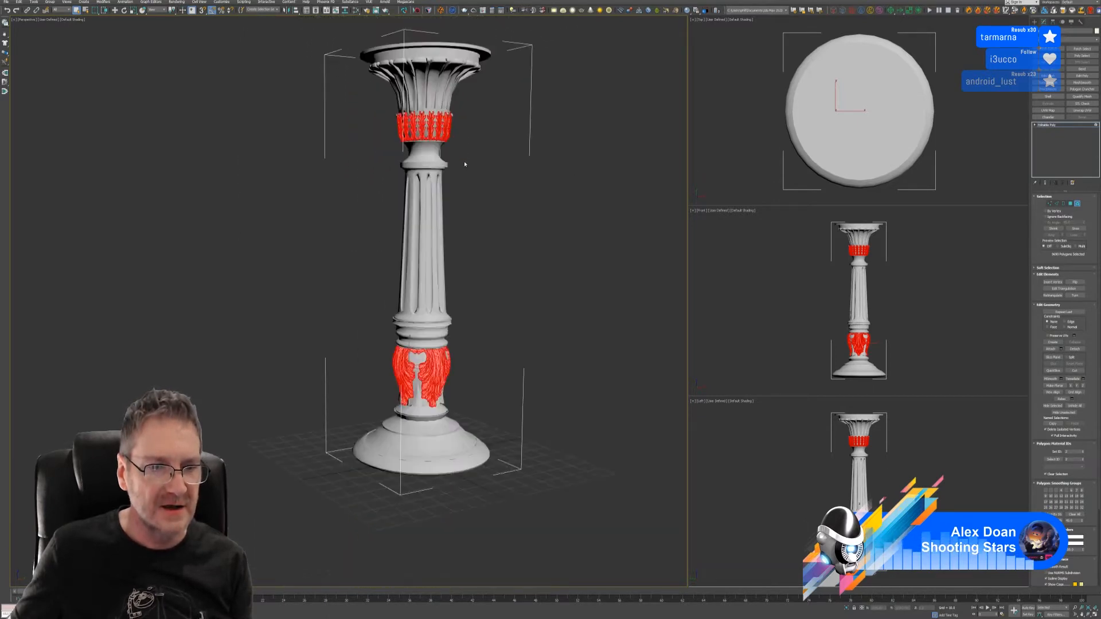
middle_drag(495, 239, 471, 259)
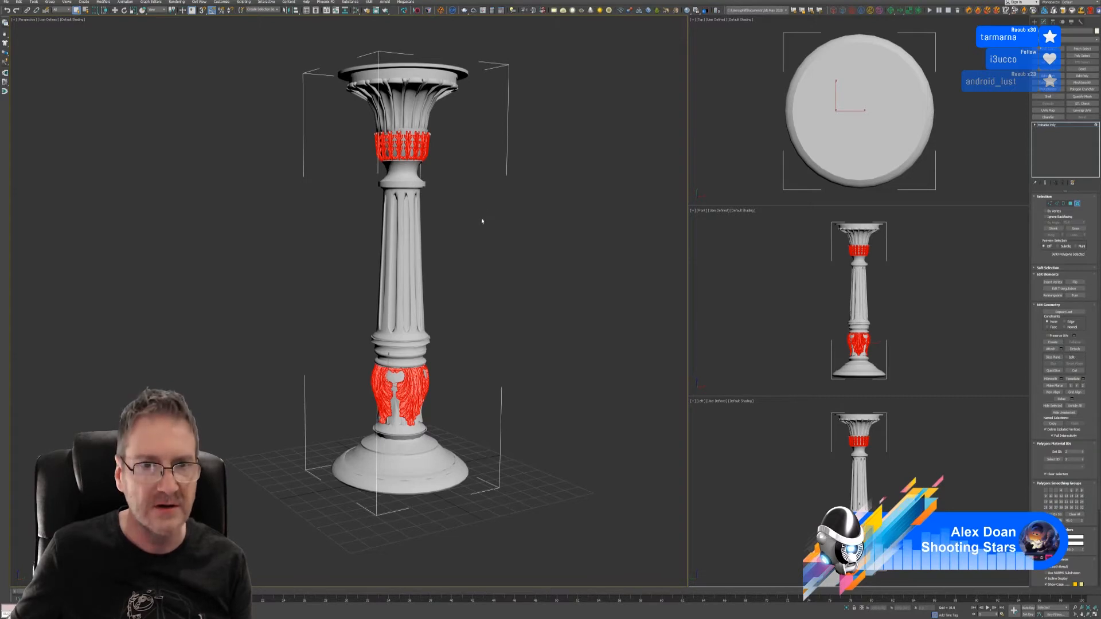
click(1077, 538)
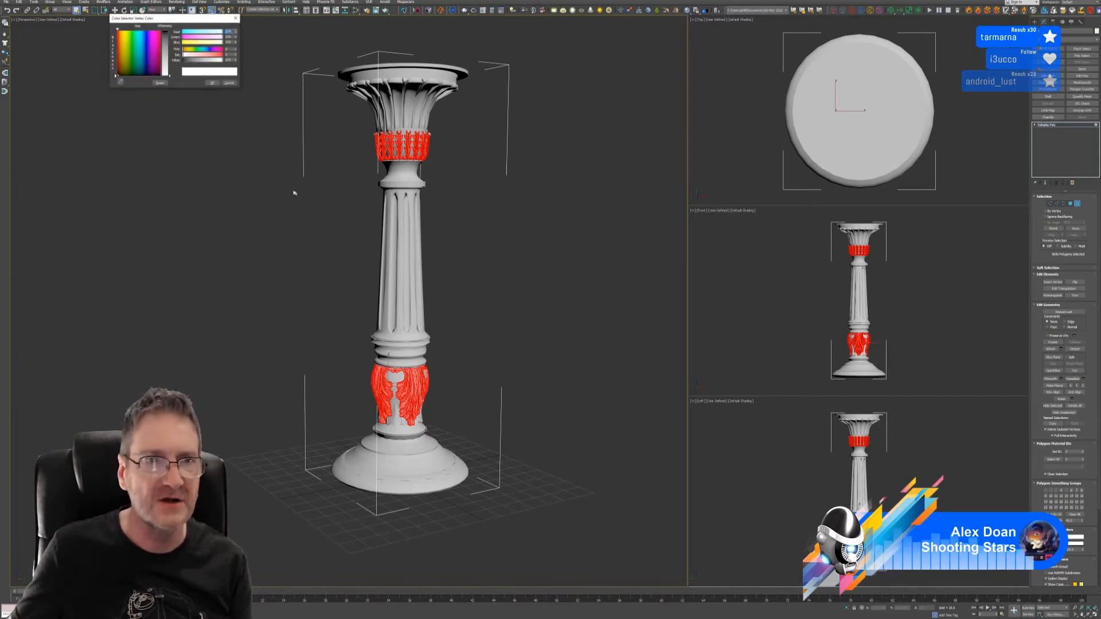
click(122, 46)
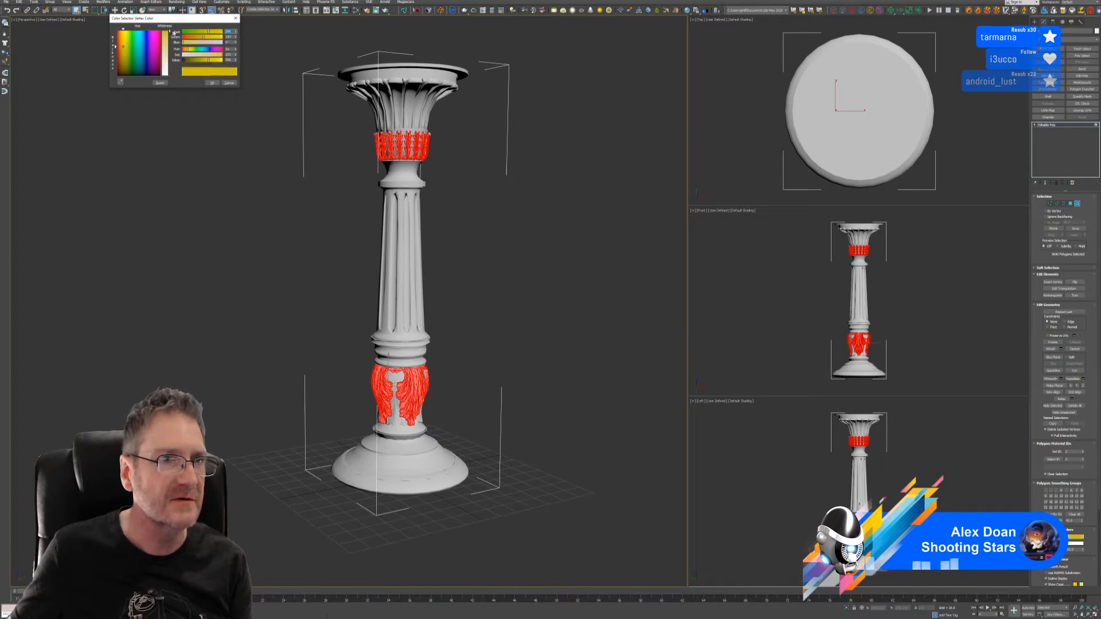
click(212, 82)
- Start a new element selection containing all the tall flared leaves around the capital below the top plate
middle_drag(482, 361, 502, 395)
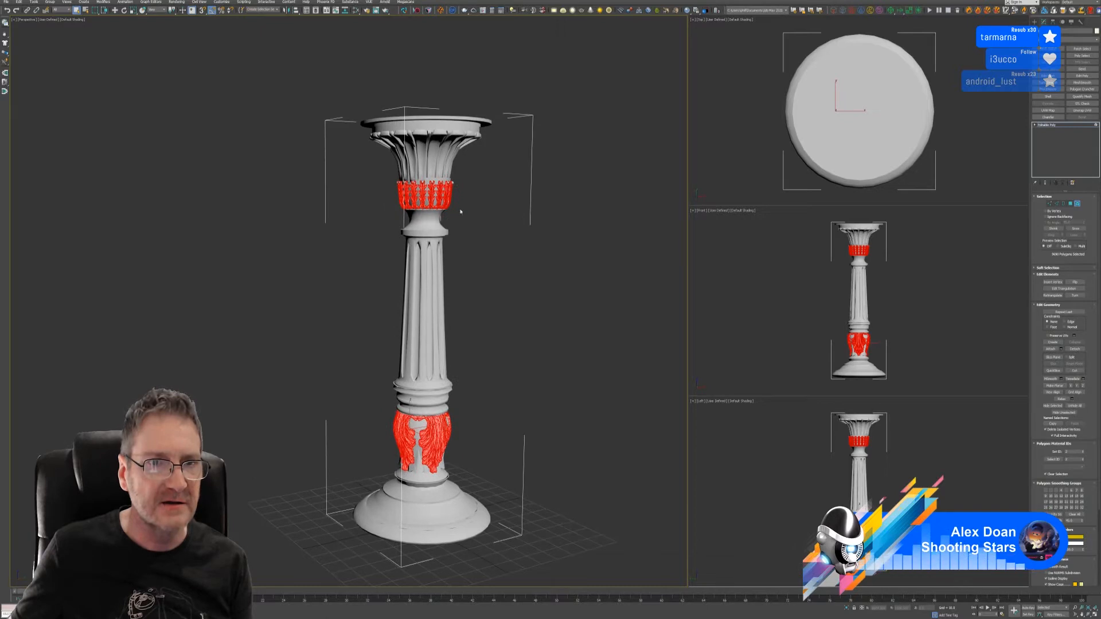
scroll(461, 211, up, 3)
click(423, 158)
ctrl+click(431, 132)
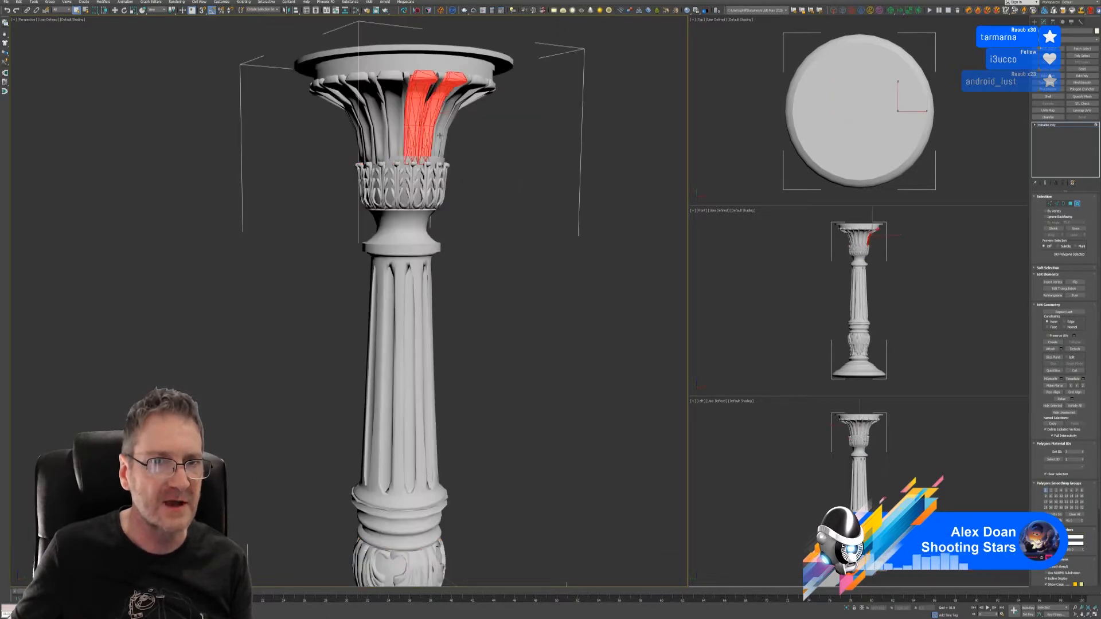
alt+middle_drag(502, 167, 452, 155)
ctrl+click(463, 125)
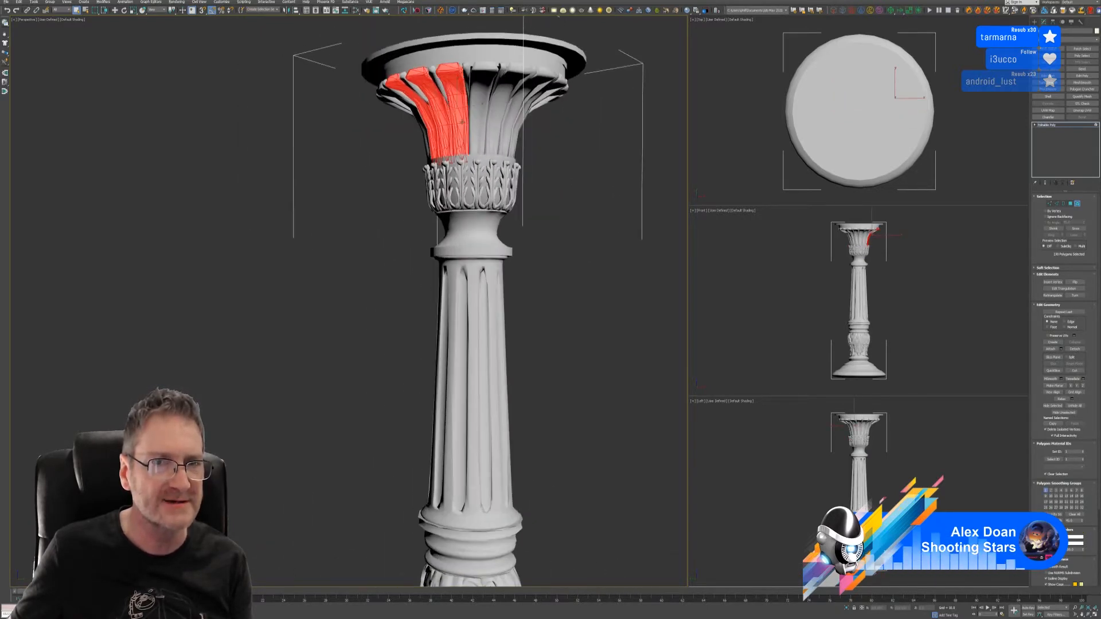
ctrl+click(473, 125)
ctrl+click(487, 126)
alt+middle_drag(575, 178, 437, 187)
ctrl+click(421, 140)
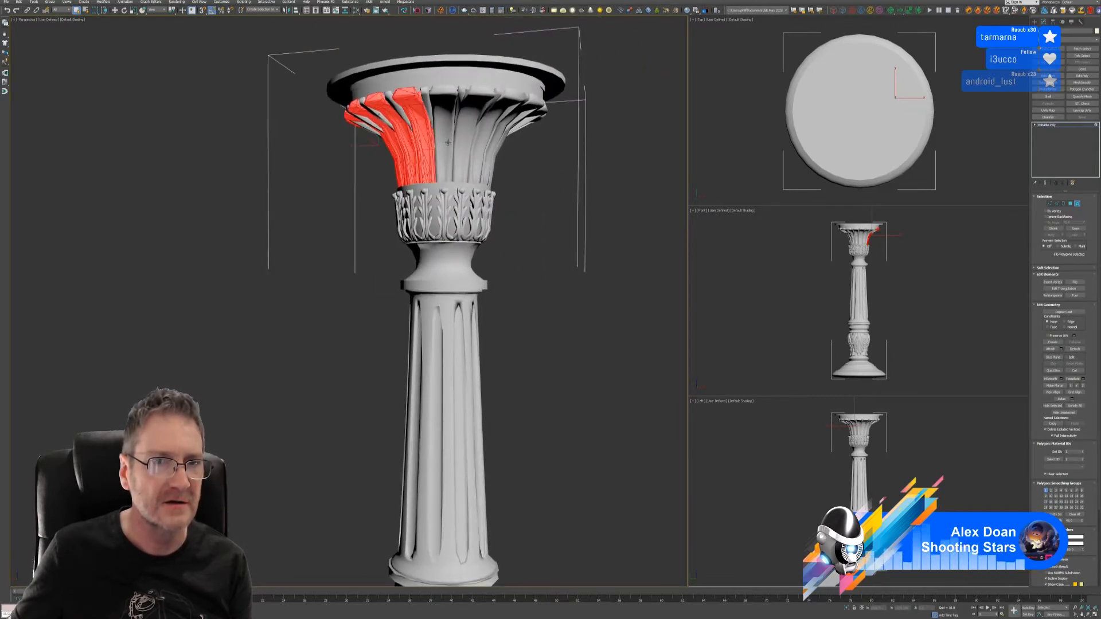
ctrl+click(448, 141)
ctrl+click(466, 141)
ctrl+click(487, 141)
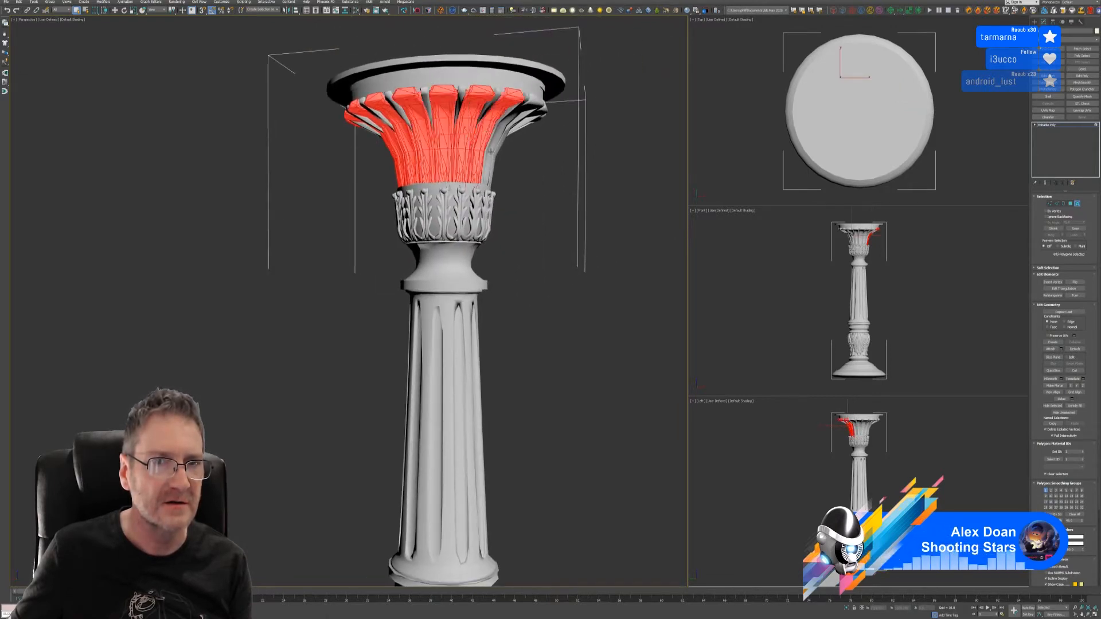
alt+middle_drag(542, 170, 474, 177)
ctrl+click(450, 137)
ctrl+click(472, 138)
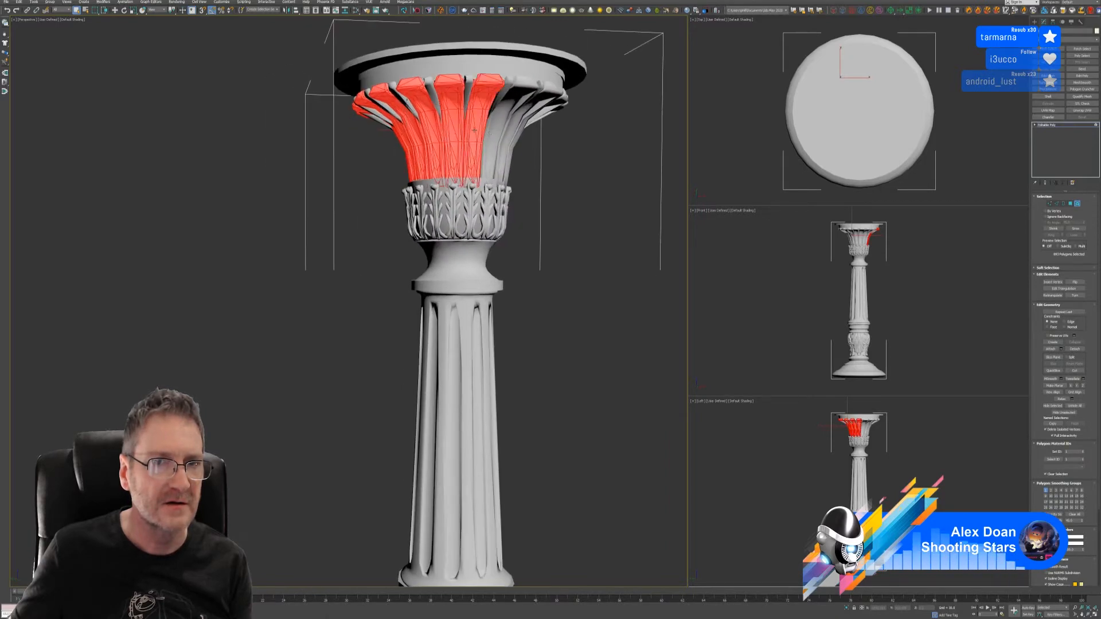
ctrl+click(492, 136)
alt+middle_drag(505, 143, 516, 169)
ctrl+click(459, 119)
ctrl+click(478, 124)
ctrl+click(498, 129)
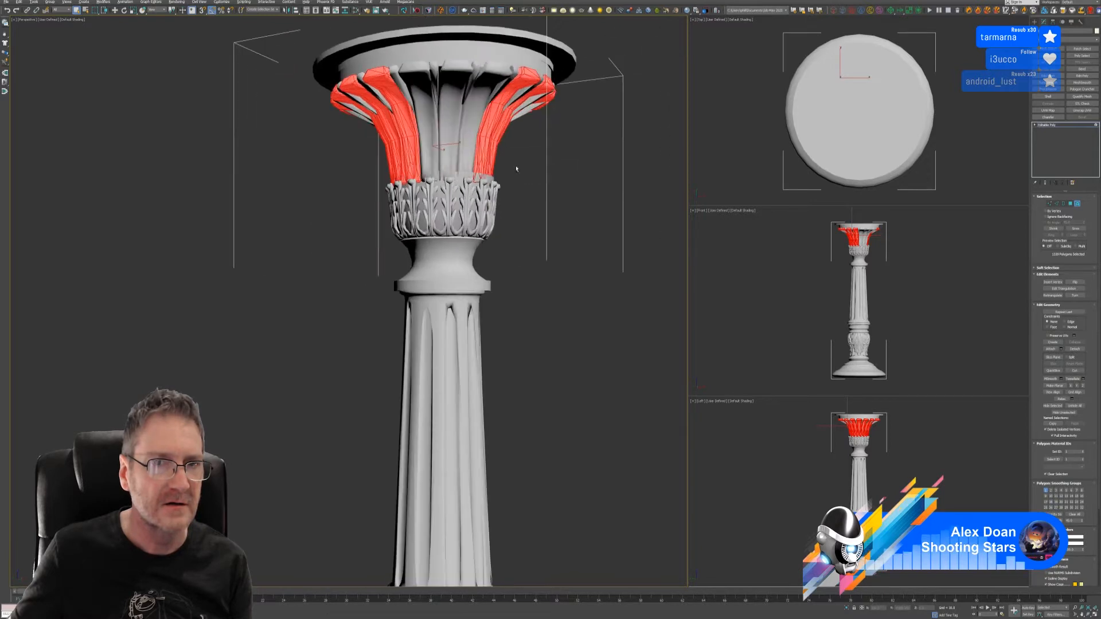
ctrl+click(429, 131)
ctrl+click(455, 124)
ctrl+click(477, 123)
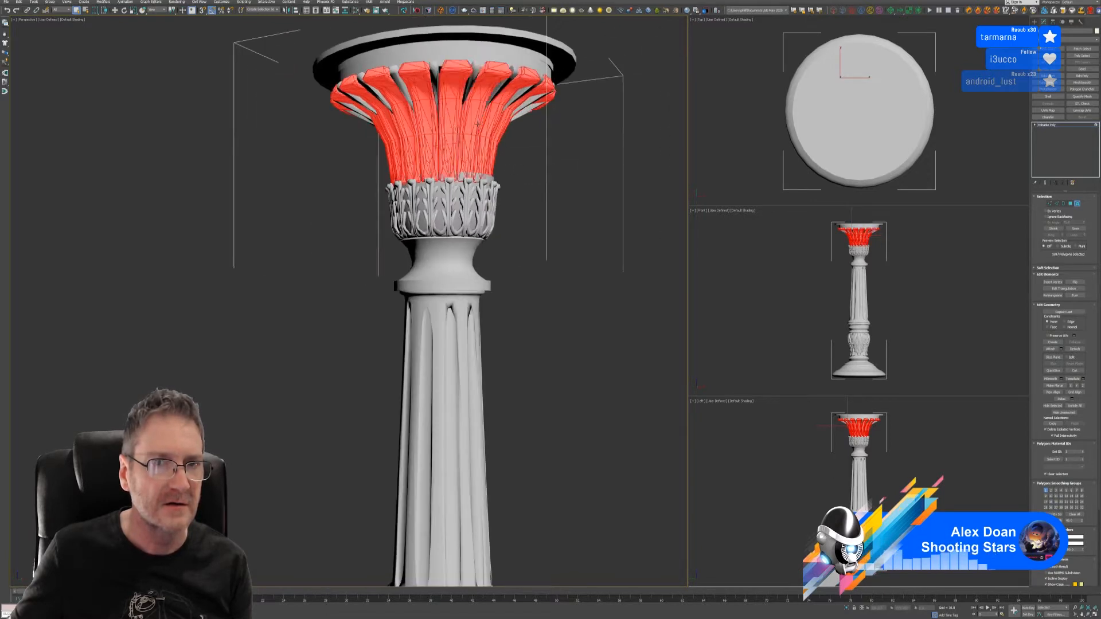
scroll(511, 202, down, 3)
middle_drag(524, 256, 524, 155)
mouse_move(520, 214)
alt+middle_down()
mouse_move(523, 232)
mouse_move(530, 217)
alt+middle_up()
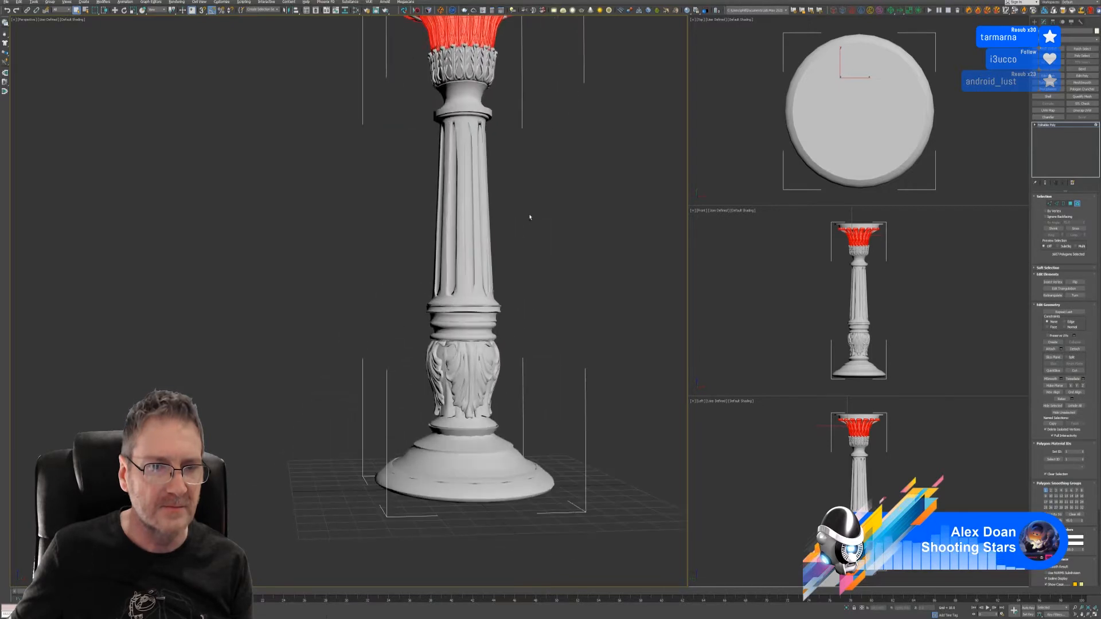
scroll(510, 211, down, 4)
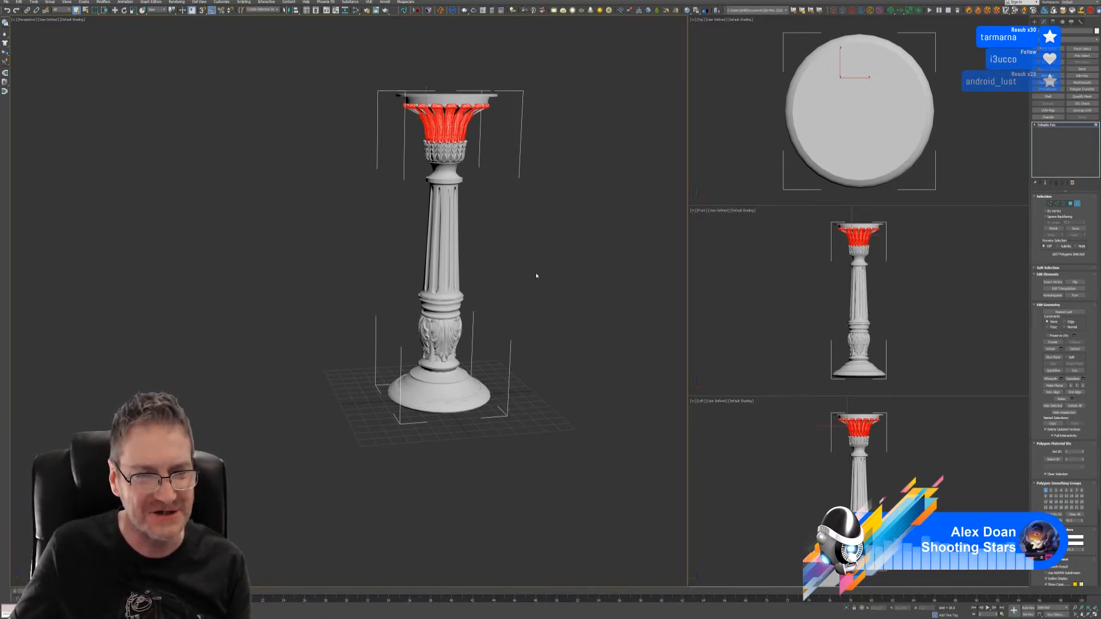
middle_drag(536, 276, 539, 246)
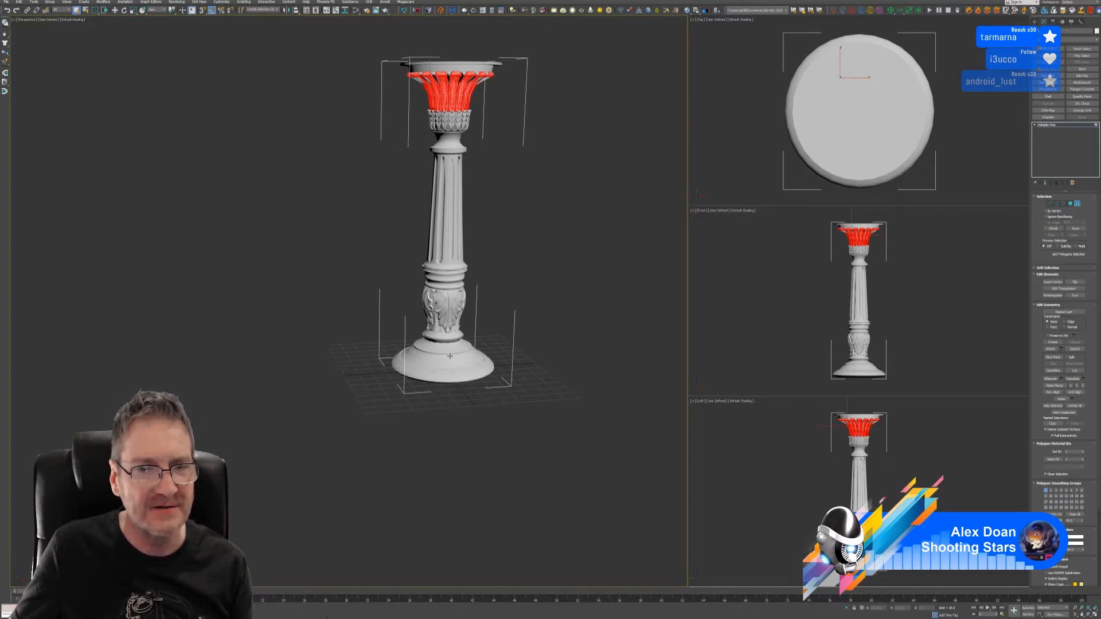
scroll(439, 333, up, 5)
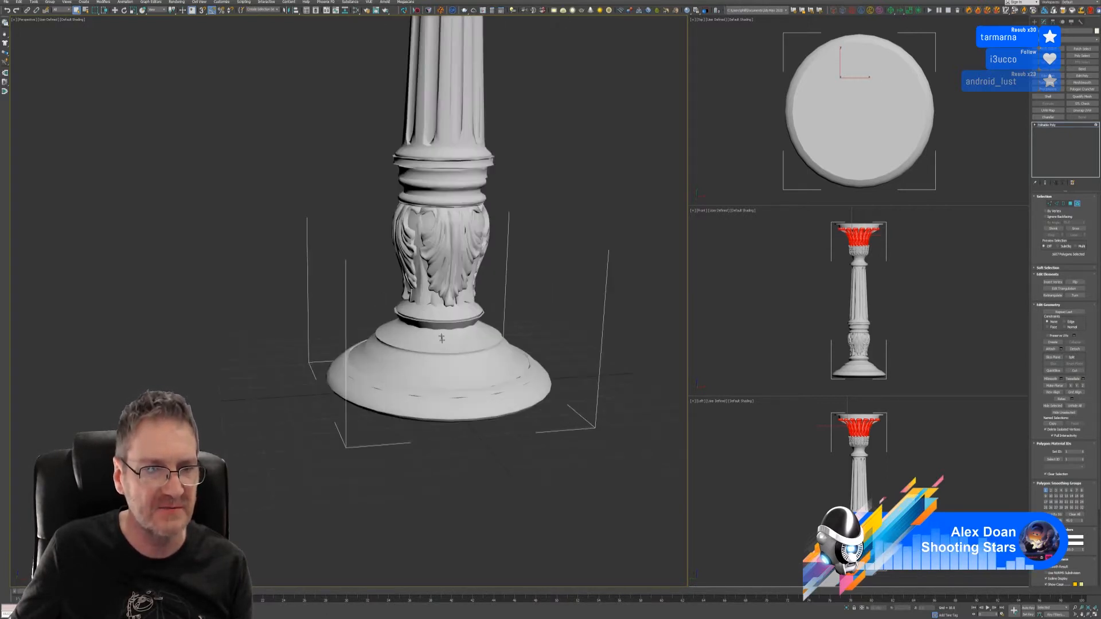
ctrl+click(439, 333)
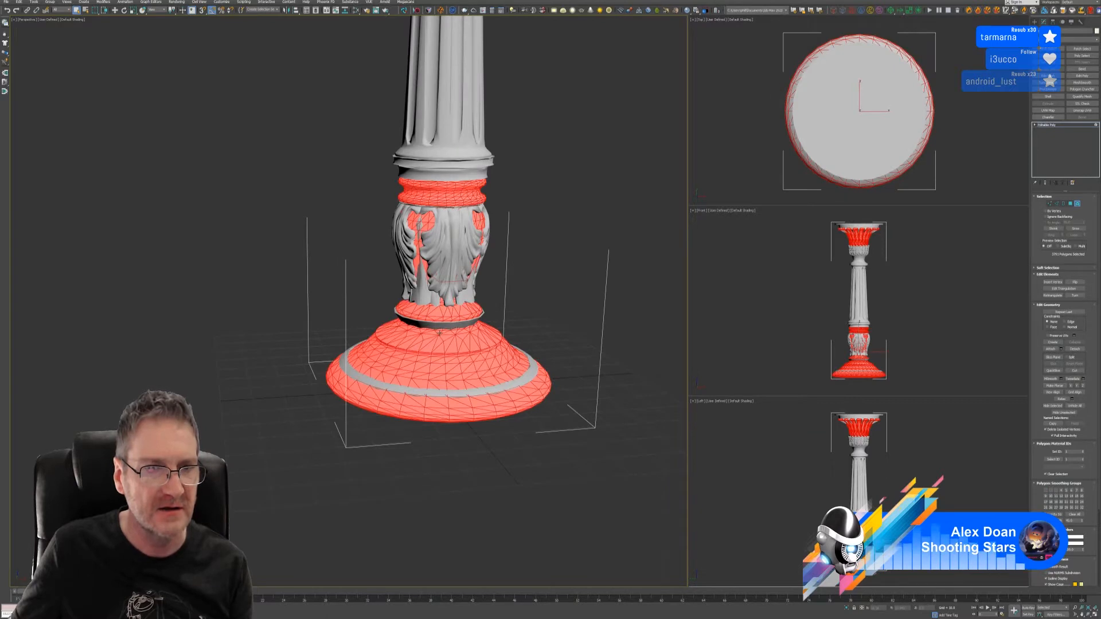
key(ctrl+z)
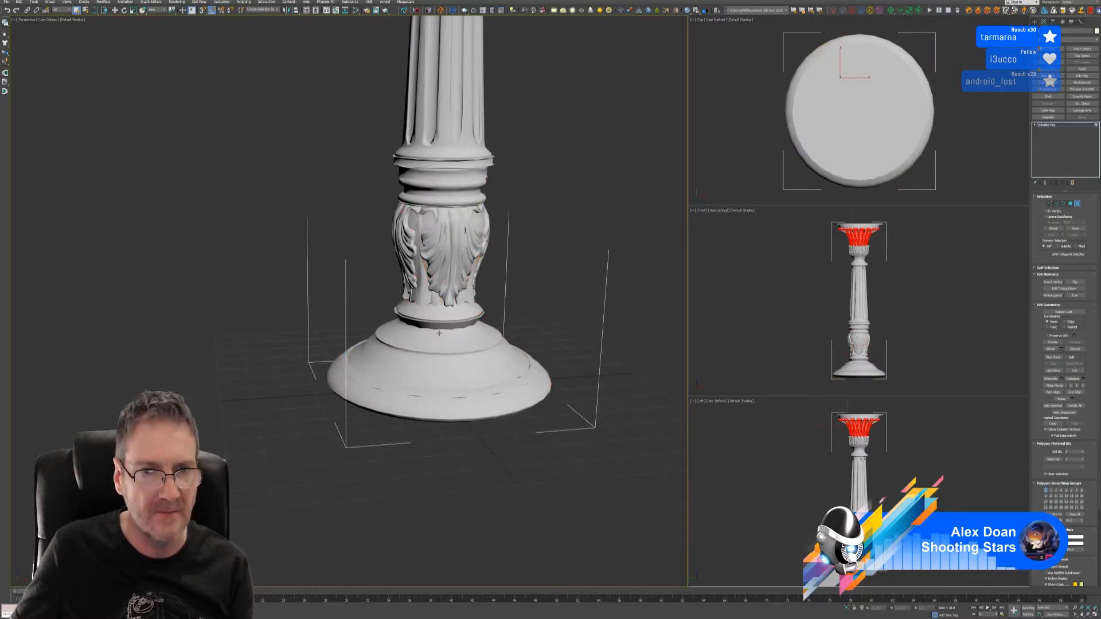
ctrl+click(455, 182)
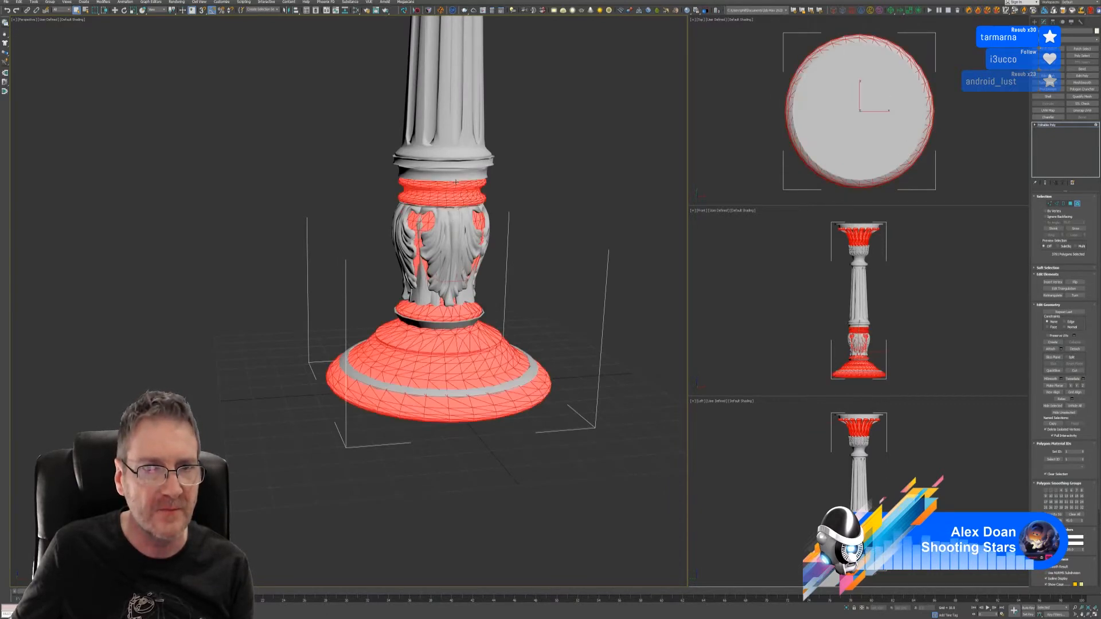
key(ctrl+z)
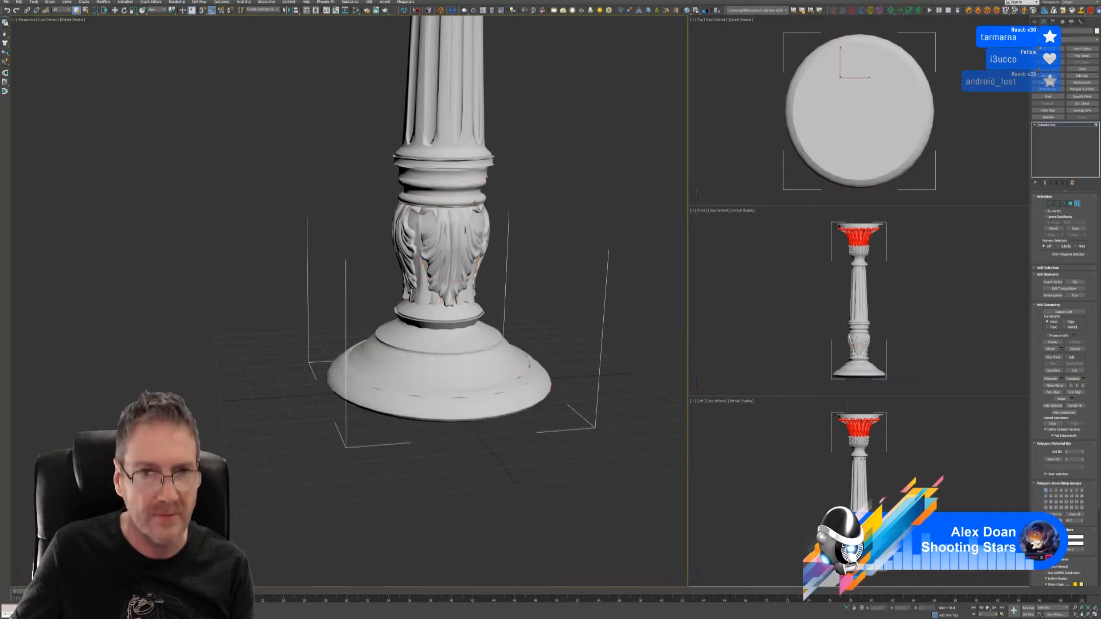
- Add the two adjoining ring mouldings directly below the fluted shaft to the current selection of tall flared leaves
ctrl+click(455, 176)
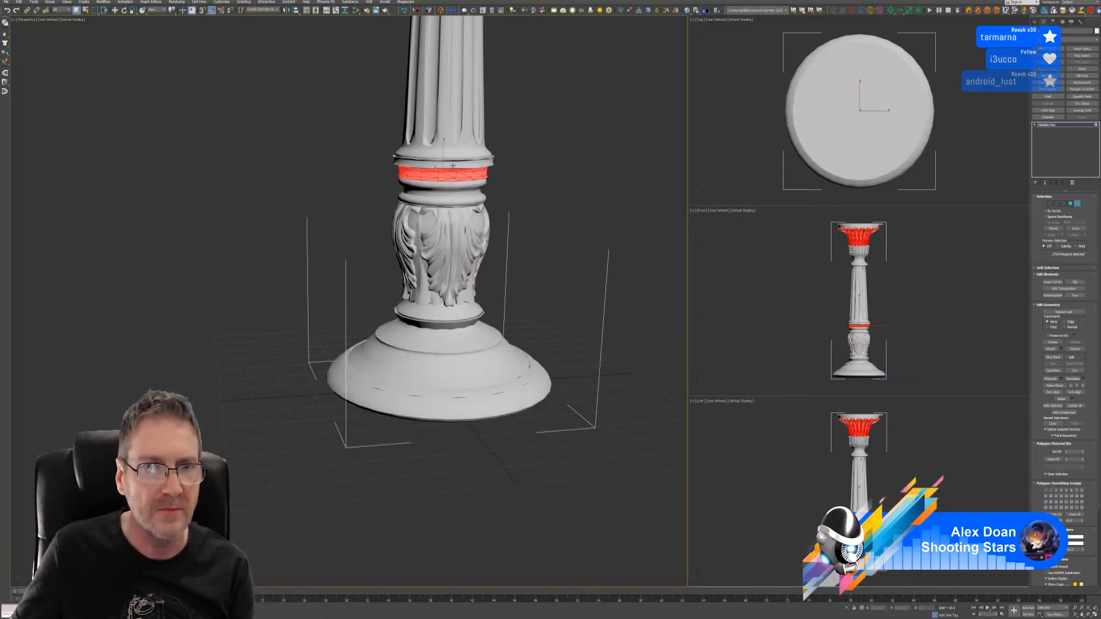
ctrl+click(453, 165)
scroll(517, 206, down, 5)
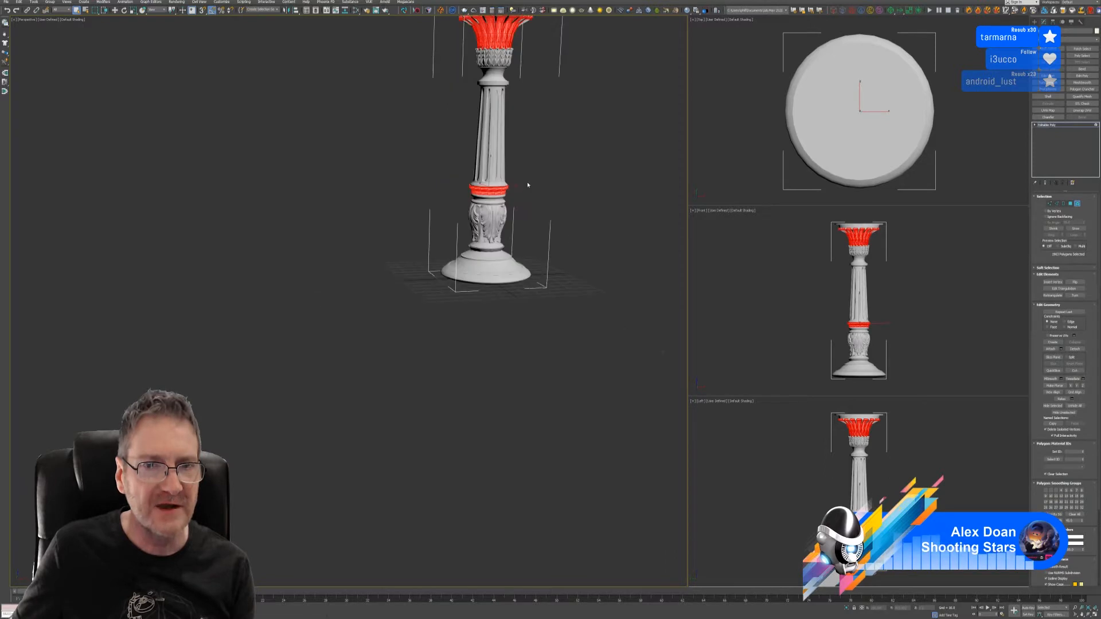
mouse_move(522, 212)
alt+middle_down()
mouse_move(474, 207)
mouse_move(504, 208)
mouse_move(484, 205)
mouse_move(507, 229)
alt+middle_up()
scroll(485, 206, up, 3)
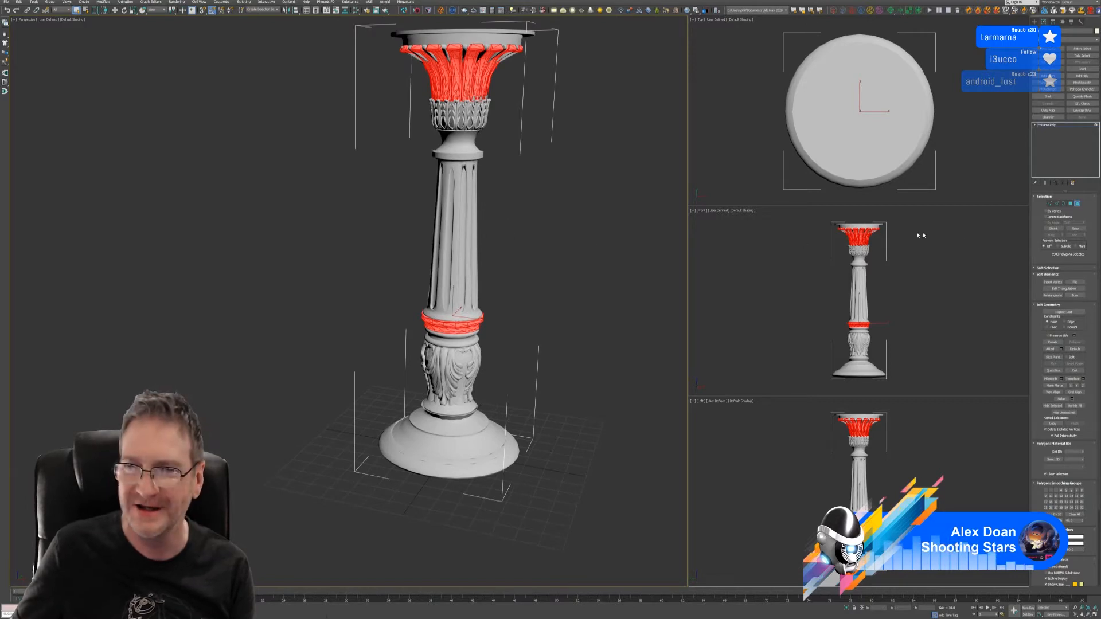
- Set the vertex color of the selected tall flared leaves and ring mouldings to dark orange-brown
click(1075, 538)
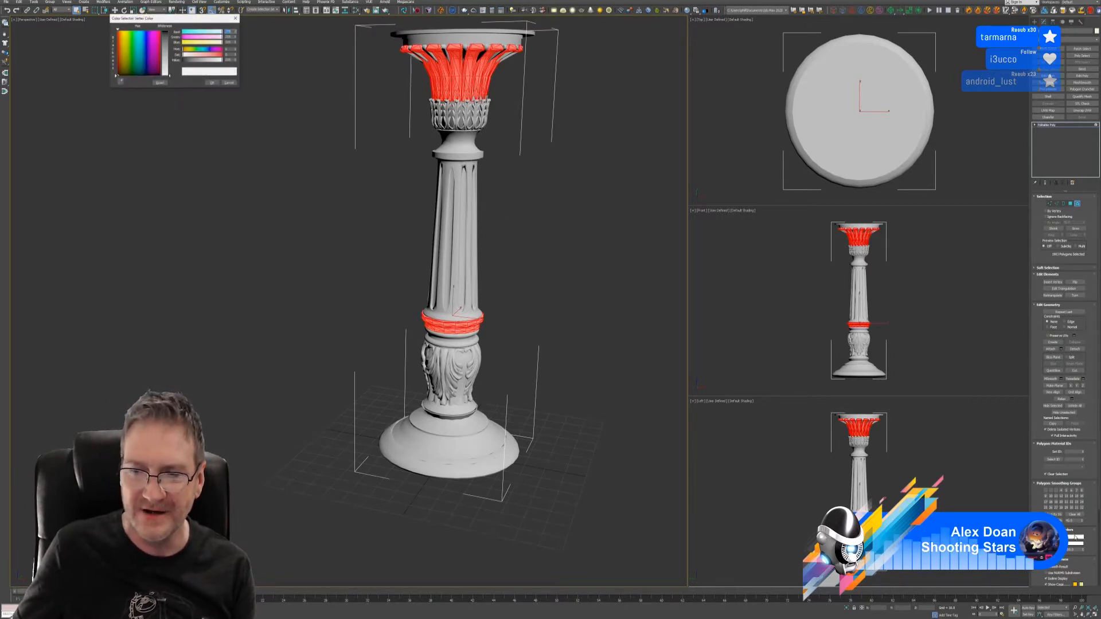
mouse_move(118, 52)
mouse_down()
mouse_move(133, 59)
mouse_move(118, 64)
mouse_move(165, 31)
mouse_up()
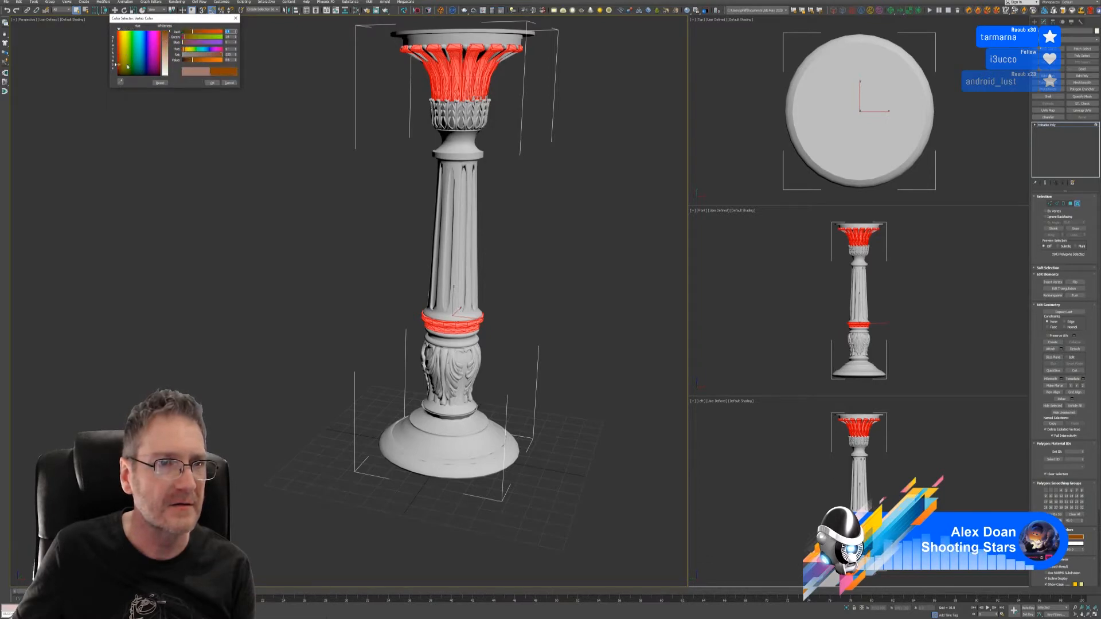
click(211, 83)
- Start a new element selection containing all the narrow pointed leaves between the tall flared leaves around the capital
middle_drag(528, 154, 523, 189)
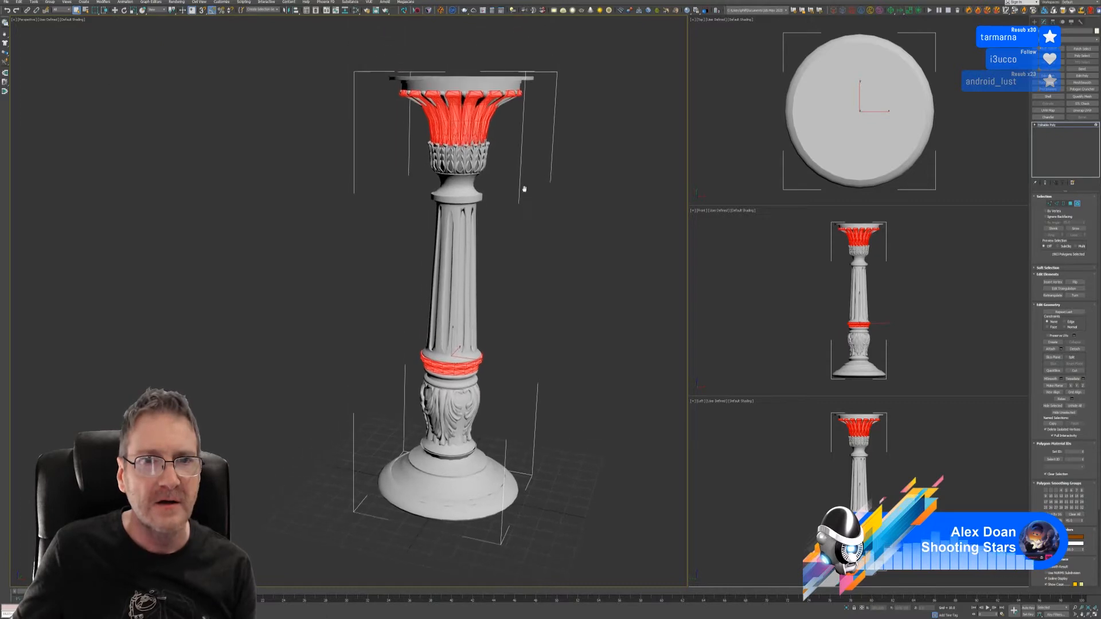
scroll(466, 93, up, 5)
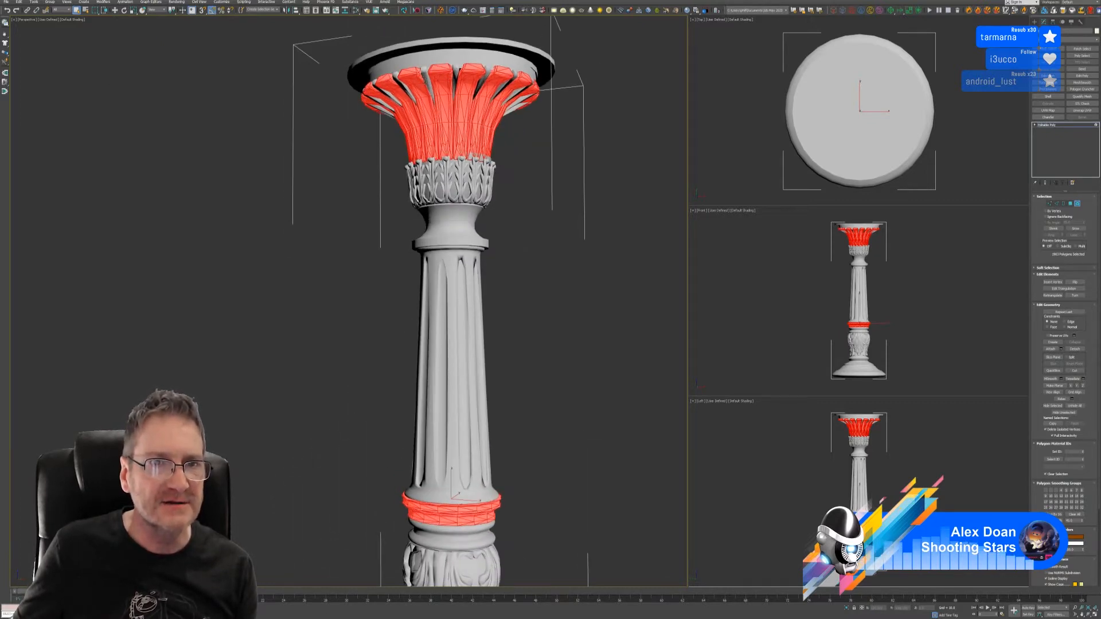
click(427, 80)
ctrl+click(456, 78)
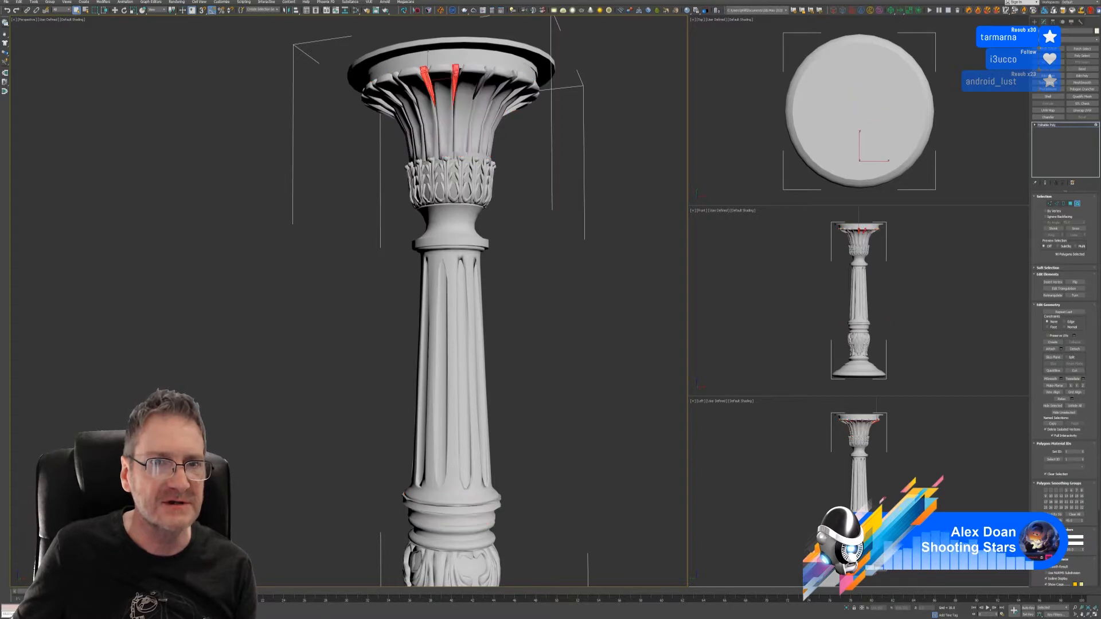
ctrl+click(488, 71)
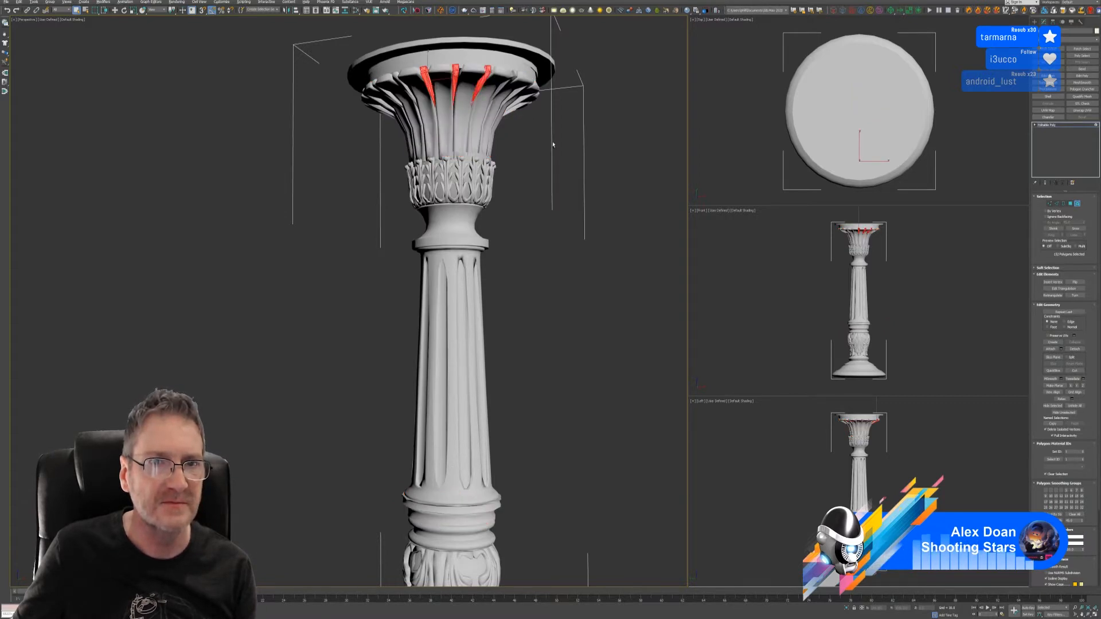
alt+middle_drag(552, 143, 398, 127)
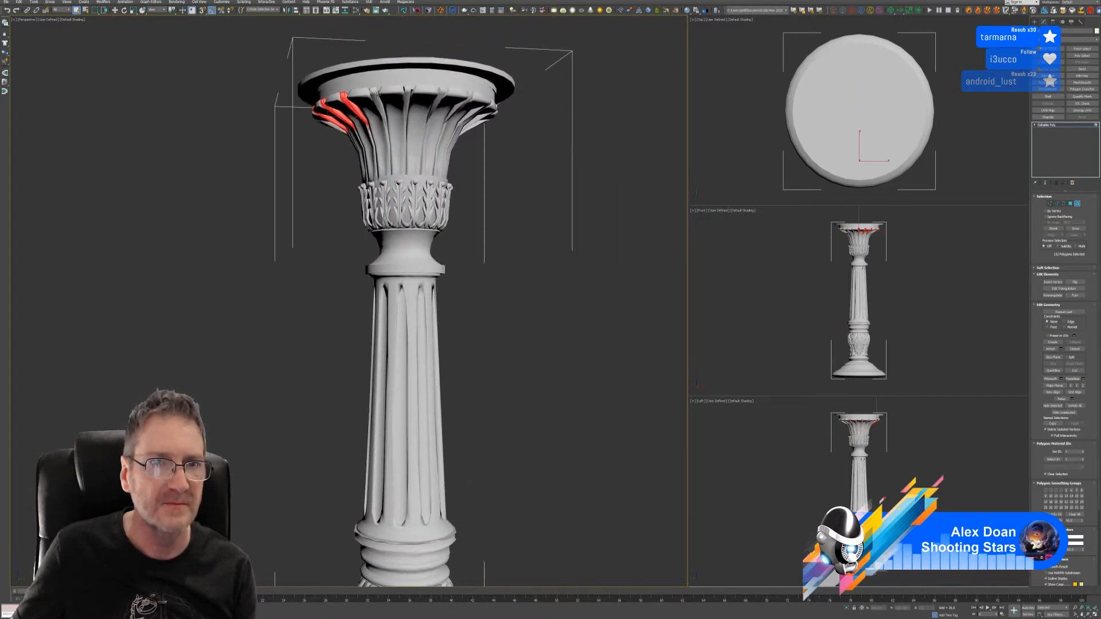
ctrl+click(379, 95)
ctrl+click(407, 92)
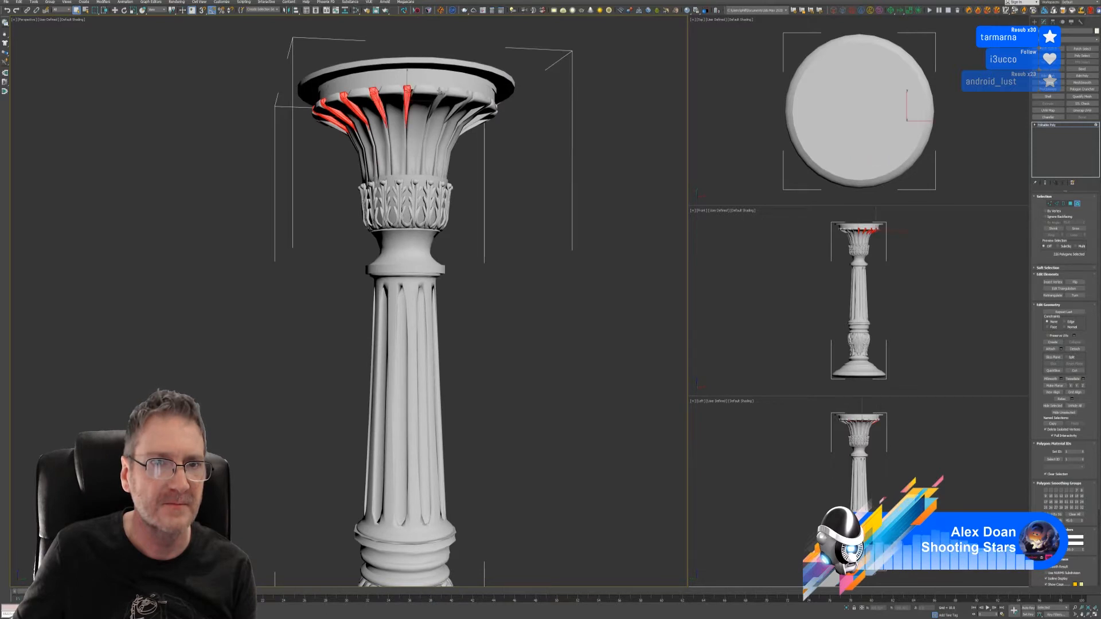
alt+middle_drag(513, 135, 473, 128)
ctrl+click(425, 73)
ctrl+click(458, 70)
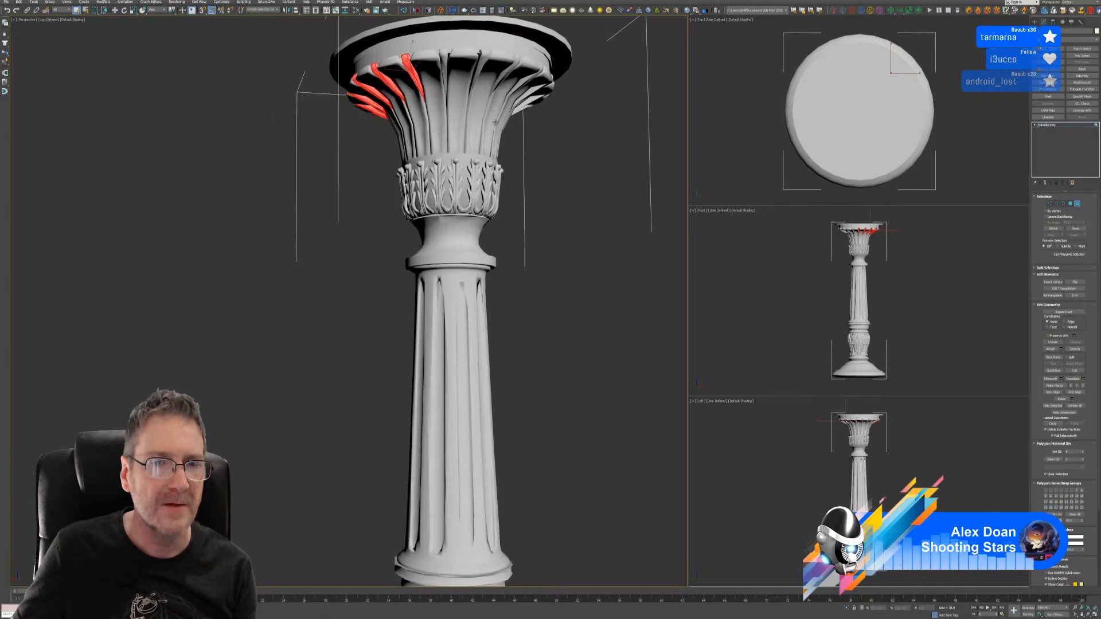
middle_drag(462, 81, 409, 127)
ctrl+click(388, 114)
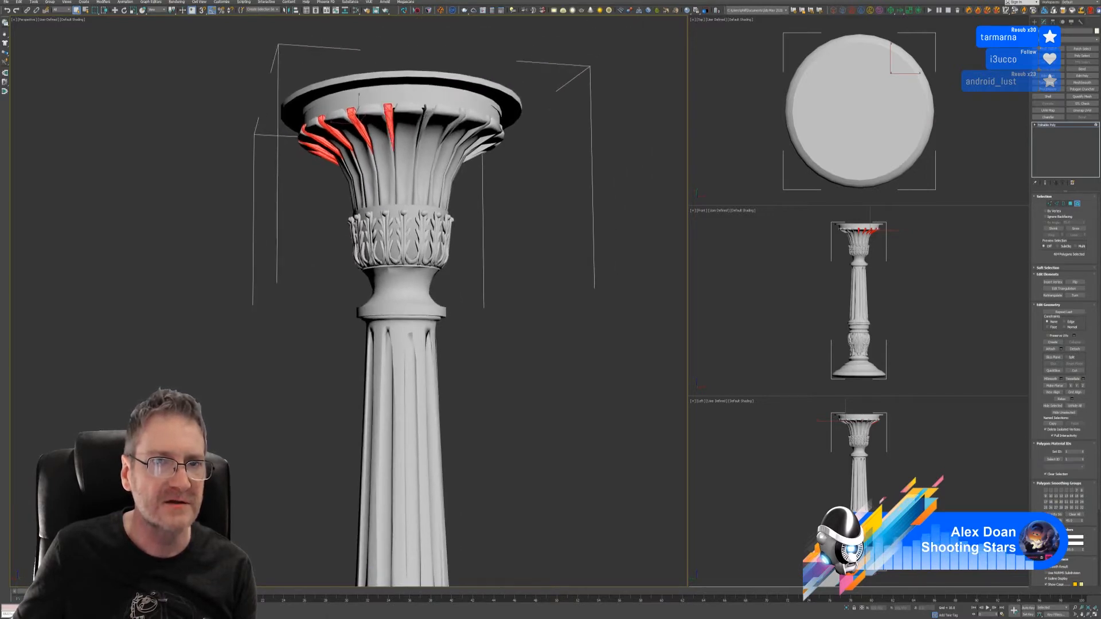
ctrl+click(426, 113)
alt+middle_drag(519, 172, 478, 174)
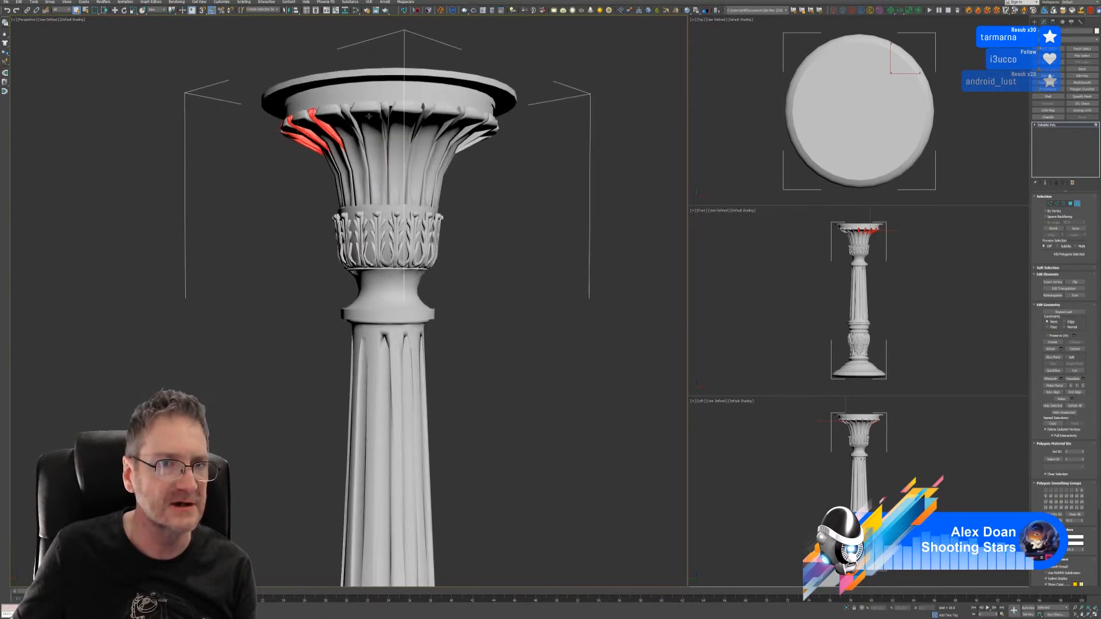
ctrl+click(349, 116)
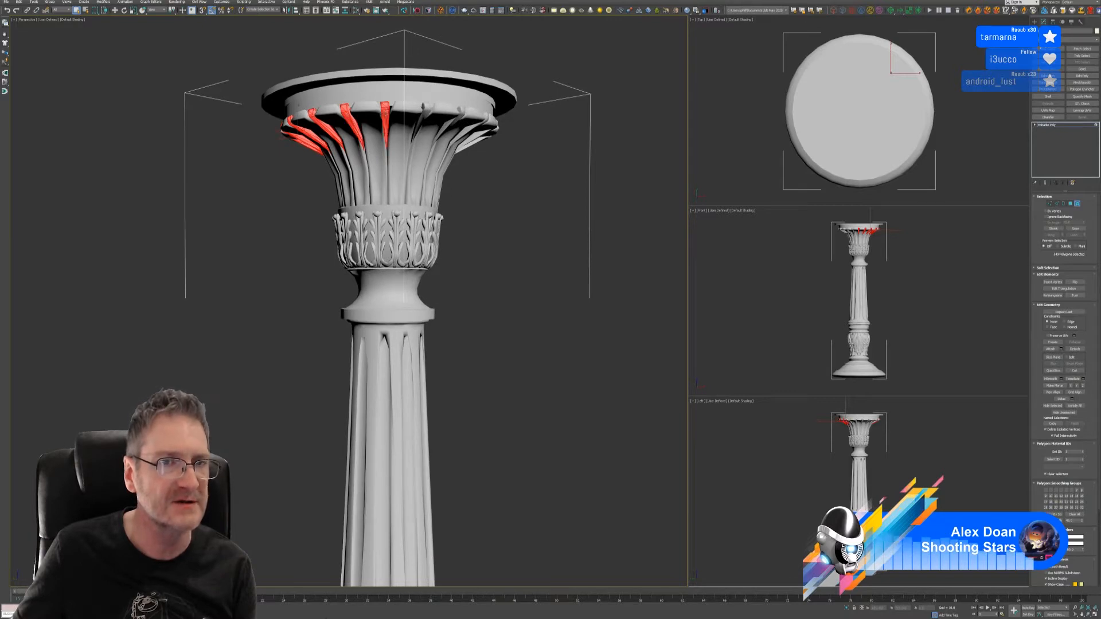
alt+middle_drag(481, 167, 460, 167)
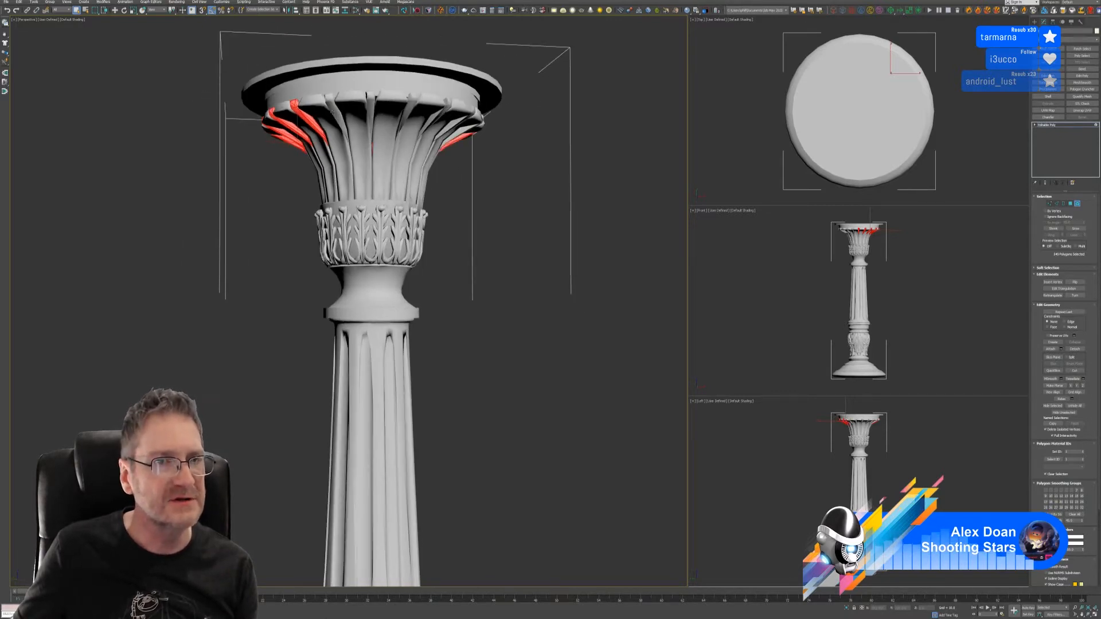
ctrl+click(332, 112)
ctrl+click(371, 107)
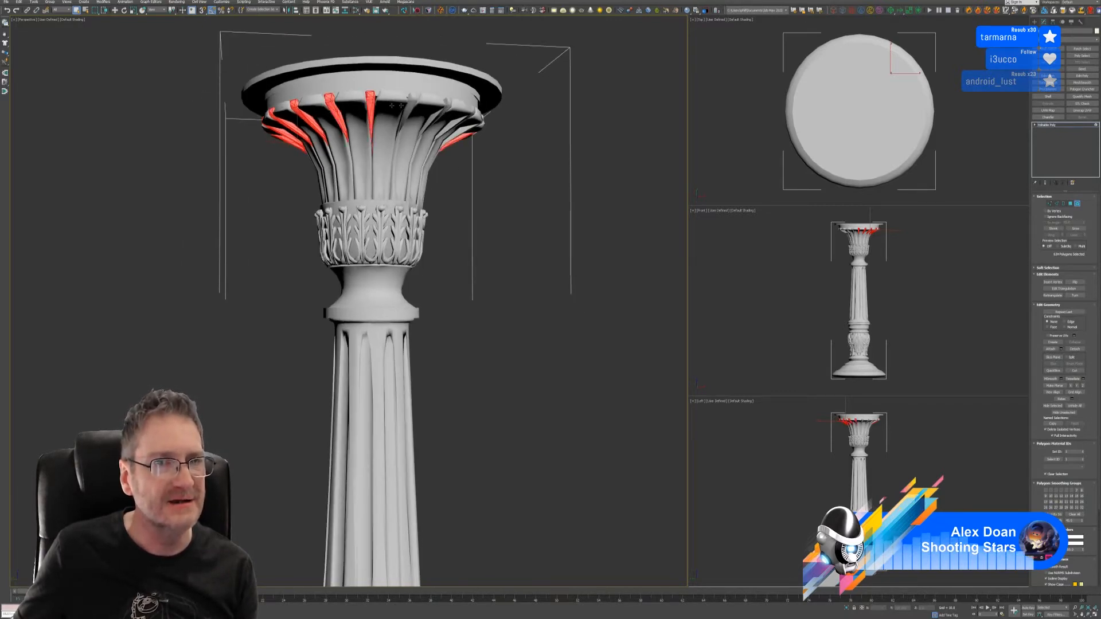
ctrl+click(412, 104)
alt+middle_drag(485, 146, 455, 153)
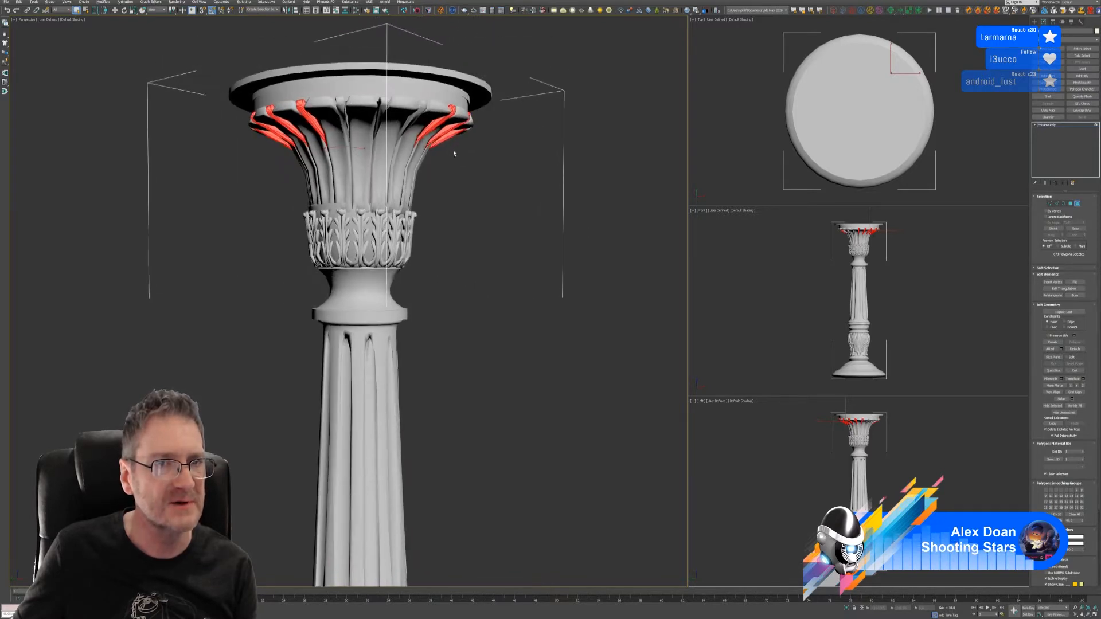
ctrl+click(341, 110)
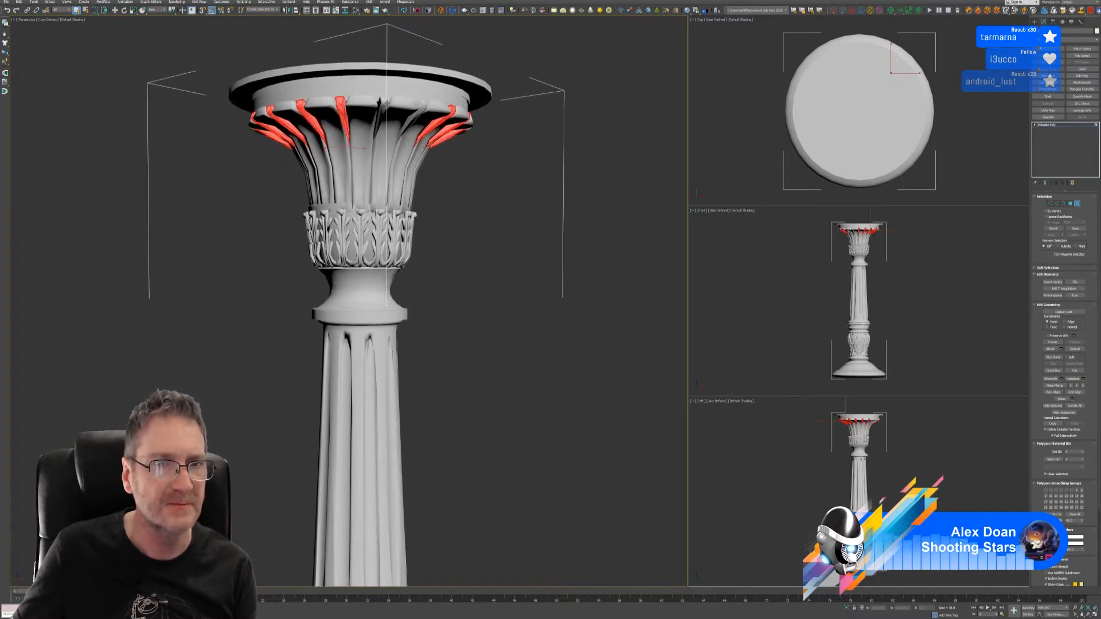
ctrl+click(381, 112)
ctrl+click(421, 109)
scroll(483, 173, down, 3)
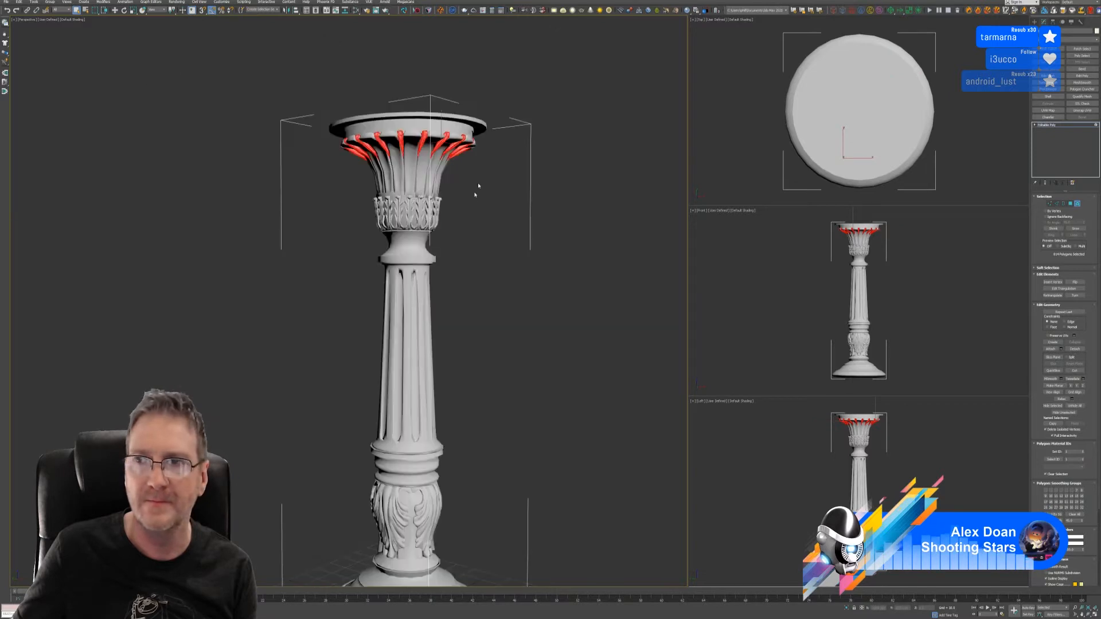
- Add the concave neck between the capital and the fluted shaft to the narrow-leaf selection, leaving the fluted shaft out
middle_drag(466, 220, 447, 194)
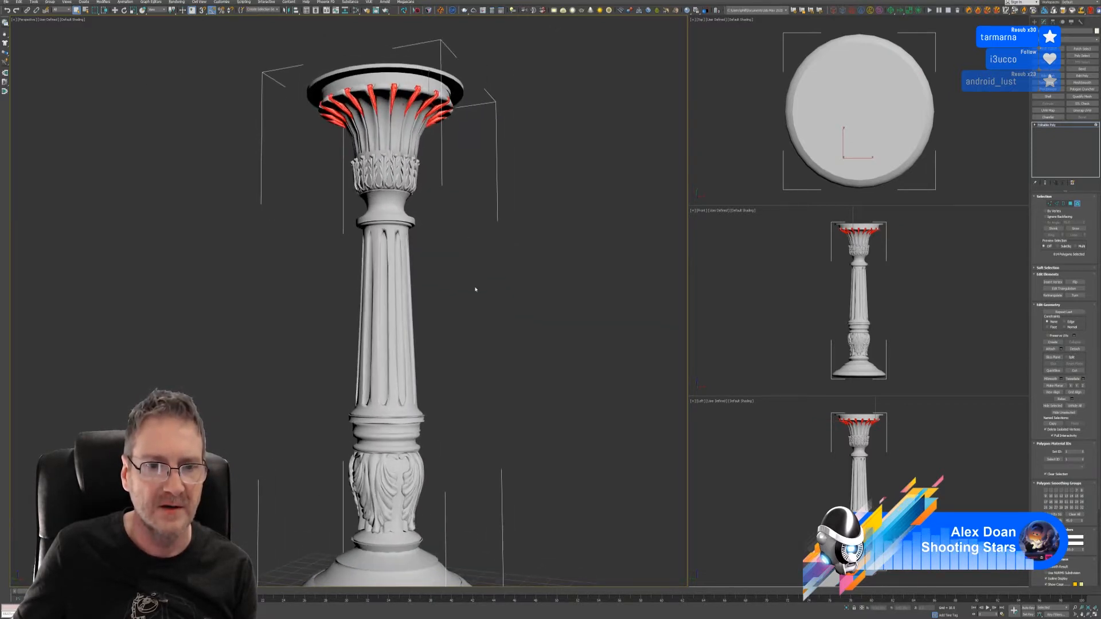
mouse_move(474, 288)
middle_down()
mouse_move(478, 232)
mouse_move(481, 277)
middle_up()
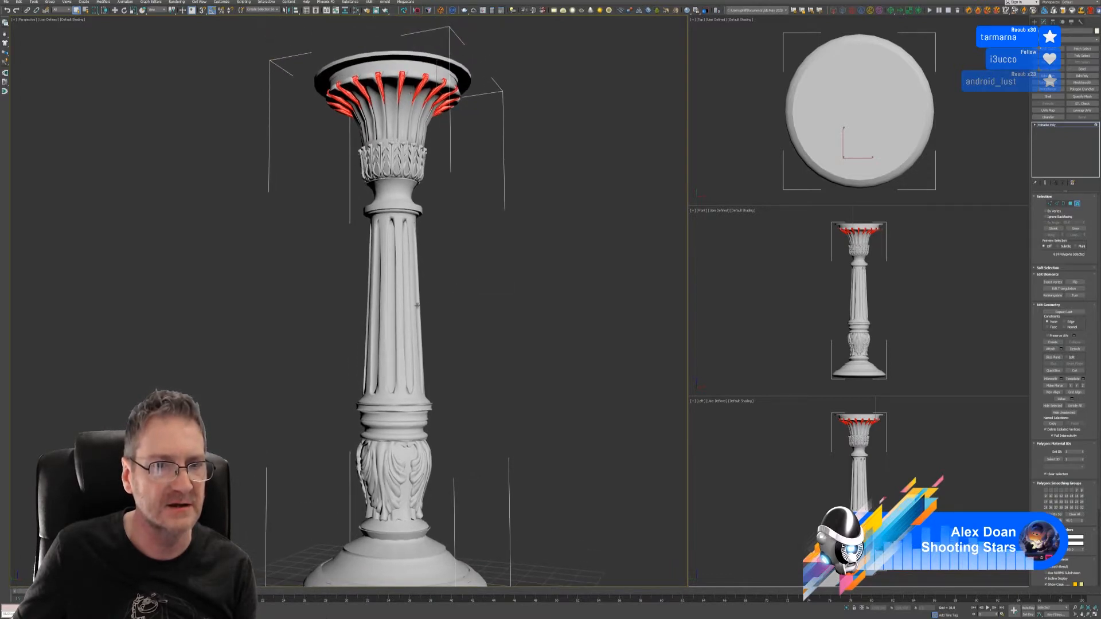
ctrl+click(392, 304)
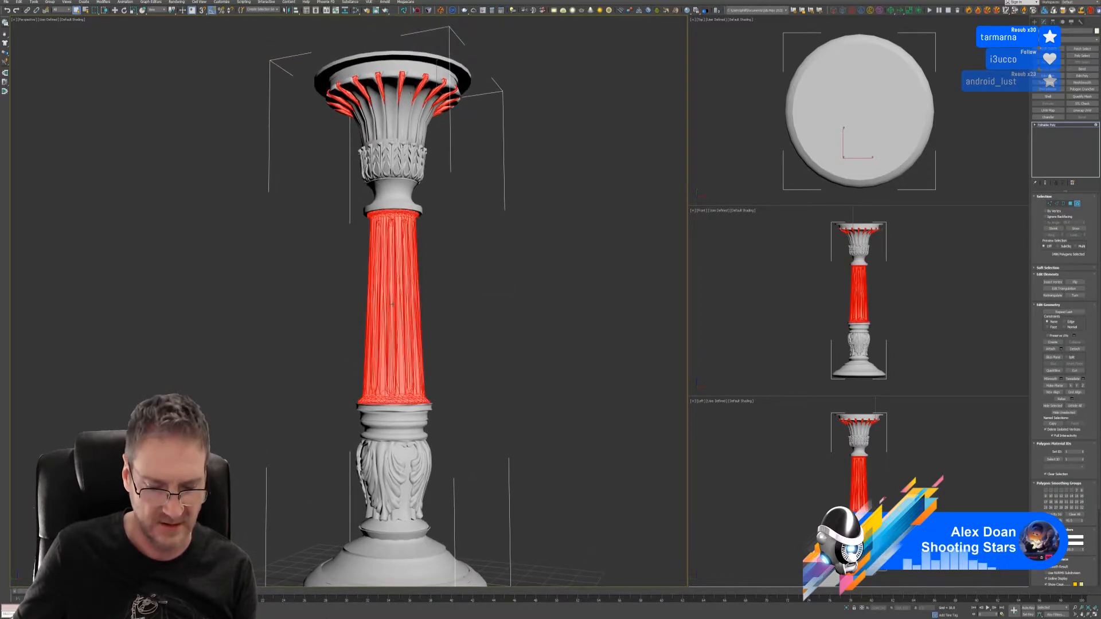
key(ctrl+z)
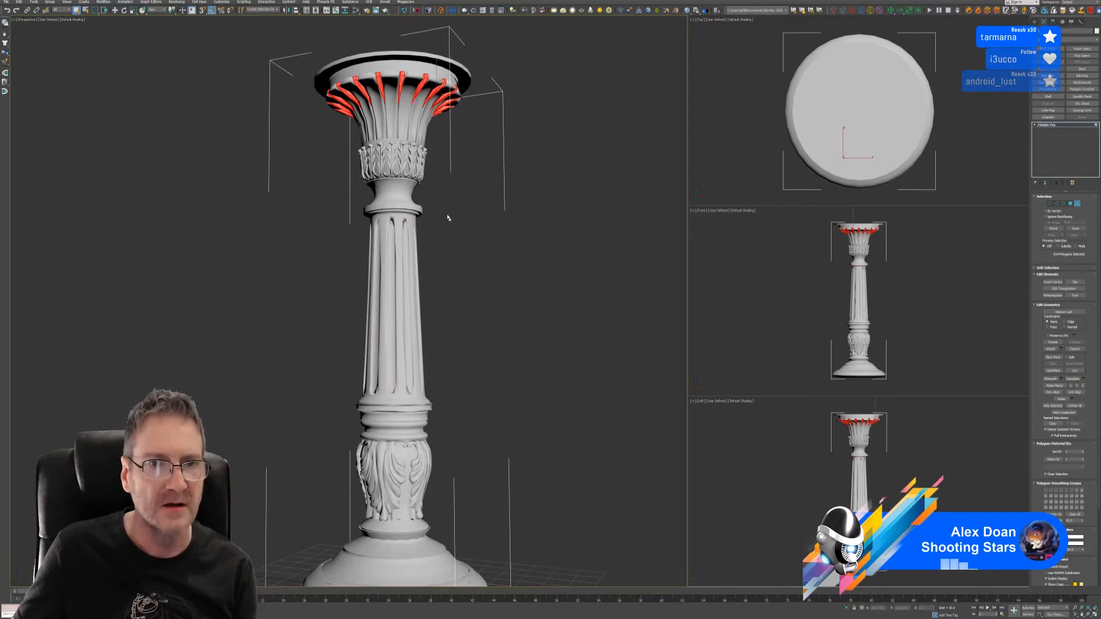
ctrl+click(392, 192)
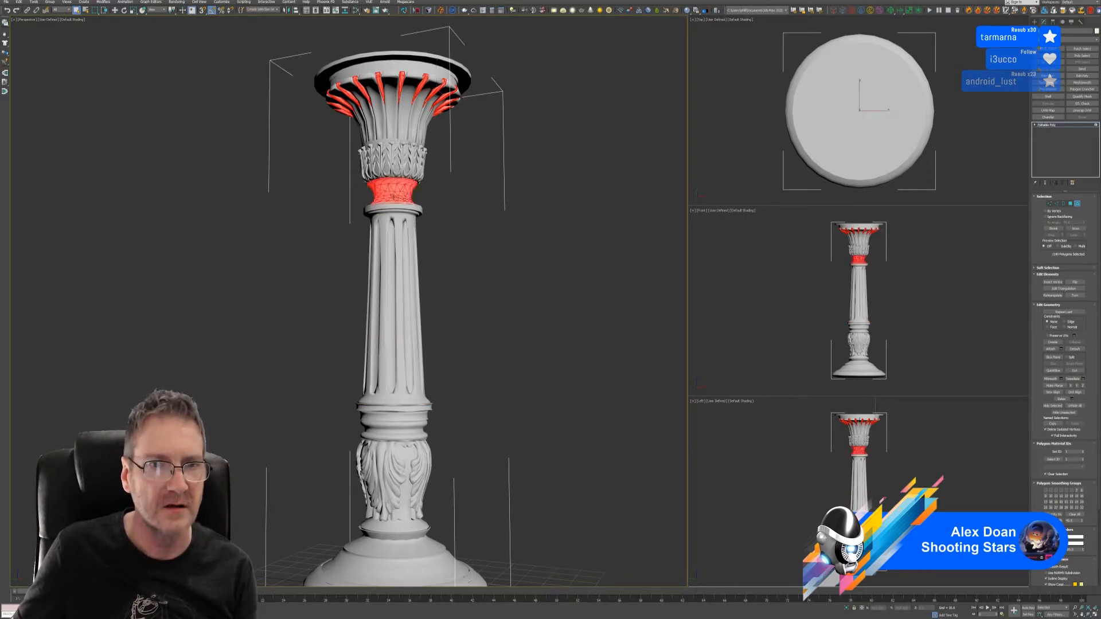
mouse_move(440, 195)
alt+middle_down()
mouse_move(466, 204)
mouse_move(447, 204)
alt+middle_up()
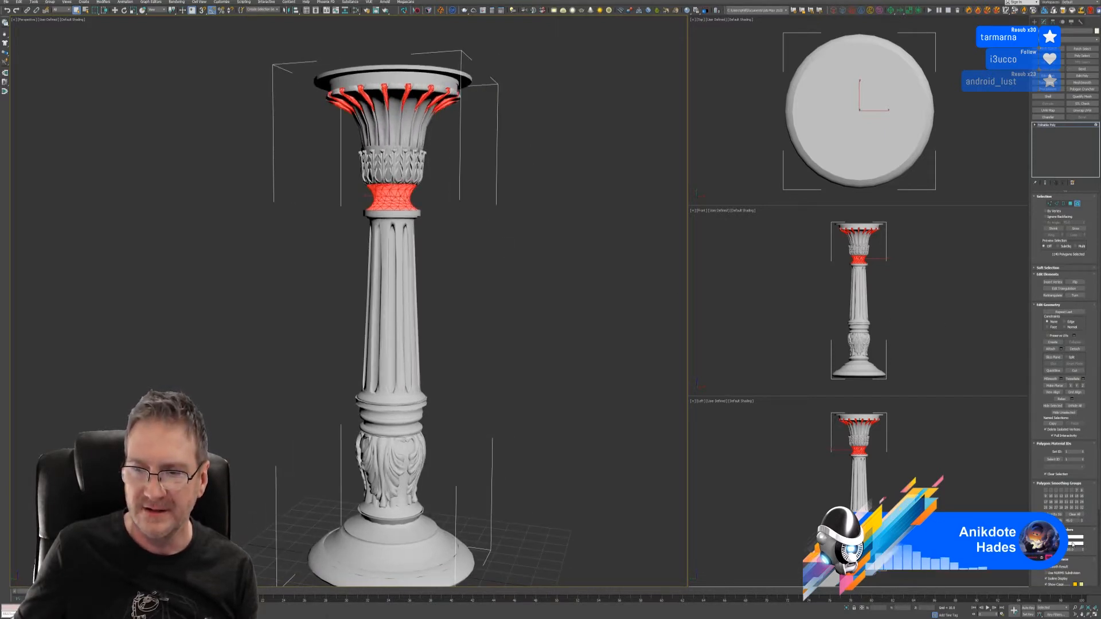
- Set the vertex color of the selected narrow leaves and concave neck to green
click(1076, 539)
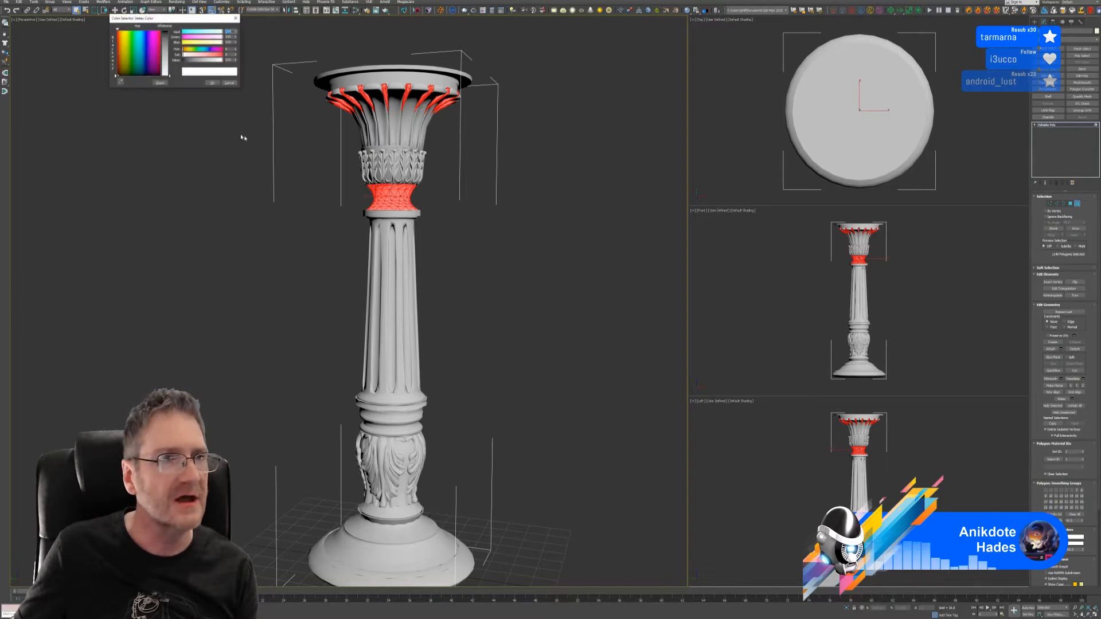
click(130, 46)
drag(169, 76, 168, 30)
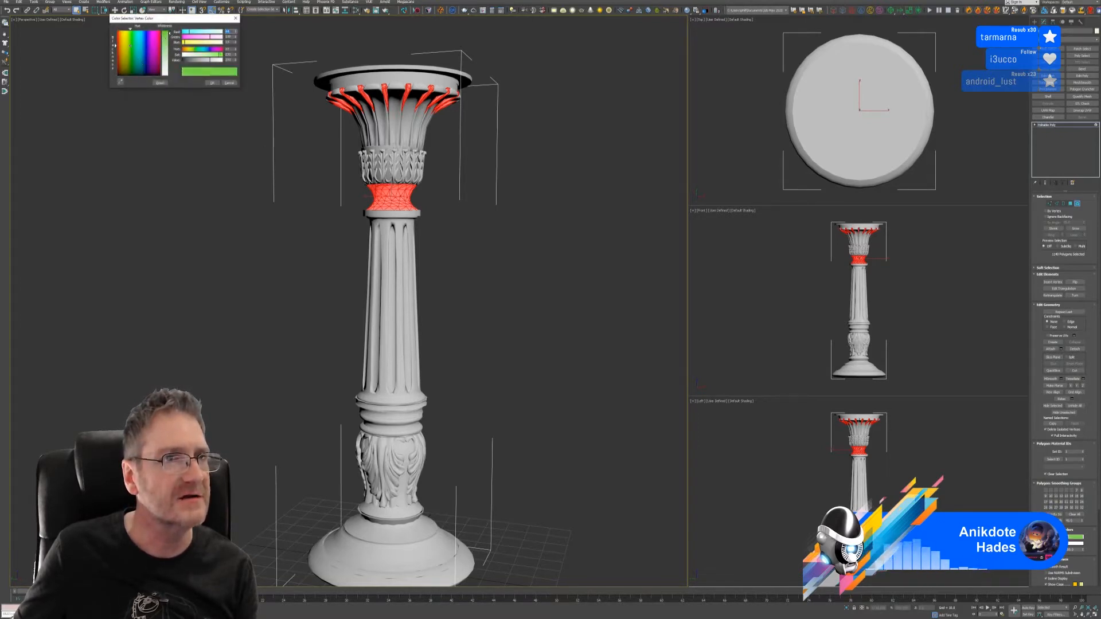
click(211, 83)
- Start a new element selection with the small-leaf band's core, the band under the top rim, the acanthus bulb's core and rings, and the stepped base
mouse_move(562, 156)
middle_down()
mouse_move(553, 165)
mouse_move(549, 143)
middle_up()
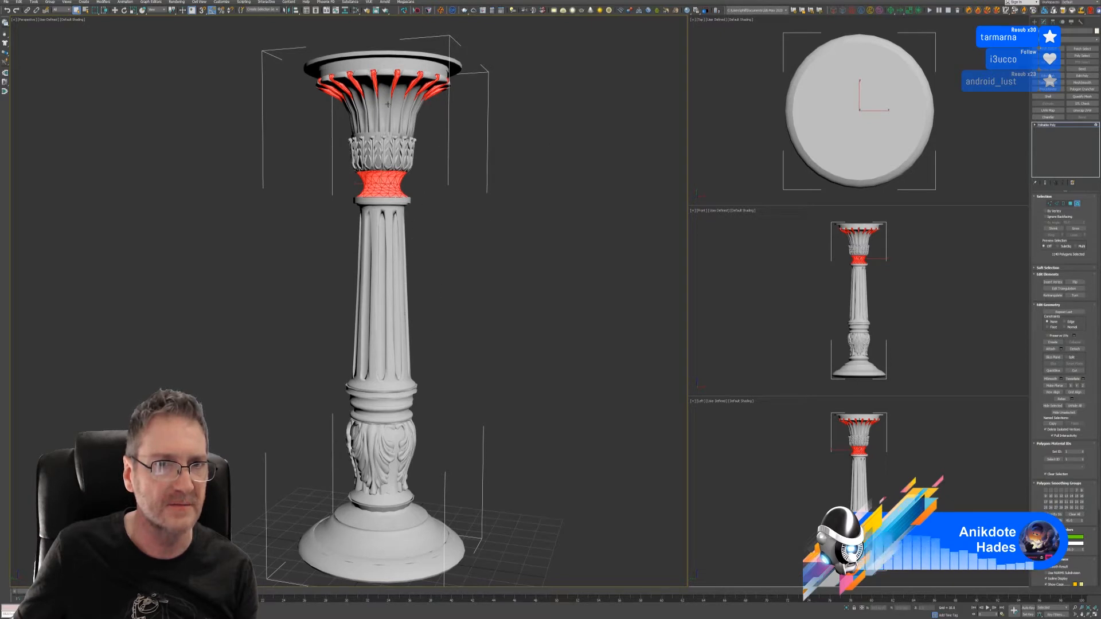
click(382, 134)
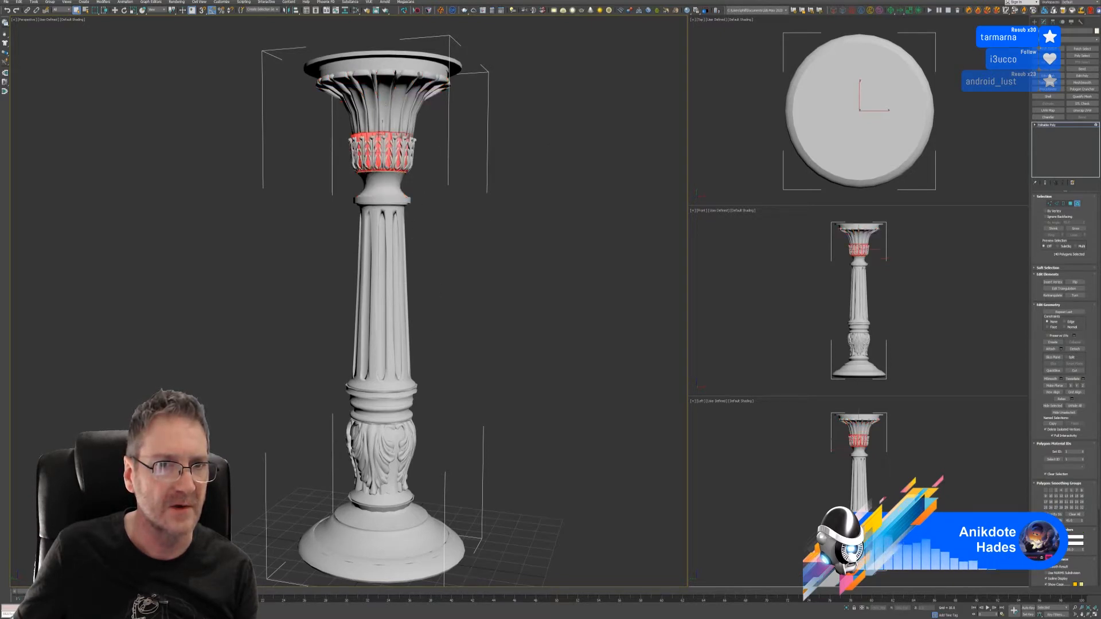
ctrl+click(401, 64)
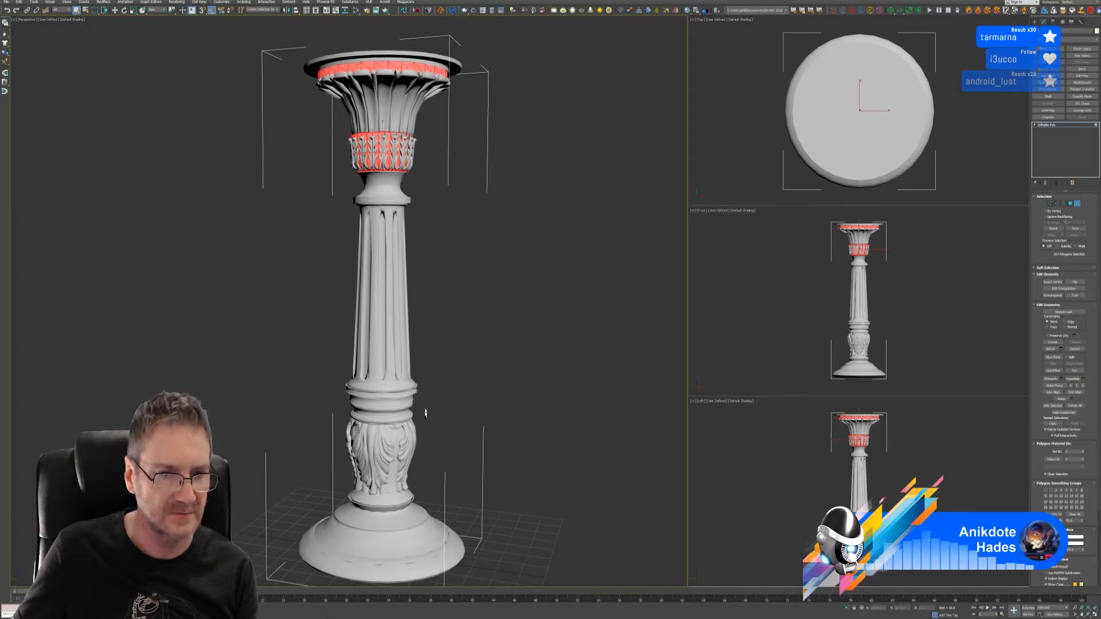
ctrl+click(407, 516)
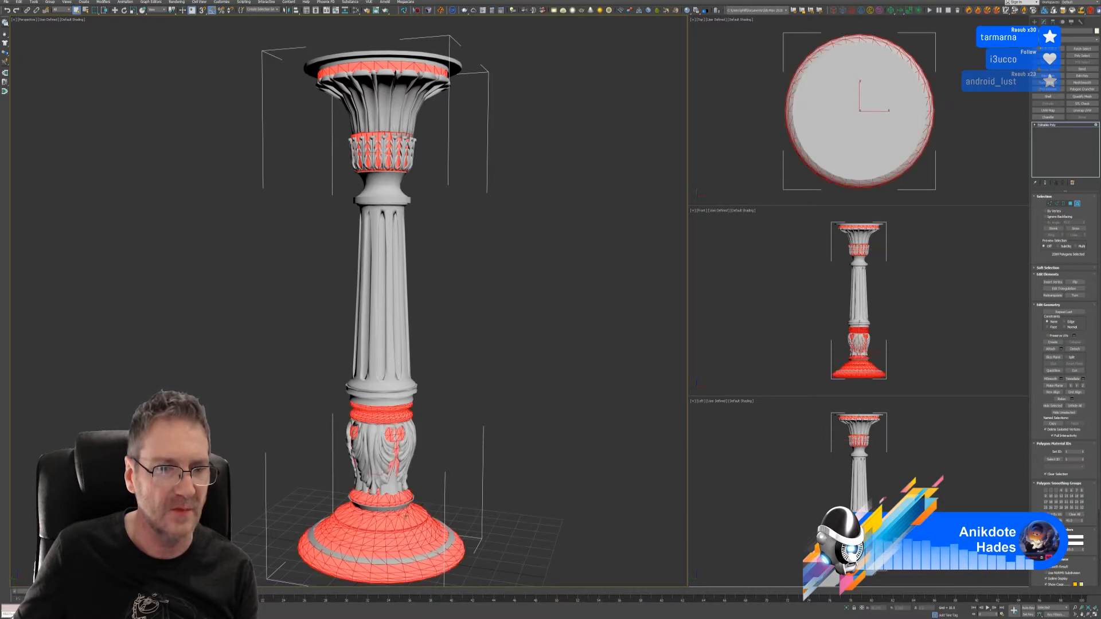
mouse_move(445, 399)
alt+middle_down()
mouse_move(471, 395)
mouse_move(457, 394)
alt+middle_up()
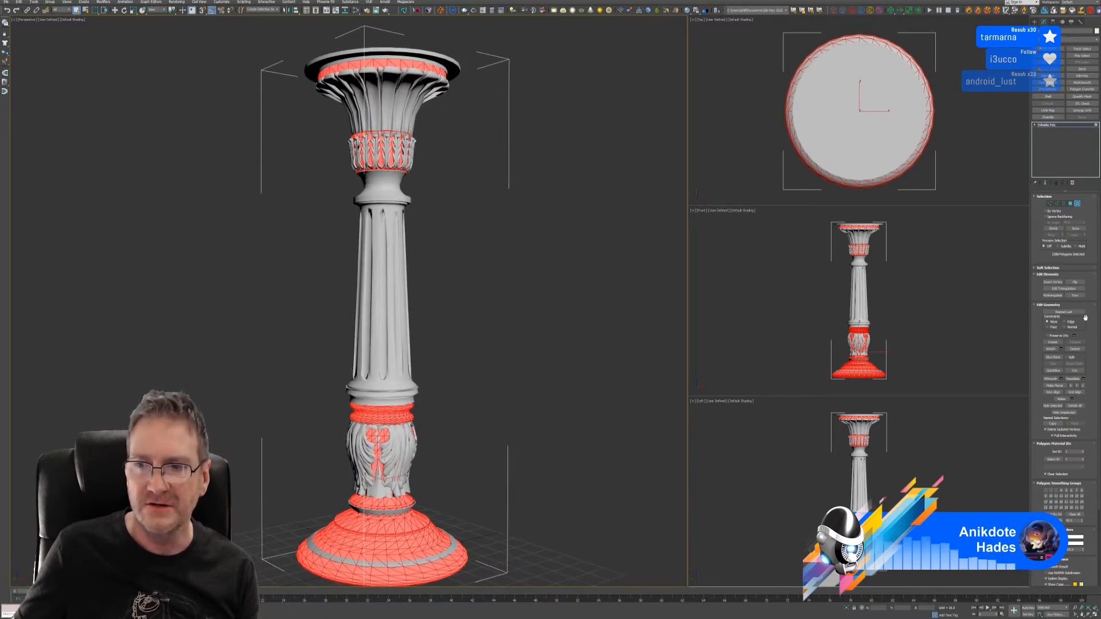
- Set the vertex color of the selected core, band and base elements to blue
click(1075, 539)
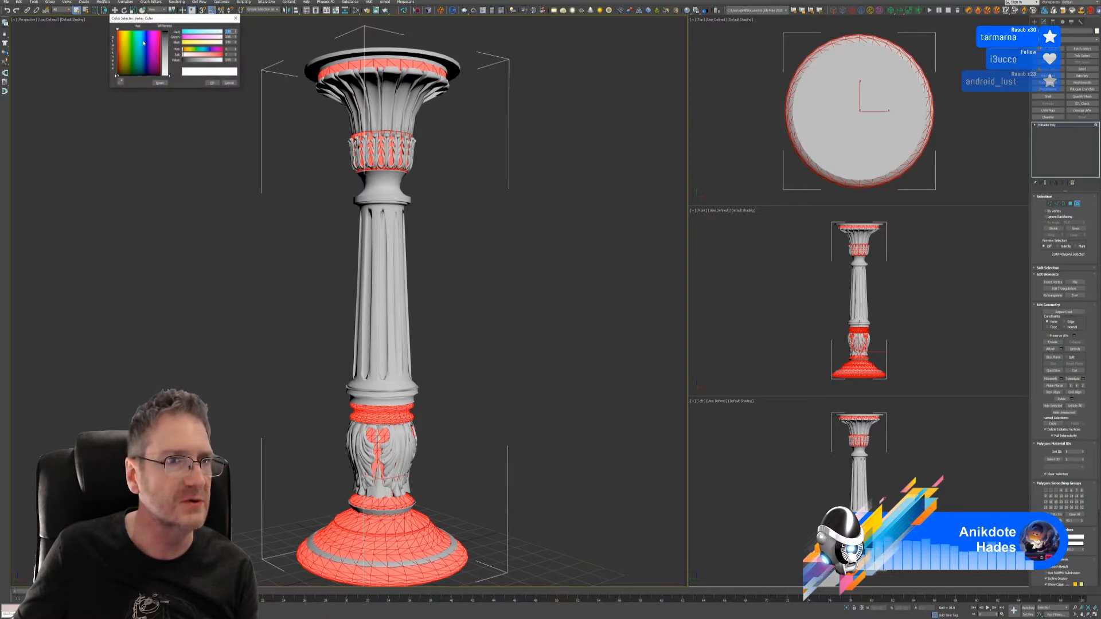
drag(149, 49, 145, 33)
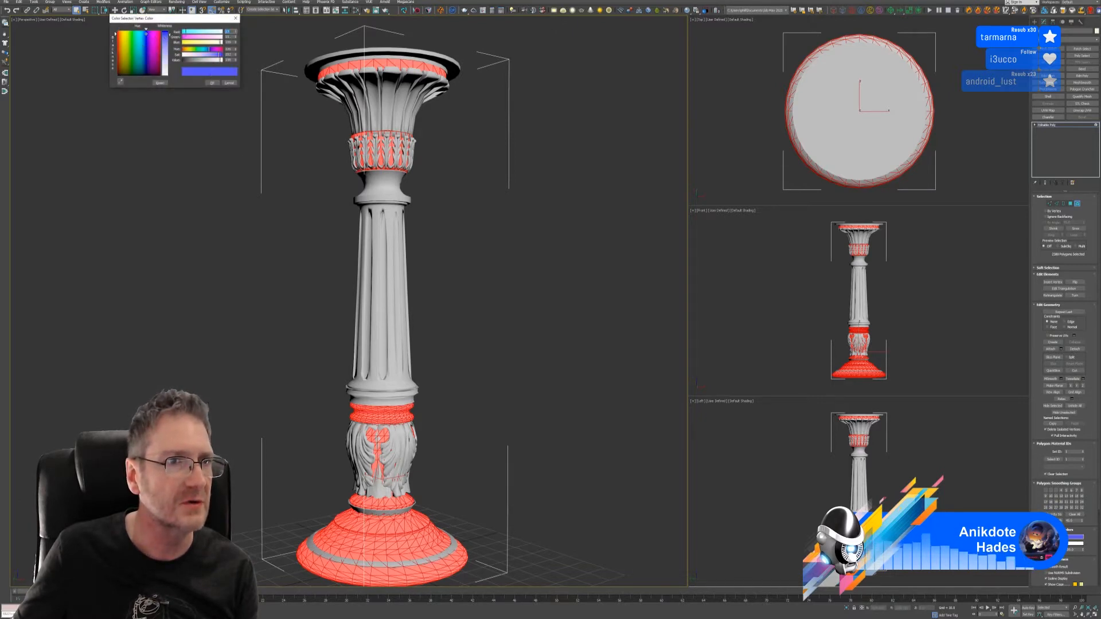
click(211, 83)
- Start a new element selection with the thin ring above the base, the ring strip around the base and the round top plate
mouse_move(505, 159)
middle_down()
mouse_move(503, 178)
mouse_move(494, 147)
middle_up()
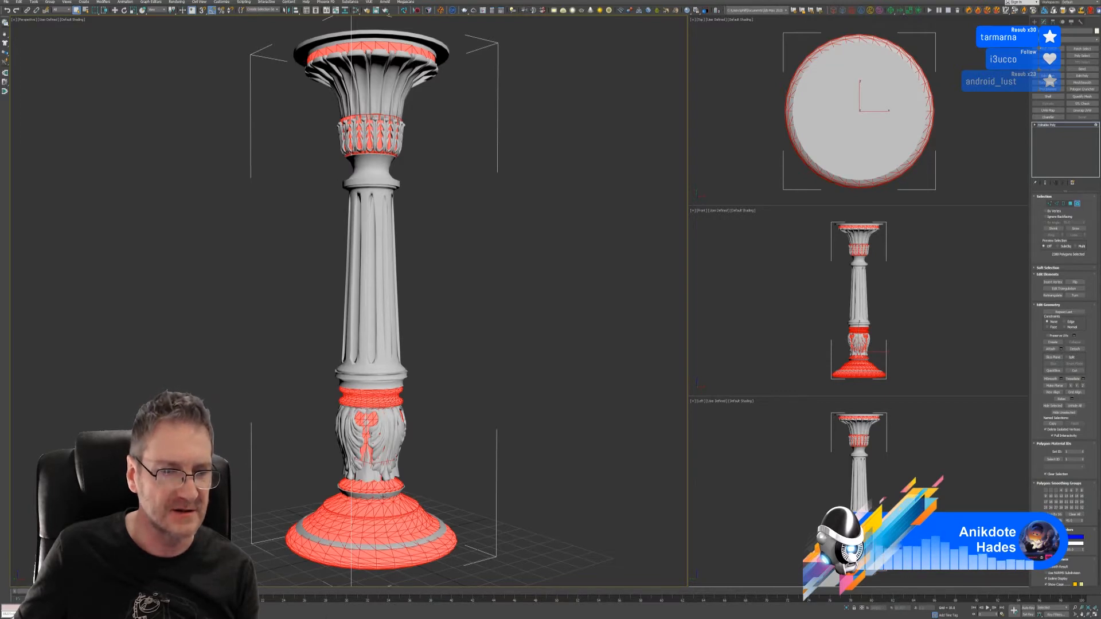
click(381, 496)
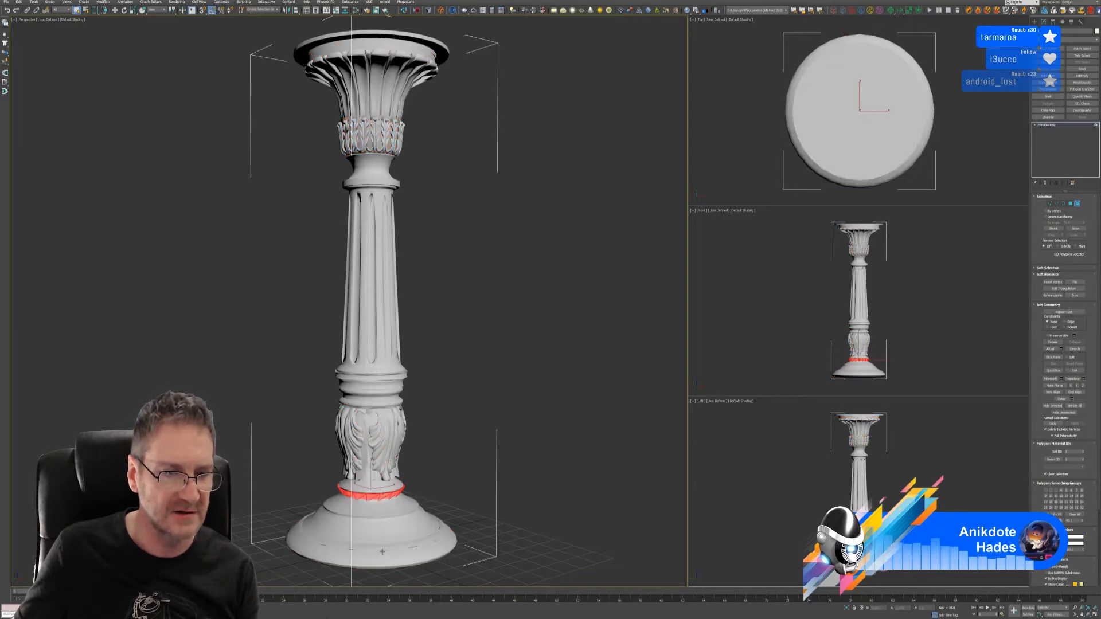
ctrl+click(383, 547)
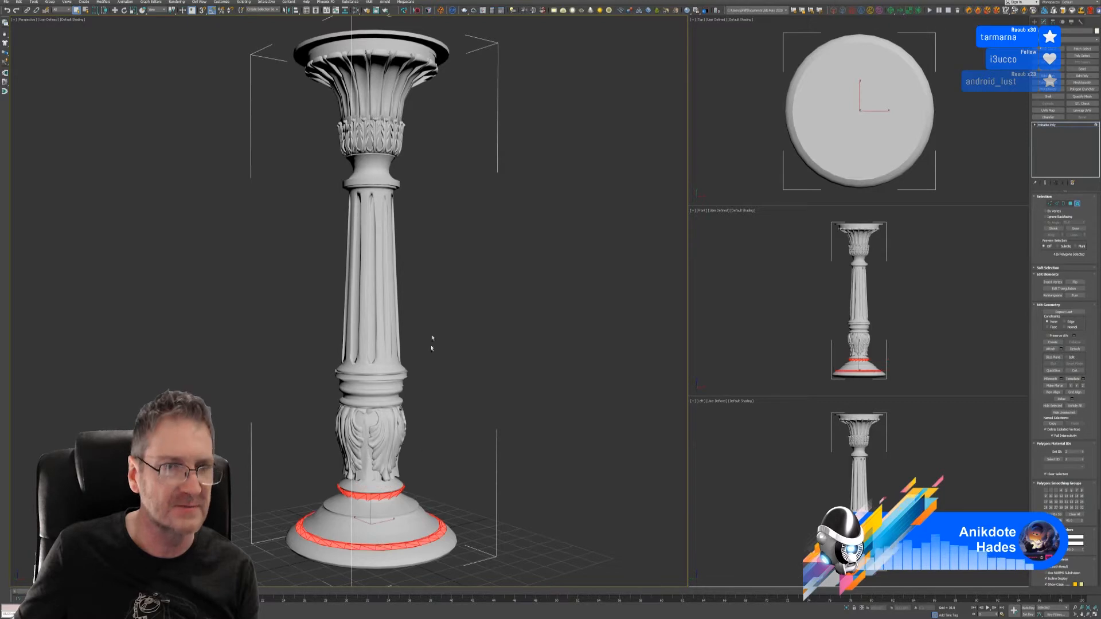
middle_drag(428, 206, 426, 240)
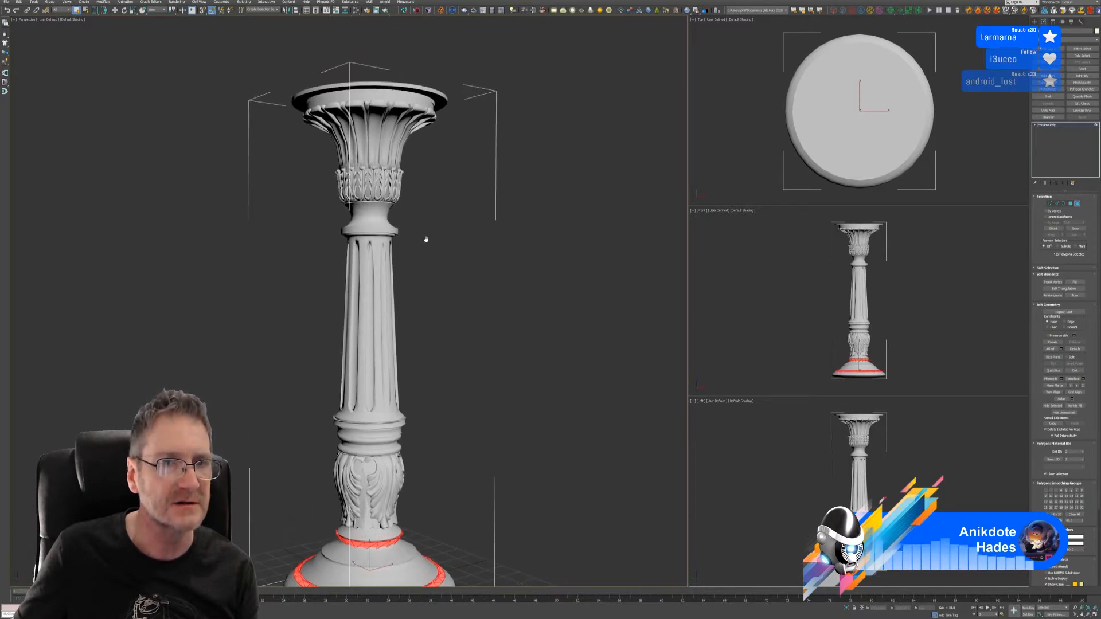
ctrl+click(404, 89)
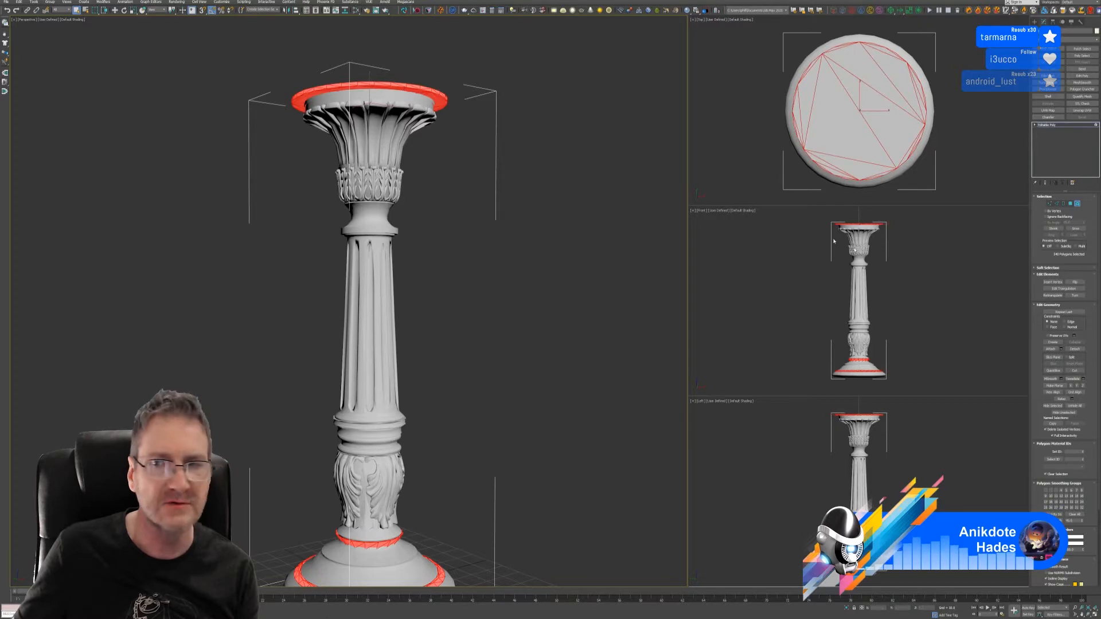
- Set the vertex color of the selected rings and top plate to pure red
click(1074, 539)
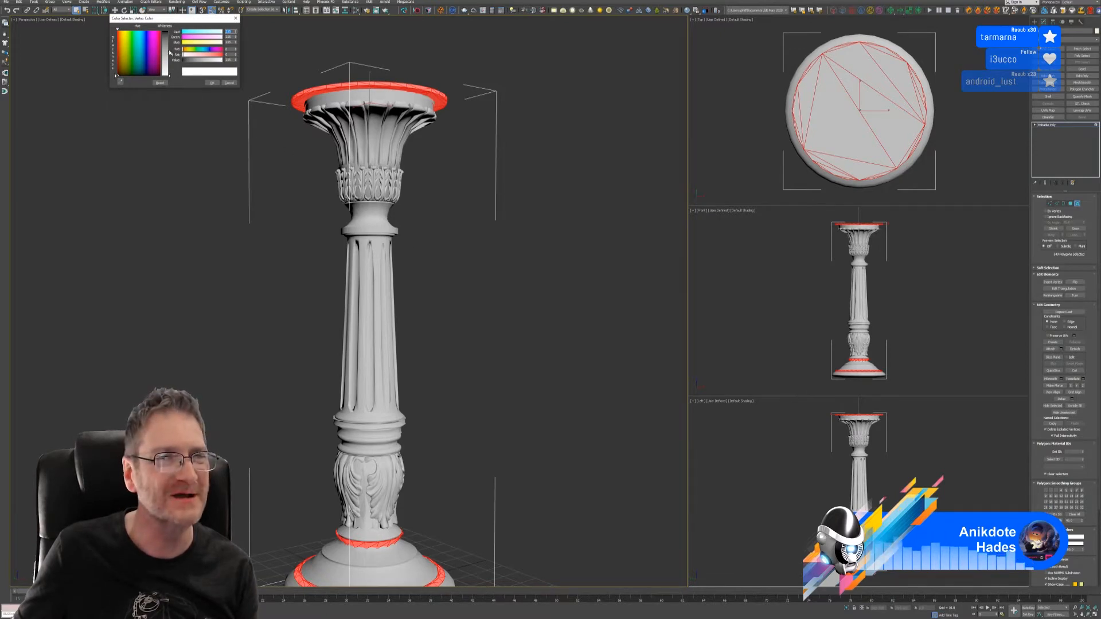
click(118, 32)
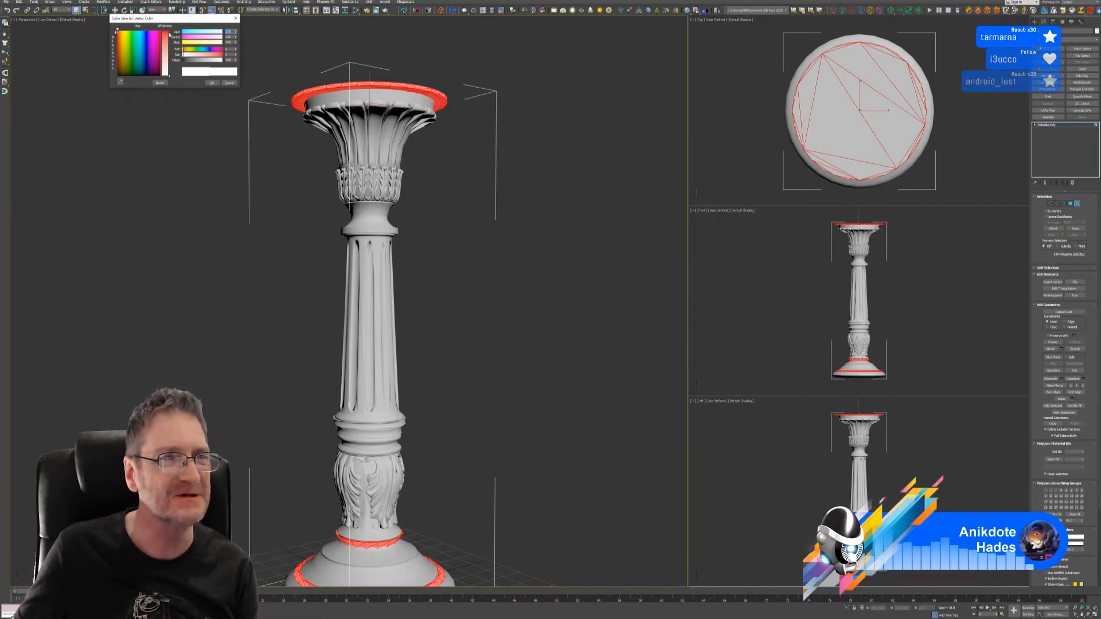
drag(169, 75, 169, 31)
click(219, 83)
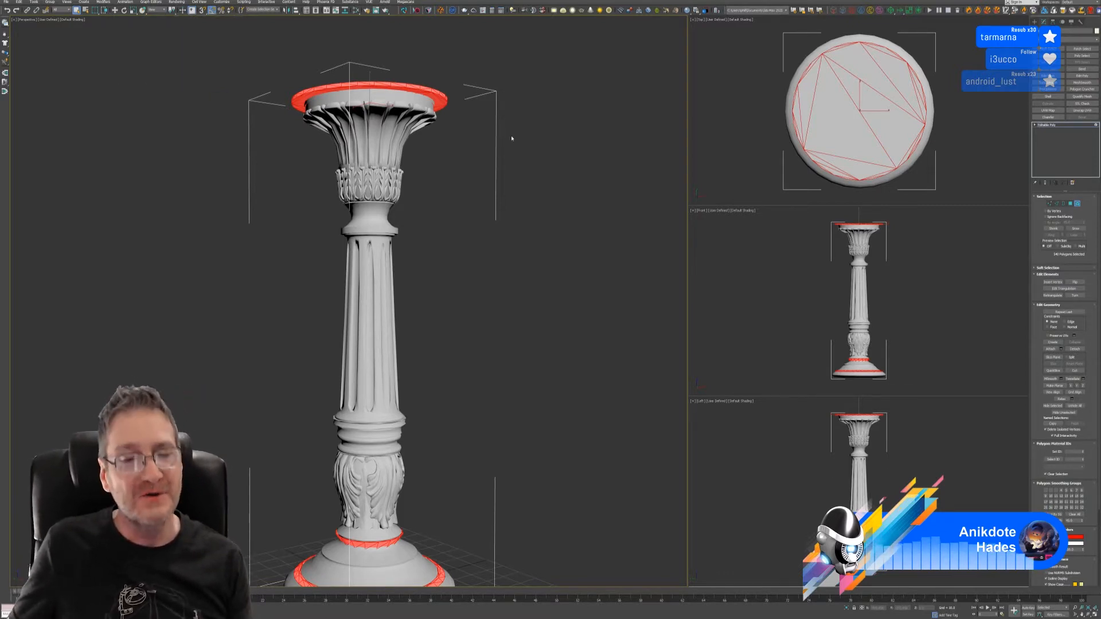
- Leave element editing and turn on the Vertex Color channel display in the stand's object properties
alt+middle_drag(518, 162, 508, 253)
mouse_move(493, 381)
alt+middle_down()
mouse_move(457, 376)
mouse_move(457, 388)
mouse_move(474, 388)
alt+middle_up()
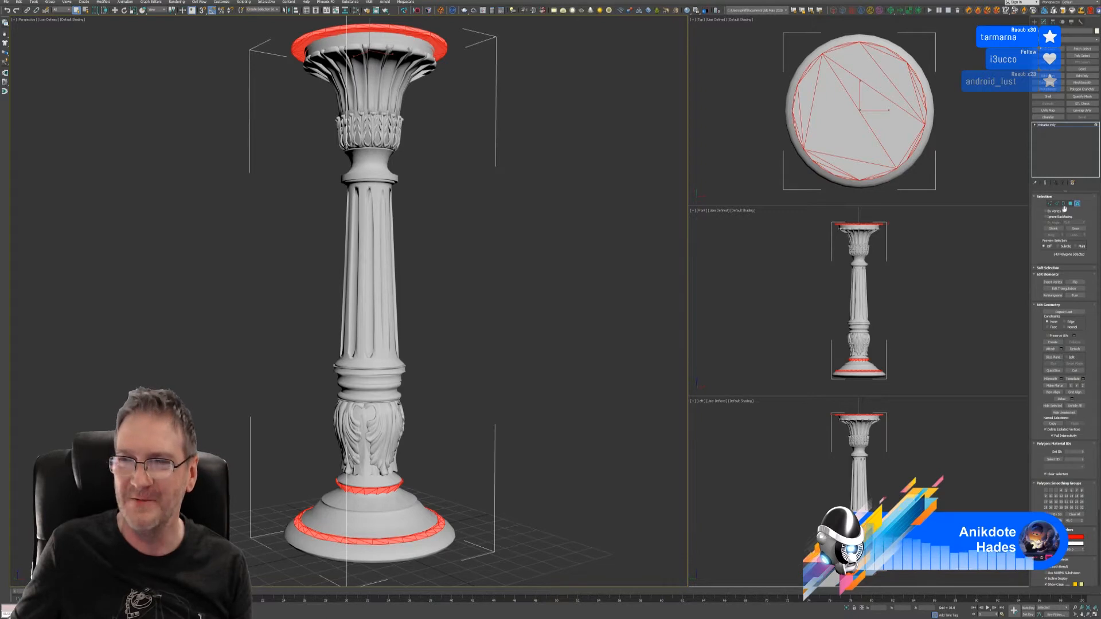
click(1076, 205)
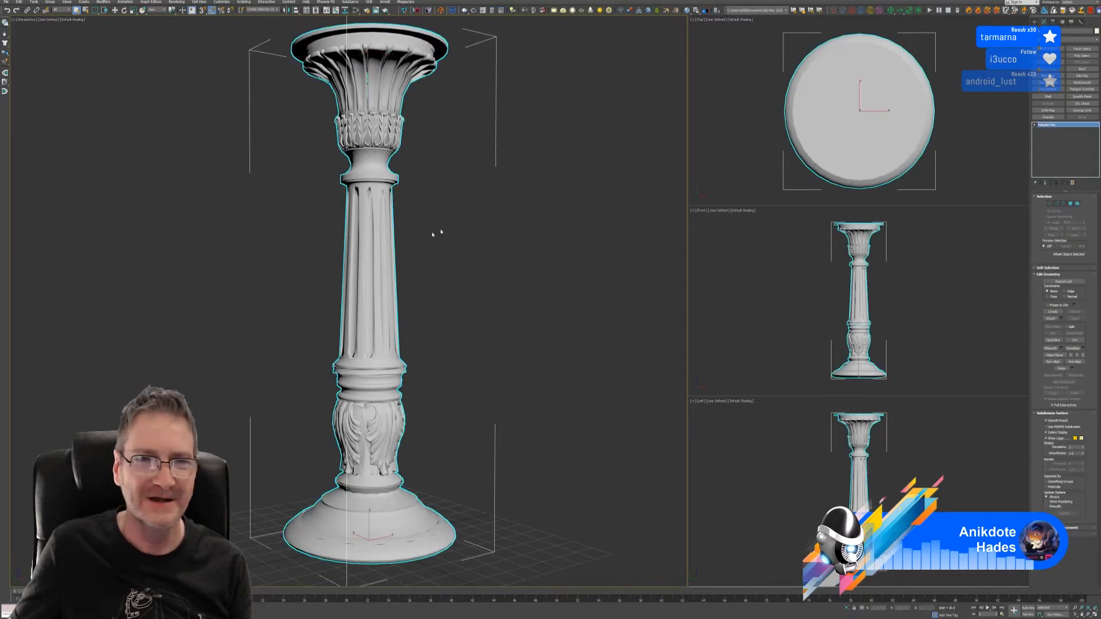
right_click(368, 227)
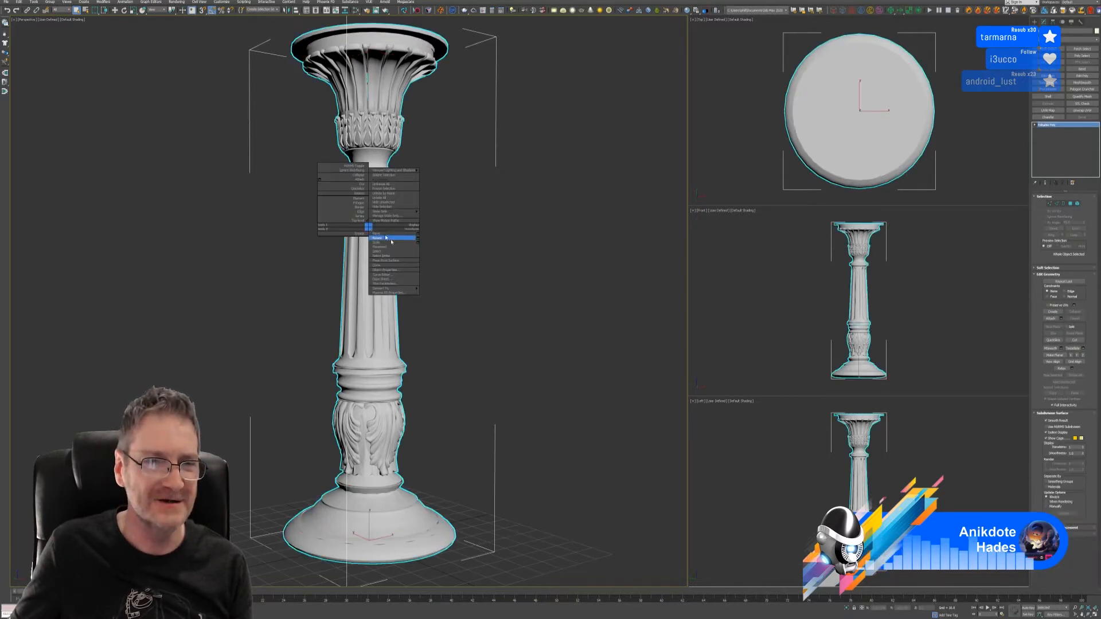
click(411, 270)
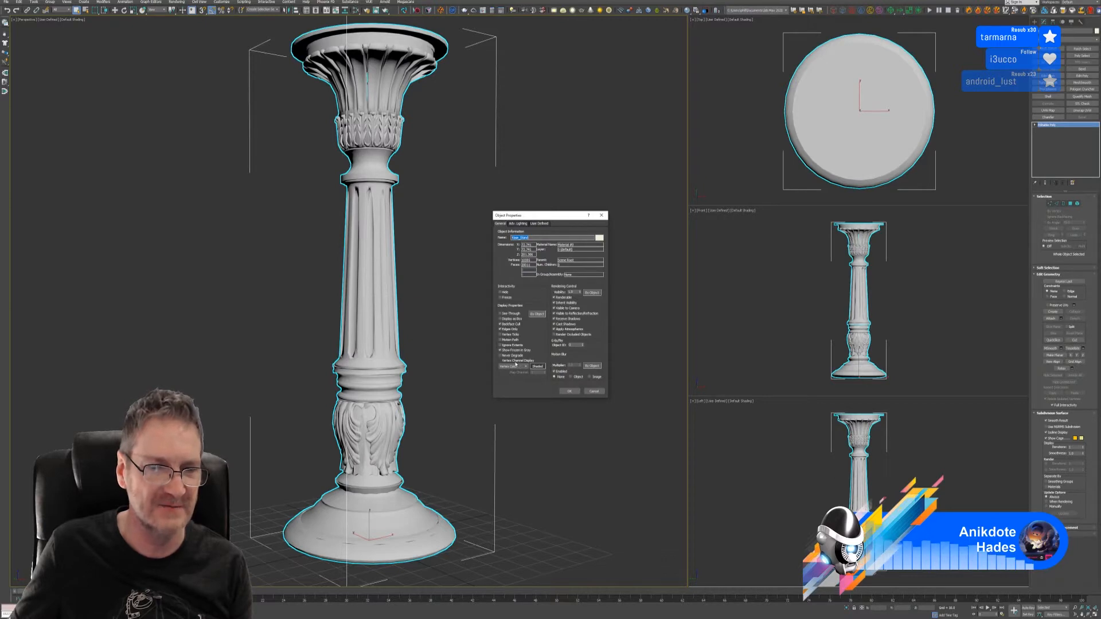
click(500, 361)
click(570, 391)
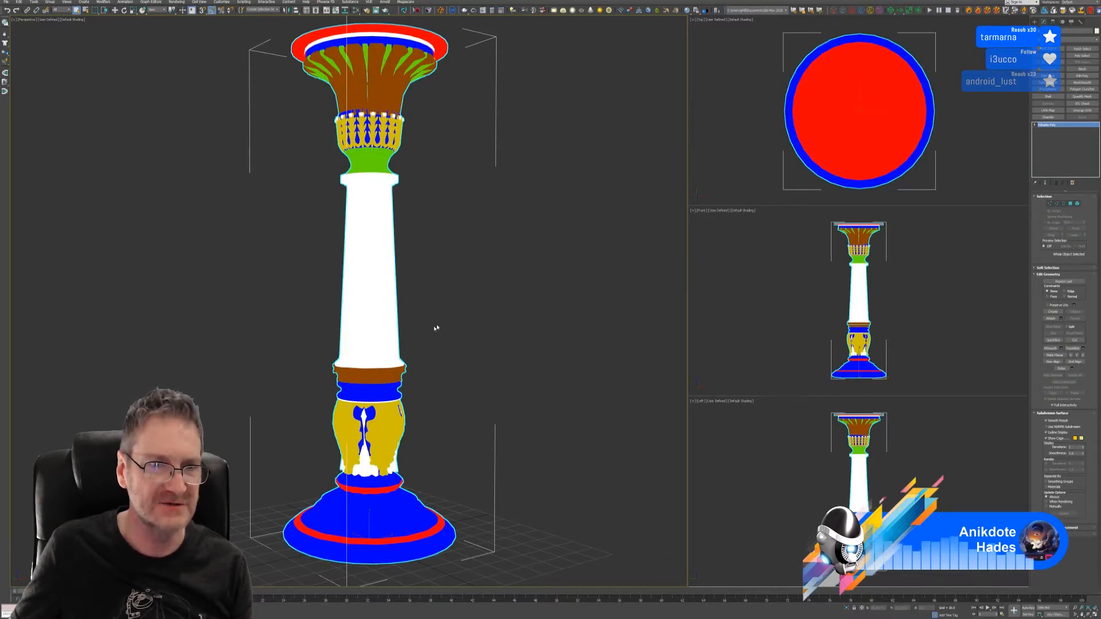
alt+middle_drag(476, 302, 420, 343)
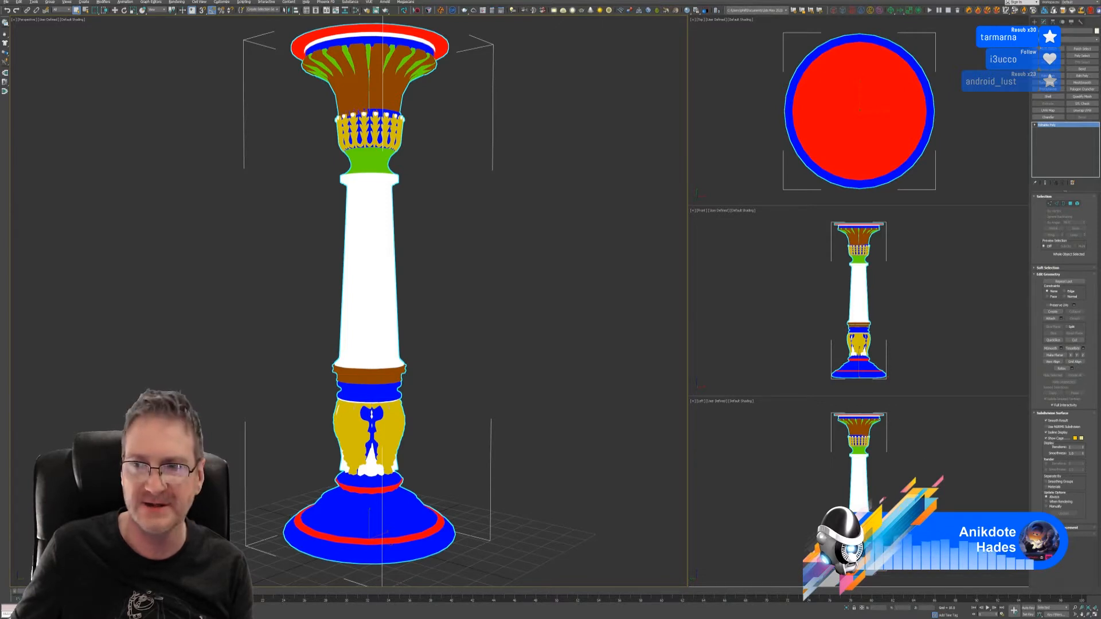
- Return to element editing and select the white fluted shaft together with the collar at its upper end
key(5)
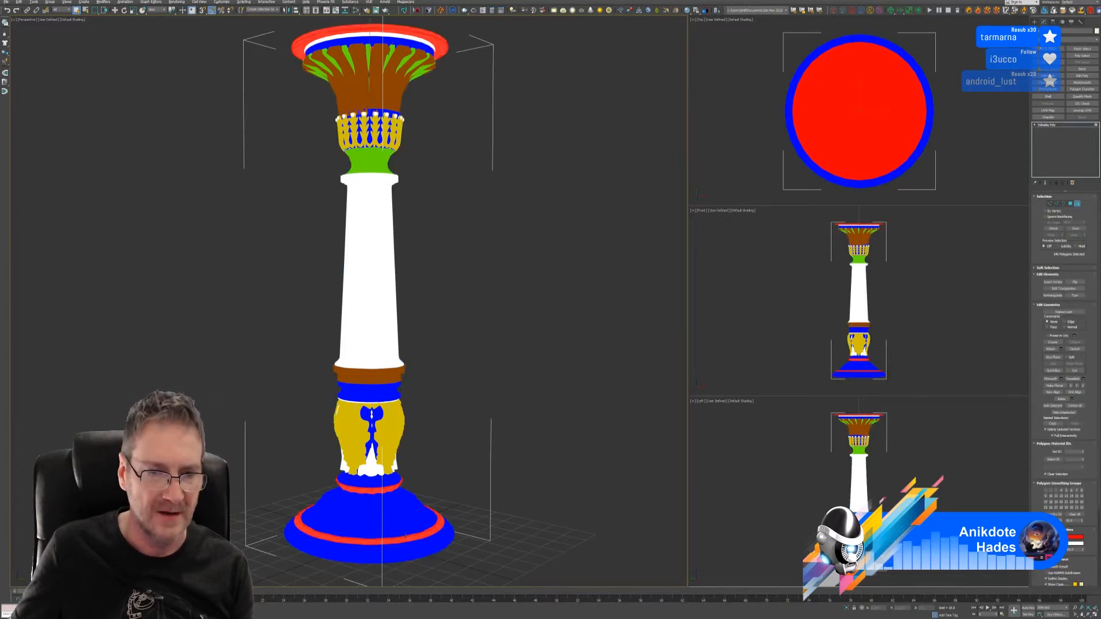
click(347, 224)
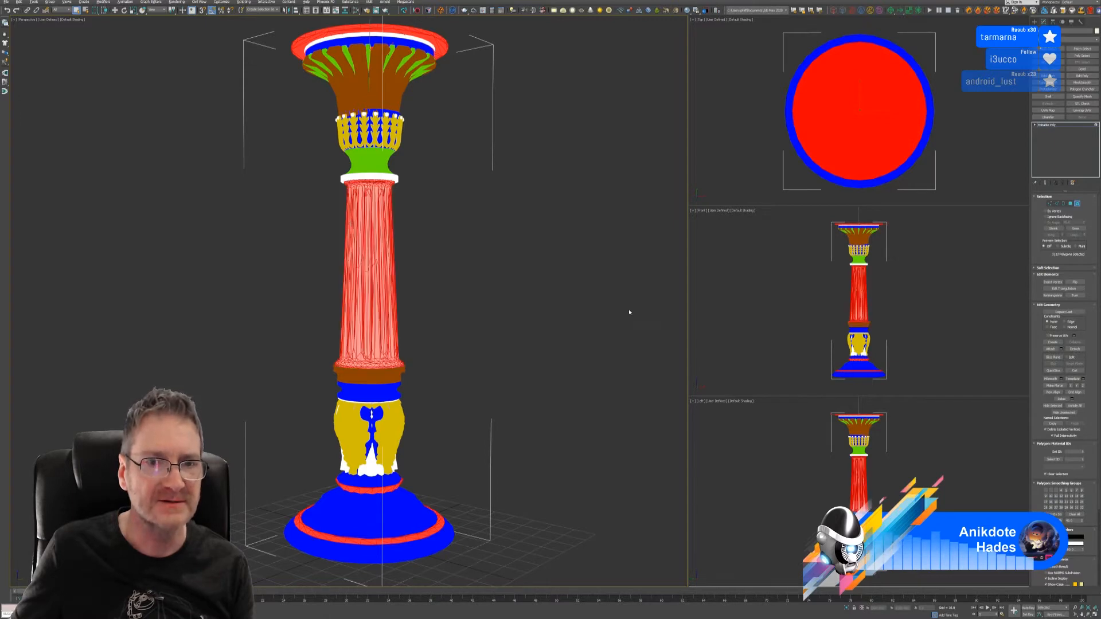
ctrl+click(388, 178)
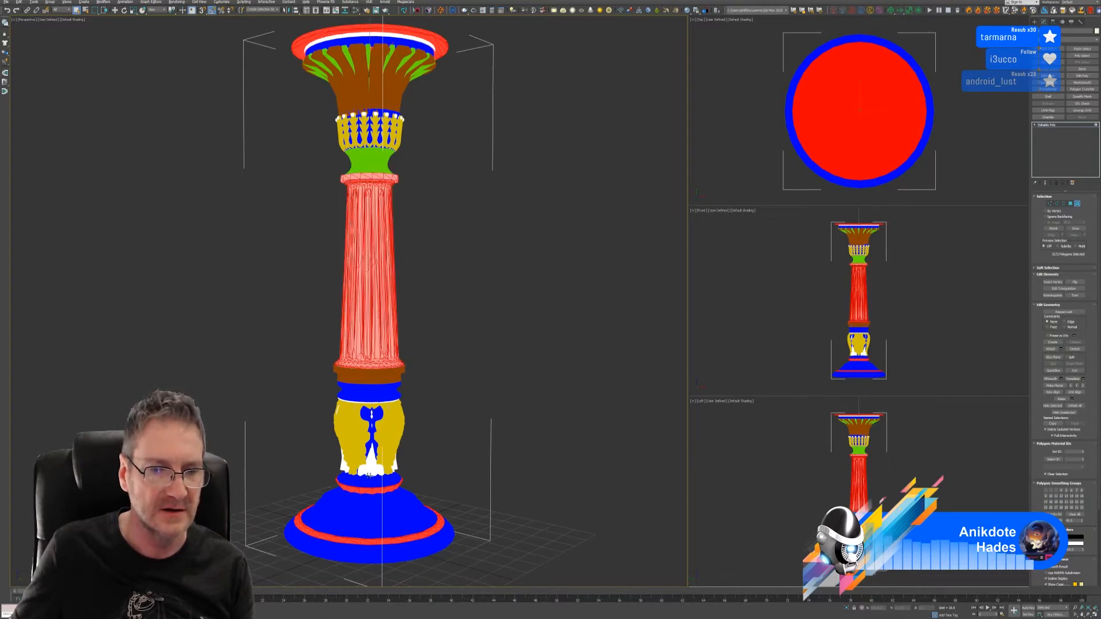
- Add the white leaves around the foot of the acanthus bulb to the shaft selection, working around all sides of the column
ctrl+click(370, 473)
alt+middle_drag(452, 470, 381, 471)
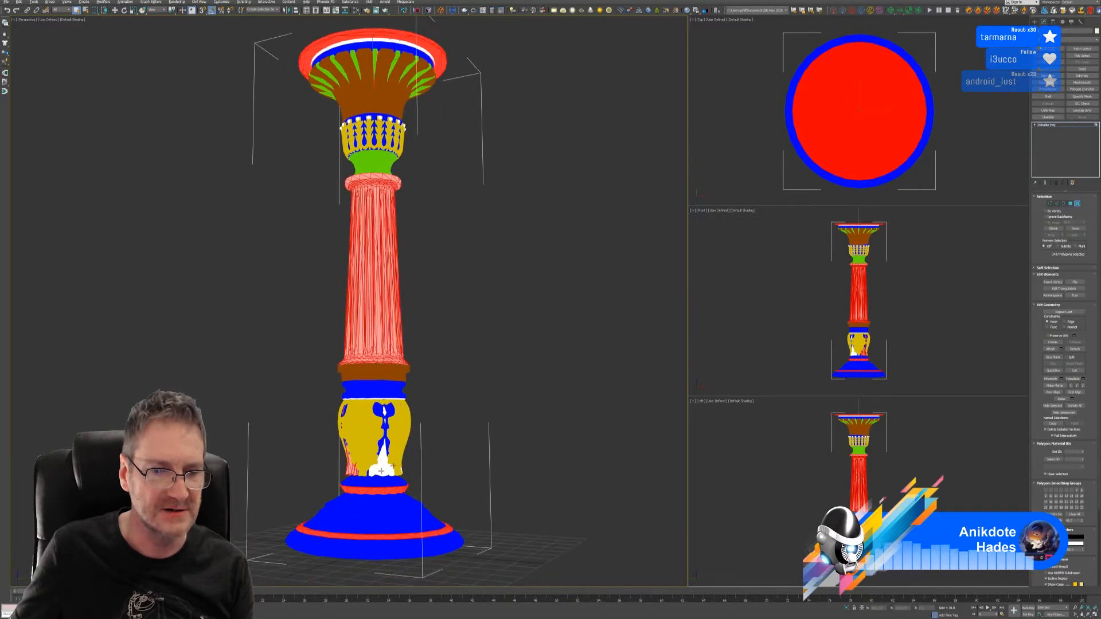
ctrl+click(384, 469)
alt+middle_drag(480, 469, 385, 467)
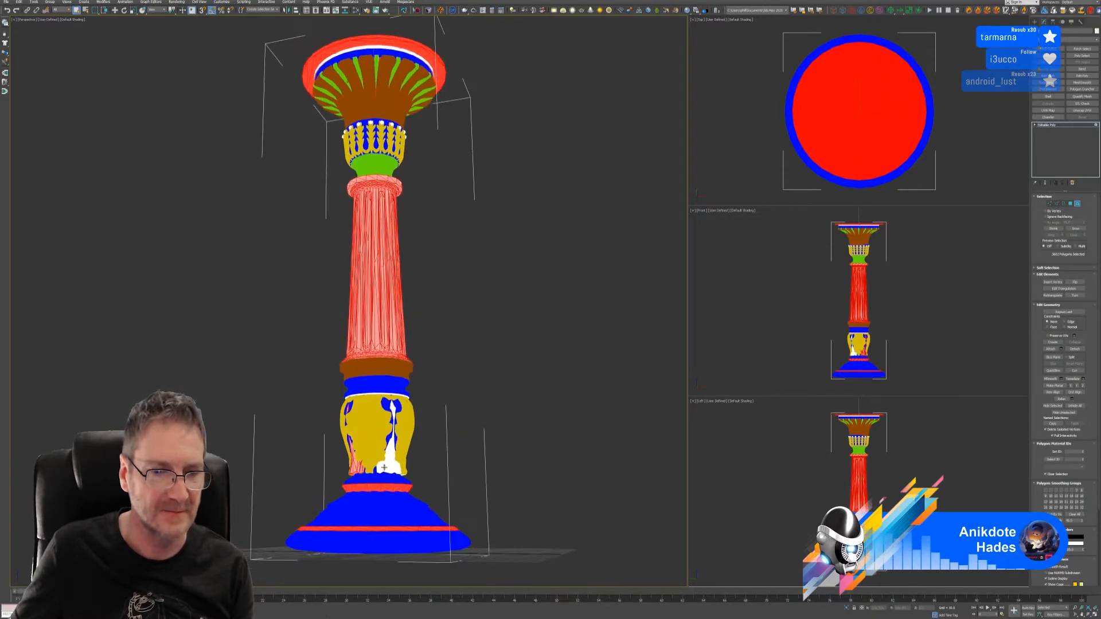
ctrl+click(389, 465)
alt+middle_drag(479, 450, 380, 468)
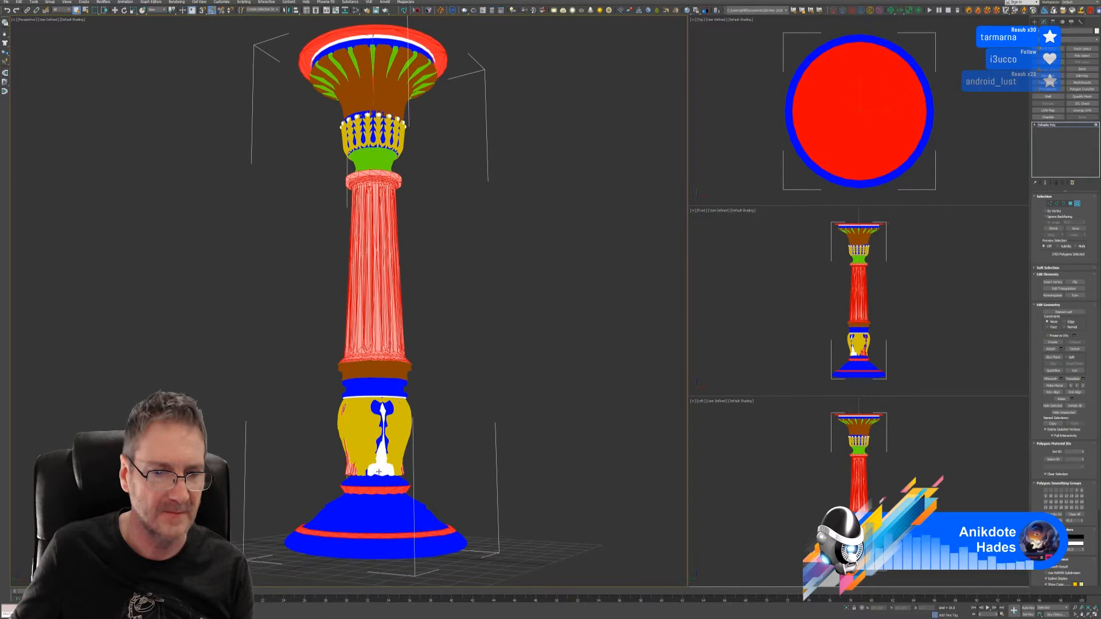
ctrl+click(377, 470)
alt+middle_drag(470, 463, 402, 476)
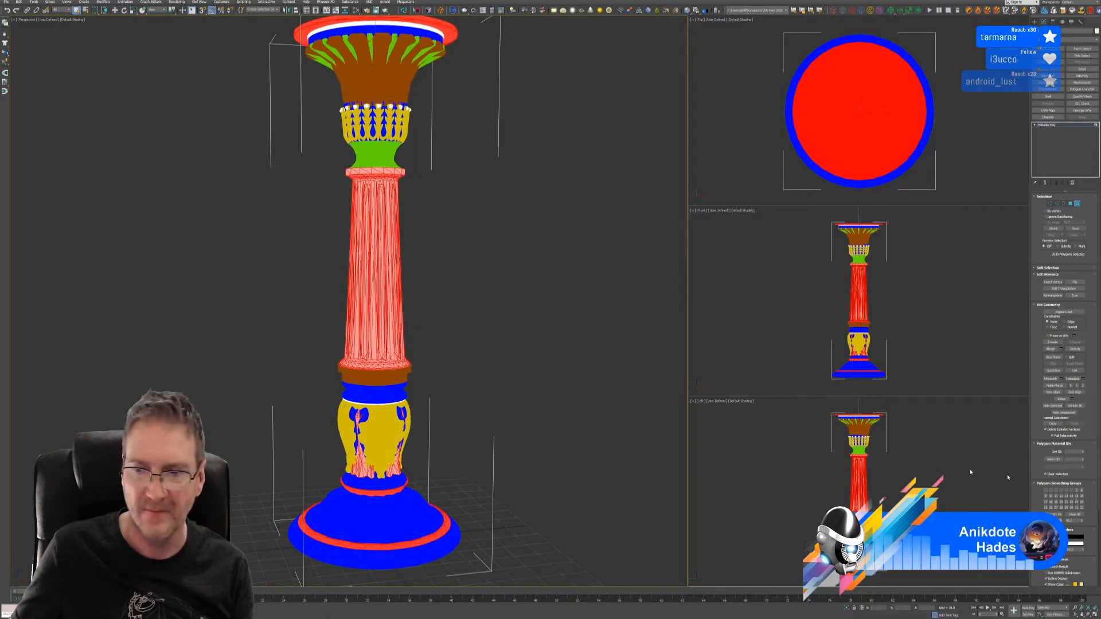
- Set the vertex color of the selected shaft, collar and bulb leaves to red
click(1079, 538)
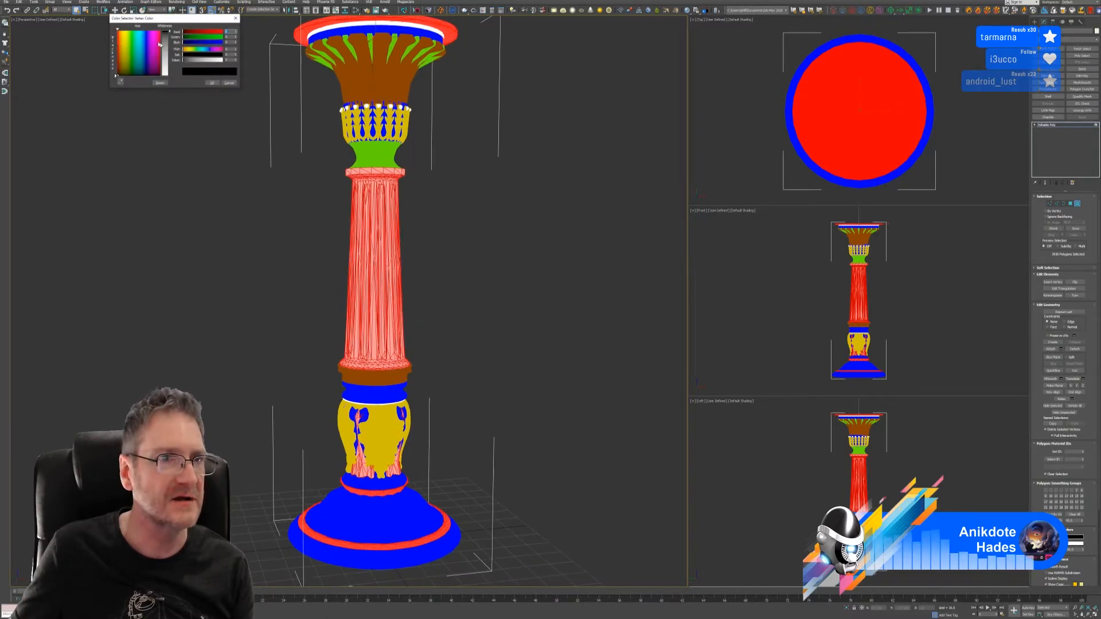
click(117, 31)
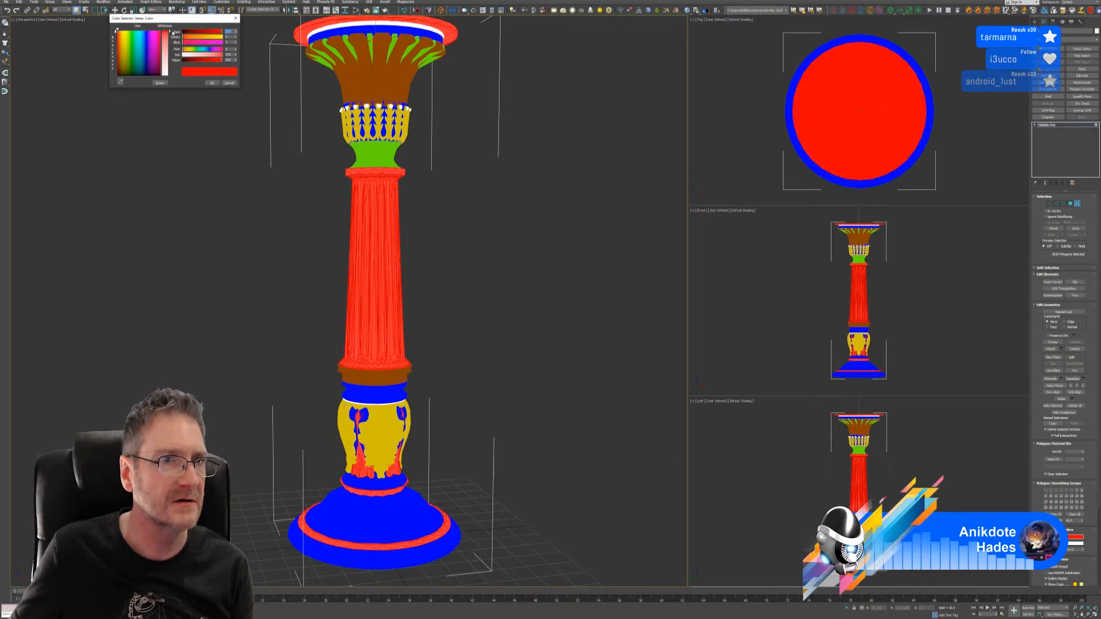
click(211, 83)
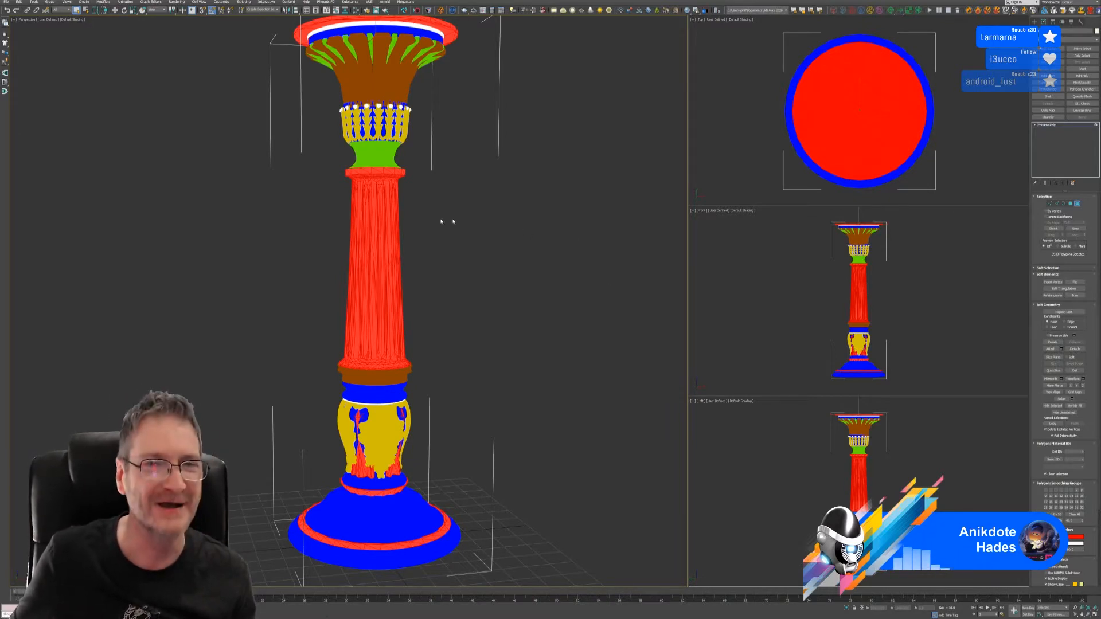
- Examine the vertex colors up close on the acanthus bulb and the capital for elements still left white
middle_drag(468, 185, 476, 197)
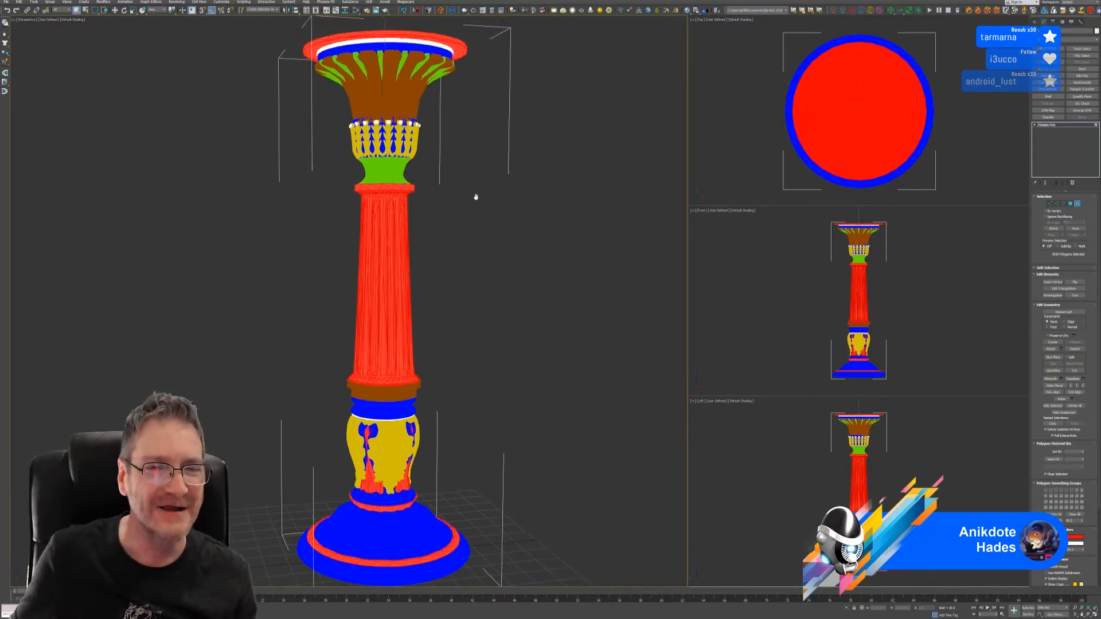
scroll(391, 426, up, 2)
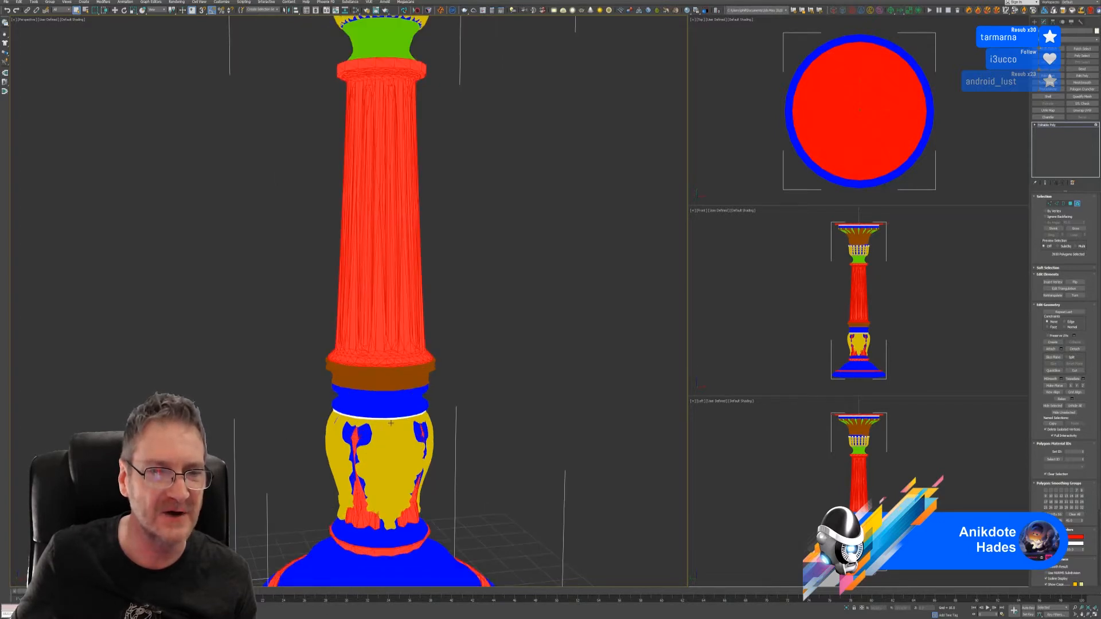
scroll(390, 423, up, 2)
scroll(389, 420, down, 5)
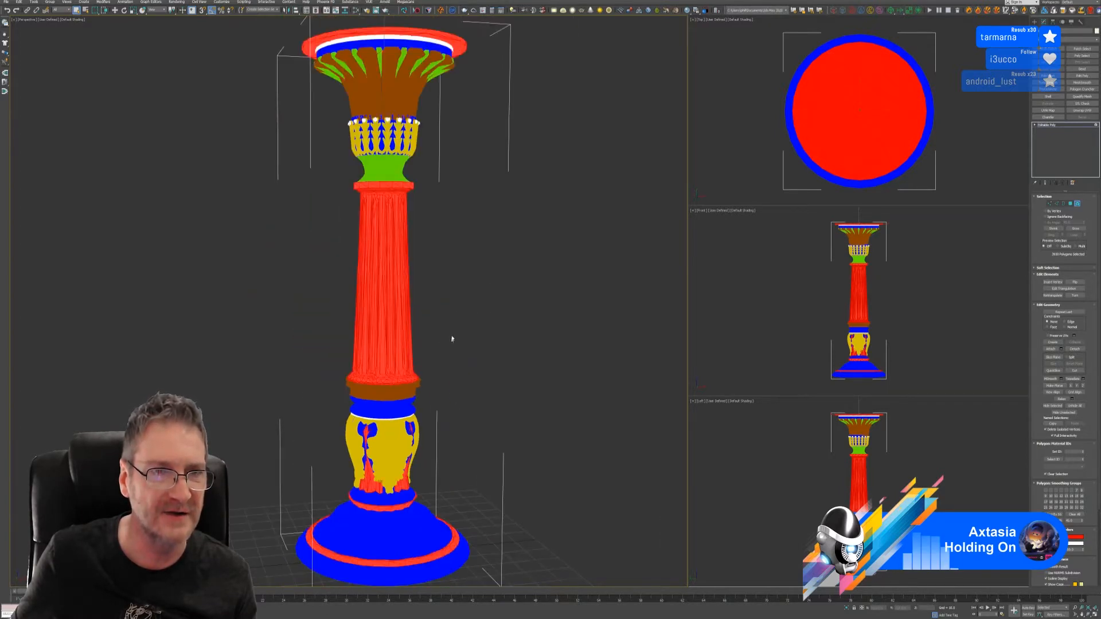
scroll(436, 131, up, 4)
scroll(436, 131, up, 2)
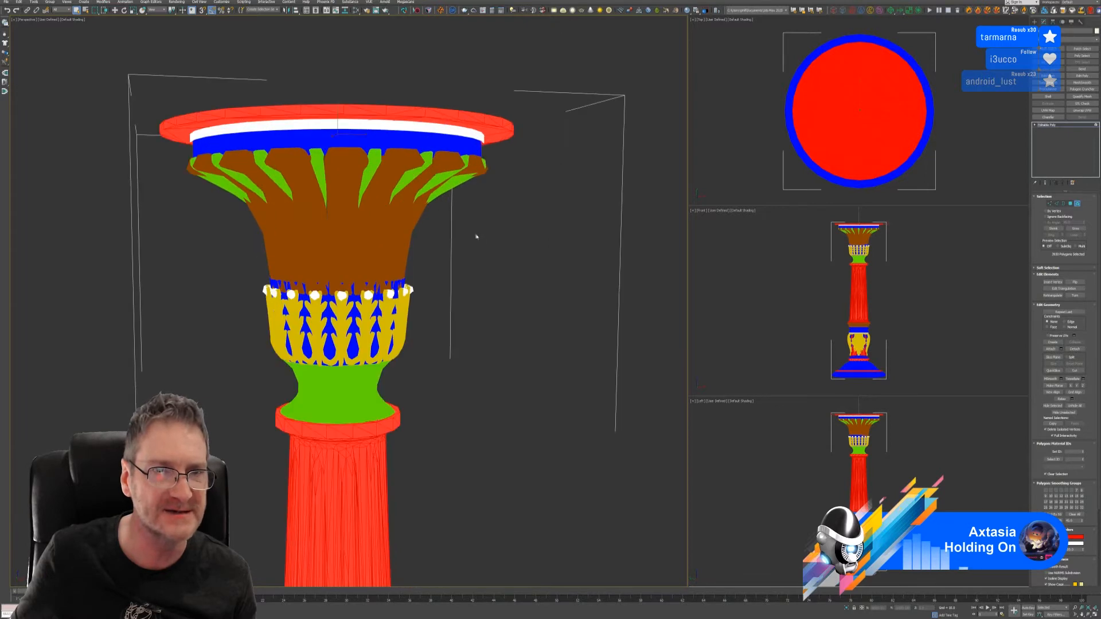
- Inspect the vertex colors over the column's full height from several sides, and leave element editing
middle_drag(477, 235, 486, 169)
scroll(483, 215, down, 3)
scroll(482, 270, down, 3)
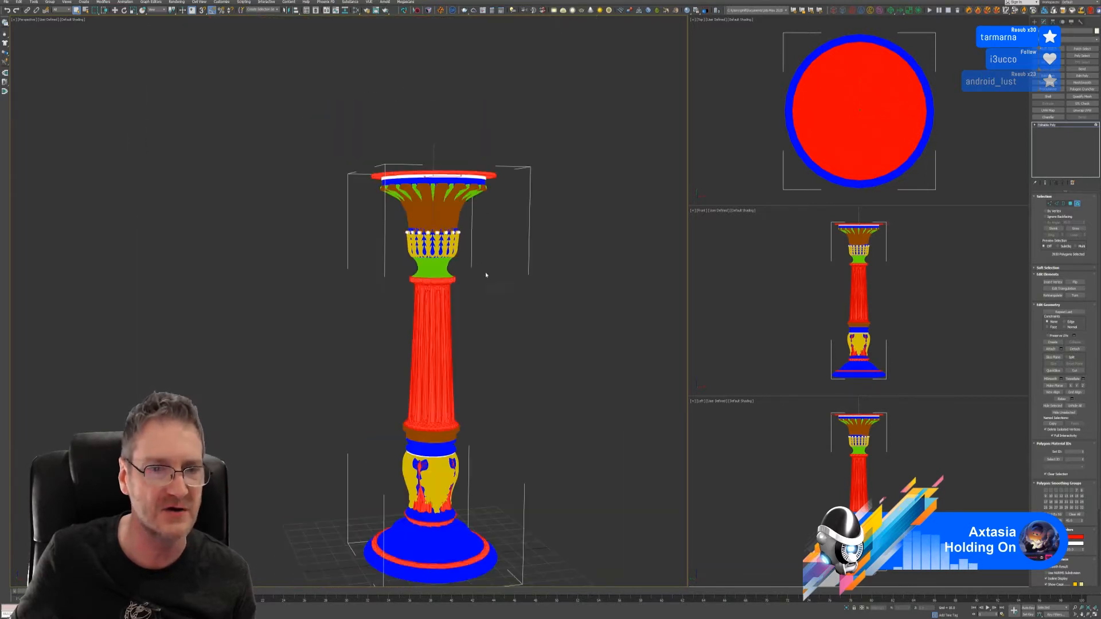
middle_drag(498, 301, 457, 235)
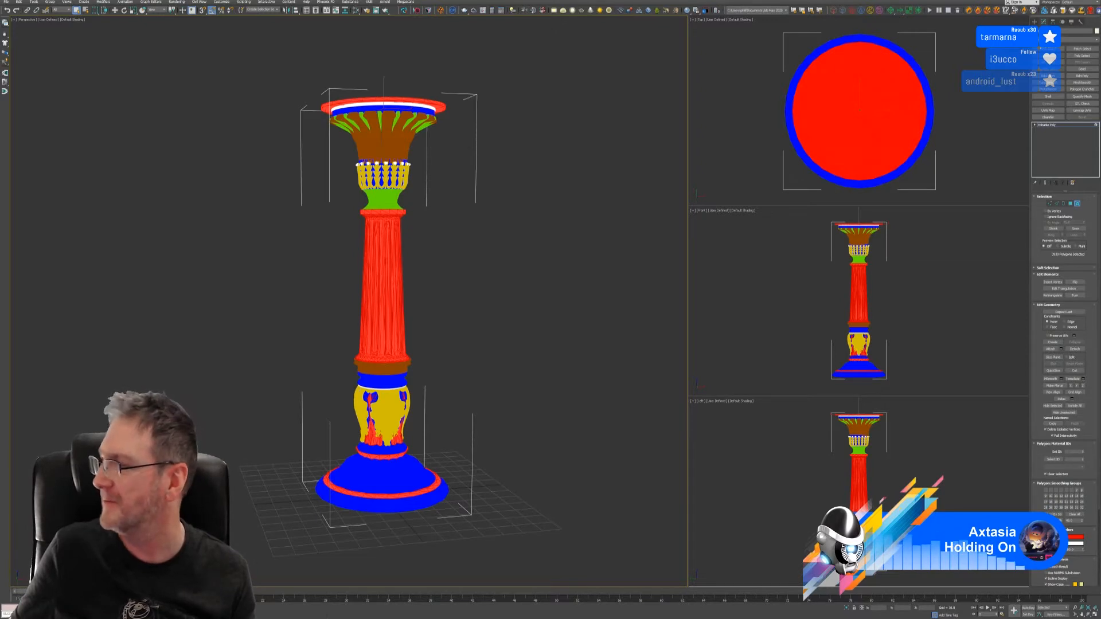
middle_drag(473, 281, 484, 285)
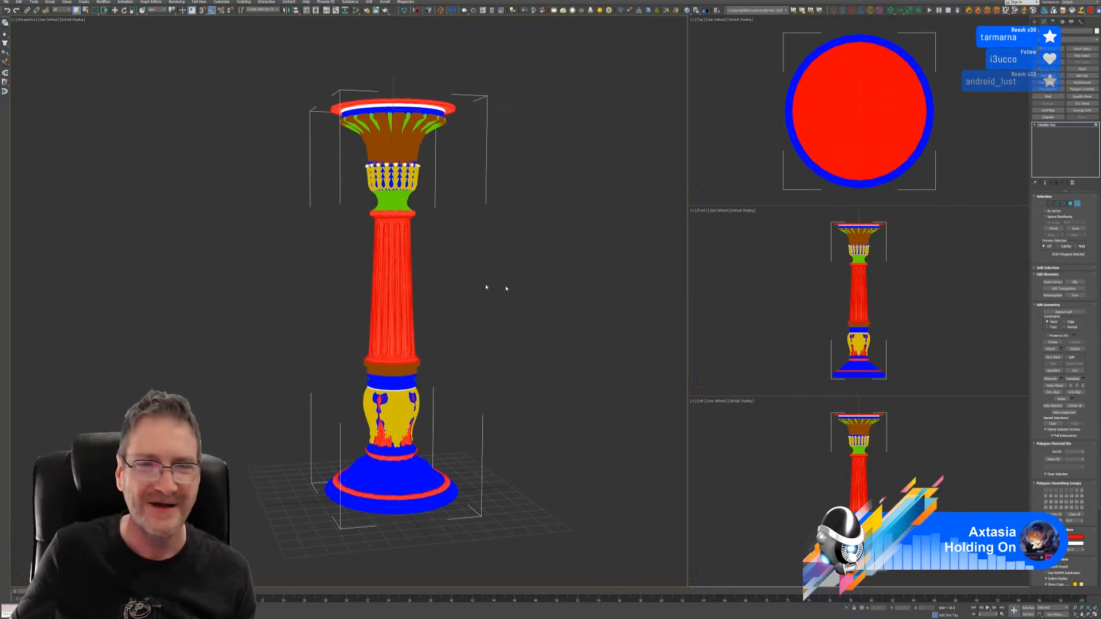
click(1077, 204)
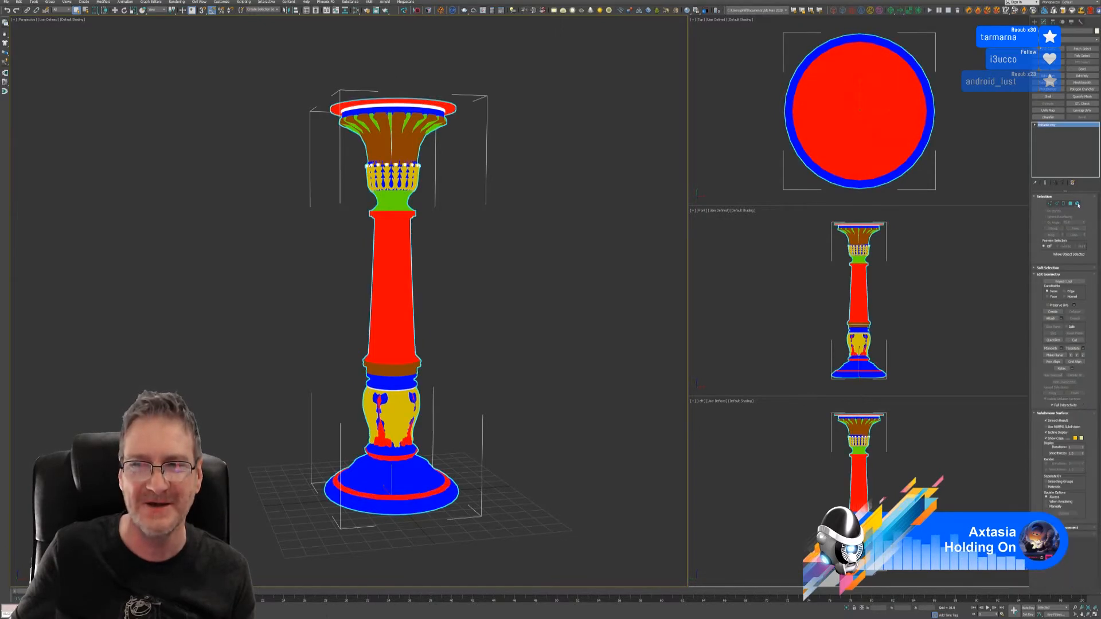
middle_drag(501, 209, 506, 210)
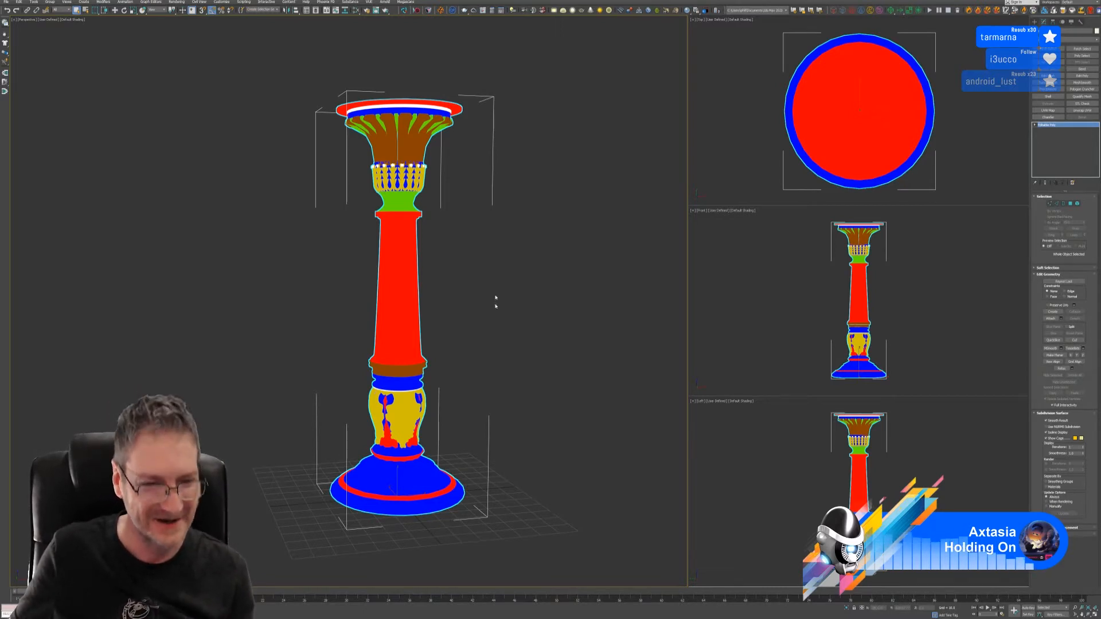
scroll(430, 376, up, 5)
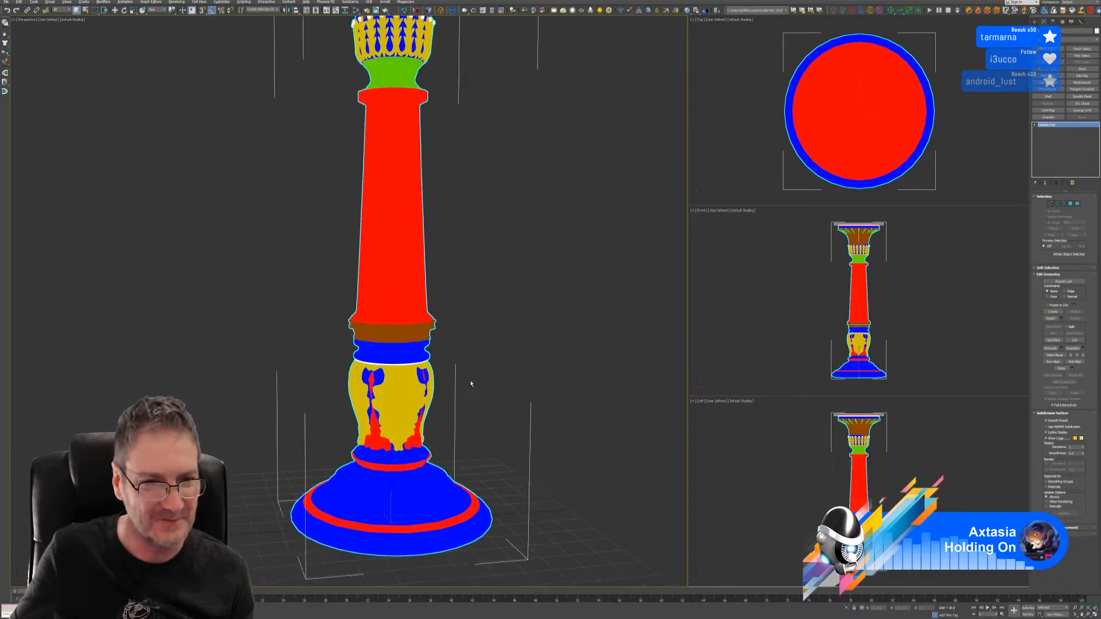
alt+middle_drag(431, 378, 505, 384)
scroll(493, 275, down, 3)
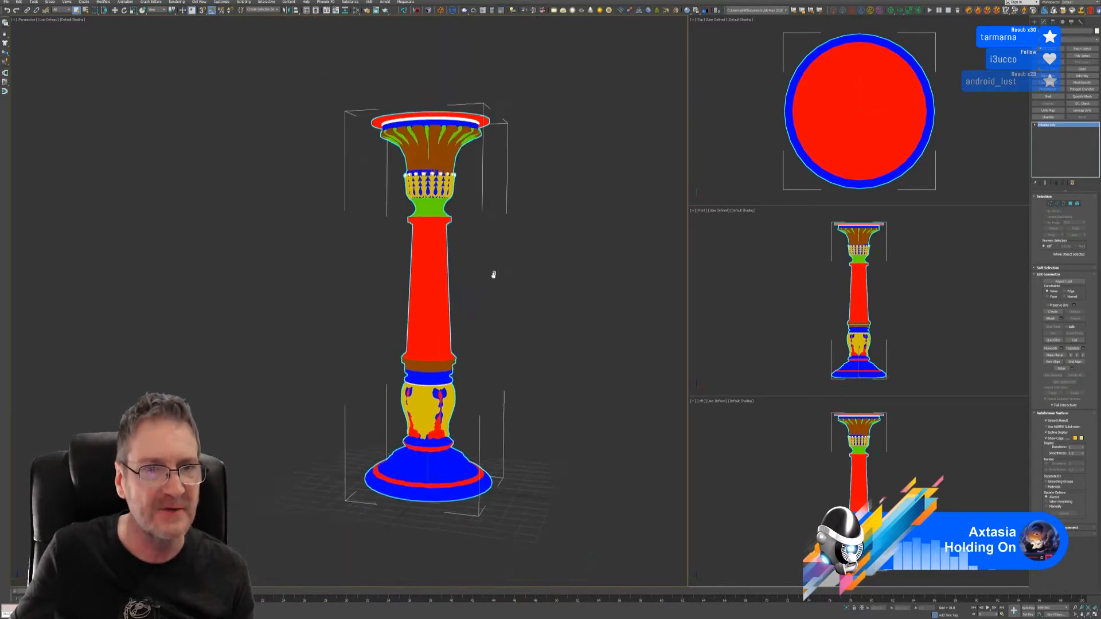
alt+middle_drag(494, 275, 470, 215)
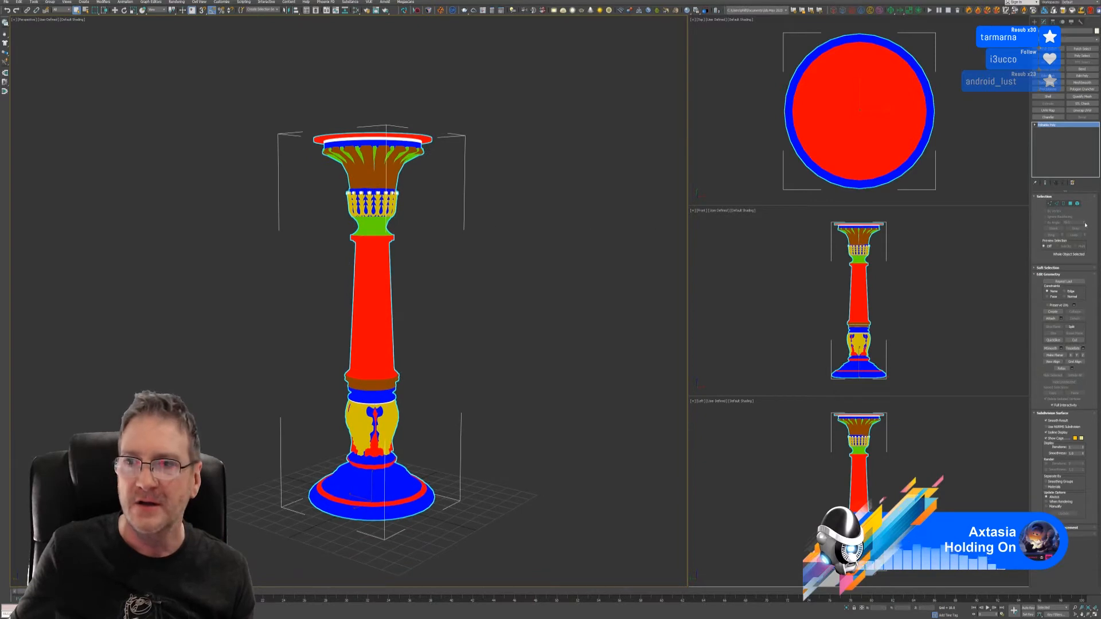
right_click(389, 292)
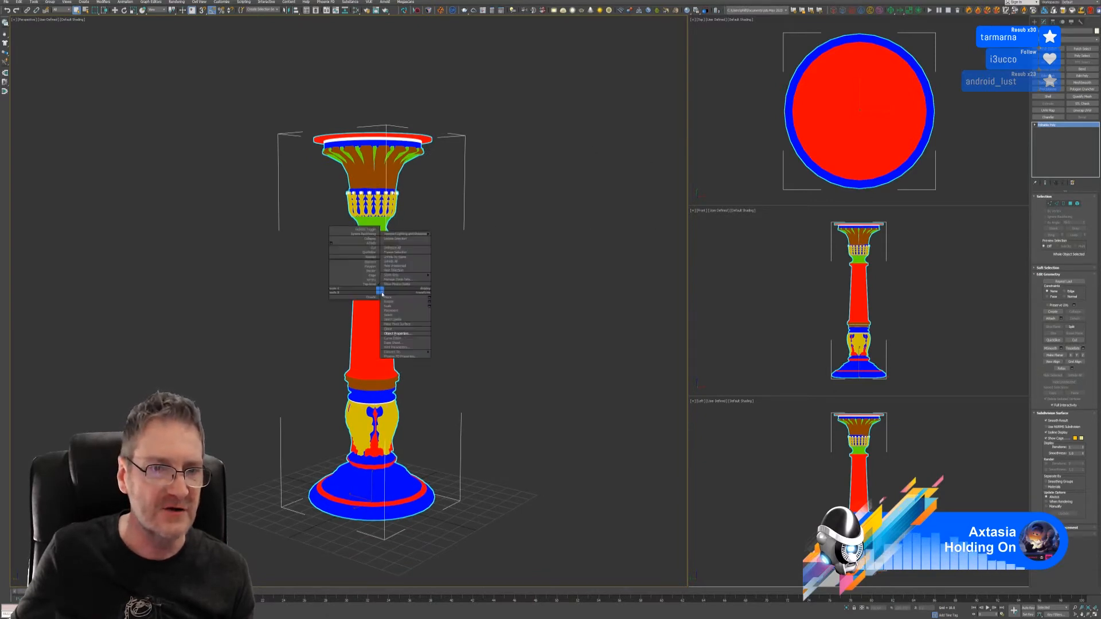
click(421, 330)
click(560, 334)
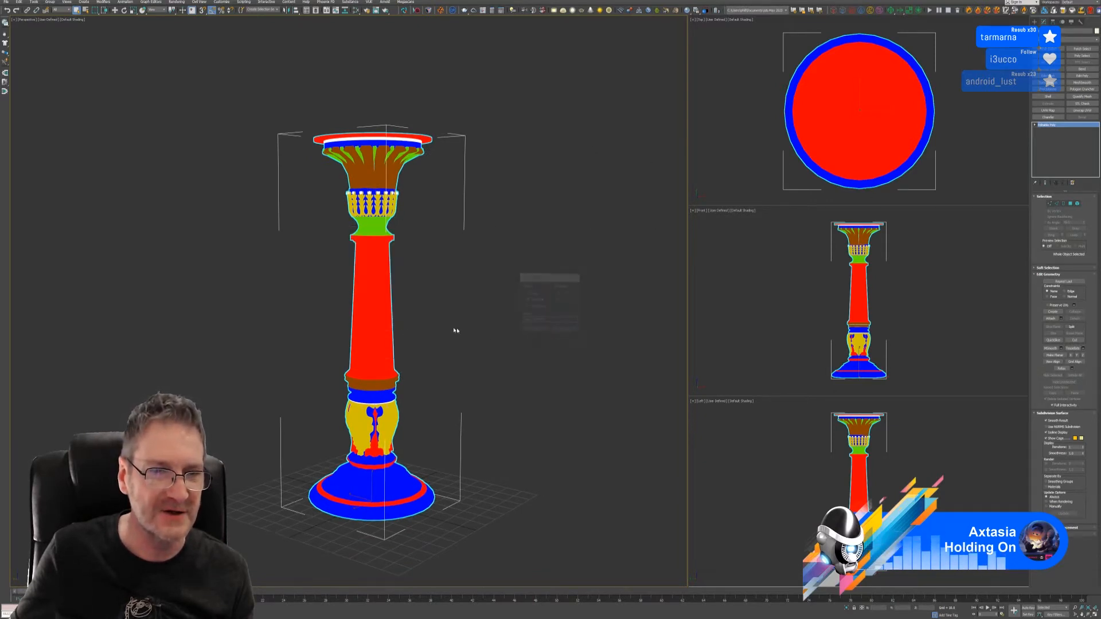
- Turn off the vertex channel display in the column's object properties so it shows normal shading
right_click(375, 310)
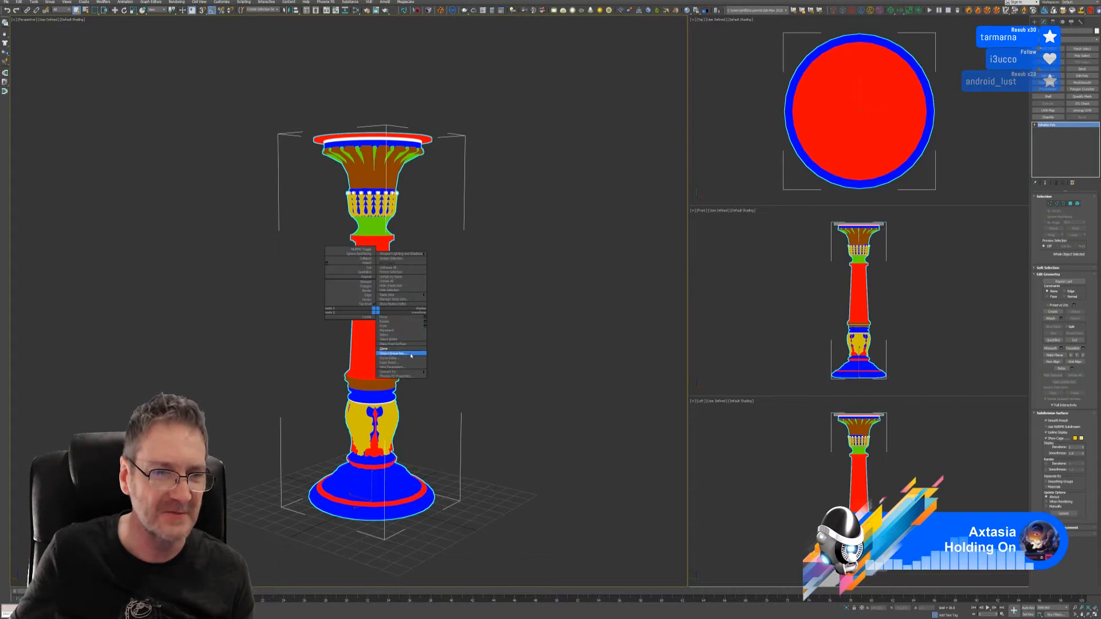
click(412, 353)
click(514, 360)
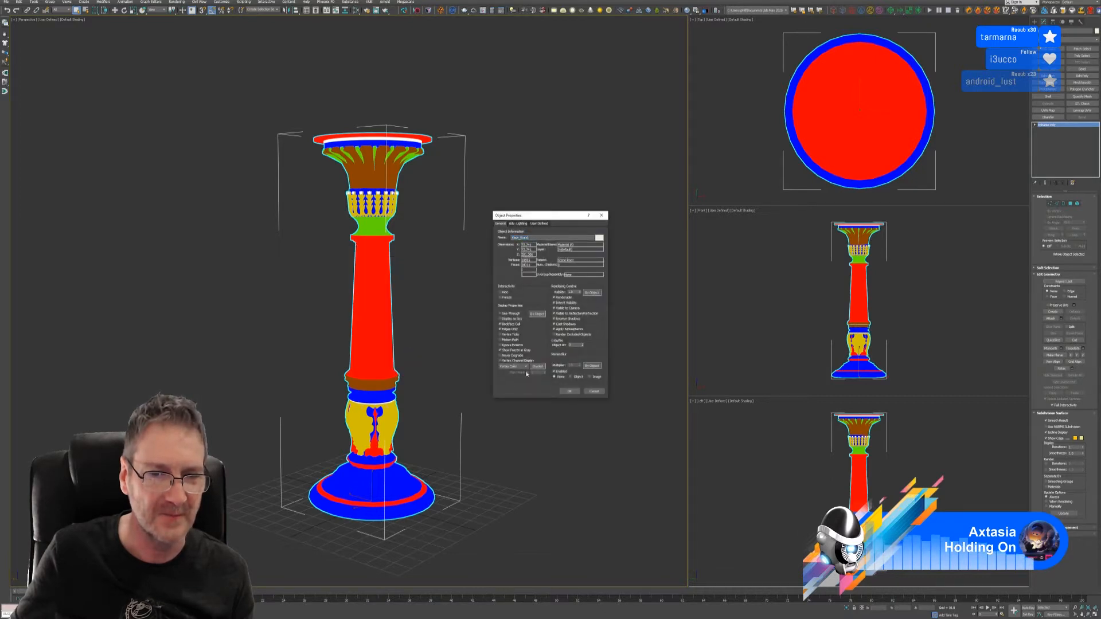
click(569, 391)
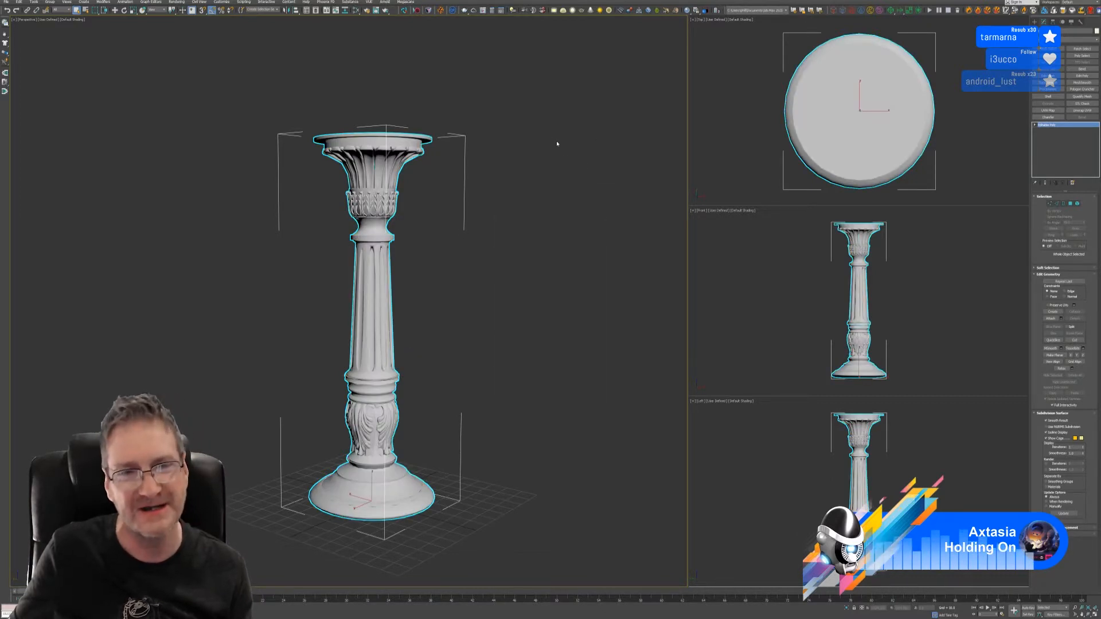
alt+middle_drag(555, 140, 491, 113)
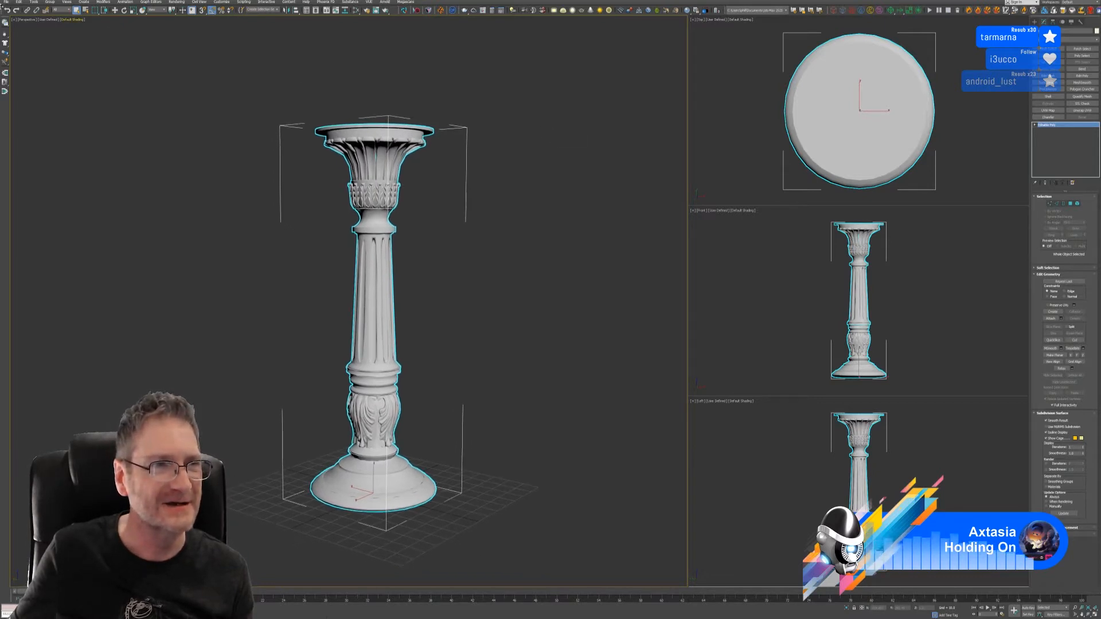
- Save the scene and export the model as FBX over the existing Vase_Stand.fbx, keeping the current export settings
click(5, 2)
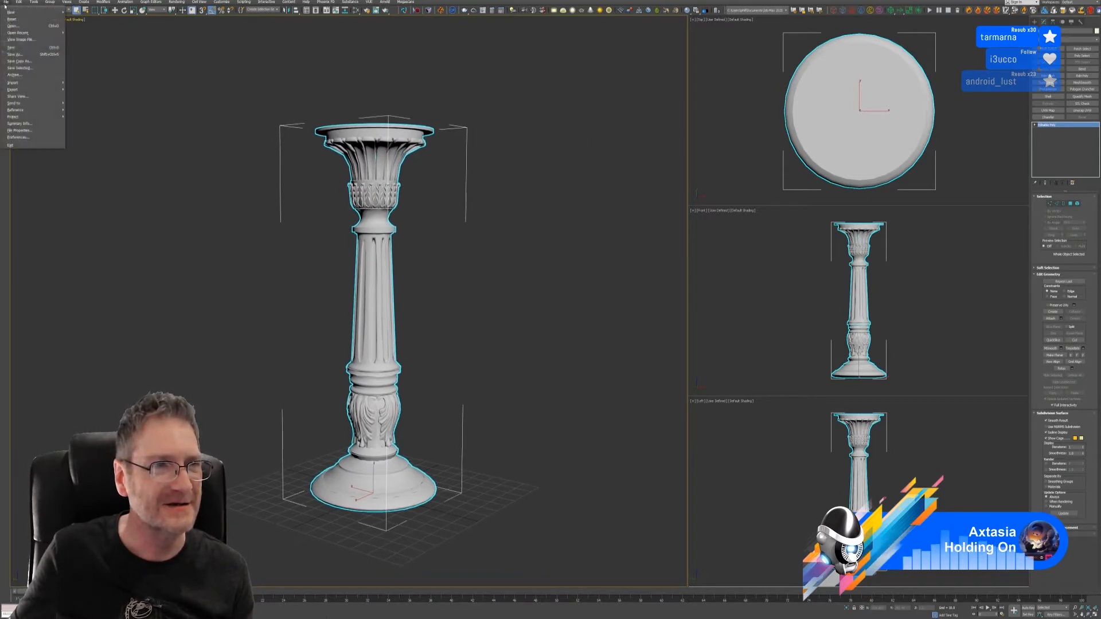
click(17, 48)
click(6, 2)
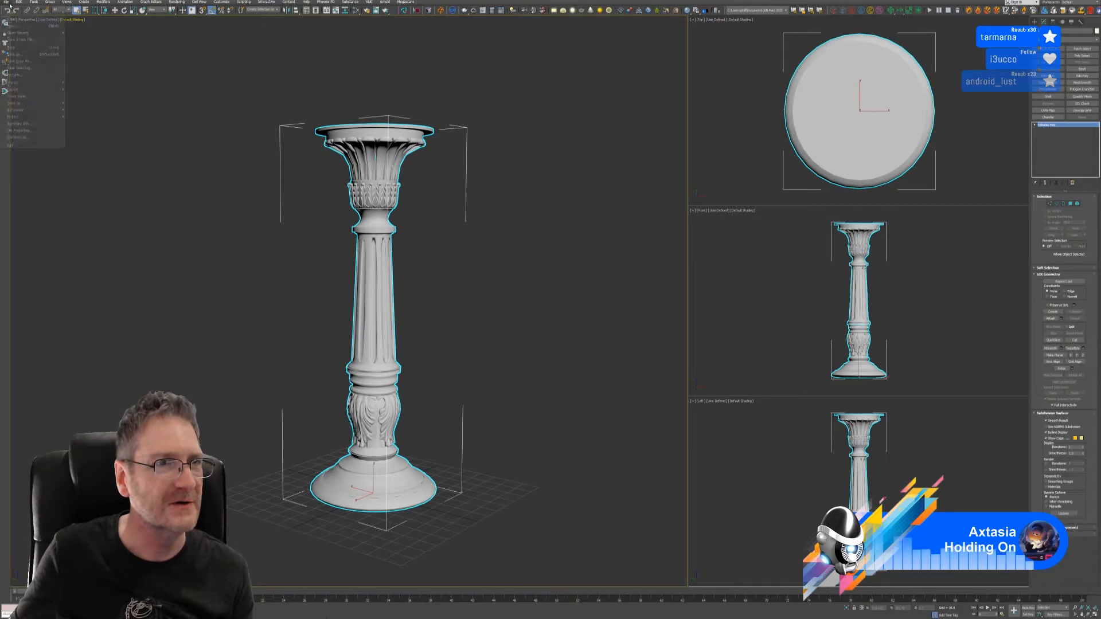
mouse_move(46, 112)
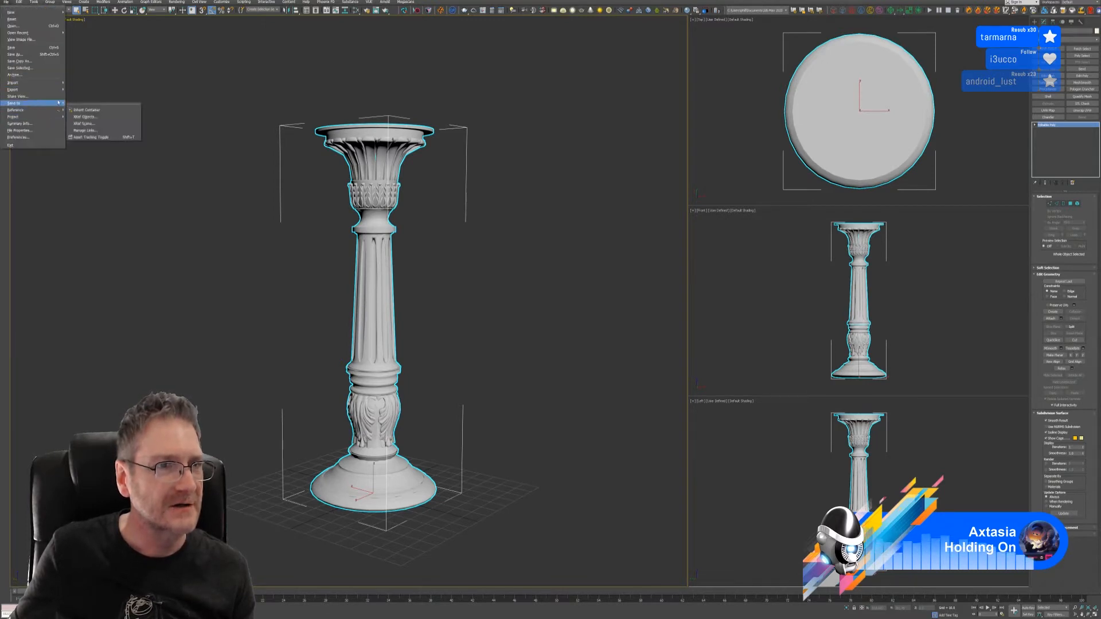
mouse_move(46, 89)
click(83, 91)
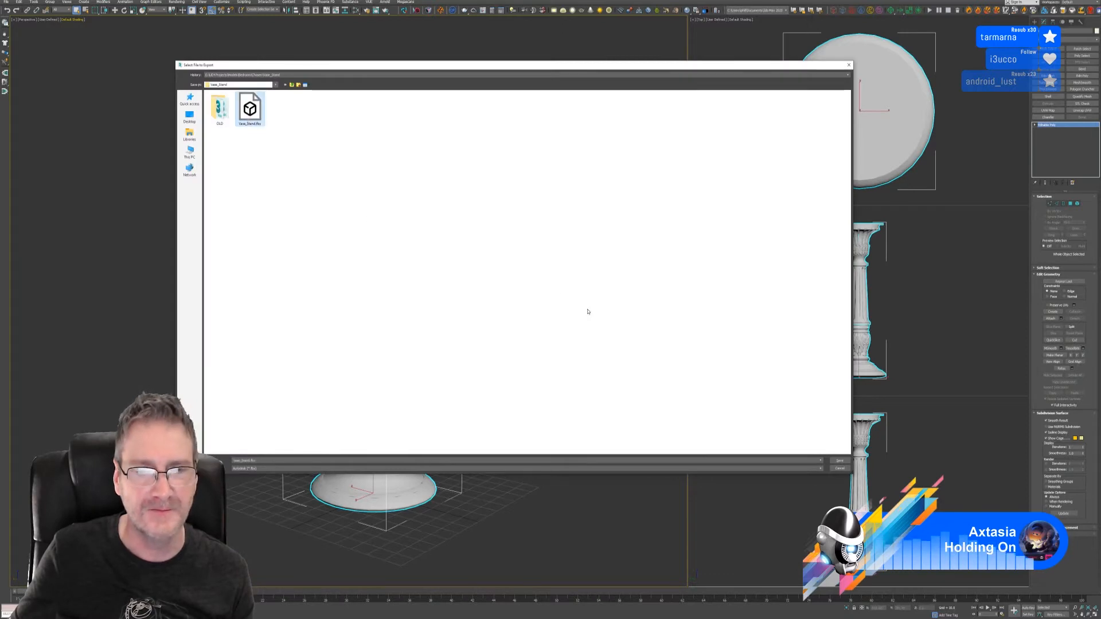
key(Return)
click(586, 315)
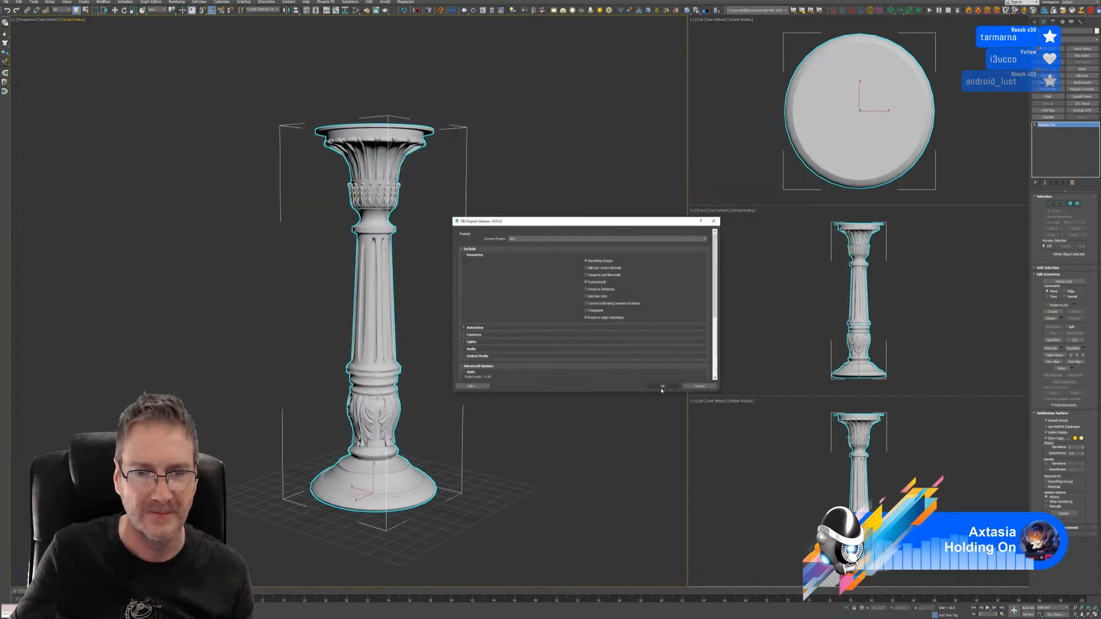
click(662, 387)
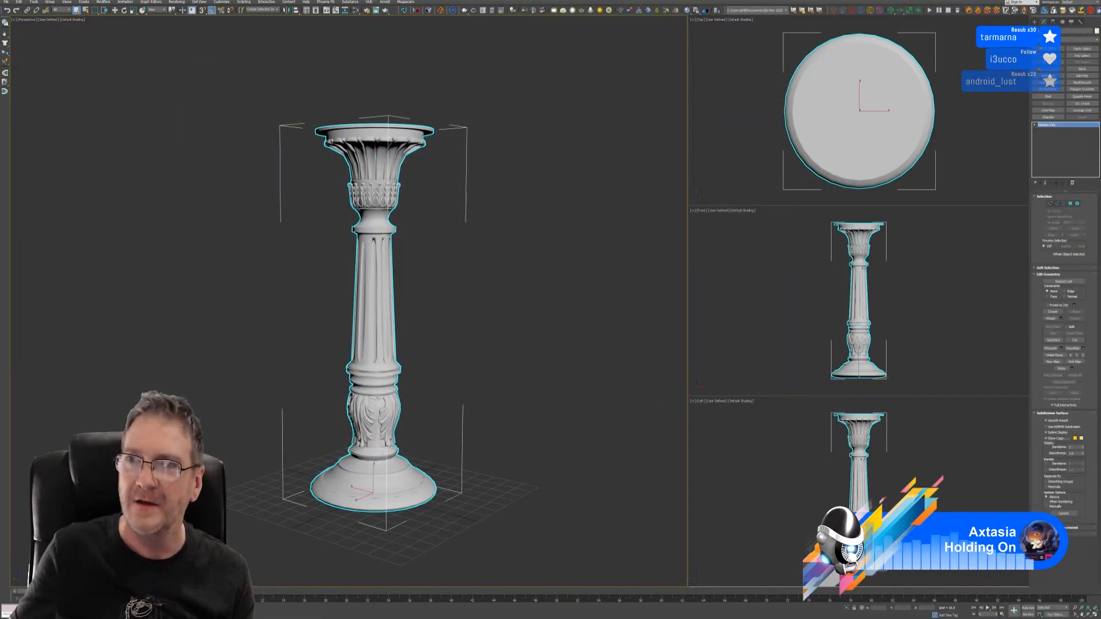
- Switch to Substance Painter and reload the project's mesh from the updated Vase_Stand.fbx in the project configuration
click(1062, 1)
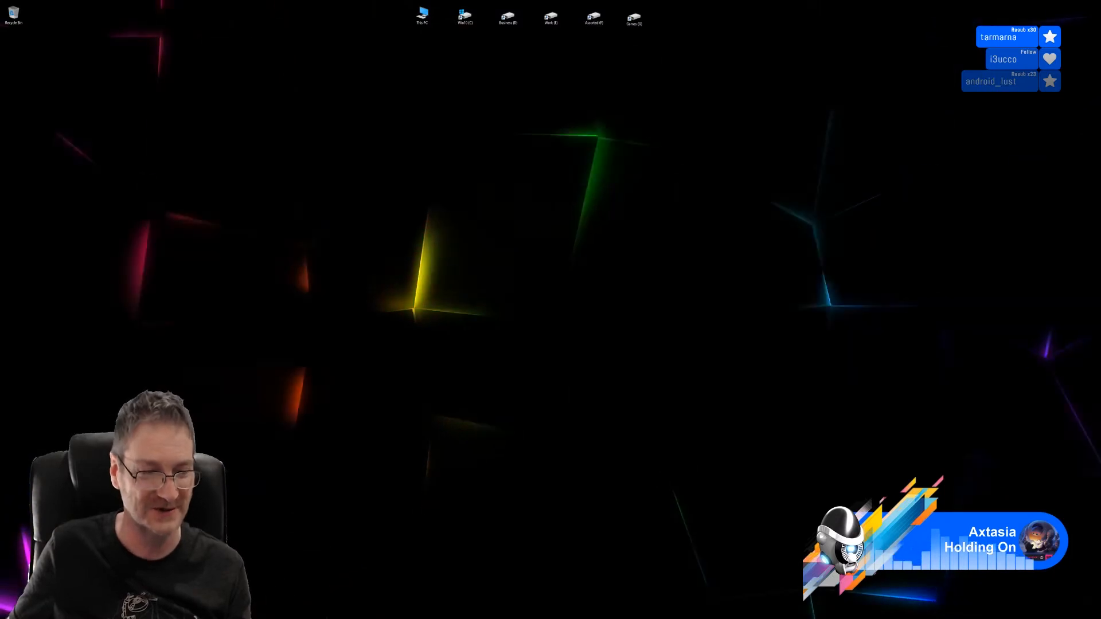
key(alt+Tab)
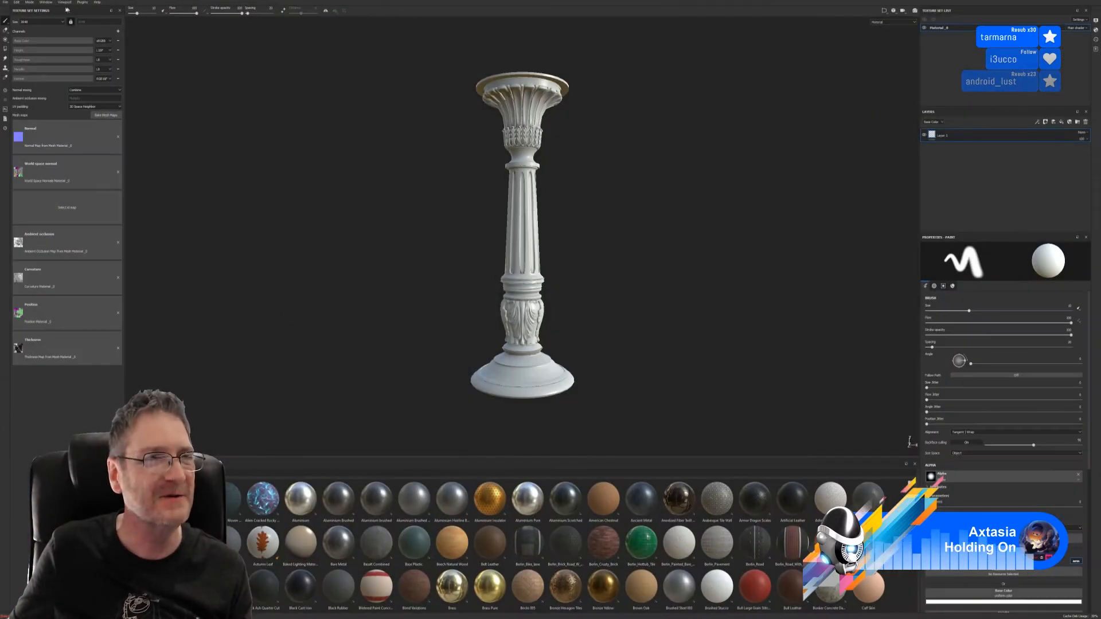
click(18, 3)
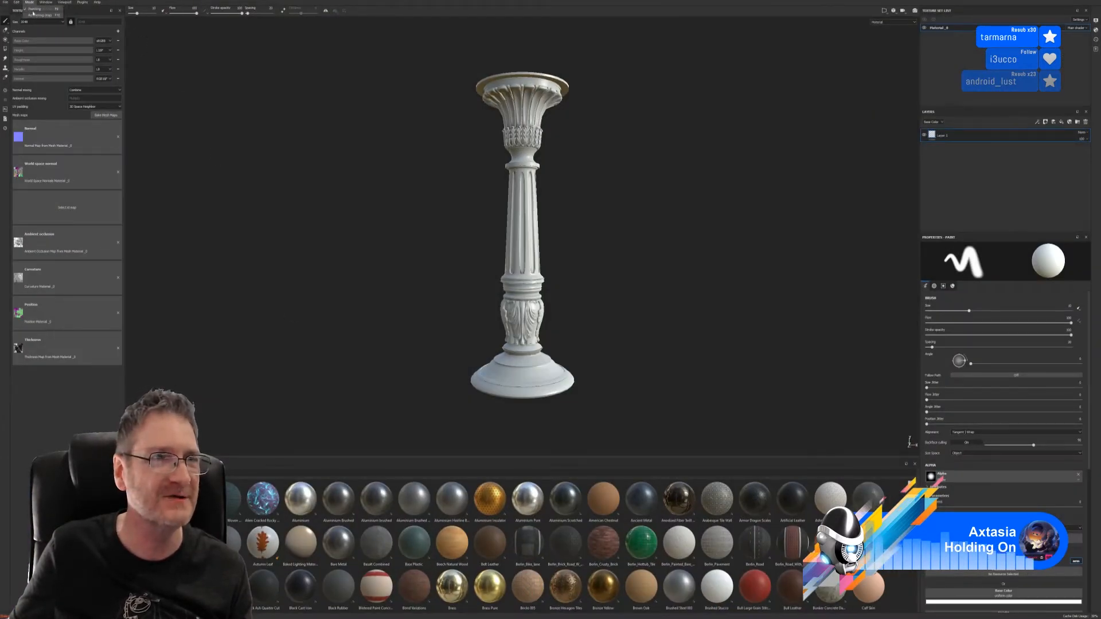
click(33, 21)
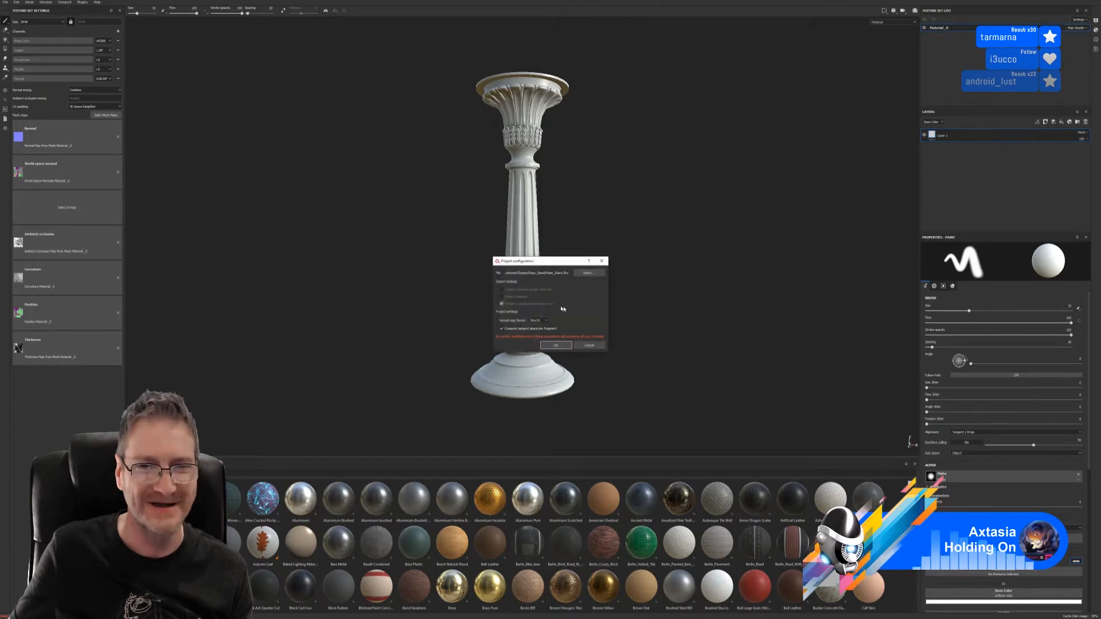
click(589, 273)
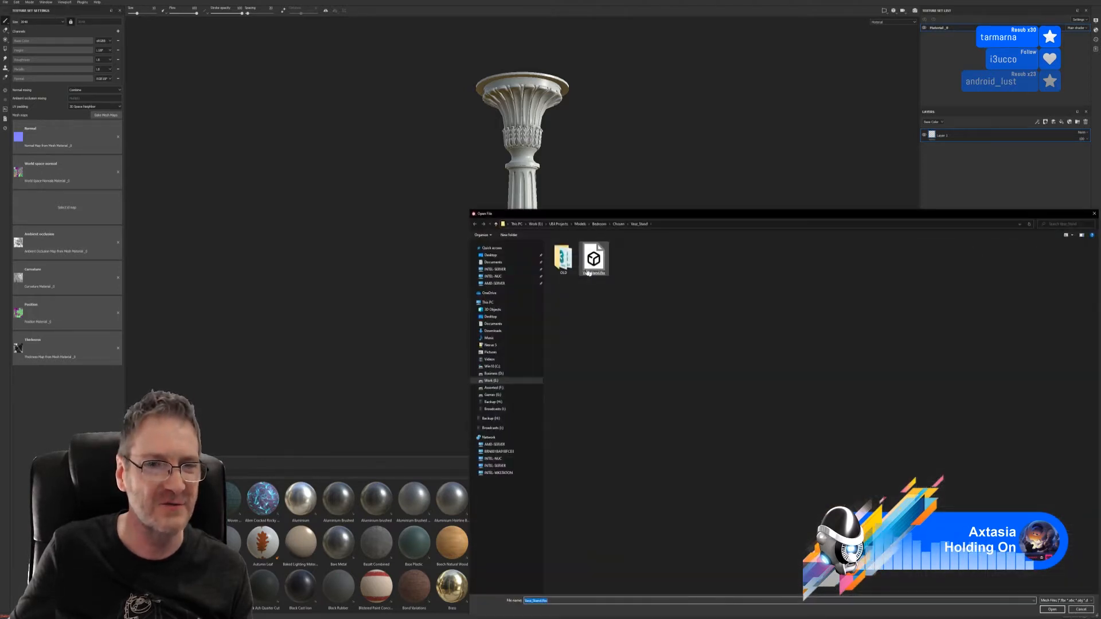
drag(614, 217, 384, 121)
double_click(370, 165)
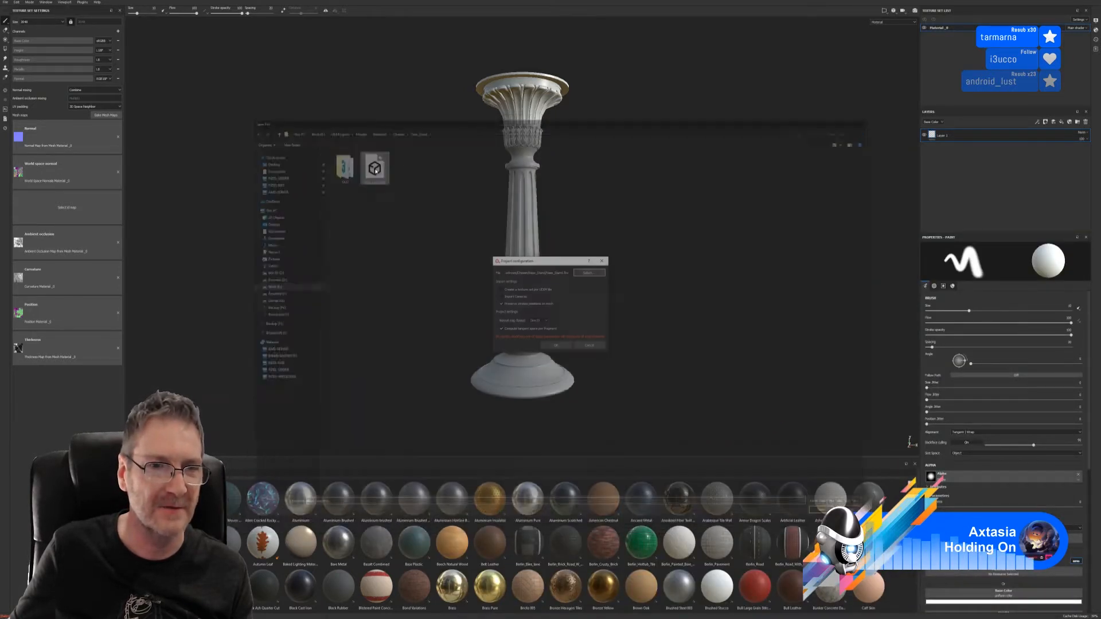
click(551, 346)
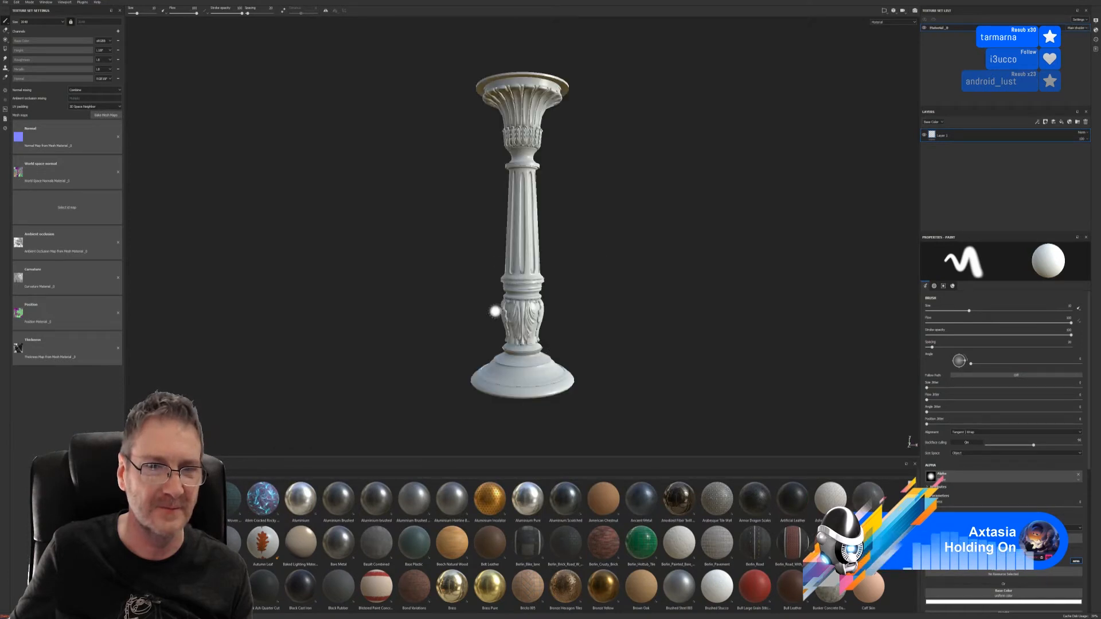
- Bake all mesh maps for the texture set, including the ID map
click(106, 115)
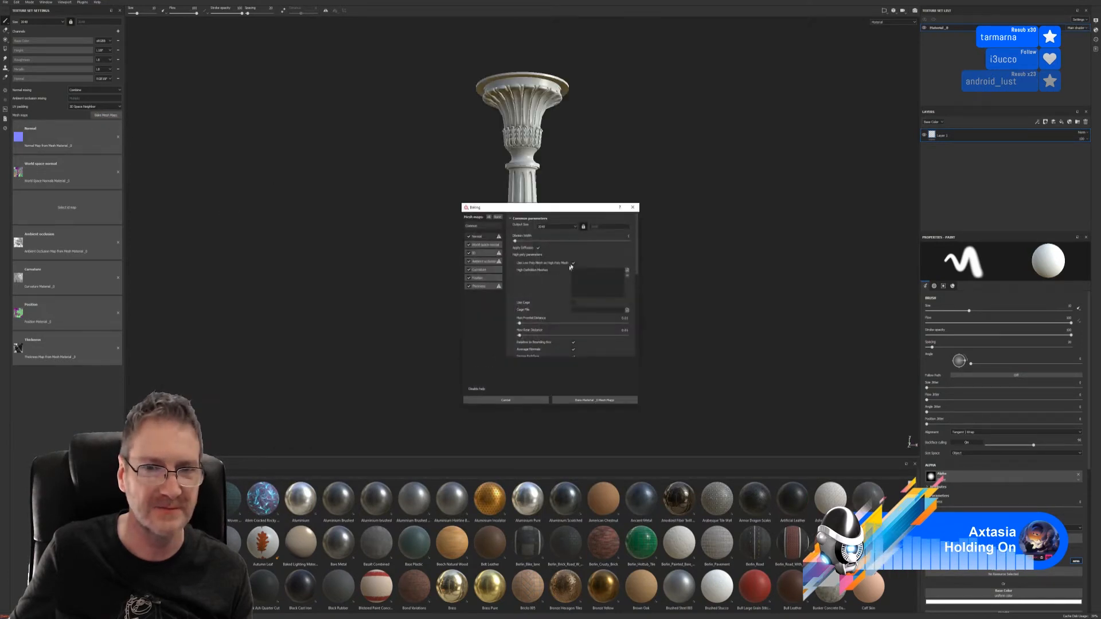
click(594, 400)
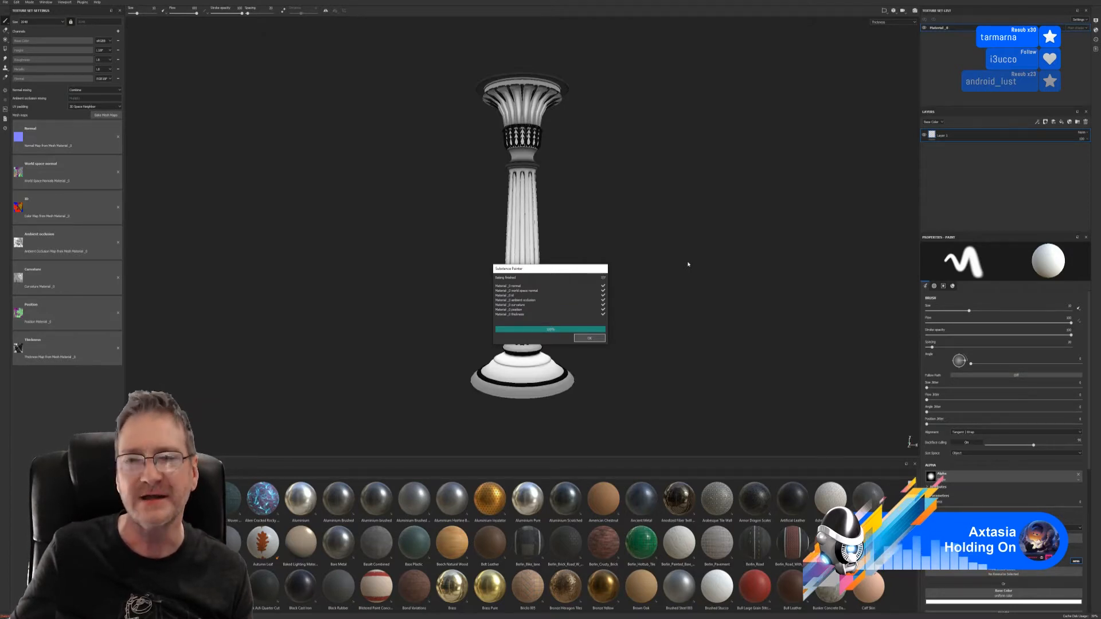
click(590, 338)
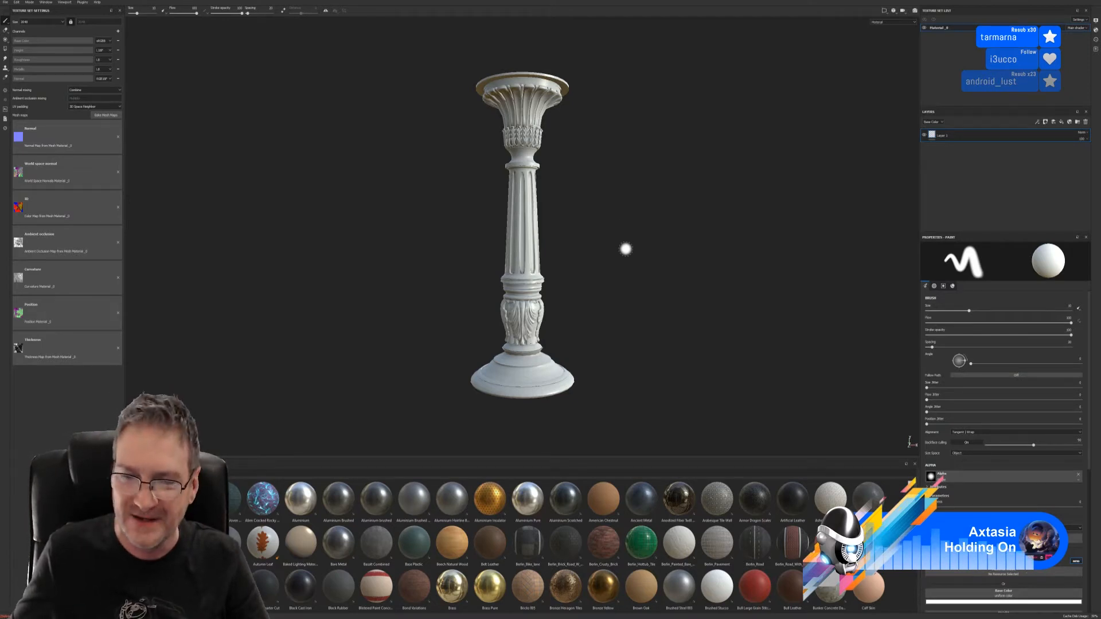
- Rename the texture set to VaseStand
double_click(943, 29)
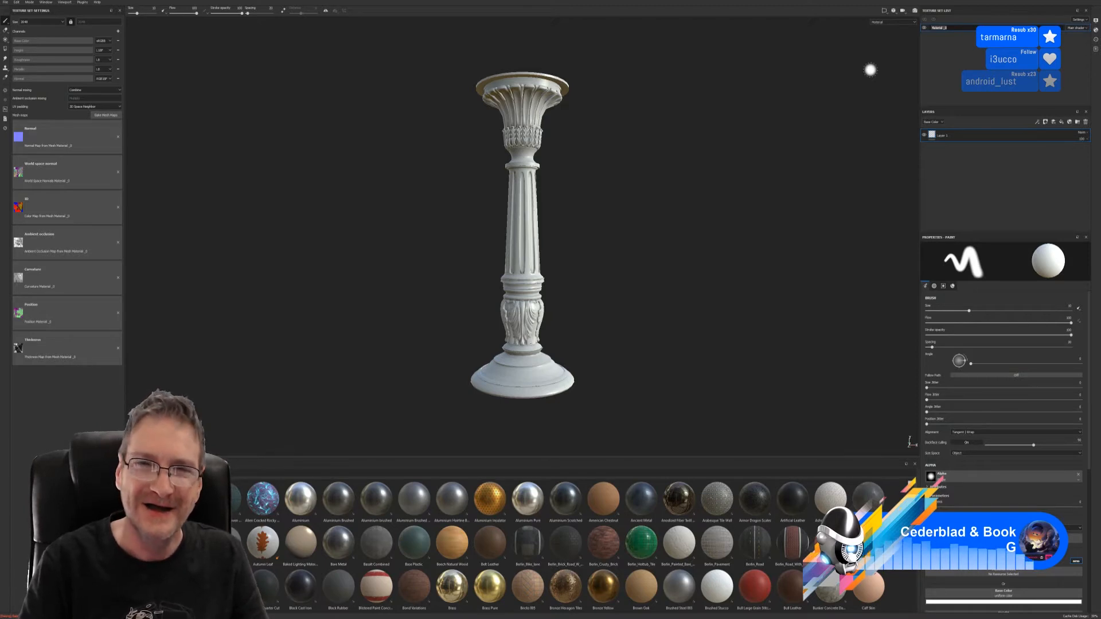
text(Vase)
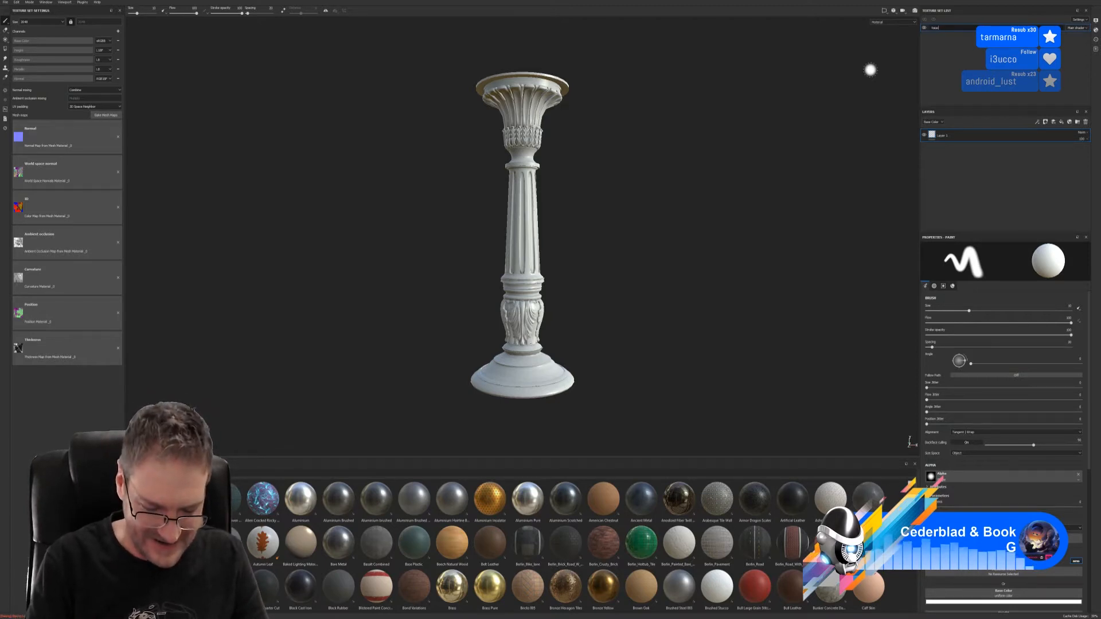
text(Stand)
key(Return)
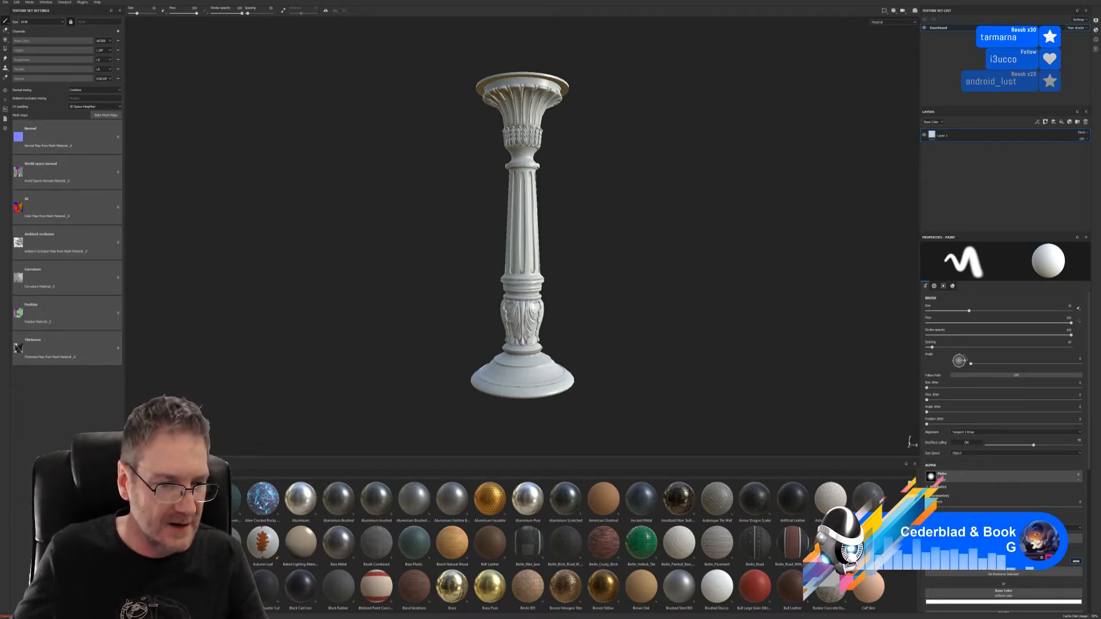
- Apply the aged gold smart material from the BFO_Gold set to the whole vase stand
scroll(557, 545, down, 3)
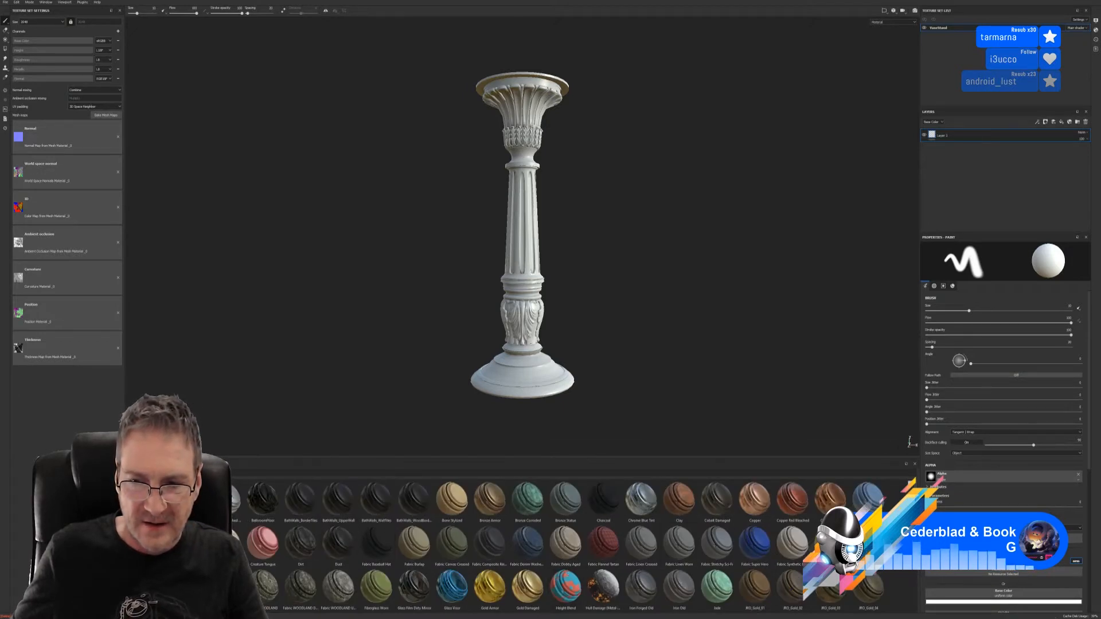
scroll(566, 545, down, 1)
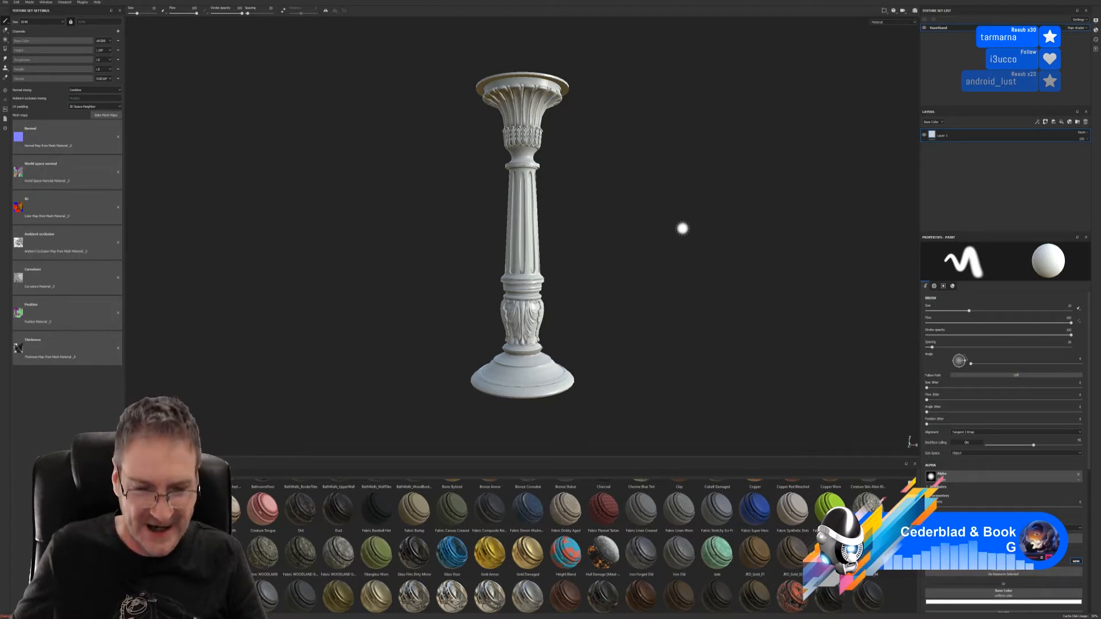
mouse_move(682, 228)
alt+mouse_down()
mouse_move(669, 227)
mouse_move(682, 229)
alt+mouse_up()
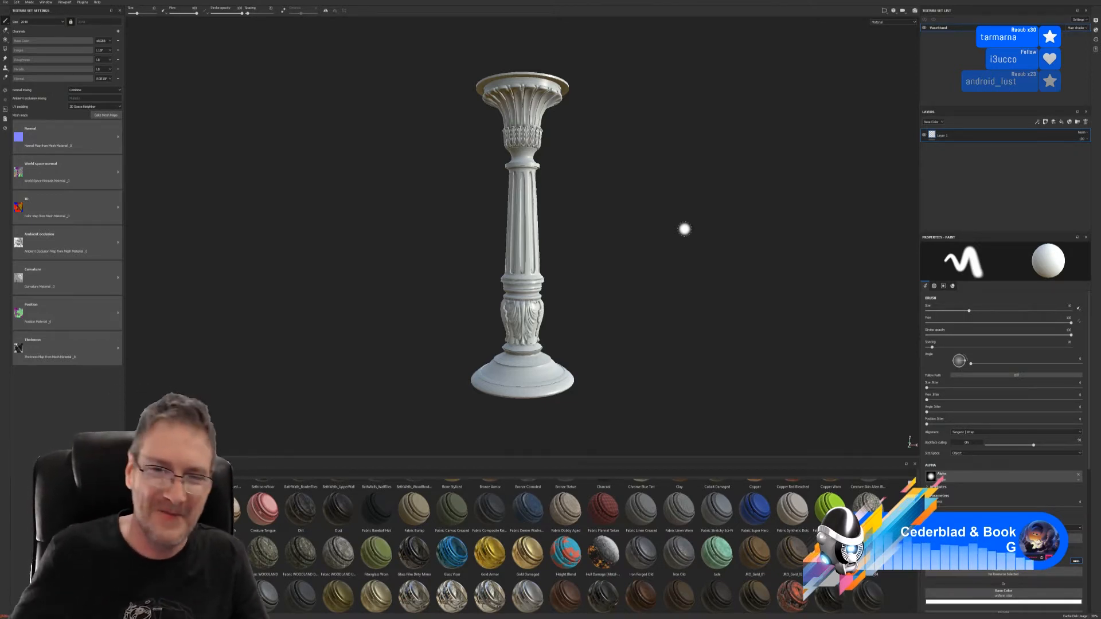
mouse_move(631, 236)
alt+mouse_down()
mouse_move(654, 262)
mouse_move(659, 293)
mouse_move(634, 251)
mouse_move(584, 221)
mouse_move(599, 231)
alt+mouse_up()
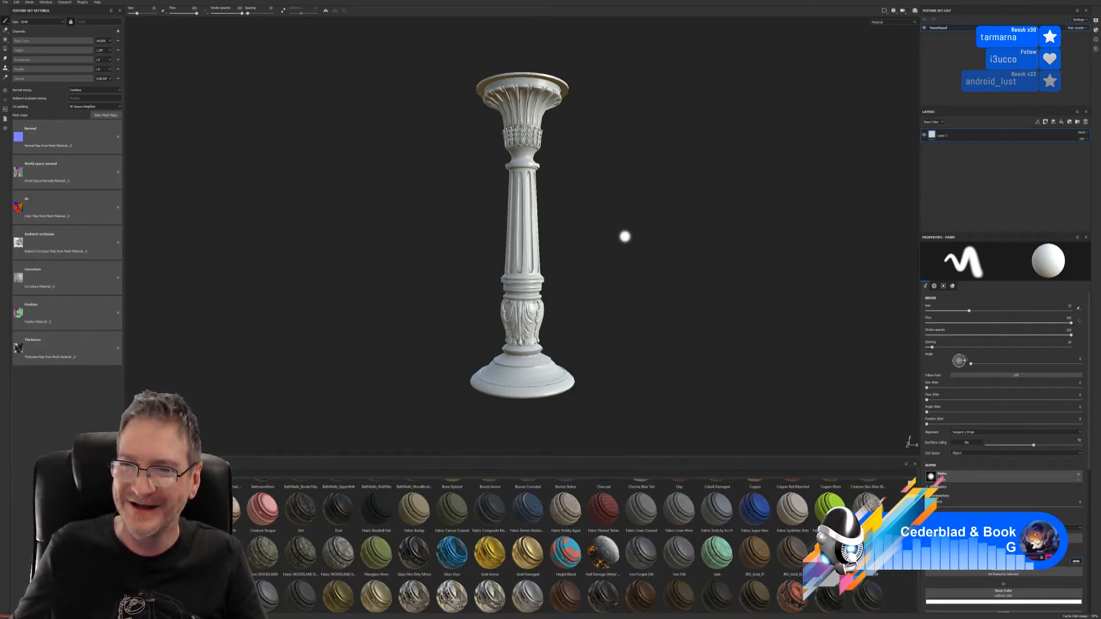
mouse_move(624, 236)
alt+mouse_down()
mouse_move(617, 320)
mouse_move(608, 242)
mouse_move(614, 288)
mouse_move(597, 335)
mouse_move(593, 209)
mouse_move(596, 281)
mouse_move(582, 314)
alt+mouse_up()
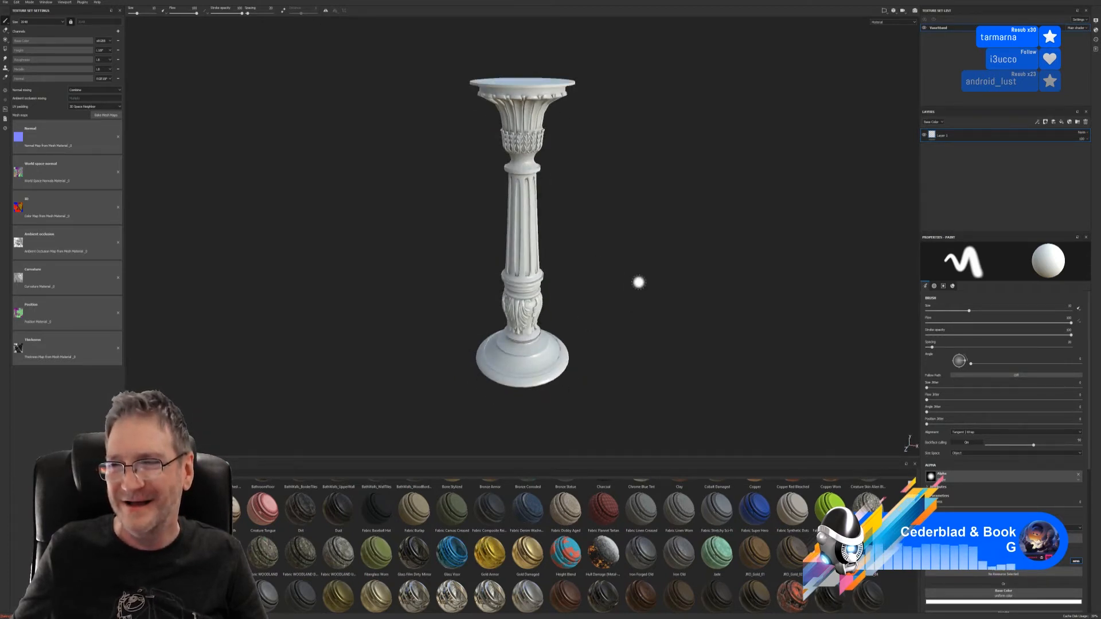
mouse_move(621, 250)
alt+mouse_down()
mouse_move(542, 261)
mouse_move(605, 256)
alt+mouse_up()
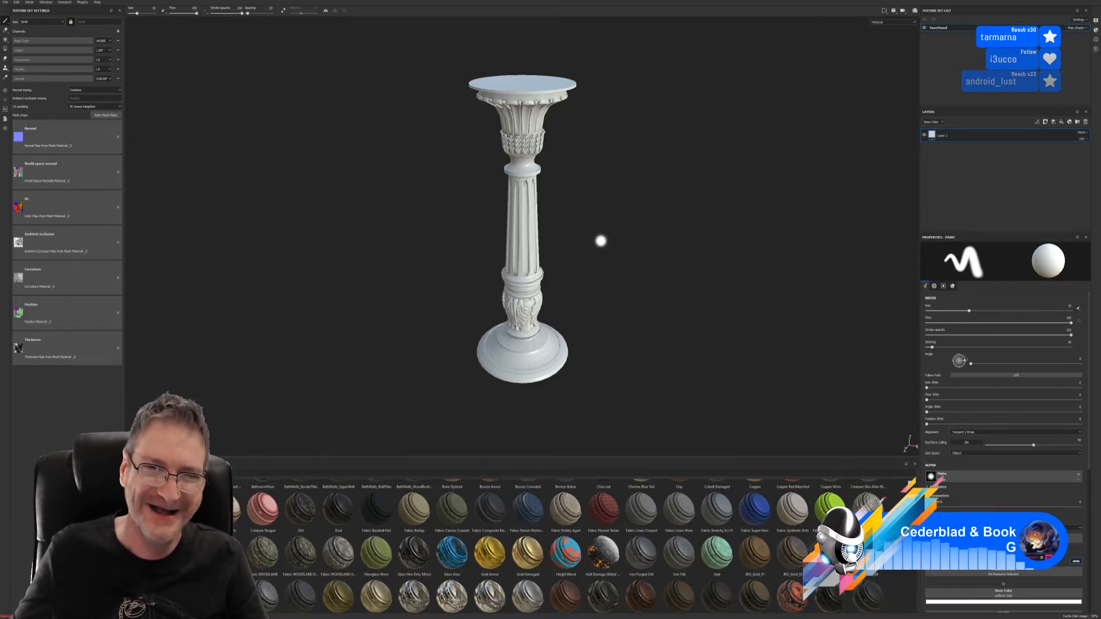
mouse_move(594, 234)
alt+mouse_down()
mouse_move(656, 231)
mouse_move(619, 239)
mouse_move(624, 181)
mouse_move(609, 230)
mouse_move(636, 164)
mouse_move(639, 111)
mouse_move(621, 204)
mouse_move(544, 211)
mouse_move(580, 206)
alt+mouse_up()
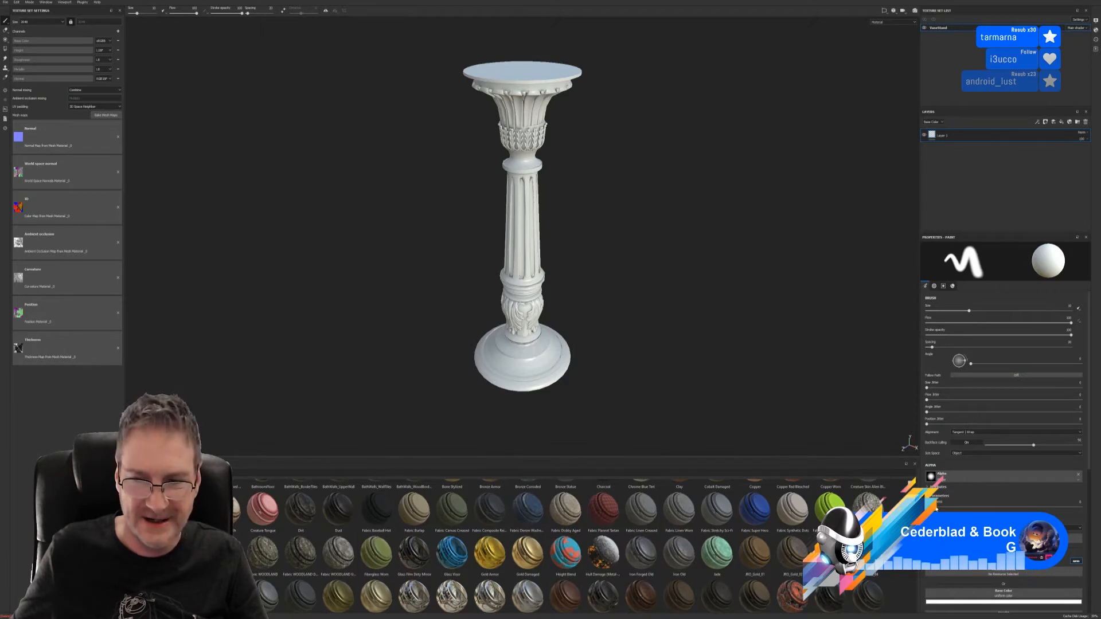
scroll(565, 547, down, 2)
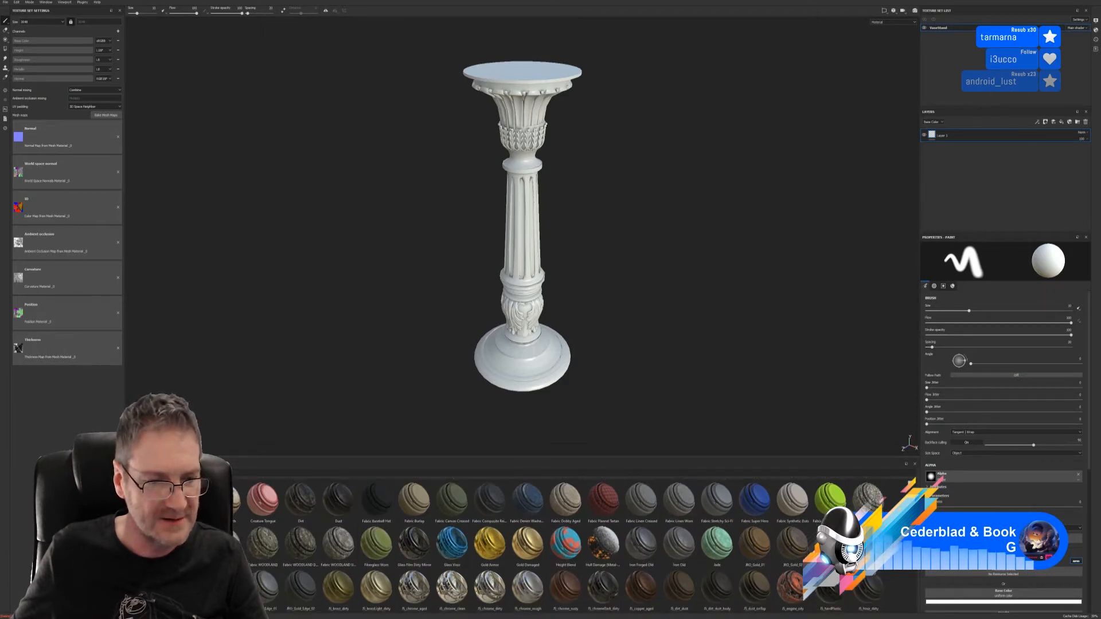
drag(227, 550, 513, 247)
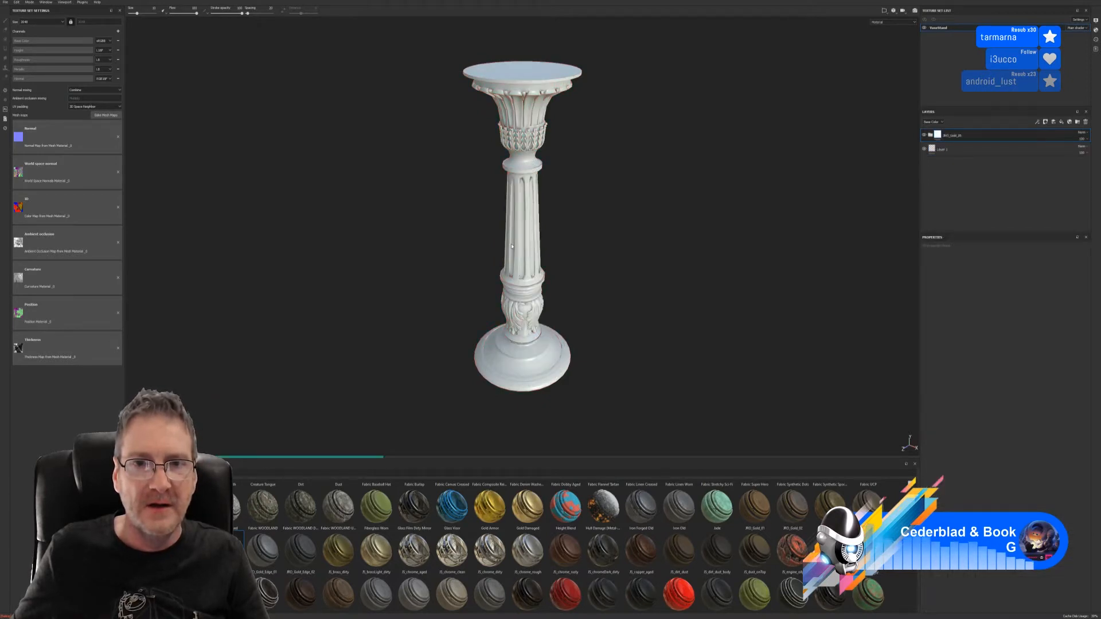
- Delete the default Layer 1 beneath the gold smart material's folder
alt+drag(676, 290, 649, 253)
alt+right_drag(622, 150, 708, 133)
alt+drag(568, 156, 479, 171)
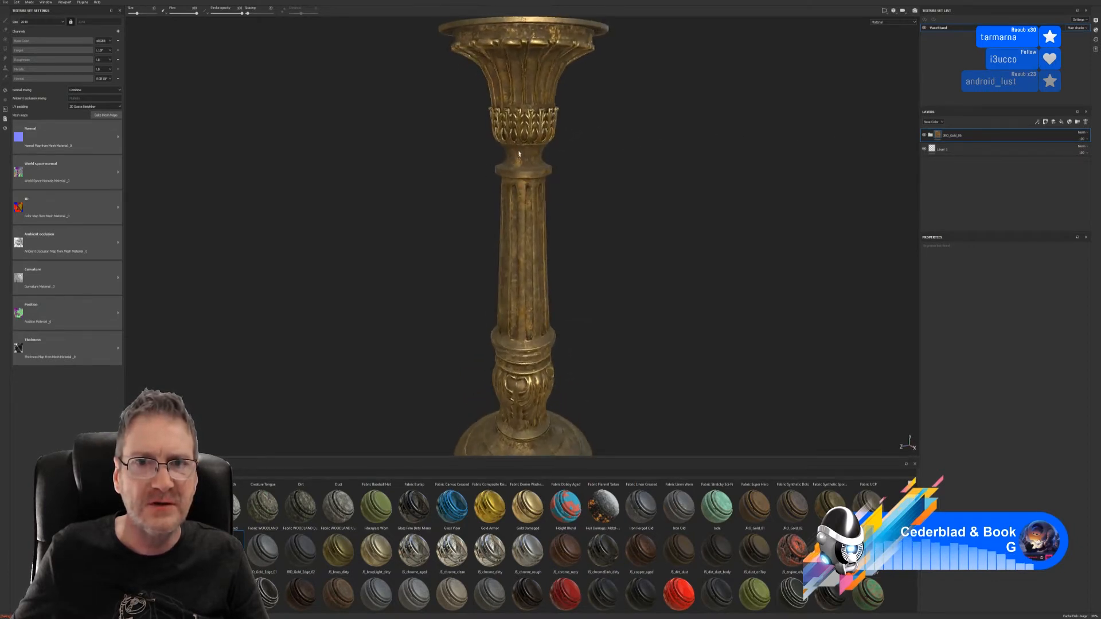
alt+right_drag(553, 150, 654, 146)
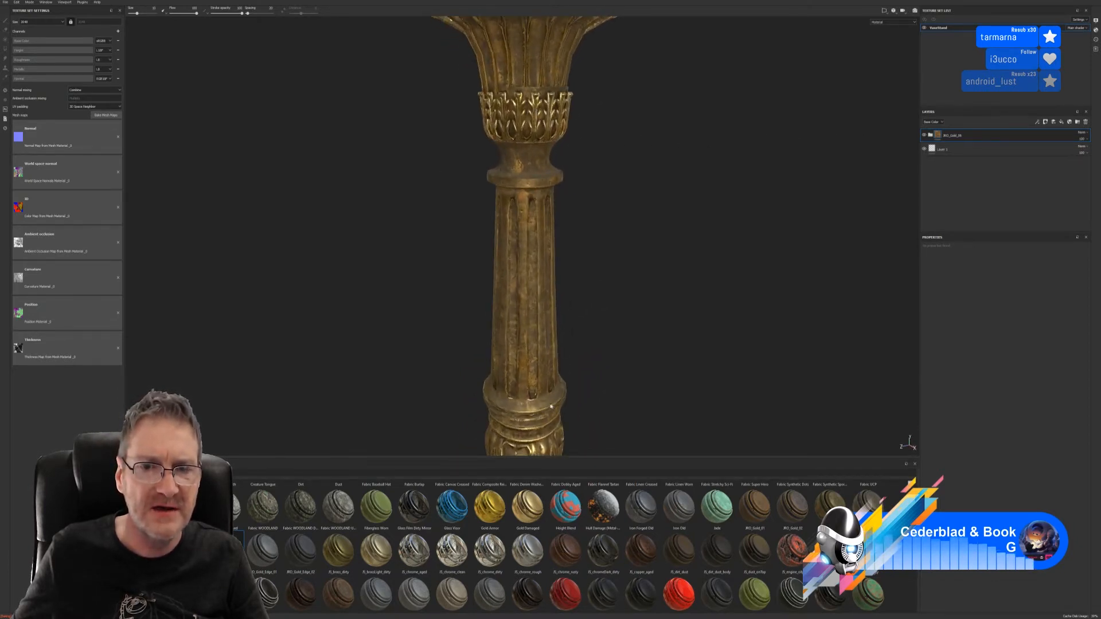
click(974, 148)
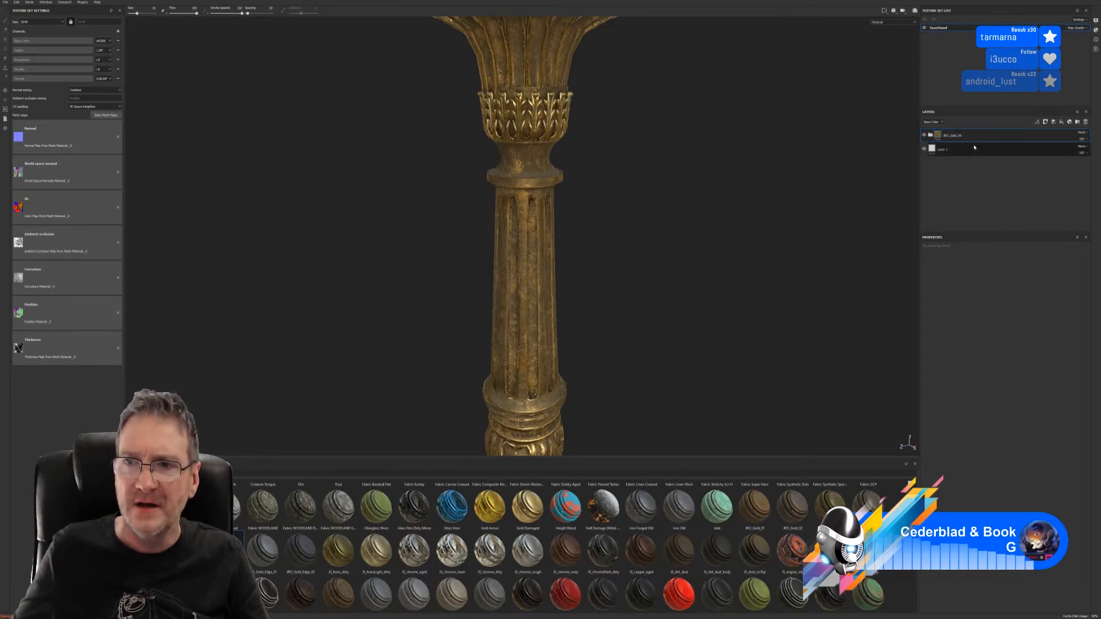
key(Delete)
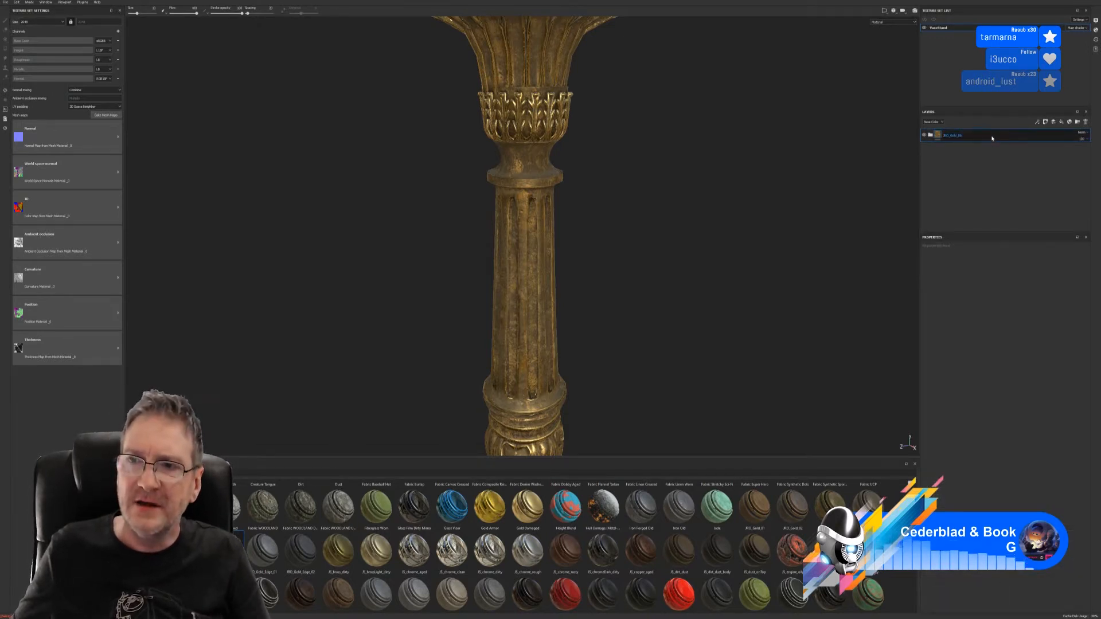
- Mask the gold folder with a color selection, picking the mustard-yellow ID color of the leaf ornaments
right_click(991, 138)
click(1029, 158)
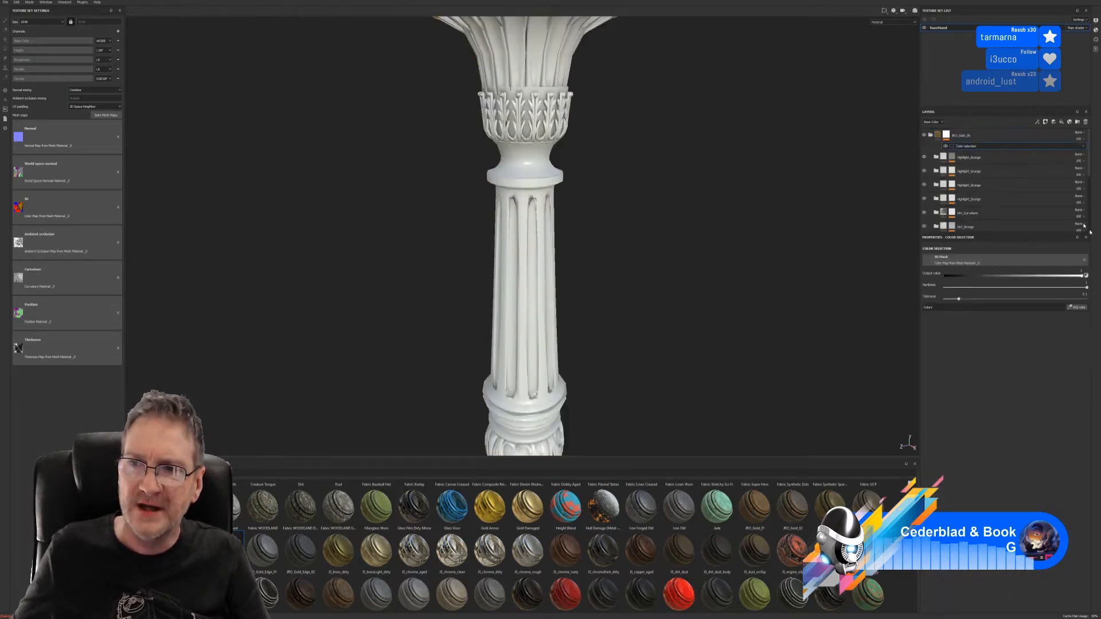
click(1077, 307)
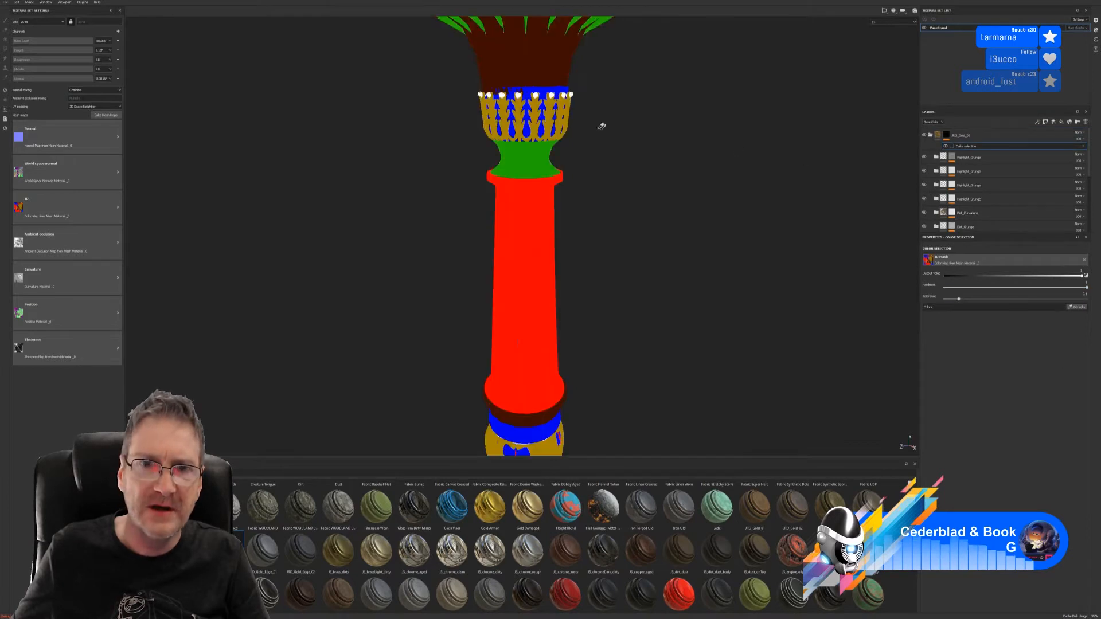
click(554, 112)
alt+drag(632, 255, 549, 280)
alt+middle_drag(548, 280, 539, 325)
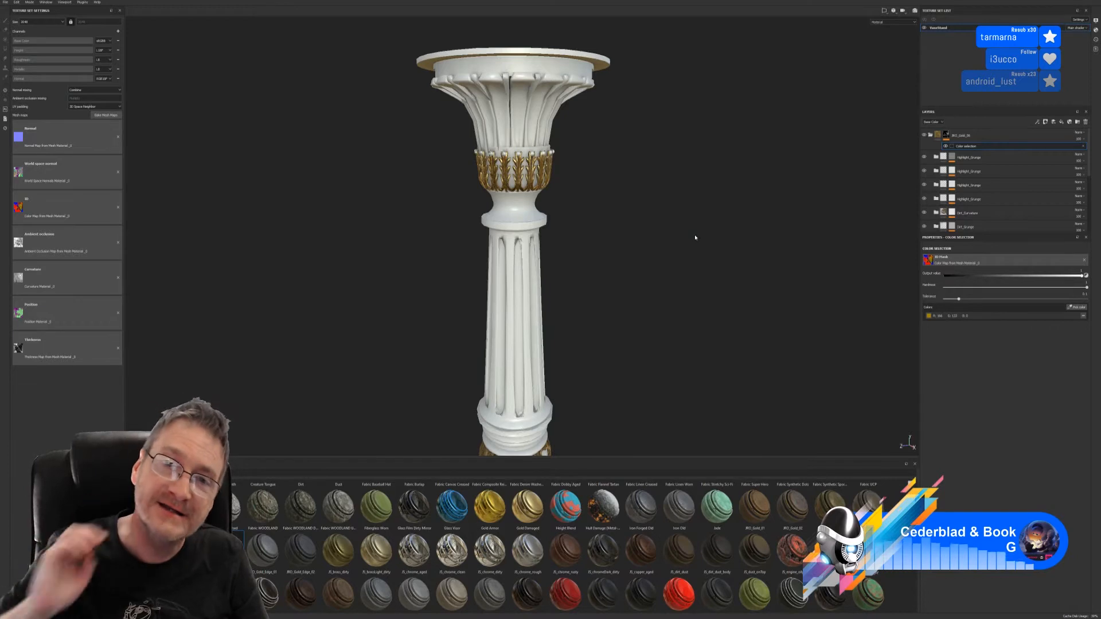
- Examine the gold mask on the upper collar leaves and the lower acanthus ornaments from several angles
alt+right_drag(559, 176, 897, 199)
mouse_move(648, 210)
alt+mouse_down()
mouse_move(506, 200)
mouse_move(646, 227)
alt+mouse_up()
alt+right_drag(605, 227, 273, 259)
alt+middle_drag(481, 255, 507, 143)
alt+right_drag(489, 349, 828, 349)
alt+middle_drag(640, 346, 633, 148)
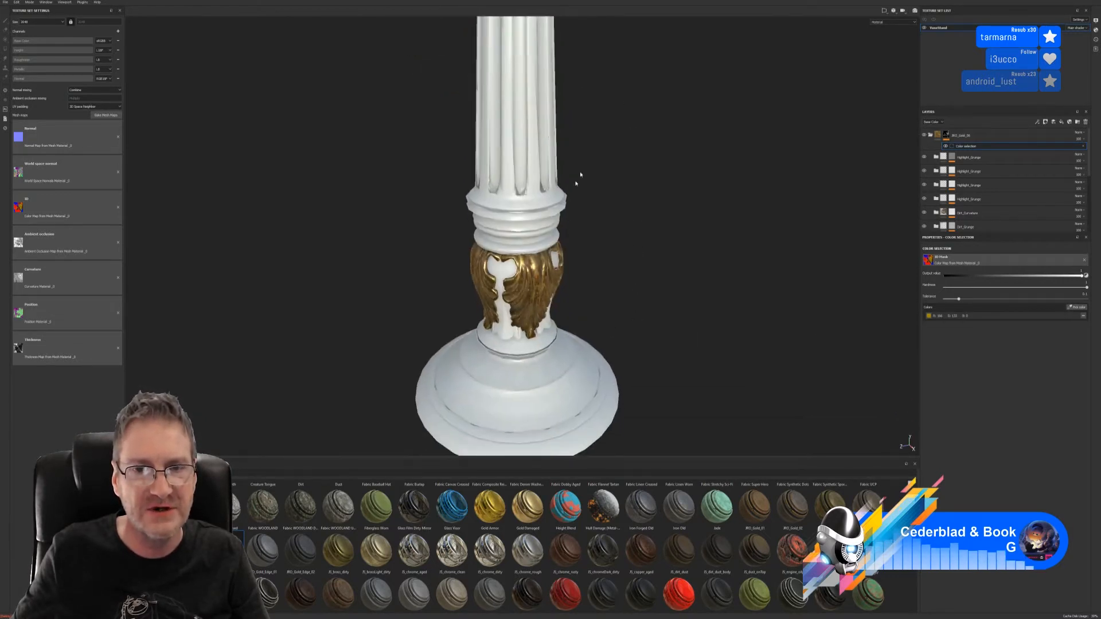
alt+right_drag(577, 180, 658, 278)
alt+drag(659, 278, 528, 246)
alt+right_drag(619, 312, 310, 333)
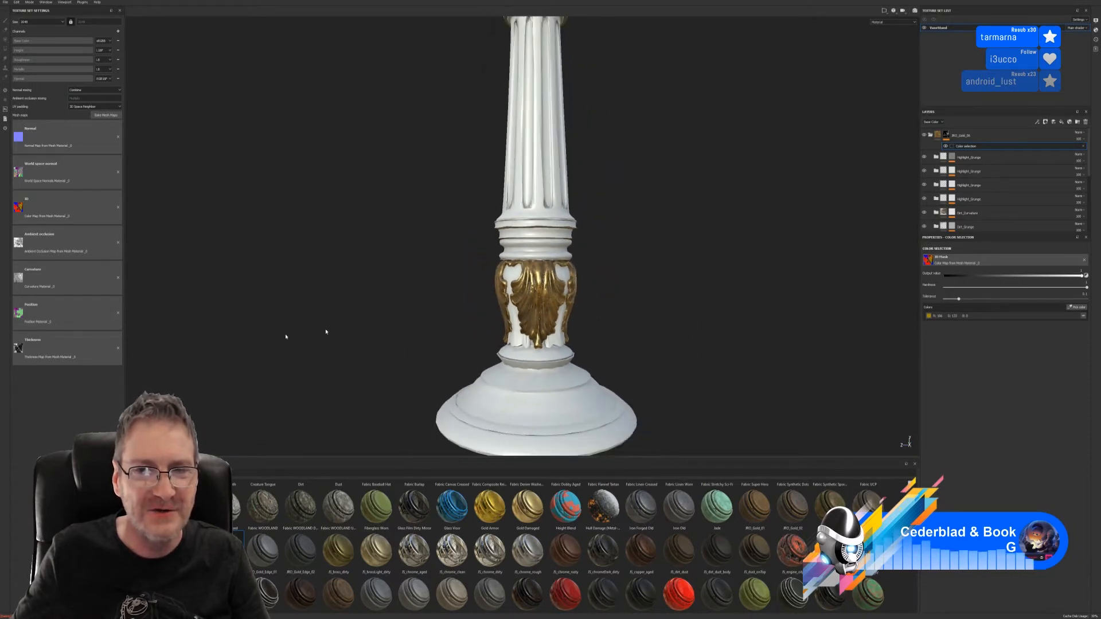
alt+right_drag(524, 290, 413, 298)
alt+middle_drag(498, 221, 492, 355)
alt+drag(535, 243, 584, 224)
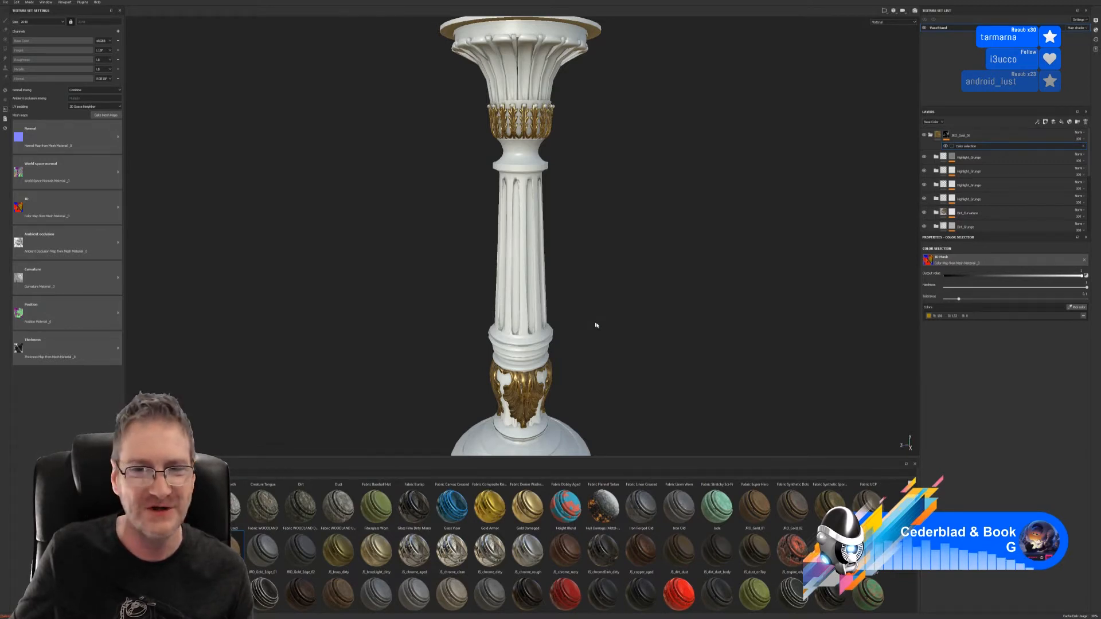
alt+right_drag(589, 367, 746, 366)
alt+middle_drag(620, 340, 617, 225)
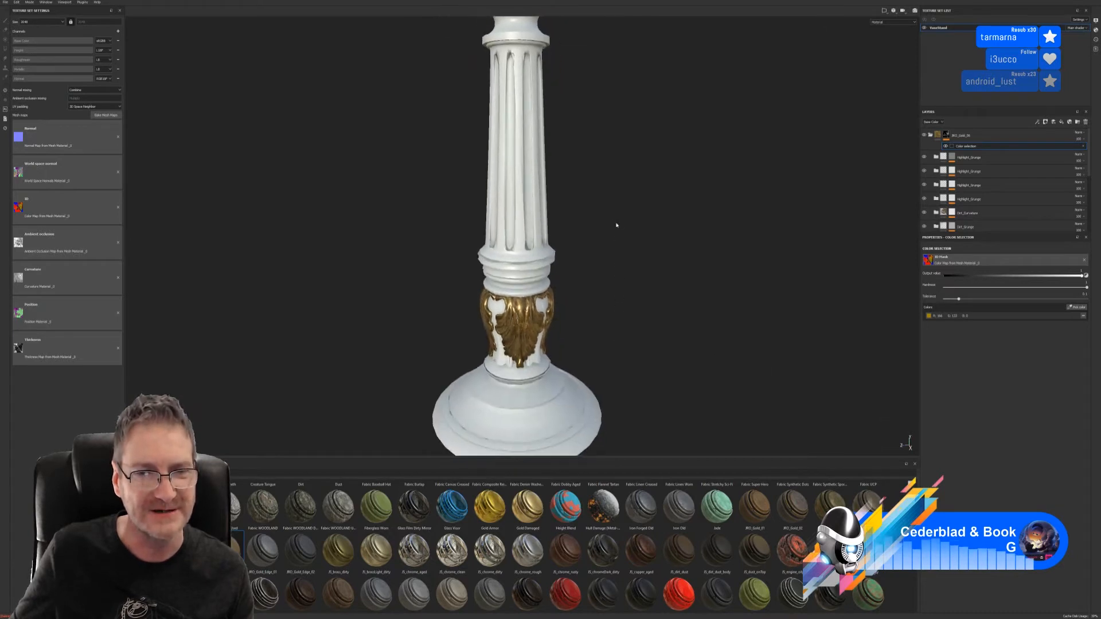
alt+right_drag(695, 347, 838, 349)
alt+drag(596, 317, 637, 308)
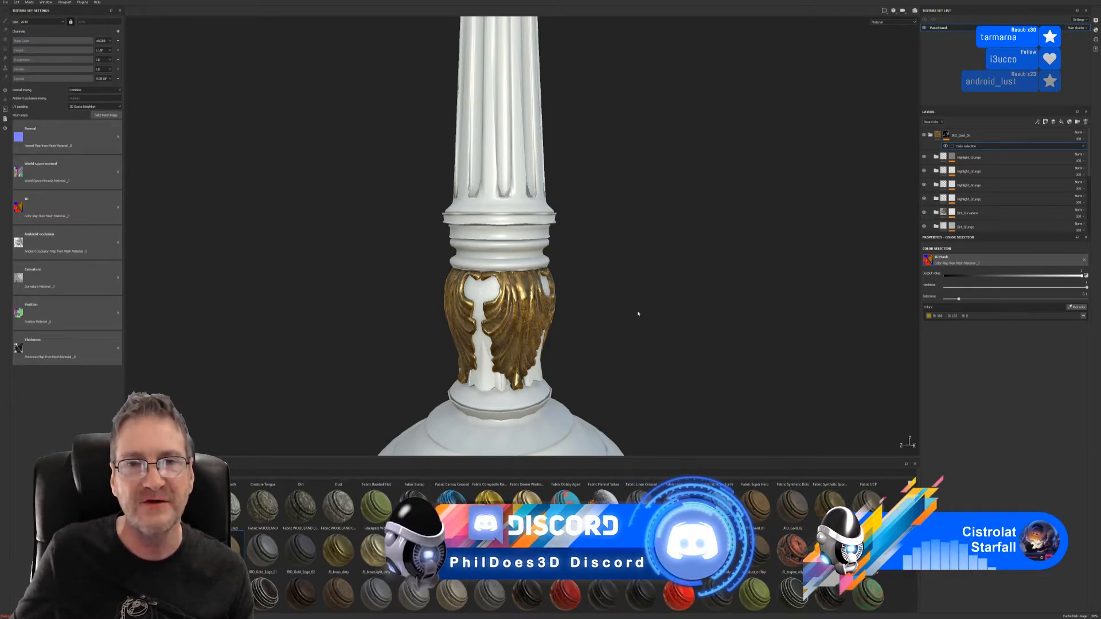
alt+right_drag(639, 310, 327, 345)
alt+middle_drag(611, 181, 621, 144)
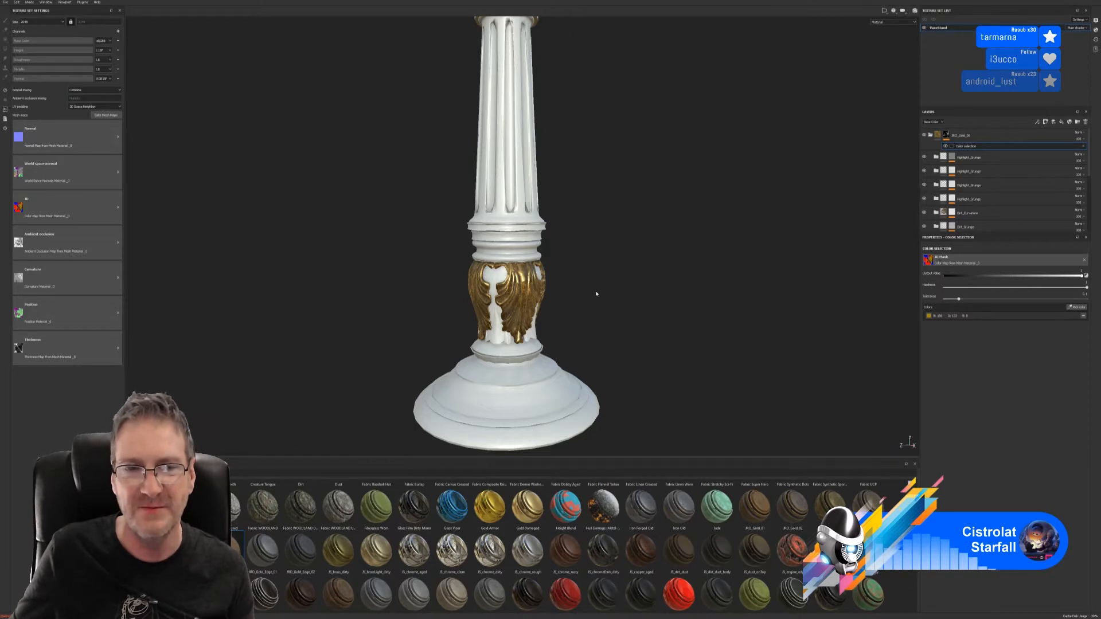
alt+right_drag(596, 292, 737, 276)
alt+drag(736, 276, 669, 284)
alt+right_drag(669, 284, 418, 319)
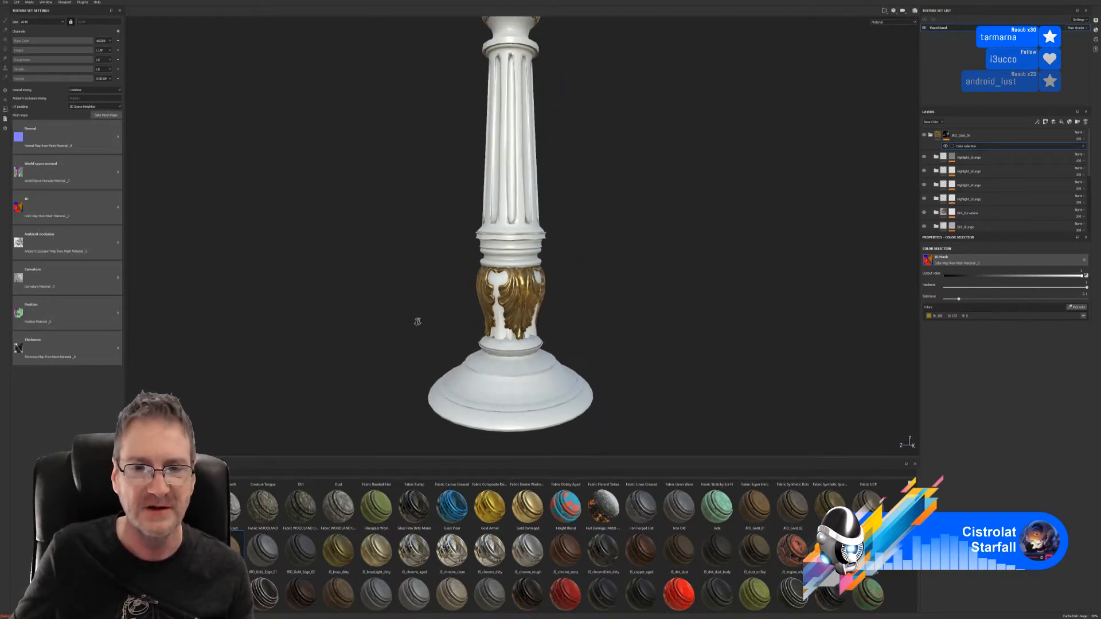
alt+middle_drag(572, 186, 556, 268)
alt+right_drag(552, 190, 625, 167)
alt+drag(625, 167, 600, 188)
alt+right_drag(679, 155, 740, 164)
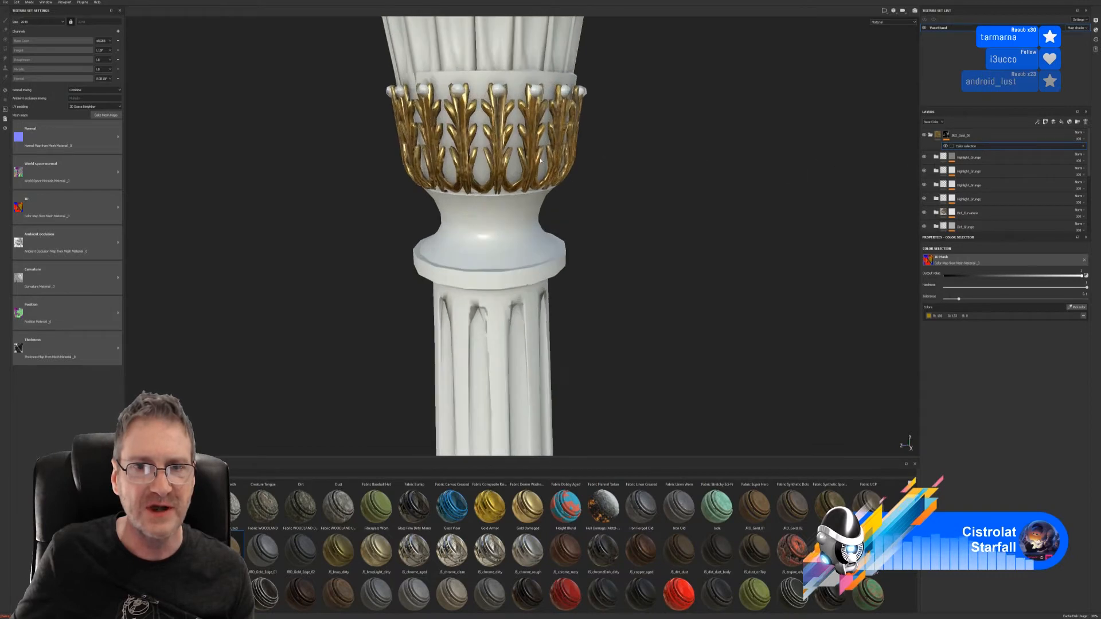
alt+drag(573, 166, 516, 181)
alt+right_drag(344, 184, 177, 189)
alt+right_drag(421, 220, 381, 221)
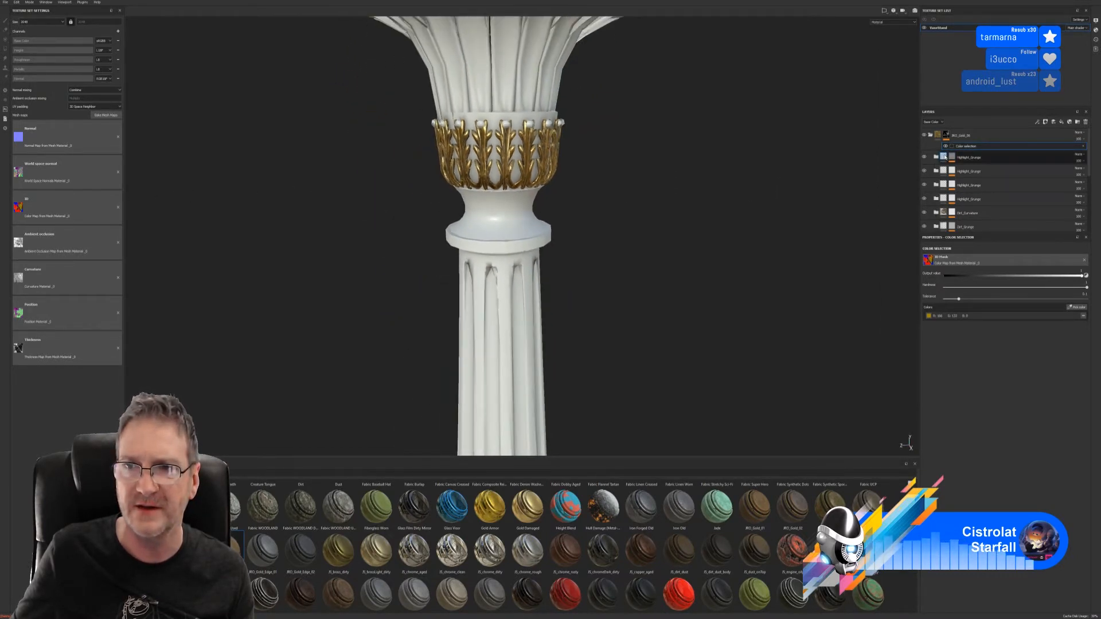
- Collapse the gold folder in the layer stack and browse the base material library for a metal for the stand
click(932, 136)
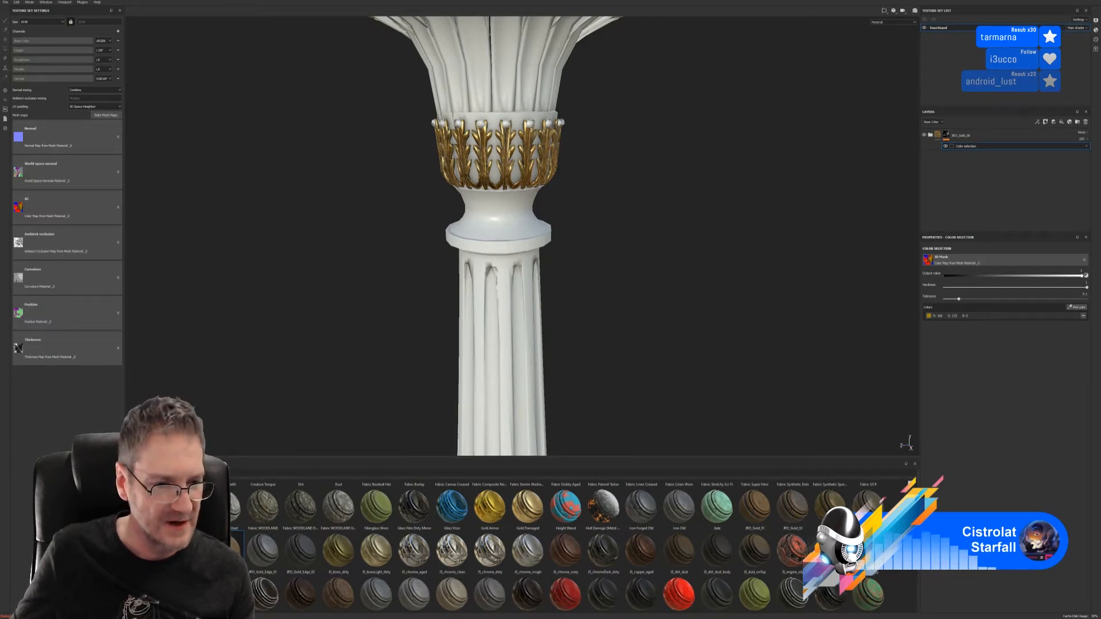
scroll(392, 566, up, 5)
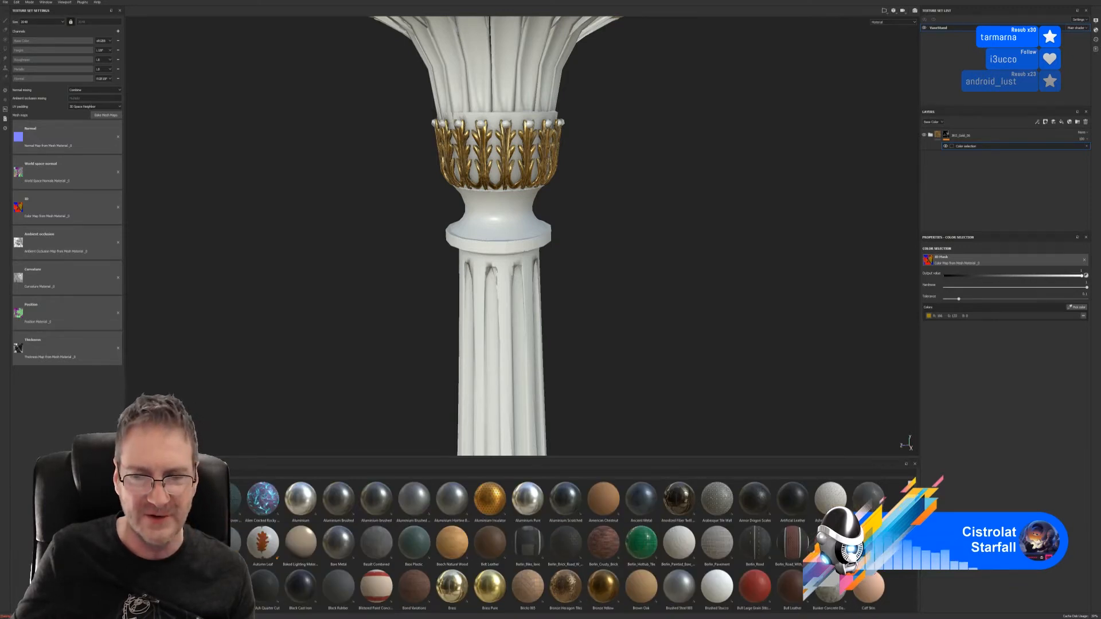
scroll(573, 545, down, 3)
scroll(562, 545, down, 5)
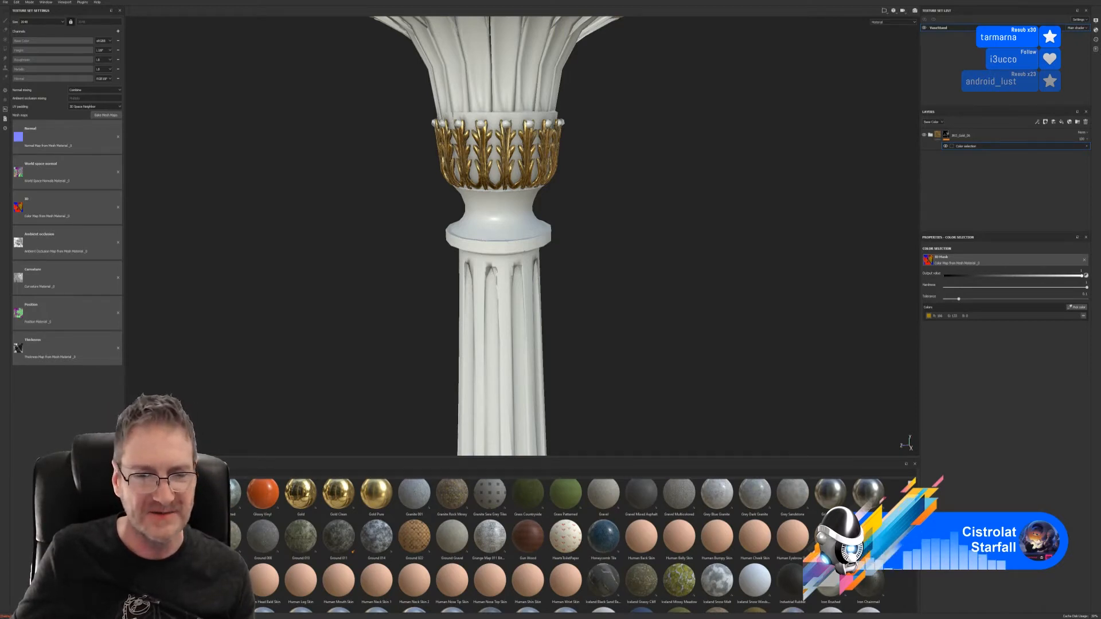
scroll(562, 545, down, 3)
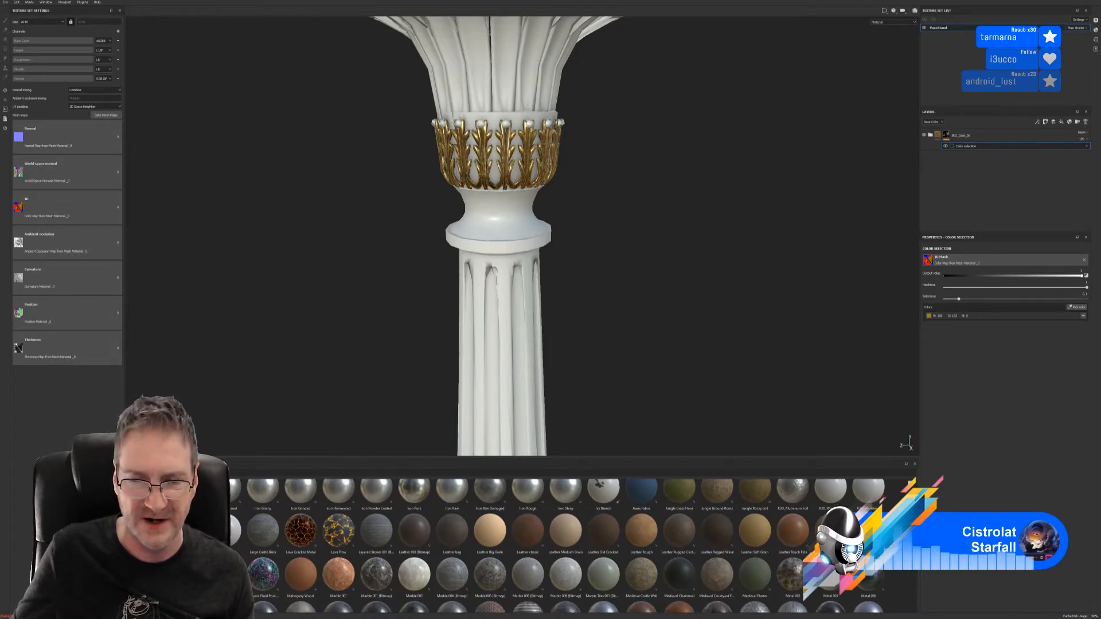
scroll(566, 545, down, 1)
scroll(566, 545, down, 2)
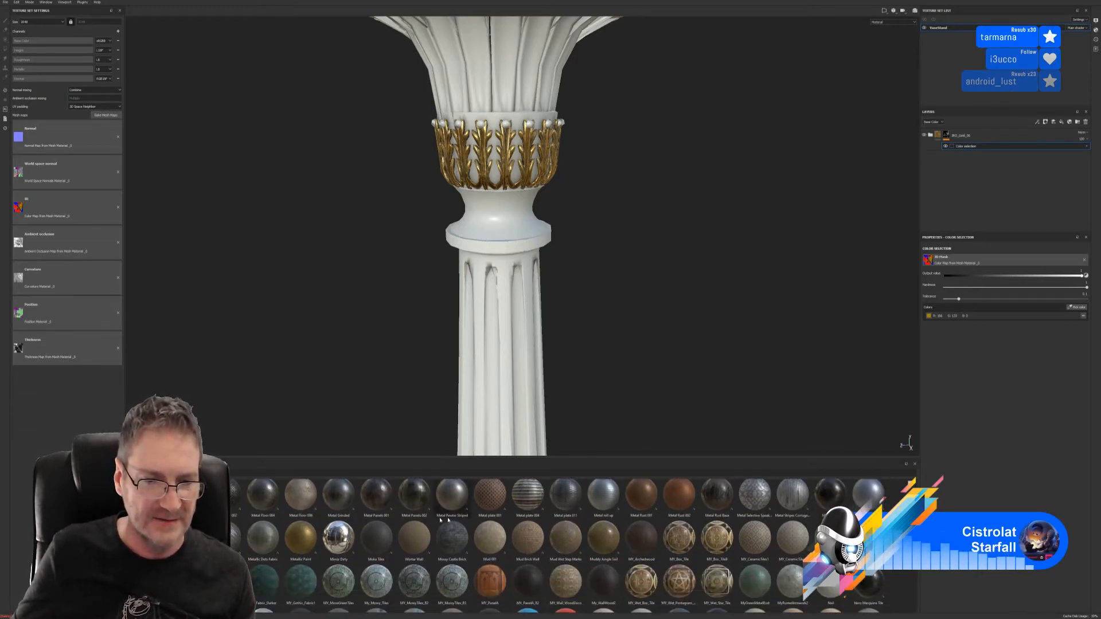
mouse_move(388, 500)
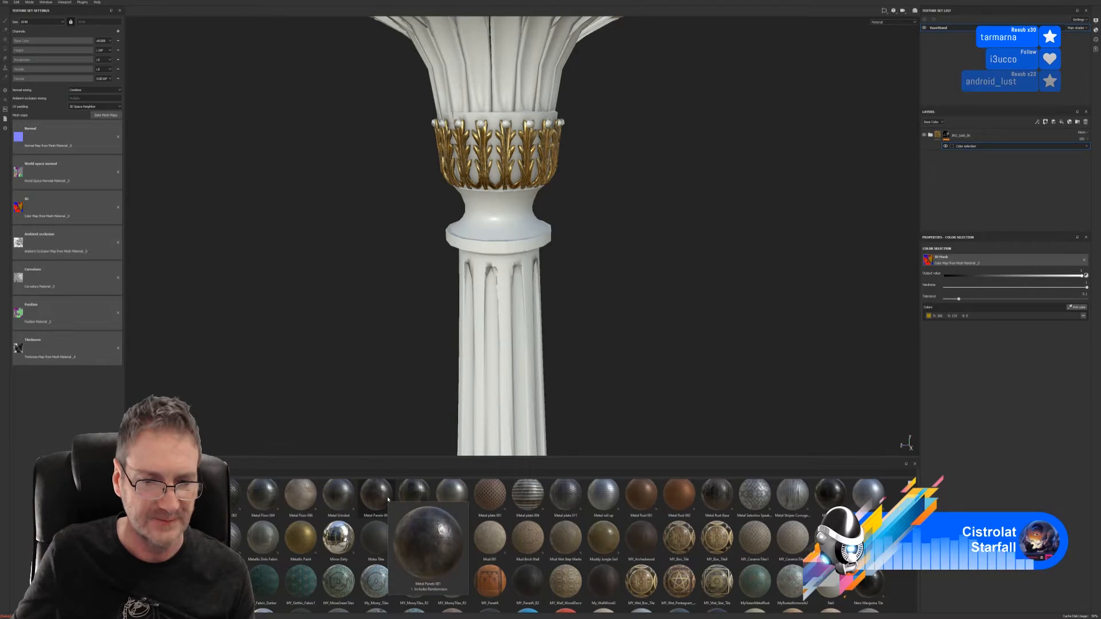
scroll(566, 545, down, 2)
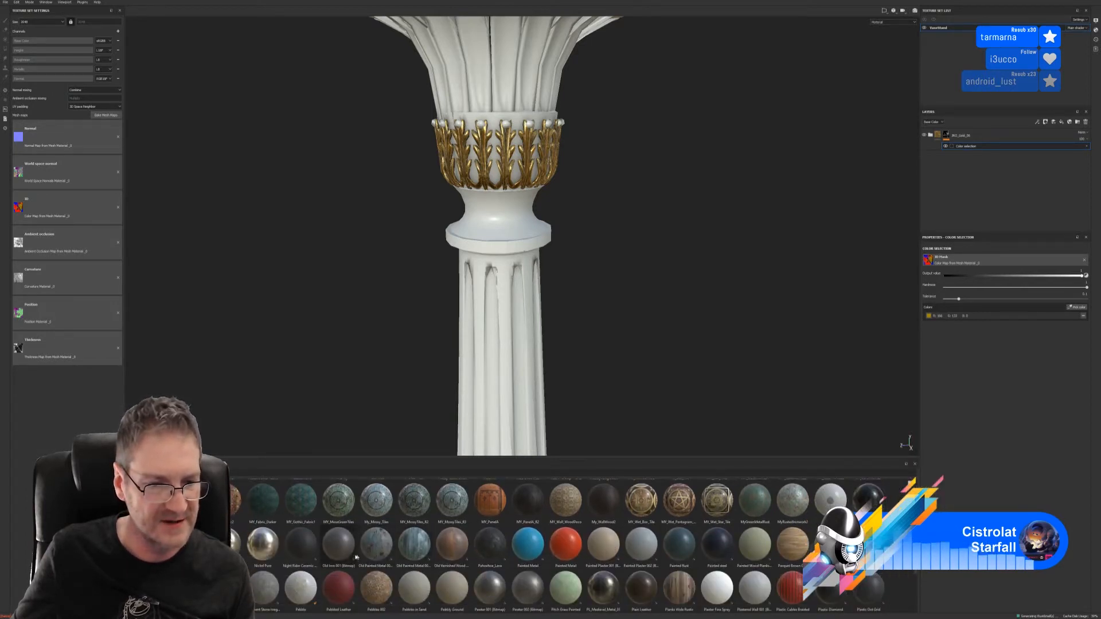
mouse_move(342, 551)
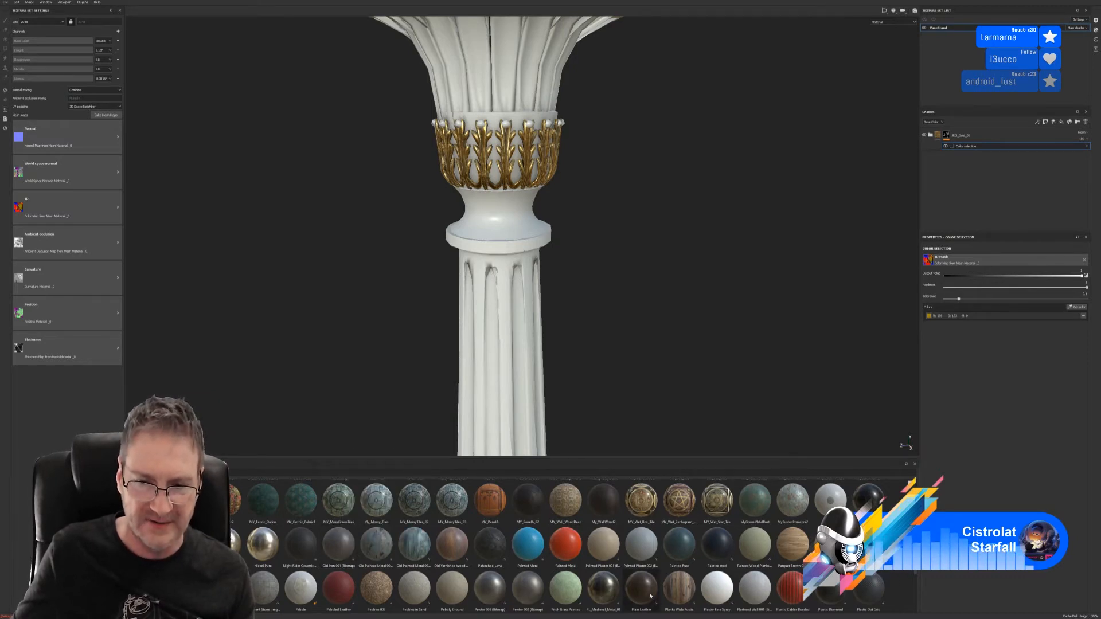
mouse_move(650, 596)
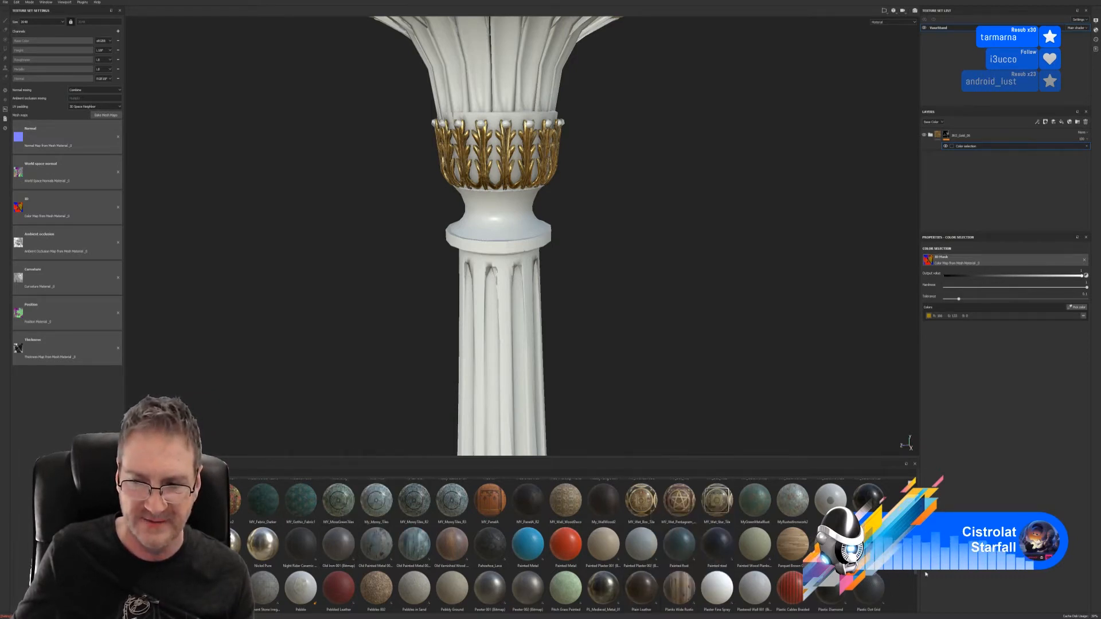
scroll(917, 571, down, 1)
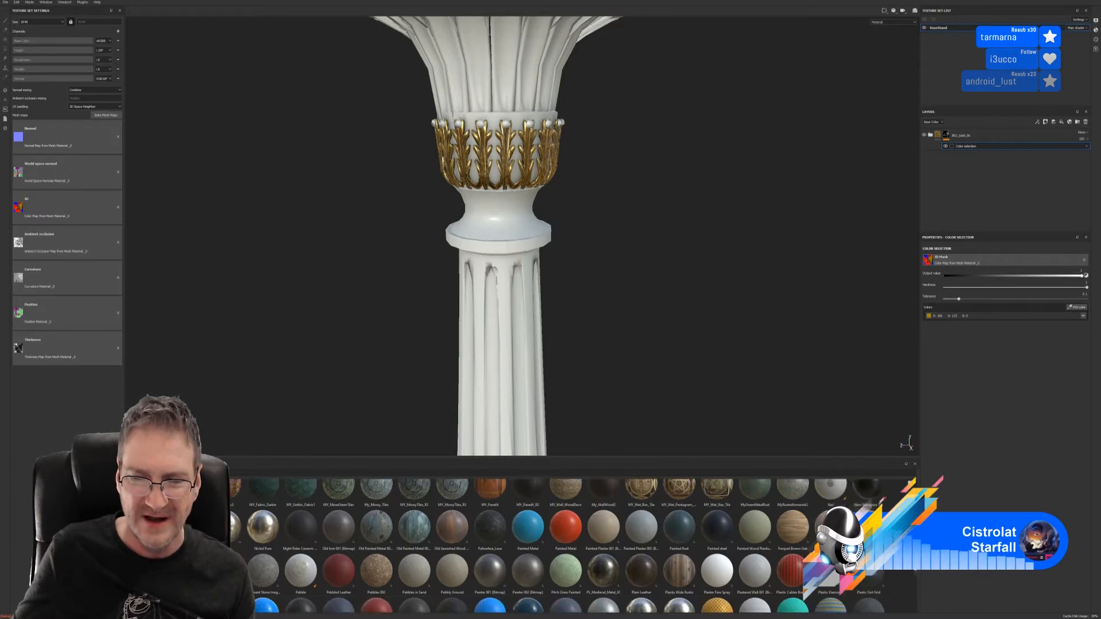
scroll(915, 571, down, 1)
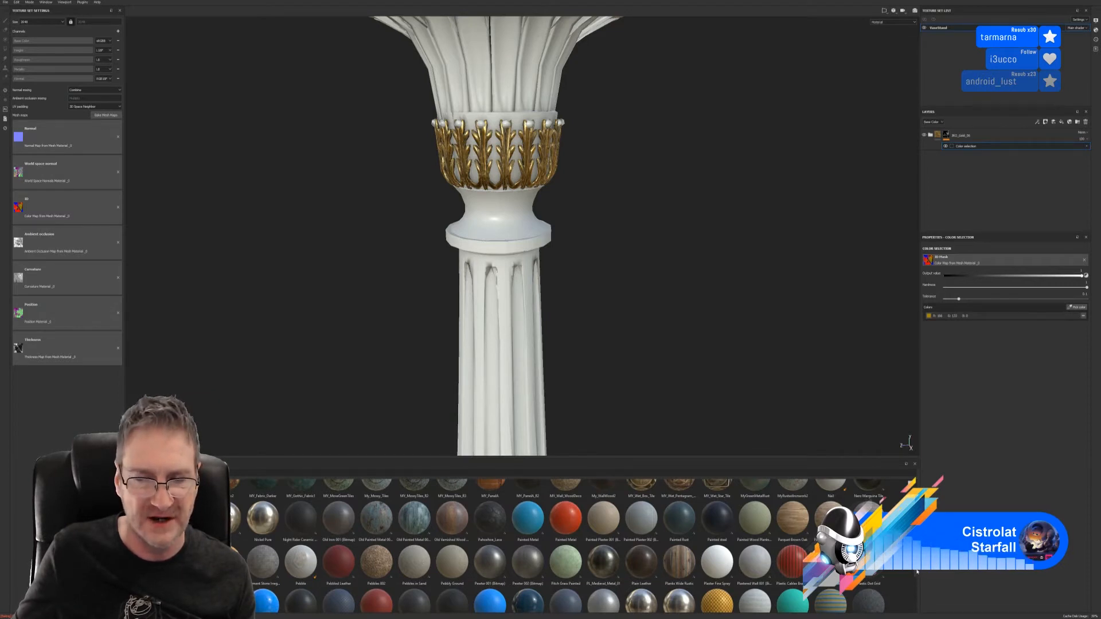
scroll(917, 574, down, 1)
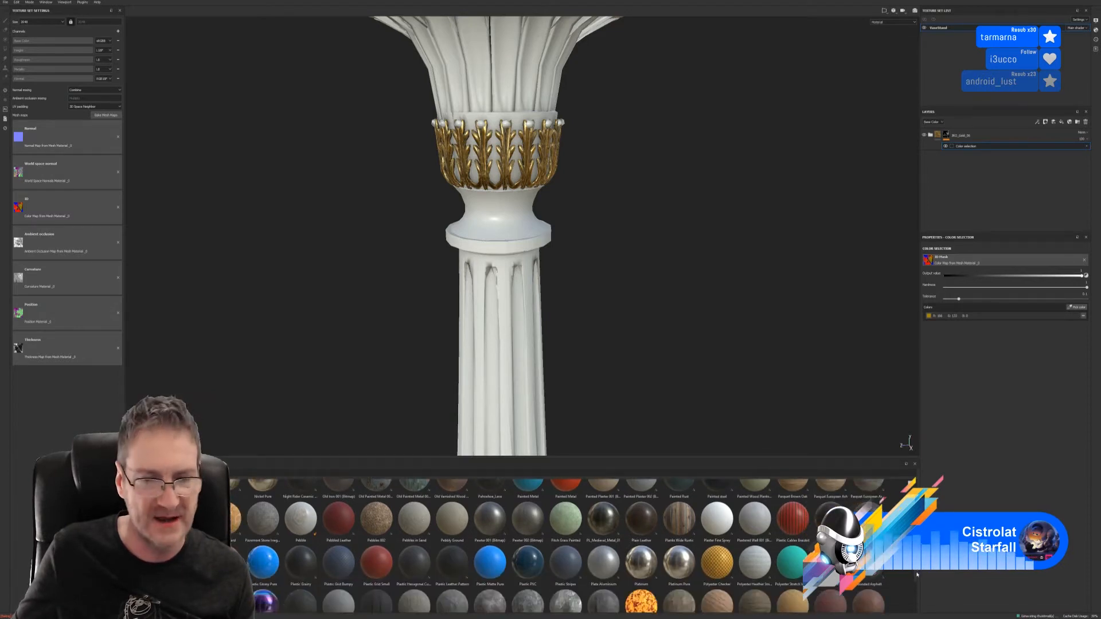
scroll(915, 572, down, 1)
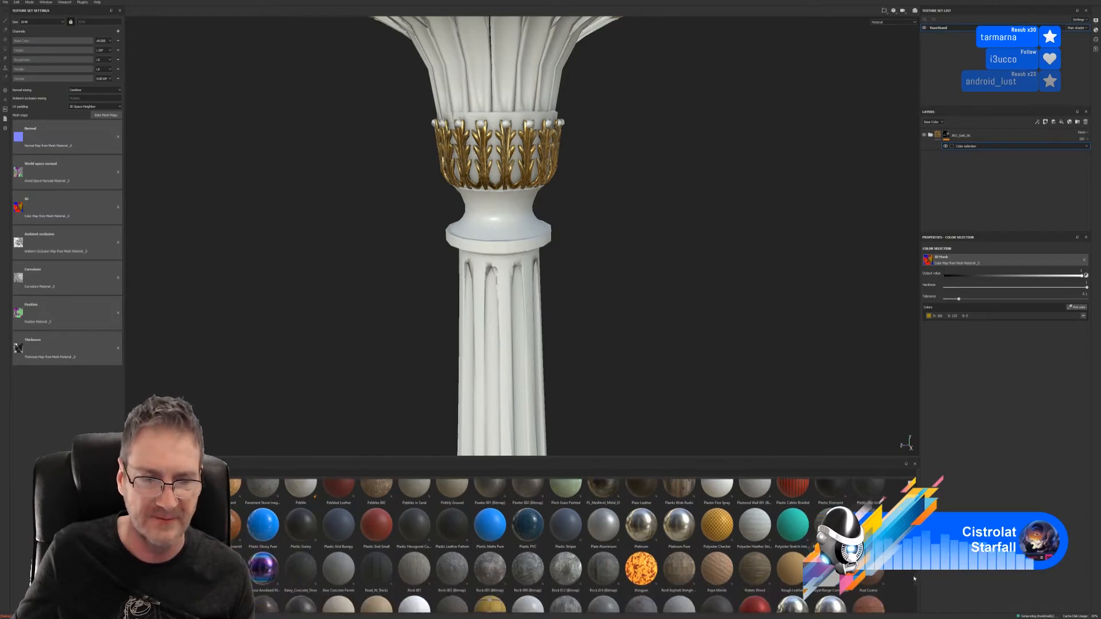
scroll(911, 581, down, 1)
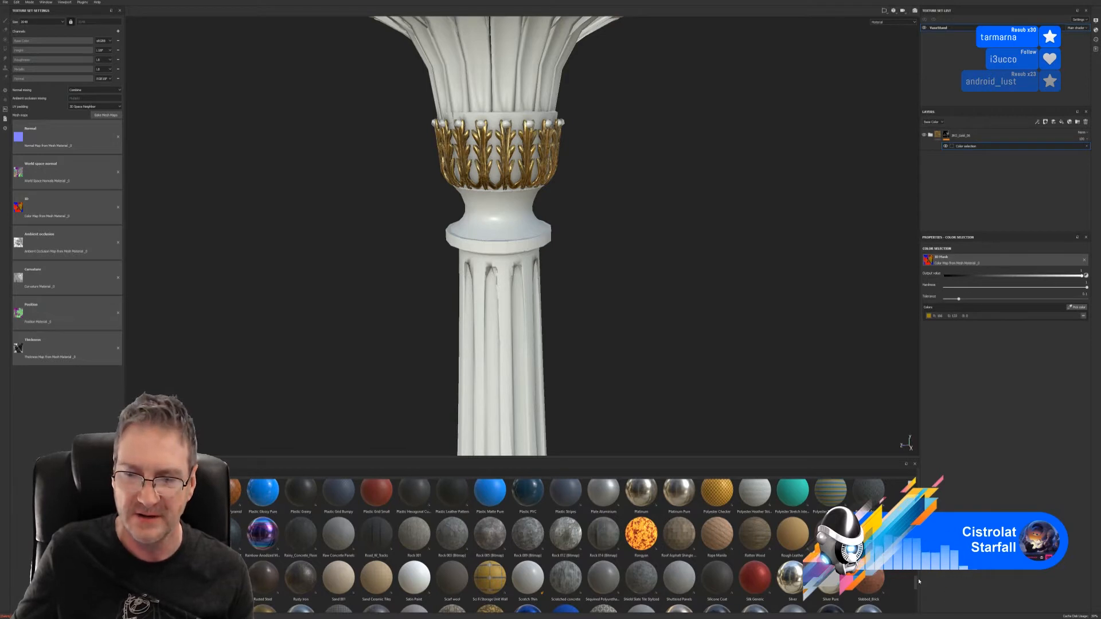
scroll(916, 579, down, 2)
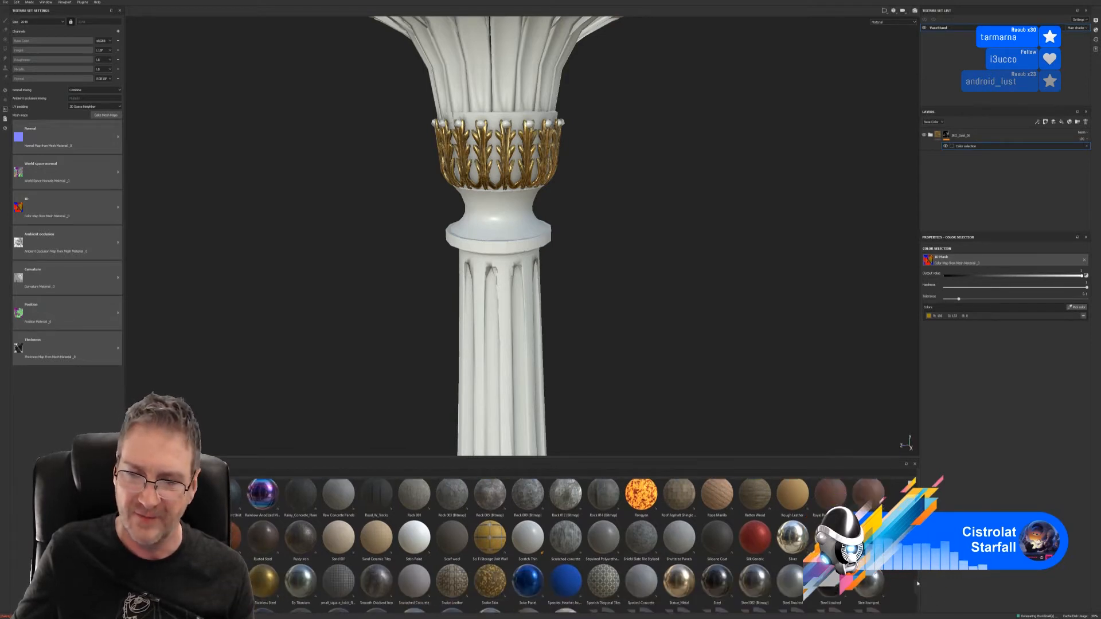
scroll(918, 584, down, 1)
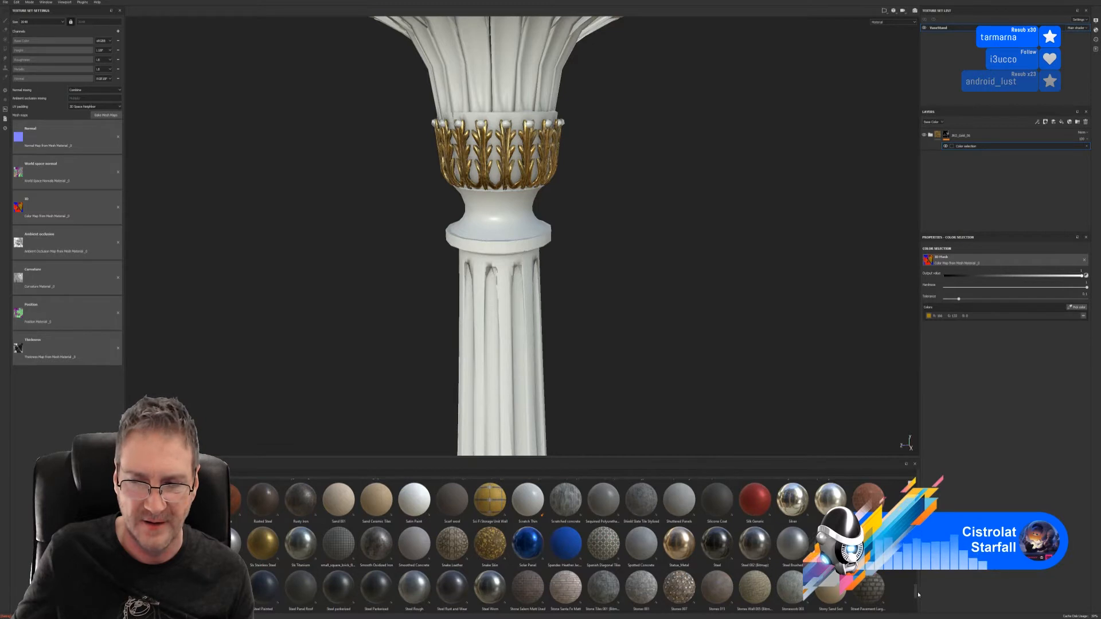
scroll(916, 594, down, 1)
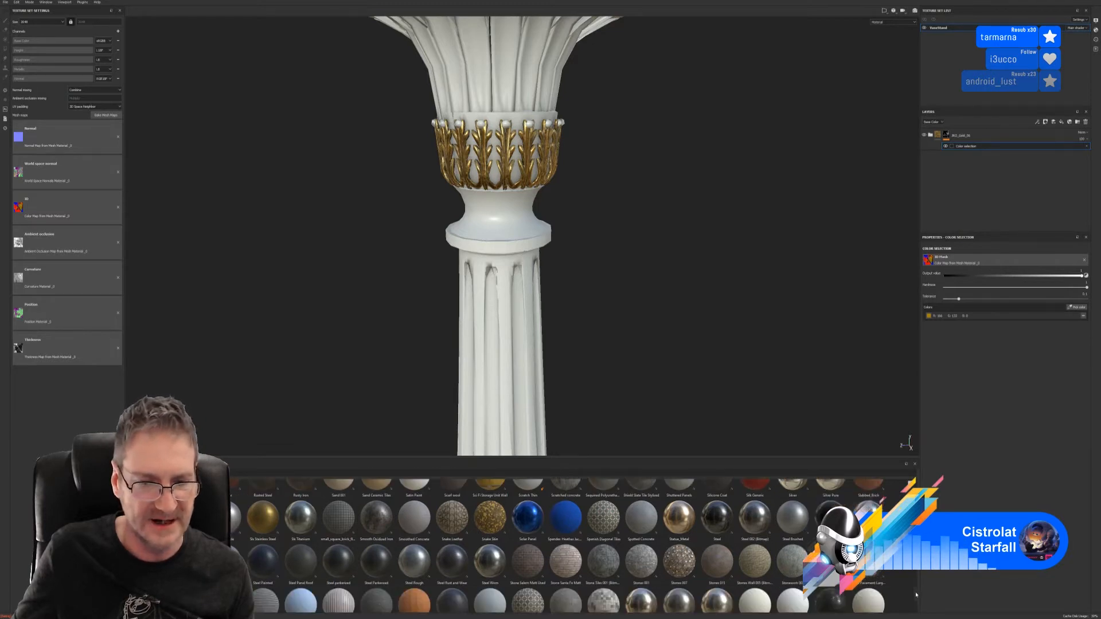
scroll(916, 595, down, 2)
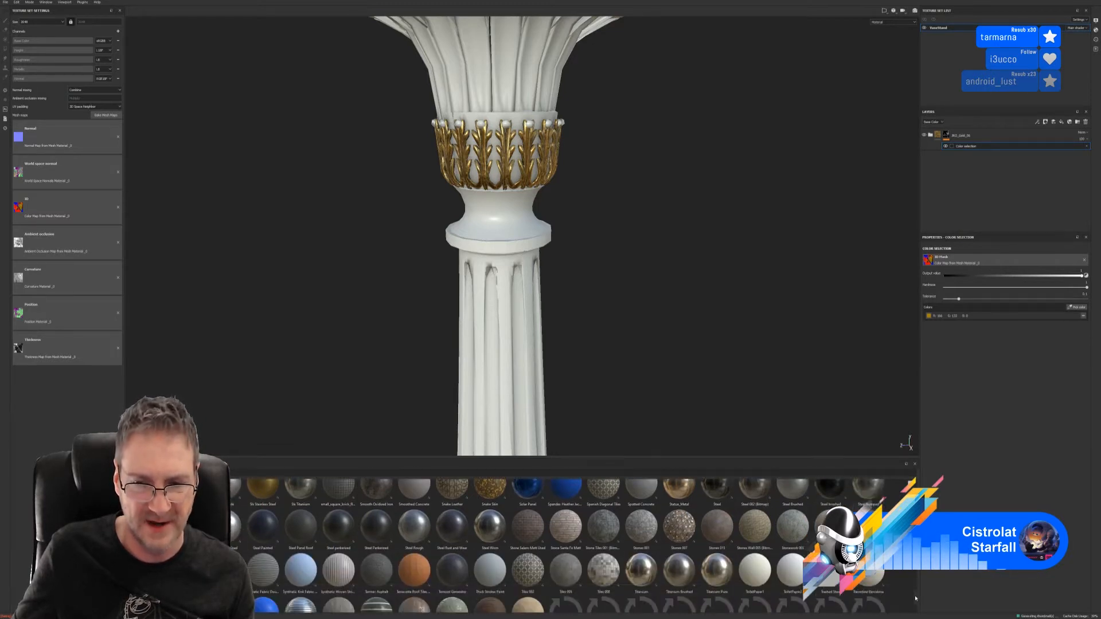
scroll(915, 598, down, 2)
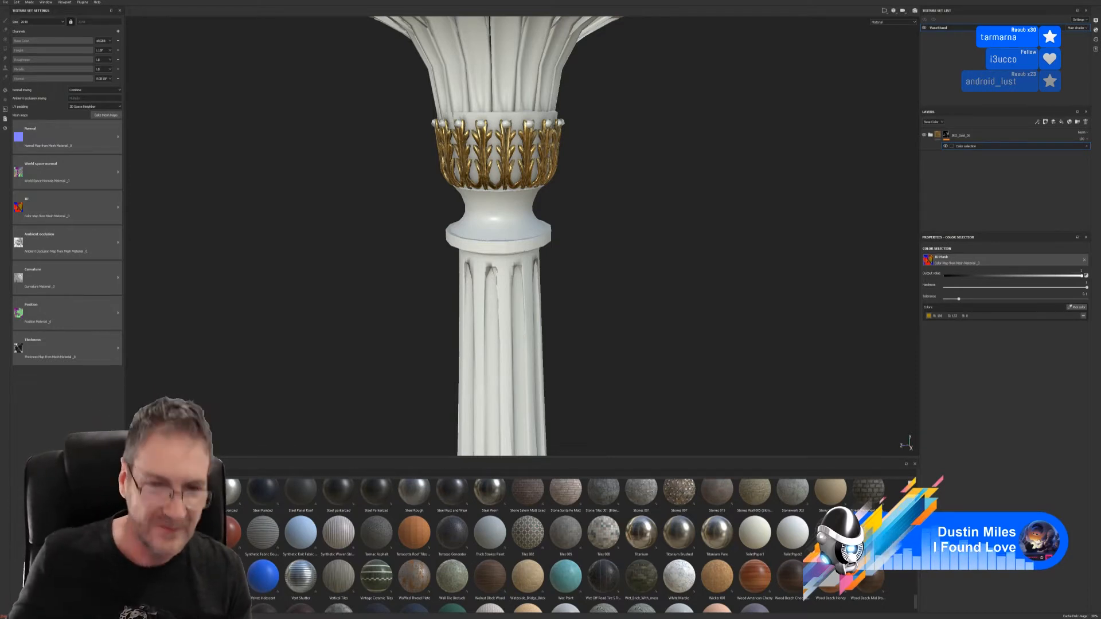
- Apply the Rusty Iron material as a fill layer above the gold folder and slightly increase its UV scale
alt+right_drag(639, 330, 344, 332)
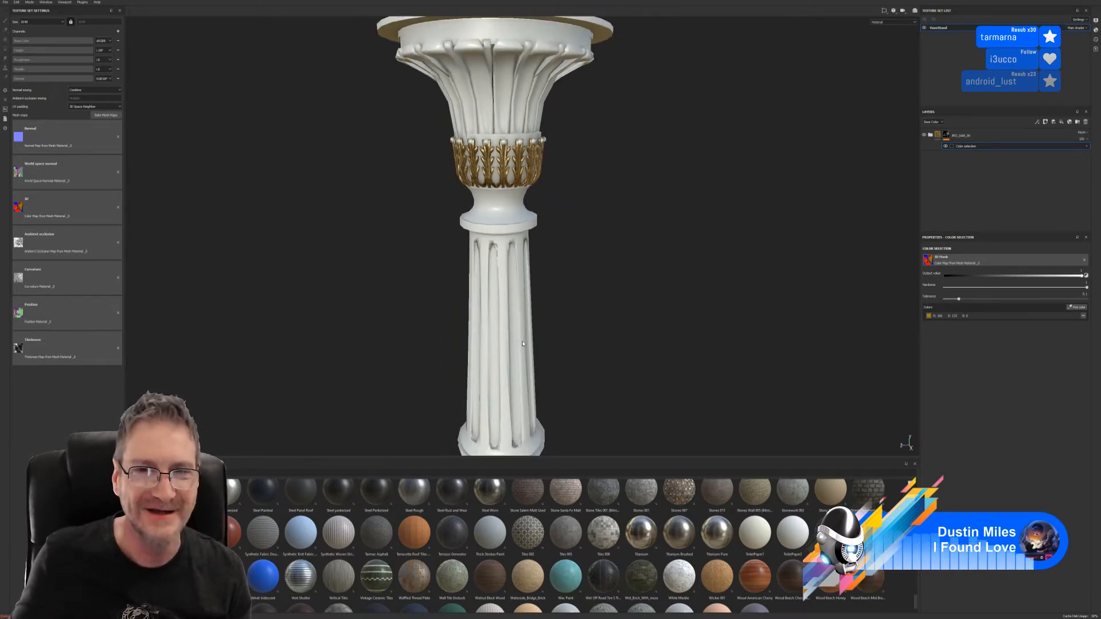
middle_drag(522, 343, 514, 261)
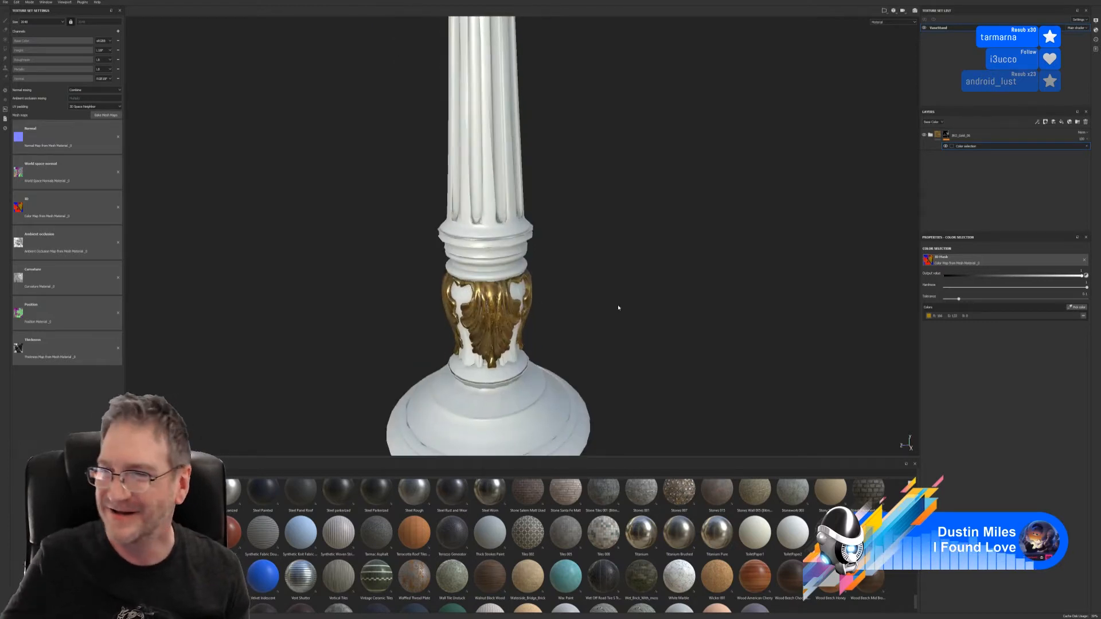
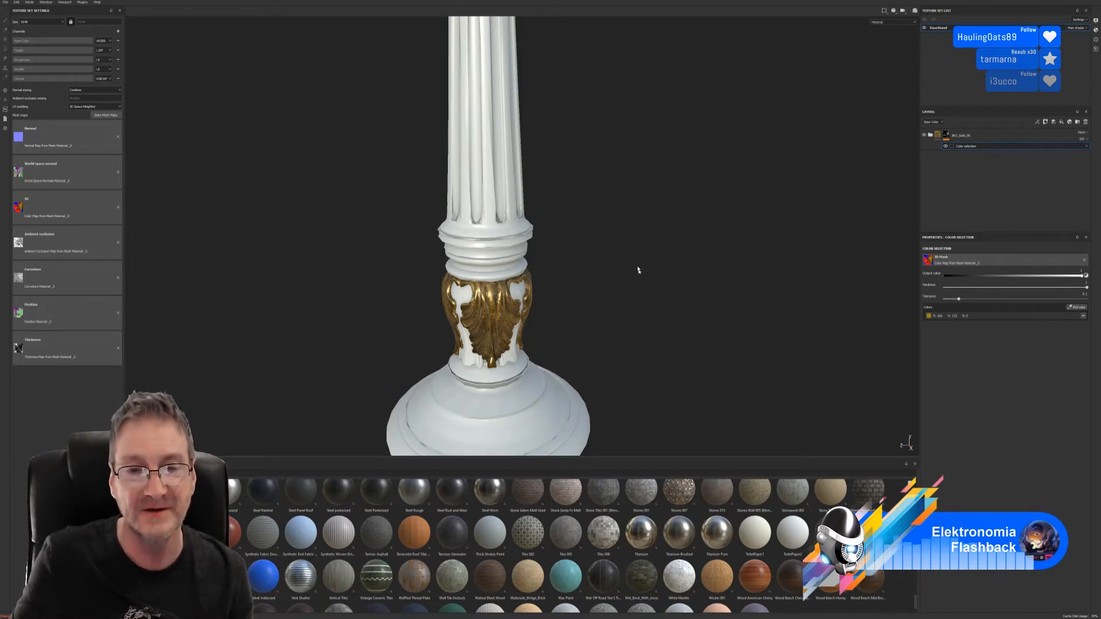
middle_drag(636, 268, 649, 154)
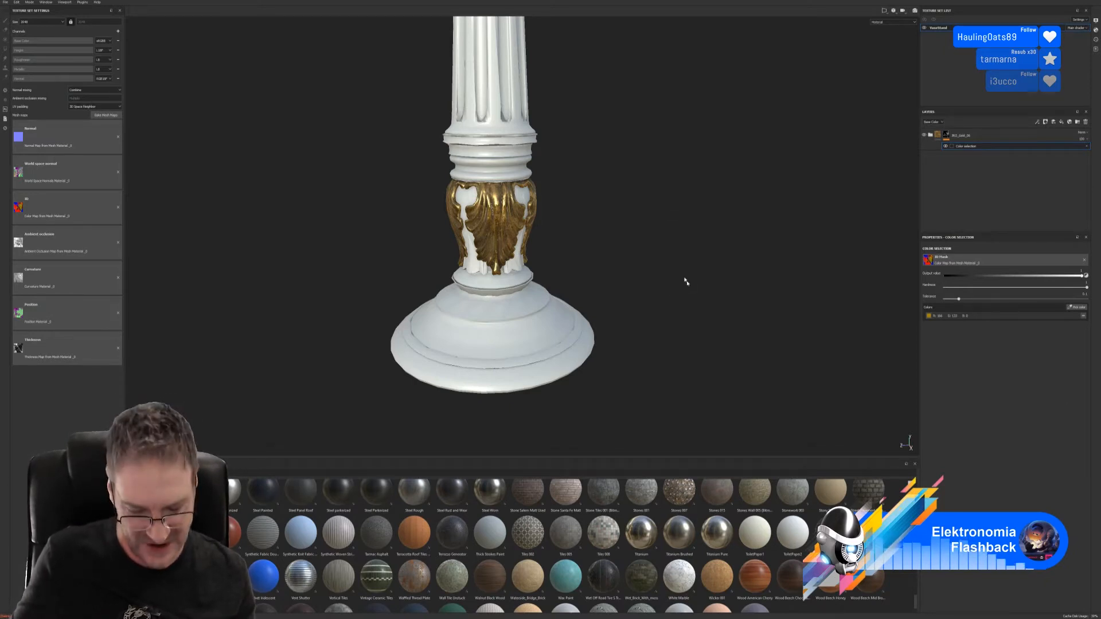
alt+drag(682, 277, 573, 364)
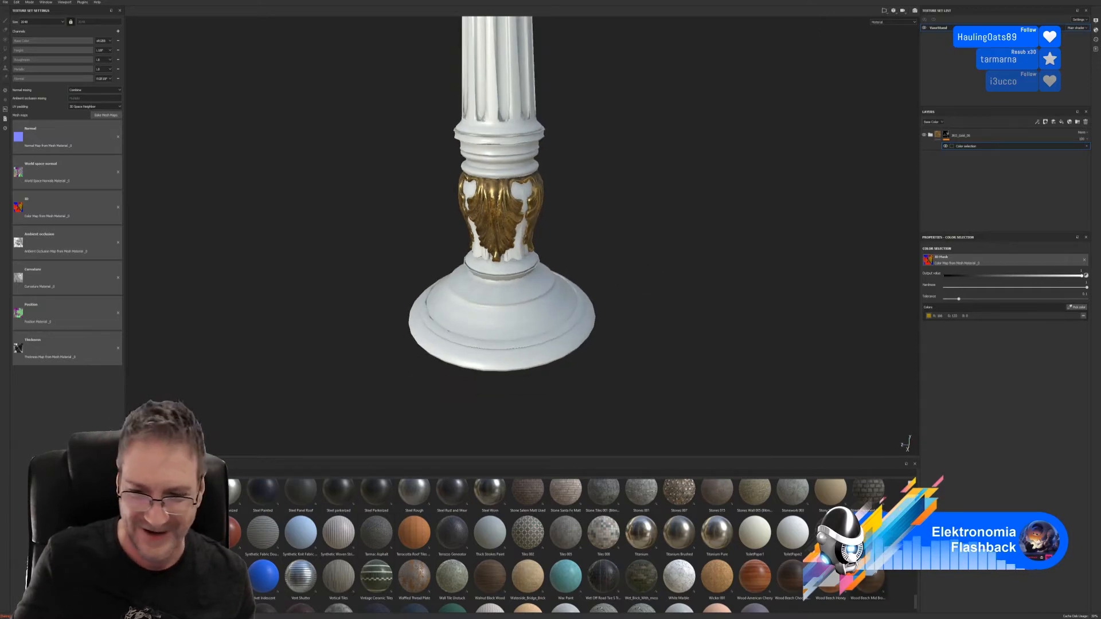
scroll(919, 608, down, 1)
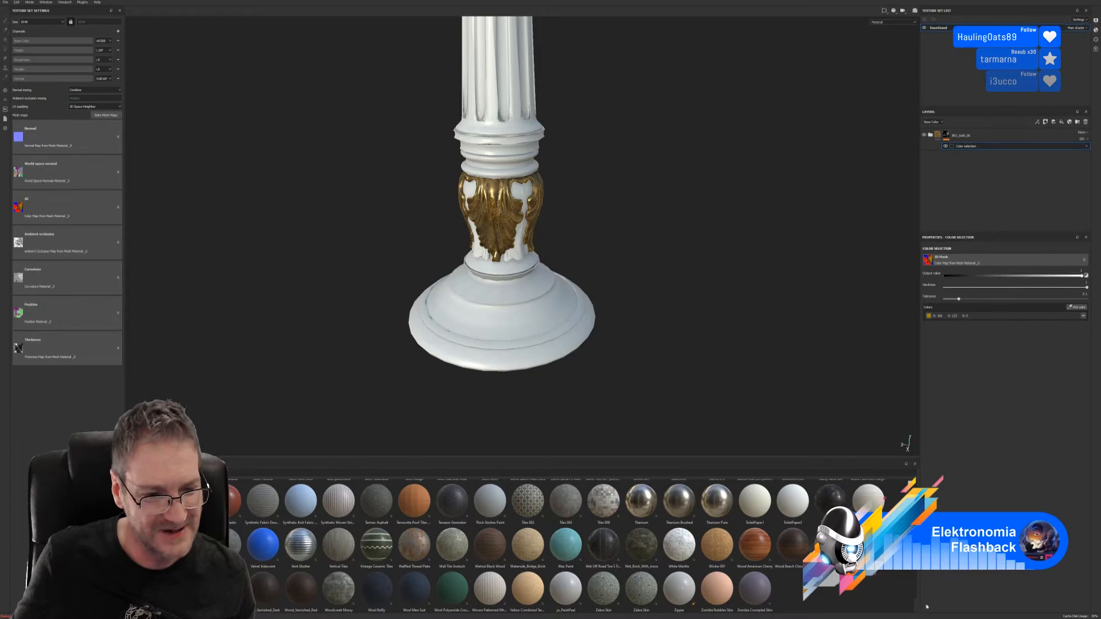
scroll(928, 596, up, 2)
scroll(928, 597, up, 1)
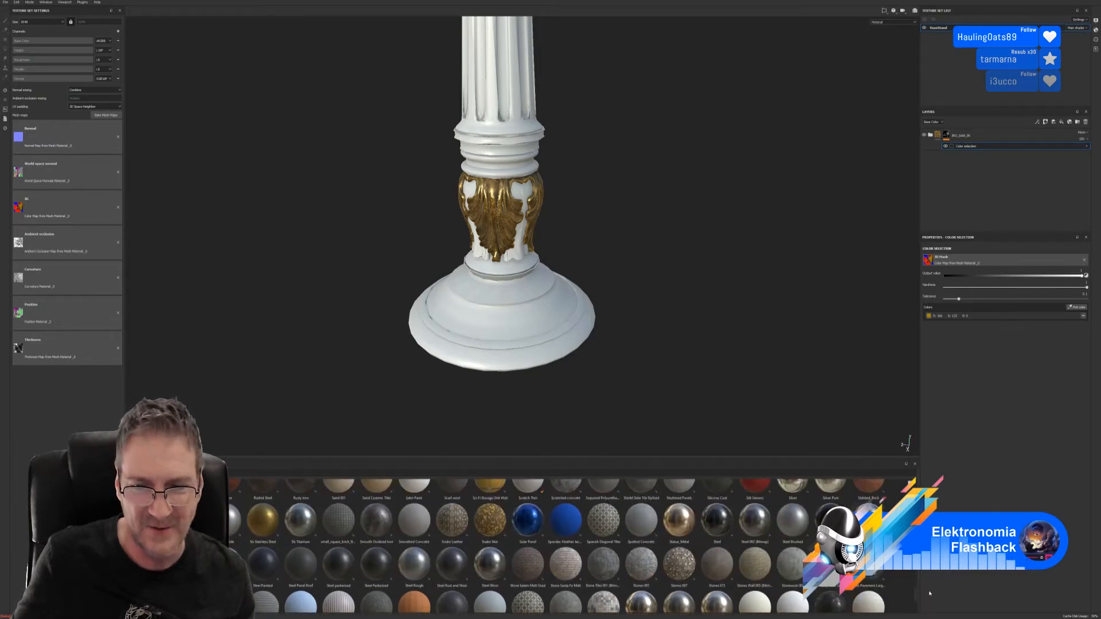
scroll(930, 589, up, 1)
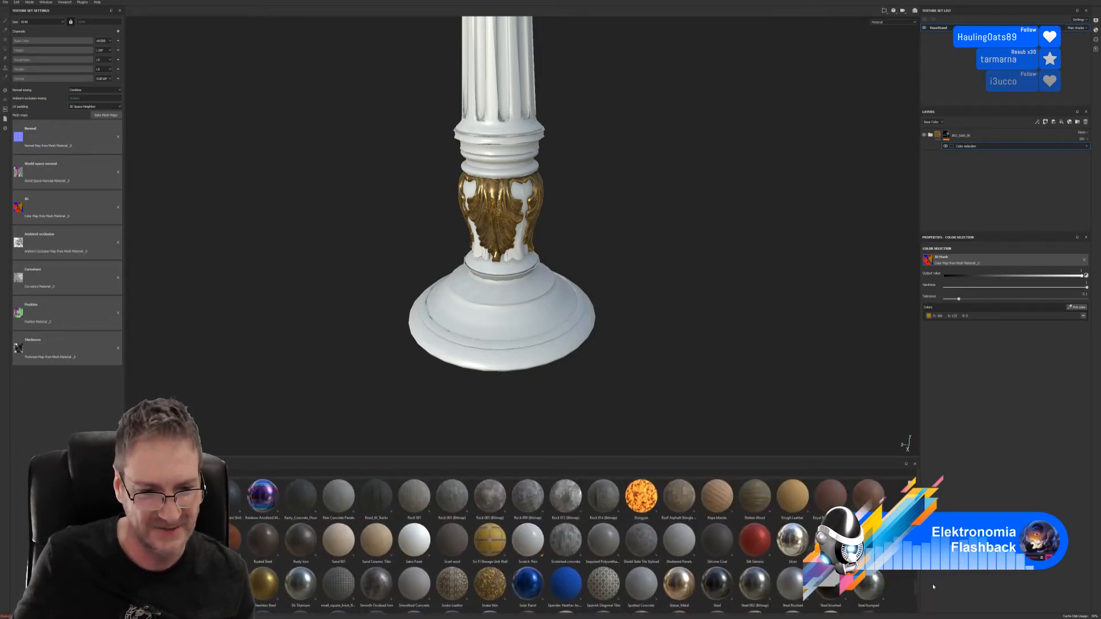
drag(300, 540, 967, 135)
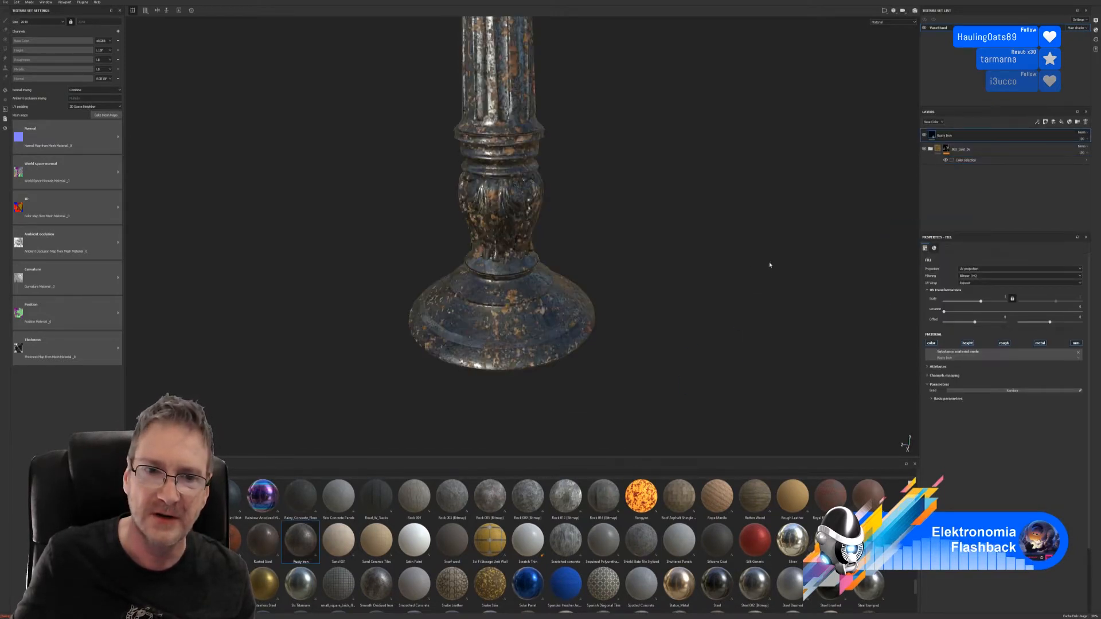
alt+middle_drag(371, 332, 388, 455)
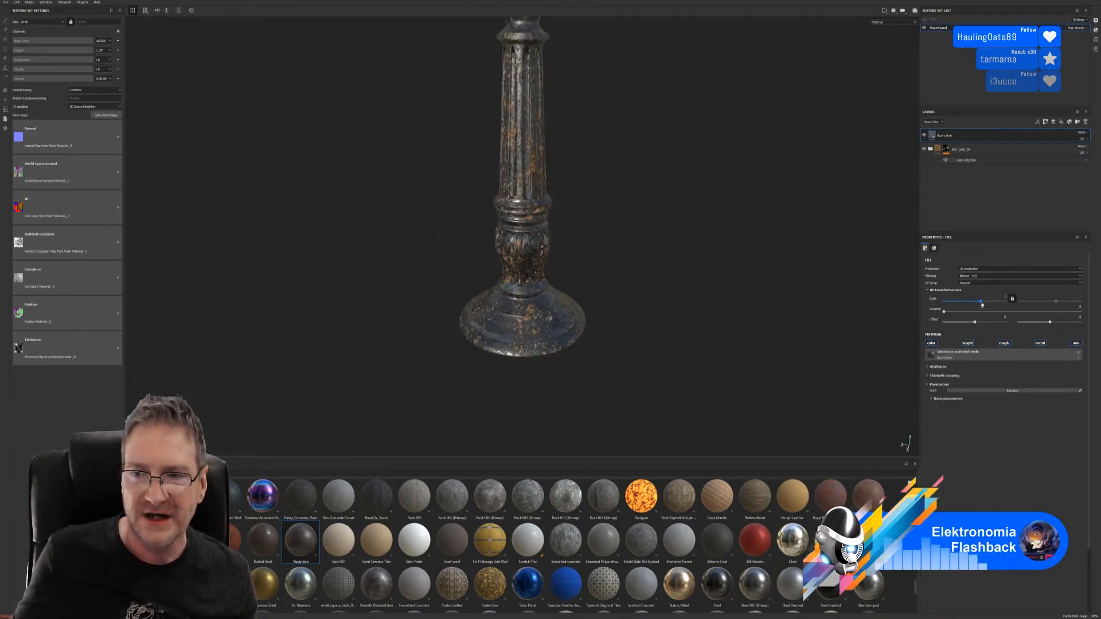
drag(981, 302, 981, 302)
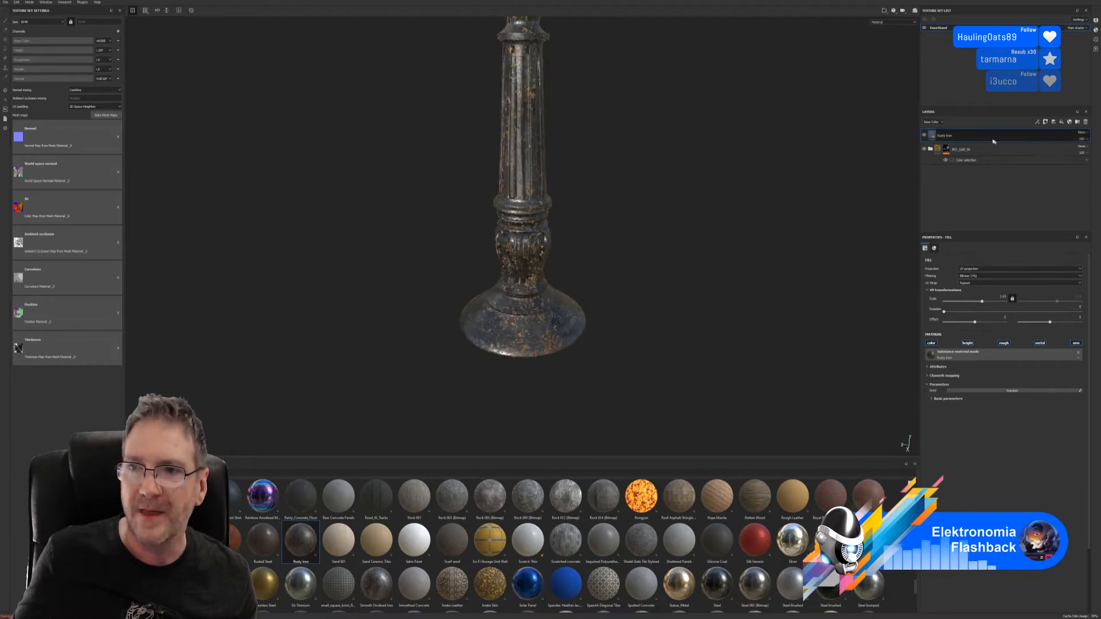
- Group the Rusty Iron fill layer and the gold folder together and name the new folder Gold1
click(973, 156)
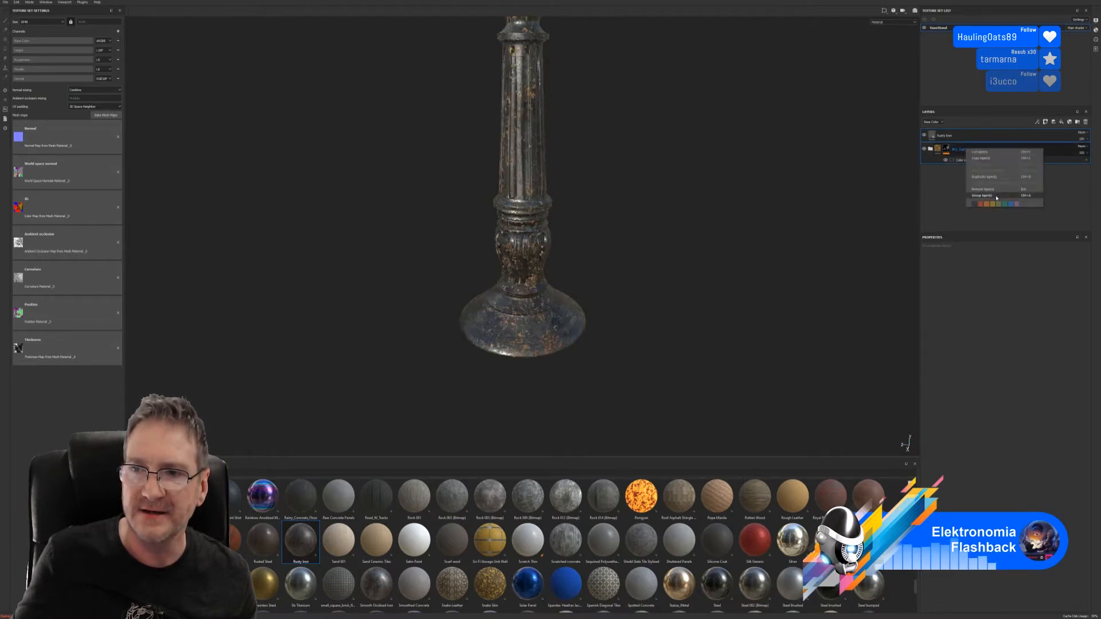
key(ctrl+g)
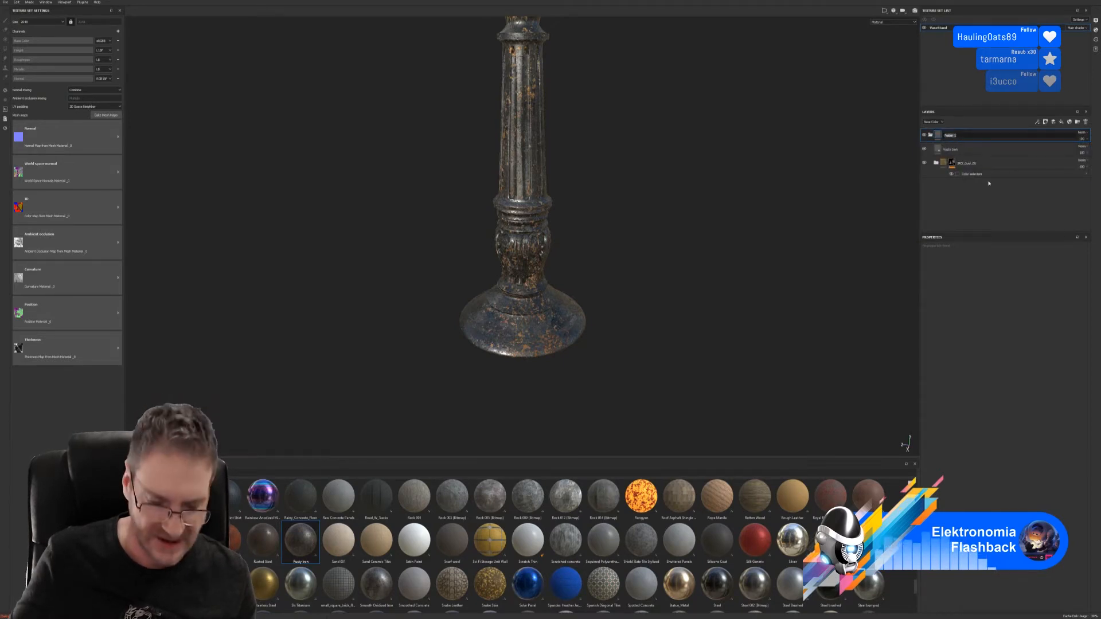
text(Gold1)
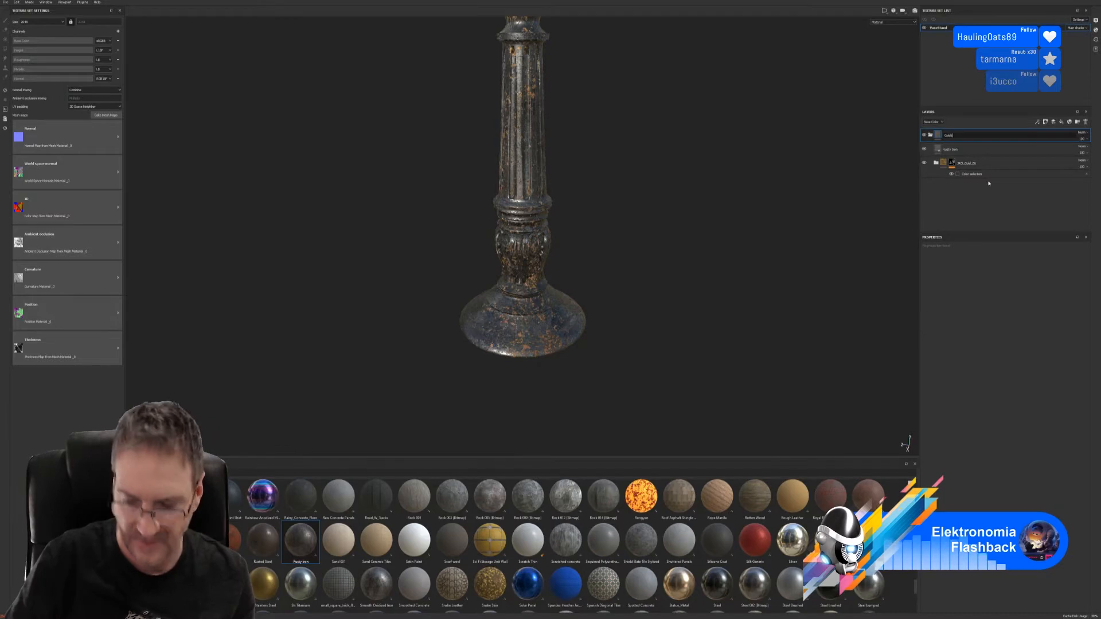
key(Return)
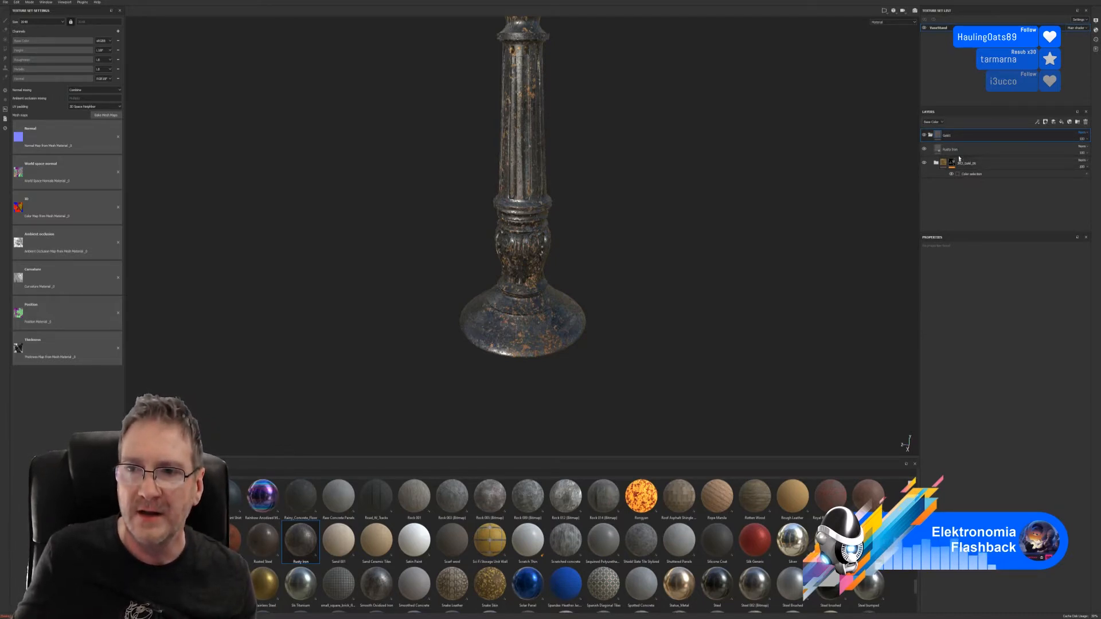
- Add a color-selection mask to the Gold1 folder and pick the ochre ID color of the lower acanthus ornaments
right_click(968, 138)
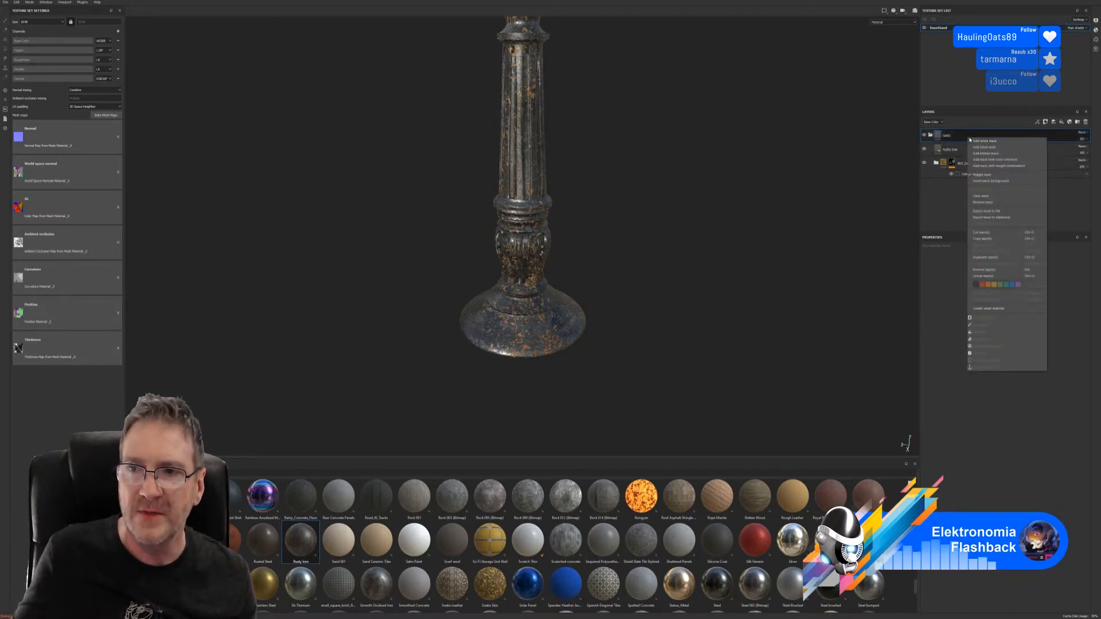
click(1014, 159)
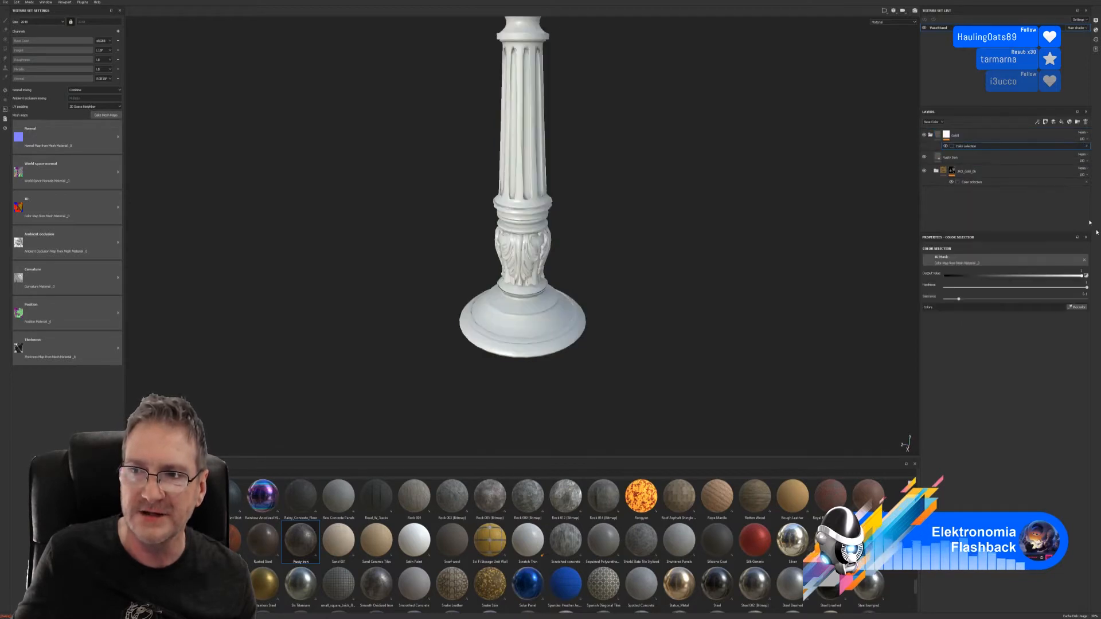
click(1076, 308)
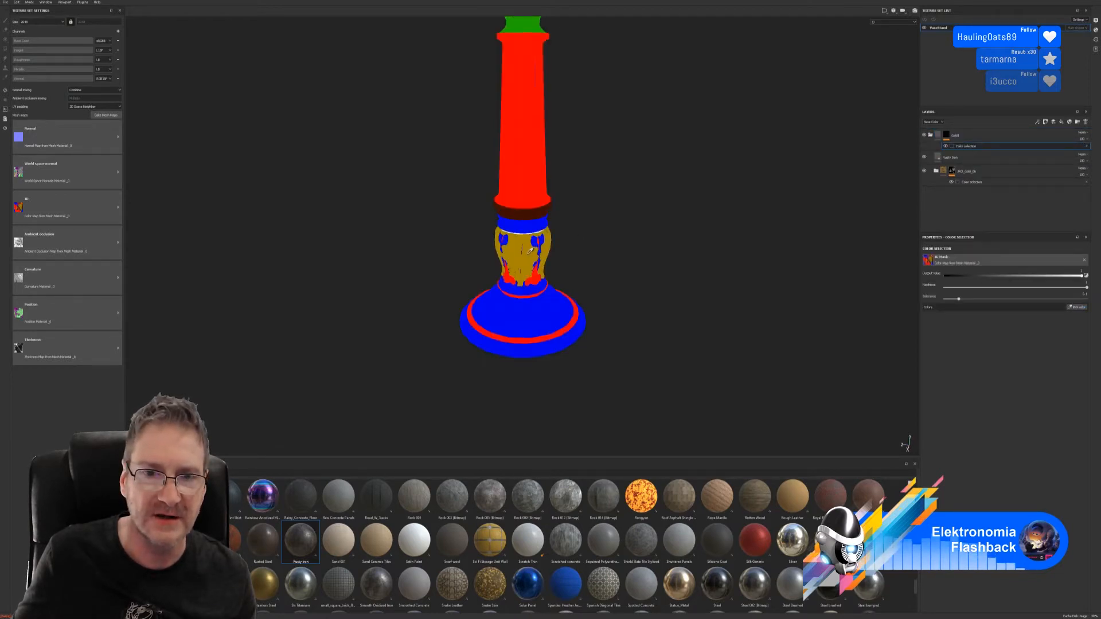
click(530, 251)
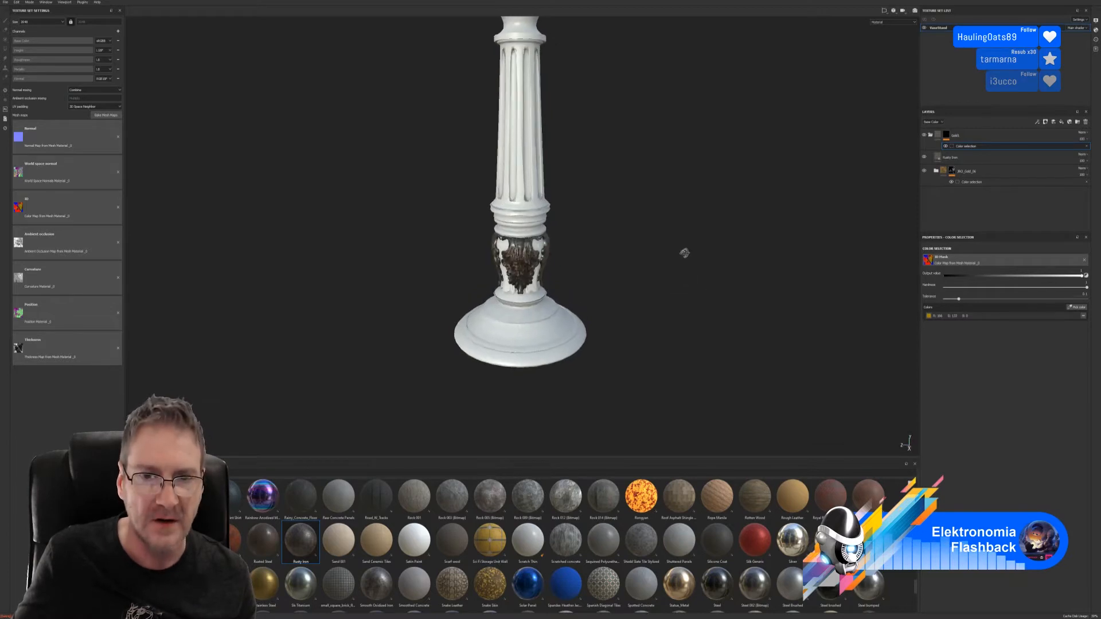
scroll(711, 285, up, 2)
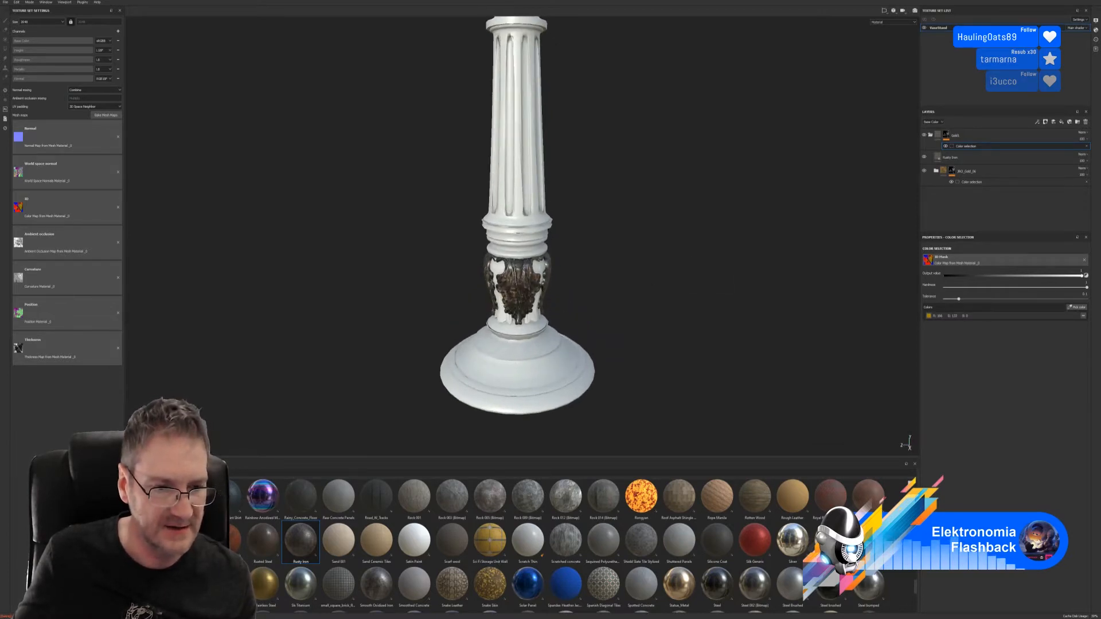
- Apply the Surface Worn smart mask to the Rusty Iron layer inside the Gold1 folder
click(146, 586)
scroll(890, 577, down, 2)
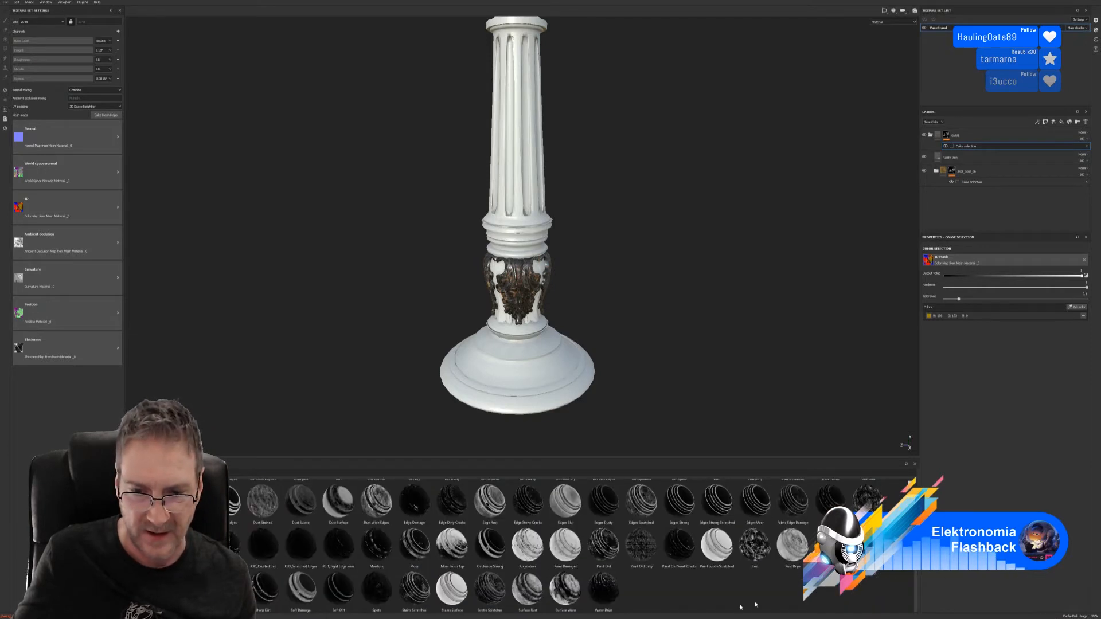
mouse_move(565, 591)
mouse_down()
mouse_move(949, 351)
mouse_move(979, 156)
mouse_move(969, 140)
mouse_move(979, 156)
mouse_up()
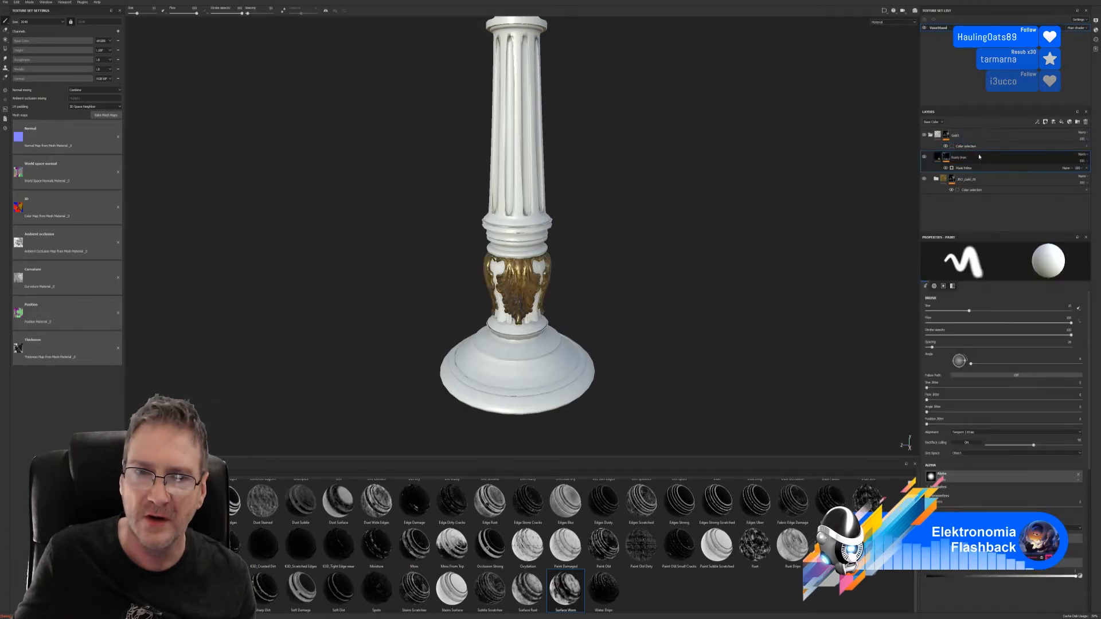
scroll(698, 350, up, 3)
alt+middle_drag(563, 378, 581, 206)
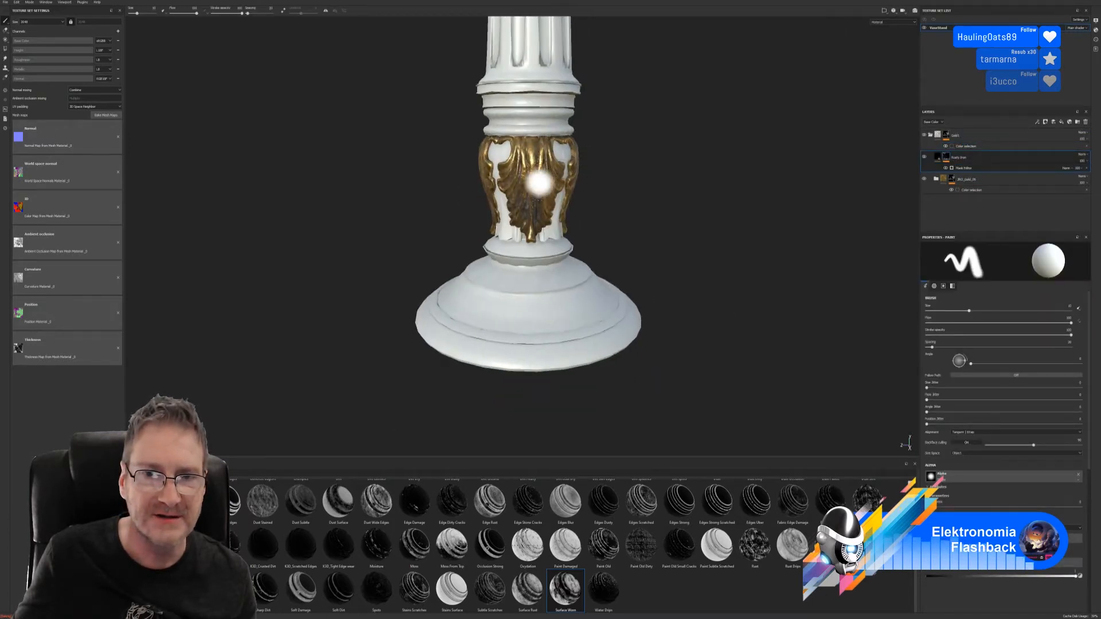
alt+right_drag(539, 183, 697, 205)
alt+drag(665, 219, 658, 209)
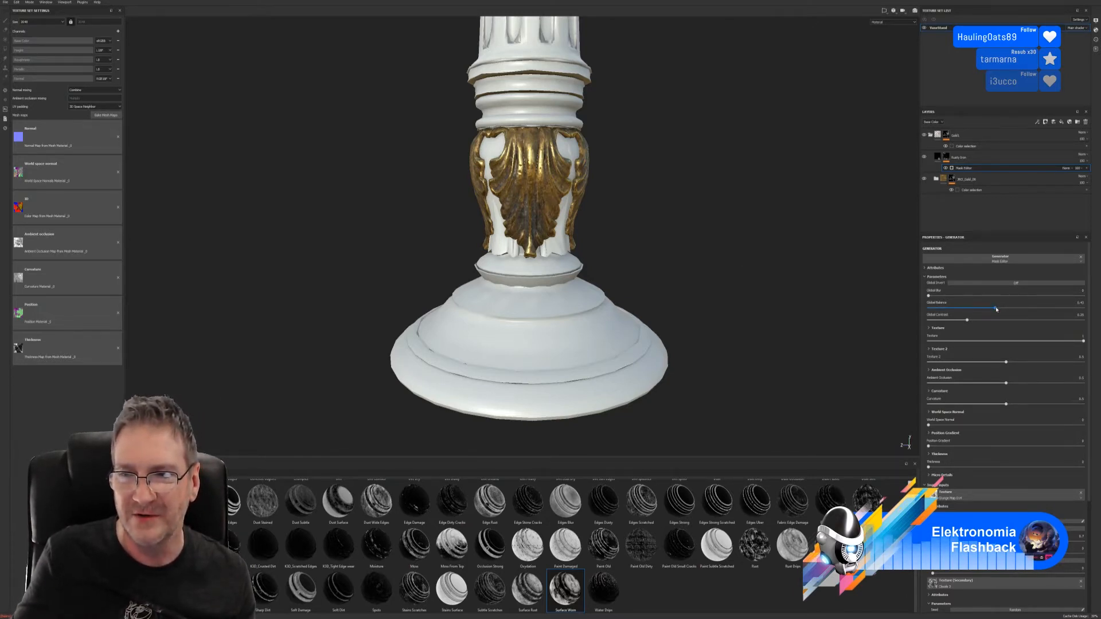
- Set the Rusty Iron mask generator's global balance to about 0.72, global contrast to about 0.39 and Texture 2 to about 0.88
drag(996, 309, 1038, 314)
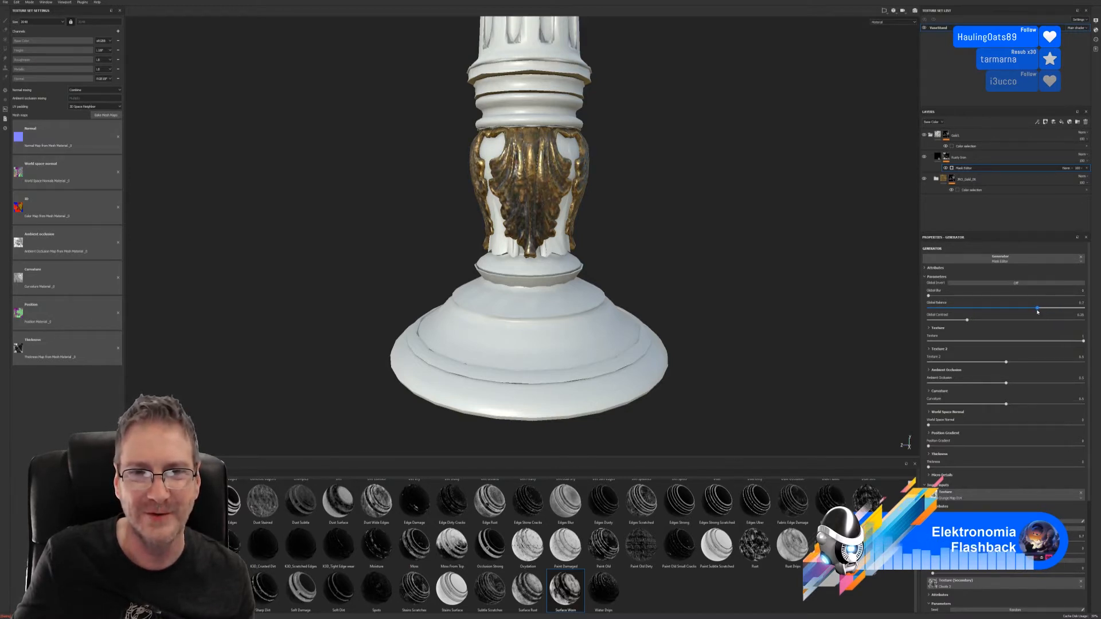
drag(1037, 311, 1045, 313)
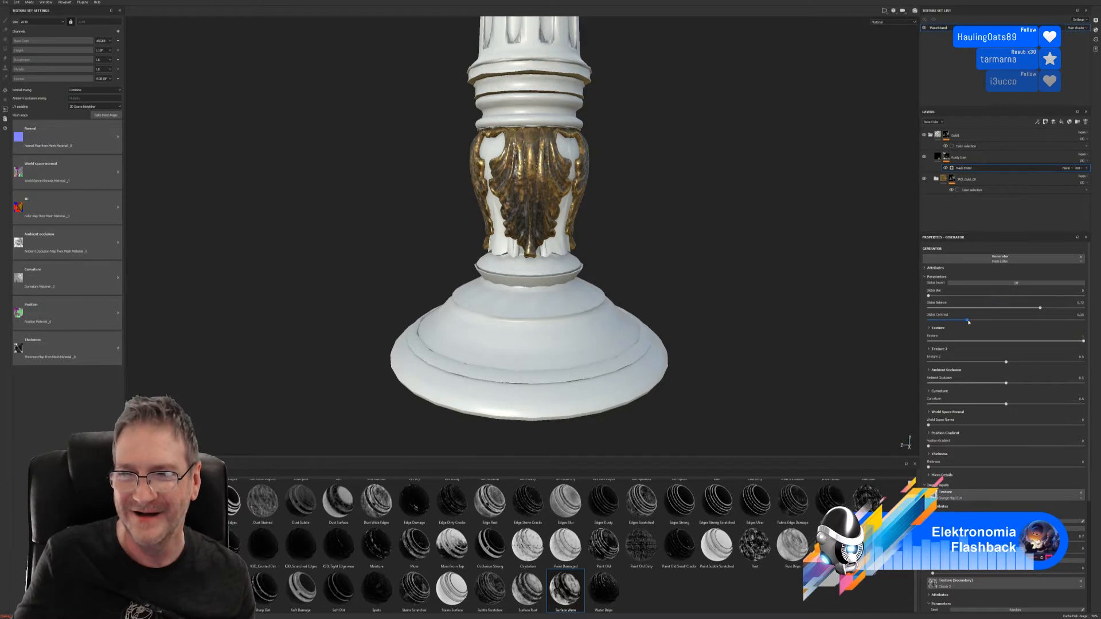
drag(969, 322, 1070, 300)
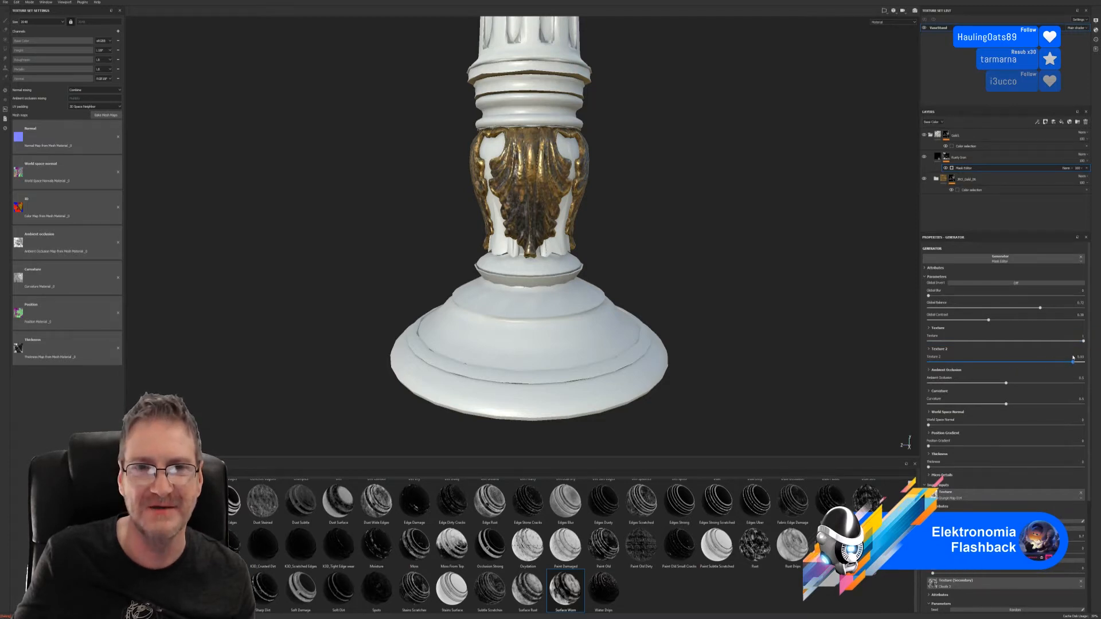
drag(968, 358, 1072, 362)
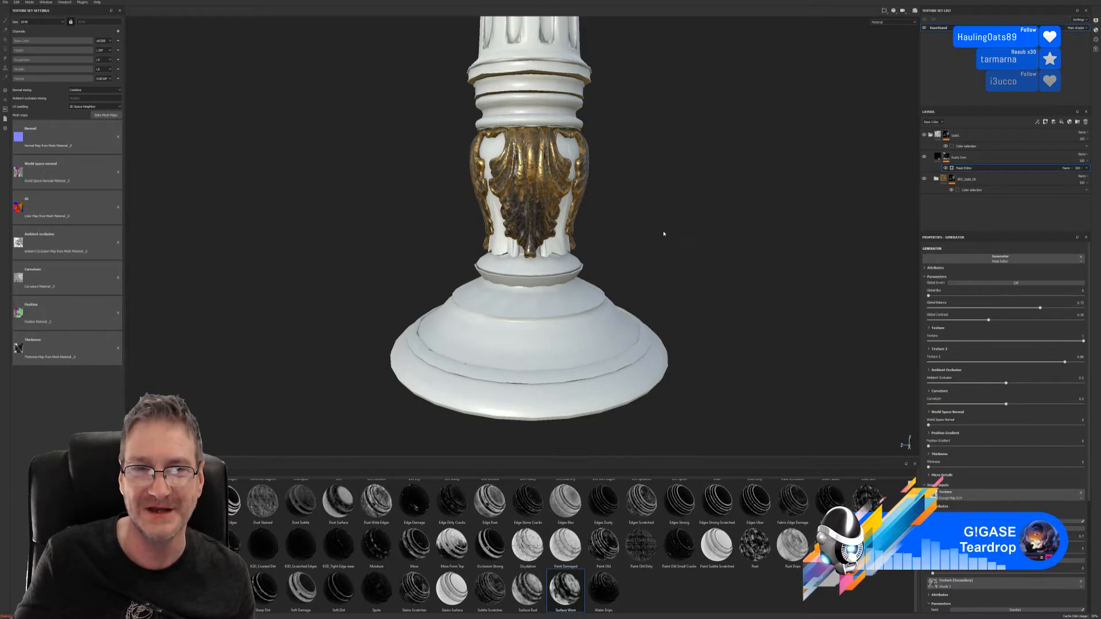
- Examine the worn gold on the lower acanthus ornaments and the upper collar leaves from several angles and distances
alt+drag(664, 233, 536, 238)
alt+right_drag(673, 212, 313, 247)
alt+drag(312, 247, 261, 238)
alt+right_drag(516, 253, 750, 263)
alt+drag(750, 263, 631, 252)
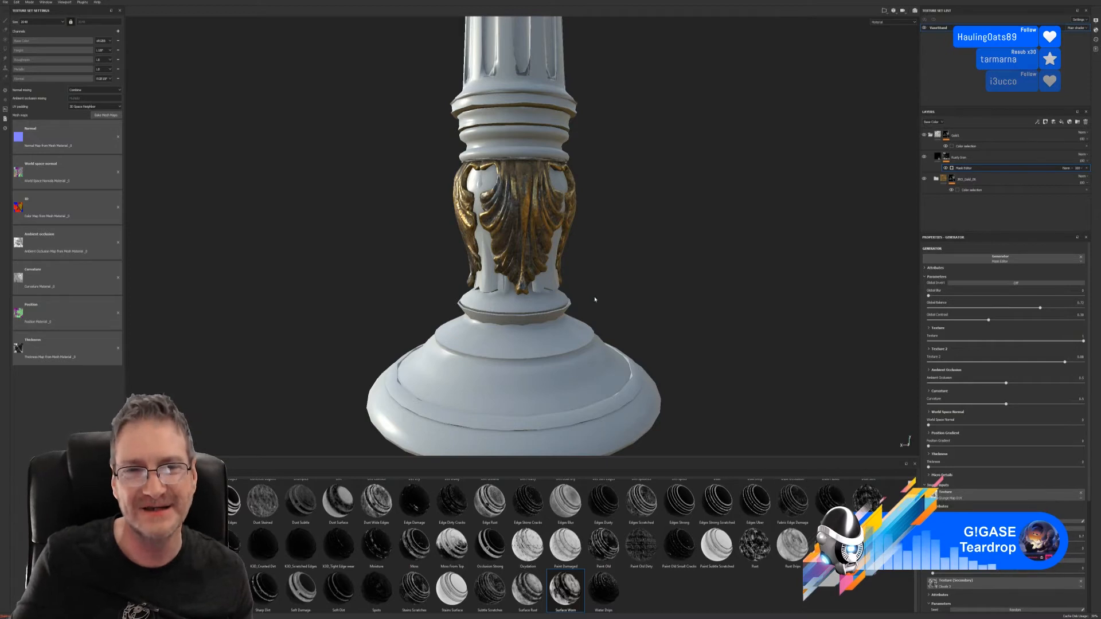
mouse_move(634, 251)
alt+mouse_down()
mouse_move(597, 263)
mouse_move(609, 243)
mouse_move(304, 226)
mouse_move(627, 233)
alt+mouse_up()
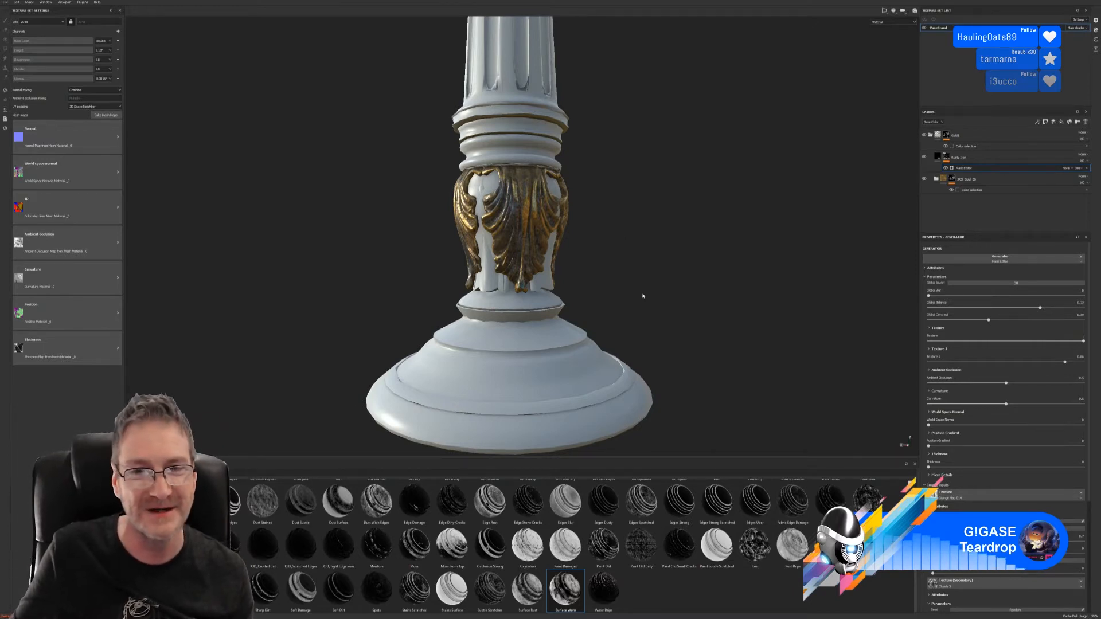
alt+right_drag(641, 296, 457, 276)
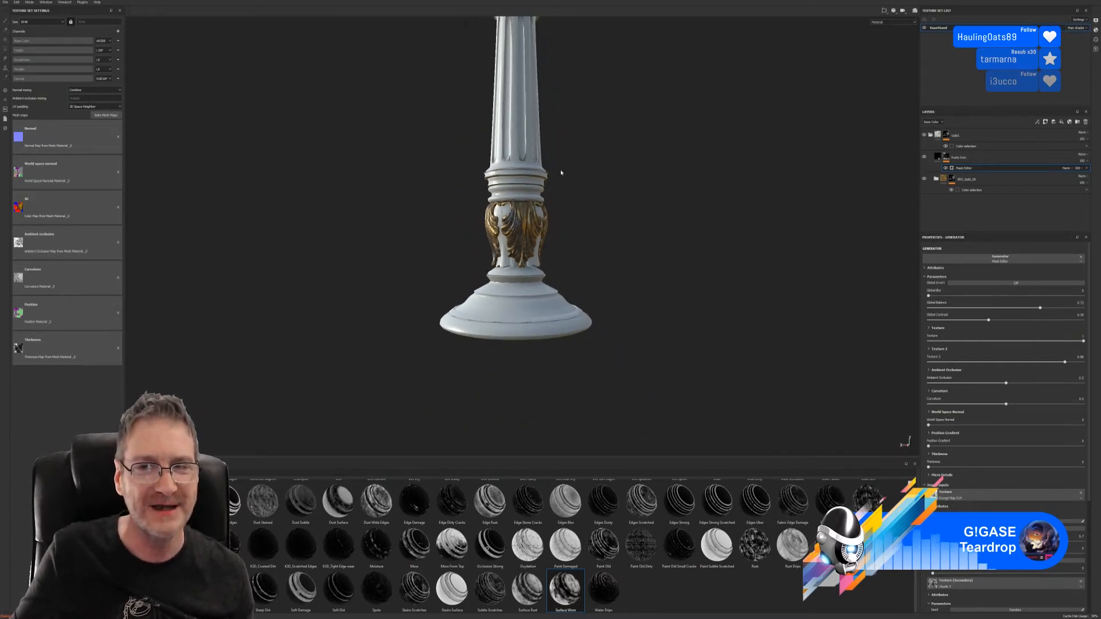
alt+middle_drag(560, 172, 540, 408)
alt+right_drag(790, 213, 337, 213)
alt+drag(336, 213, 680, 240)
alt+right_drag(680, 240, 223, 270)
alt+middle_drag(542, 281, 582, 164)
alt+drag(582, 172, 586, 202)
alt+middle_drag(577, 226, 577, 198)
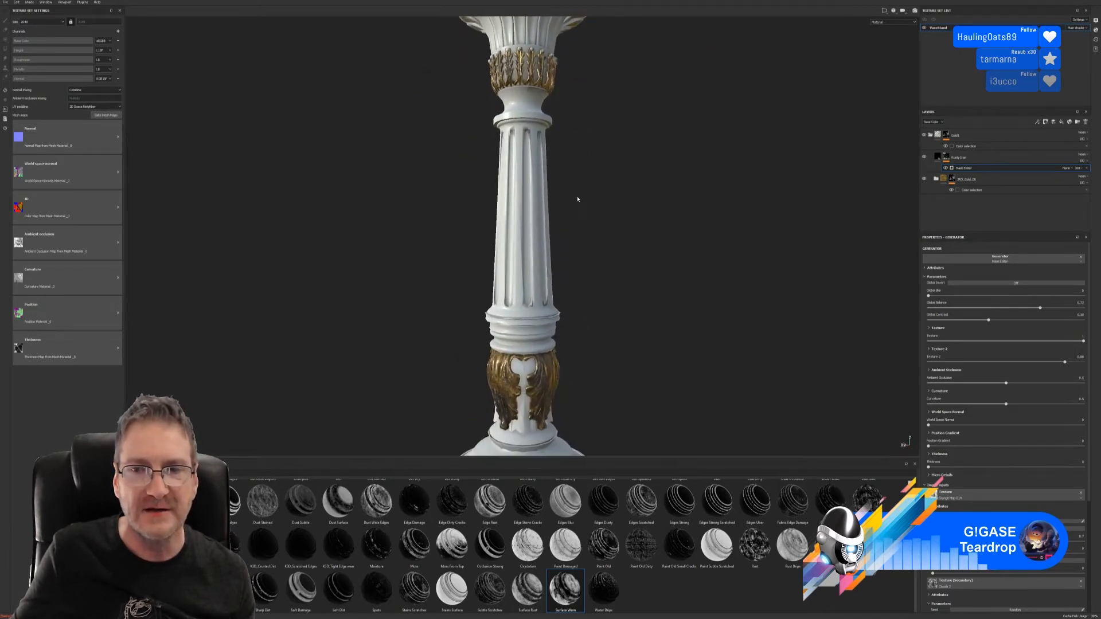
- Collapse the Gold1 folder and apply the dark greenish Gold_03 smart material to the stand above it
click(930, 135)
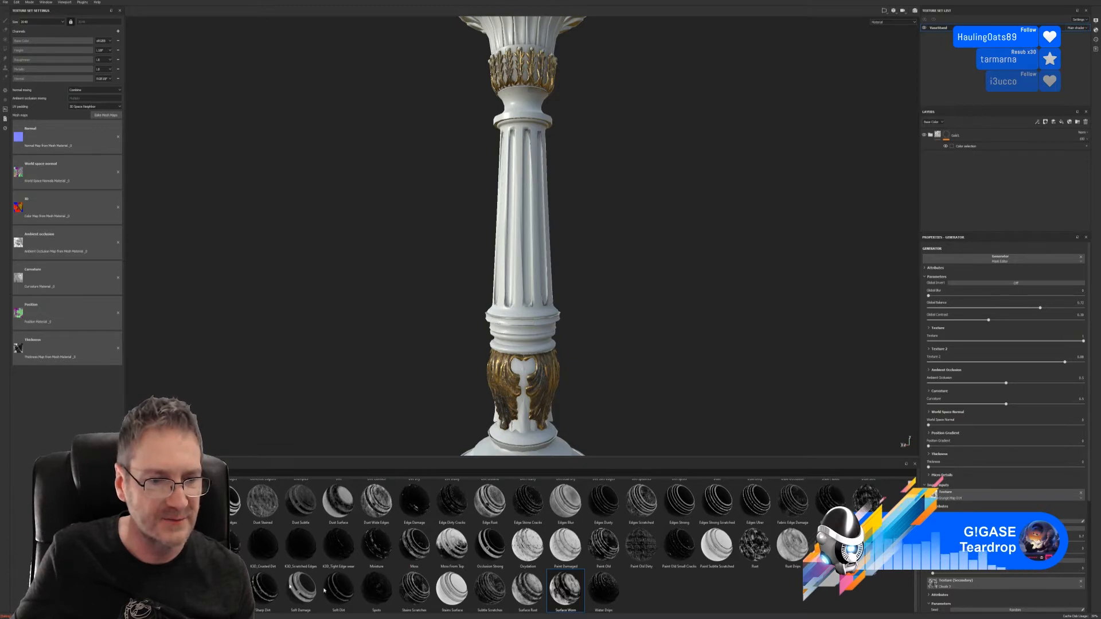
click(142, 584)
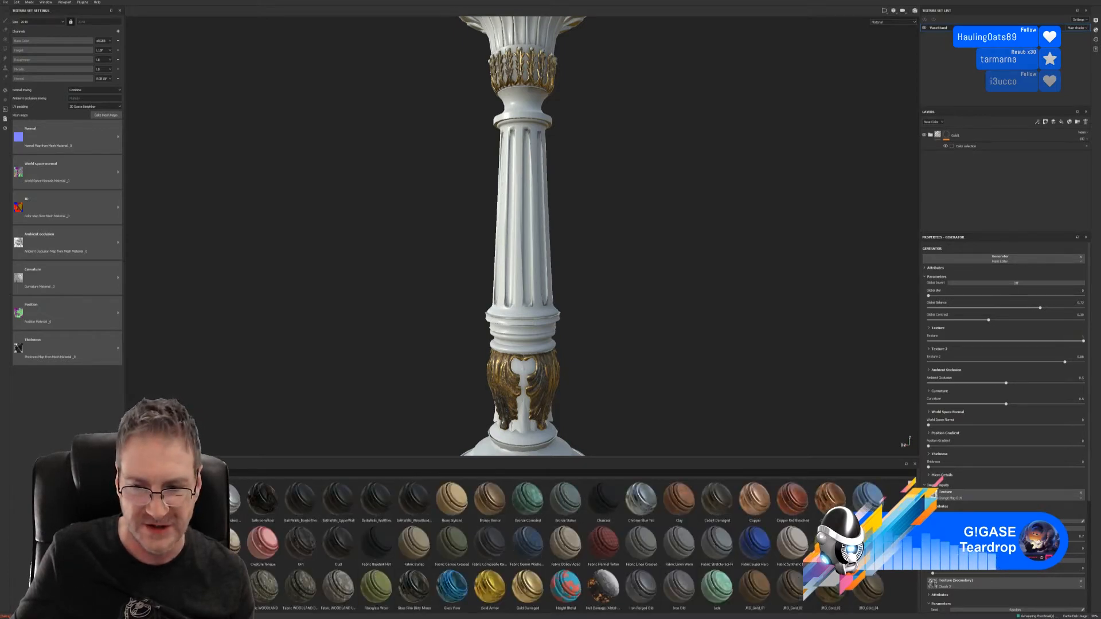
alt+middle_drag(648, 269, 637, 362)
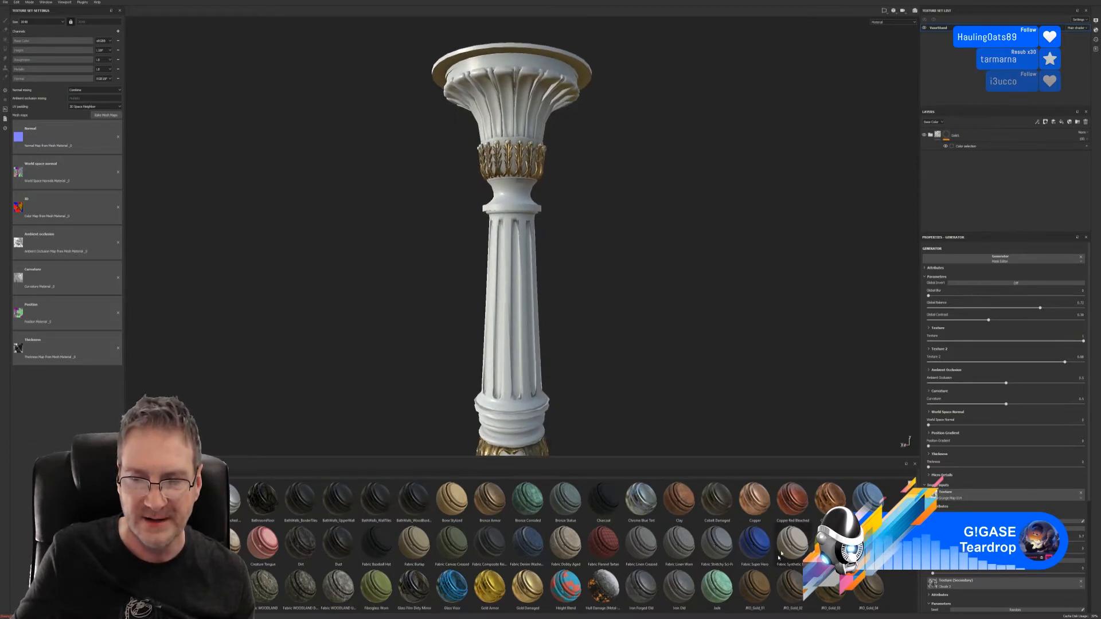
drag(830, 588, 556, 104)
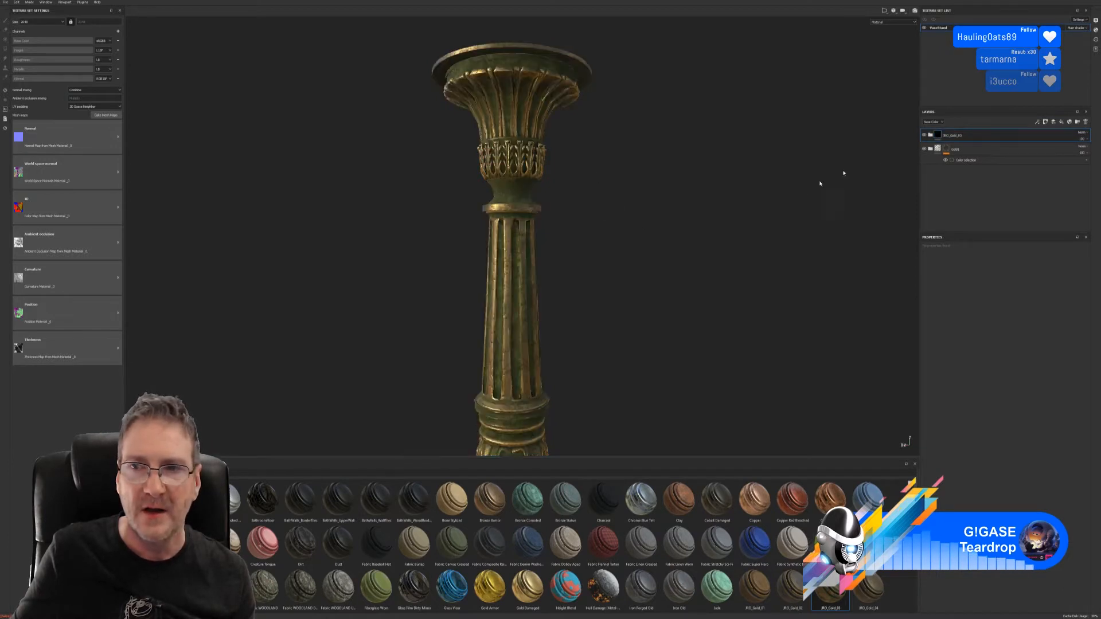
- Mask the new Gold_03 folder by color selection, picking the dark brown ID color of the flared capital
double_click(966, 138)
right_click(966, 137)
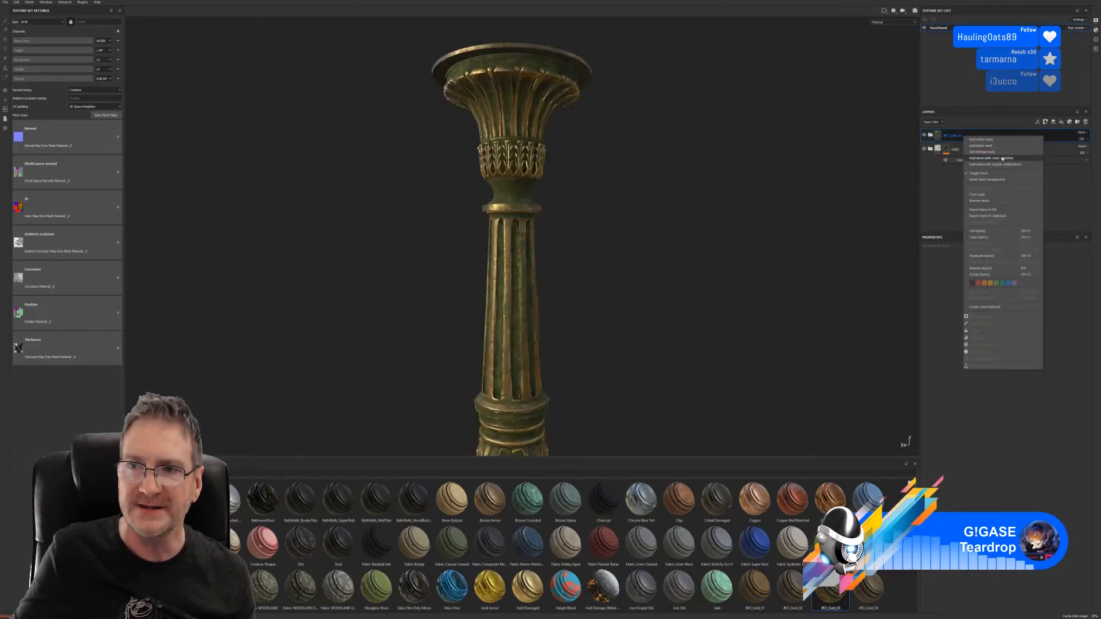
click(999, 158)
click(1081, 308)
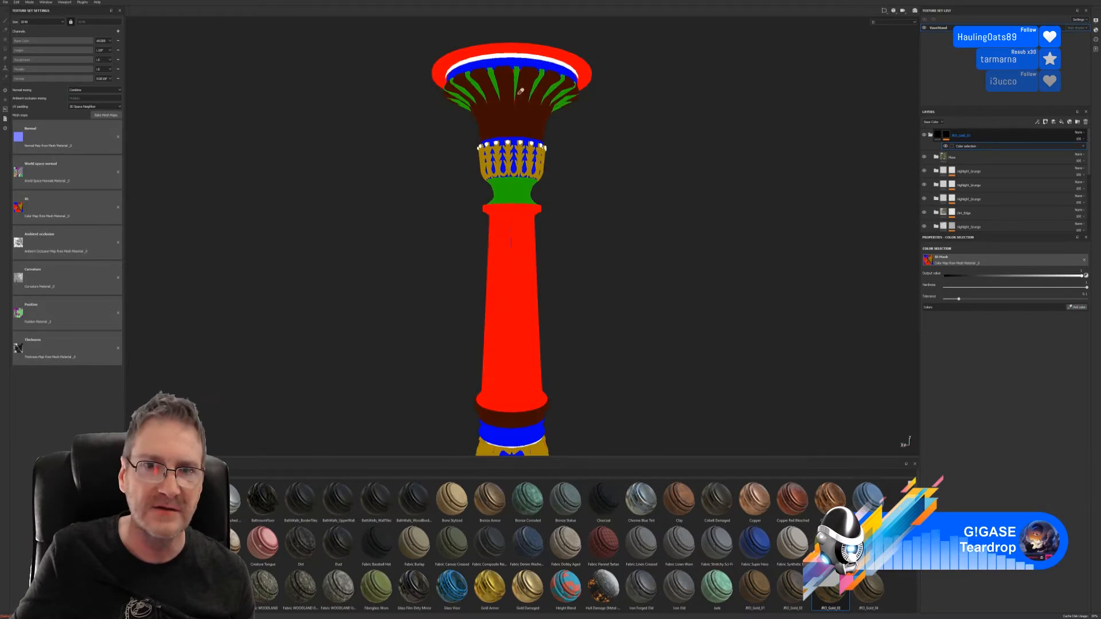
click(521, 112)
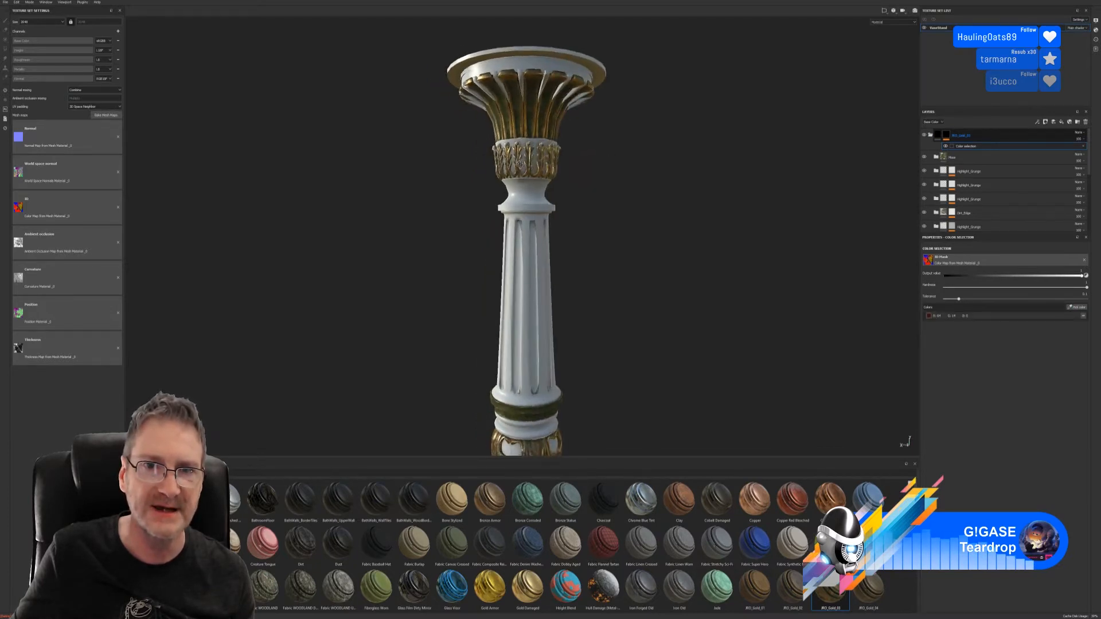
- Examine the greenish gold on the ring below the fluted shaft and on the flared capital from several angles
middle_drag(518, 165, 514, 51)
scroll(514, 339, up, 2)
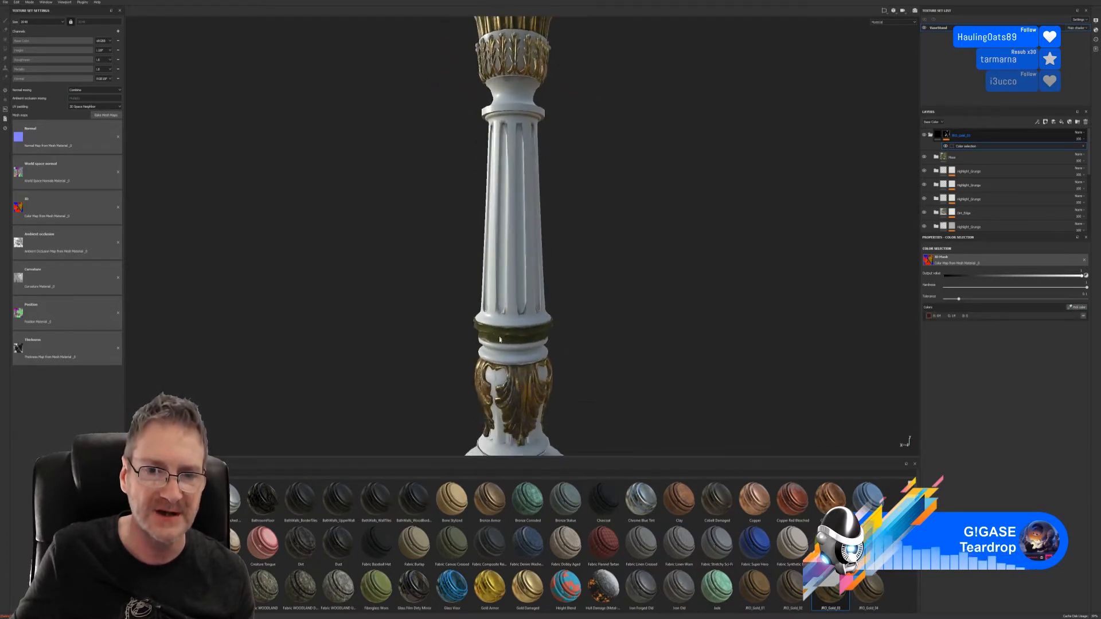
alt+right_drag(499, 339, 337, 351)
alt+middle_drag(466, 183, 454, 287)
alt+right_drag(454, 269, 767, 248)
alt+middle_drag(548, 155, 549, 371)
alt+drag(548, 371, 503, 279)
alt+right_drag(503, 281, 741, 287)
alt+middle_drag(542, 295, 545, 258)
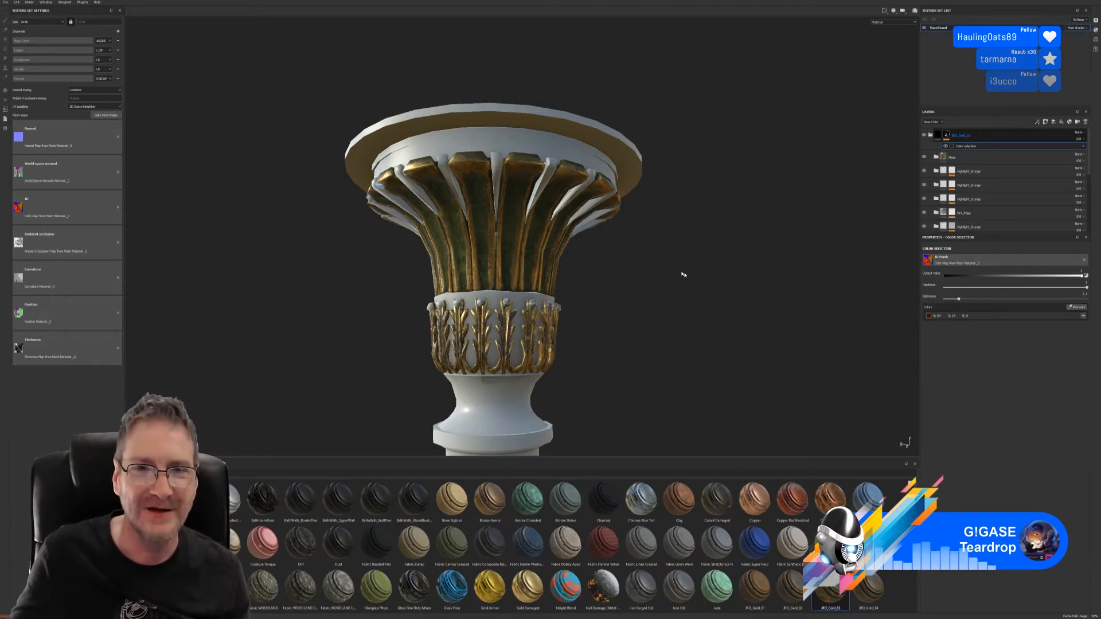
alt+drag(683, 275, 661, 276)
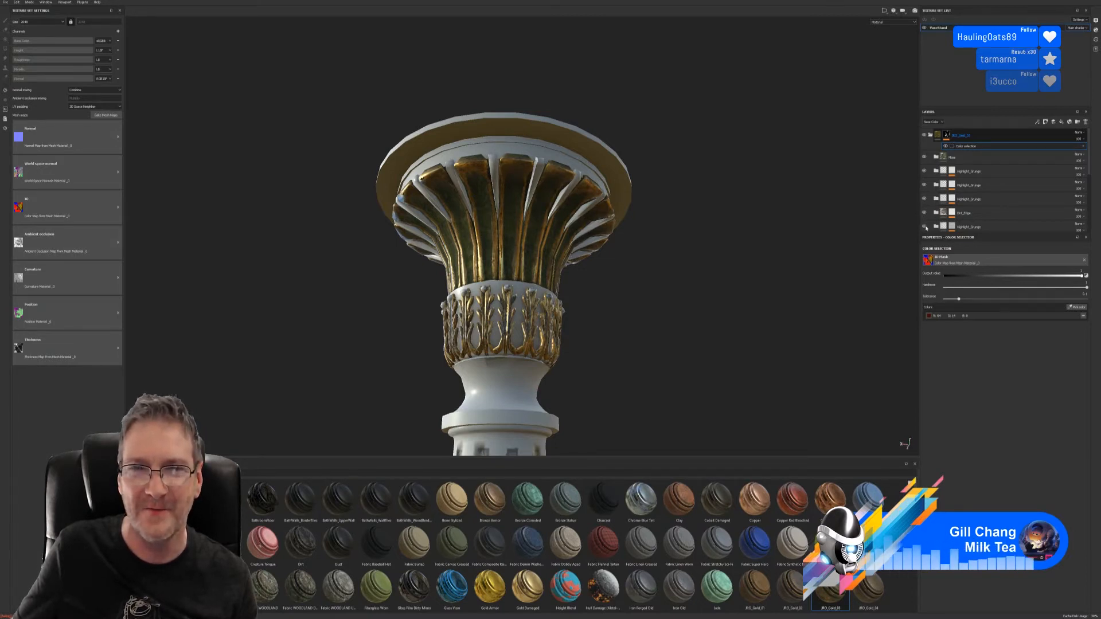
- Look through the Gold_03 folder's sublayers, switching the edge highlight layer's visibility off and on to check its effect
scroll(960, 208, down, 3)
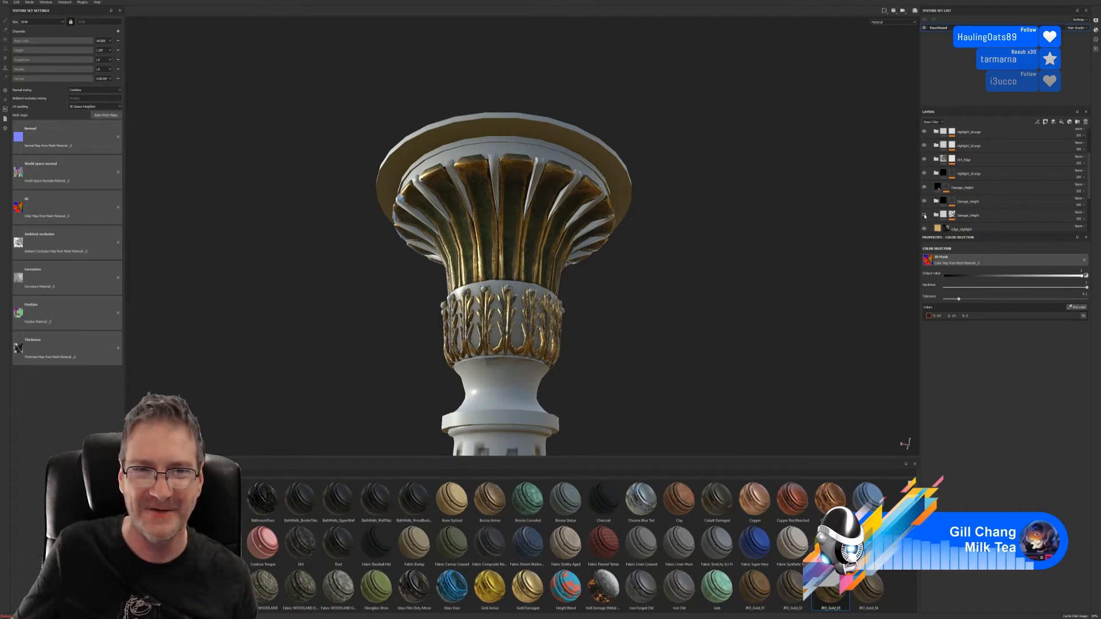
click(969, 215)
scroll(968, 215, down, 2)
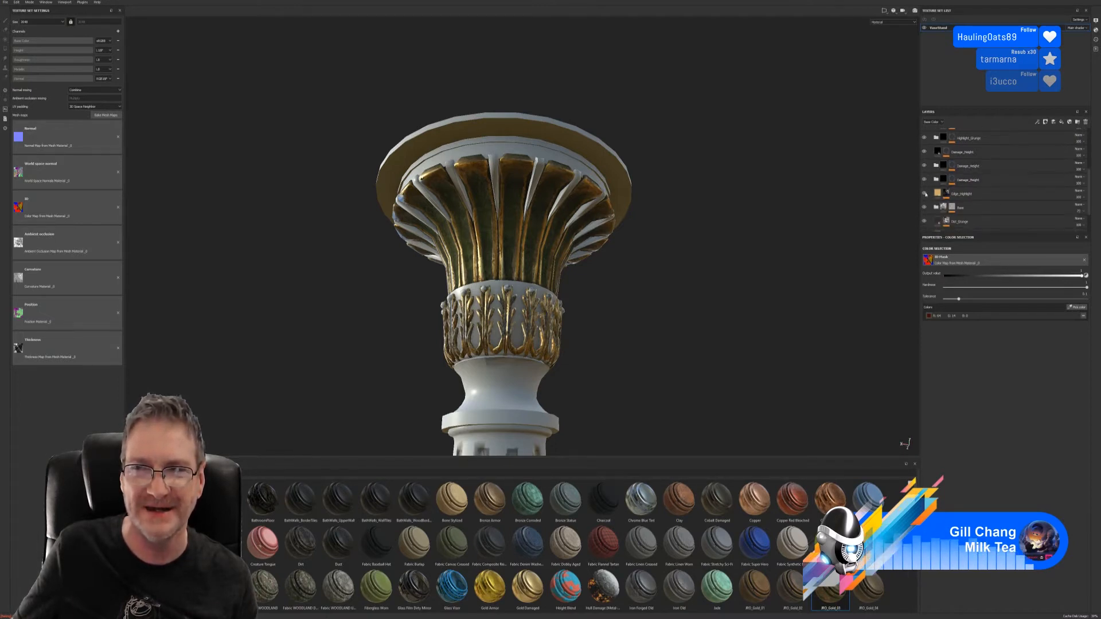
click(924, 194)
click(924, 194)
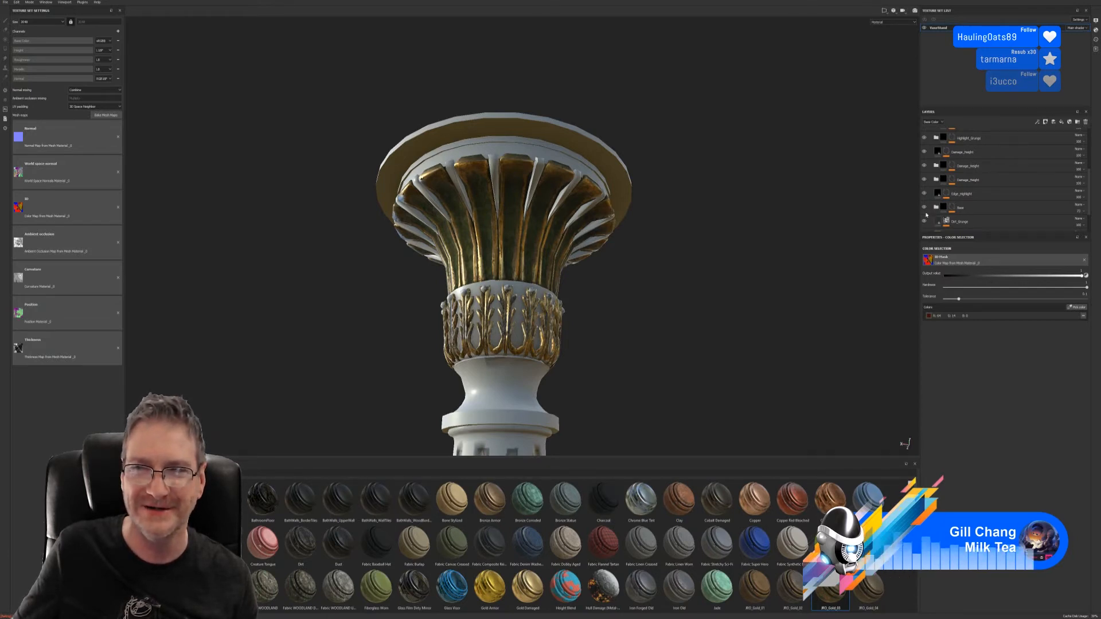
click(943, 209)
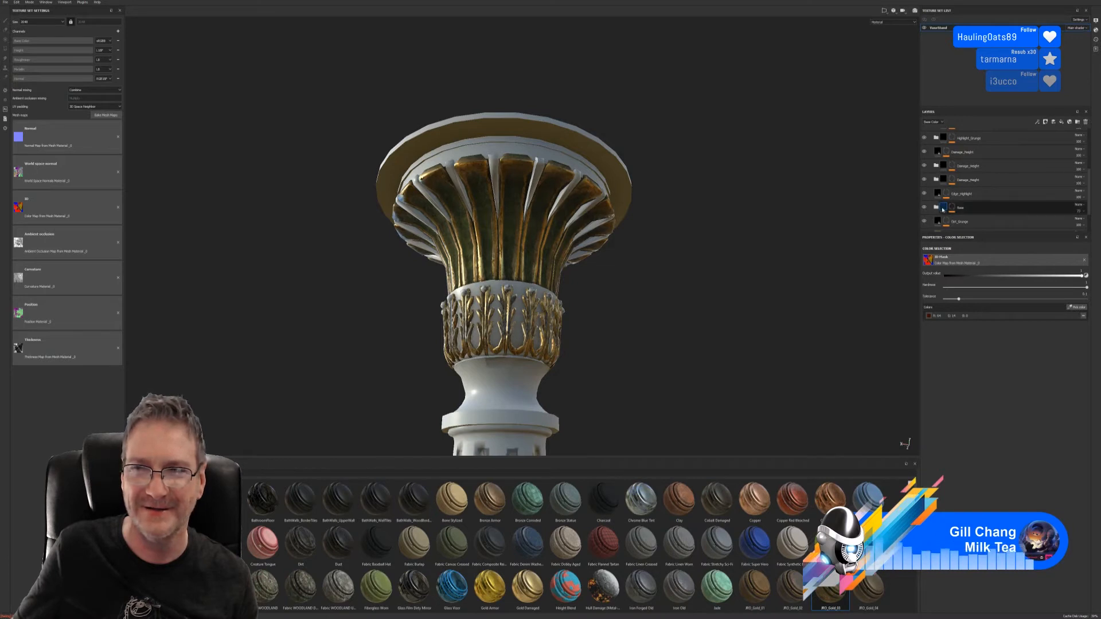
- Switch the visibility of the bottom Base layer in the Gold_03 folder repeatedly to compare the capital, and select the Gold1 folder's mask
scroll(926, 206, down, 2)
click(924, 200)
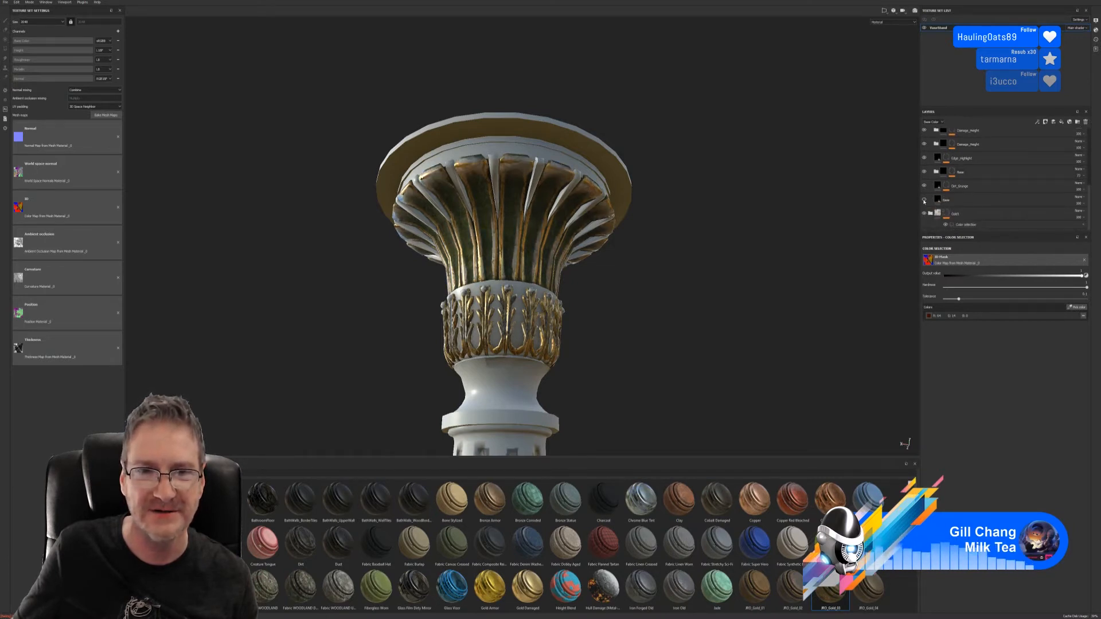
click(923, 200)
click(923, 200)
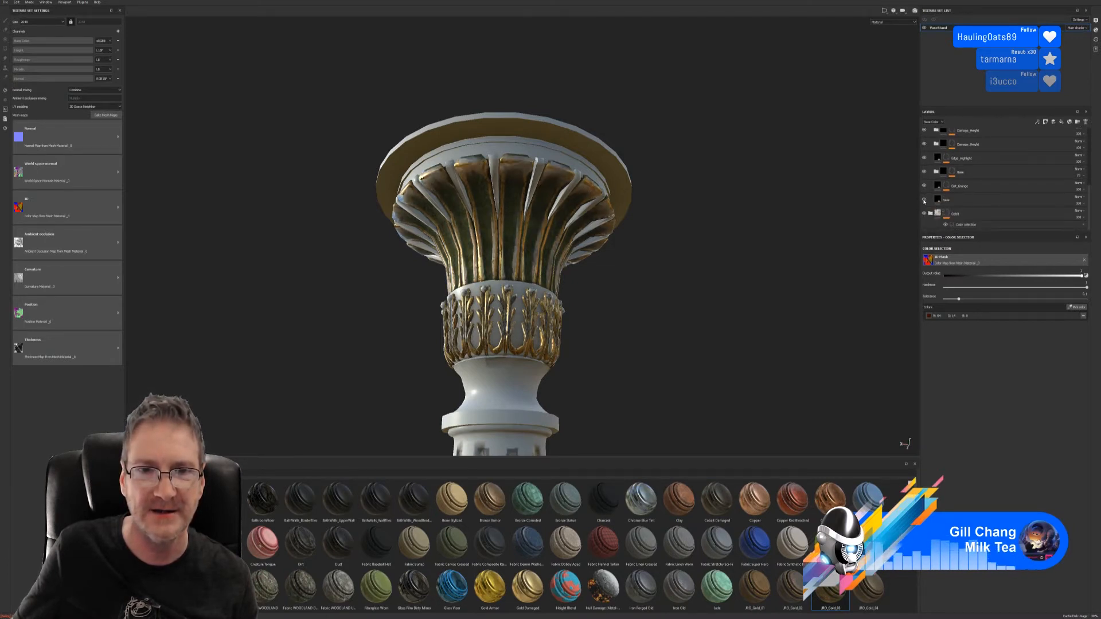
click(923, 200)
click(924, 200)
click(924, 200)
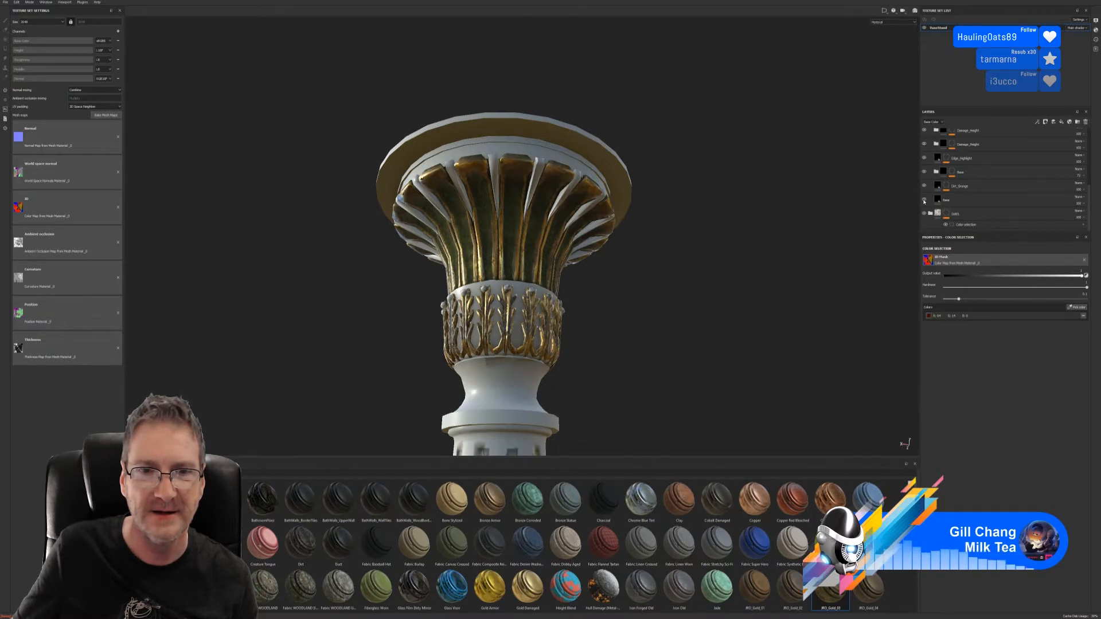
click(946, 214)
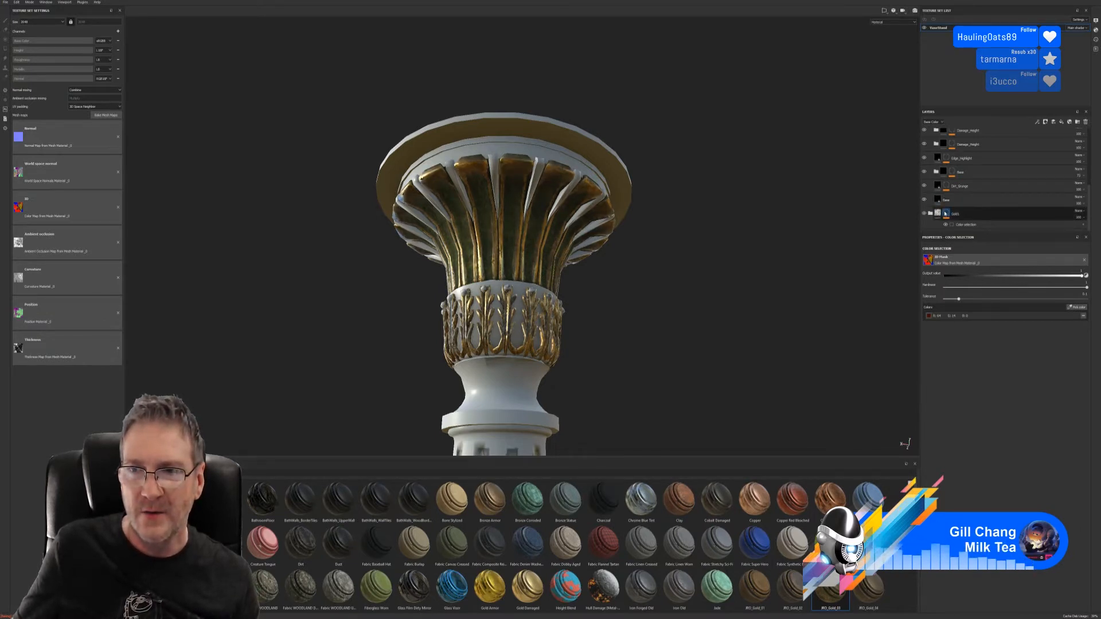
- Switch the visibility of the edge dirt folder off and on repeatedly to compare its effect on the capital
scroll(924, 184, up, 3)
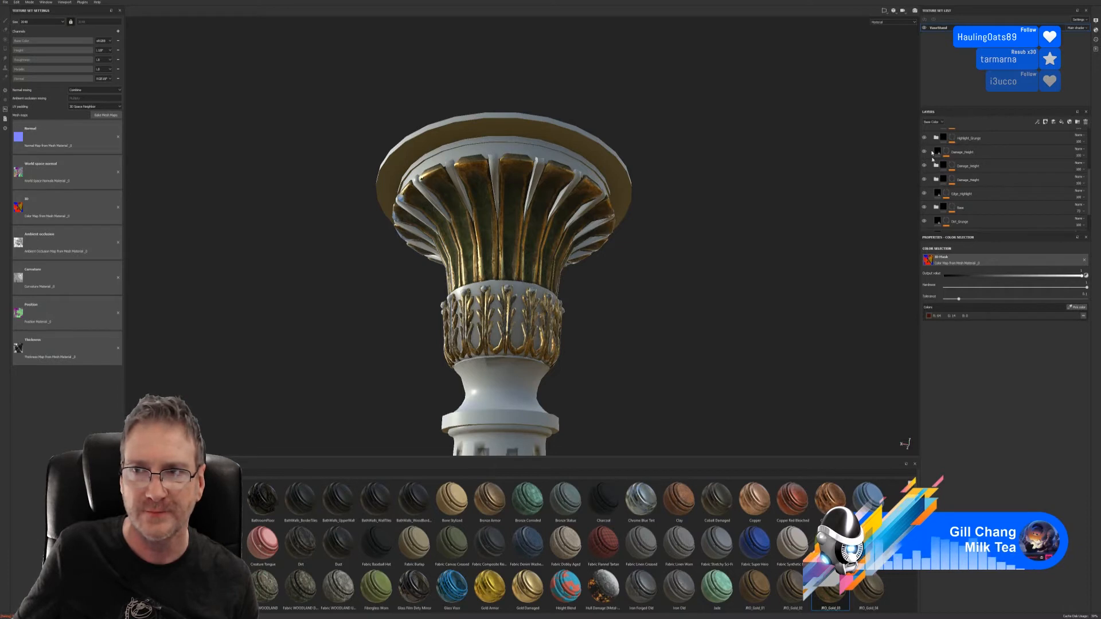
scroll(934, 162, up, 2)
click(925, 160)
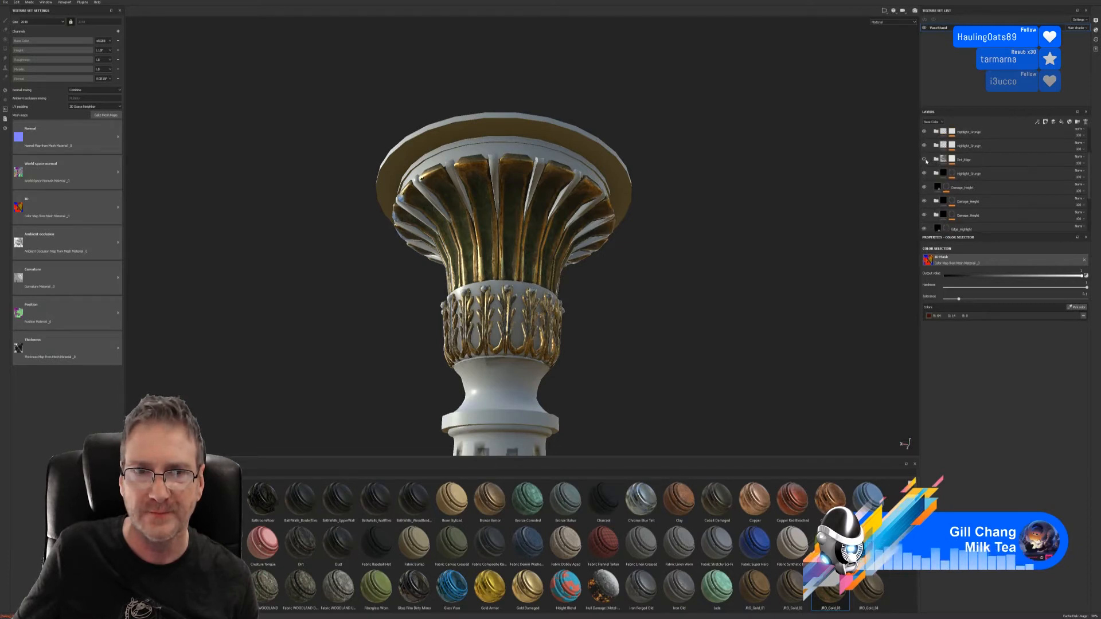
click(925, 161)
click(925, 161)
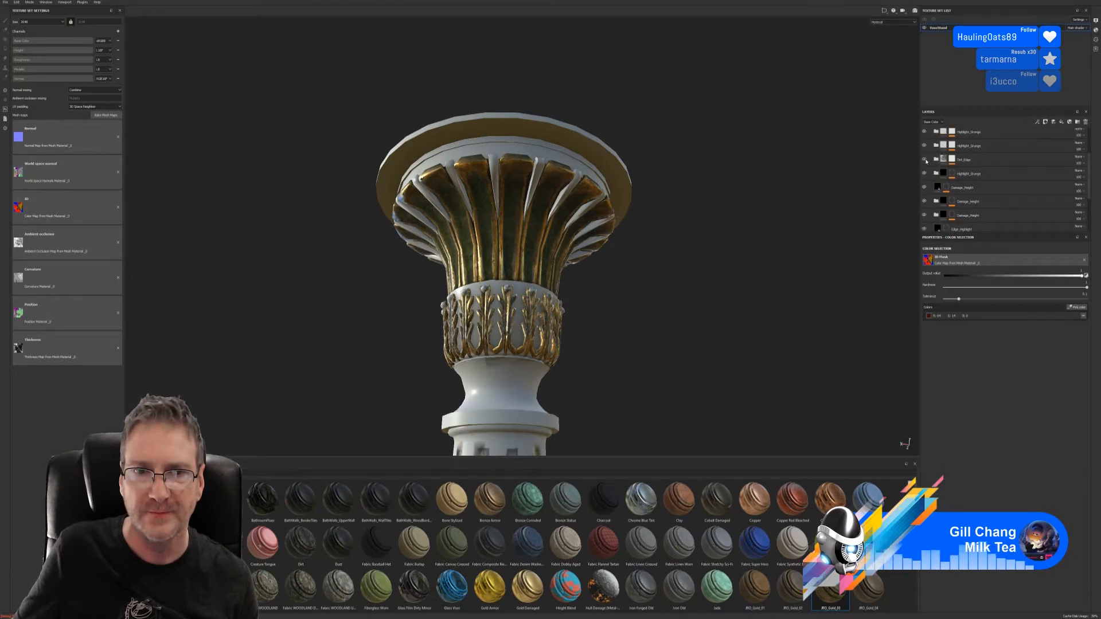
- Select the grunge map fill in the edge dirt folder's mask and adjust its scale and balance, checking the capital from below
click(951, 160)
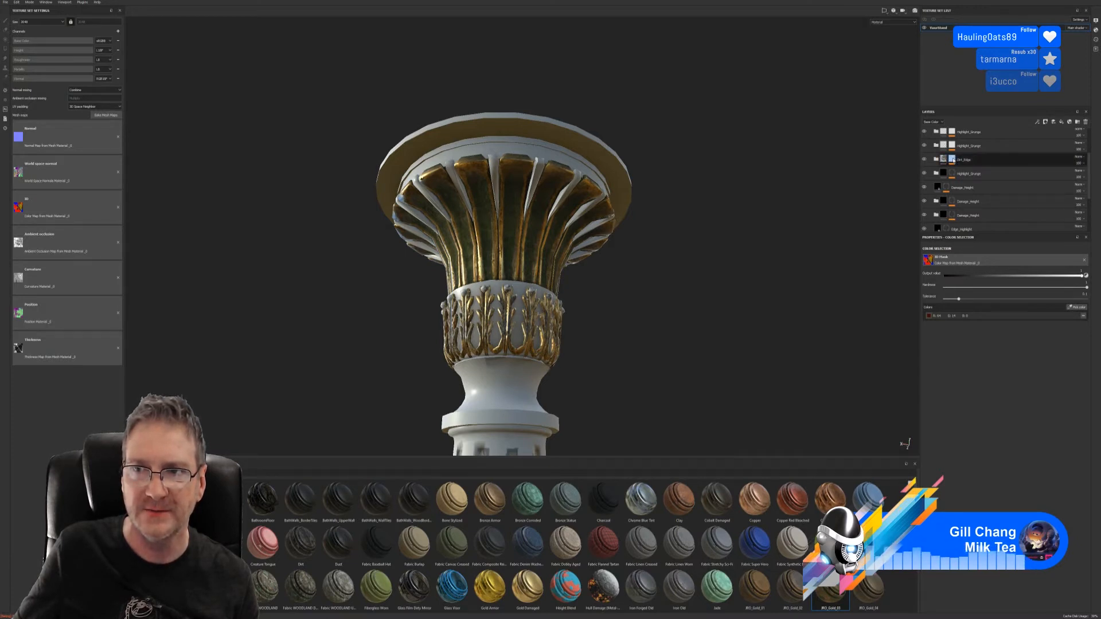
click(952, 161)
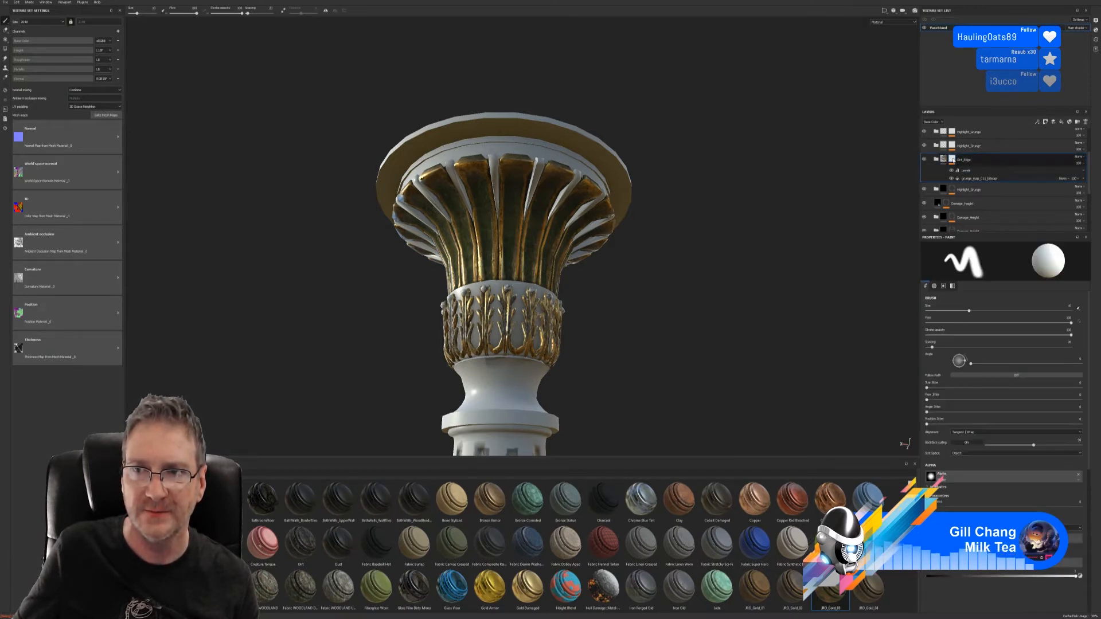
click(981, 179)
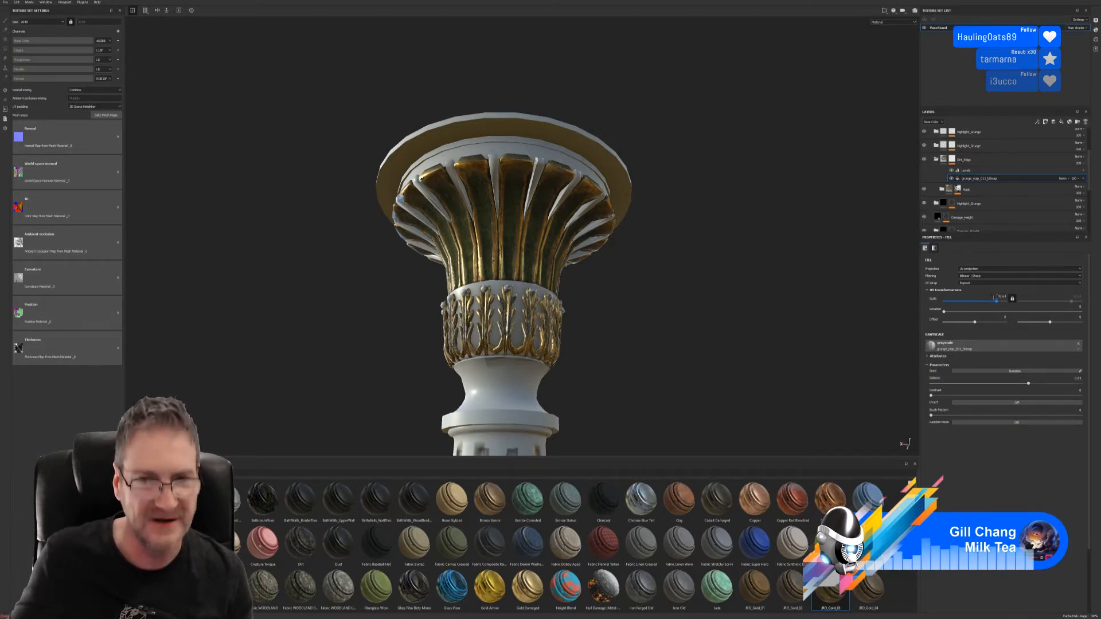
mouse_move(677, 298)
alt+mouse_down()
mouse_move(614, 278)
mouse_move(635, 253)
mouse_move(554, 250)
mouse_move(659, 258)
mouse_move(625, 278)
alt+mouse_up()
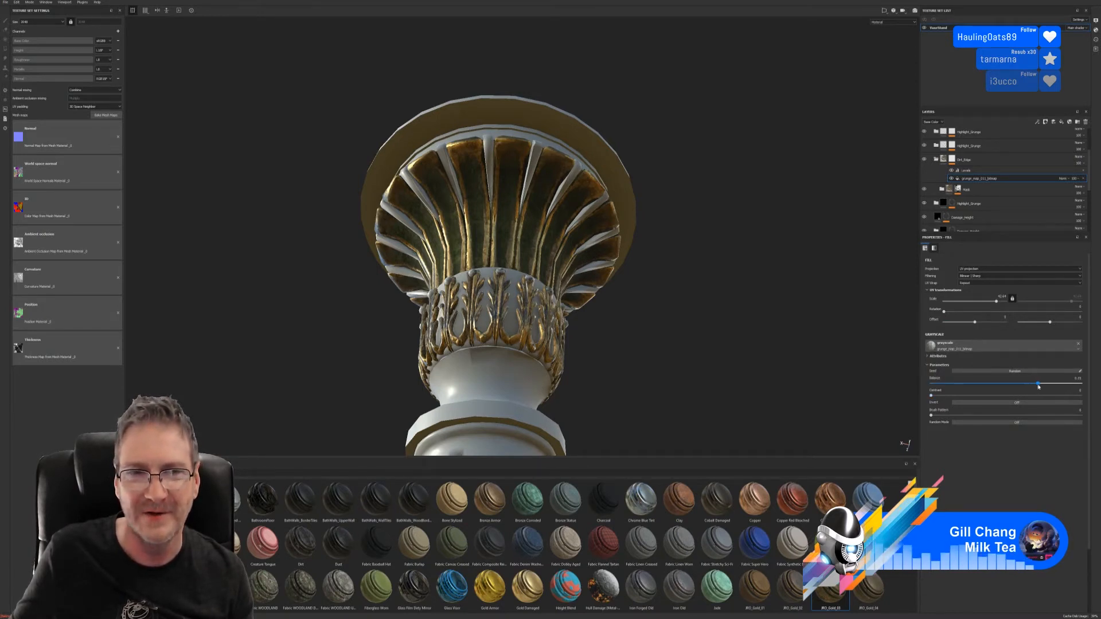
- Set the balance of the Dirt_Edge mask's grunge map to about 0.69 and slightly raise its pattern value
mouse_move(1029, 384)
mouse_down()
mouse_move(968, 385)
mouse_move(1035, 383)
mouse_up()
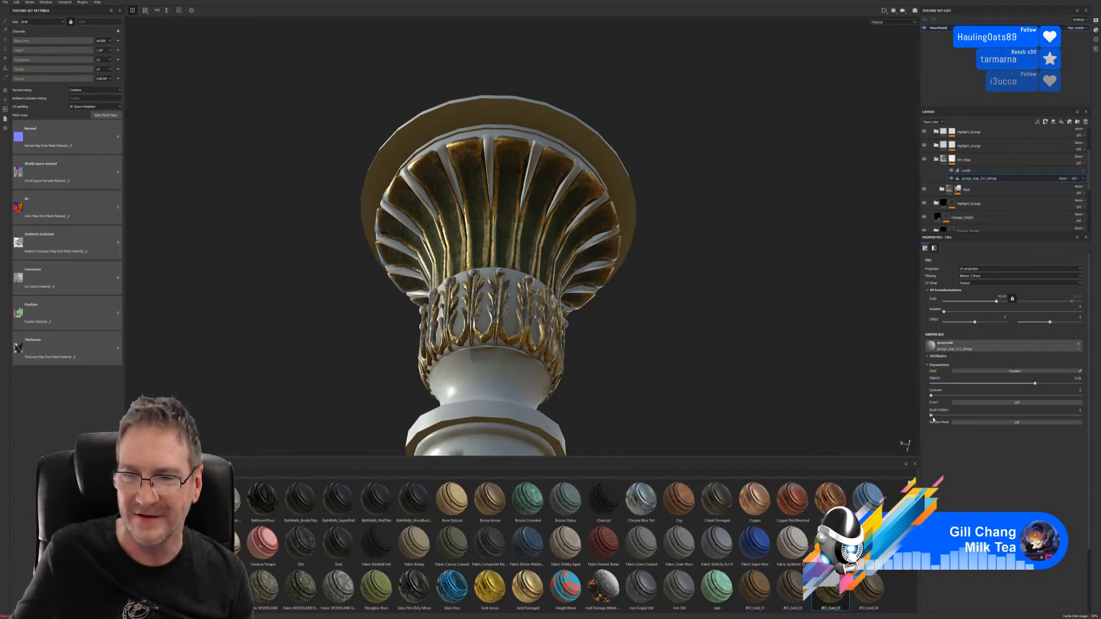
mouse_move(933, 418)
mouse_down()
mouse_move(1056, 415)
mouse_move(946, 407)
mouse_up()
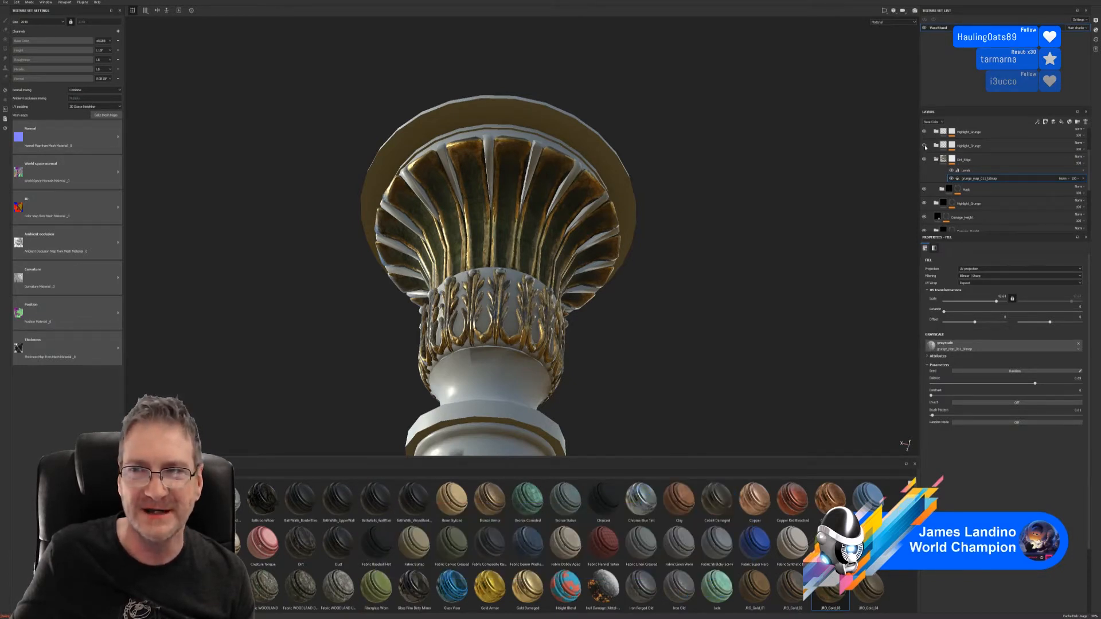
- Lower the grunge map's balance to about 0.62 in the middle Highlight_Grunge mask and slightly reduce its contrast
scroll(924, 172, up, 2)
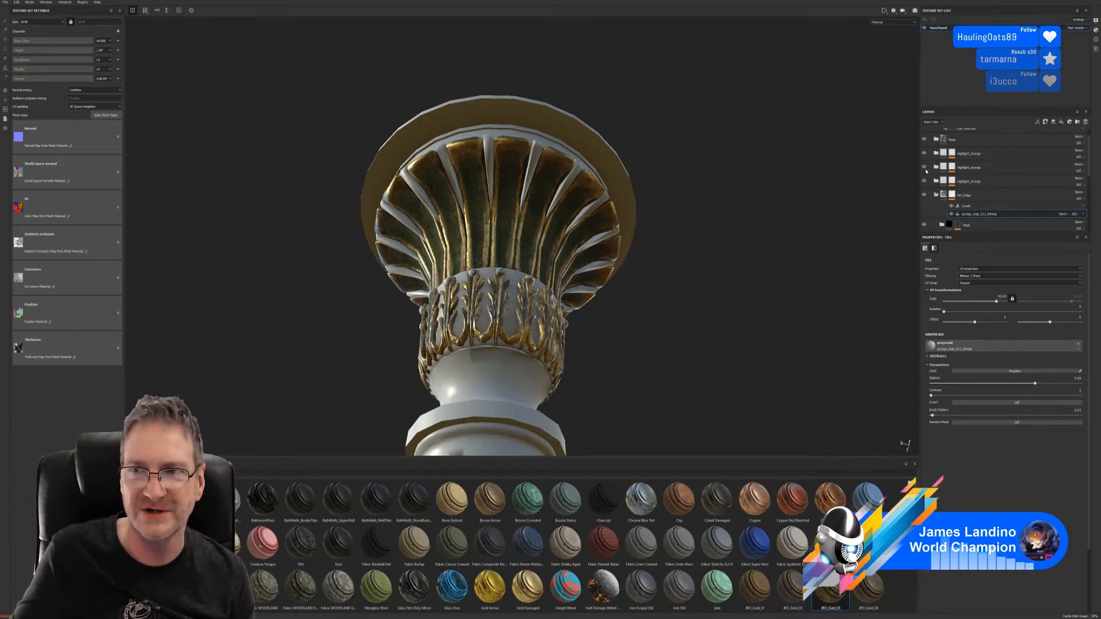
click(953, 169)
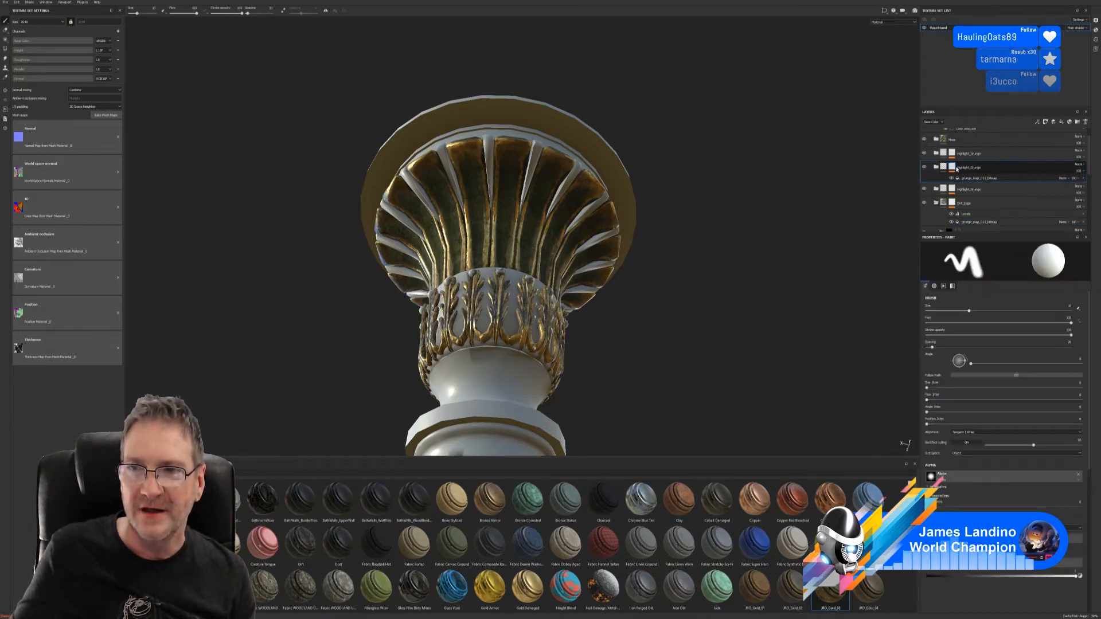
click(978, 181)
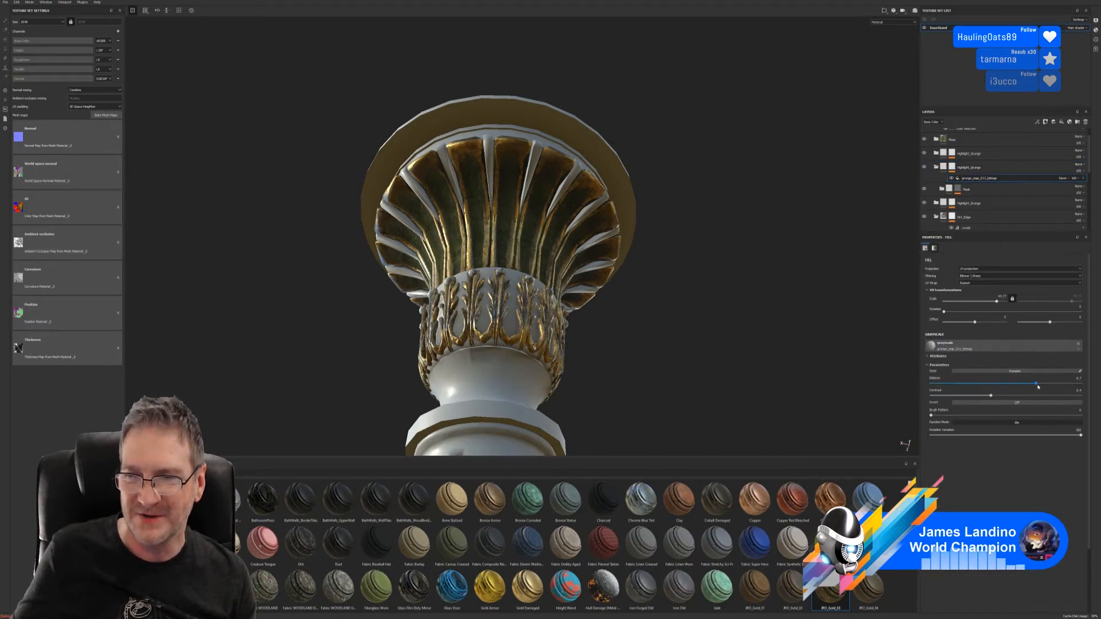
drag(1036, 384, 989, 397)
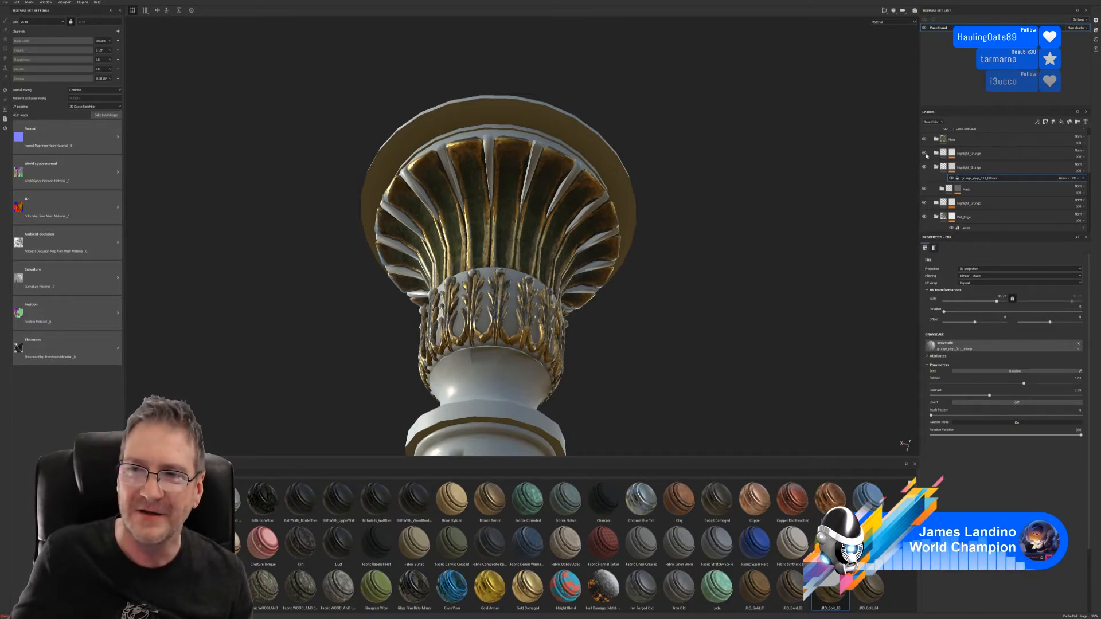
- Hide and show the Moss group to compare its effect on the gold, and expand the group
scroll(927, 157, up, 1)
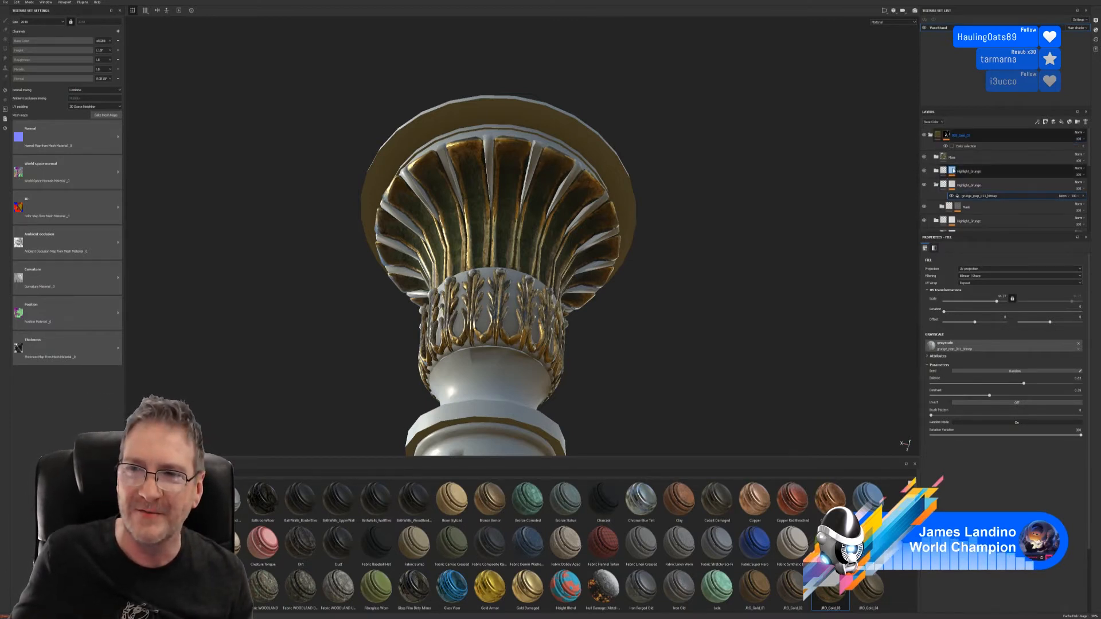
click(924, 157)
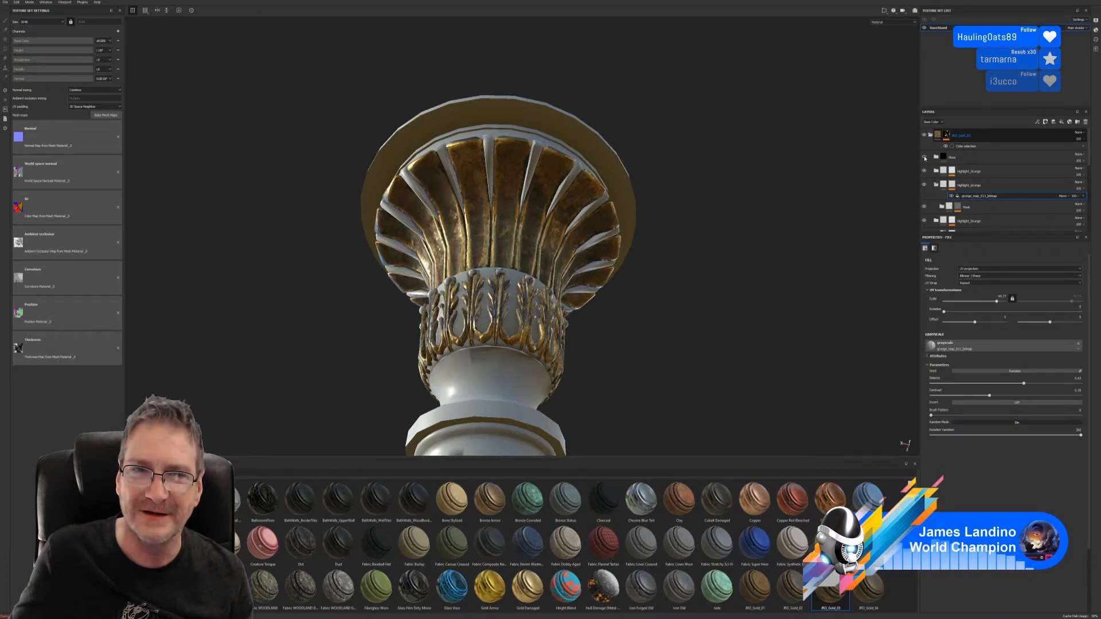
click(925, 158)
click(946, 159)
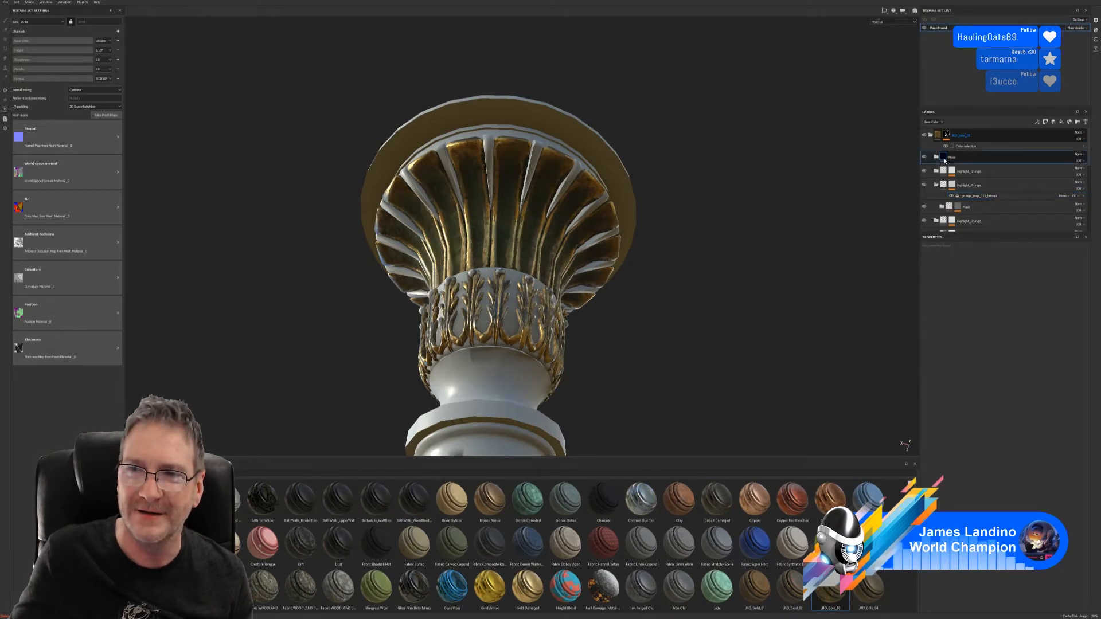
click(946, 160)
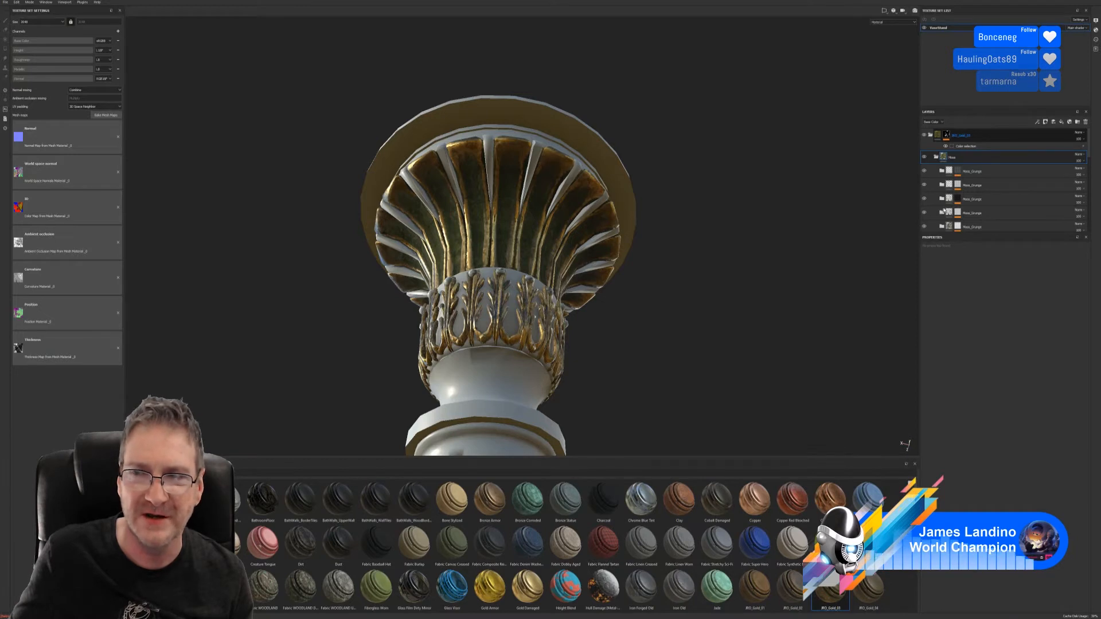
- Toggle the visibility of the two lowest Moss_Grunge layers to compare their effect on the gold
scroll(933, 213, down, 1)
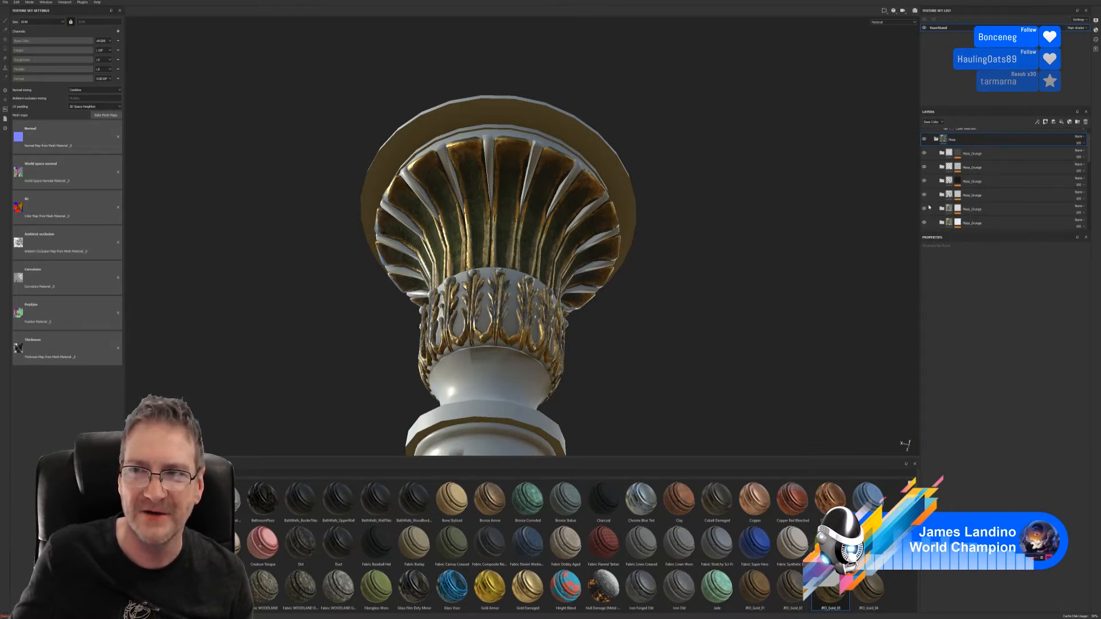
click(924, 210)
click(924, 210)
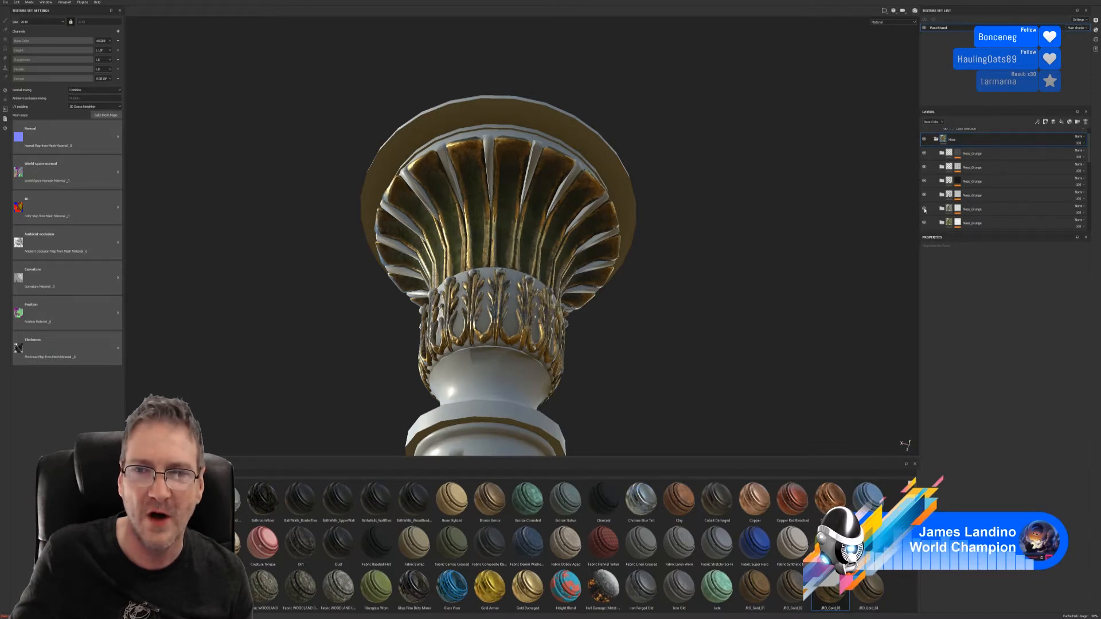
click(923, 223)
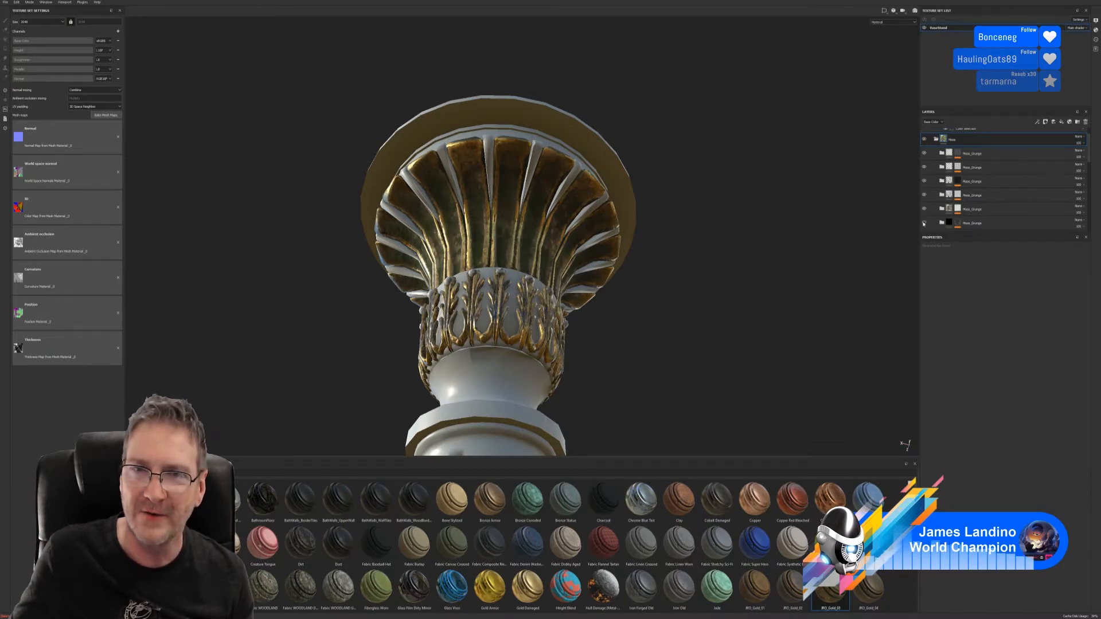
click(924, 223)
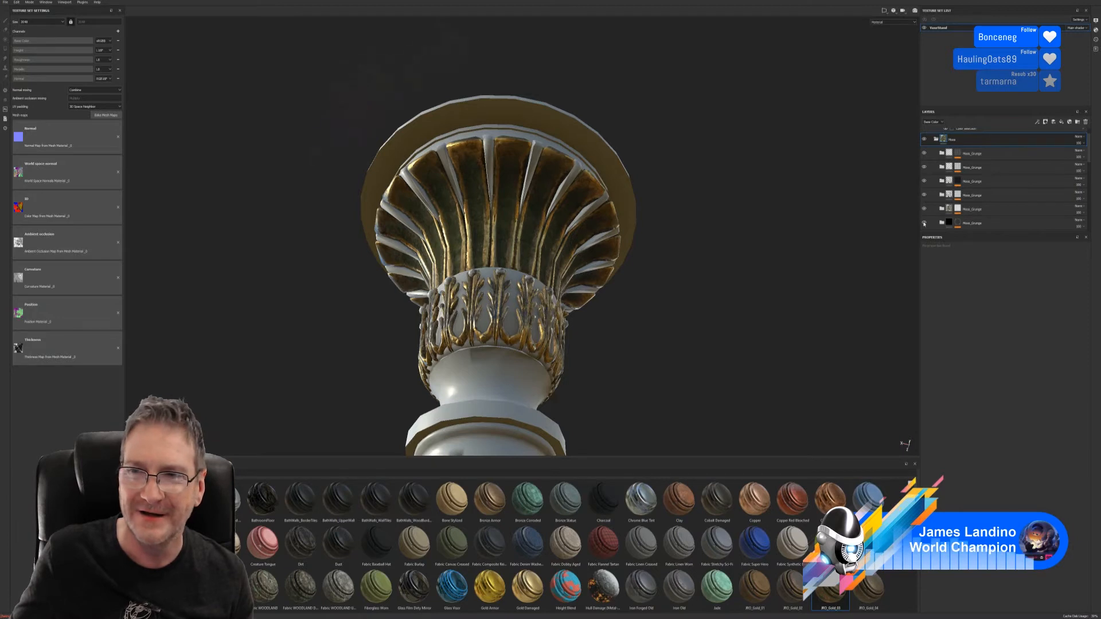
- In the lowest Moss_Grunge mask, set the concrete grunge map's balance to about 0.33 and contrast to about 0.35
click(957, 223)
scroll(957, 215, down, 1)
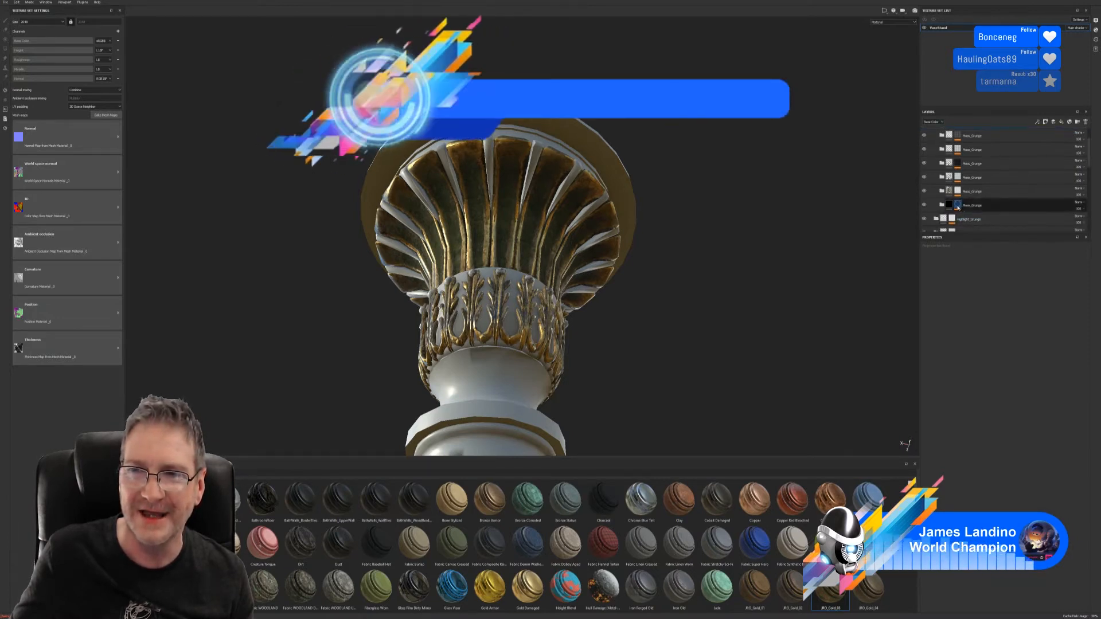
click(957, 207)
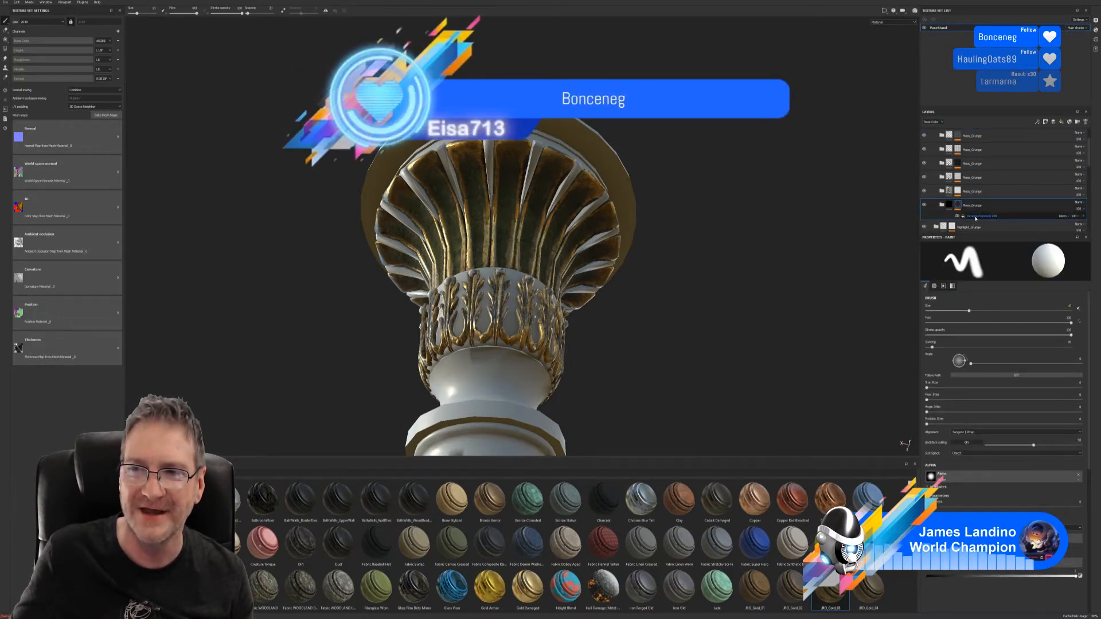
click(975, 217)
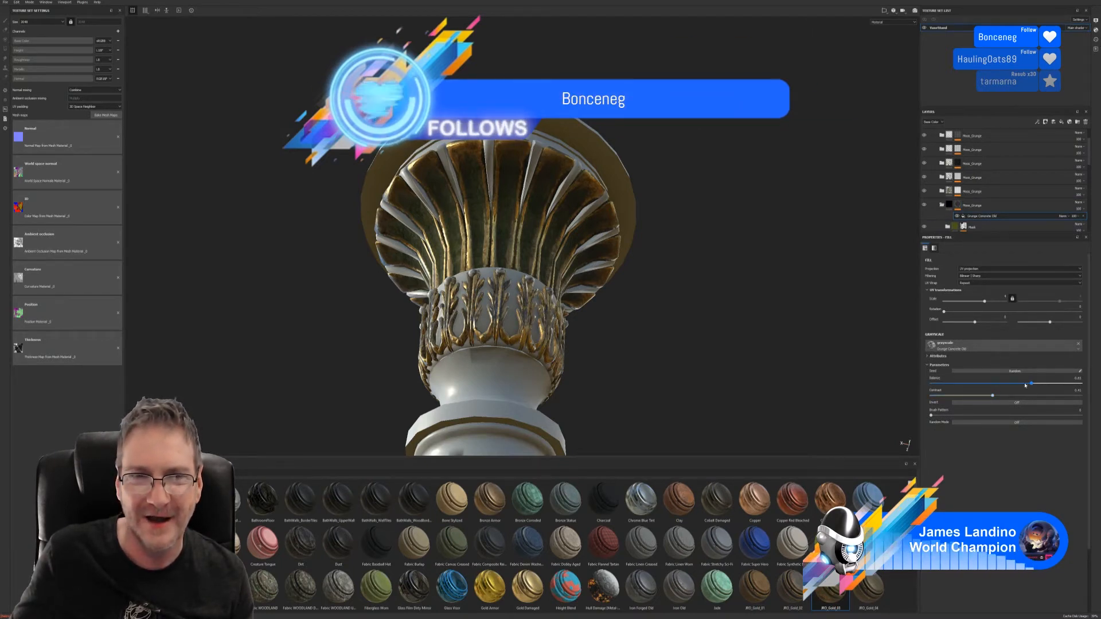
drag(1025, 383, 983, 395)
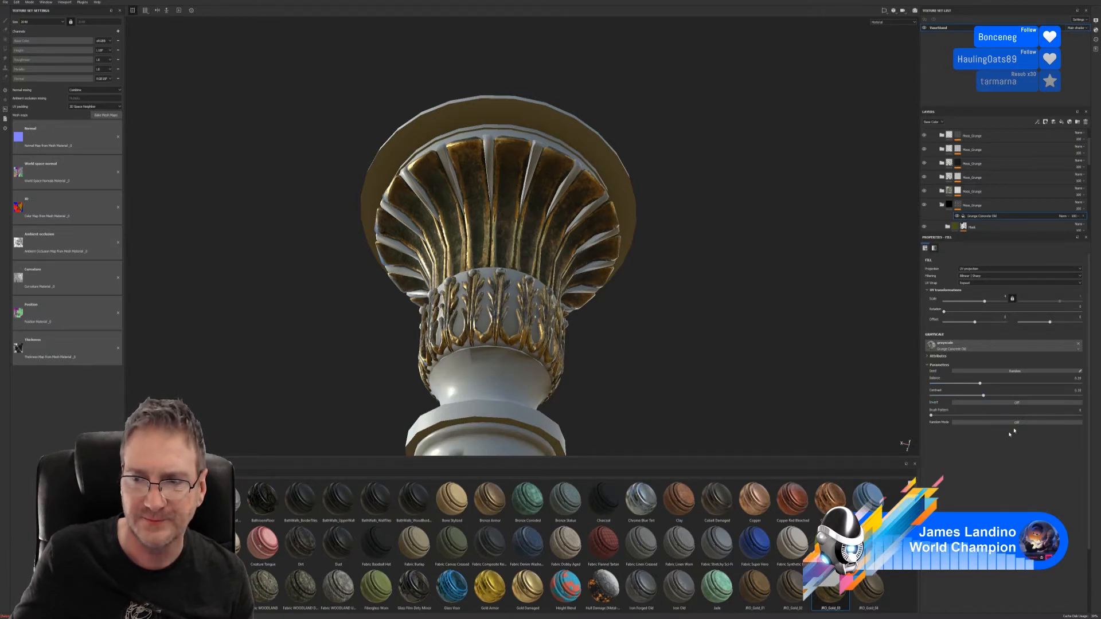
- Inspect the moss and gold wear over the whole stand, from the fluted top to the base
alt+drag(622, 329, 647, 381)
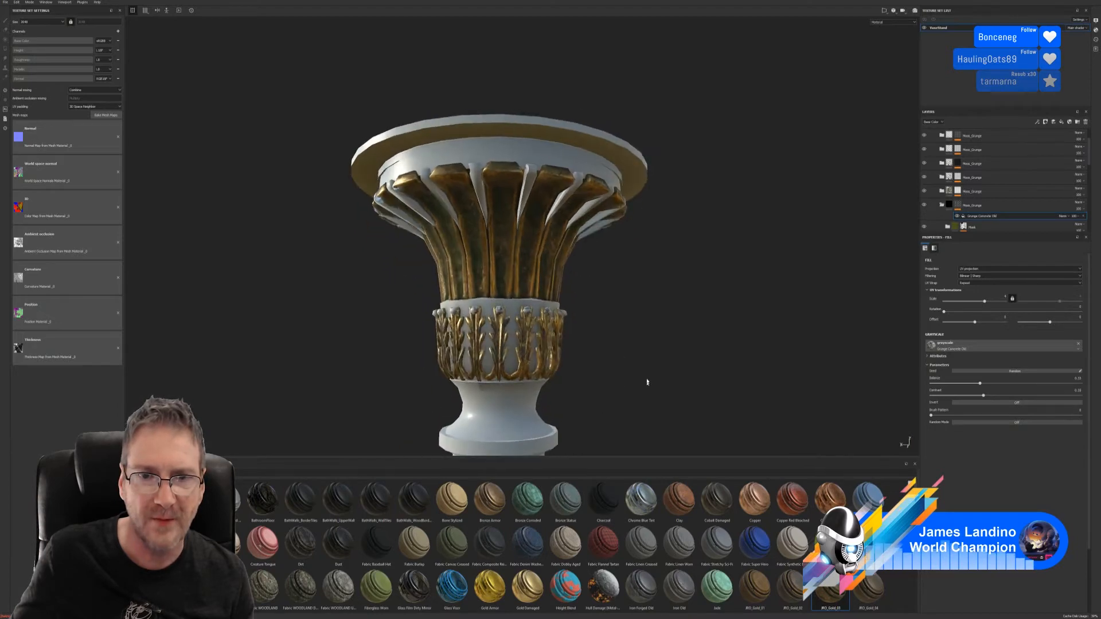
alt+right_drag(646, 380, 260, 391)
alt+right_drag(670, 367, 551, 367)
alt+middle_drag(642, 328, 661, 101)
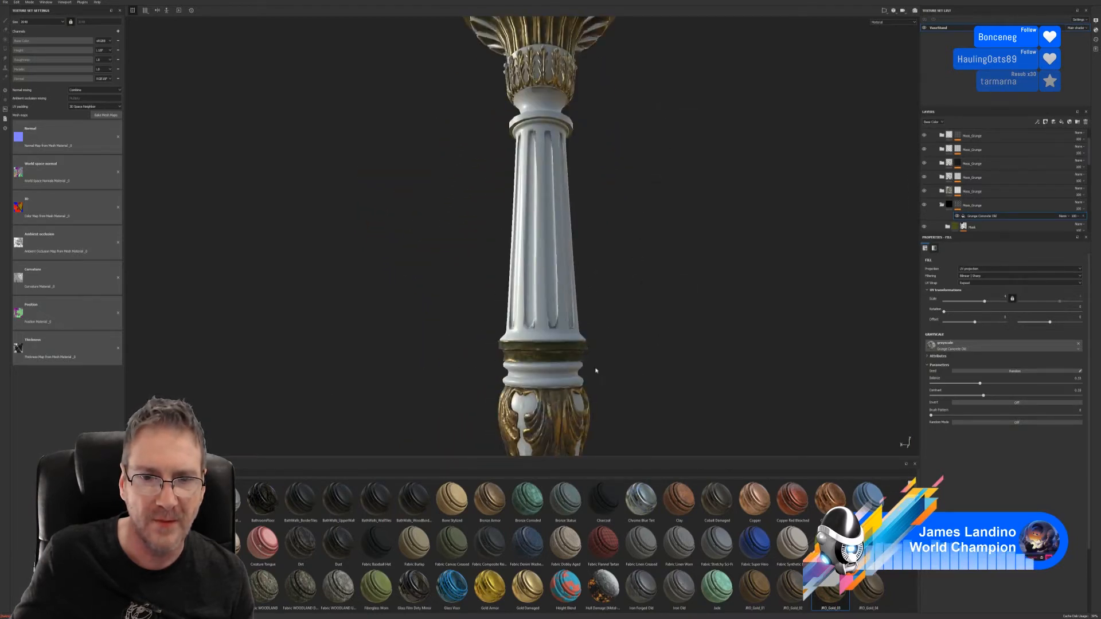
alt+drag(594, 371, 610, 345)
alt+right_drag(610, 344, 487, 321)
alt+middle_drag(479, 309, 469, 257)
alt+middle_drag(549, 126, 544, 307)
alt+drag(544, 306, 535, 324)
alt+middle_drag(535, 324, 546, 222)
alt+drag(546, 223, 560, 269)
alt+middle_drag(560, 269, 529, 238)
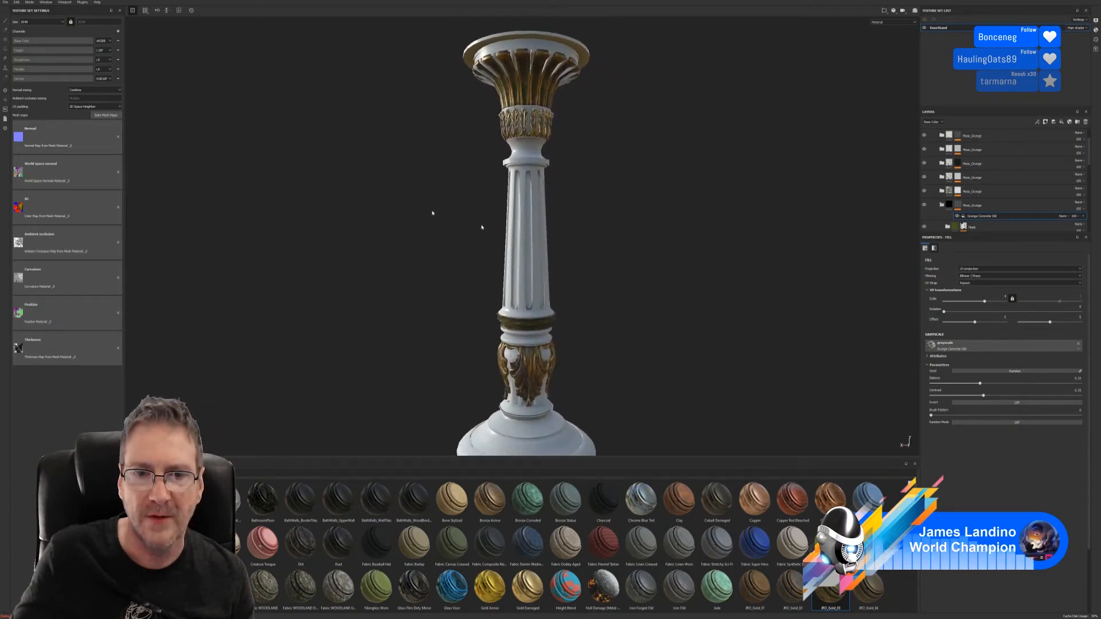
- Save the project as Vase_Stand in the Vase_Stand folder
click(6, 2)
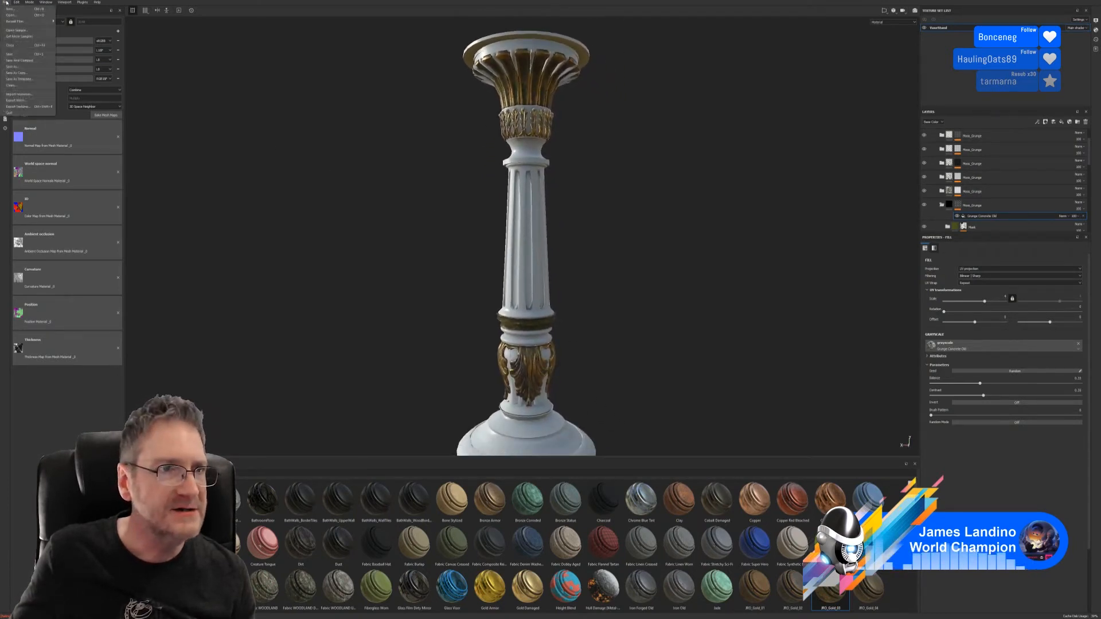
click(12, 66)
drag(300, 5, 583, 97)
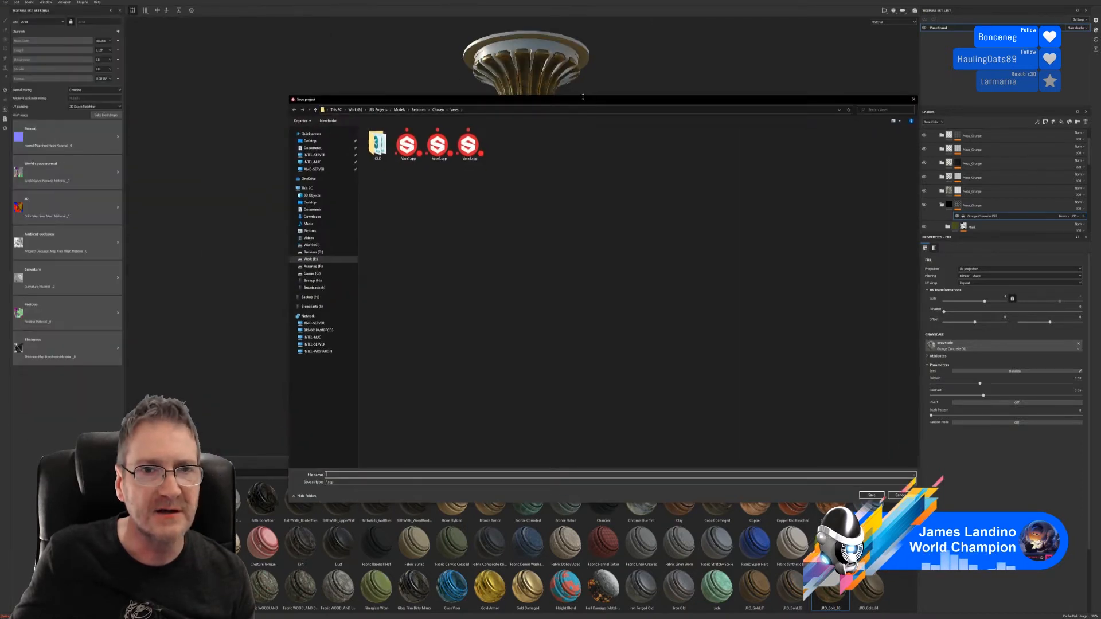
click(447, 110)
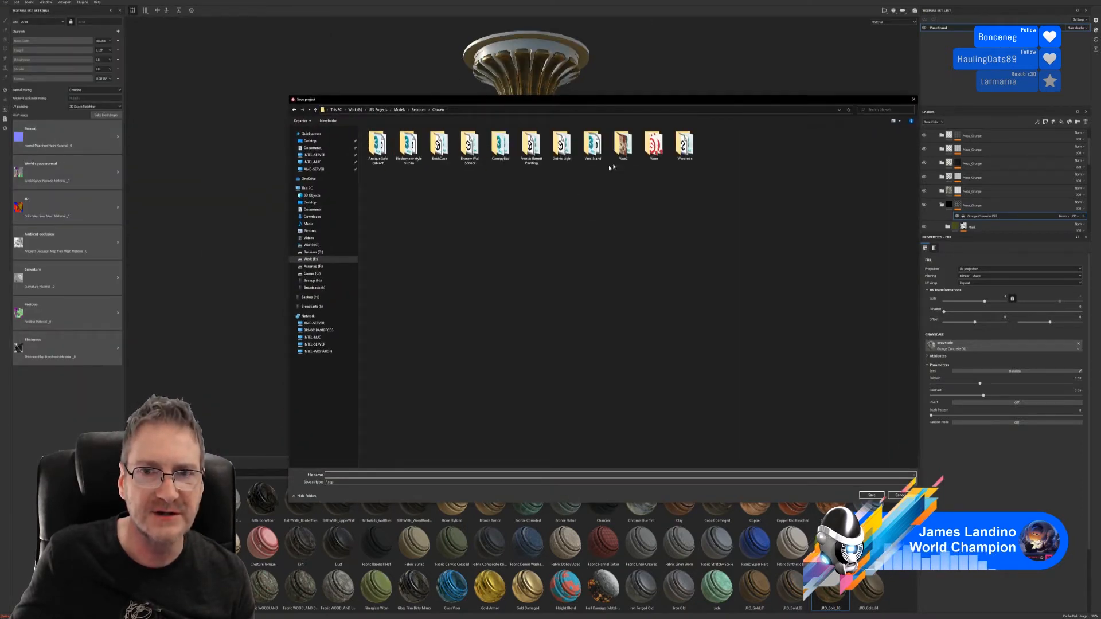
double_click(593, 144)
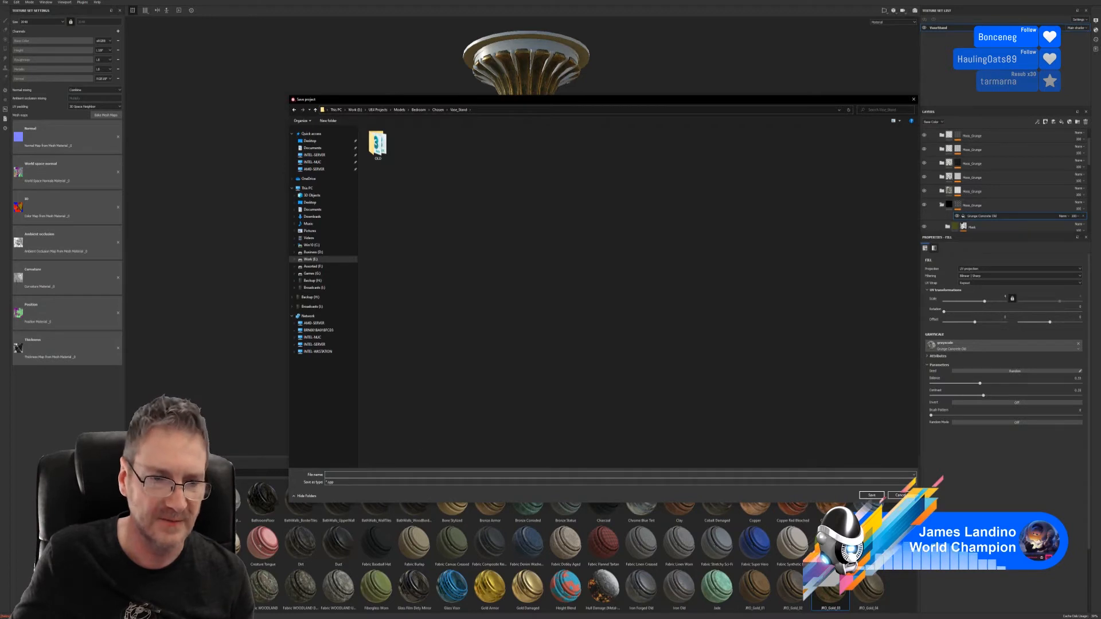
text(Vase)
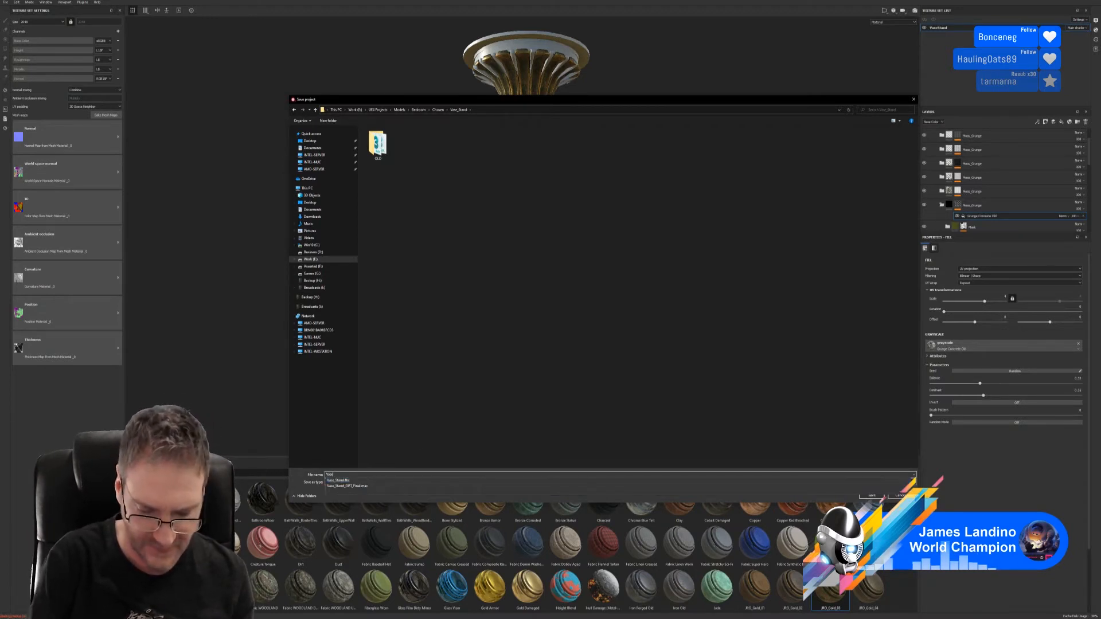
text(_Stand)
key(Return)
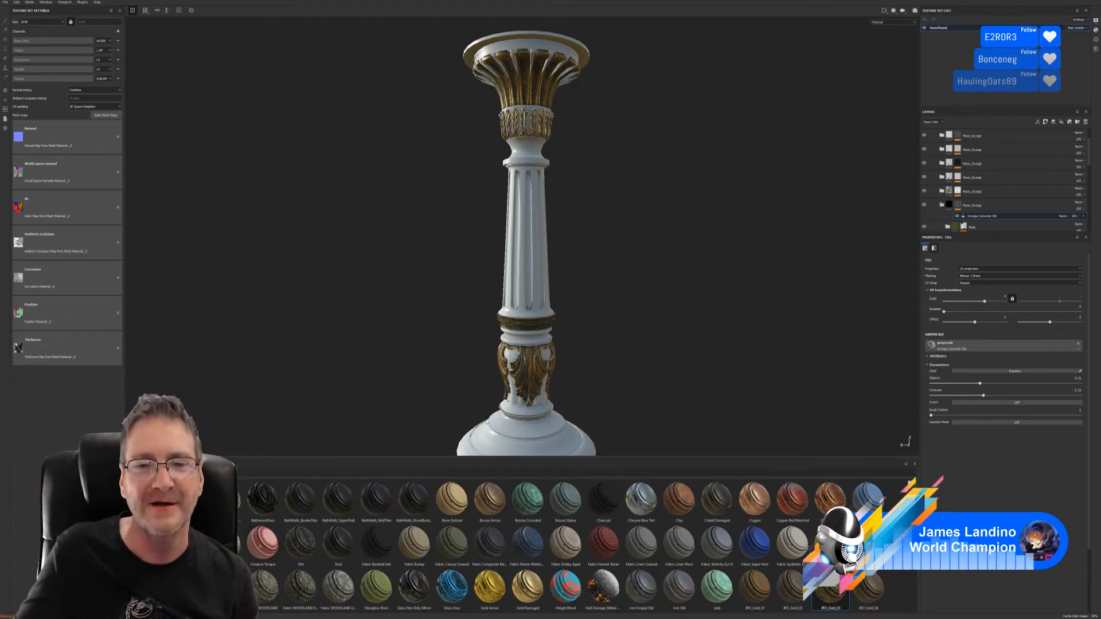
- Collapse the gold material group in the layer stack
alt+drag(628, 376, 486, 359)
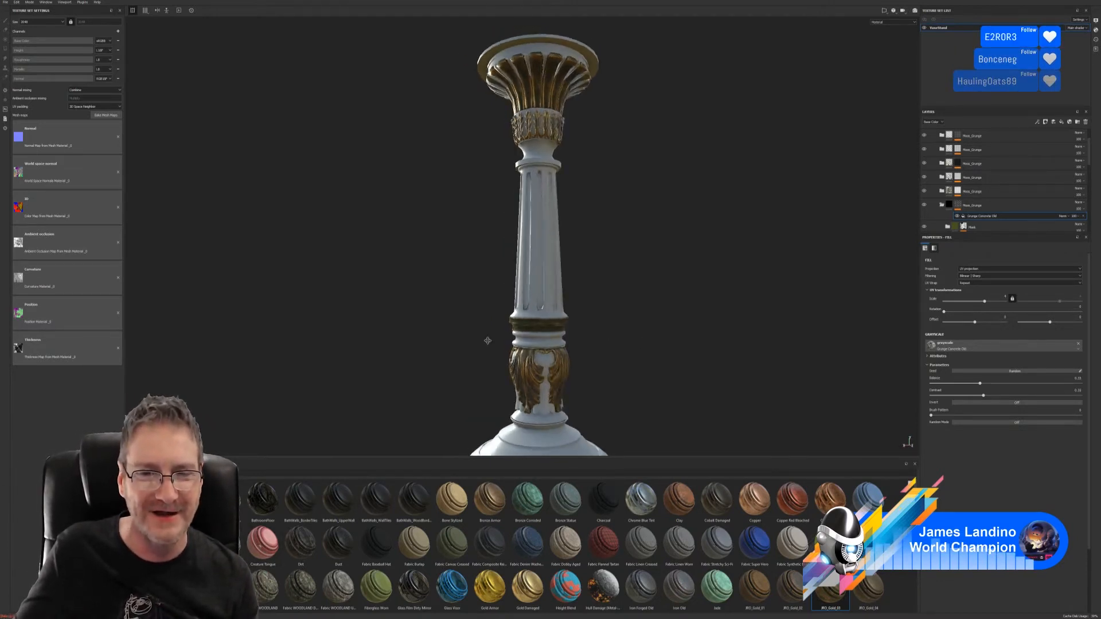
alt+middle_drag(486, 340, 463, 292)
alt+drag(562, 356, 586, 347)
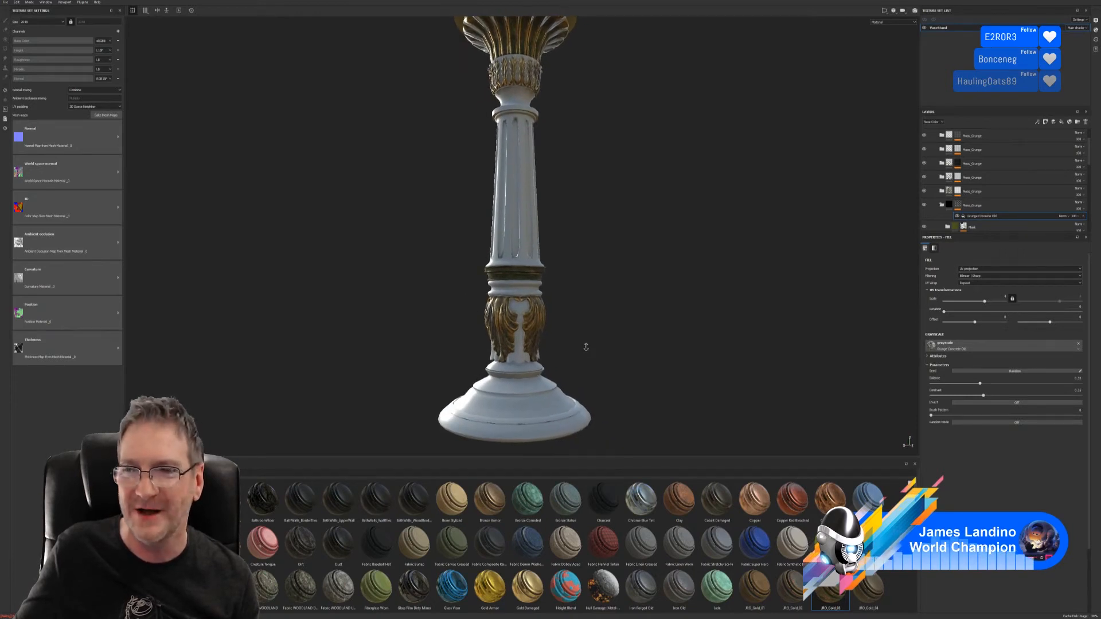
scroll(975, 189, up, 2)
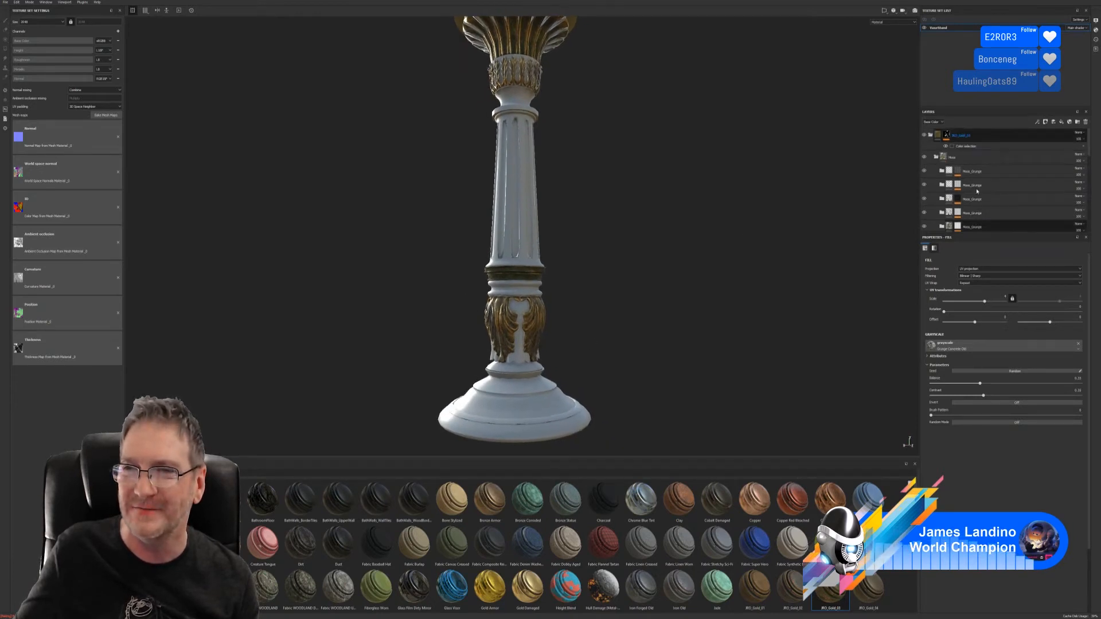
click(931, 135)
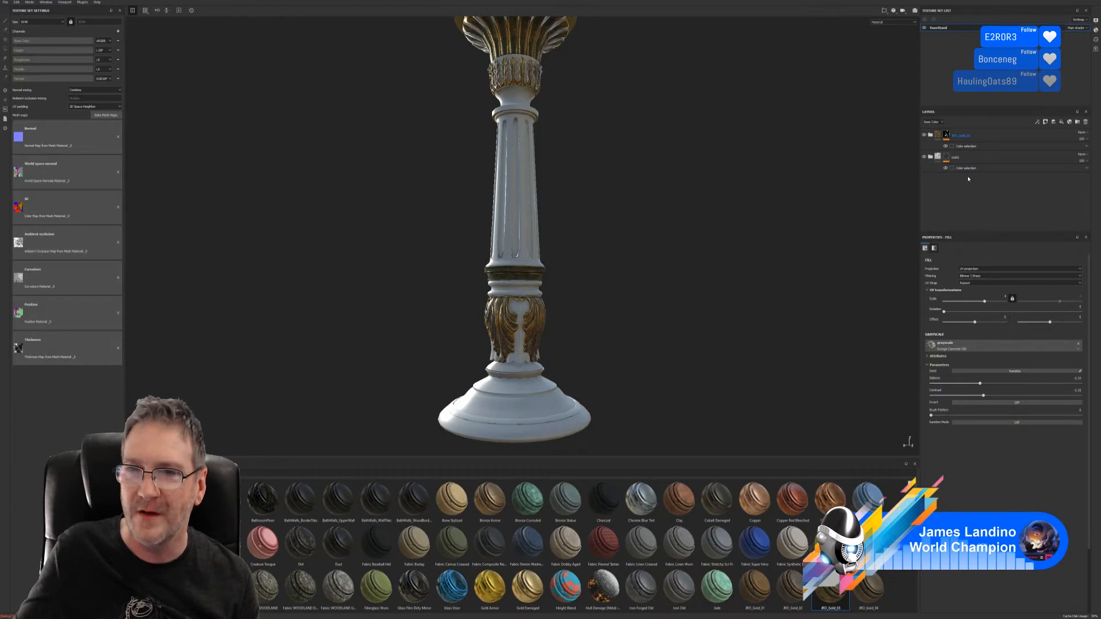
- Examine the white column shaft and gold ornaments up close and from a full-length view
alt+middle_drag(607, 236, 602, 363)
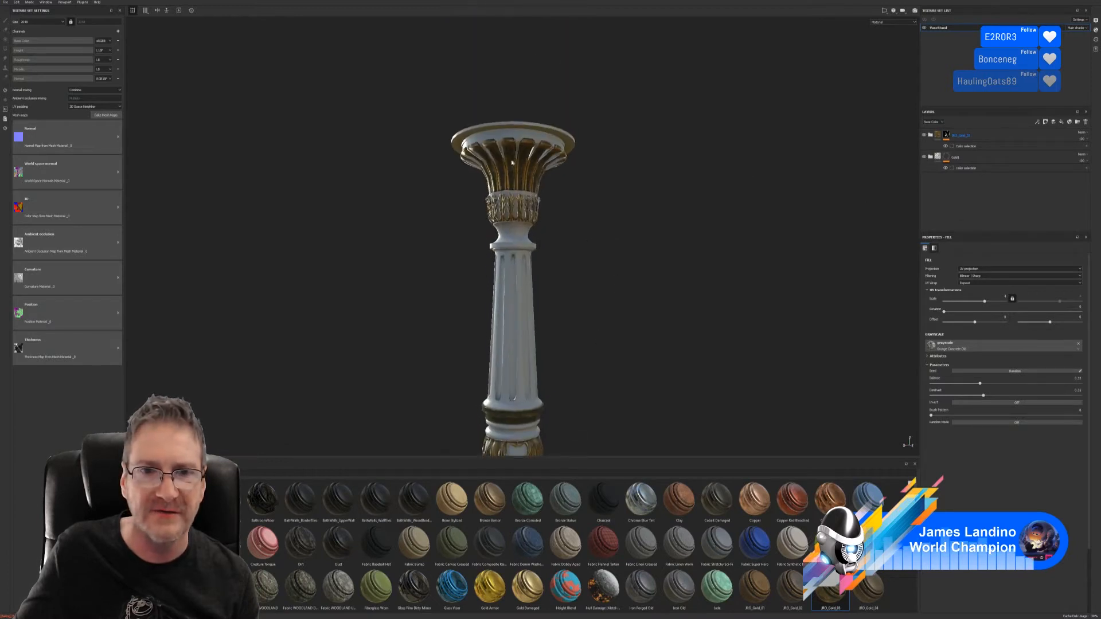
scroll(696, 191, up, 3)
mouse_move(548, 186)
alt+mouse_down()
mouse_move(536, 141)
mouse_move(514, 147)
mouse_move(528, 179)
alt+mouse_up()
alt+middle_drag(556, 261, 545, 148)
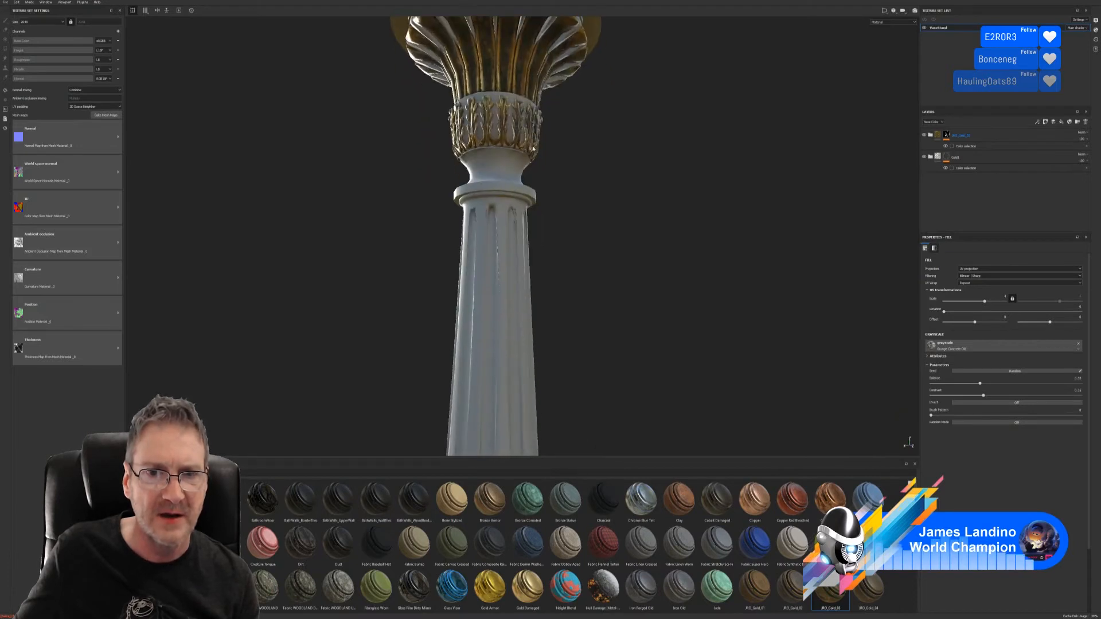
alt+right_drag(582, 258, 560, 270)
alt+drag(583, 264, 585, 293)
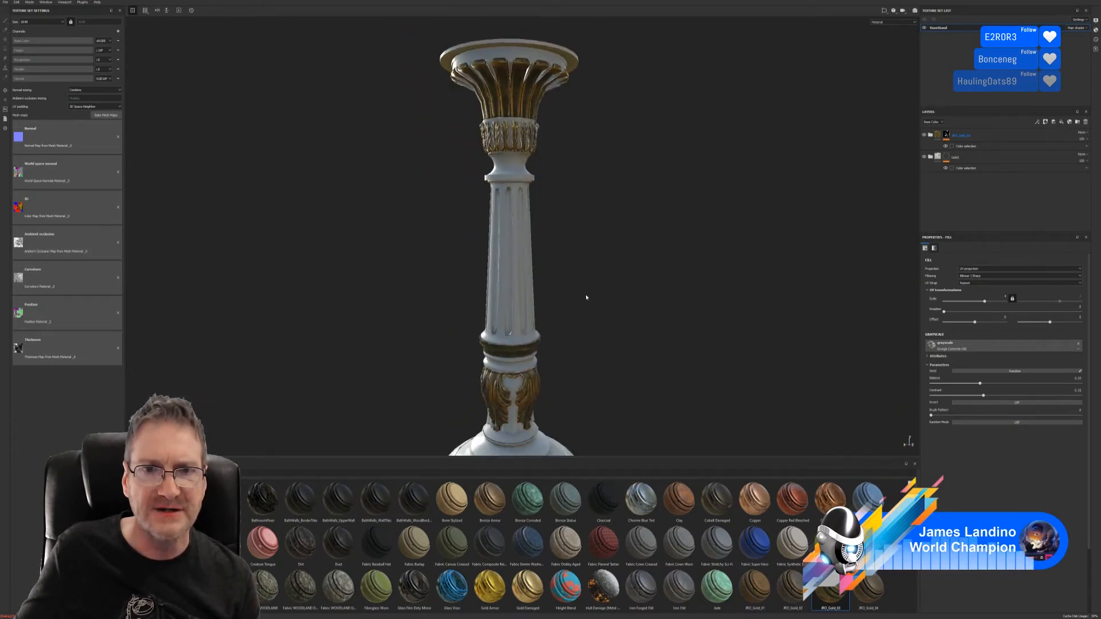
alt+middle_drag(586, 294, 600, 254)
alt+right_drag(597, 258, 568, 285)
mouse_move(568, 286)
alt+middle_down()
mouse_move(573, 268)
mouse_move(579, 289)
alt+middle_up()
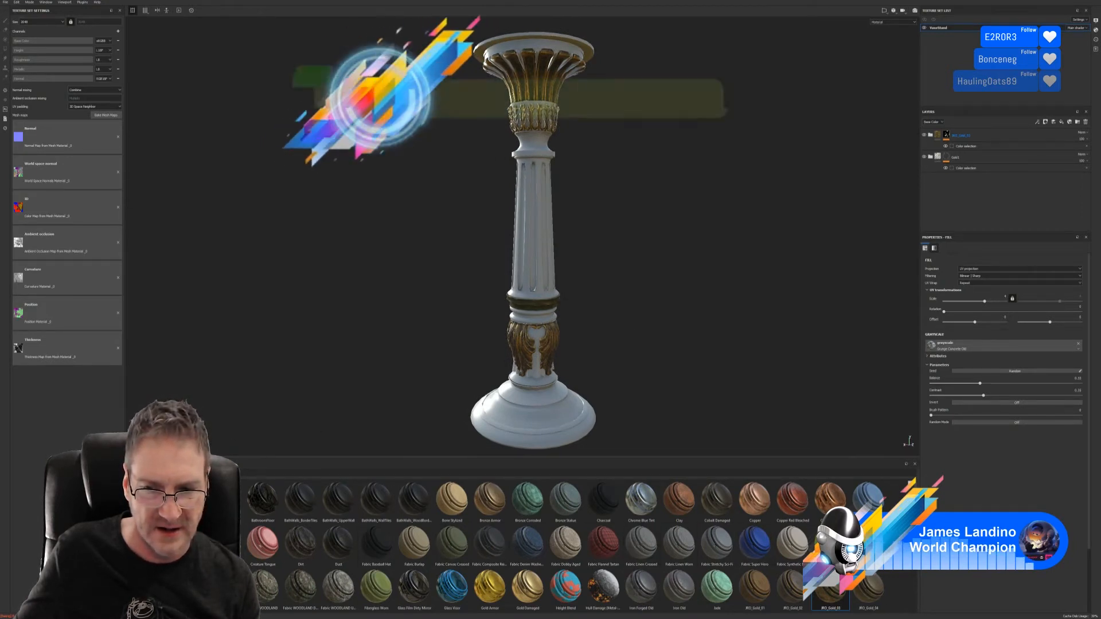
- Show the base materials in the asset library and look through them from the aluminium entries to the wood and zombie skin entries
click(142, 568)
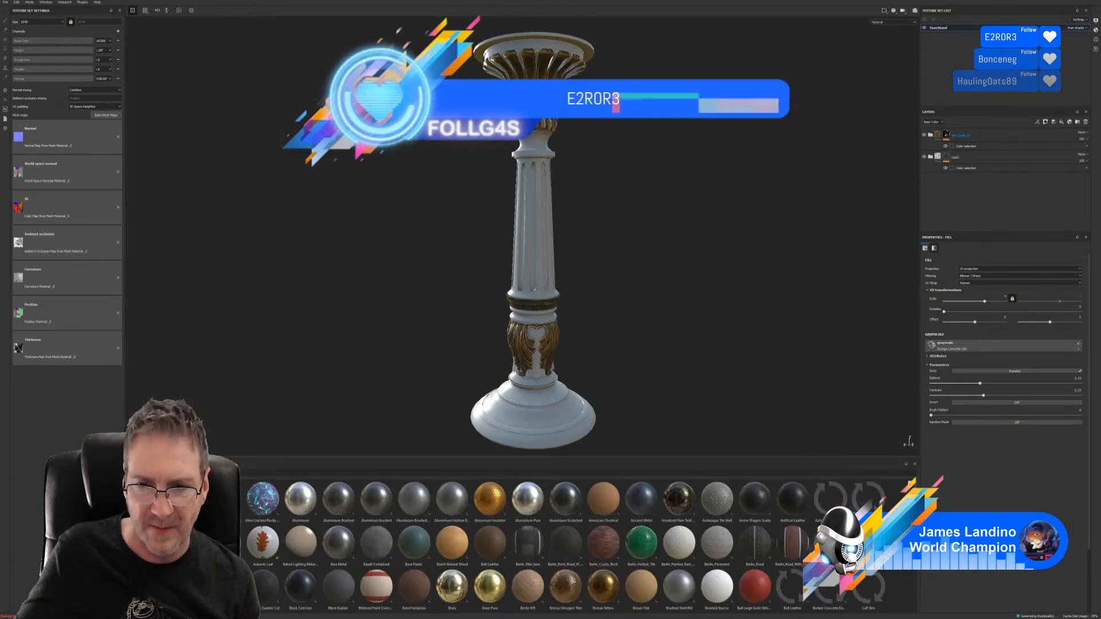
scroll(573, 544, down, 3)
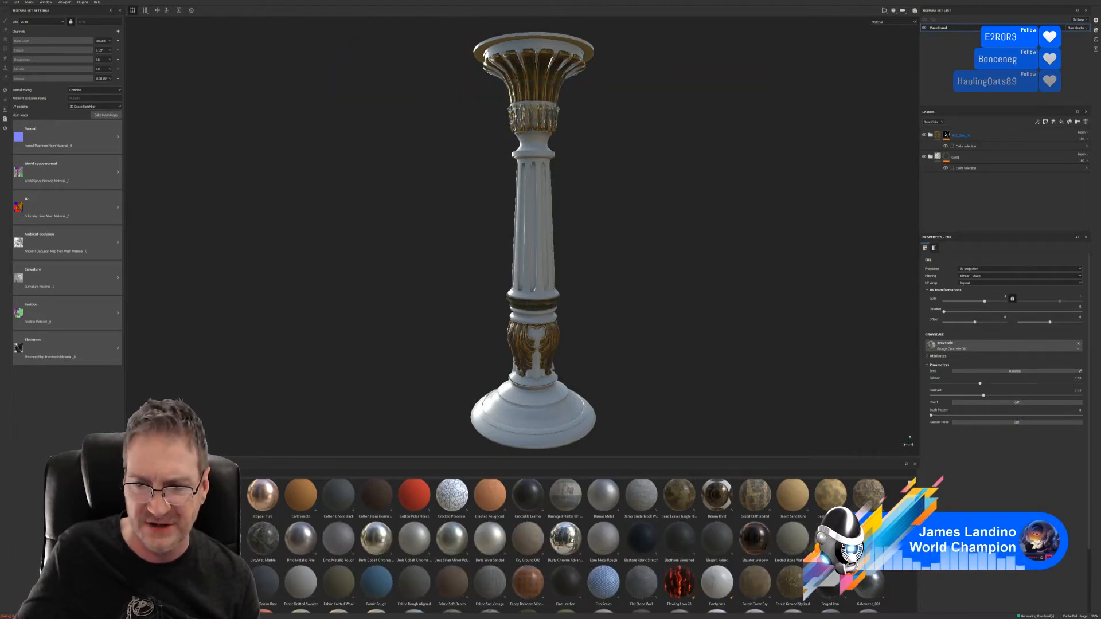
scroll(573, 545, down, 3)
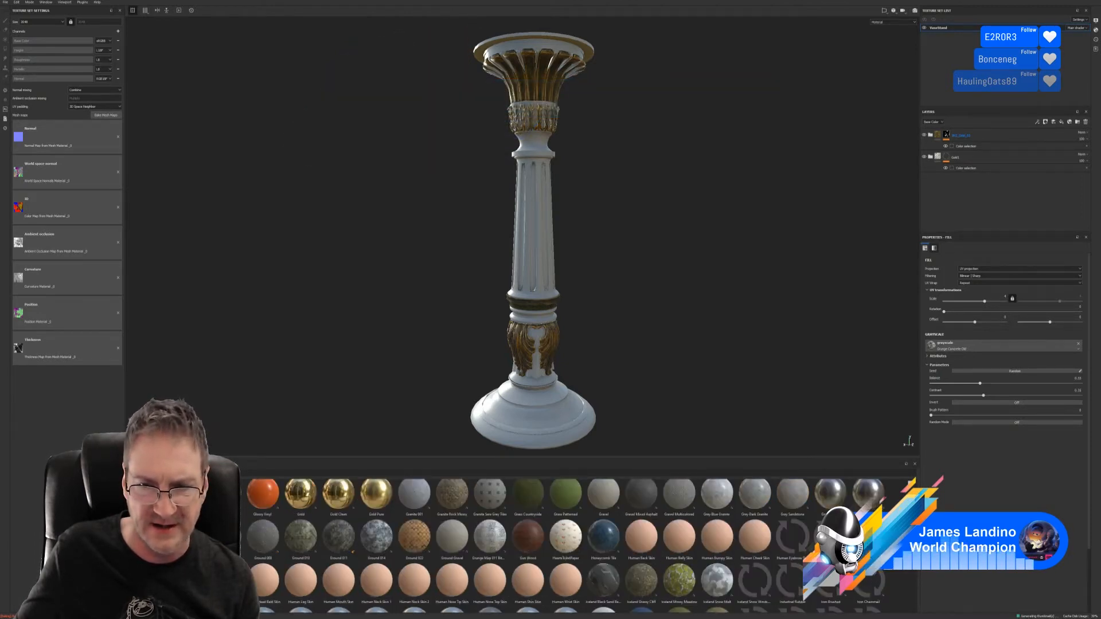
scroll(573, 545, down, 3)
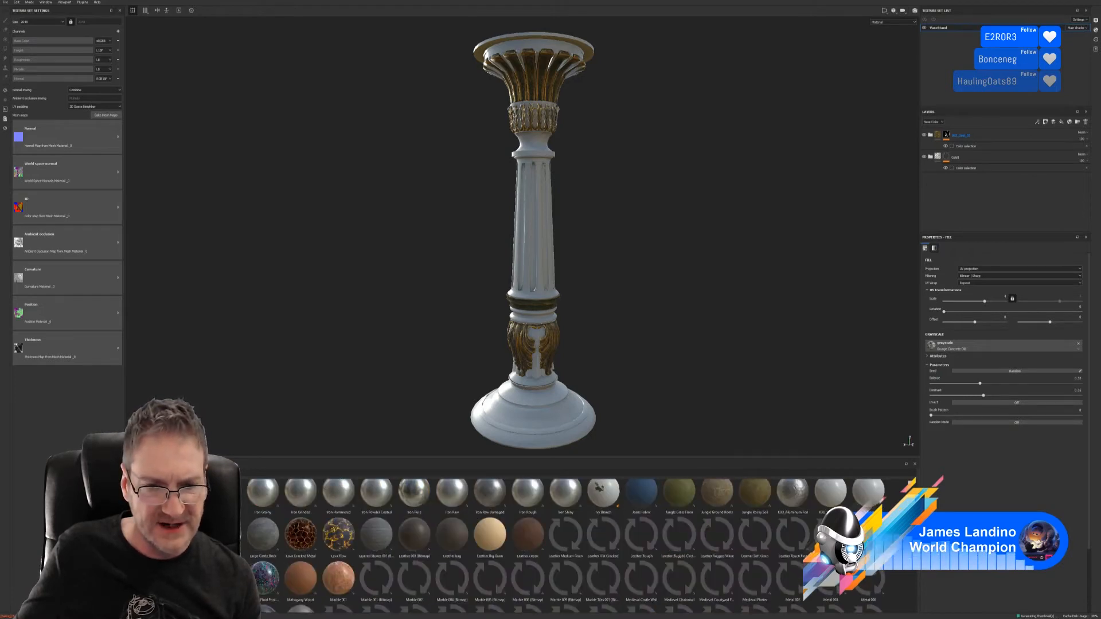
scroll(573, 544, down, 3)
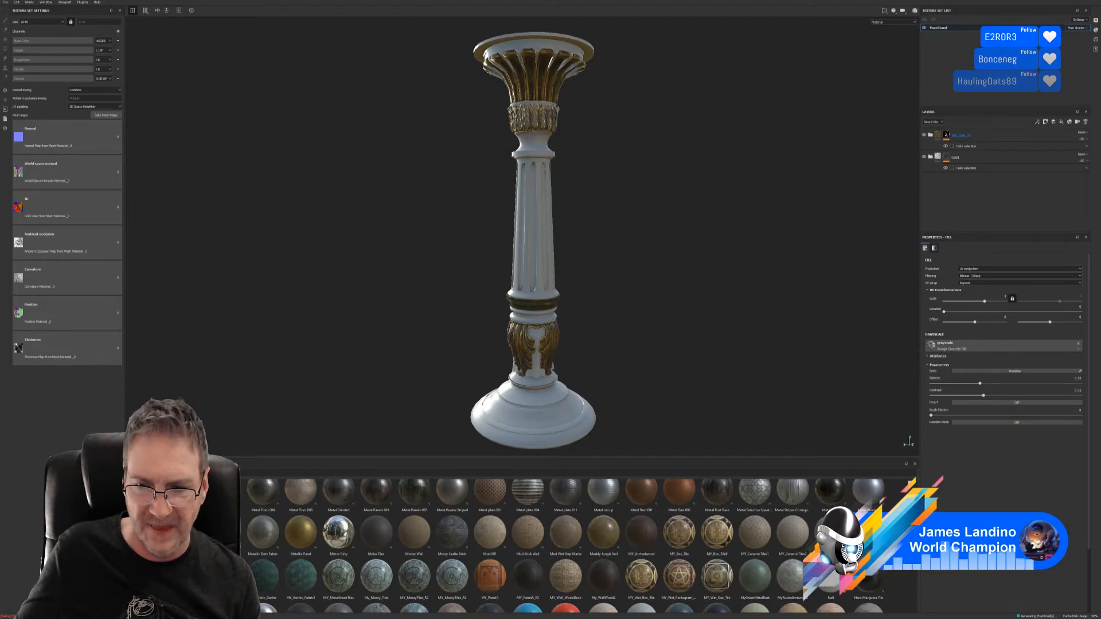
scroll(573, 544, down, 3)
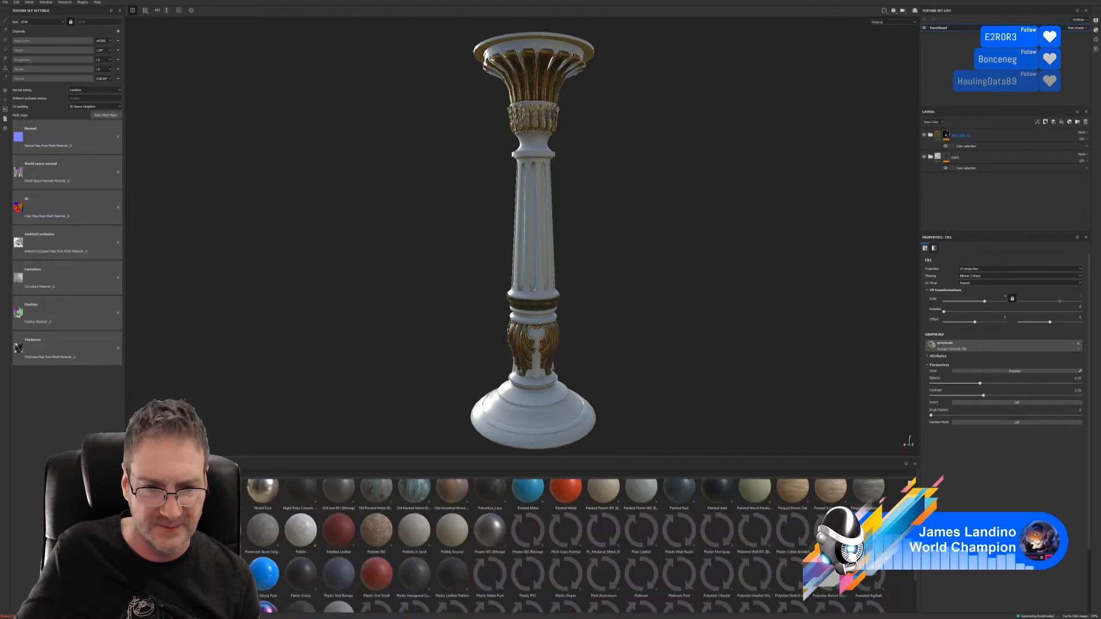
scroll(573, 545, down, 3)
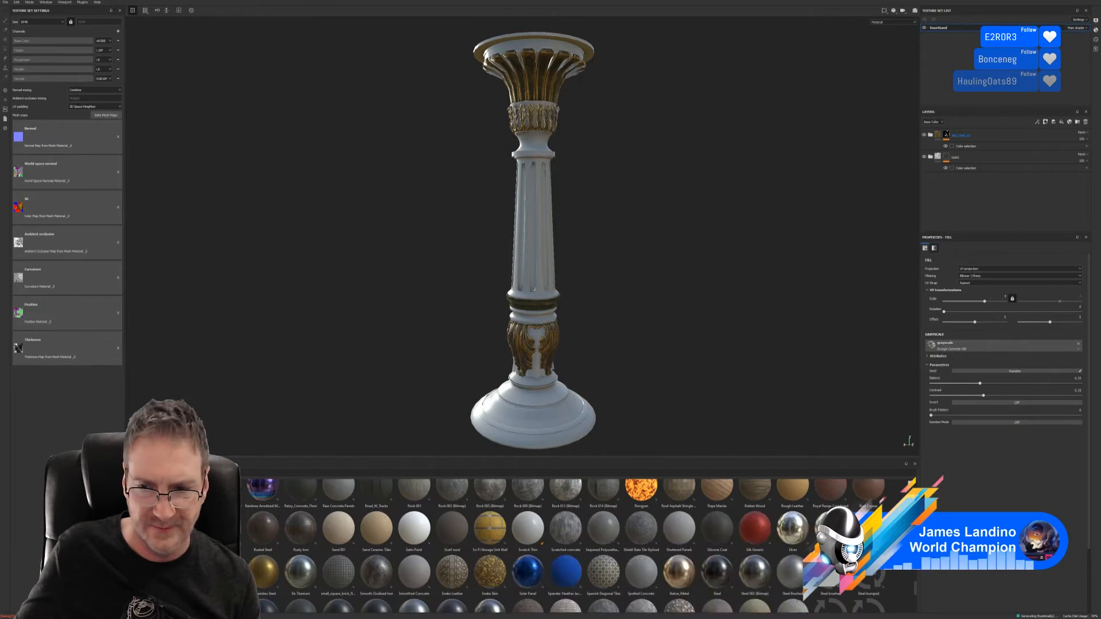
scroll(573, 545, down, 3)
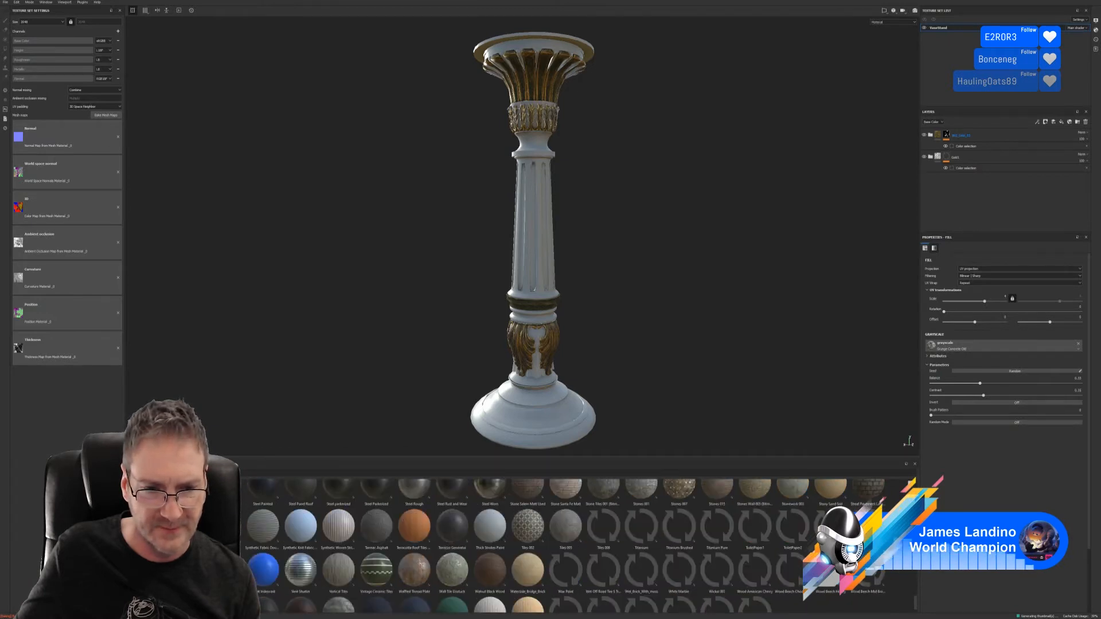
scroll(580, 545, down, 1)
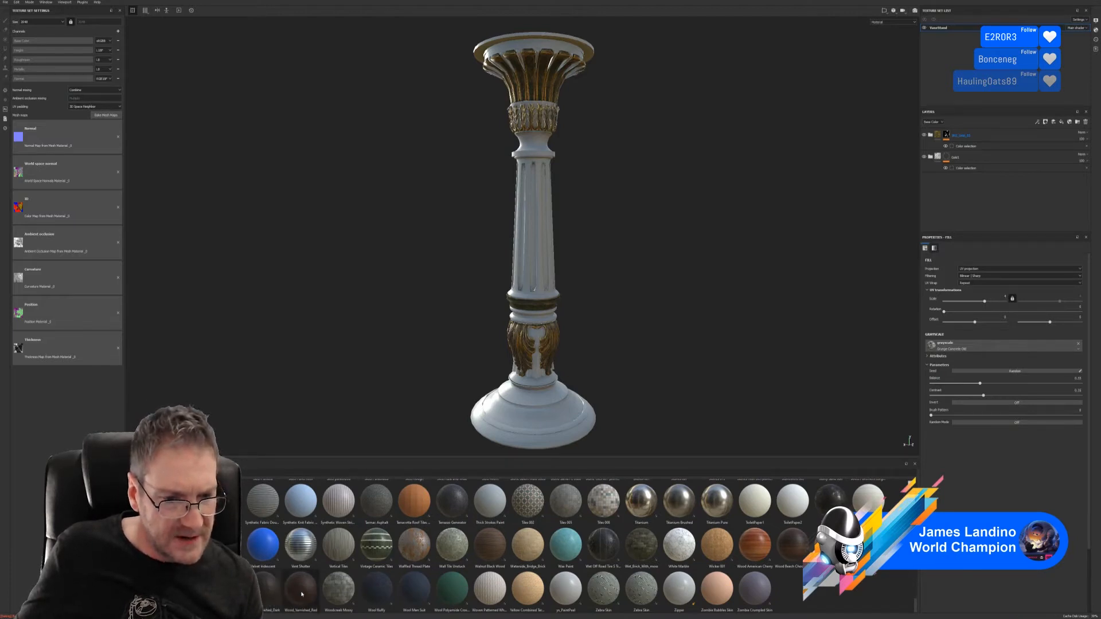
mouse_move(302, 593)
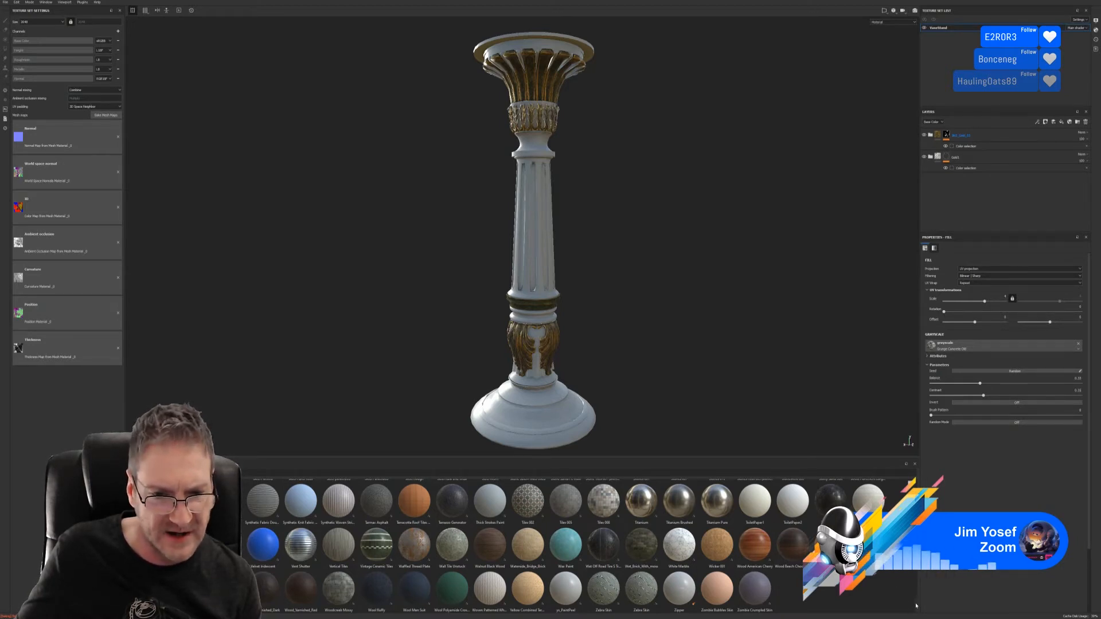
- Look back through the materials in reverse order, from the wood entries past metal, marble, leather, ground and concrete to aluminium
scroll(921, 596, up, 1)
scroll(920, 596, up, 3)
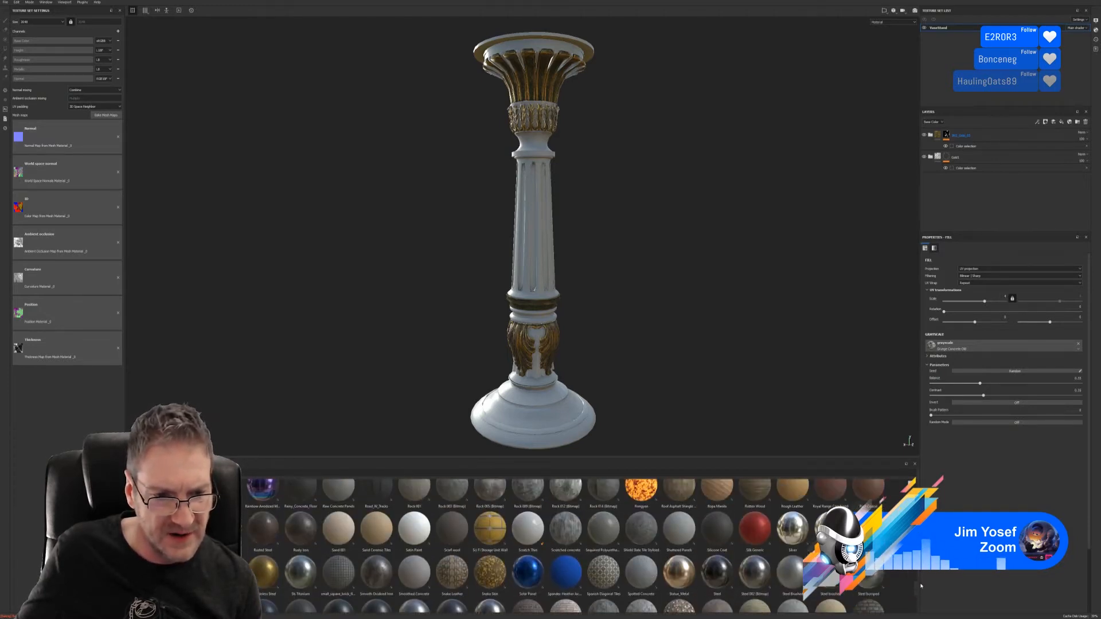
scroll(920, 583, up, 1)
scroll(924, 583, up, 3)
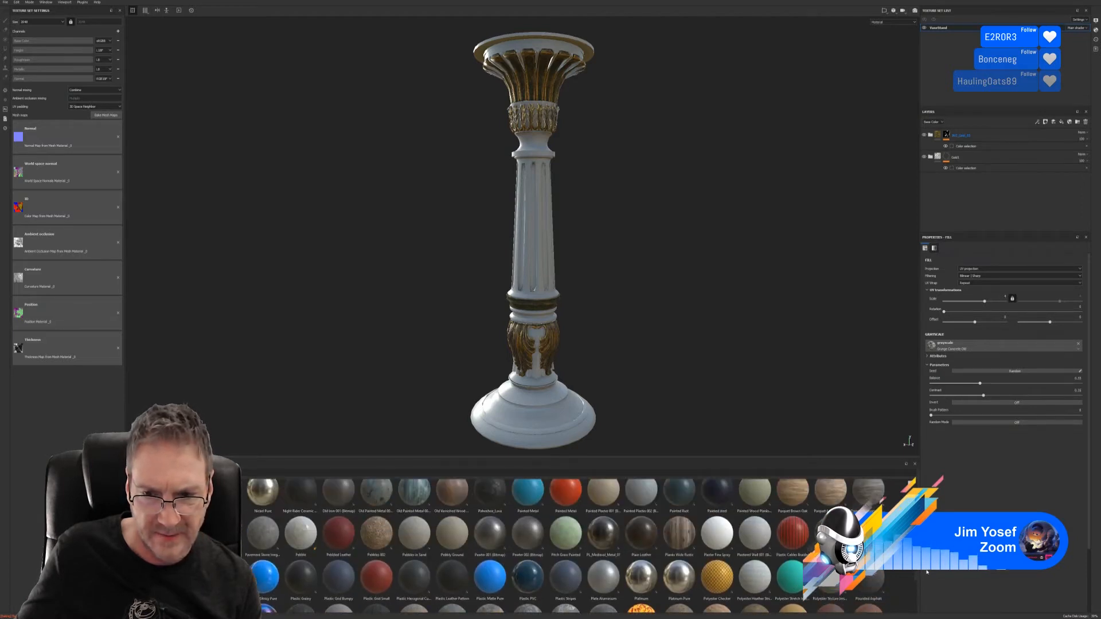
scroll(927, 571, up, 1)
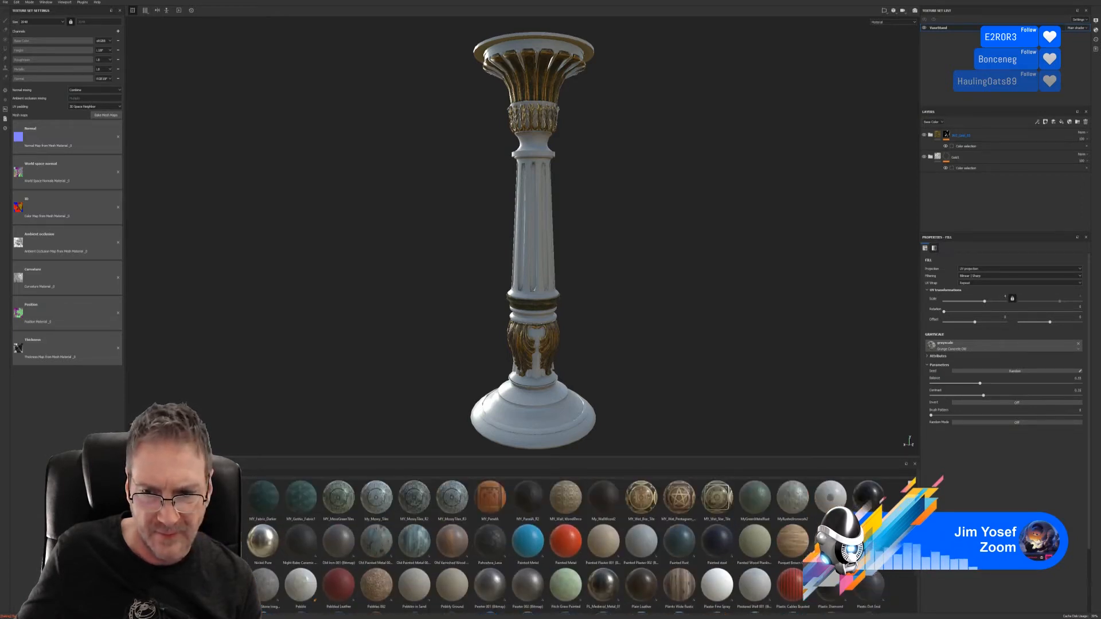
scroll(927, 571, up, 2)
scroll(694, 526, up, 2)
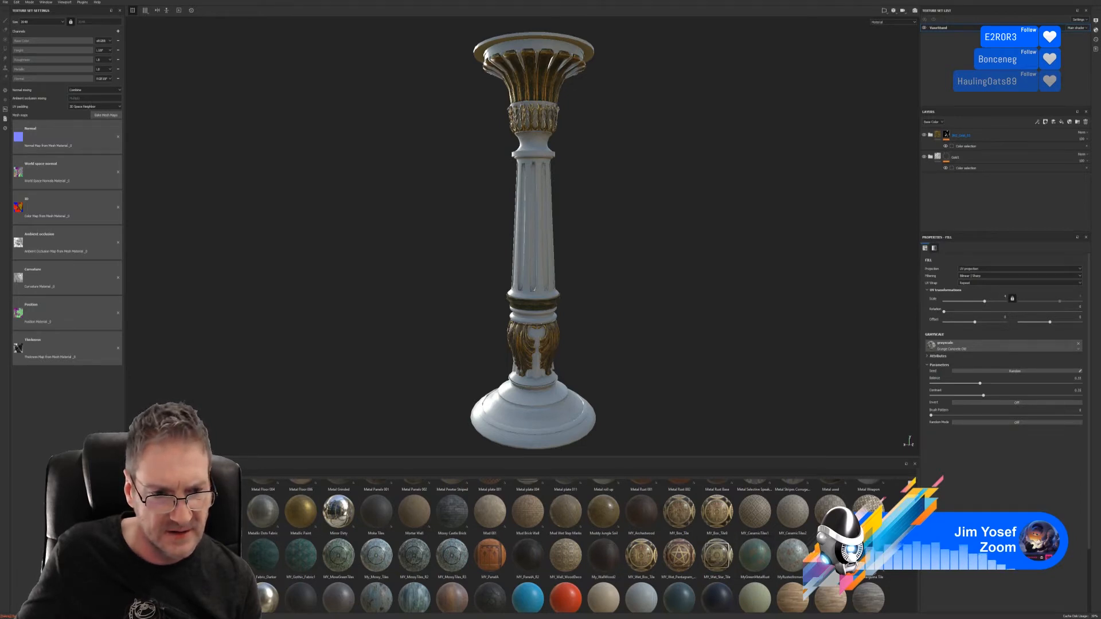
scroll(566, 546, up, 2)
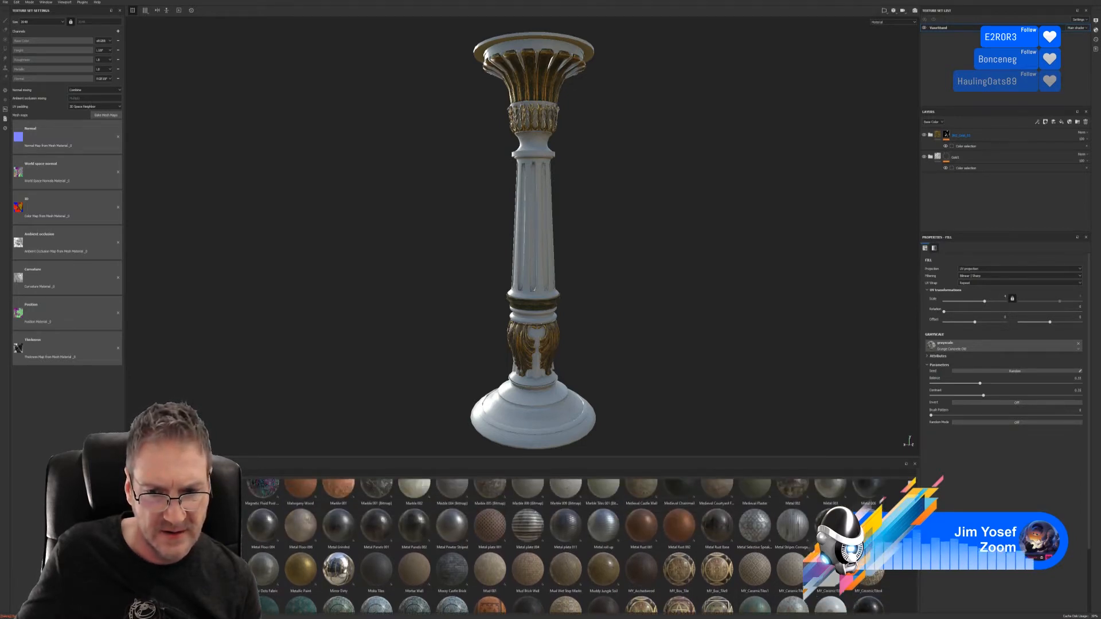
scroll(566, 547, up, 3)
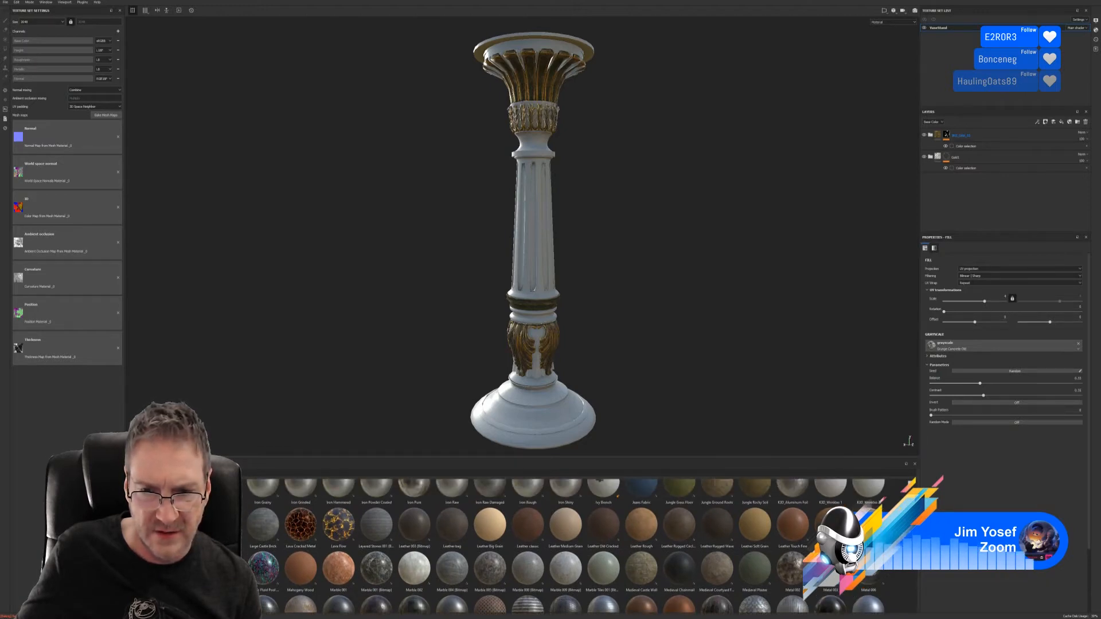
scroll(565, 546, up, 3)
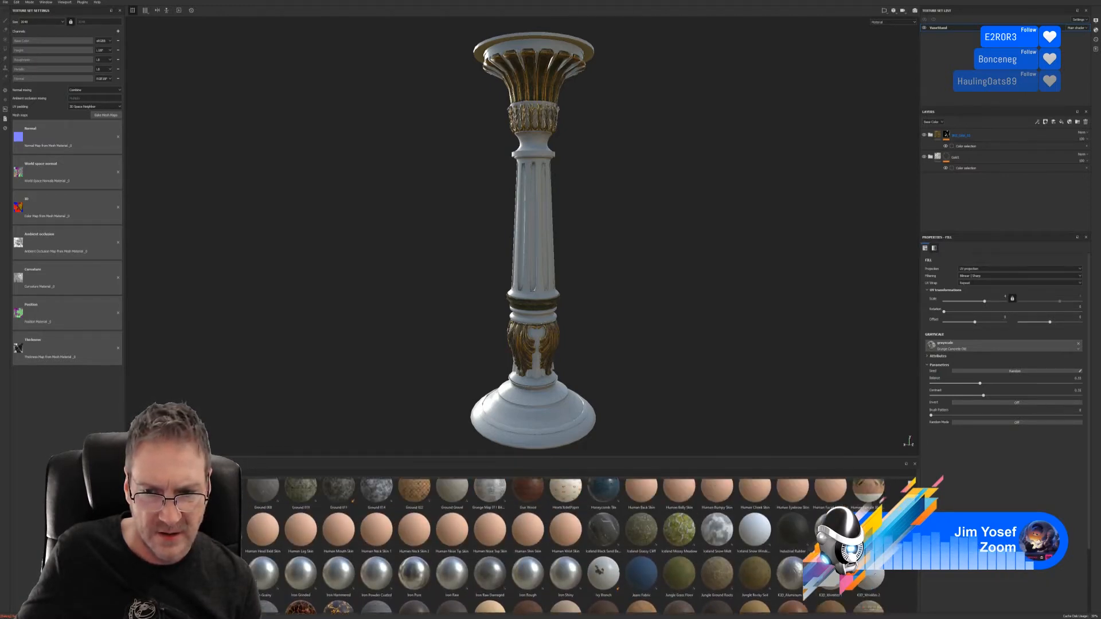
scroll(565, 547, up, 2)
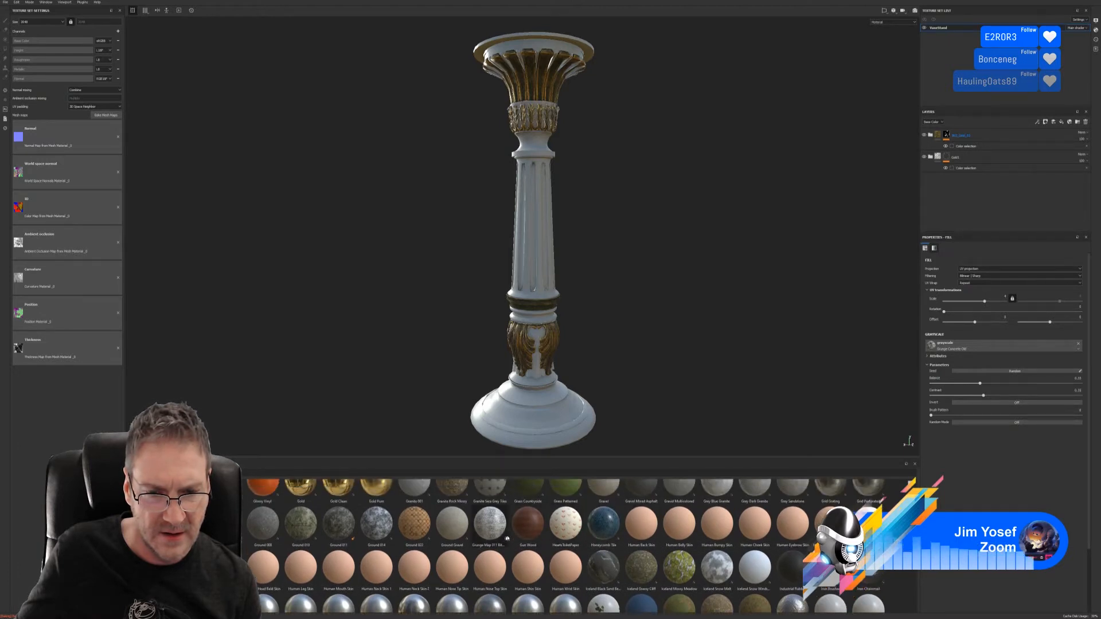
mouse_move(520, 533)
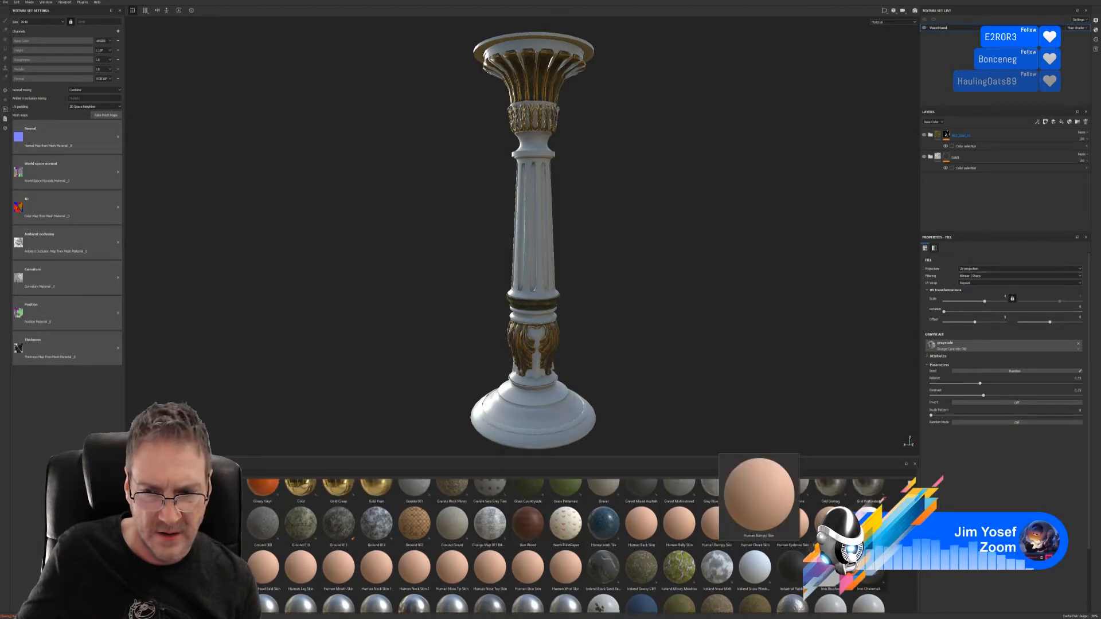
scroll(566, 547, up, 3)
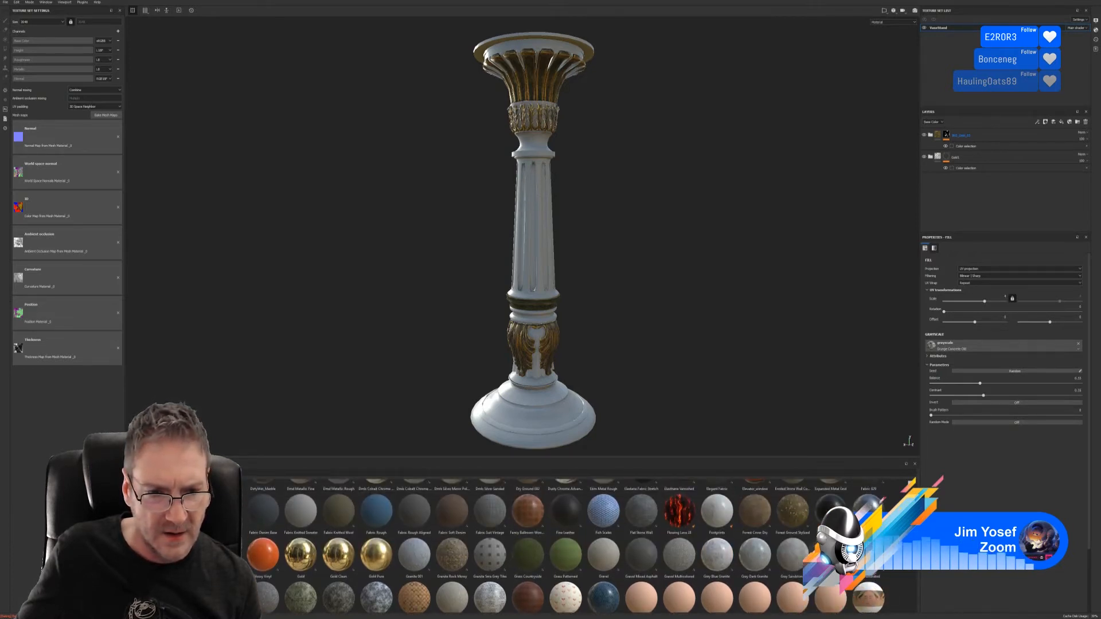
scroll(566, 545, up, 2)
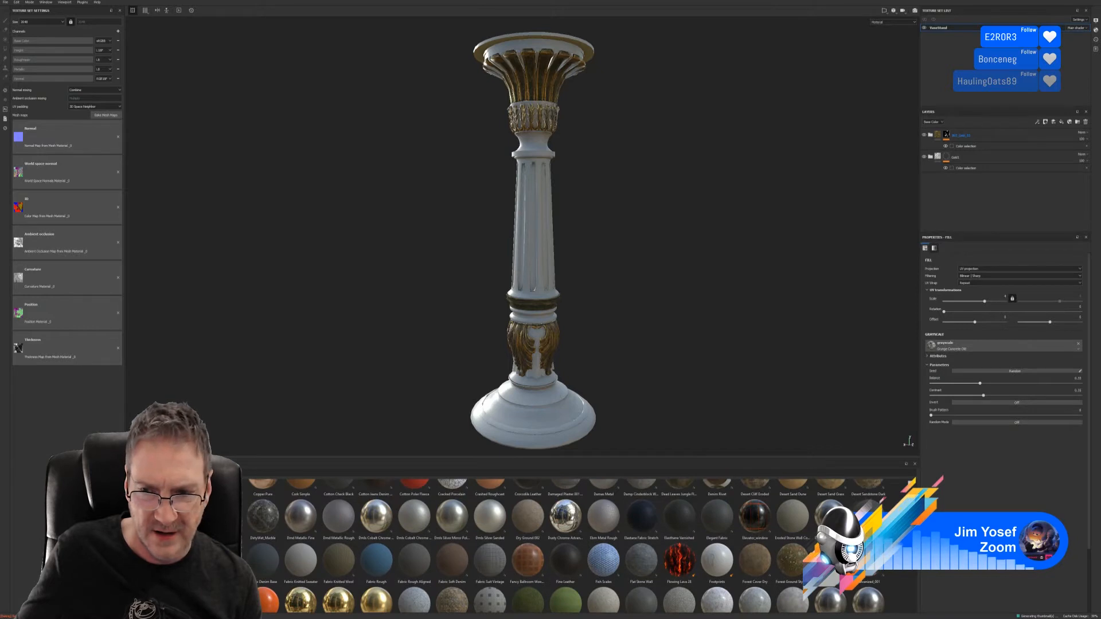
scroll(566, 546, up, 2)
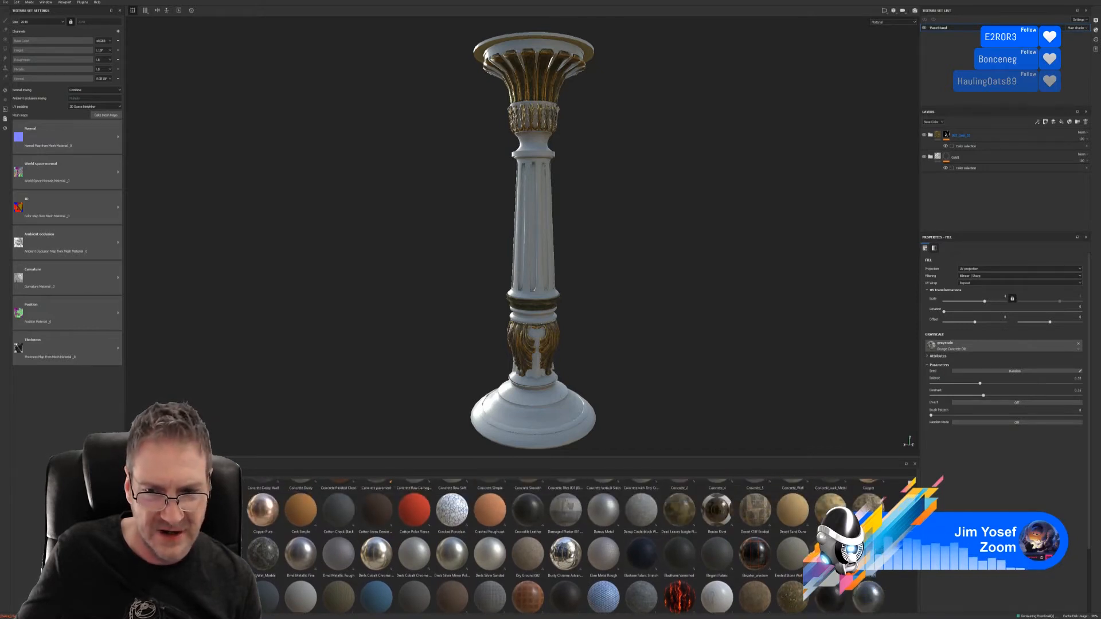
scroll(566, 545, up, 3)
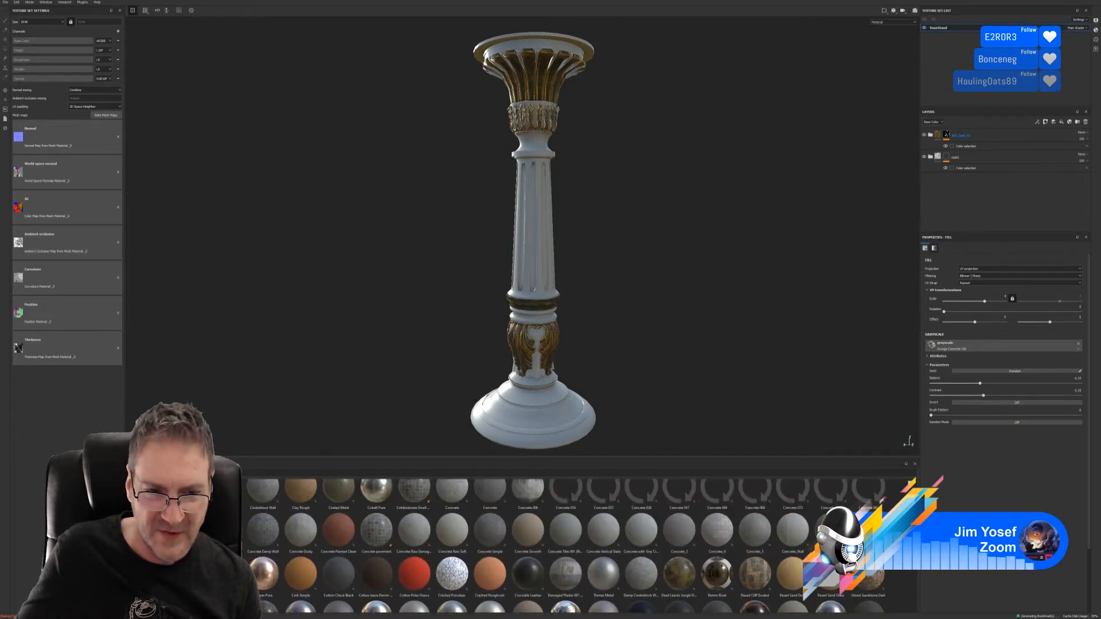
scroll(566, 545, up, 3)
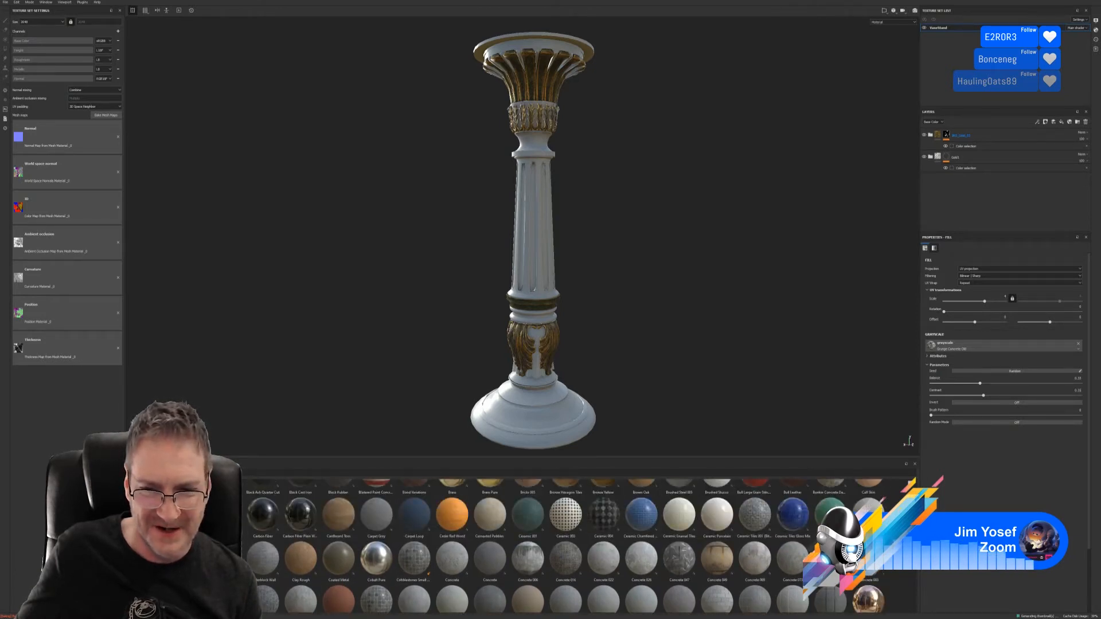
scroll(566, 545, up, 2)
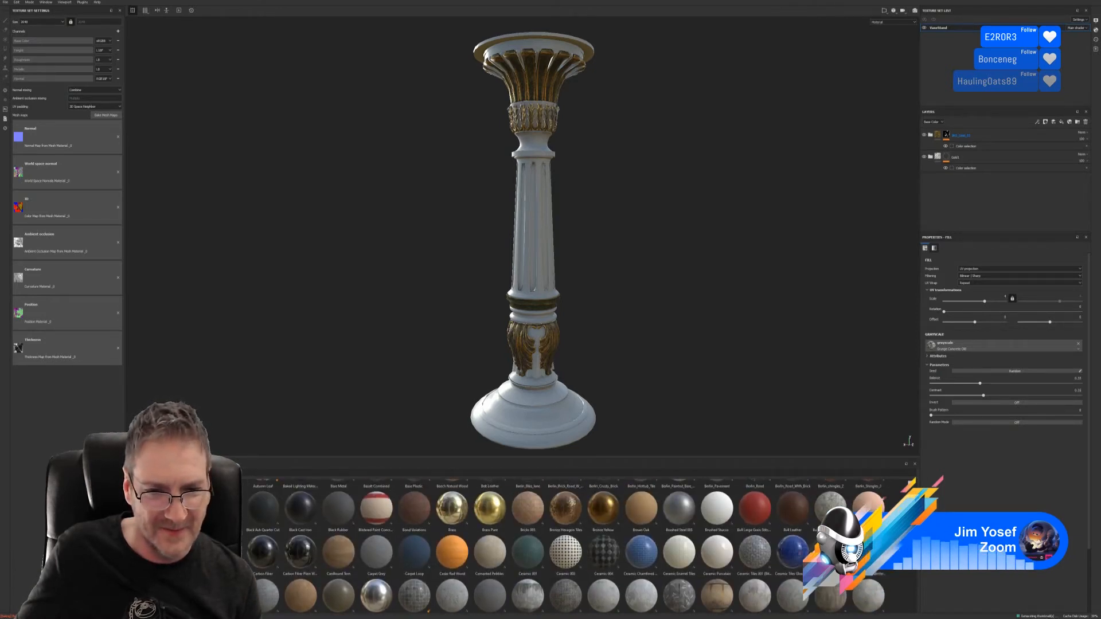
scroll(566, 546, up, 2)
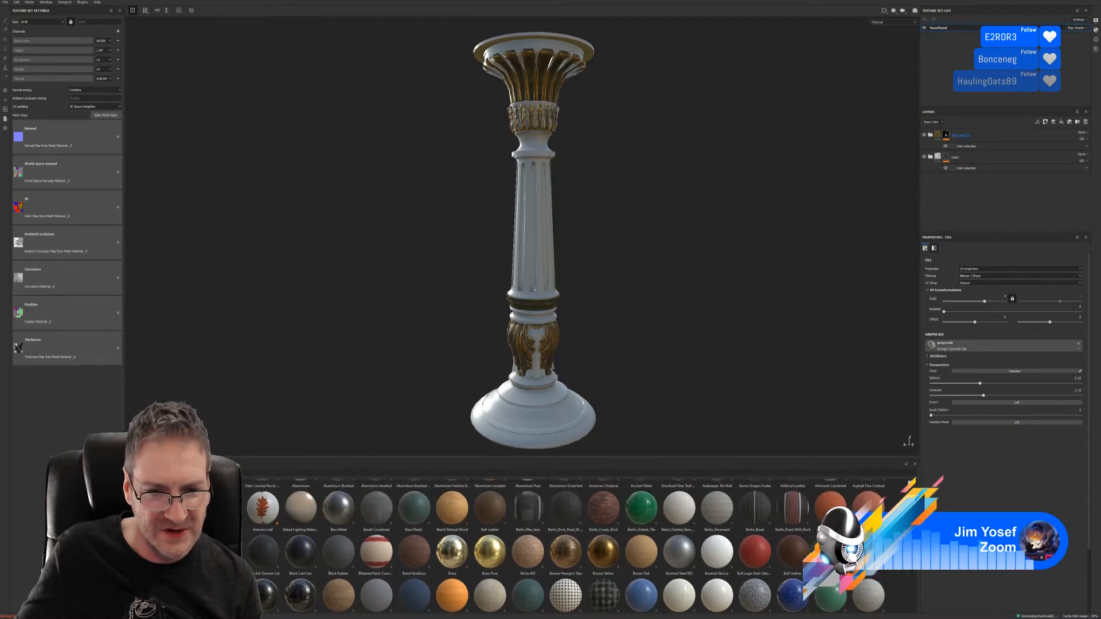
scroll(566, 546, up, 1)
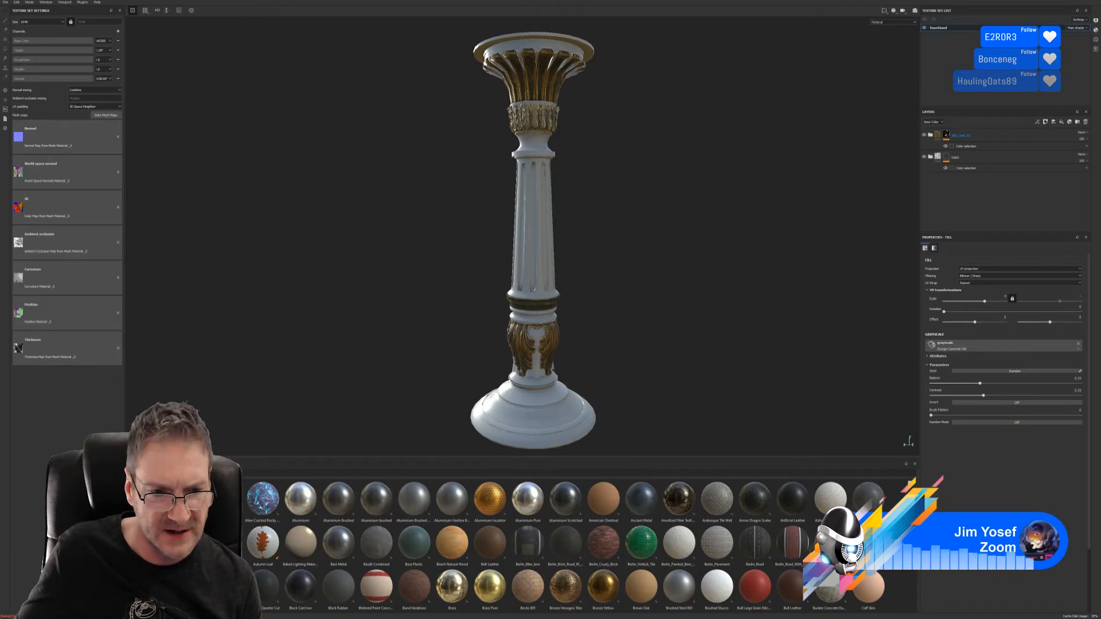
- Look through the base materials from the aluminium entries past concrete, fabric, gold, iron, leather and marble to the painted metal entries
scroll(567, 546, down, 3)
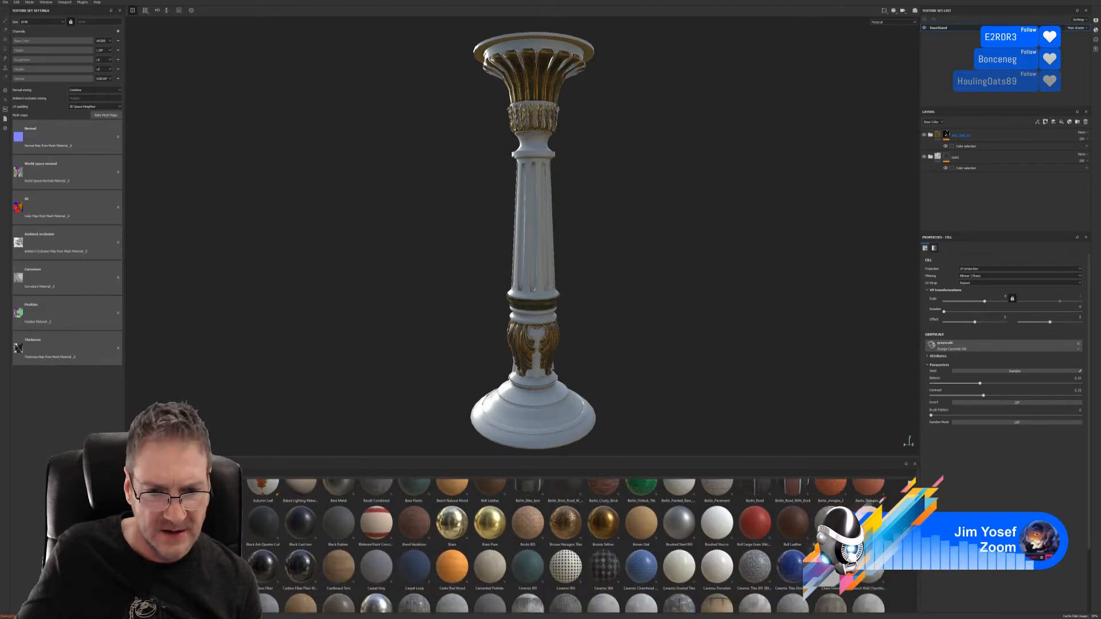
scroll(566, 545, down, 2)
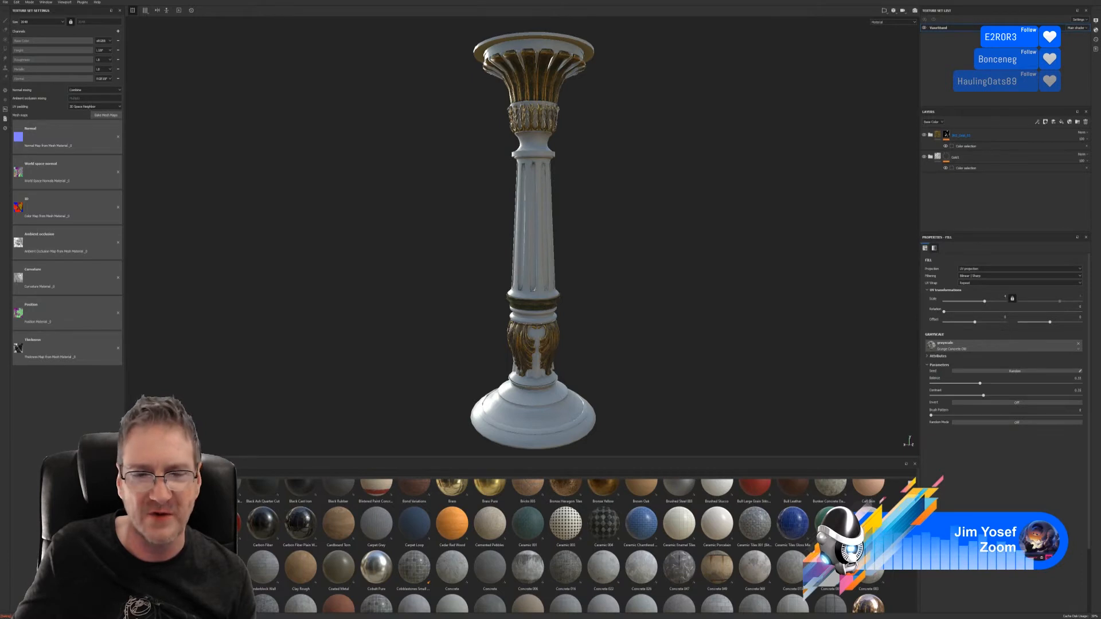
scroll(562, 545, down, 2)
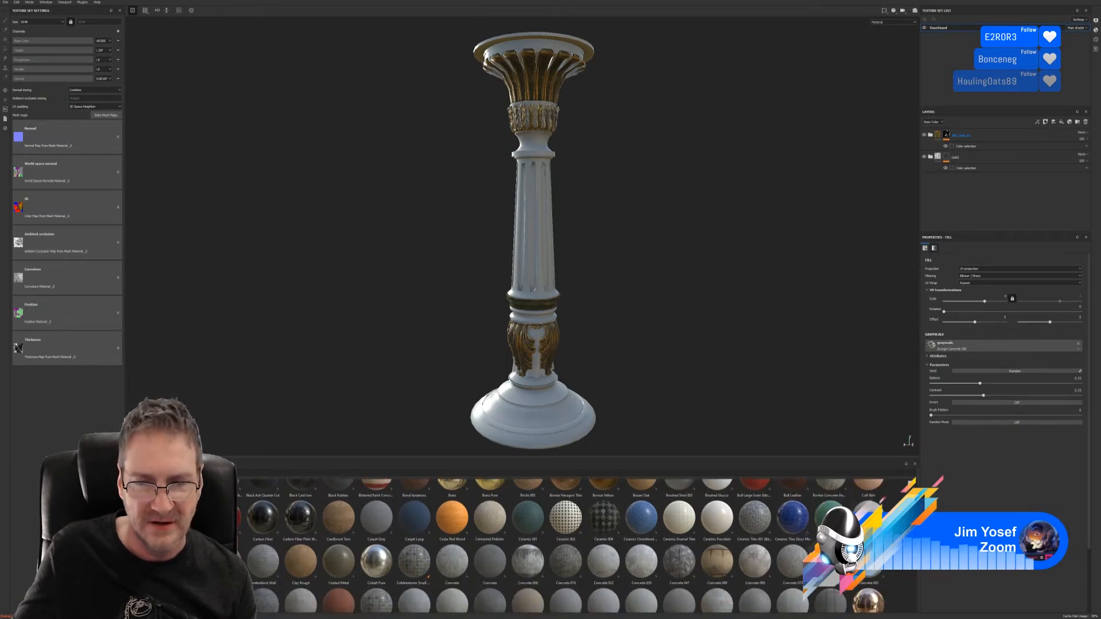
scroll(561, 544, down, 1)
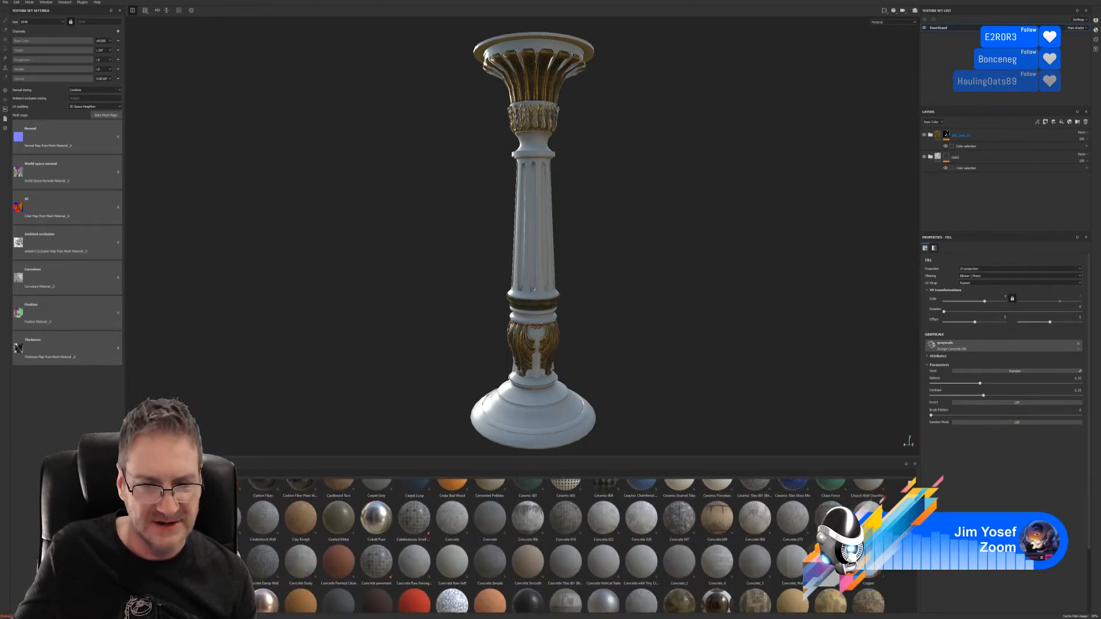
scroll(562, 544, down, 1)
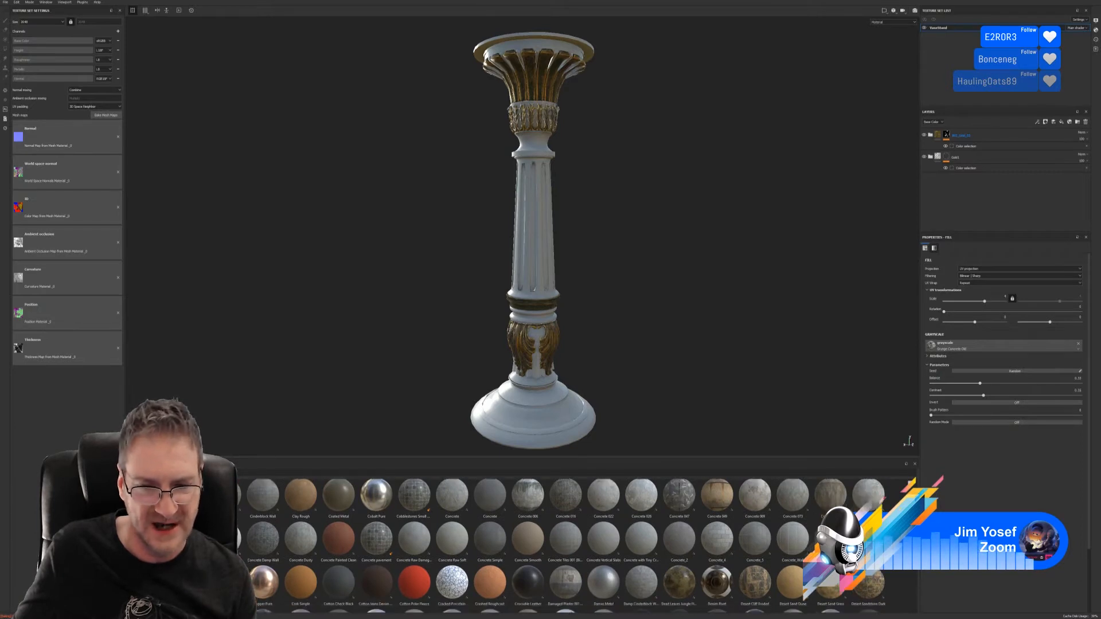
scroll(562, 544, down, 2)
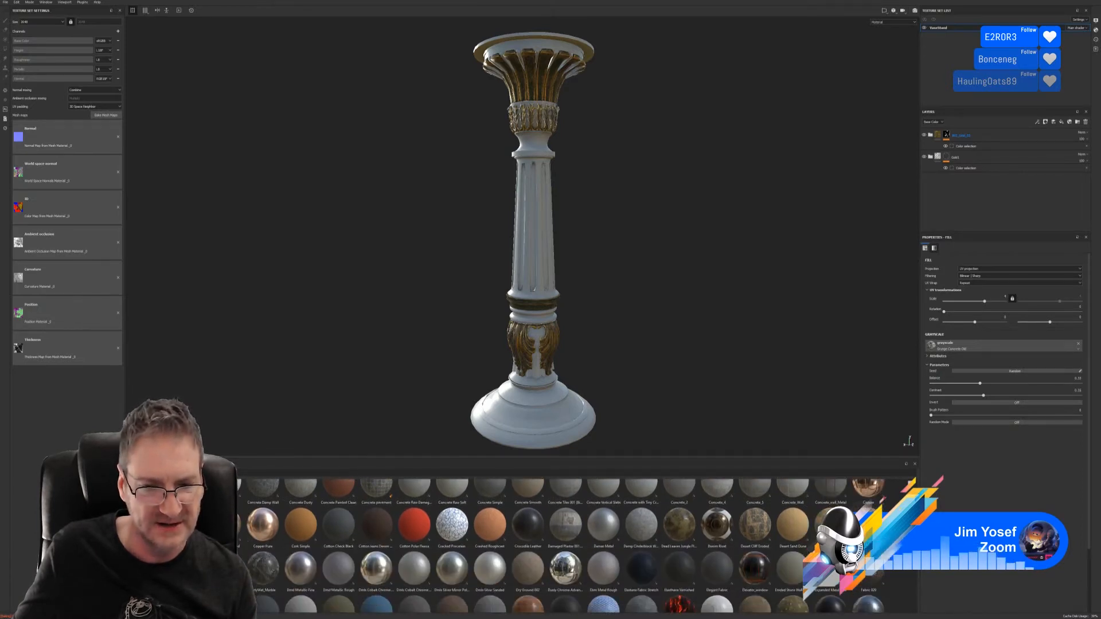
scroll(562, 544, down, 1)
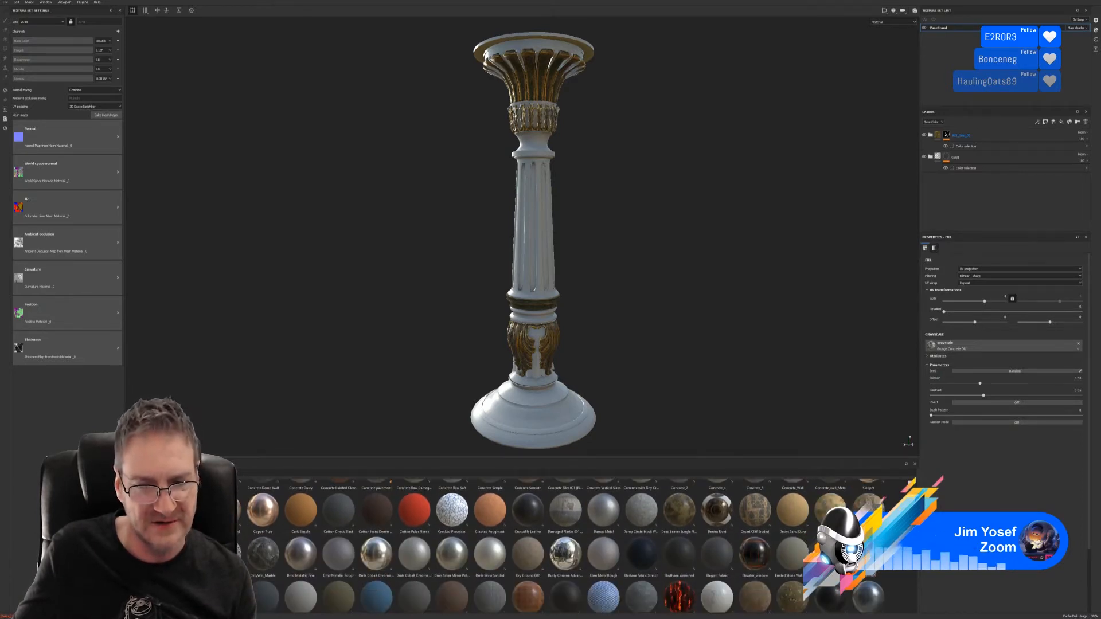
scroll(562, 544, down, 1)
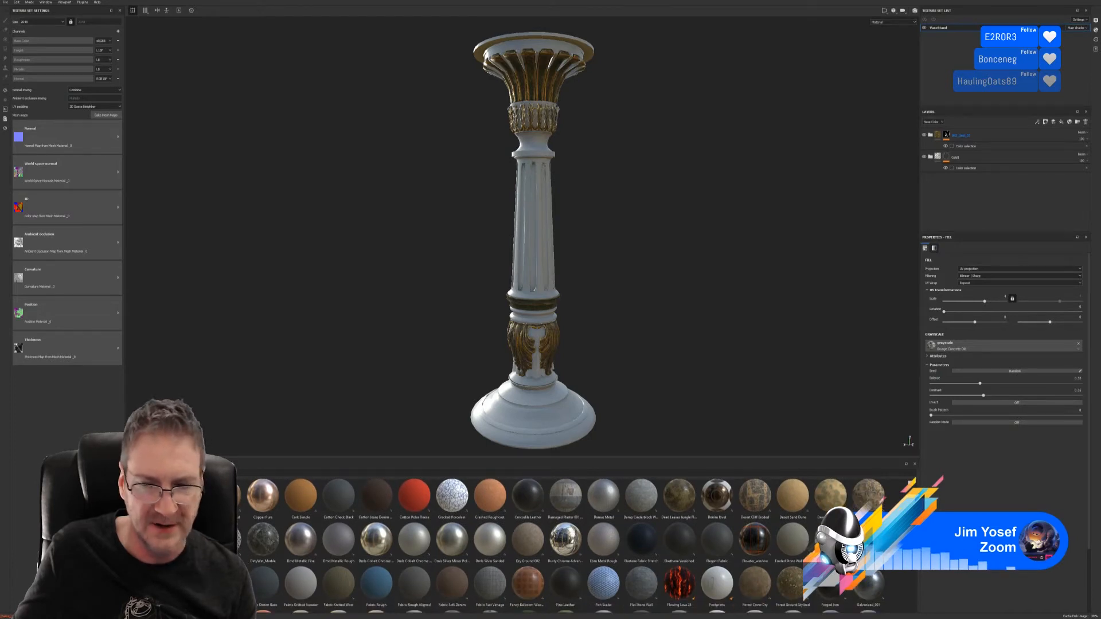
scroll(566, 544, down, 2)
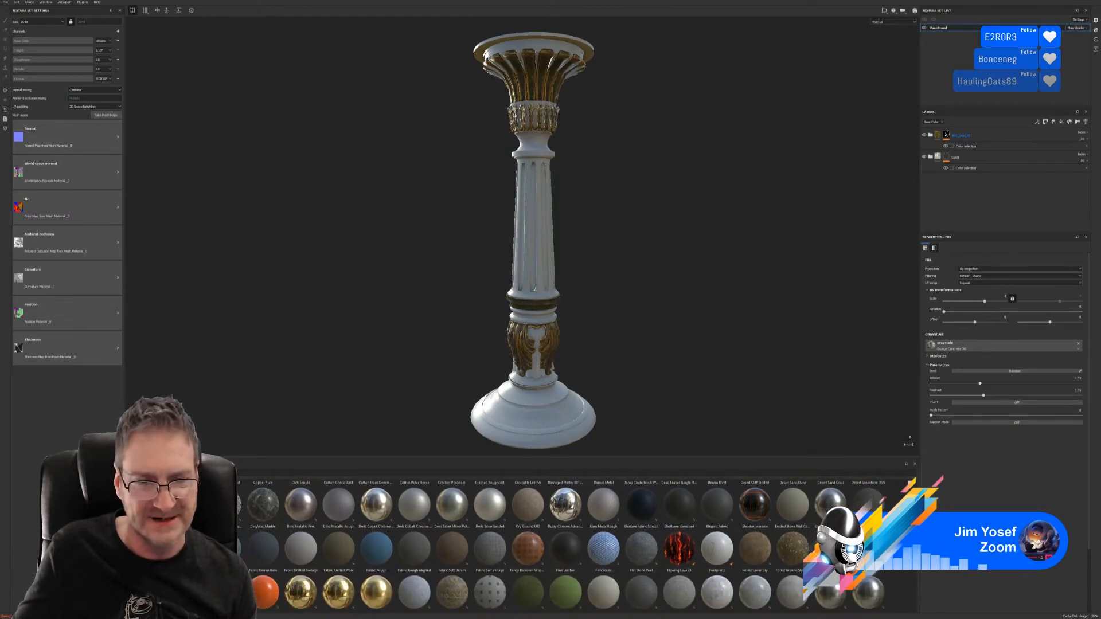
scroll(566, 545, down, 4)
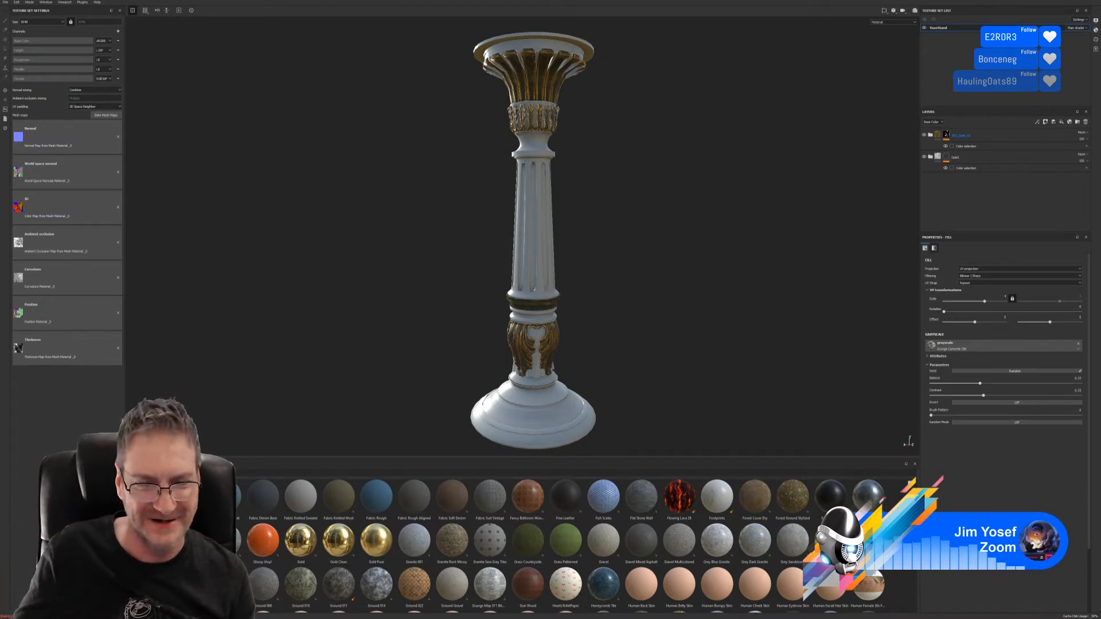
scroll(562, 545, down, 1)
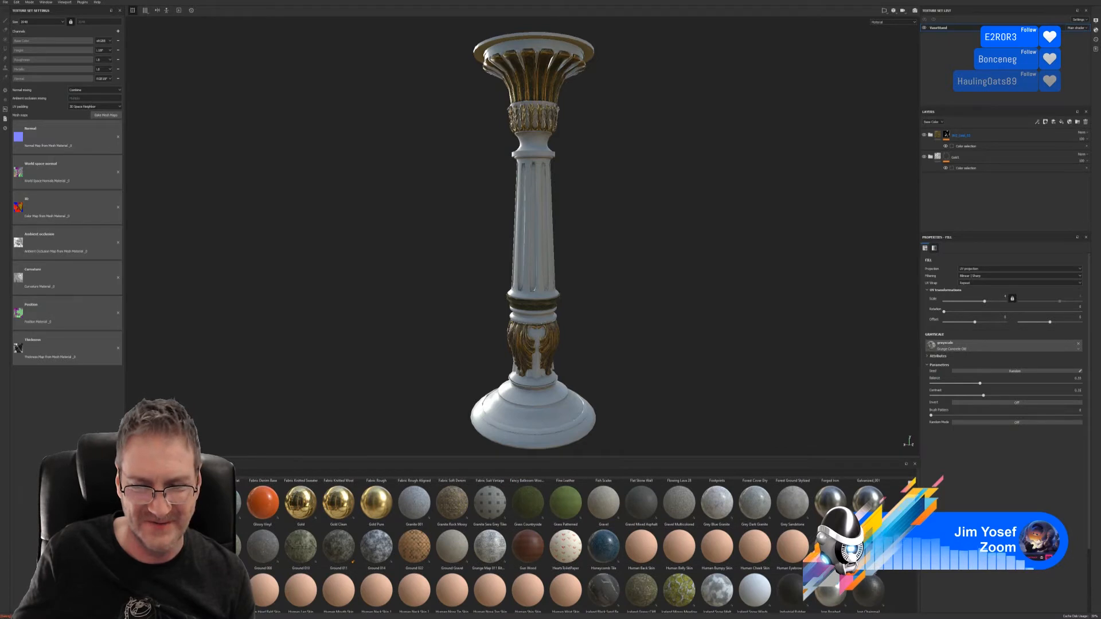
scroll(561, 545, up, 1)
scroll(561, 544, down, 1)
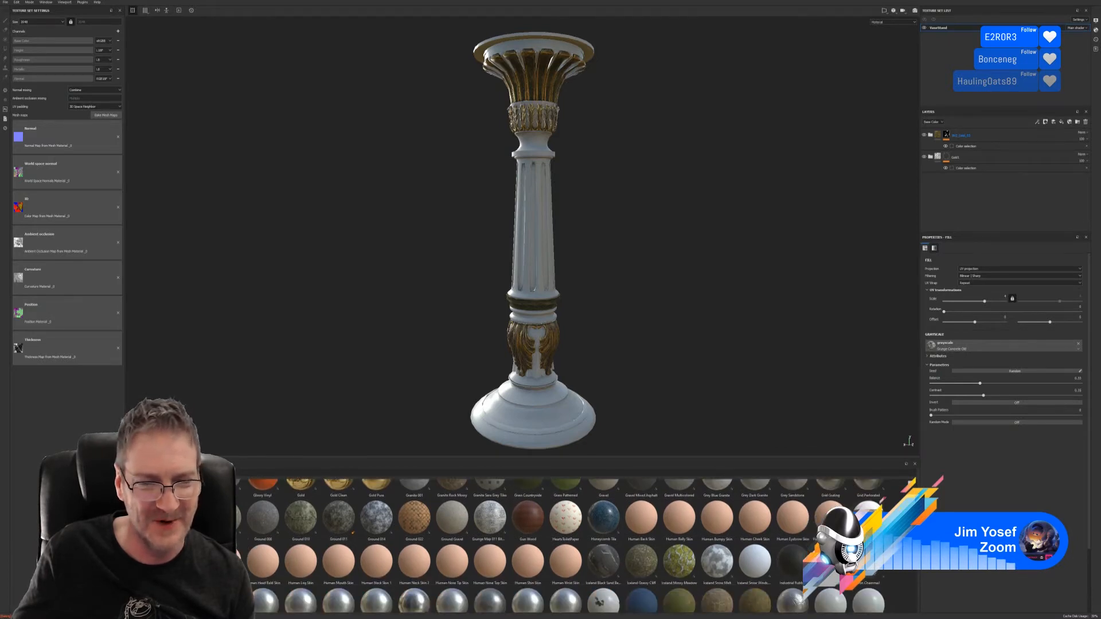
scroll(562, 544, down, 1)
scroll(562, 545, down, 1)
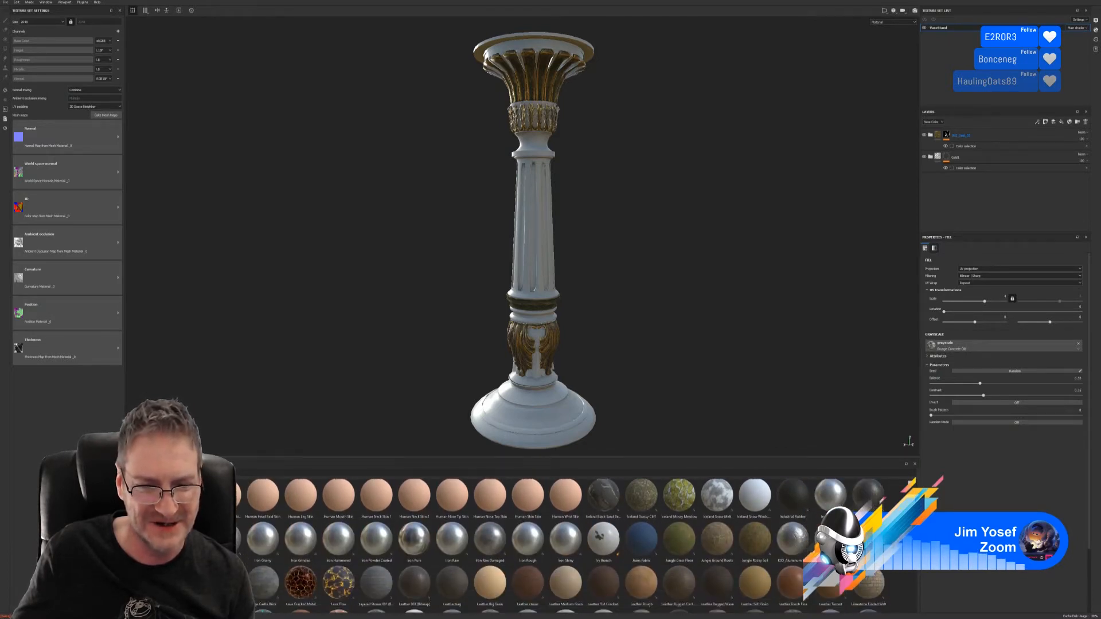
scroll(562, 544, down, 1)
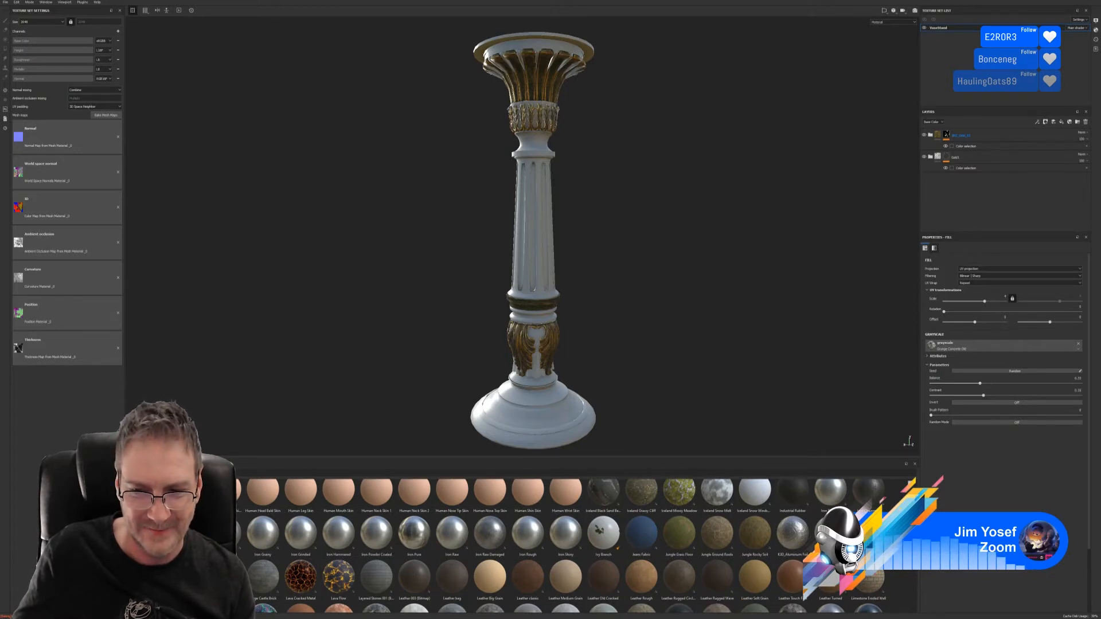
scroll(561, 545, down, 1)
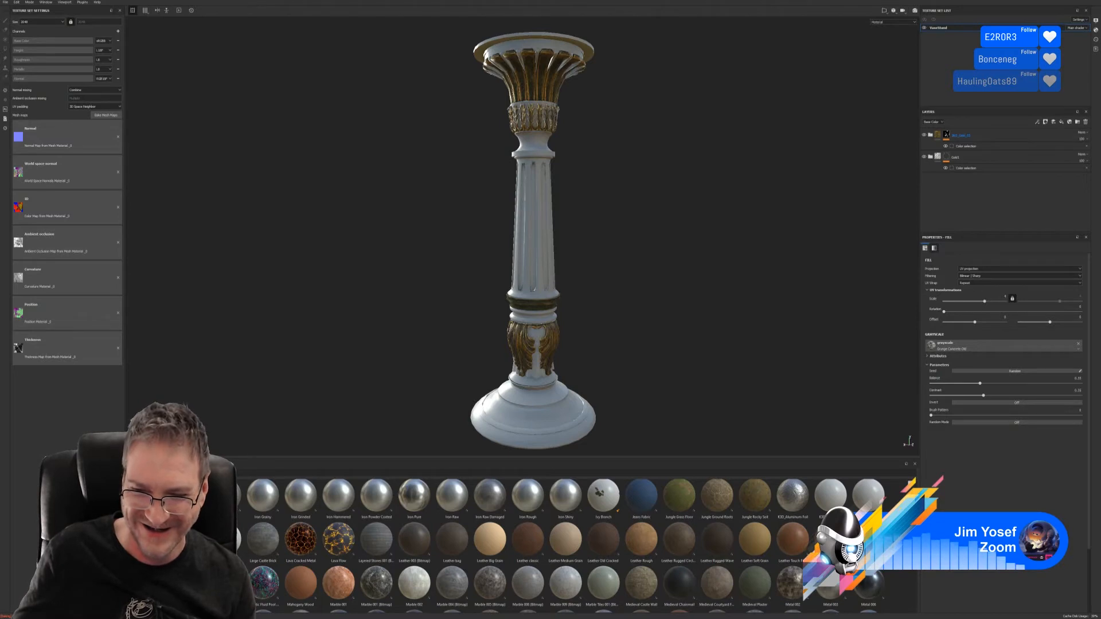
scroll(567, 546, down, 1)
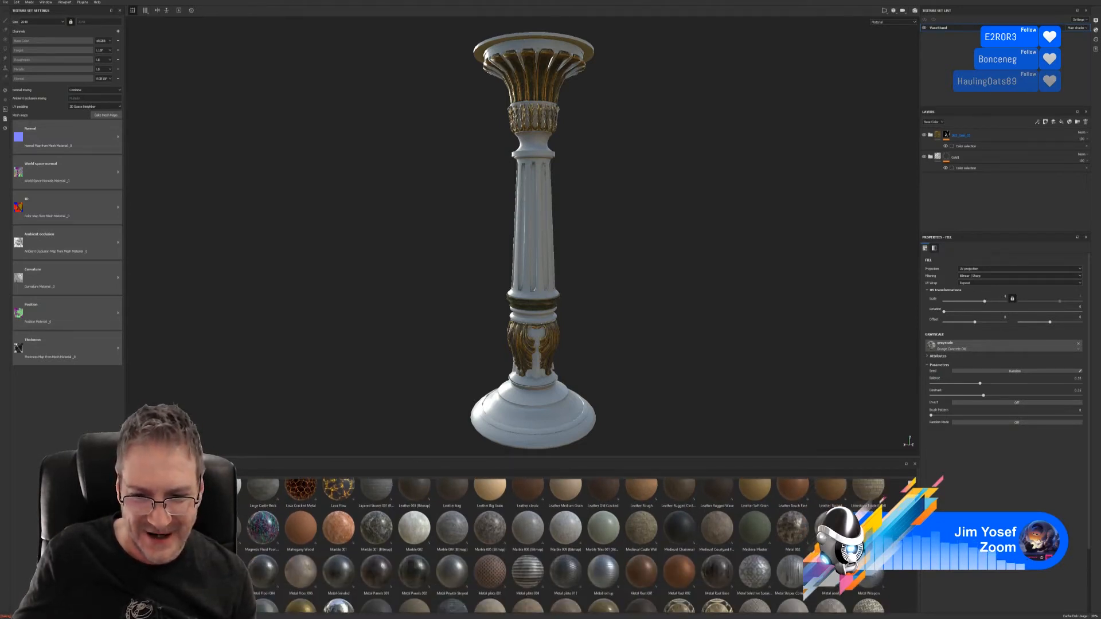
scroll(564, 546, down, 1)
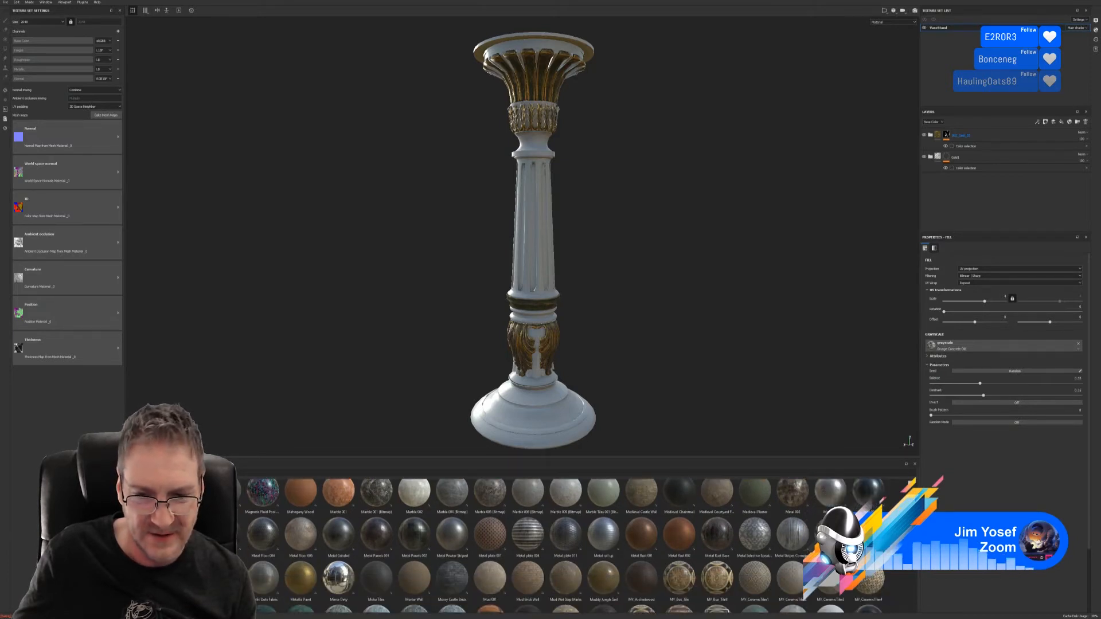
scroll(565, 545, down, 2)
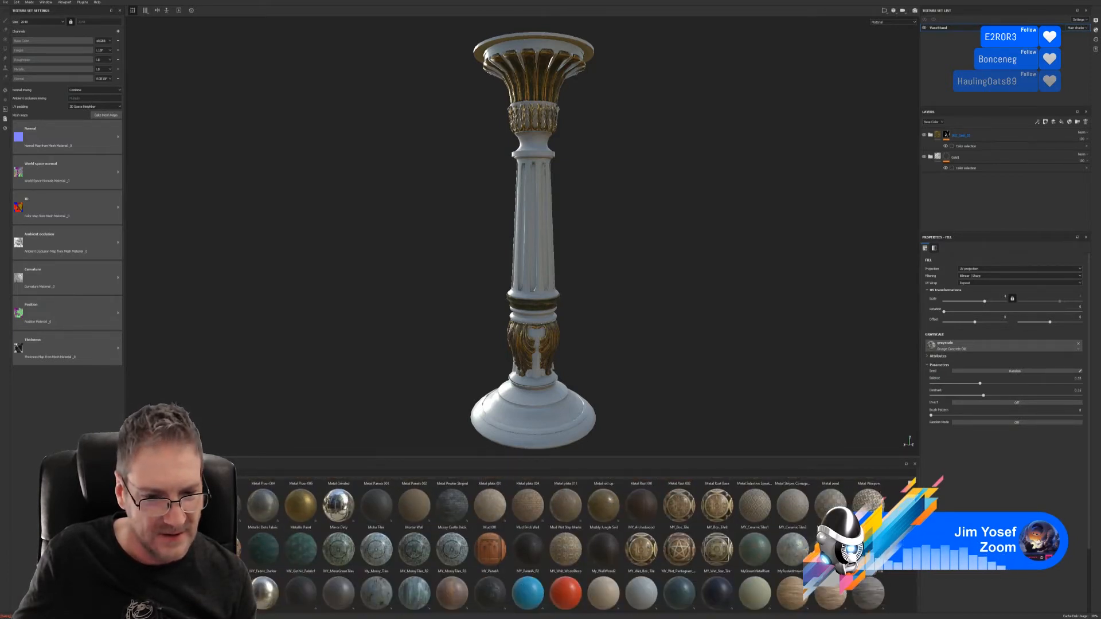
scroll(564, 545, down, 1)
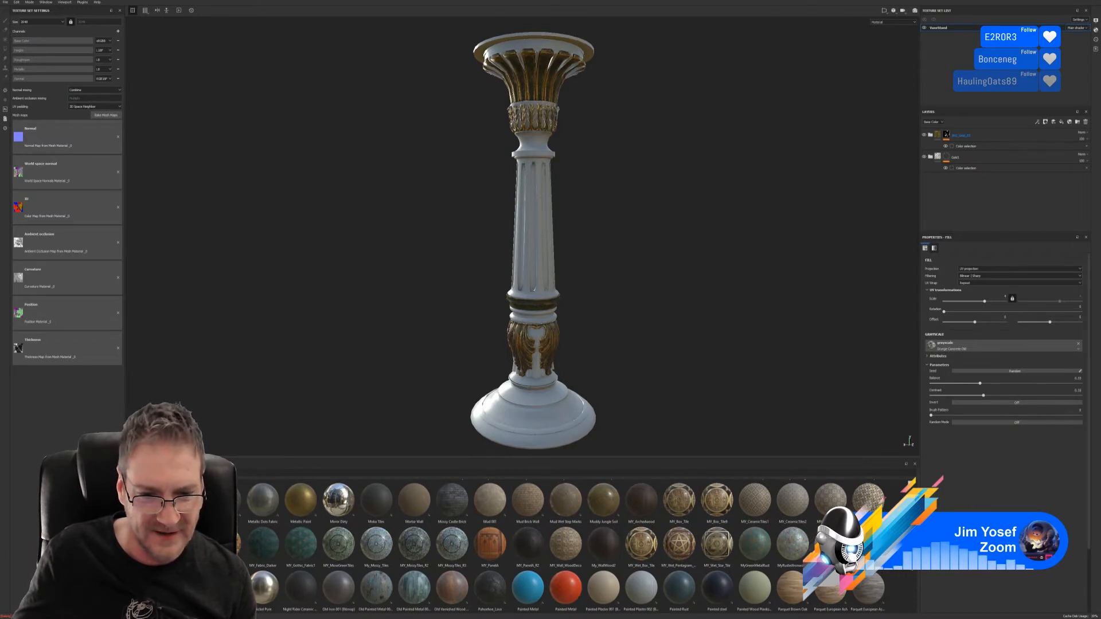
- Apply the Old Varnished Wood material to the stand as a top fill layer and increase its UV scale slightly
drag(452, 588, 575, 422)
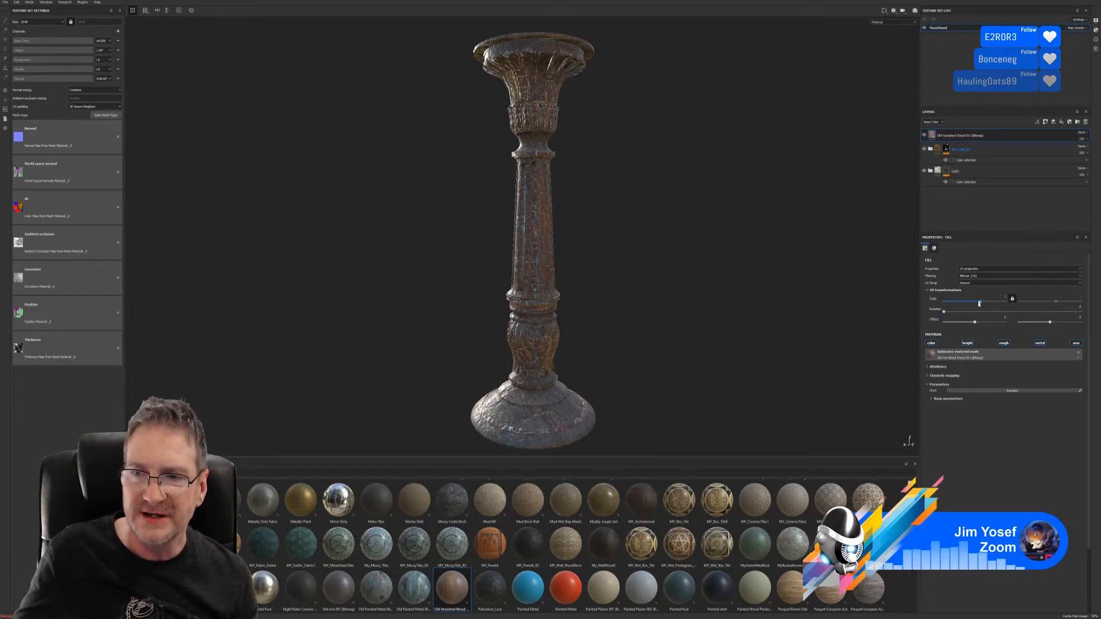
drag(981, 302, 989, 302)
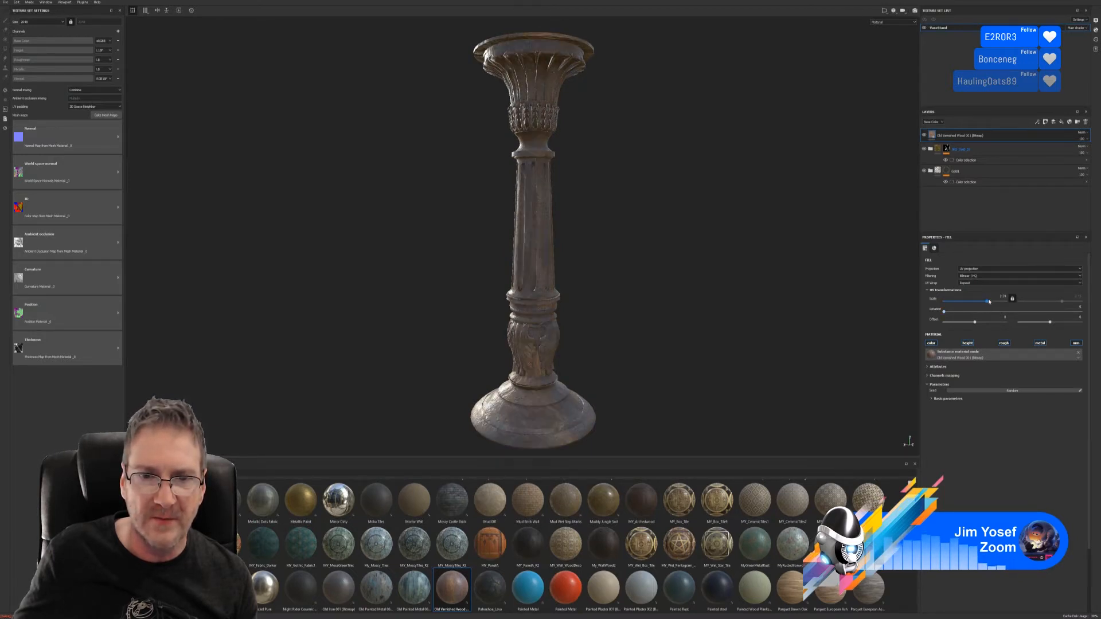
- Mask the varnished wood layer with a color selection, picking the blue ID color on the stand's base
right_click(987, 137)
click(1023, 160)
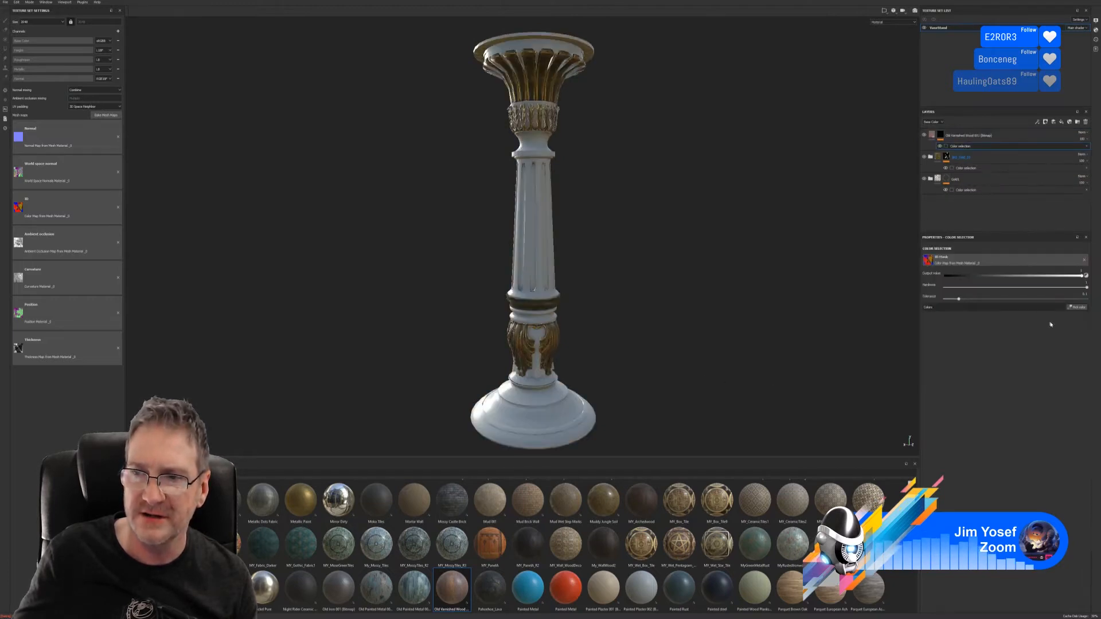
click(1076, 307)
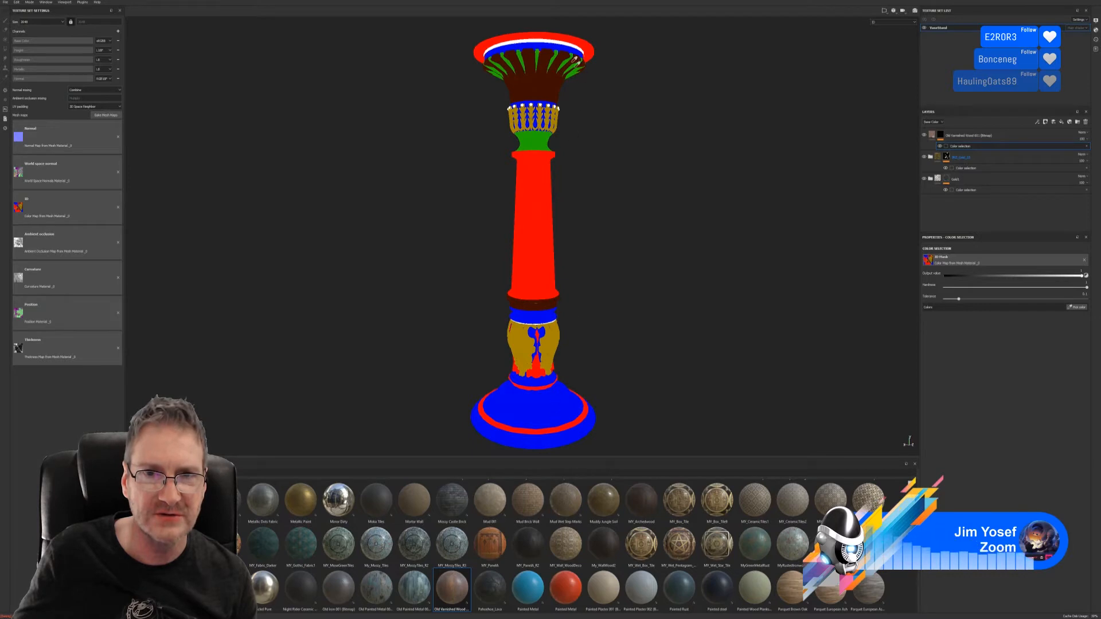
click(561, 400)
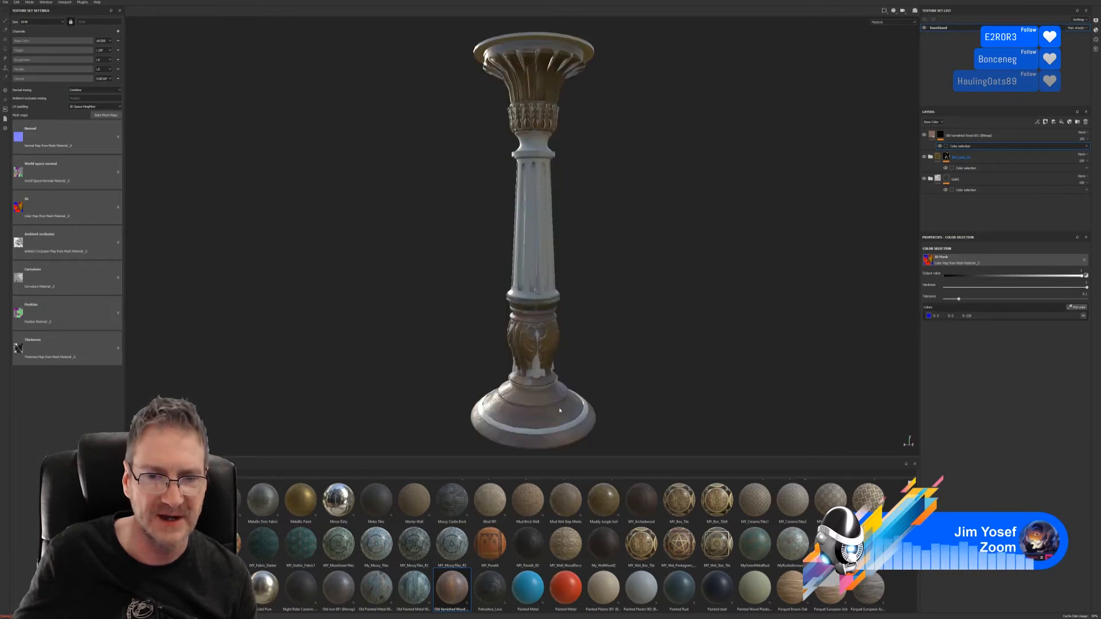
- Examine the varnished wood areas on the base, lower collar and top of the stand from several angles and distances
alt+drag(598, 397, 757, 396)
alt+middle_drag(757, 395, 757, 313)
alt+right_drag(756, 313, 661, 322)
alt+drag(661, 322, 754, 334)
alt+drag(622, 354, 444, 392)
alt+middle_drag(444, 392, 527, 403)
alt+drag(529, 373, 457, 363)
alt+middle_drag(456, 363, 385, 312)
alt+right_drag(385, 312, 232, 360)
alt+middle_drag(611, 187, 596, 286)
alt+right_drag(596, 287, 455, 238)
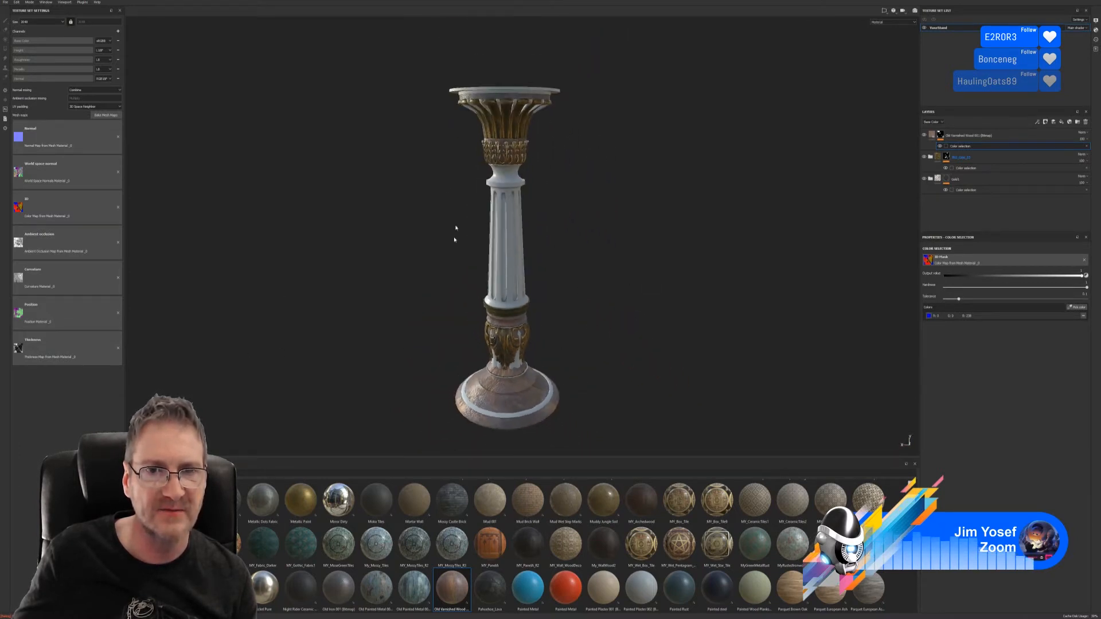
alt+middle_drag(494, 391, 514, 325)
alt+right_drag(513, 325, 774, 332)
alt+drag(774, 332, 539, 328)
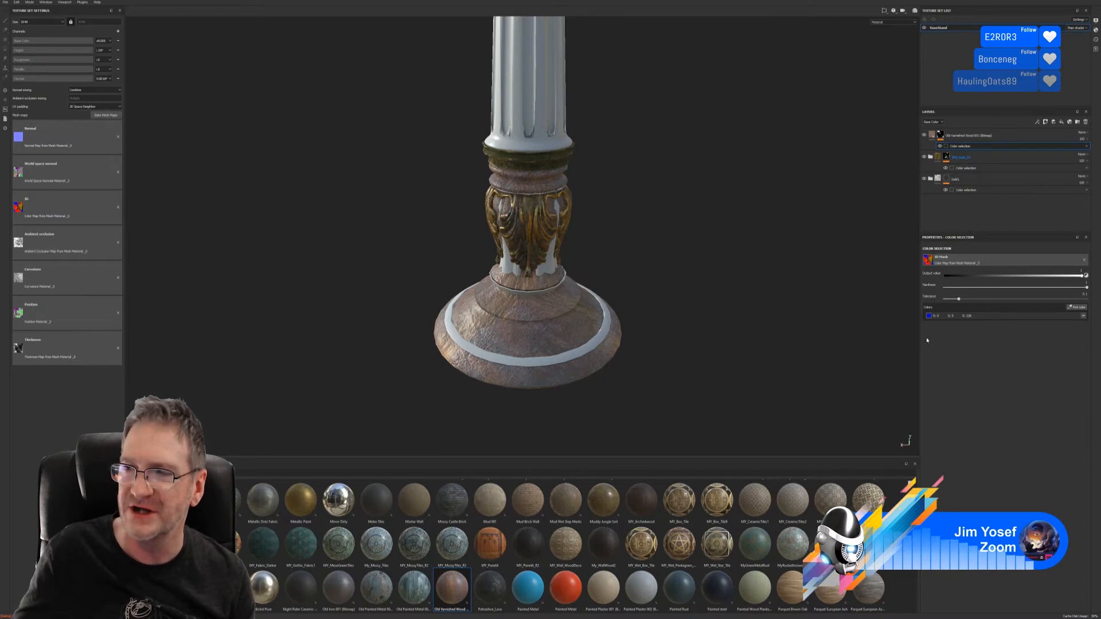
- Search back and forth through the whole base material list, between the aluminium entries and the wood and zombie skin entries
scroll(694, 538, down, 5)
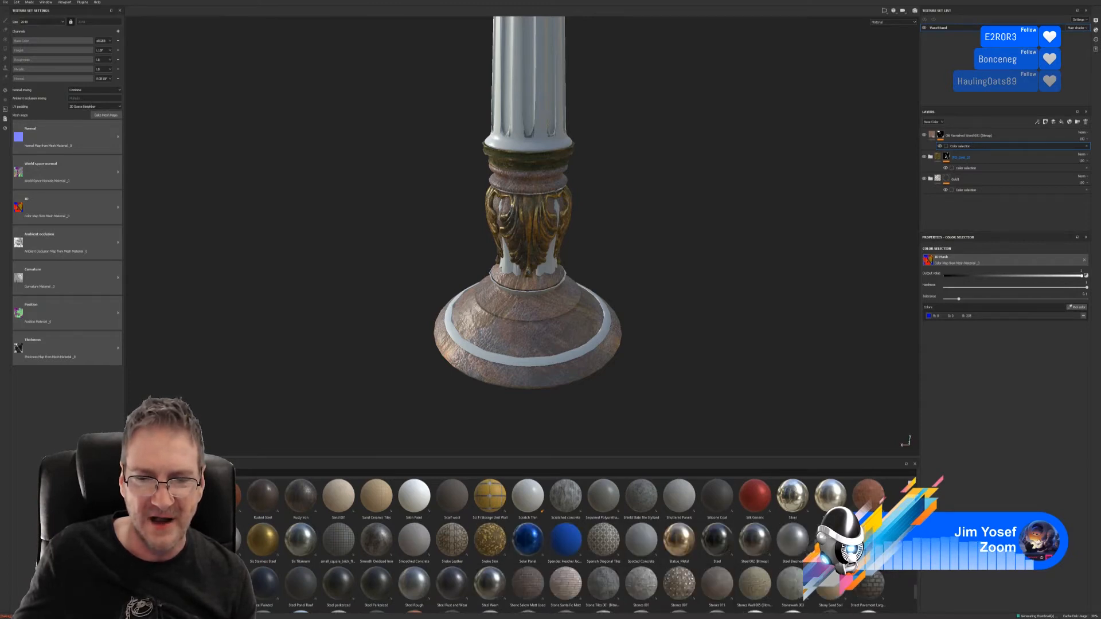
scroll(607, 540, down, 3)
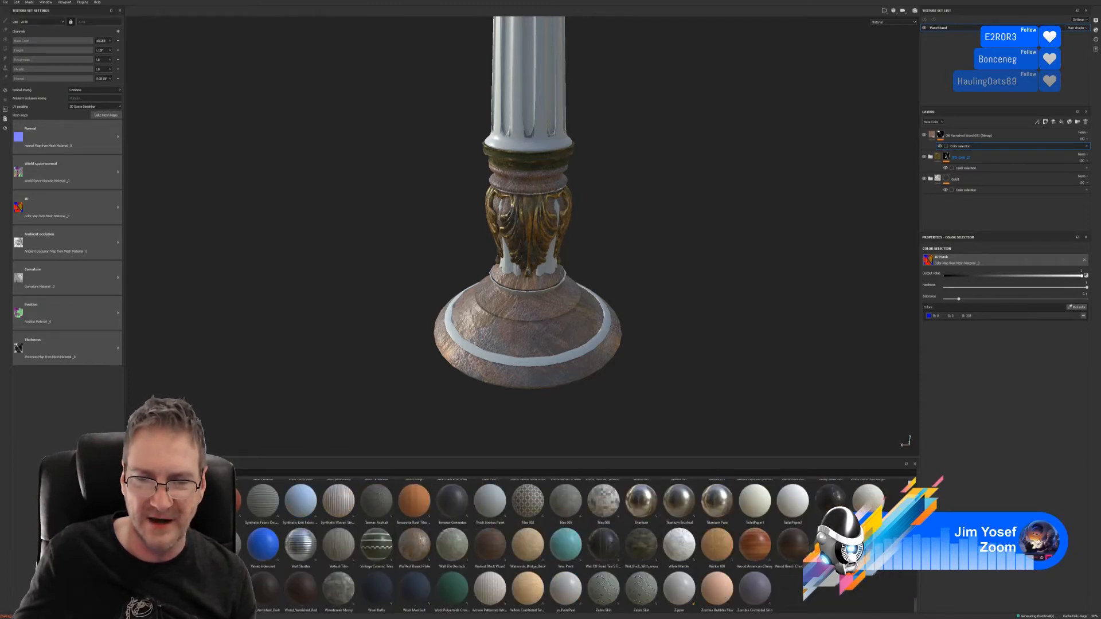
scroll(573, 545, up, 3)
scroll(573, 545, up, 6)
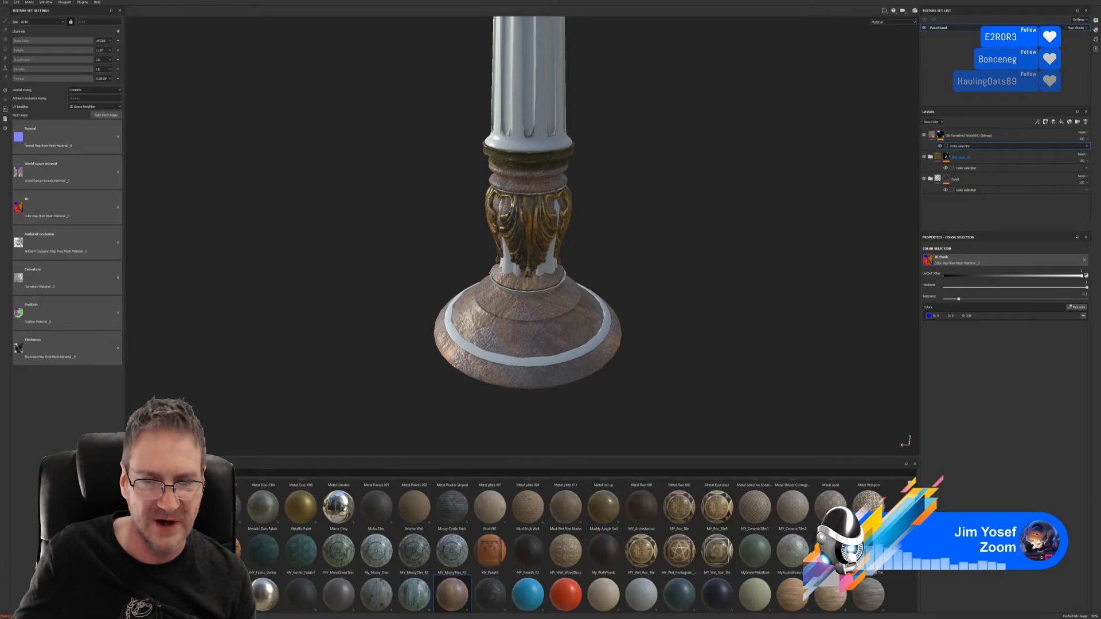
scroll(699, 572, up, 3)
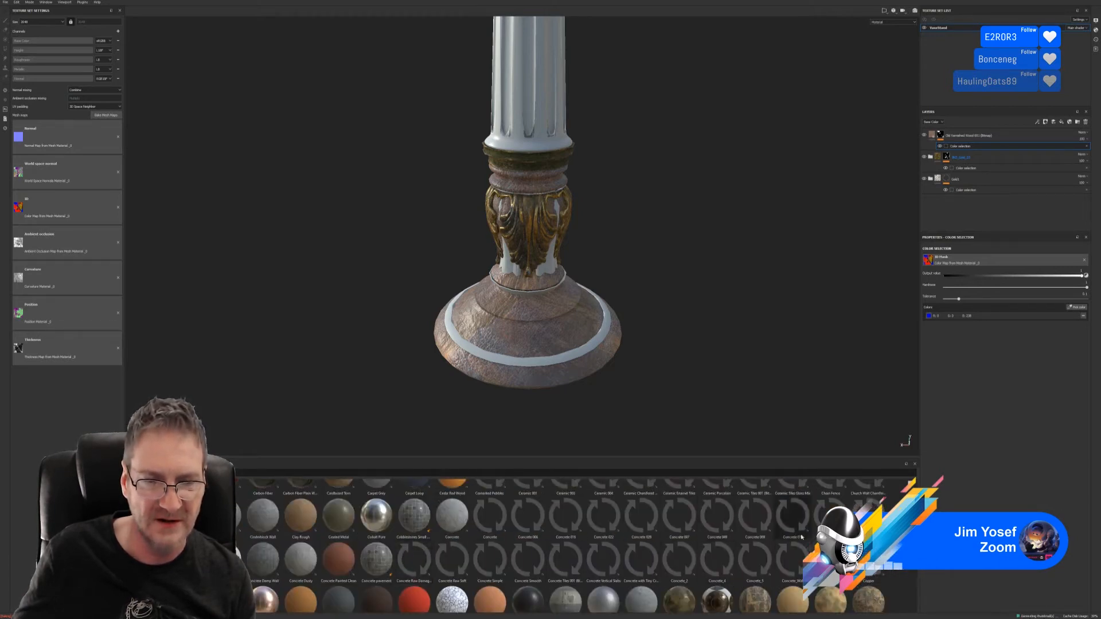
scroll(802, 544, down, 3)
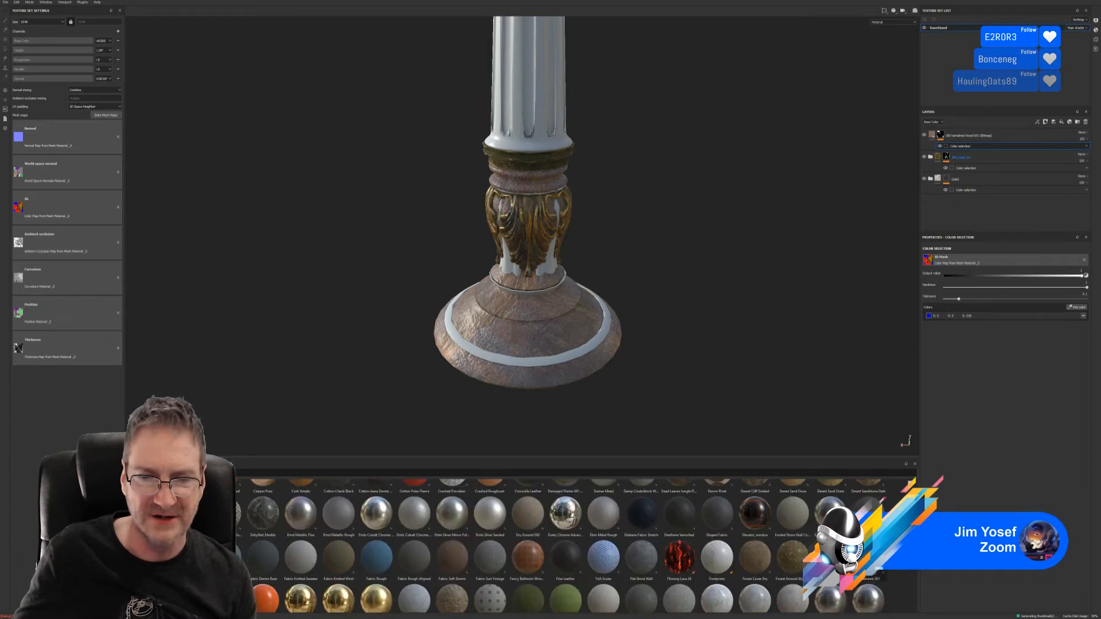
scroll(574, 545, up, 6)
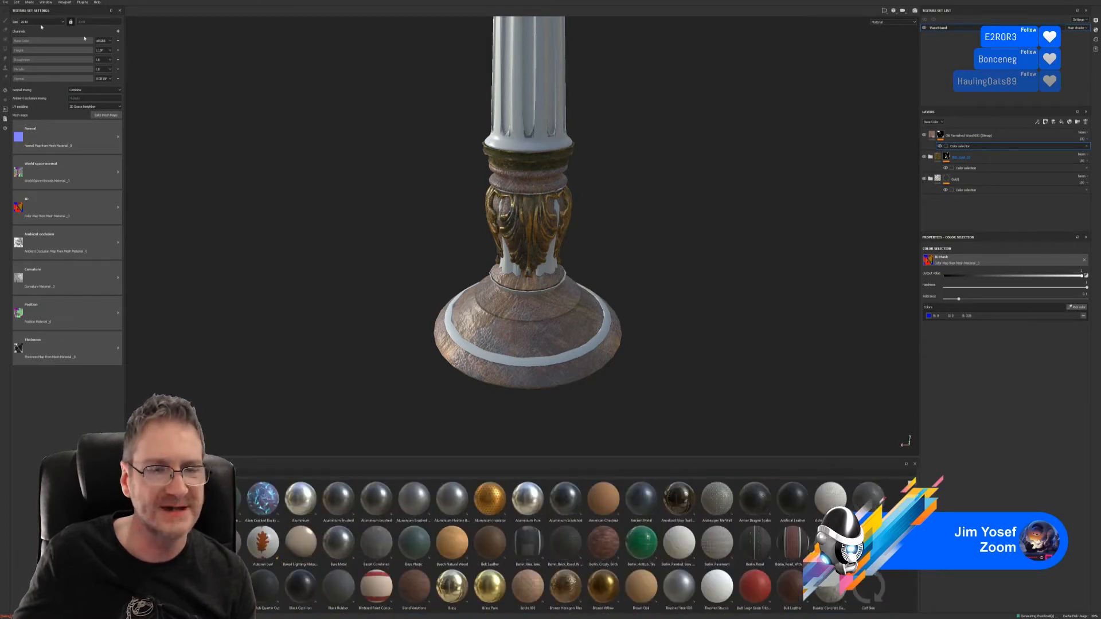
scroll(573, 545, down, 10)
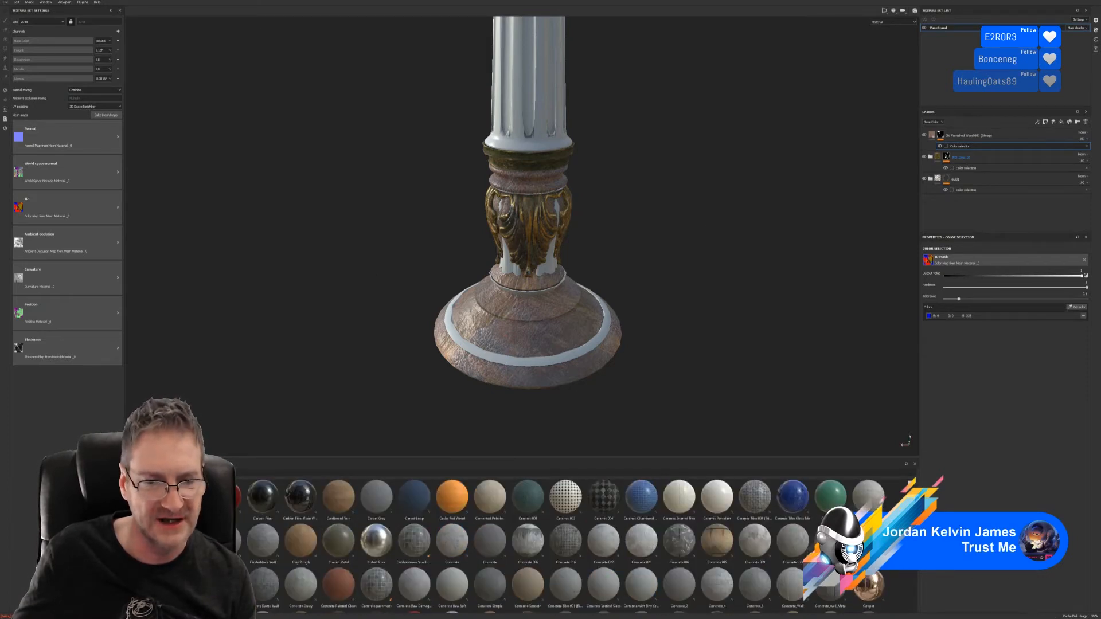
scroll(763, 519, down, 5)
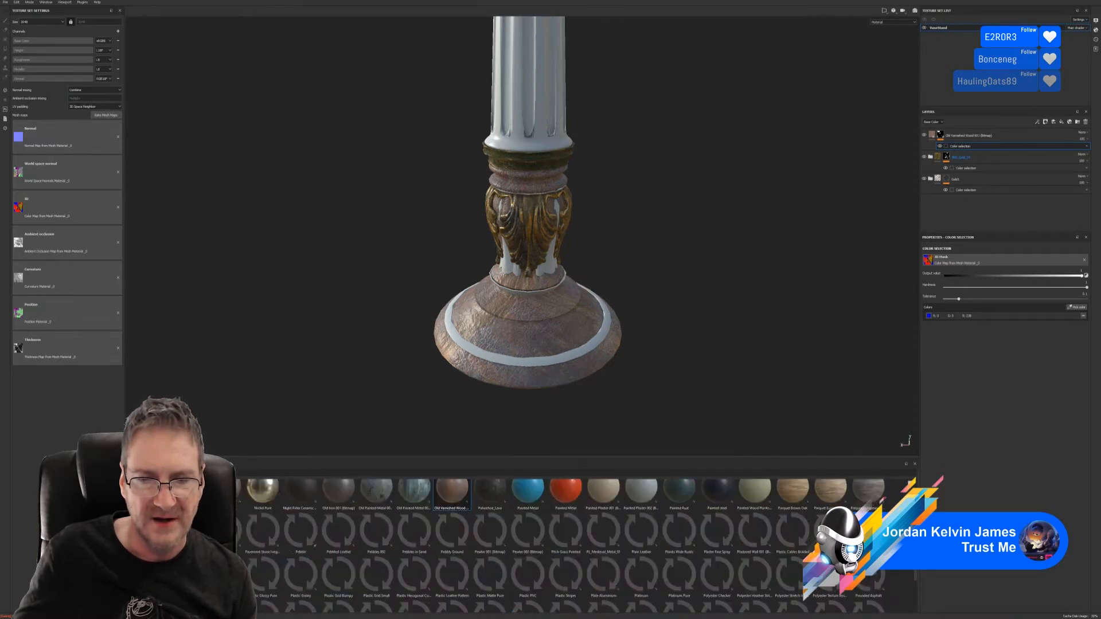
scroll(763, 520, up, 15)
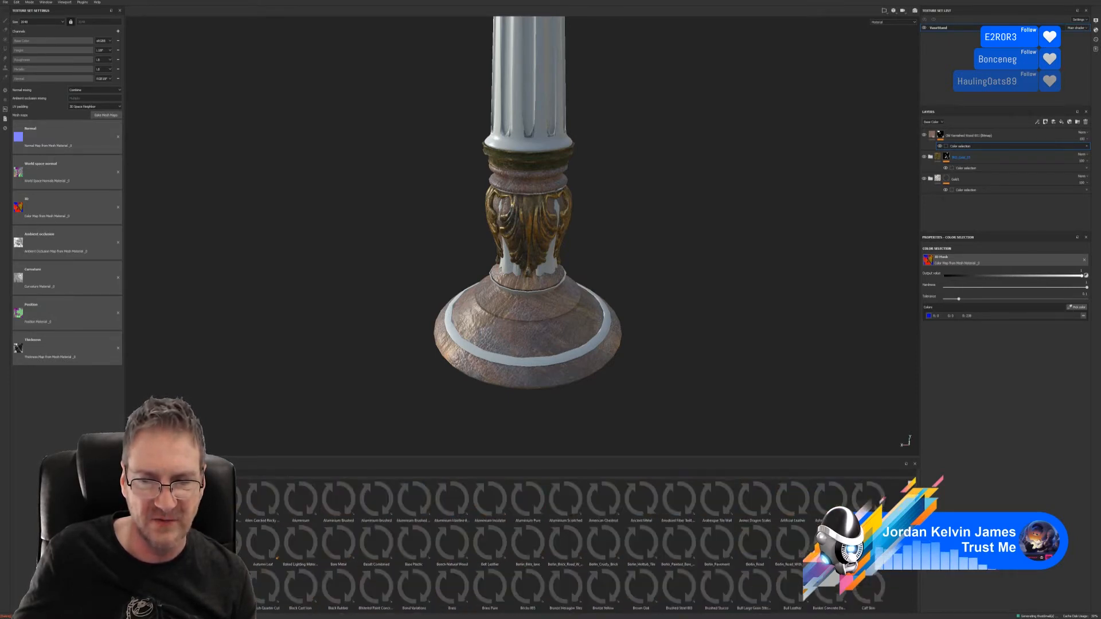
- Lower the varnished wood layer's luminosity slightly and raise the parameter just below its roughness value a little
scroll(574, 545, down, 15)
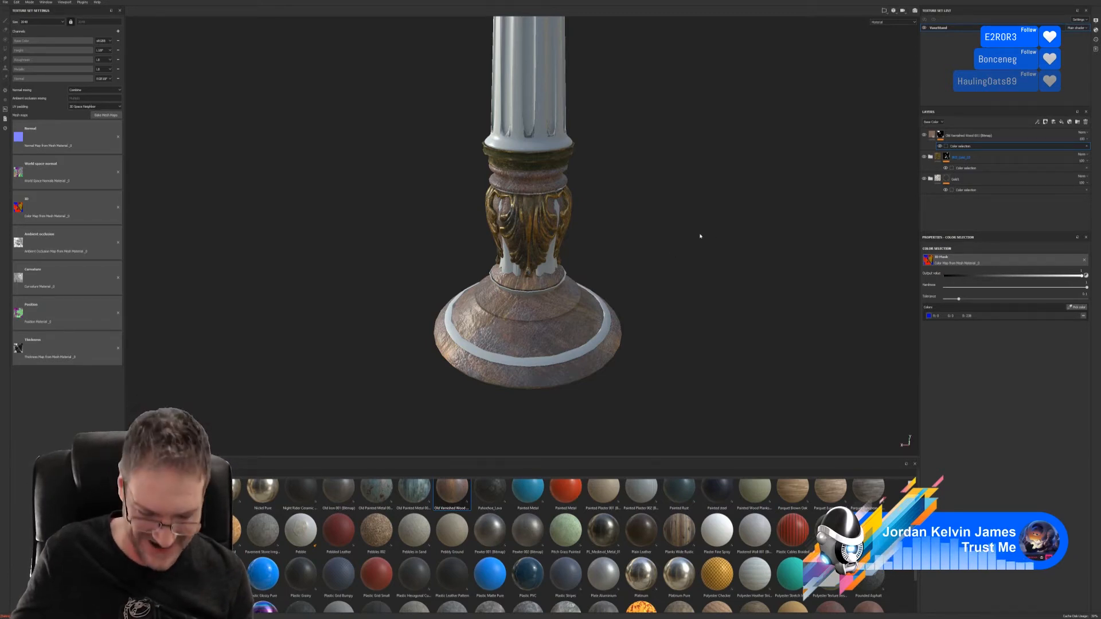
click(931, 136)
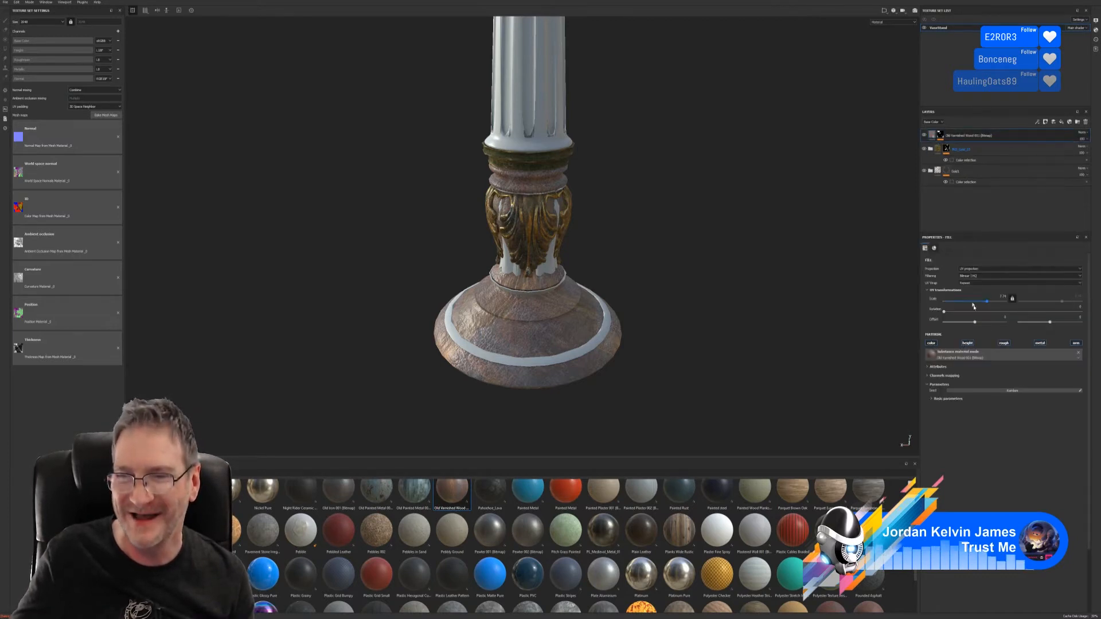
click(931, 399)
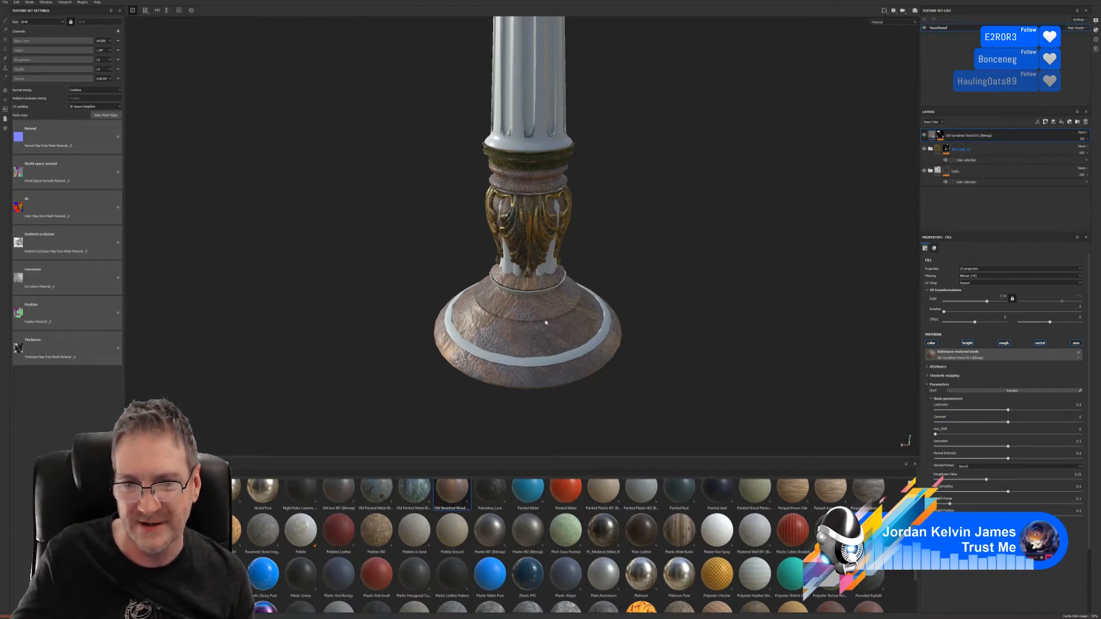
scroll(549, 323, up, 3)
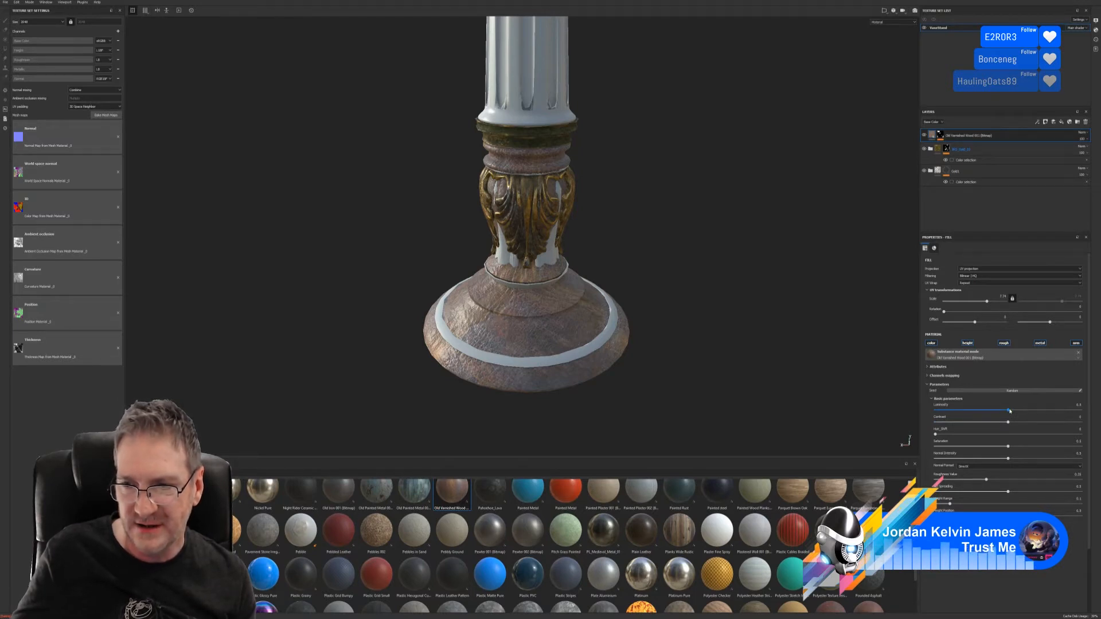
drag(1009, 411, 1005, 412)
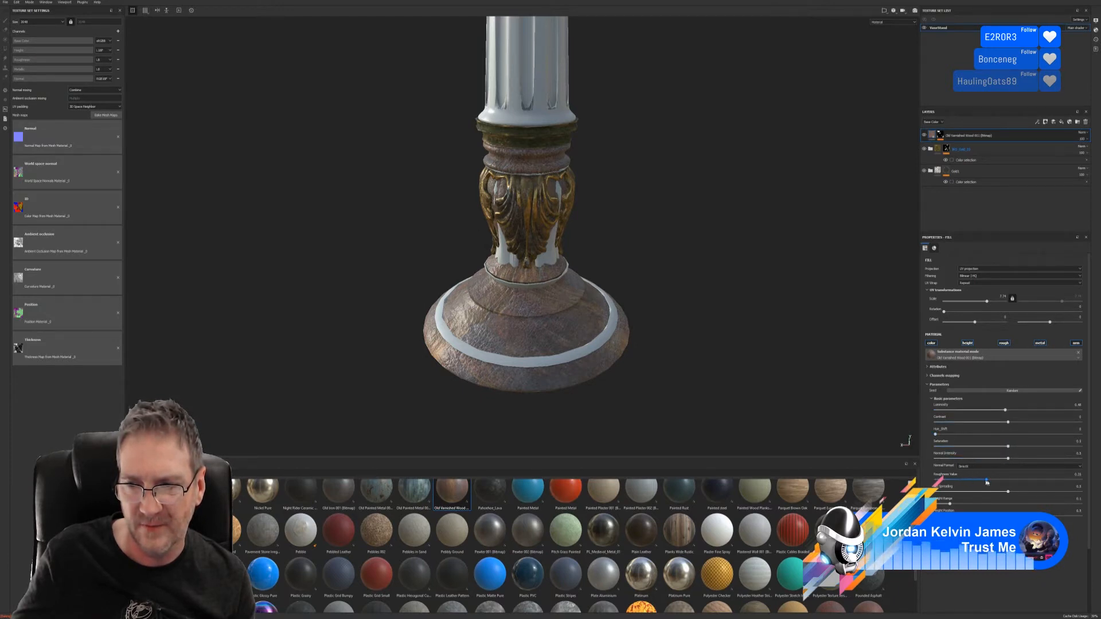
mouse_move(1008, 493)
mouse_down()
mouse_move(1058, 493)
mouse_move(1005, 499)
mouse_up()
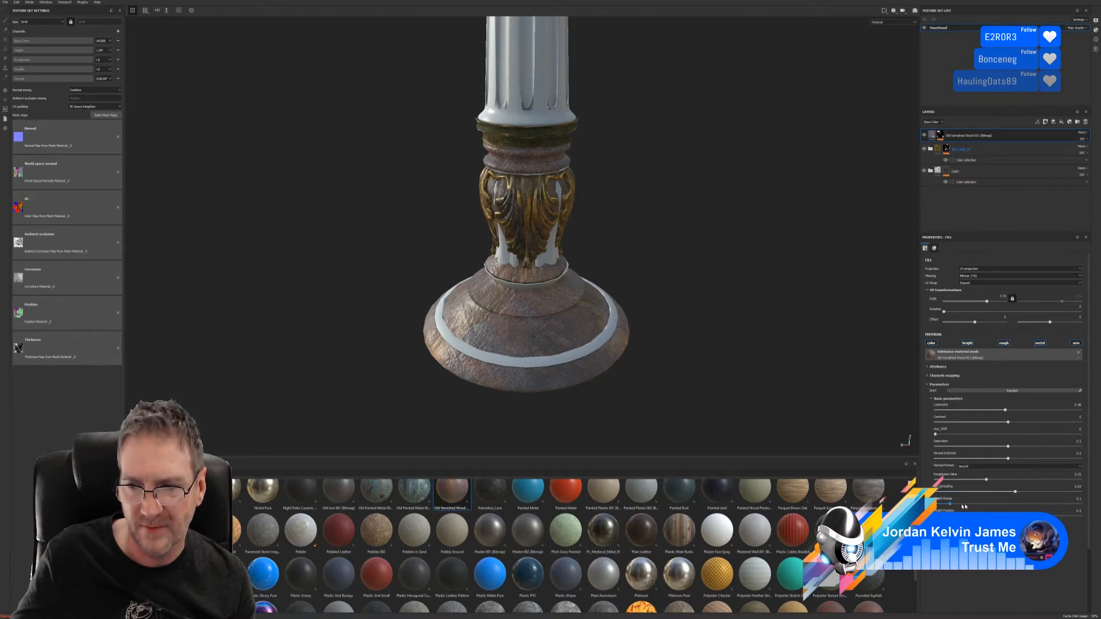
alt+drag(667, 414, 456, 272)
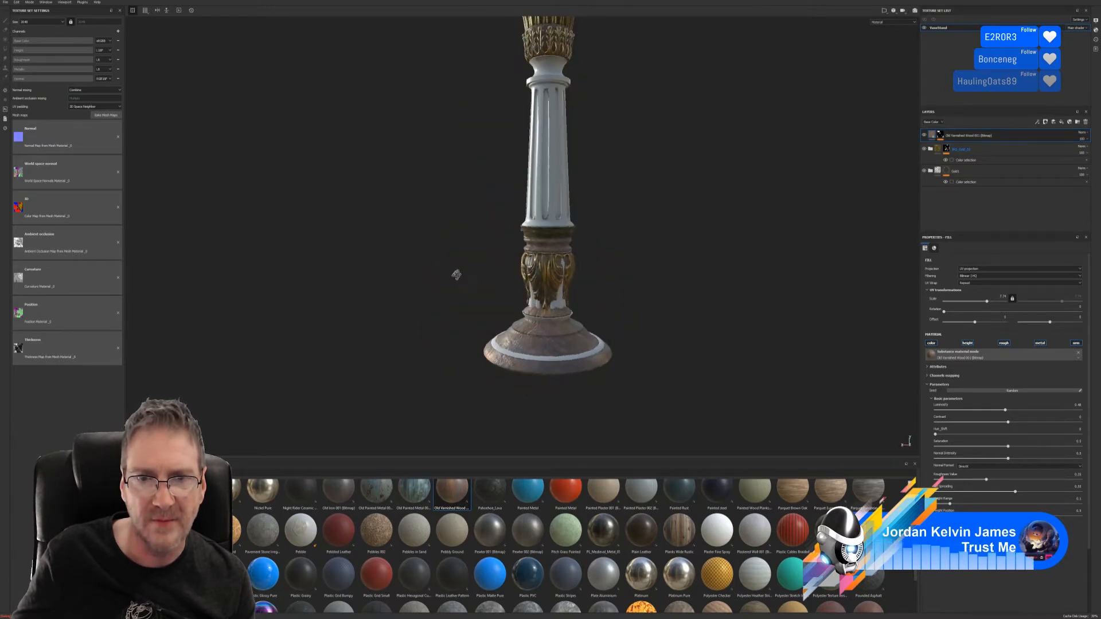
alt+right_drag(739, 340, 573, 349)
alt+drag(573, 348, 458, 340)
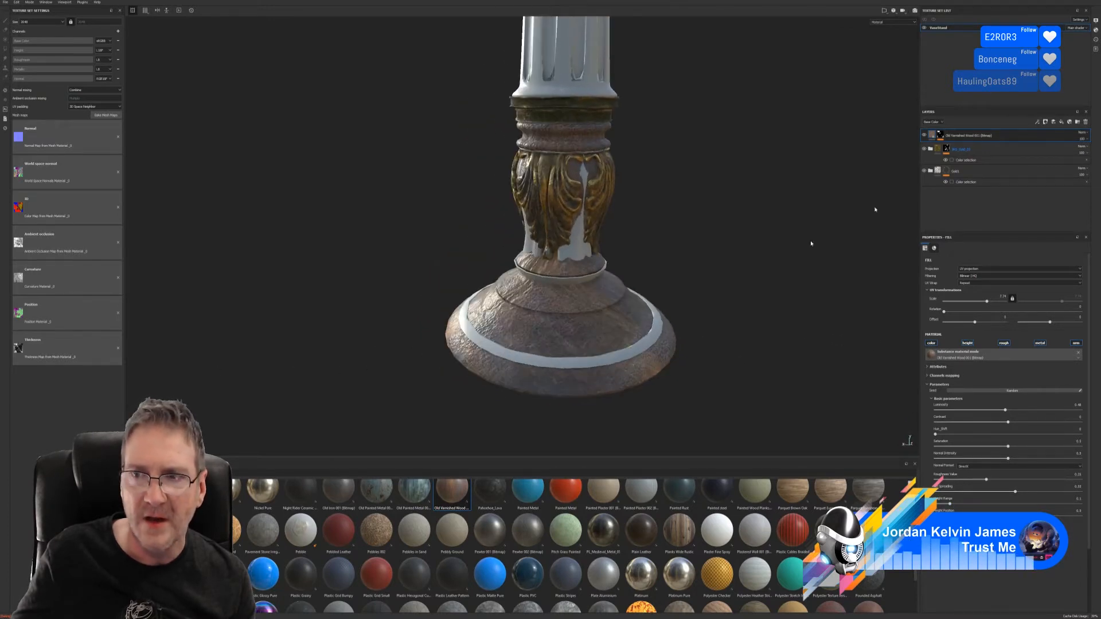
- Duplicate the varnished wood layer and set the copy's base color blending mode to Multiply
right_click(956, 137)
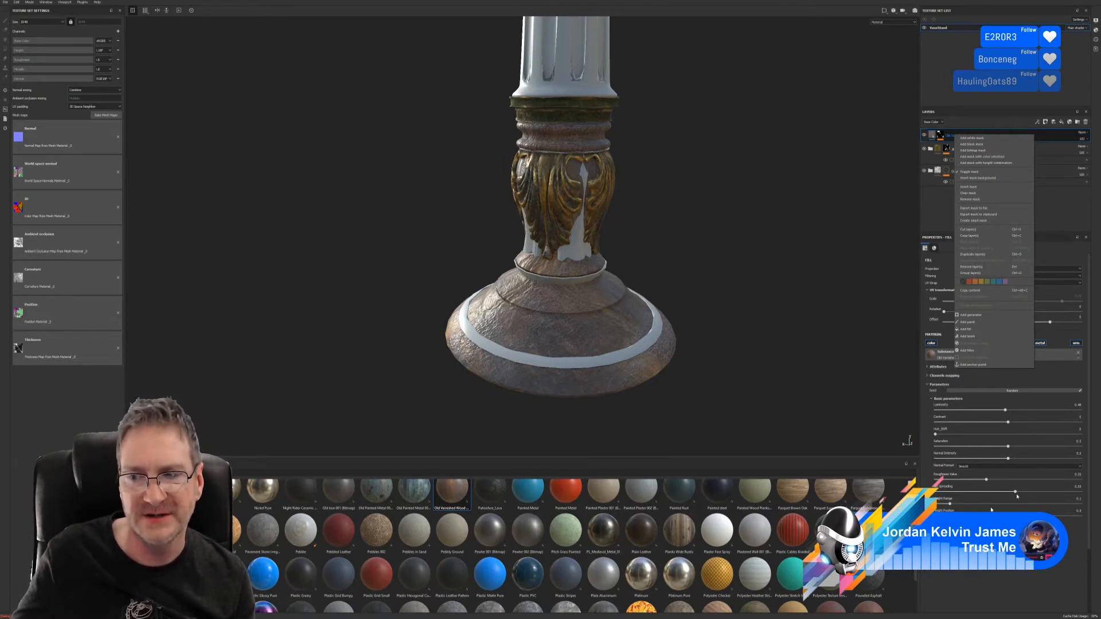
click(972, 254)
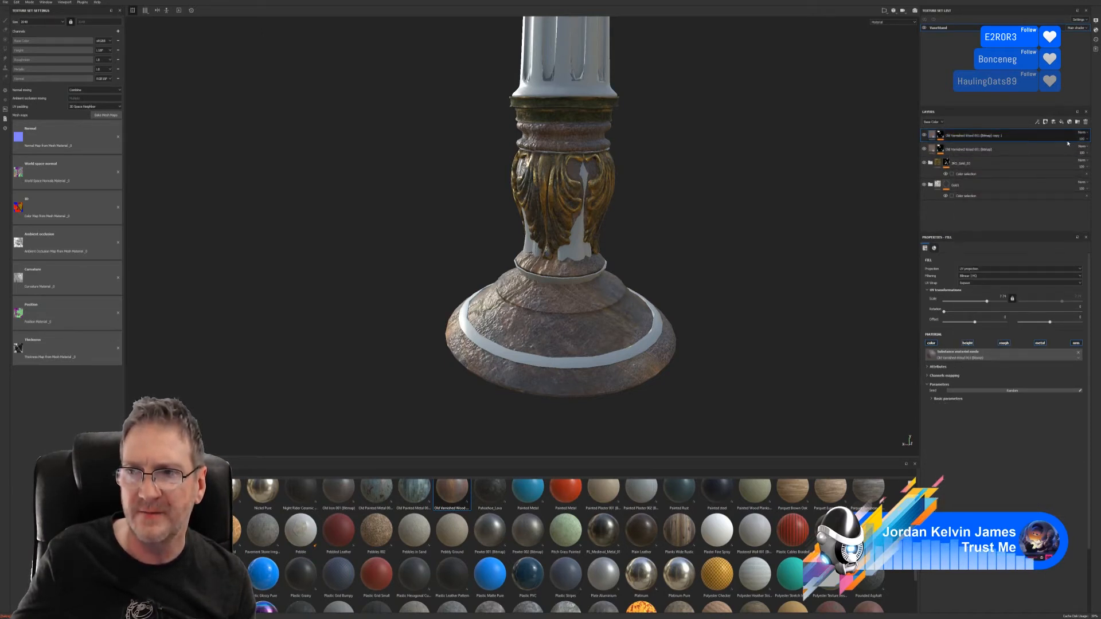
click(1082, 133)
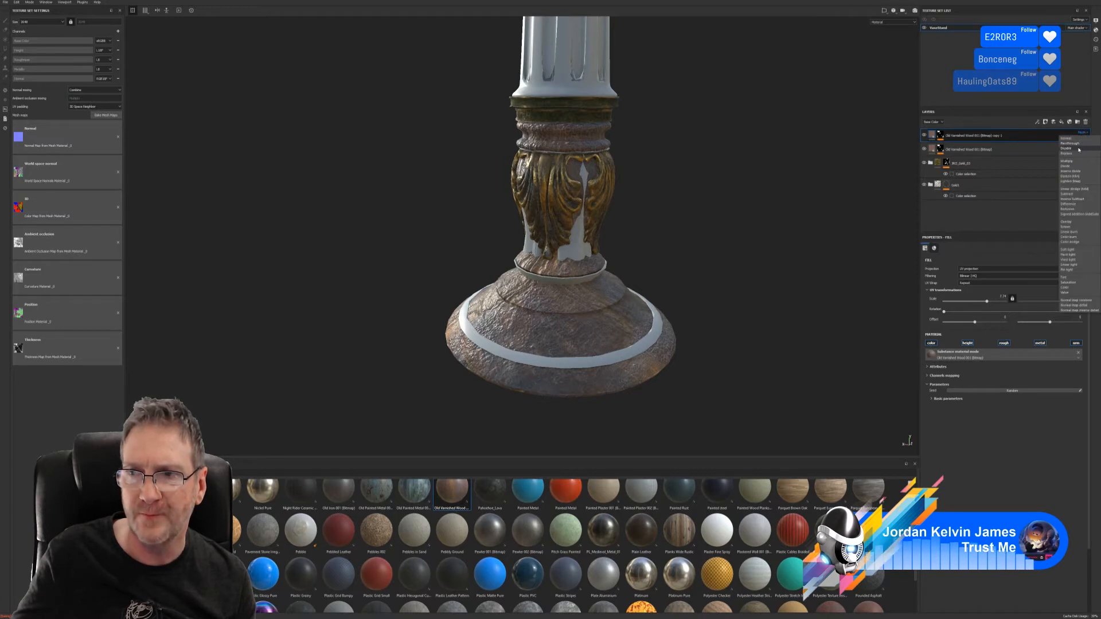
click(1068, 161)
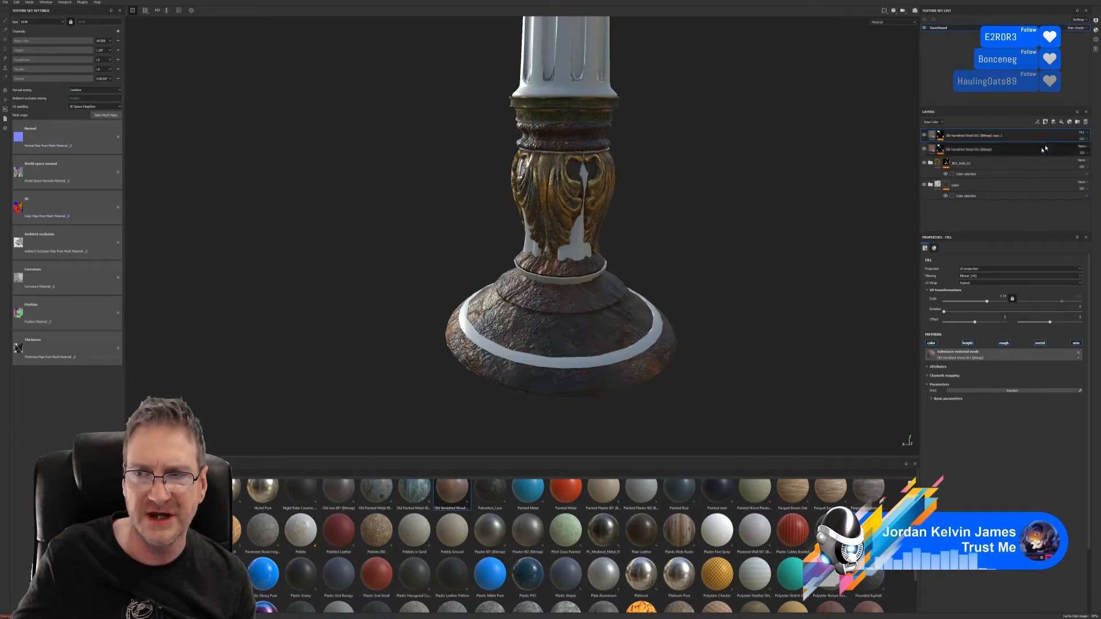
- Reduce the opacity of the multiplied varnished wood copy and turn off its height and ambient occlusion channels
alt+drag(749, 252, 714, 273)
click(1083, 138)
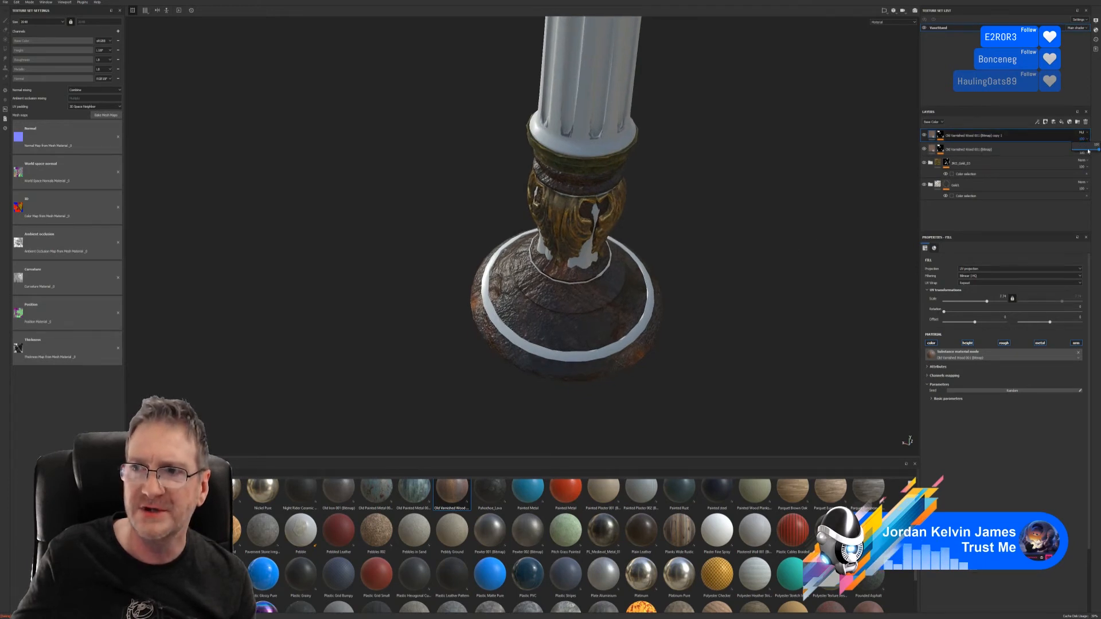
drag(1098, 150, 1077, 154)
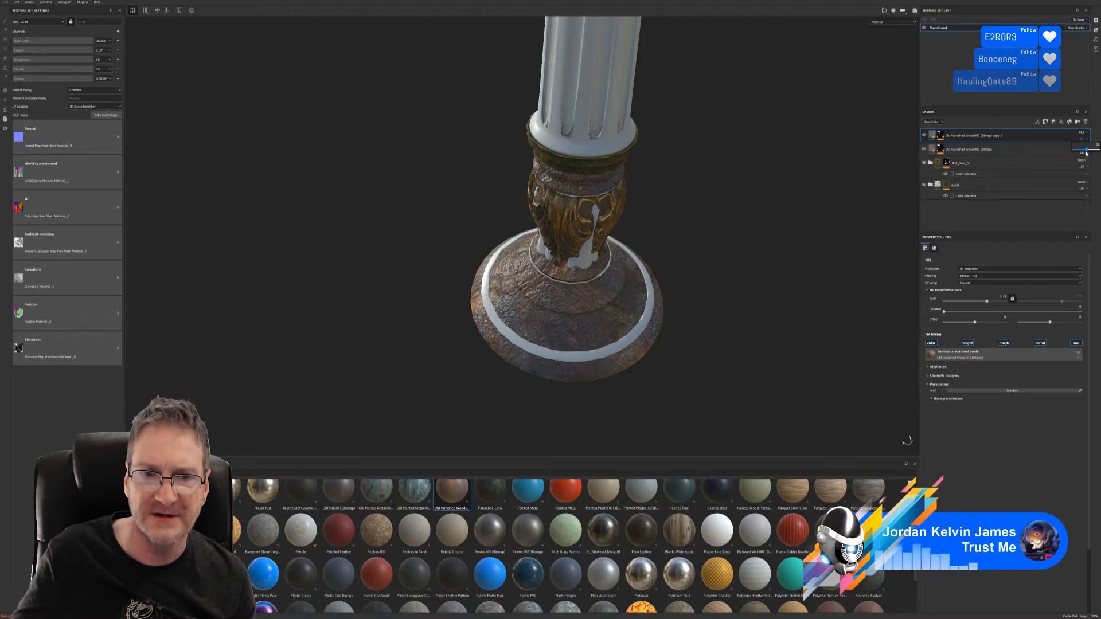
alt+drag(701, 262, 753, 251)
scroll(753, 251, down, 3)
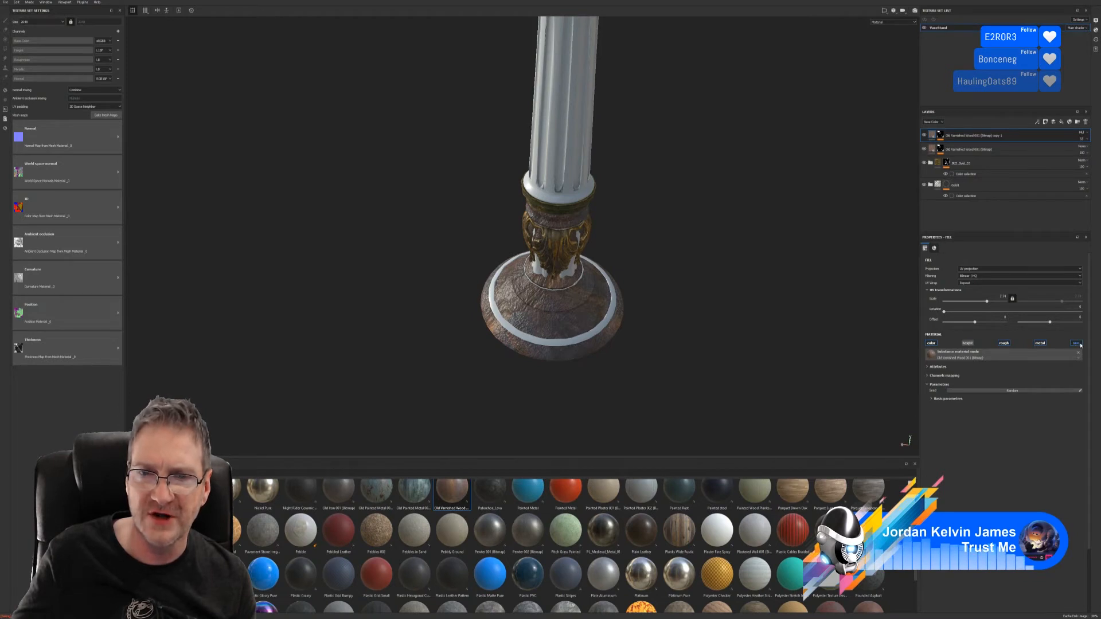
alt+drag(628, 296, 611, 248)
scroll(591, 301, up, 4)
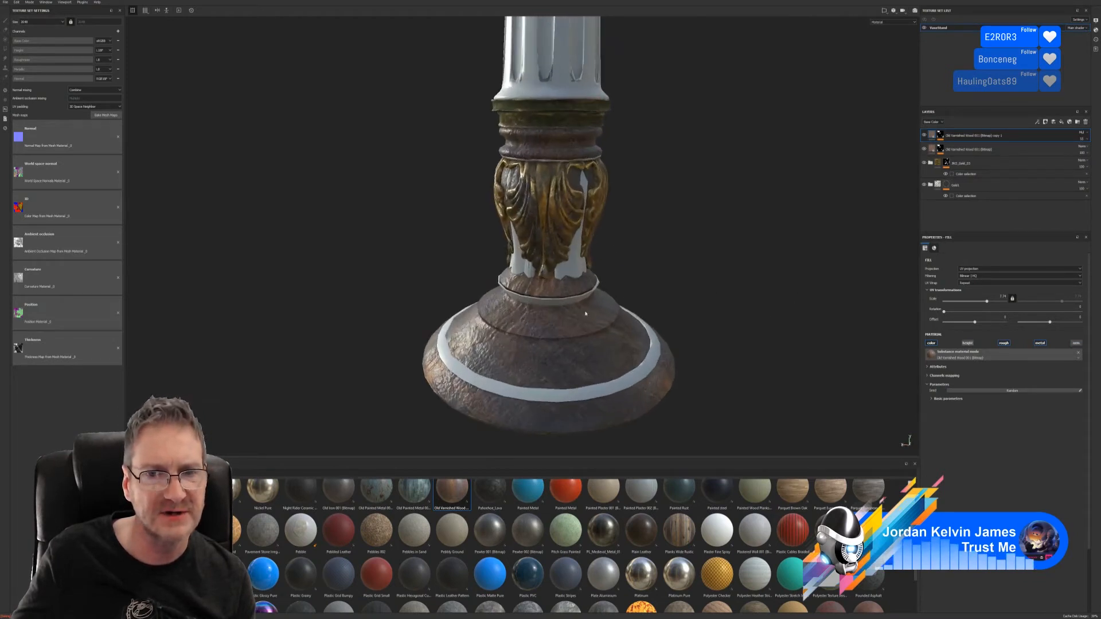
alt+drag(586, 310, 535, 310)
alt+drag(537, 205, 558, 224)
alt+middle_drag(557, 223, 573, 275)
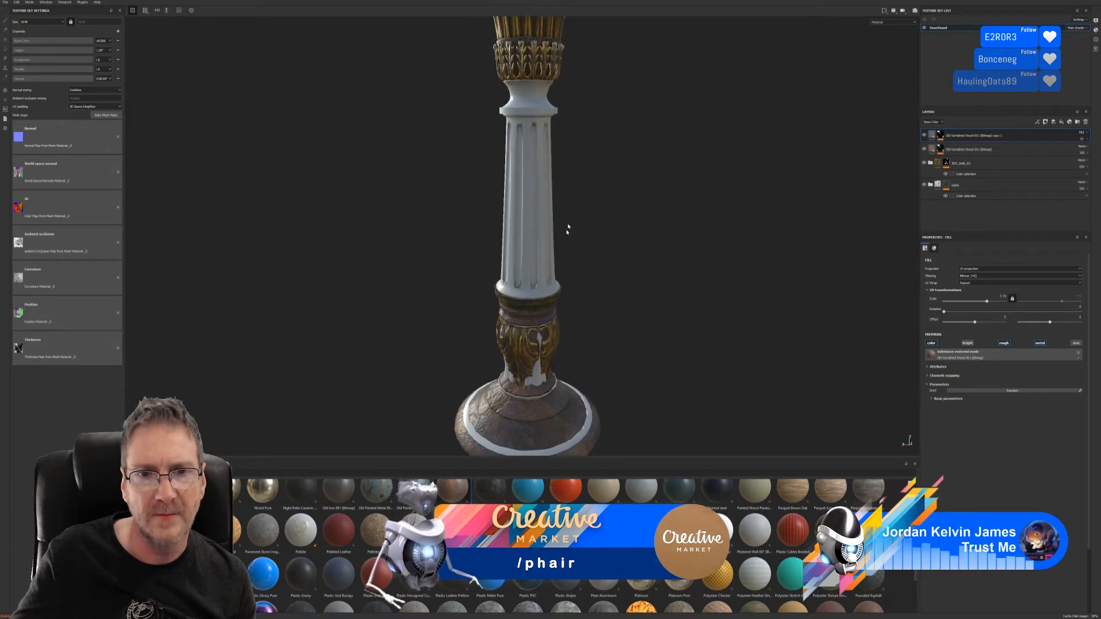
mouse_move(568, 231)
alt+middle_down()
mouse_move(565, 321)
mouse_move(560, 245)
alt+middle_up()
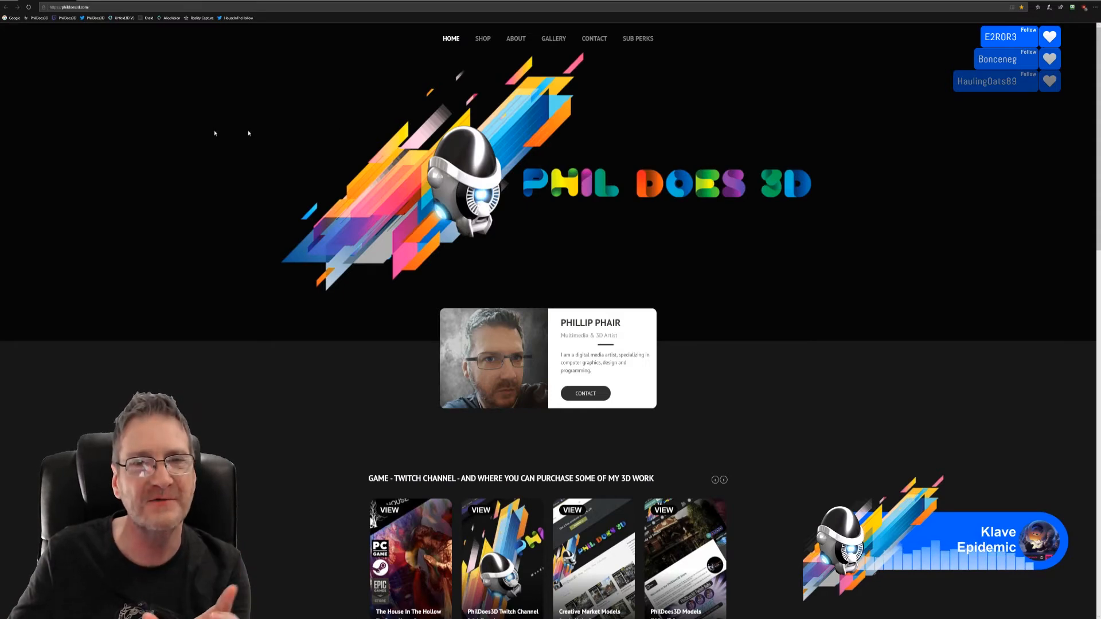
- Look through the artist's website and ArtStation portfolio in the browser and return to the texturing project
scroll(693, 349, down, 3)
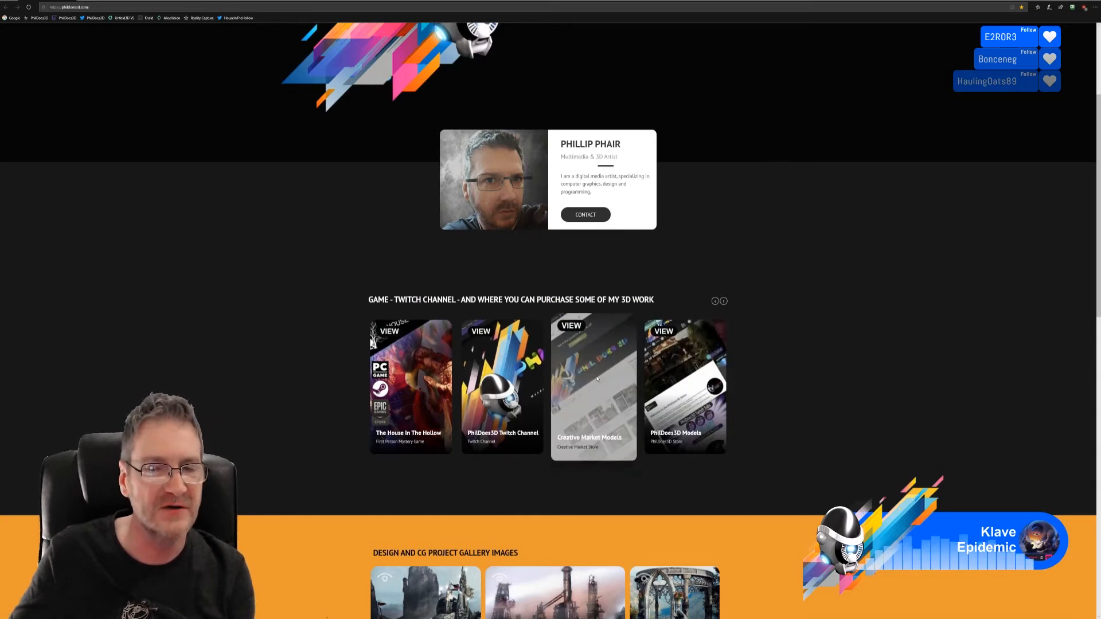
scroll(497, 229, up, 1)
scroll(496, 229, up, 3)
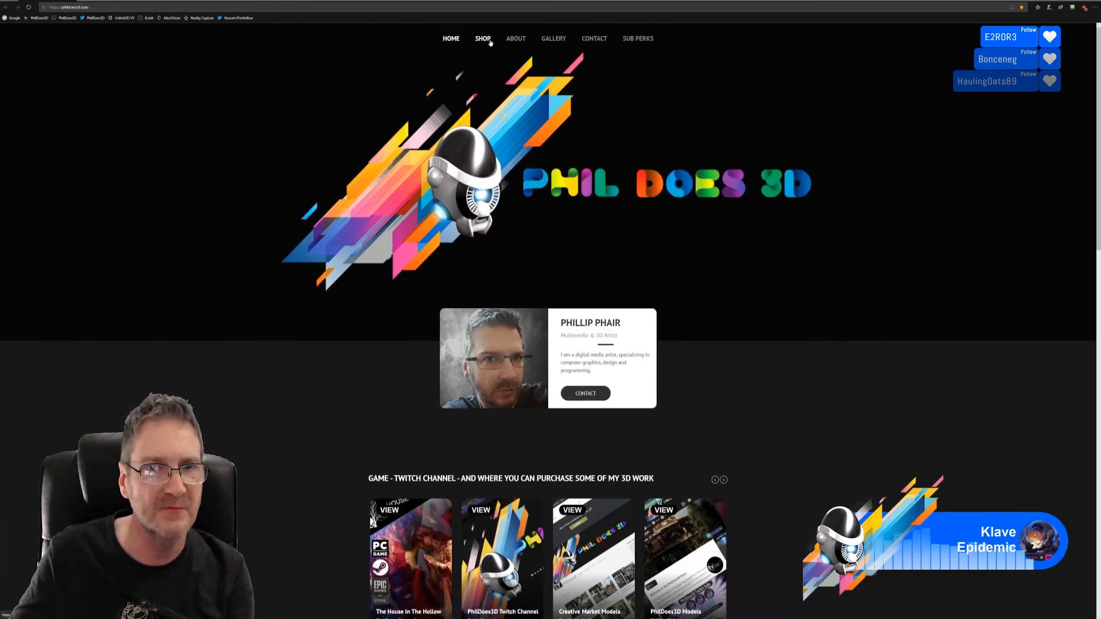
scroll(710, 282, down, 6)
scroll(710, 282, down, 10)
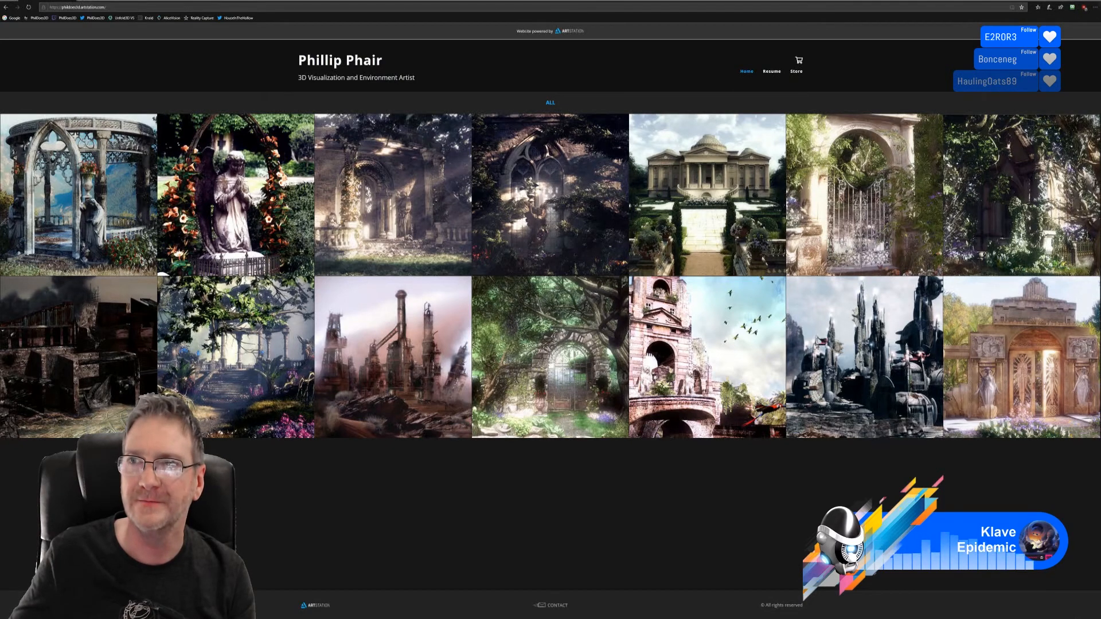
click(1093, 2)
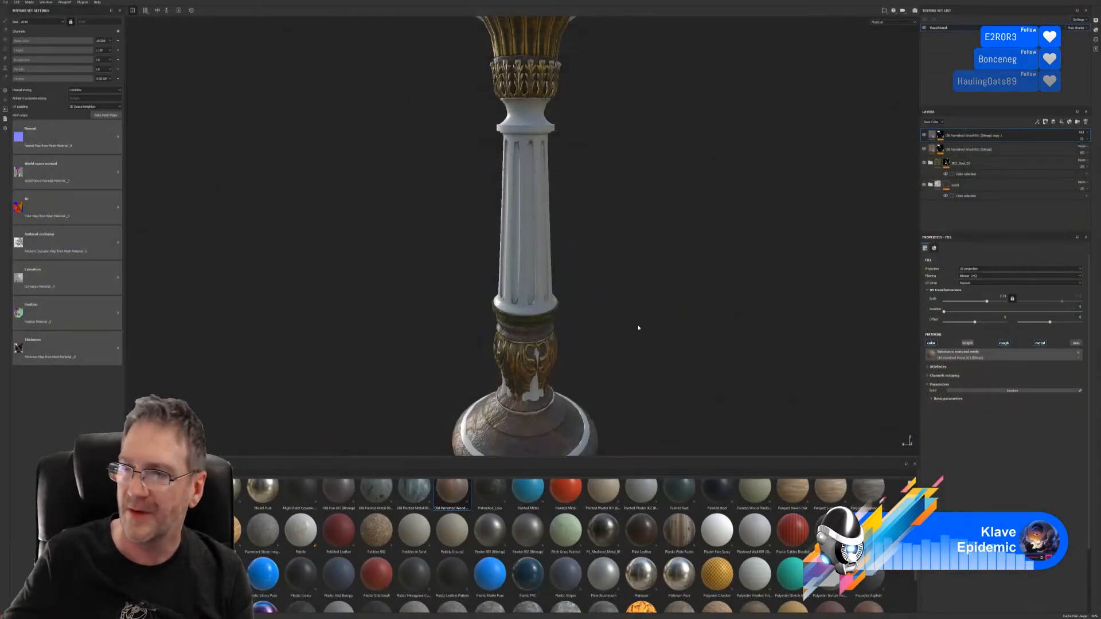
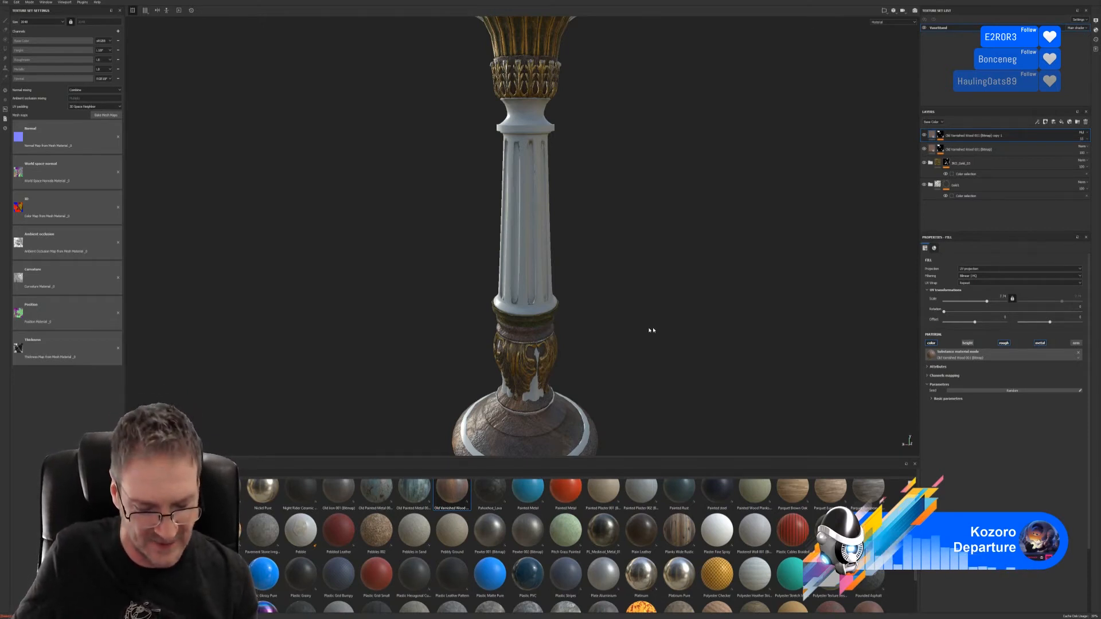
- Examine the whole stand from several angles, including the flat top, the gold ornaments and the darkened wood base
alt+drag(611, 348, 737, 352)
alt+drag(494, 356, 507, 360)
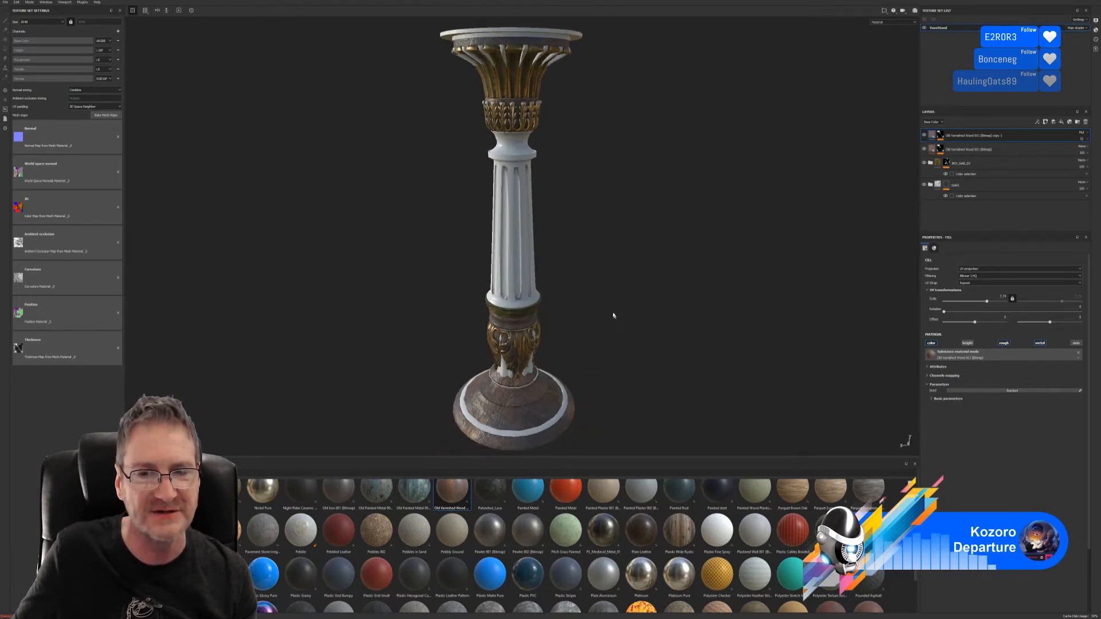
alt+middle_drag(610, 302, 628, 291)
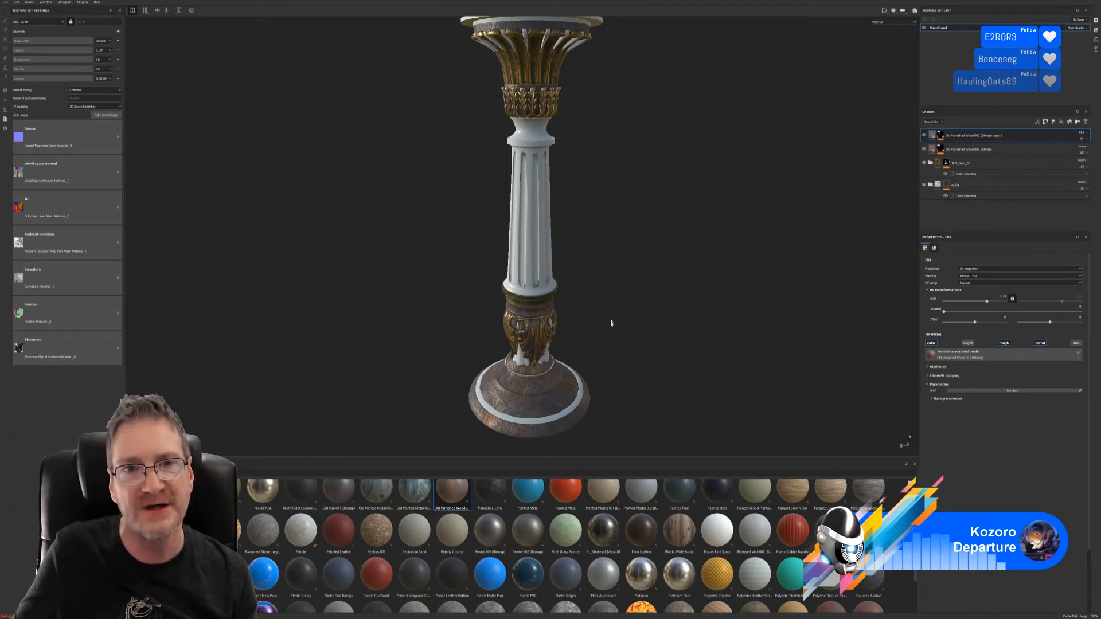
alt+right_drag(611, 342, 597, 390)
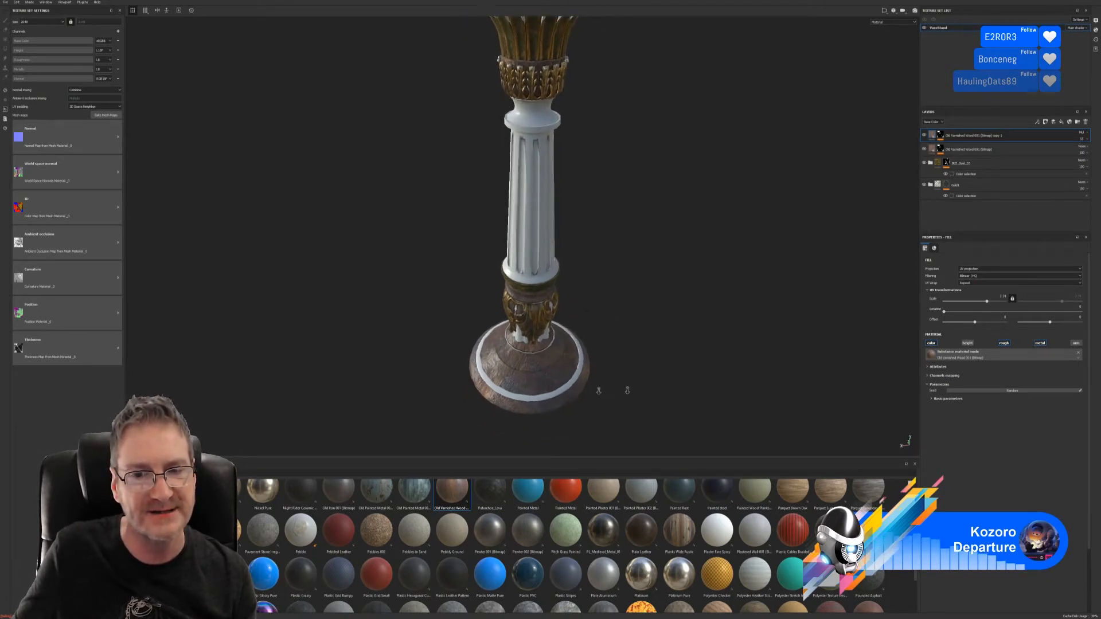
alt+drag(598, 390, 527, 358)
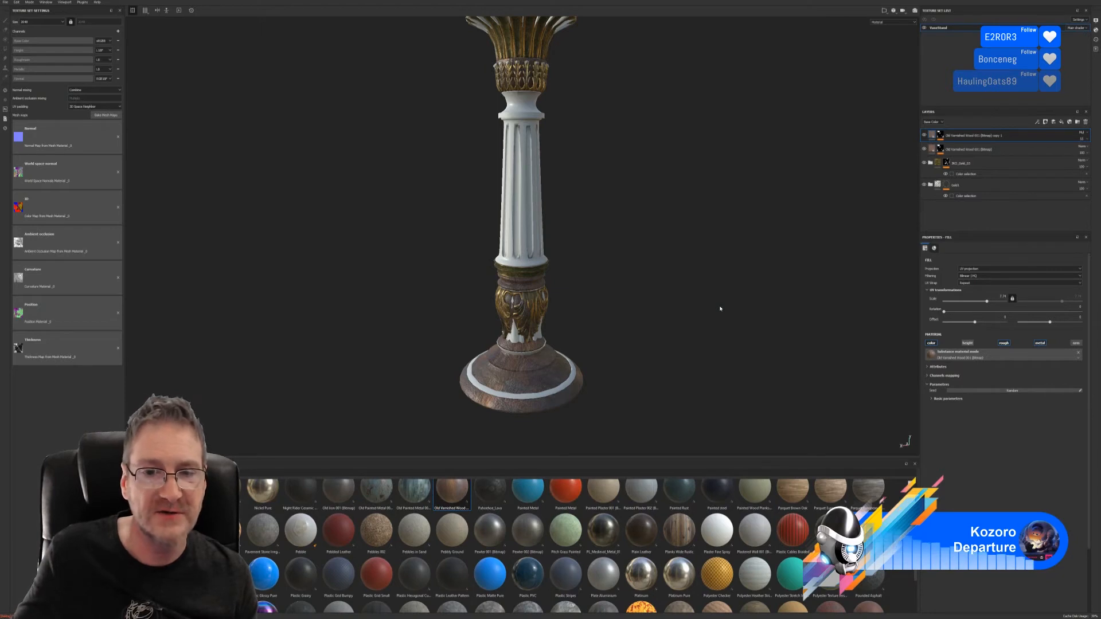
alt+drag(596, 314, 554, 388)
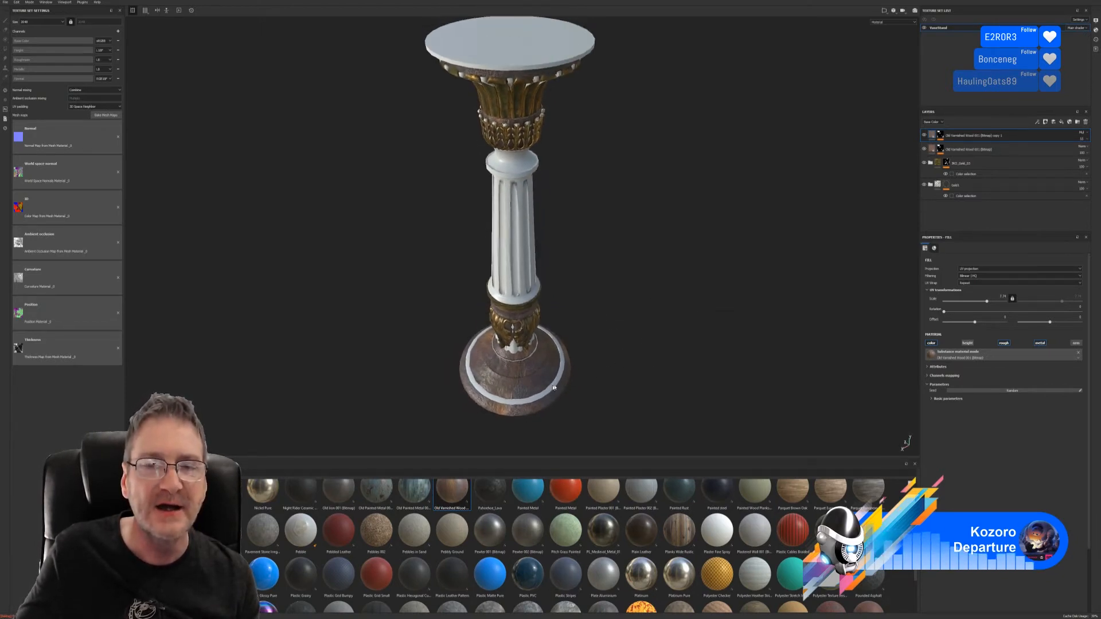
alt+drag(592, 293, 593, 253)
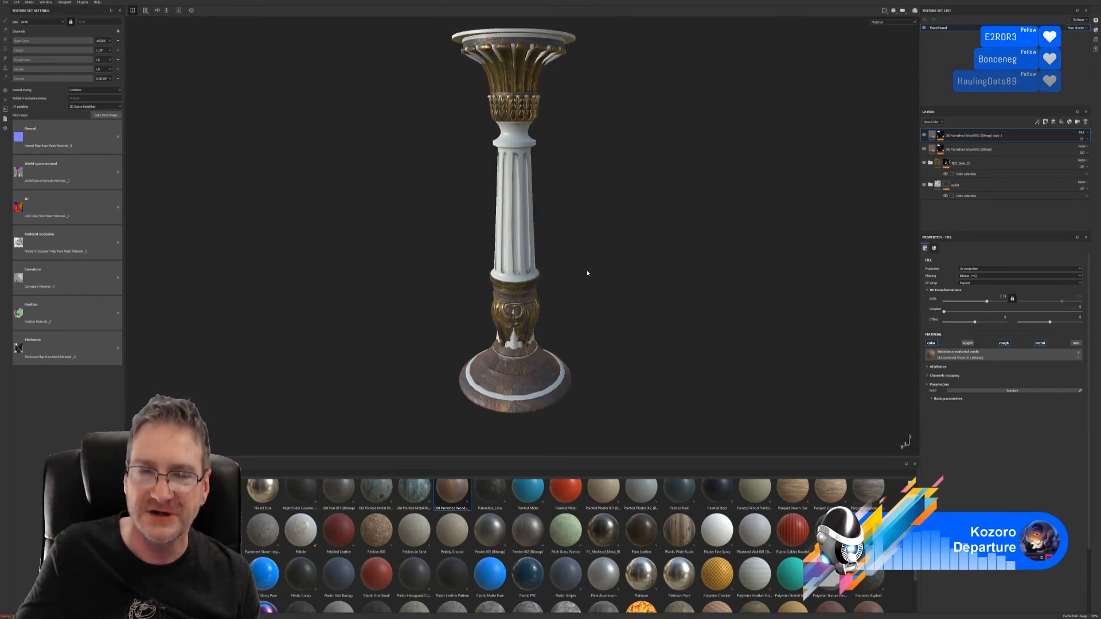
scroll(598, 244, up, 2)
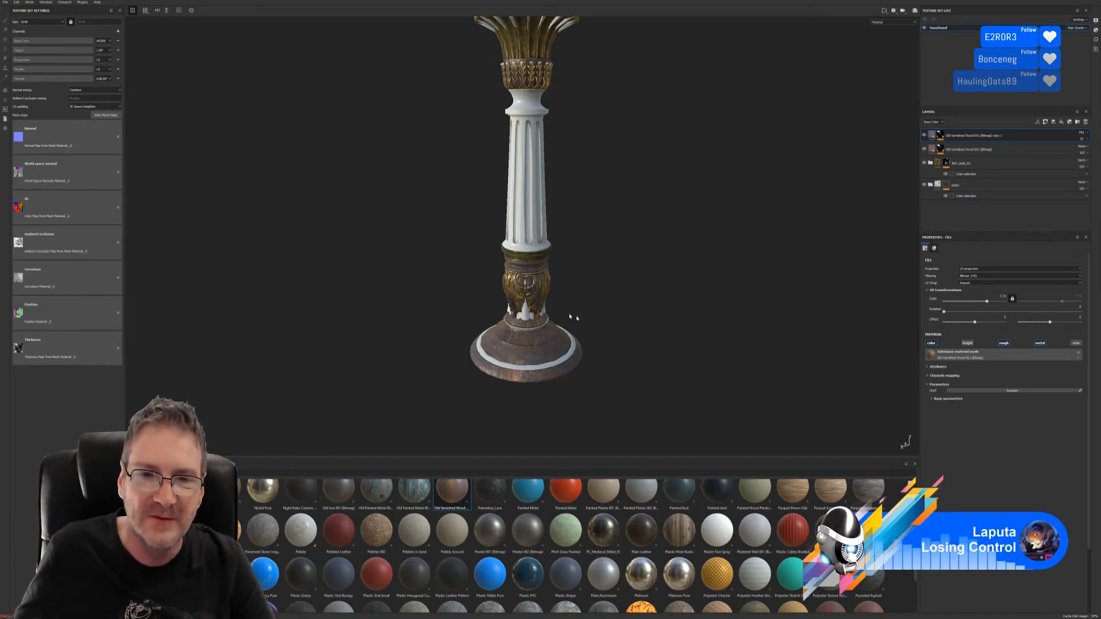
- Inspect the wooden base and lower gold ornament up close, and compare them with the white column and capital
alt+right_drag(576, 317, 833, 267)
alt+drag(551, 278, 323, 266)
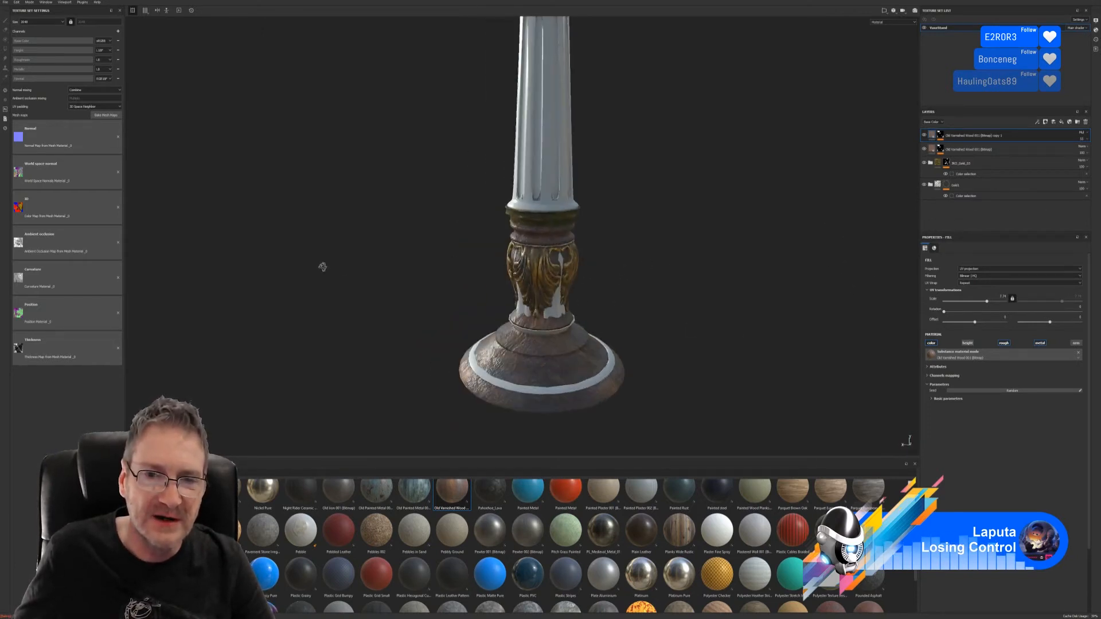
scroll(405, 346, down, 2)
alt+middle_drag(454, 331, 441, 313)
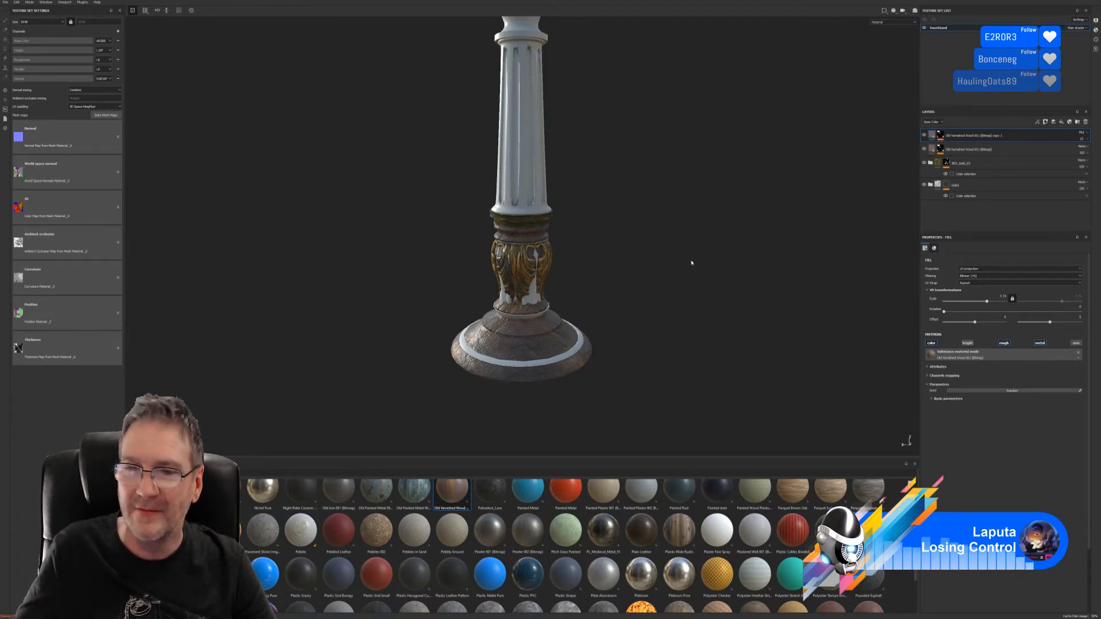
scroll(590, 270, down, 1)
alt+middle_drag(608, 215, 620, 280)
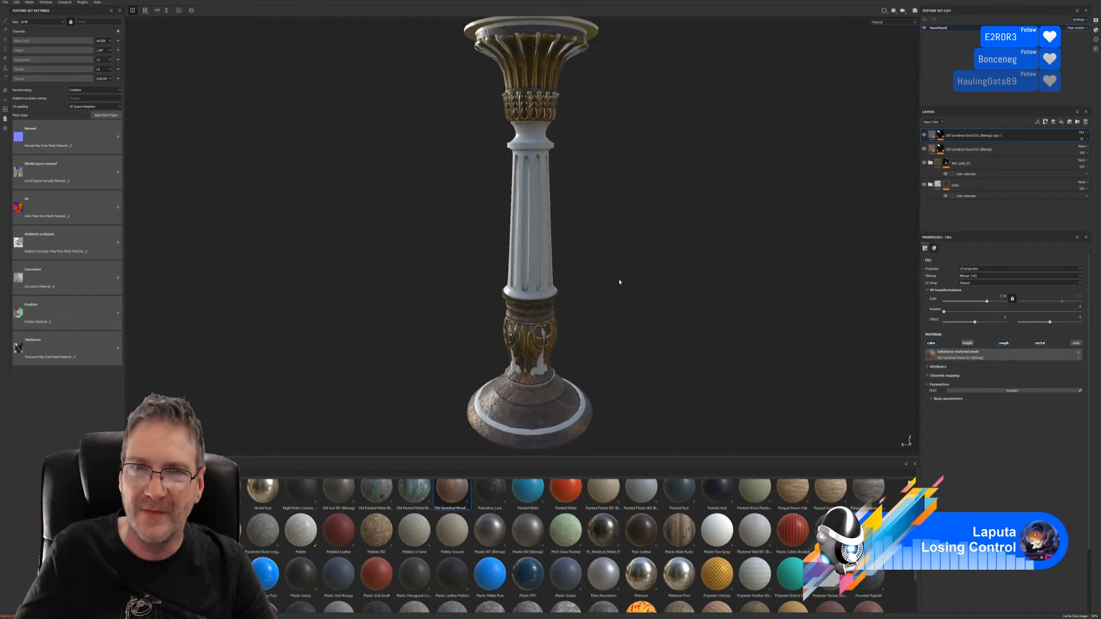
scroll(615, 188, up, 1)
alt+middle_drag(615, 185, 619, 266)
scroll(619, 265, down, 1)
mouse_move(608, 198)
alt+mouse_down()
mouse_move(583, 165)
mouse_move(602, 179)
alt+mouse_up()
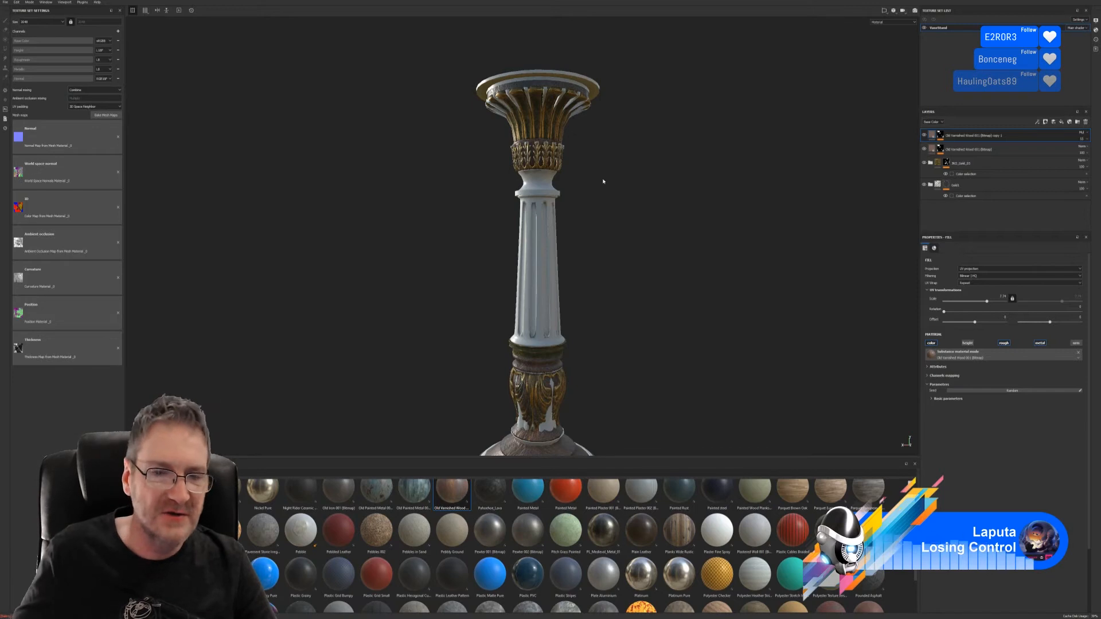
alt+drag(610, 260, 596, 183)
alt+drag(595, 217, 580, 253)
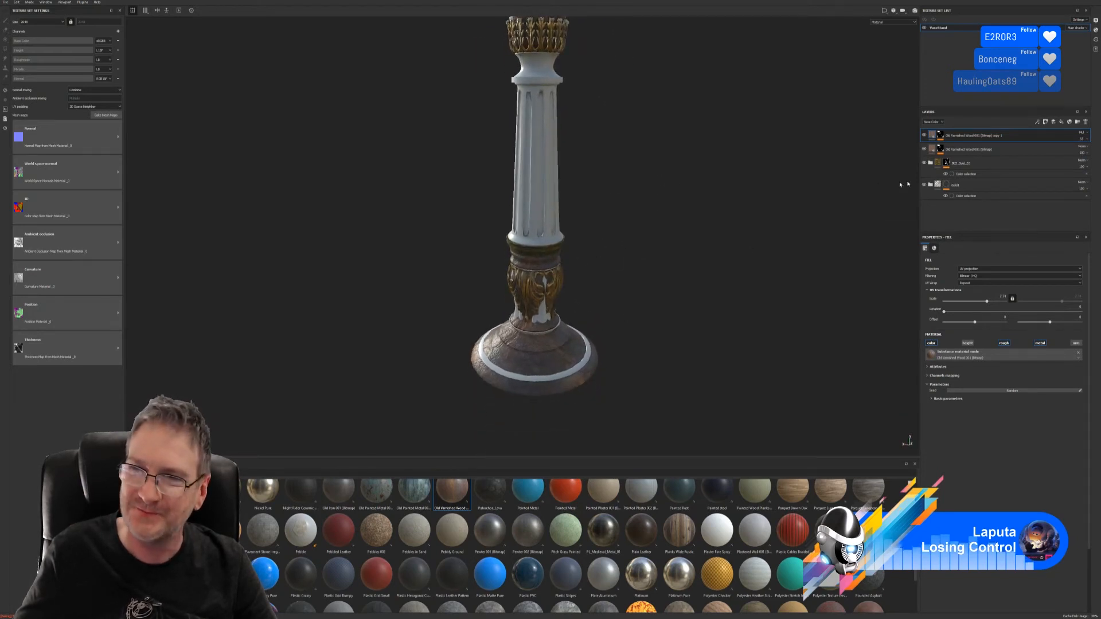
- Group the varnished wood layer and its multiplied copy into a folder named Old Wood
right_click(974, 150)
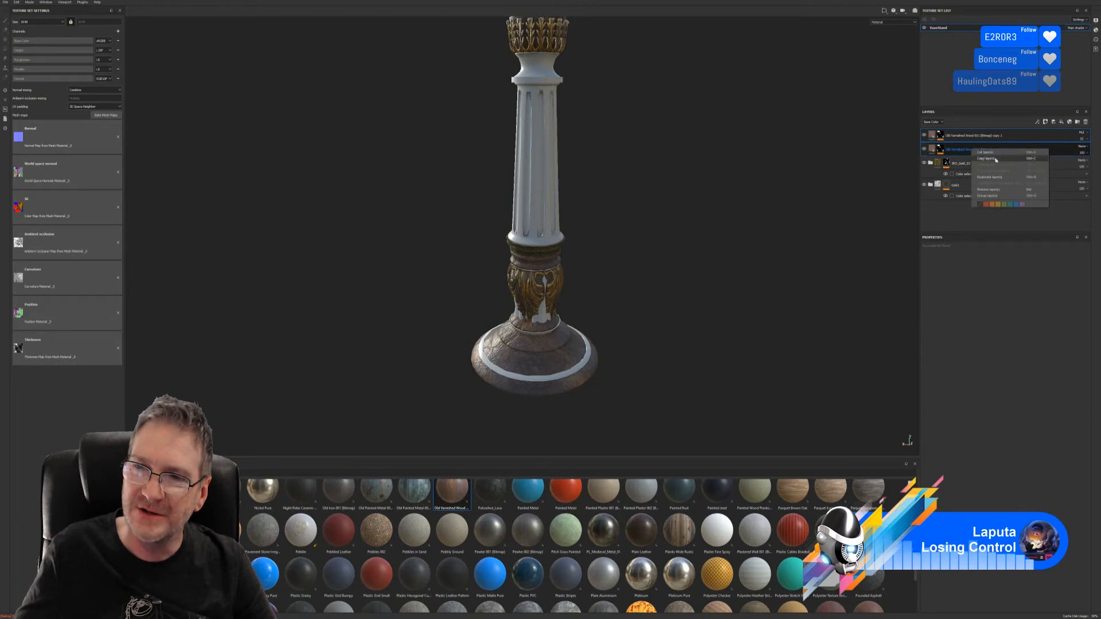
click(987, 195)
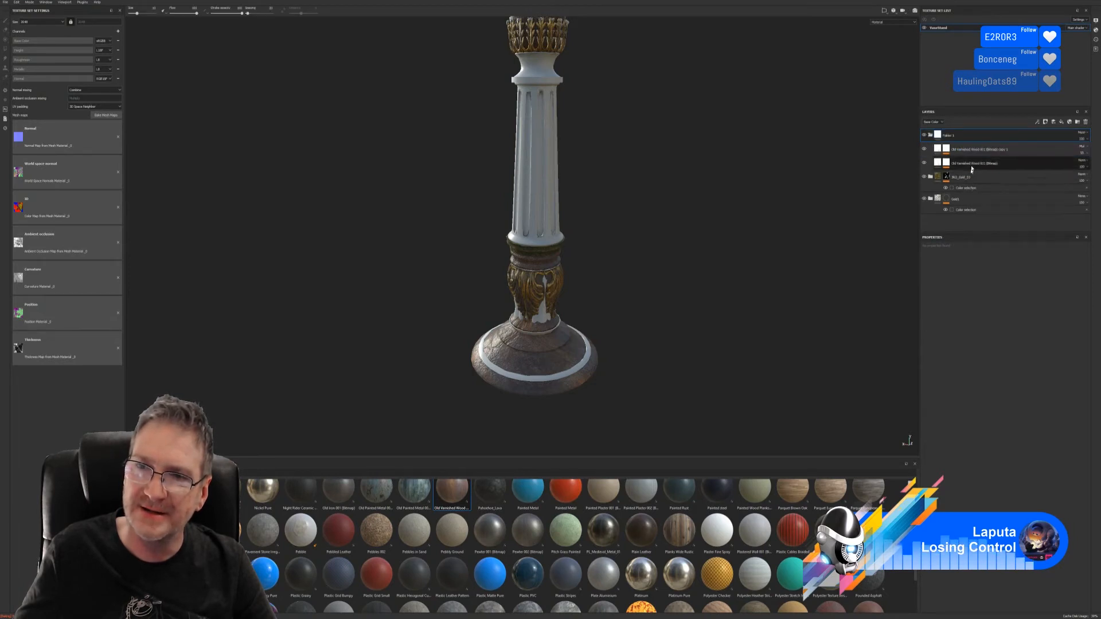
double_click(951, 136)
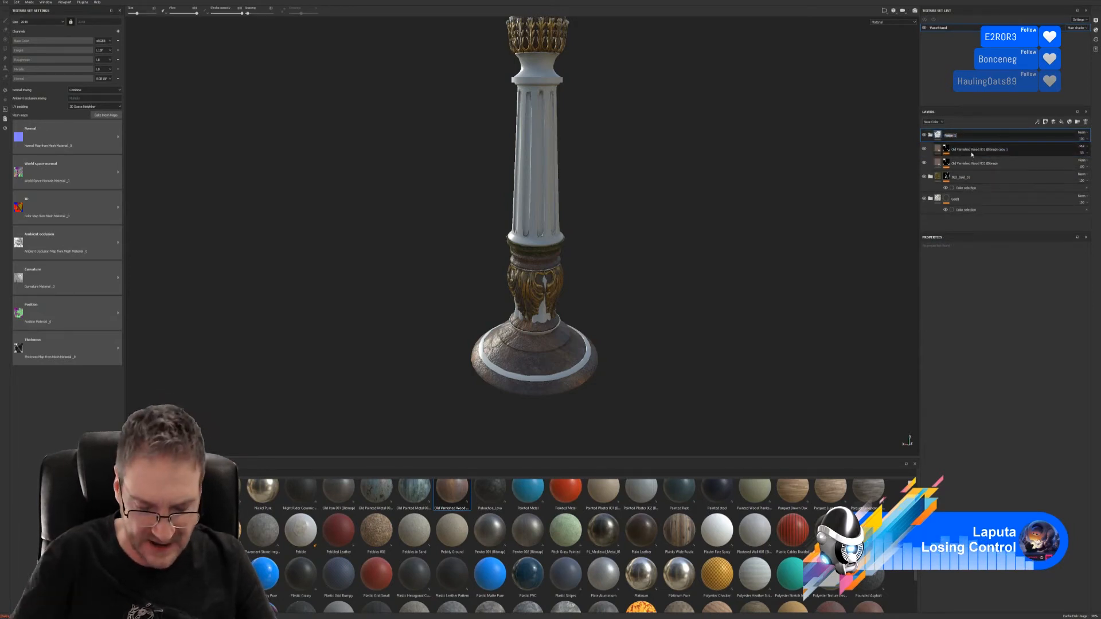
text(Old Wood)
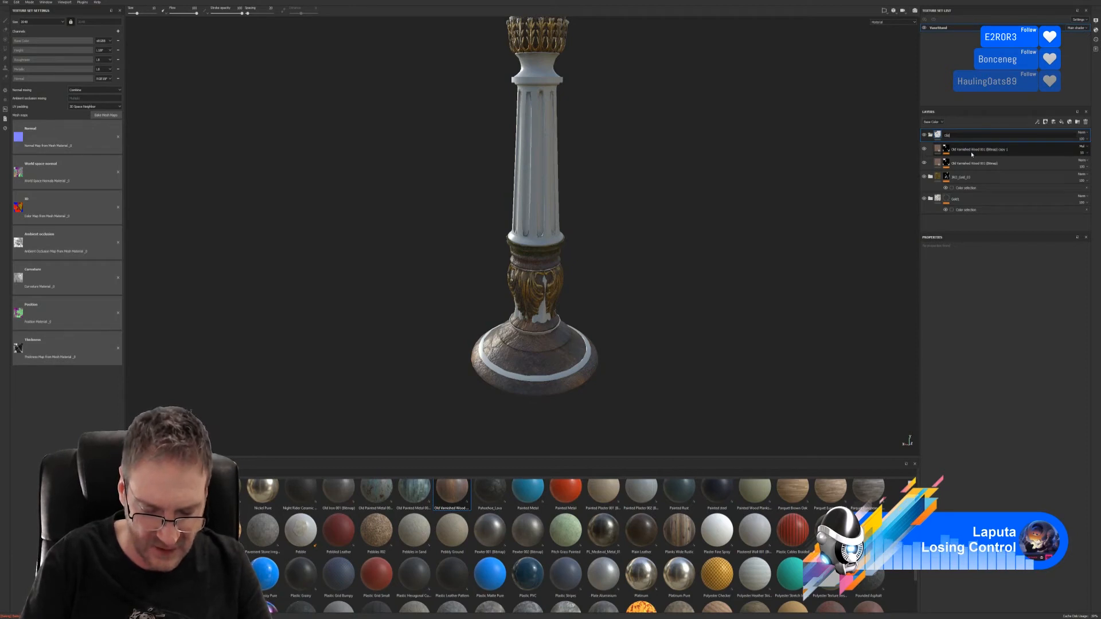
key(Return)
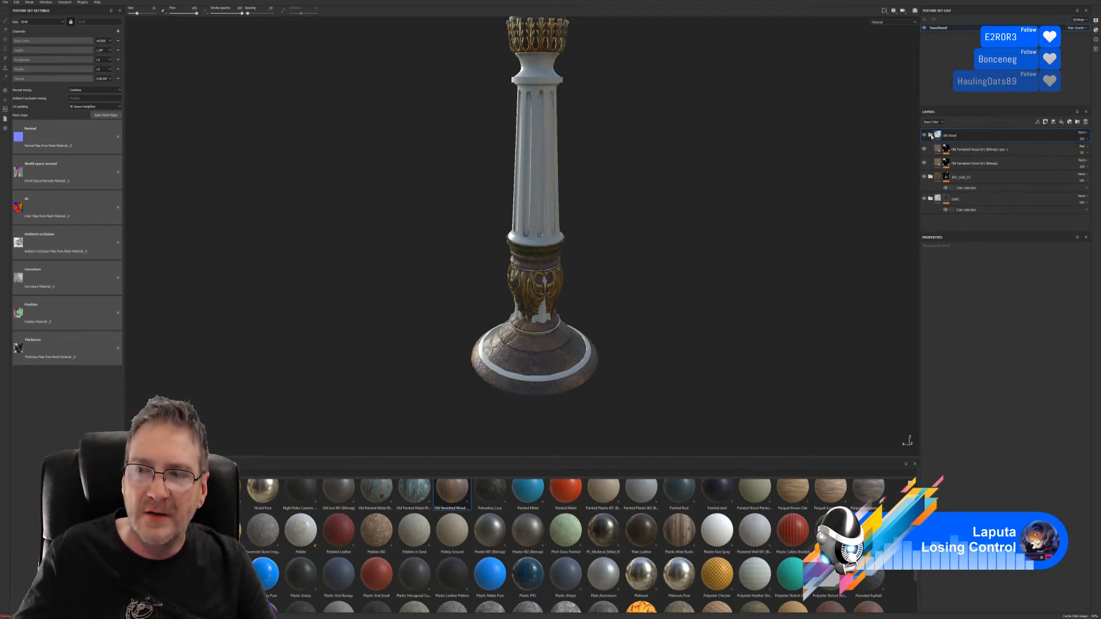
- Compare the wood base up close with the multiplied varnished wood copy hidden and shown
alt+drag(626, 318, 619, 403)
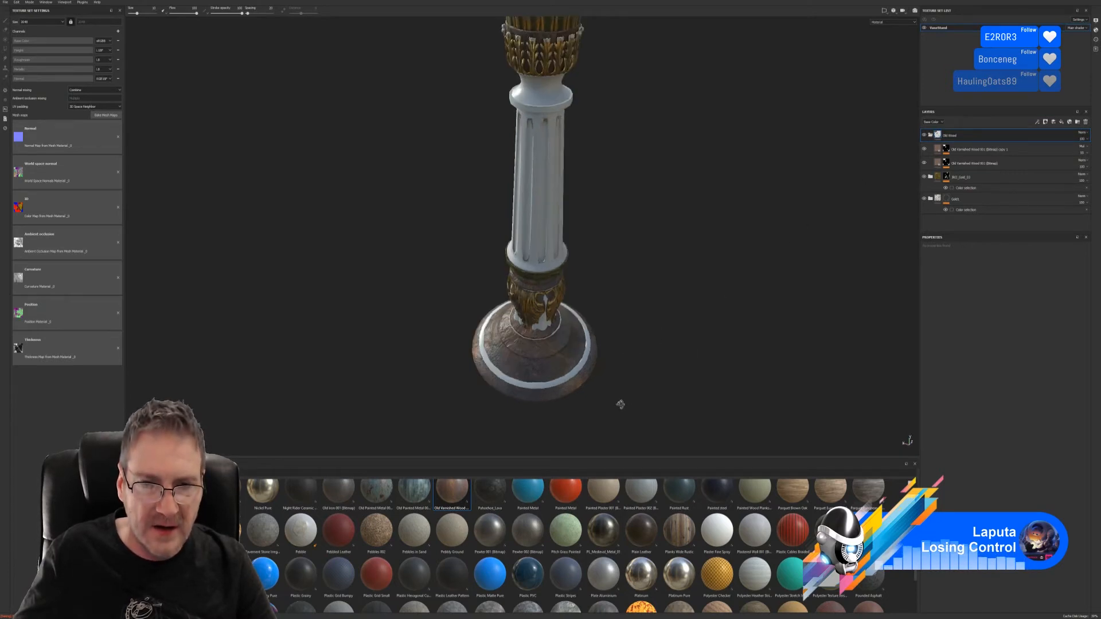
alt+right_drag(619, 403, 815, 381)
alt+middle_drag(815, 380, 762, 284)
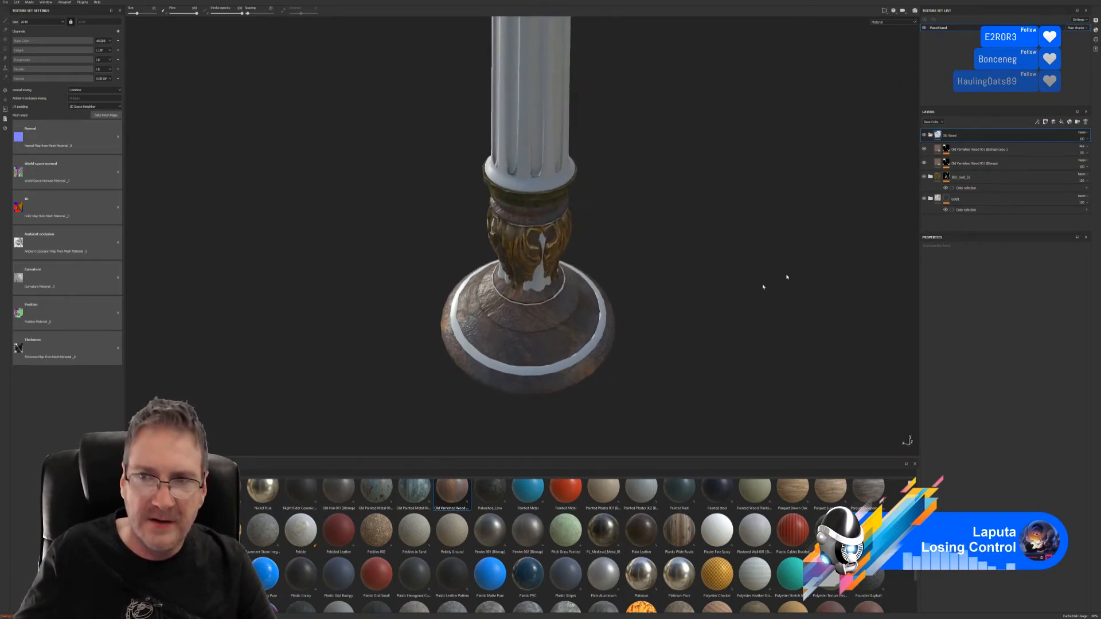
click(923, 149)
click(924, 150)
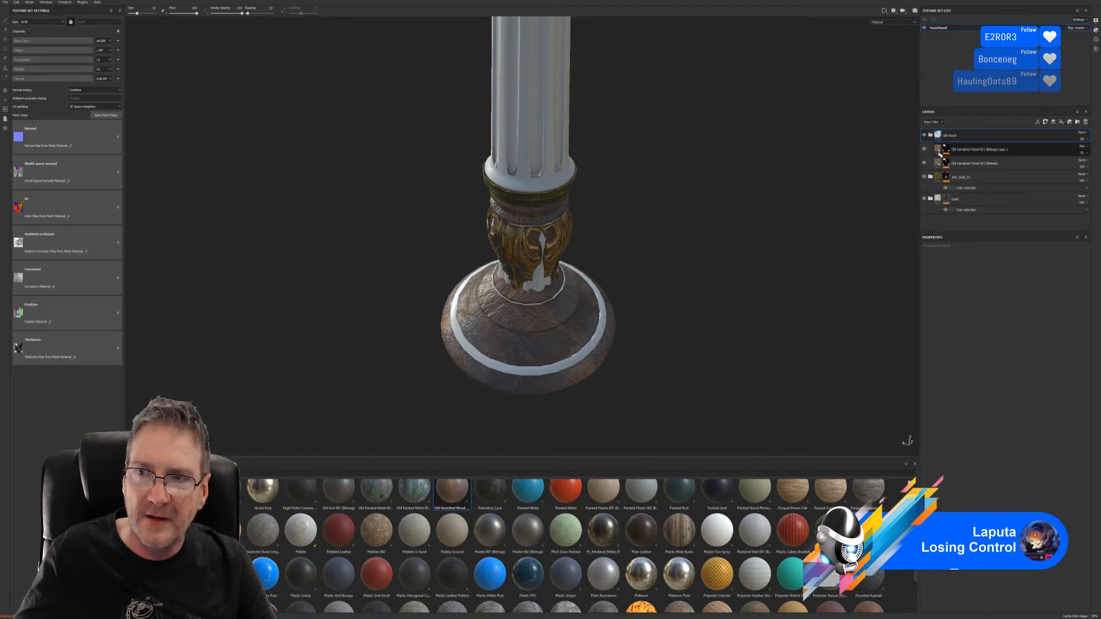
- Find the Stains Scratches smart mask and apply it to the multiplied varnished wood copy
click(950, 151)
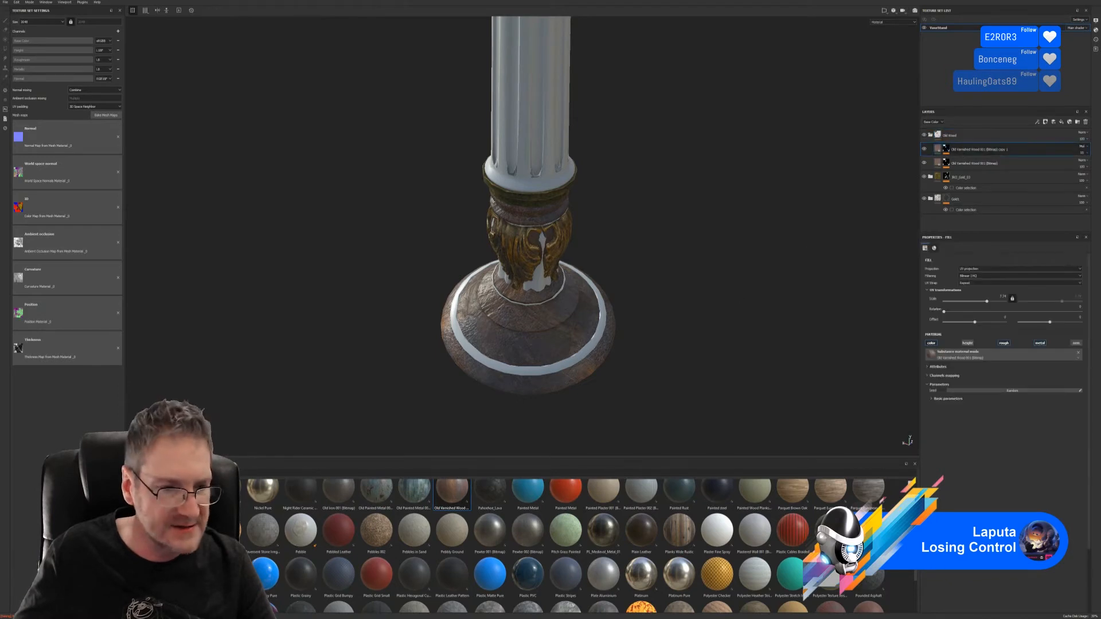
click(143, 585)
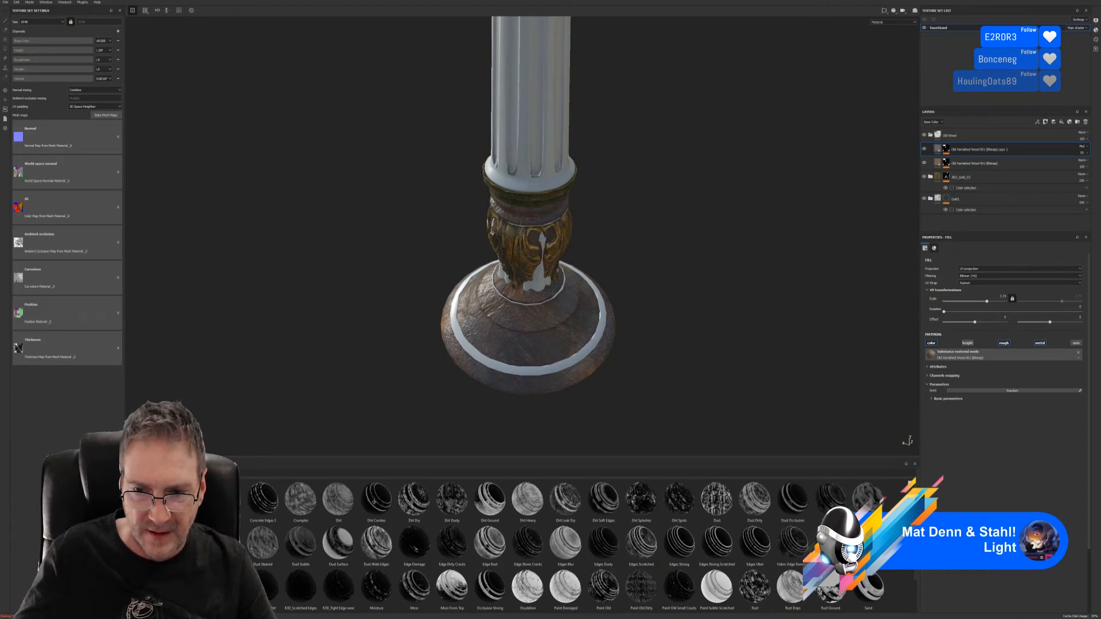
scroll(908, 570, down, 1)
scroll(908, 570, down, 1)
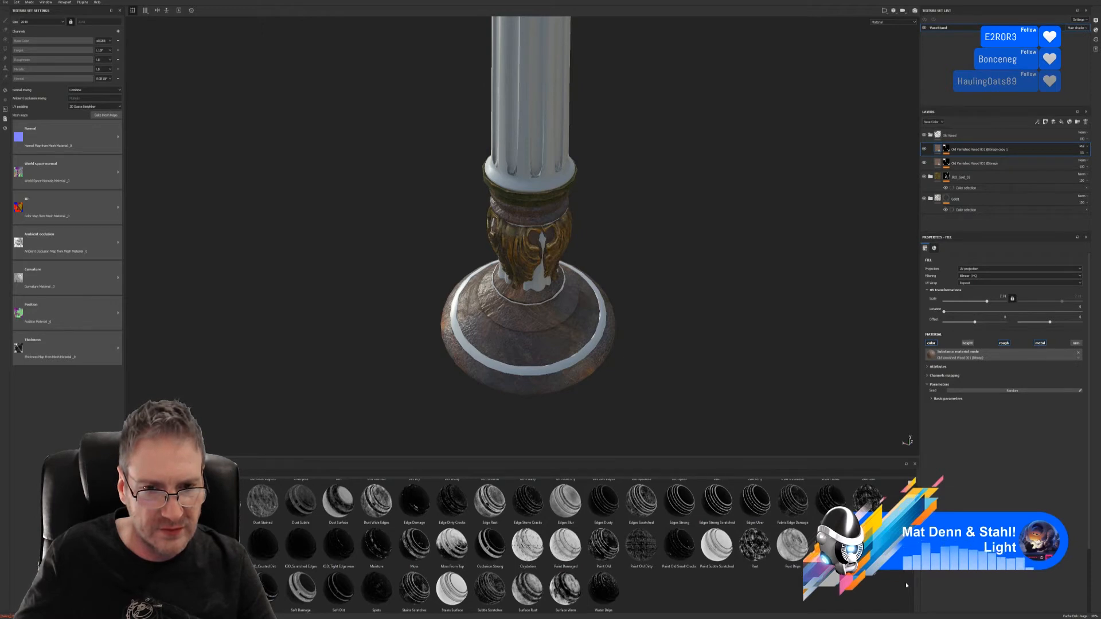
scroll(906, 558, up, 2)
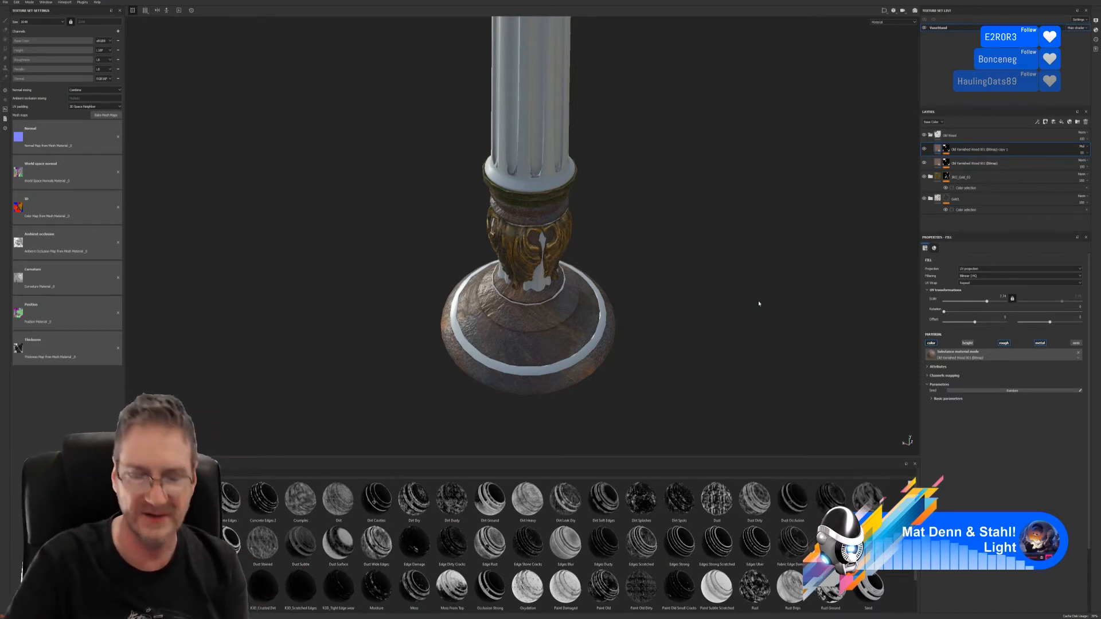
mouse_move(688, 349)
alt+mouse_down()
mouse_move(664, 349)
mouse_move(688, 351)
alt+mouse_up()
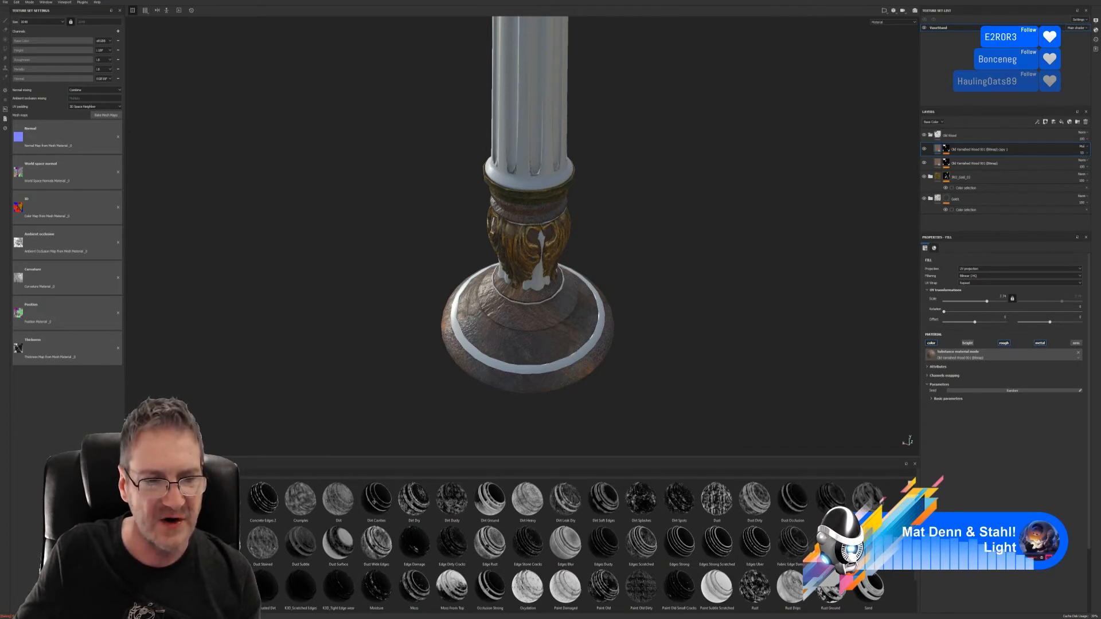
scroll(565, 546, down, 1)
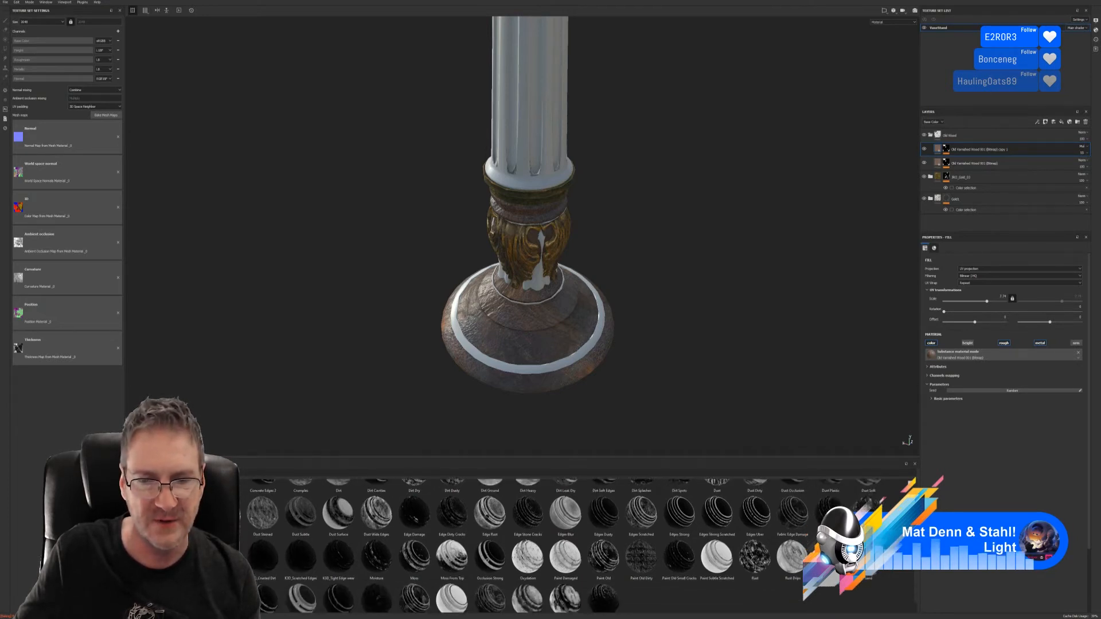
scroll(565, 546, down, 1)
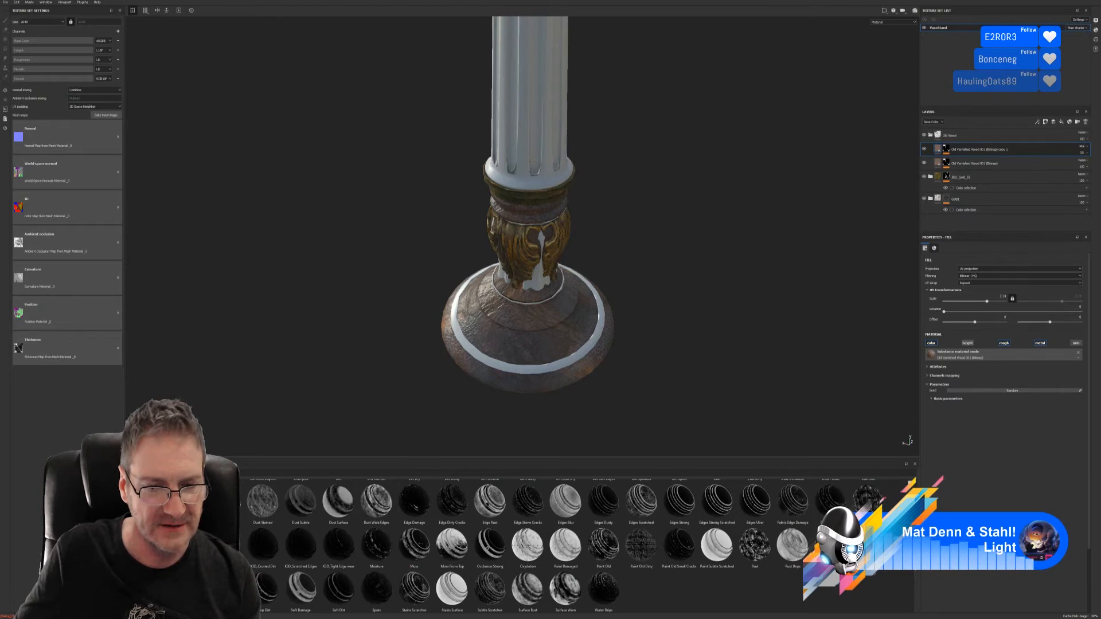
drag(414, 590, 979, 149)
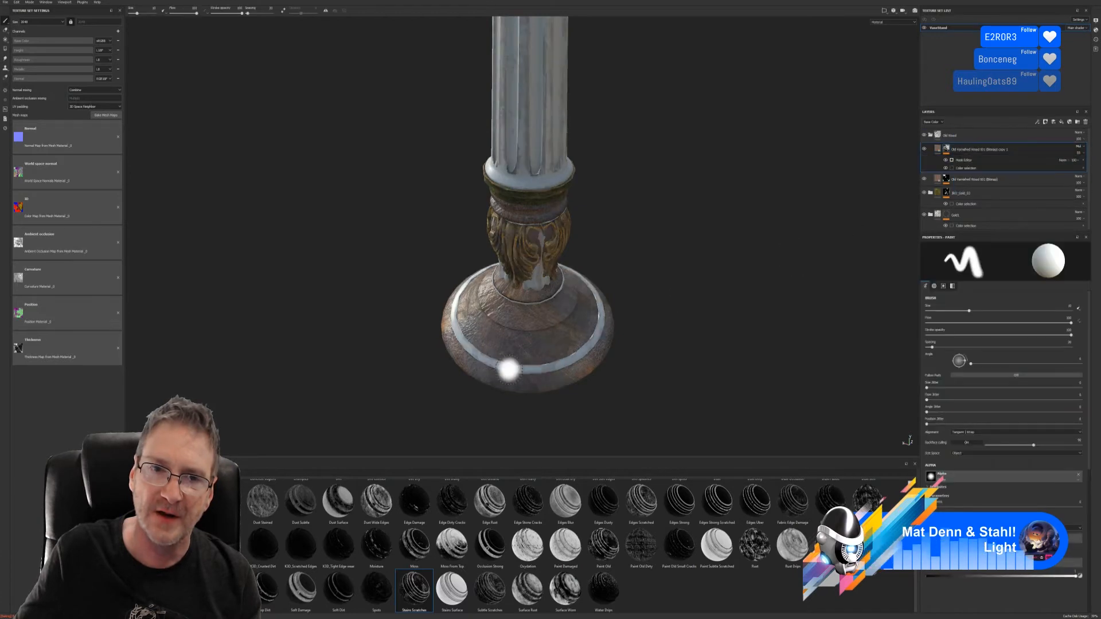
- Invert the copy's Mask Editor generator and set global balance to 0.77, global contrast to 0.8 and texture to 0.78
alt+right_drag(509, 370, 789, 362)
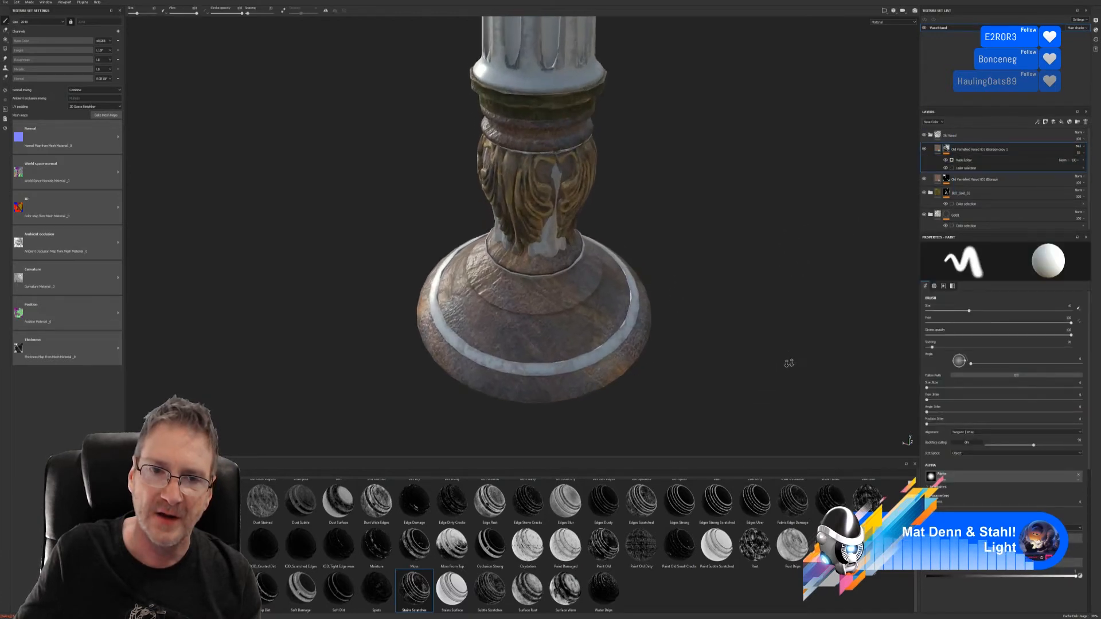
click(974, 160)
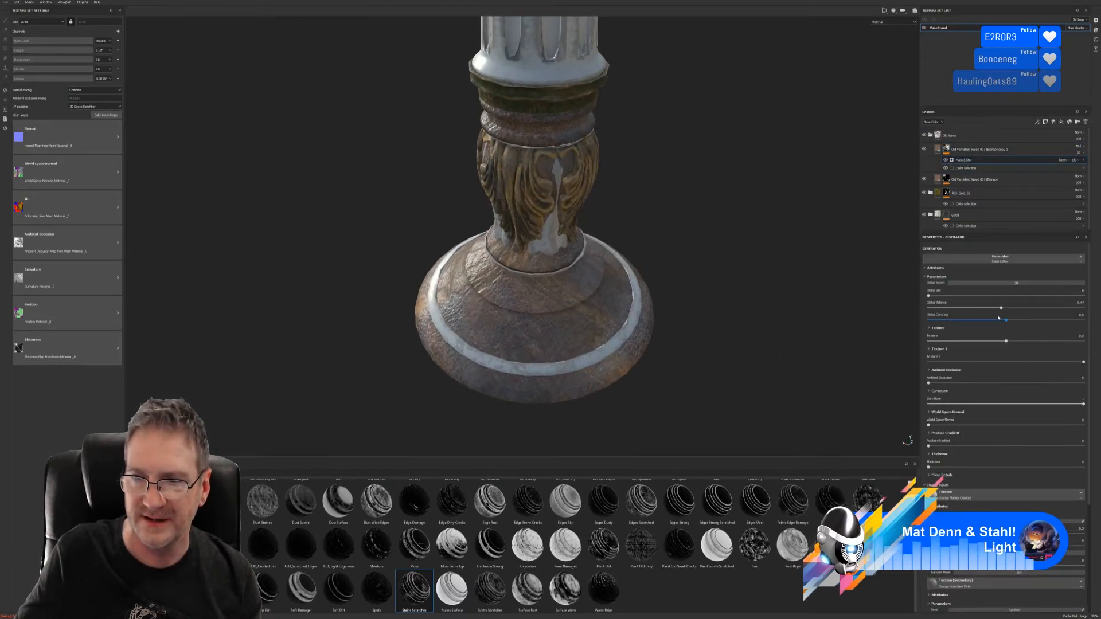
click(1008, 283)
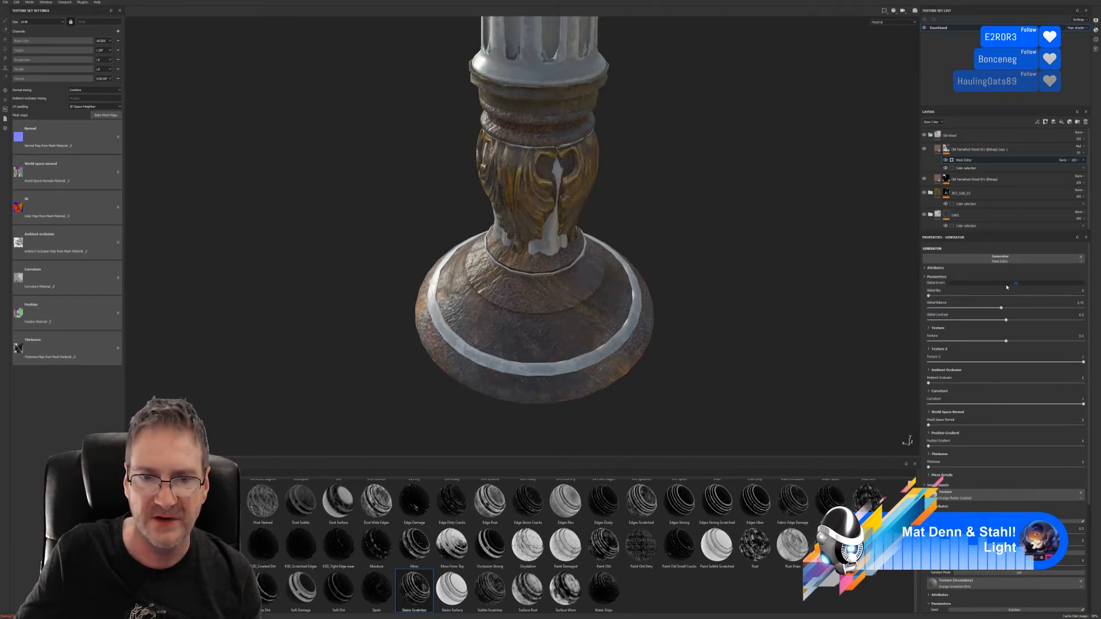
drag(1000, 309, 1028, 305)
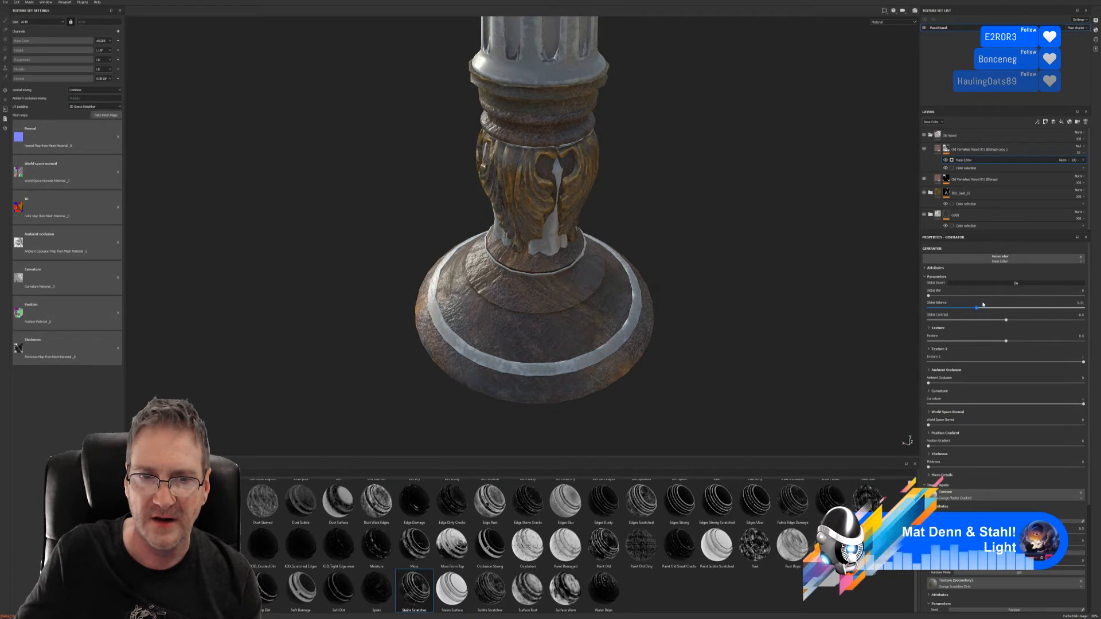
mouse_move(982, 307)
mouse_down()
mouse_move(1048, 308)
mouse_move(970, 320)
mouse_move(1067, 320)
mouse_move(1008, 341)
mouse_move(1055, 338)
mouse_move(959, 340)
mouse_move(1041, 334)
mouse_up()
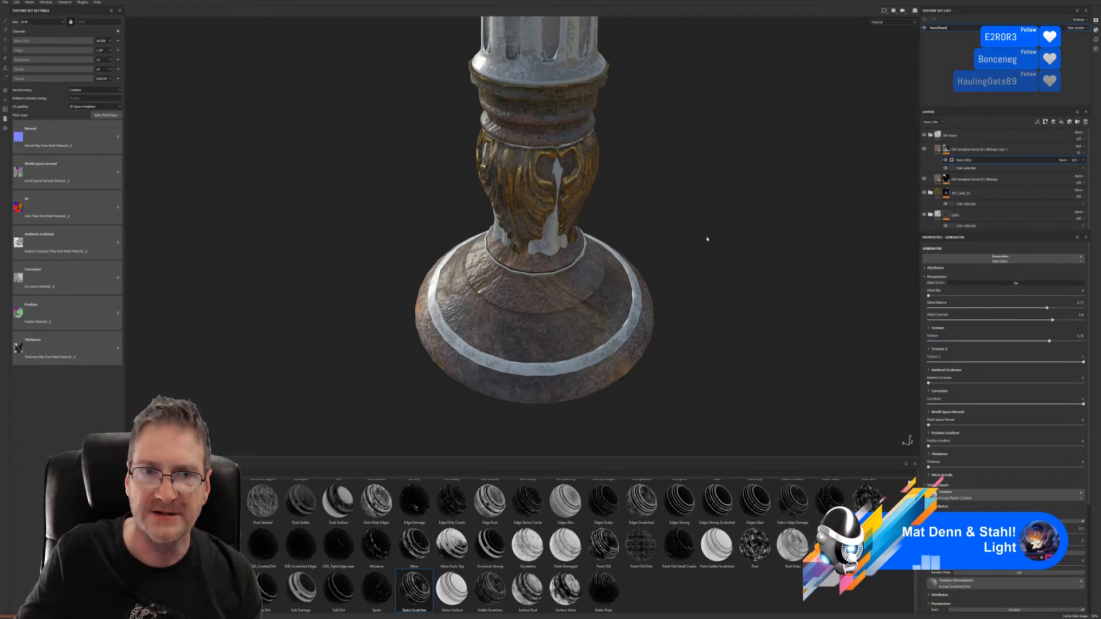
- Add a color selection mask to the Old Wood folder and pick the wood base's blue ID color
alt+right_drag(714, 215, 436, 229)
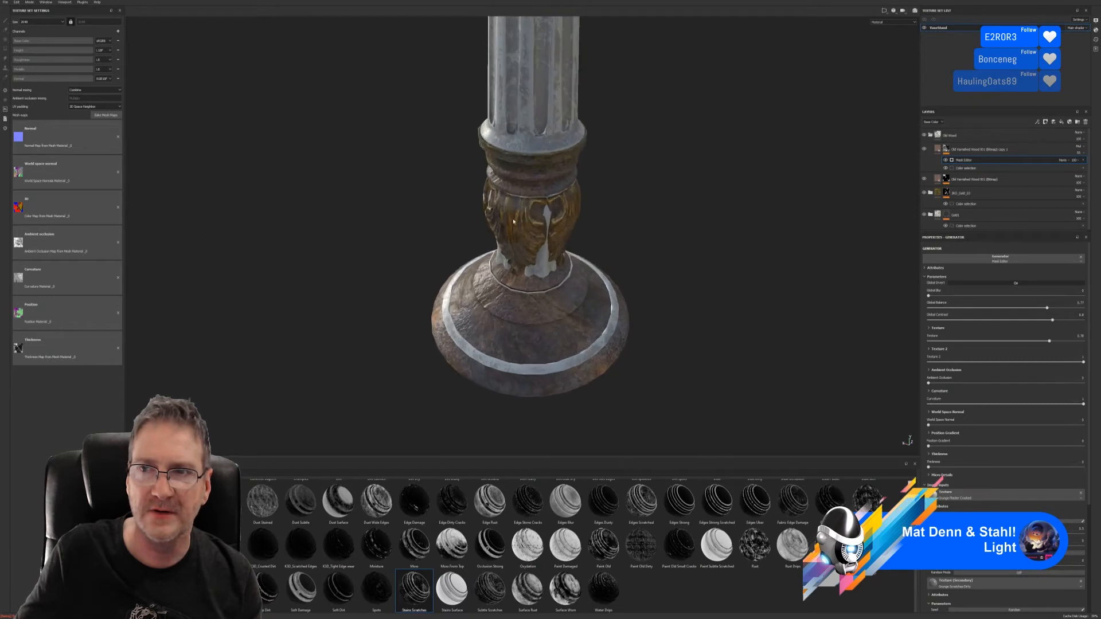
click(968, 136)
right_click(968, 135)
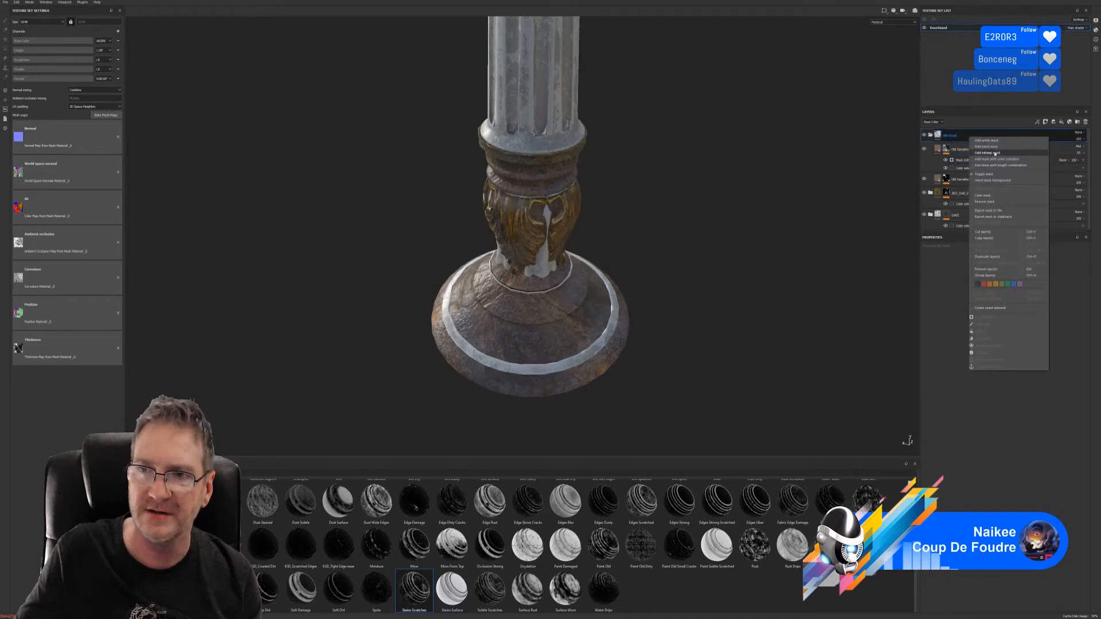
click(996, 159)
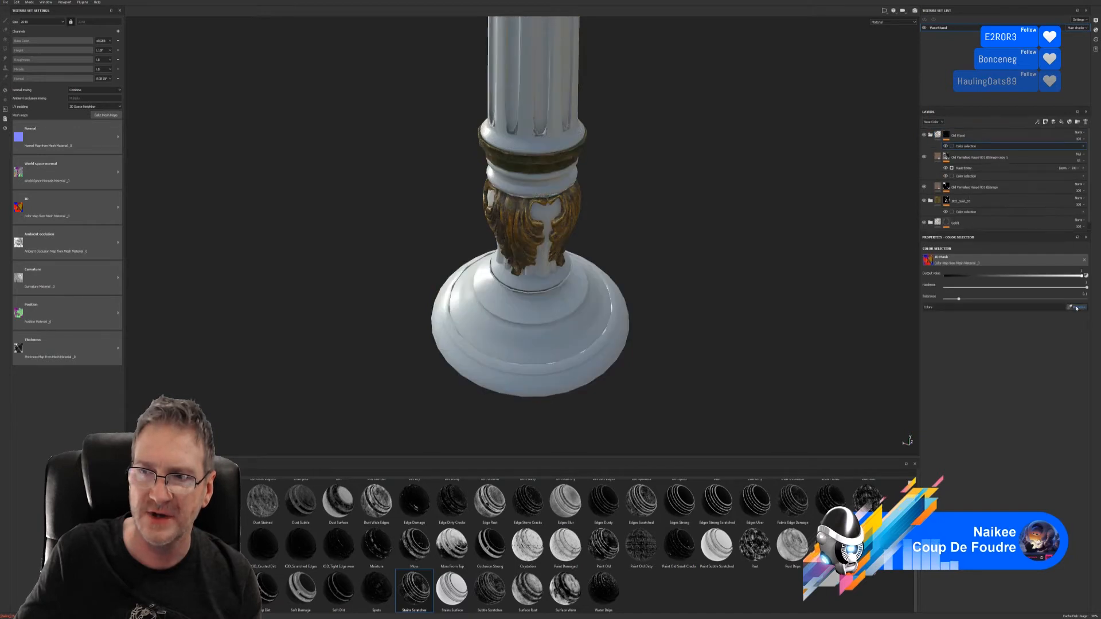
click(1076, 308)
click(576, 309)
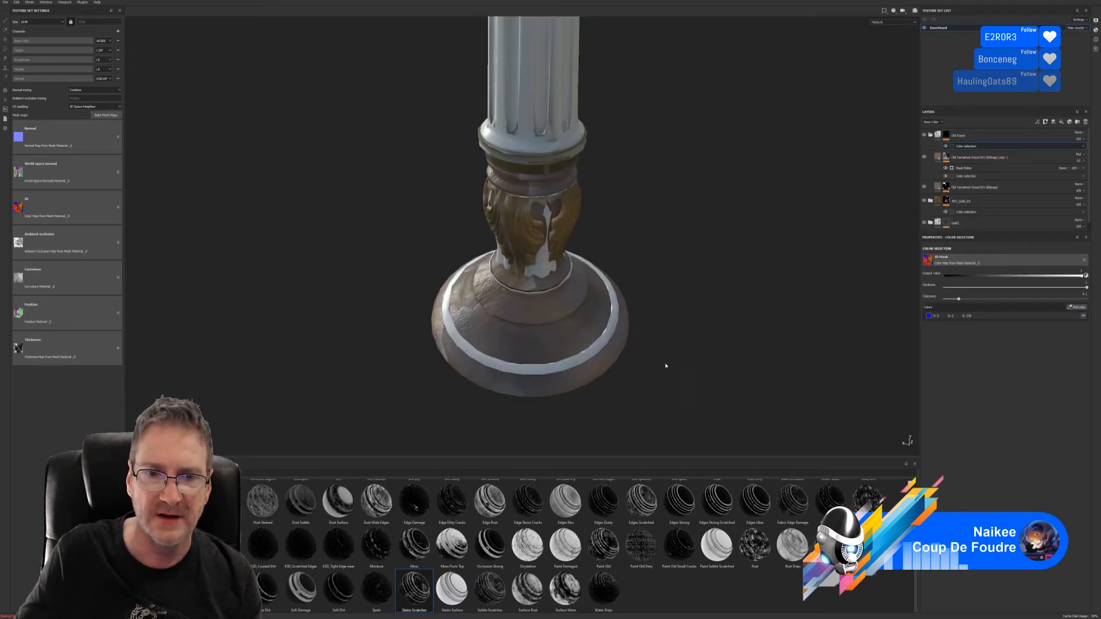
- Try changing the ambient occlusion and world space normal influence in the wood copy's Mask Editor generator
alt+right_drag(656, 356, 778, 345)
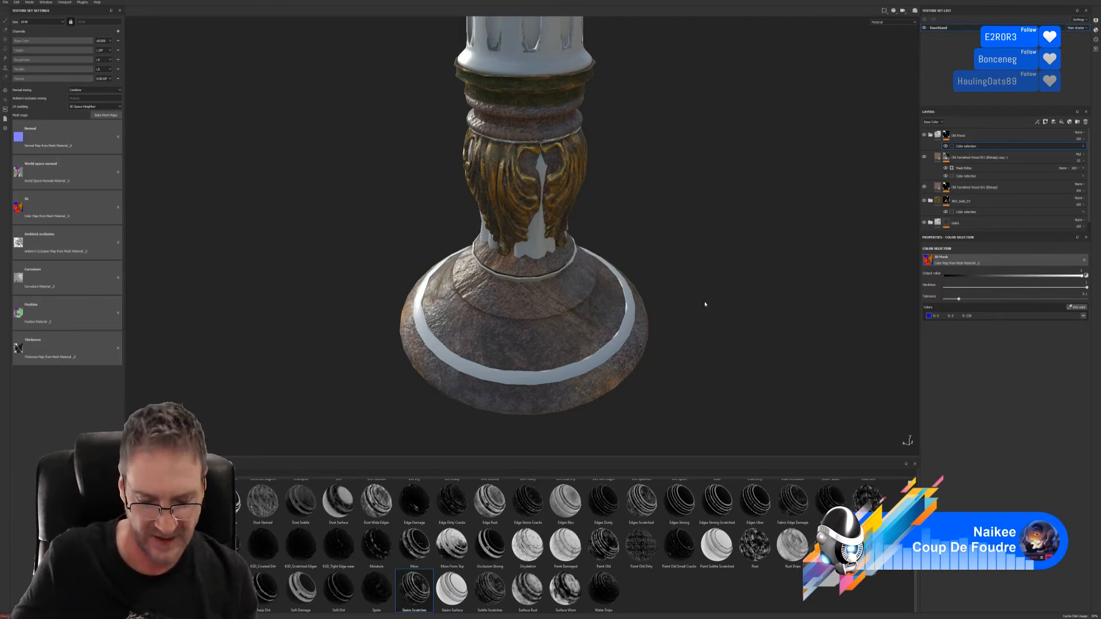
alt+drag(663, 266, 691, 296)
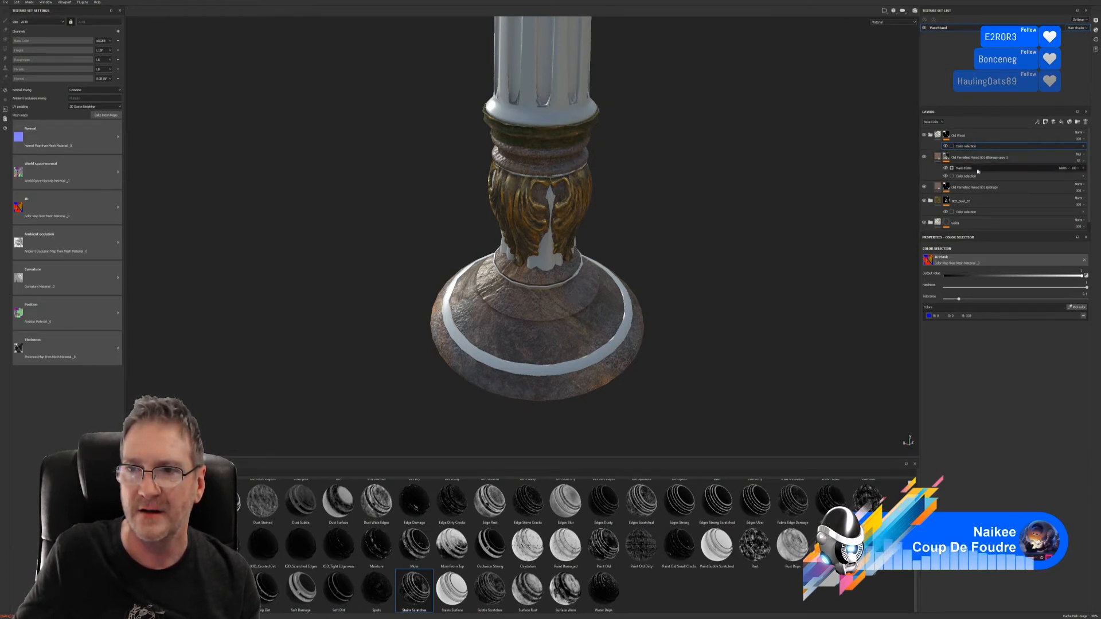
click(969, 169)
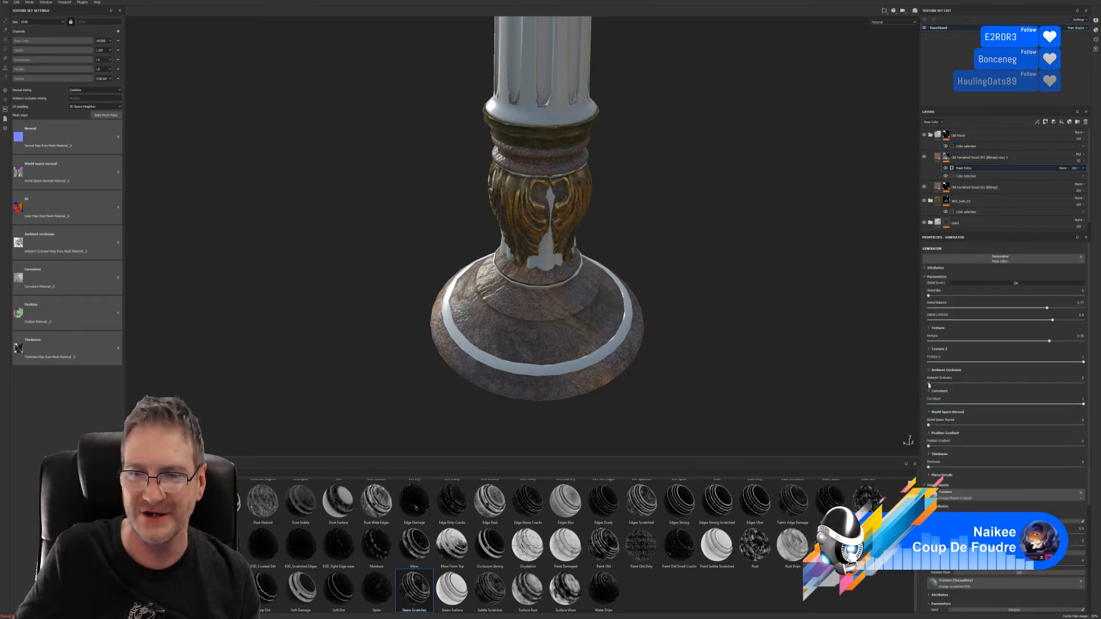
mouse_move(928, 383)
mouse_down()
mouse_move(1083, 383)
mouse_move(935, 382)
mouse_up()
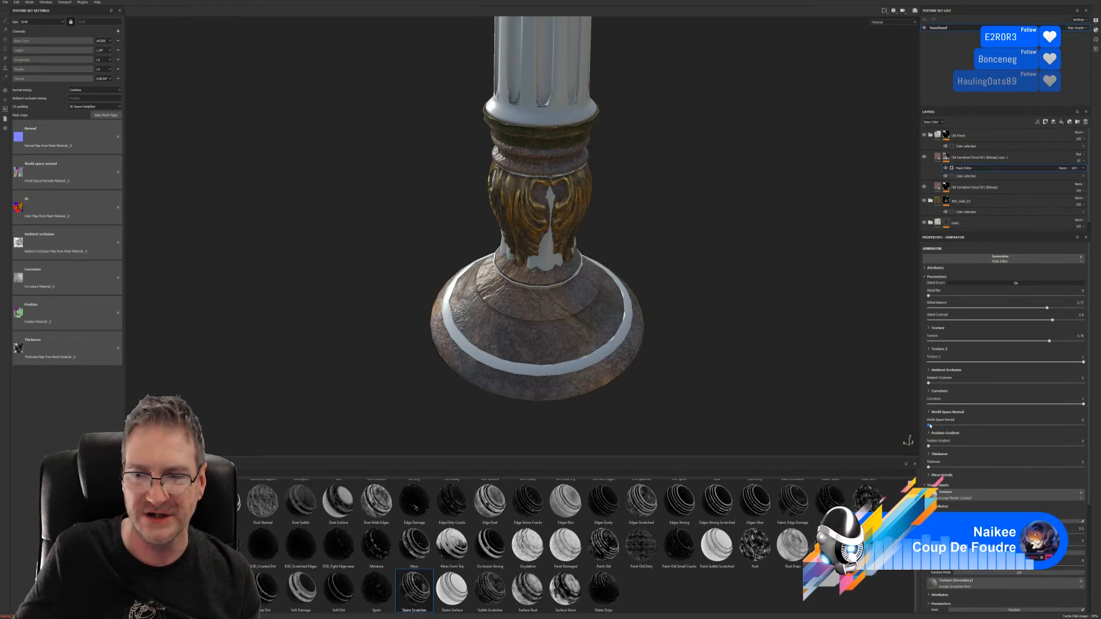
mouse_move(930, 425)
mouse_down()
mouse_move(1038, 422)
mouse_move(928, 425)
mouse_up()
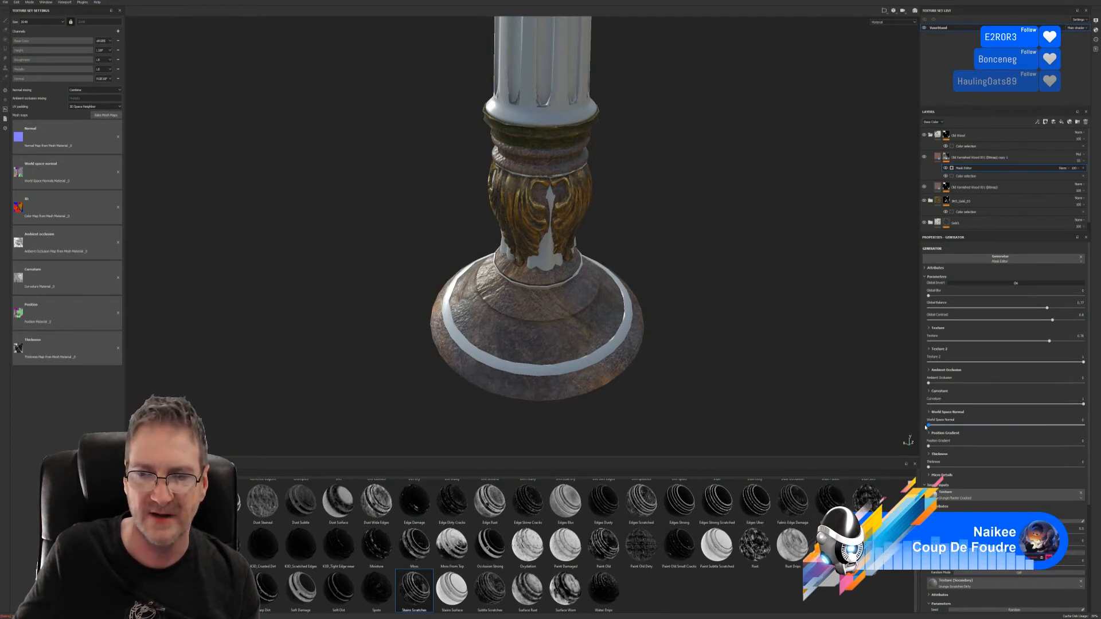
- Examine the stained wood base, lower gold ornament and white column from several angles and distances
alt+drag(658, 275, 627, 314)
alt+drag(545, 322, 602, 370)
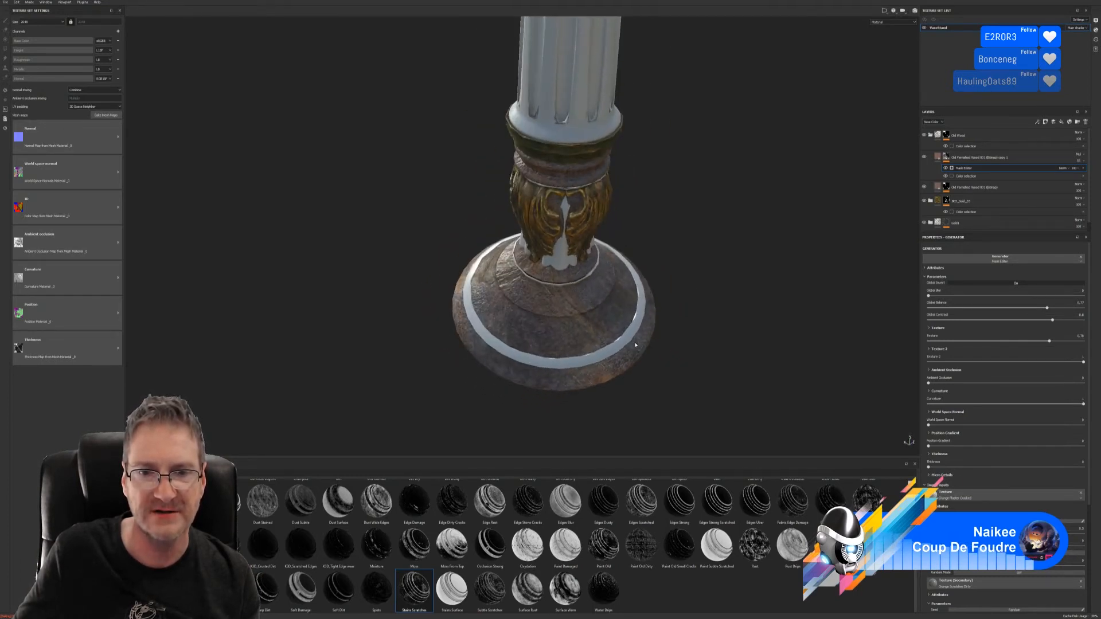
alt+right_drag(602, 370, 456, 371)
alt+drag(552, 319, 533, 251)
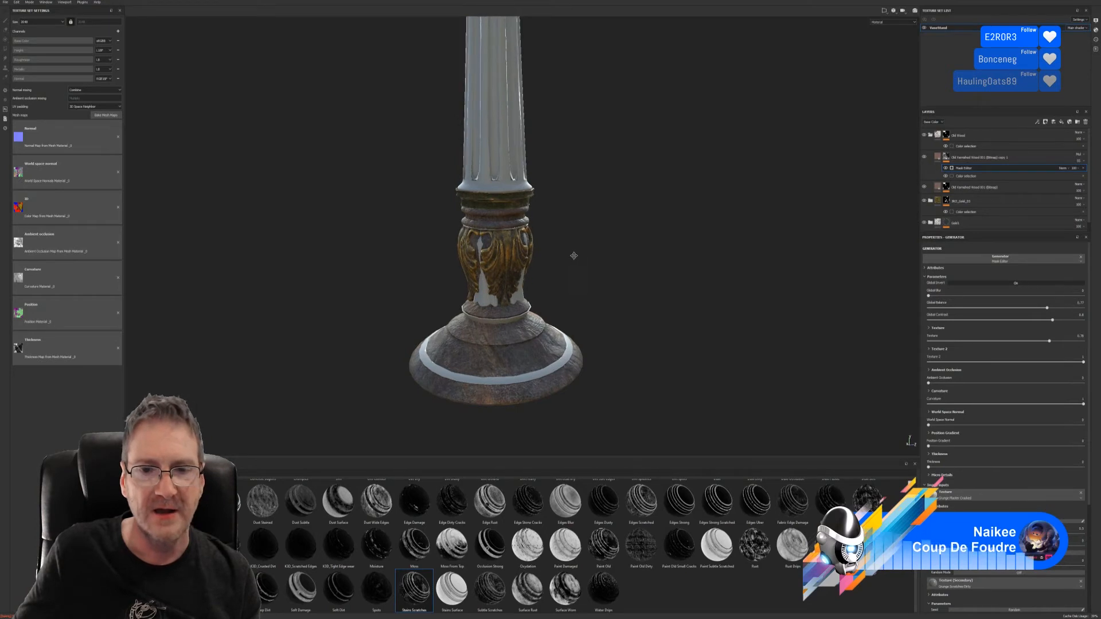
alt+middle_drag(573, 253, 615, 286)
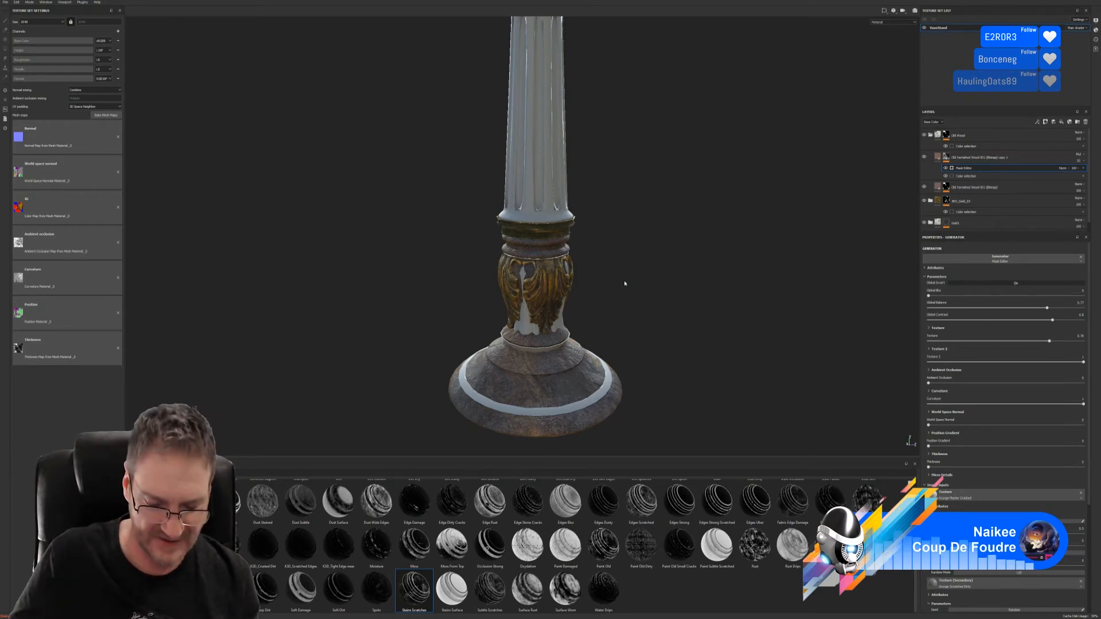
alt+drag(644, 309, 693, 310)
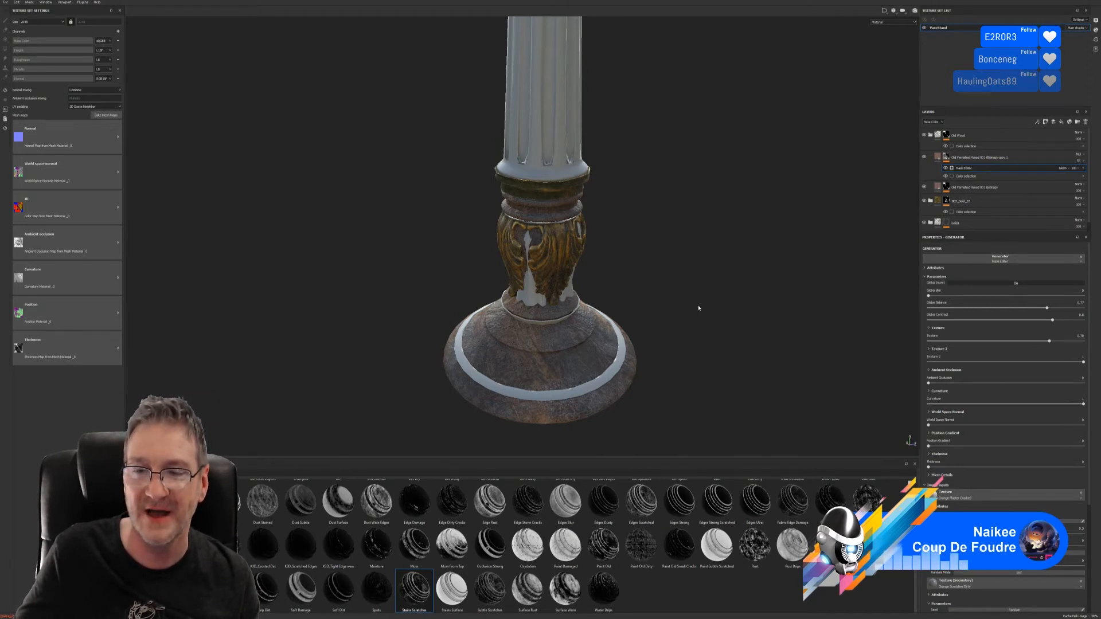
mouse_move(699, 308)
alt+mouse_down()
mouse_move(600, 310)
mouse_move(663, 351)
mouse_move(631, 361)
mouse_move(561, 338)
mouse_move(705, 324)
alt+mouse_up()
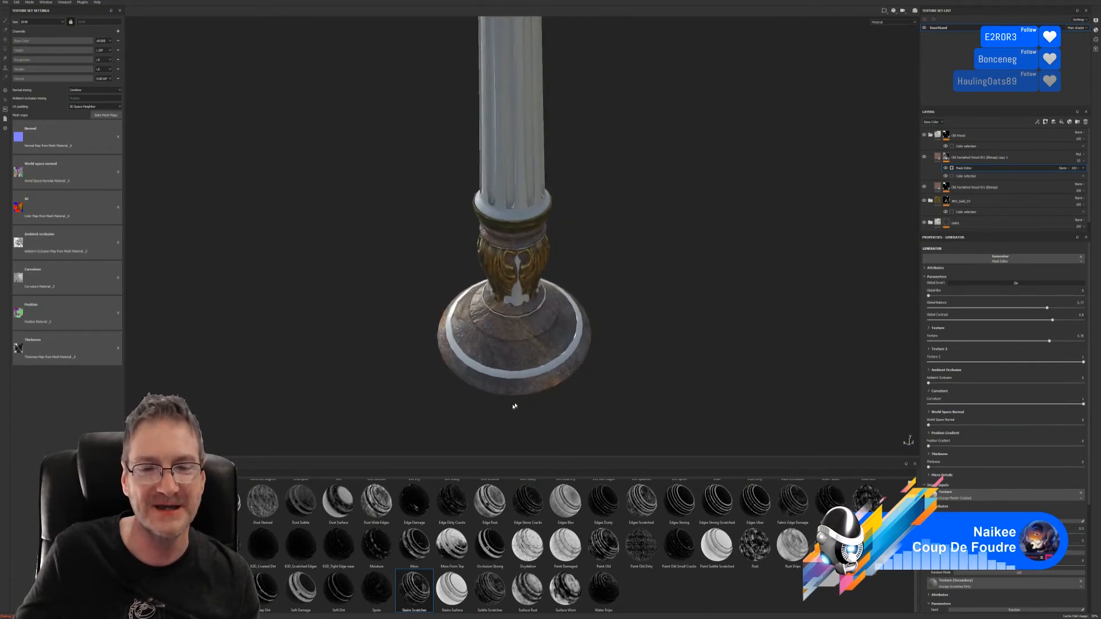
alt+drag(515, 406, 647, 404)
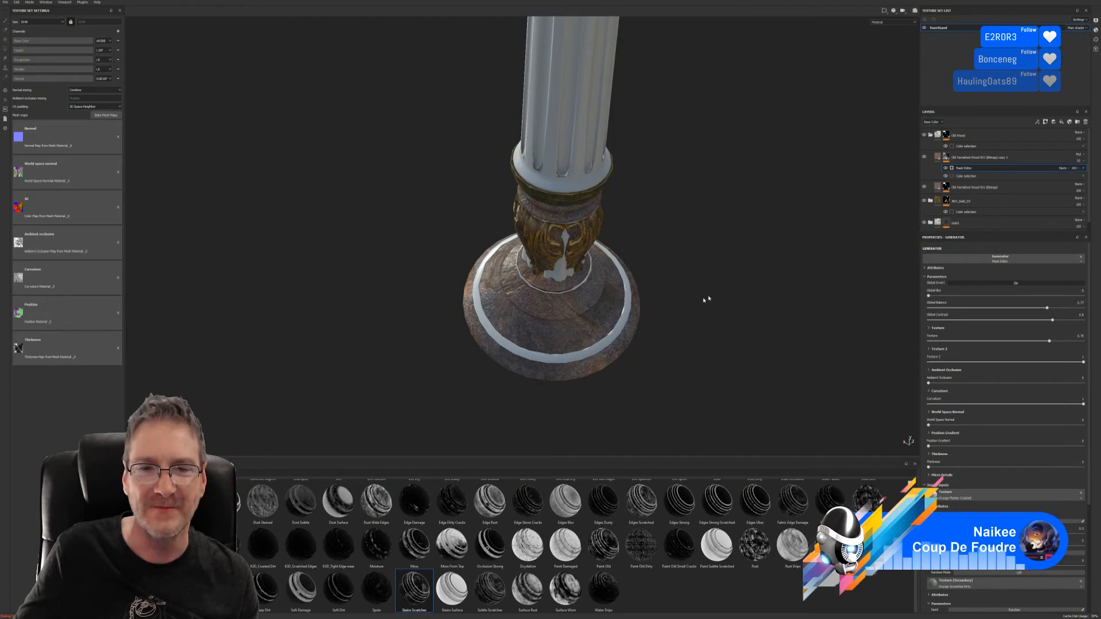
alt+drag(611, 370, 576, 351)
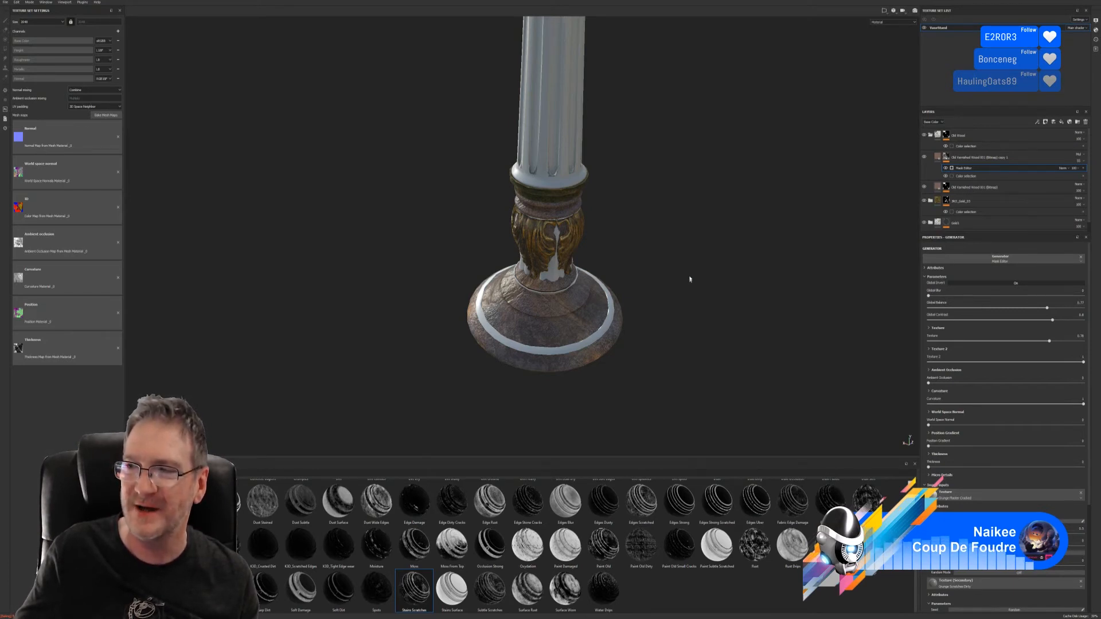
alt+drag(652, 325, 665, 356)
alt+right_drag(618, 342, 801, 311)
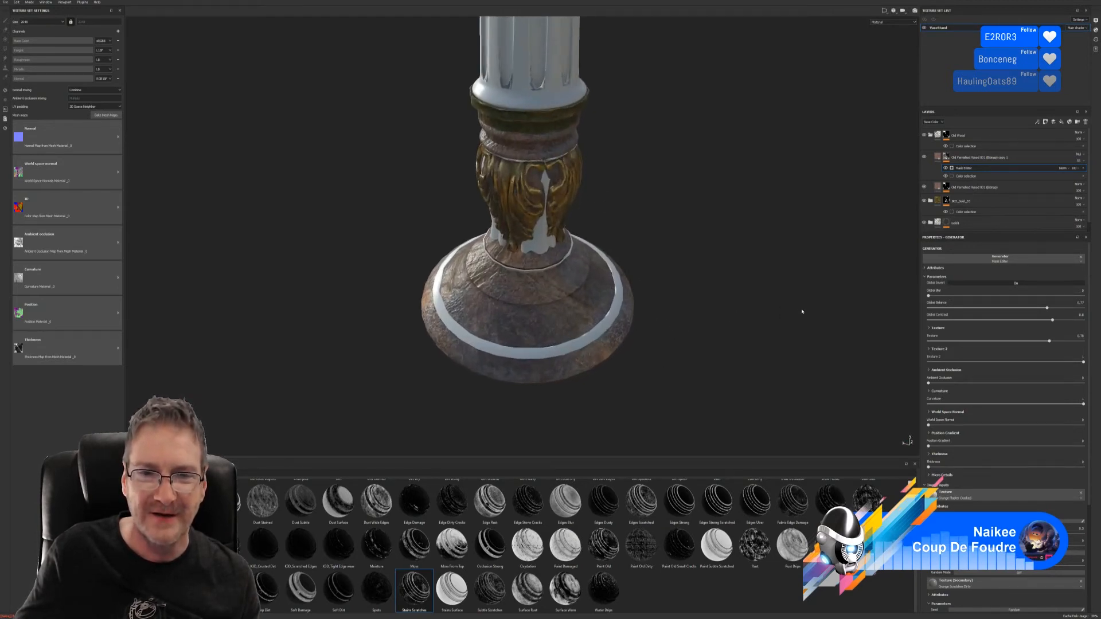
- Add the Wood Beech material as a fill layer at the top of the Old Wood folder and slightly increase its UV scale
click(932, 136)
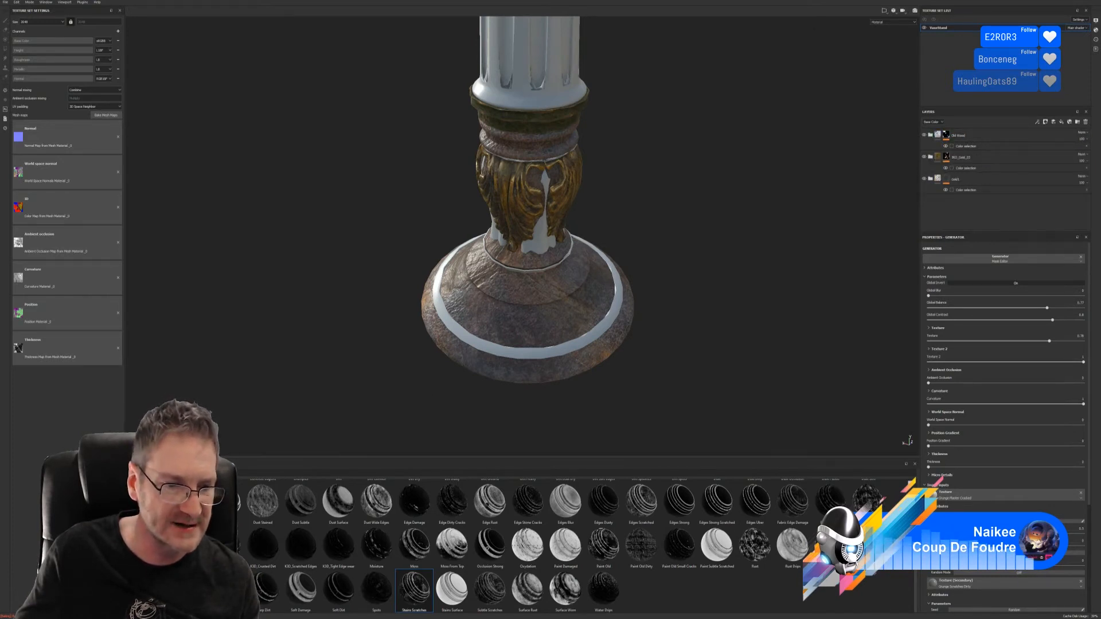
click(140, 565)
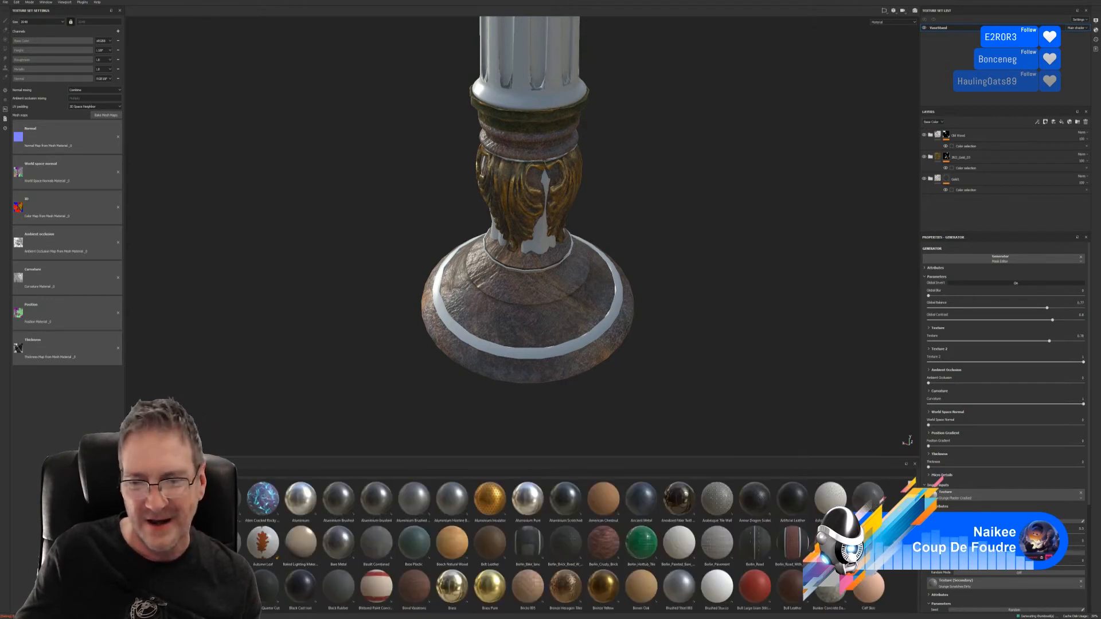
drag(916, 487, 920, 618)
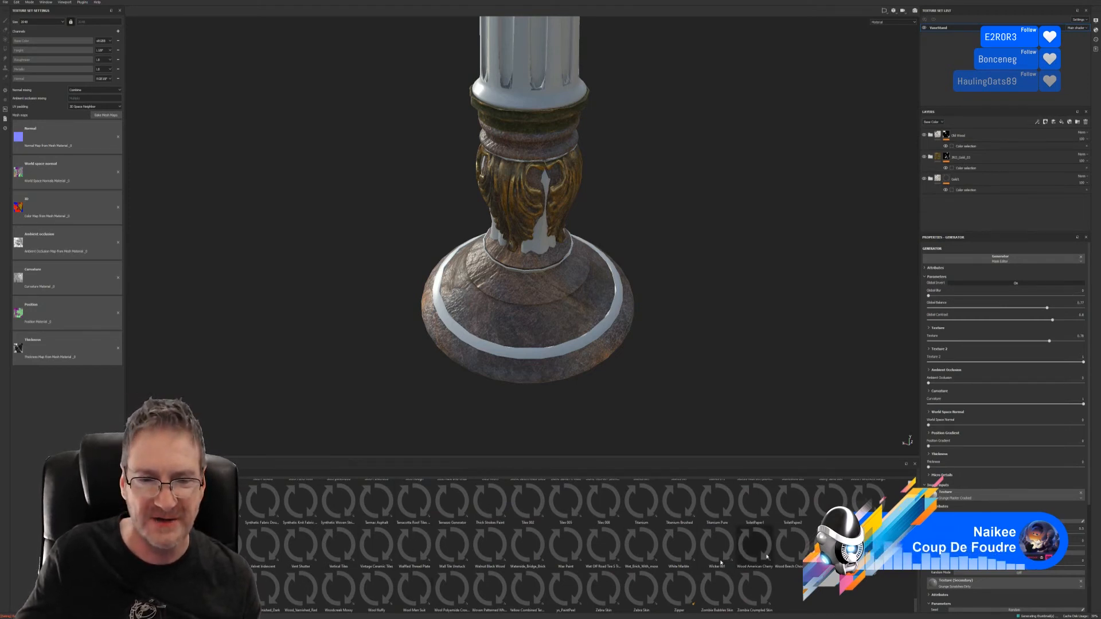
scroll(772, 559, up, 3)
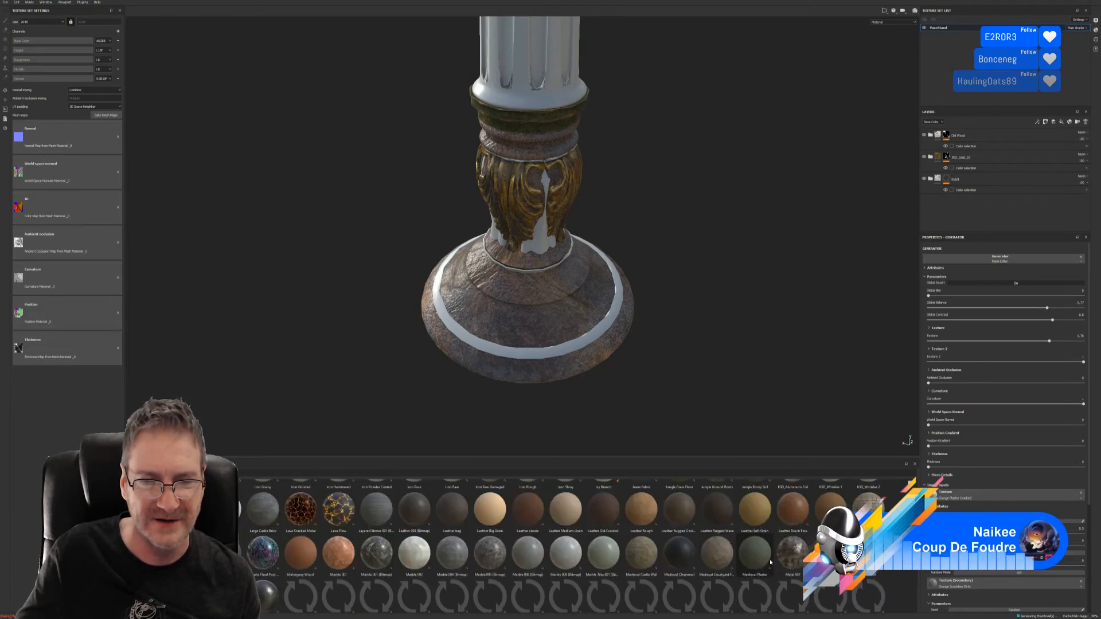
scroll(772, 571, down, 3)
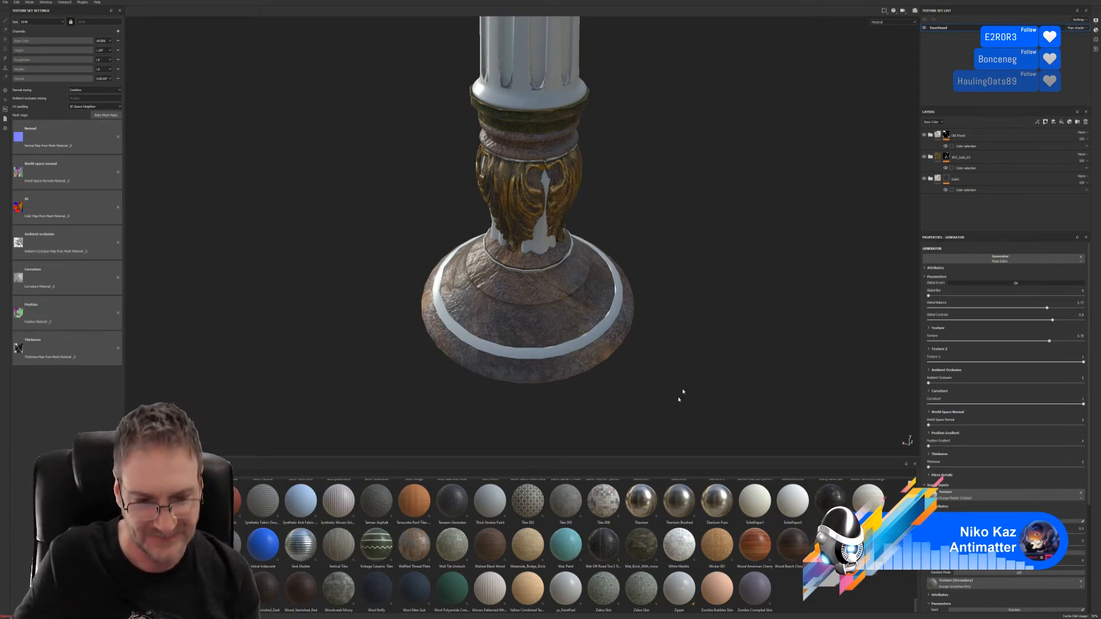
drag(830, 545, 801, 574)
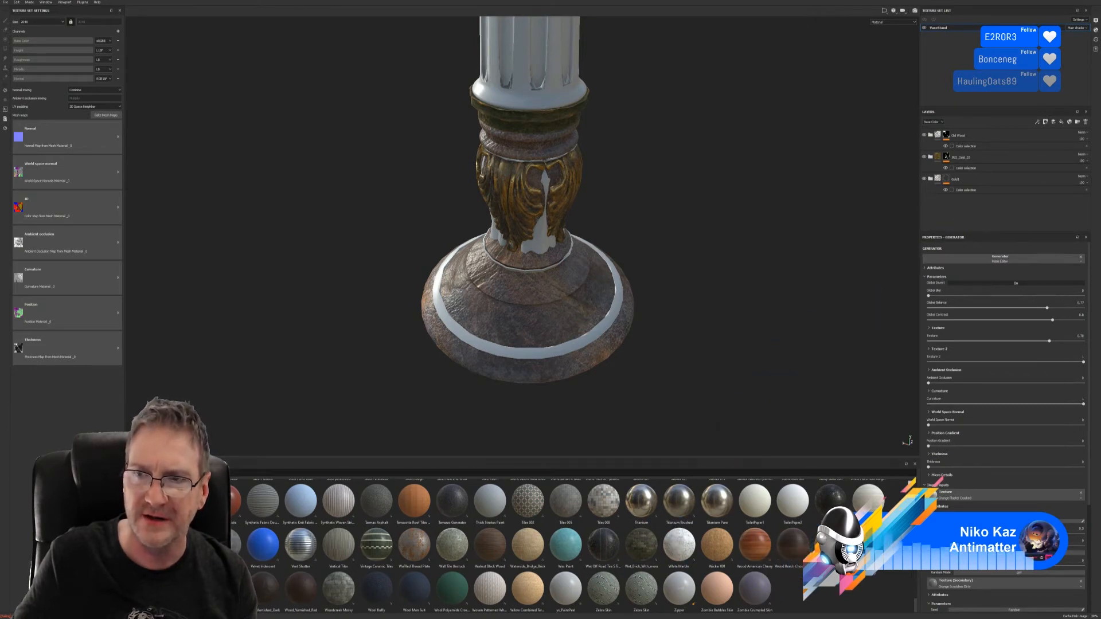
click(930, 136)
drag(827, 552, 990, 157)
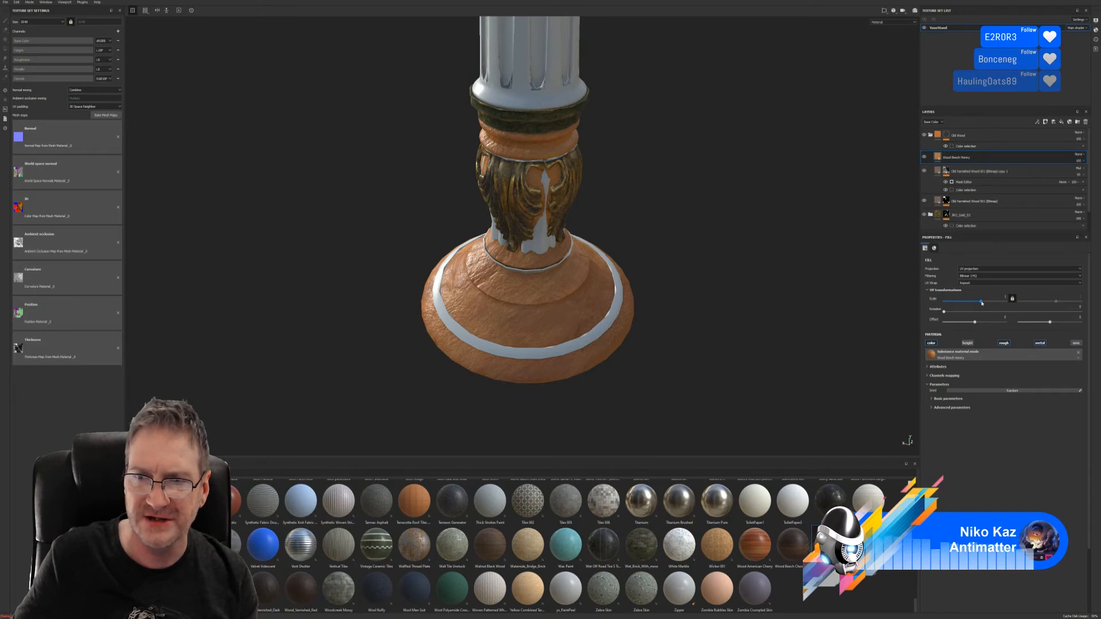
drag(982, 303, 988, 301)
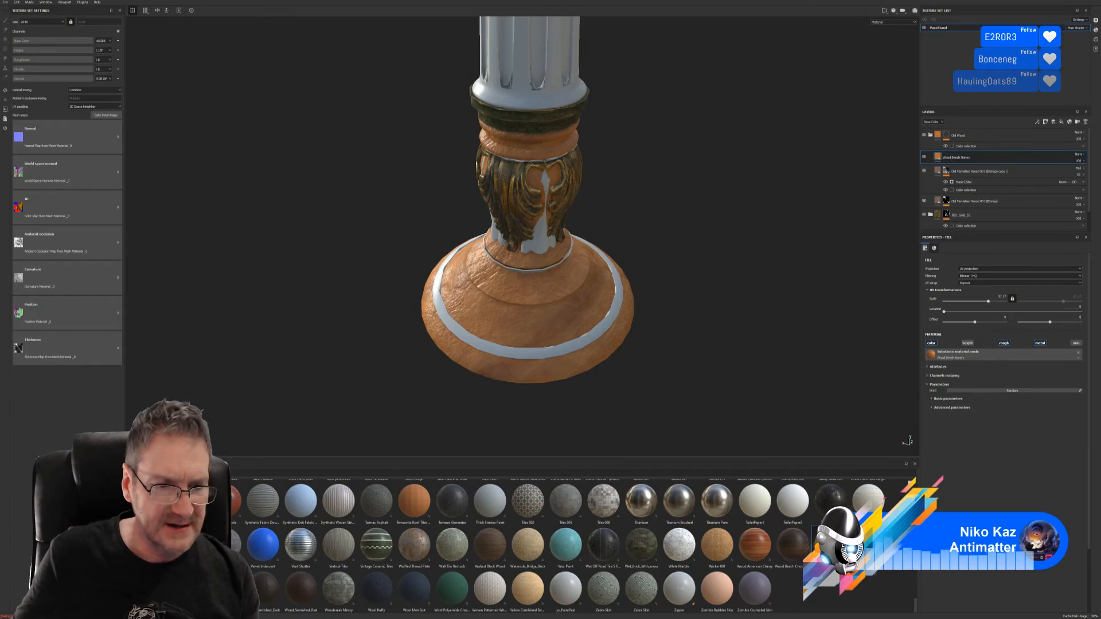
- Find the Dirt Soft Edges smart mask and apply it to the Wood Beech layer
scroll(574, 544, up, 10)
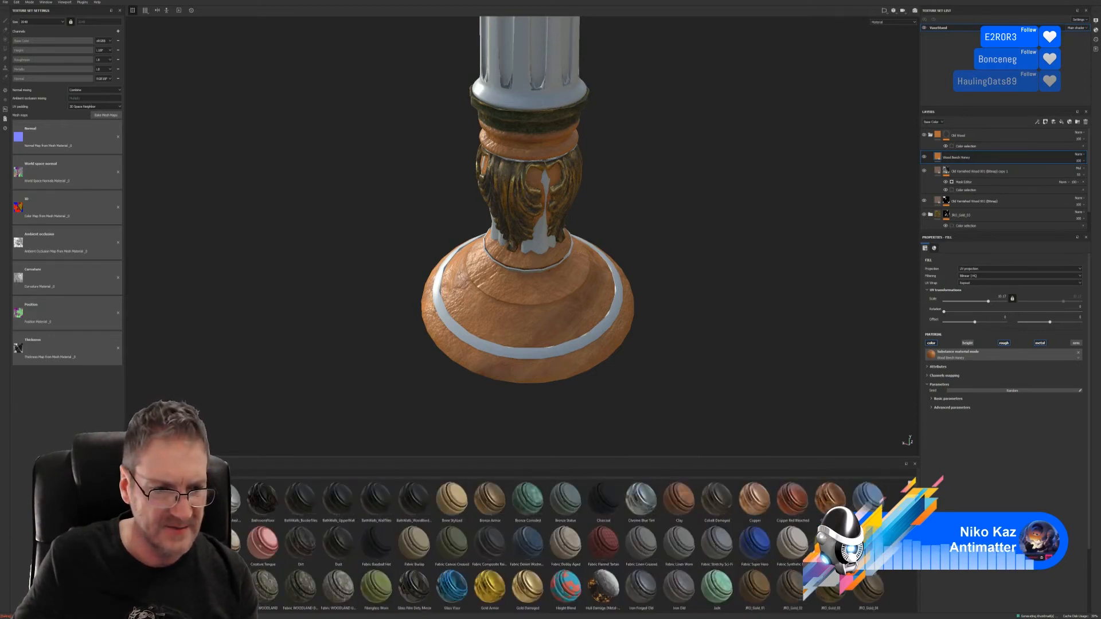
scroll(573, 545, up, 5)
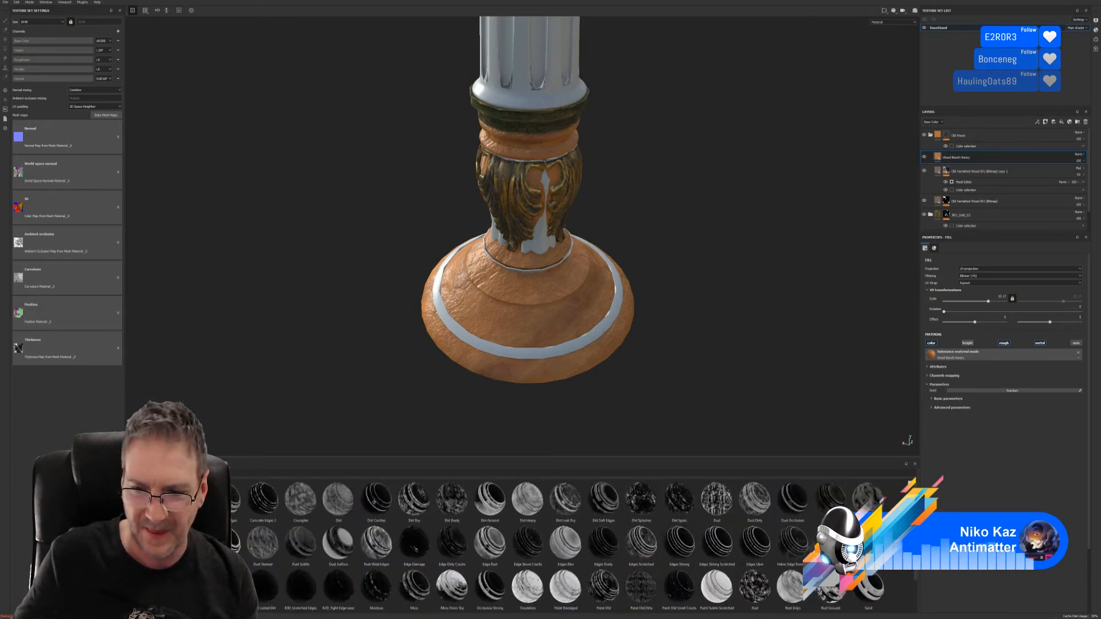
scroll(916, 582, down, 1)
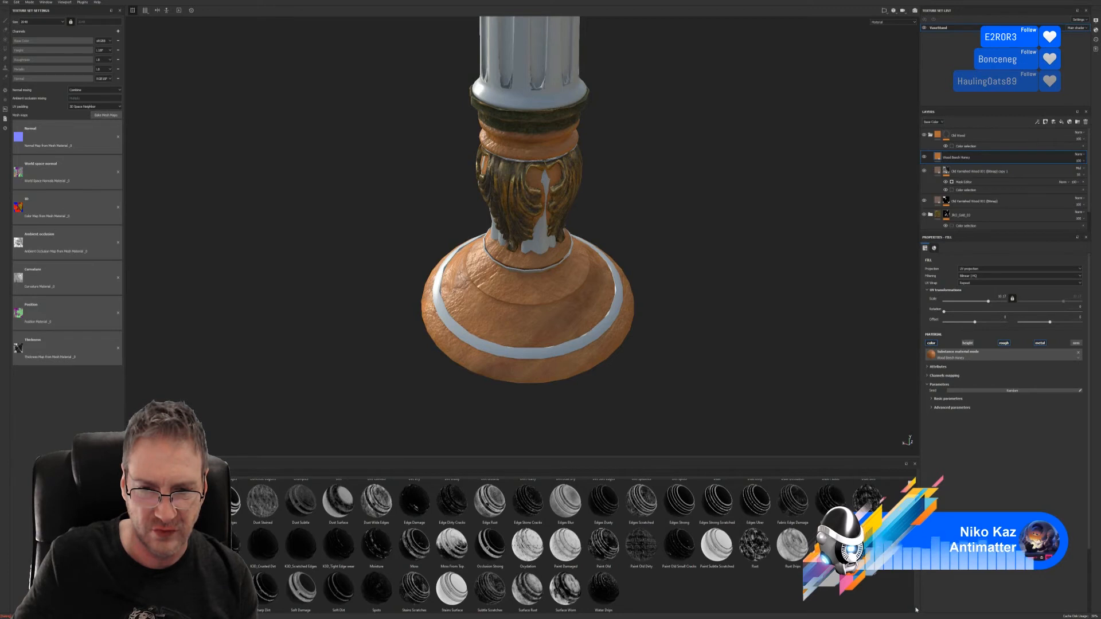
scroll(917, 596, up, 1)
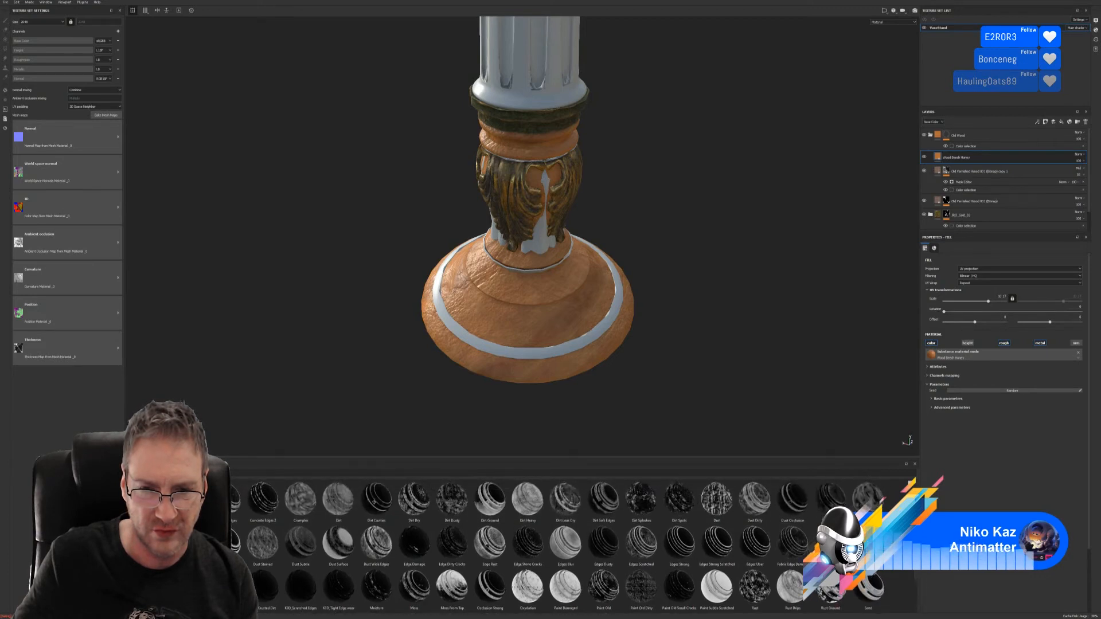
mouse_move(603, 497)
mouse_down()
mouse_move(965, 338)
mouse_move(969, 170)
mouse_up()
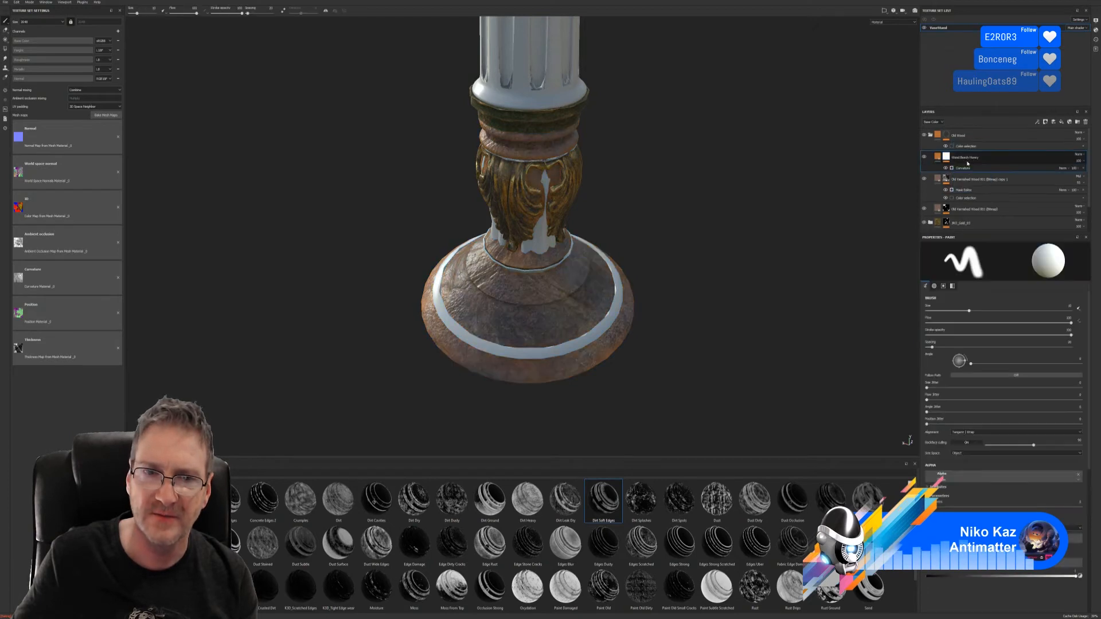
- Set the Wood Beech mask's Curvature generator to a global balance of 0.67 and a global contrast of about 0.66, without inversion
click(969, 168)
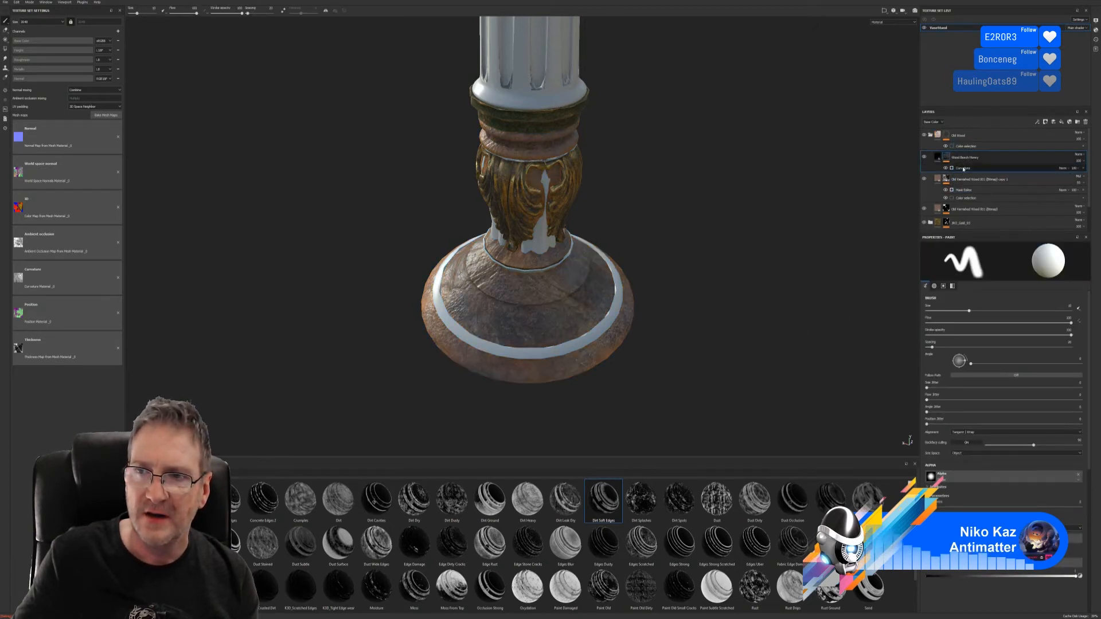
click(1021, 283)
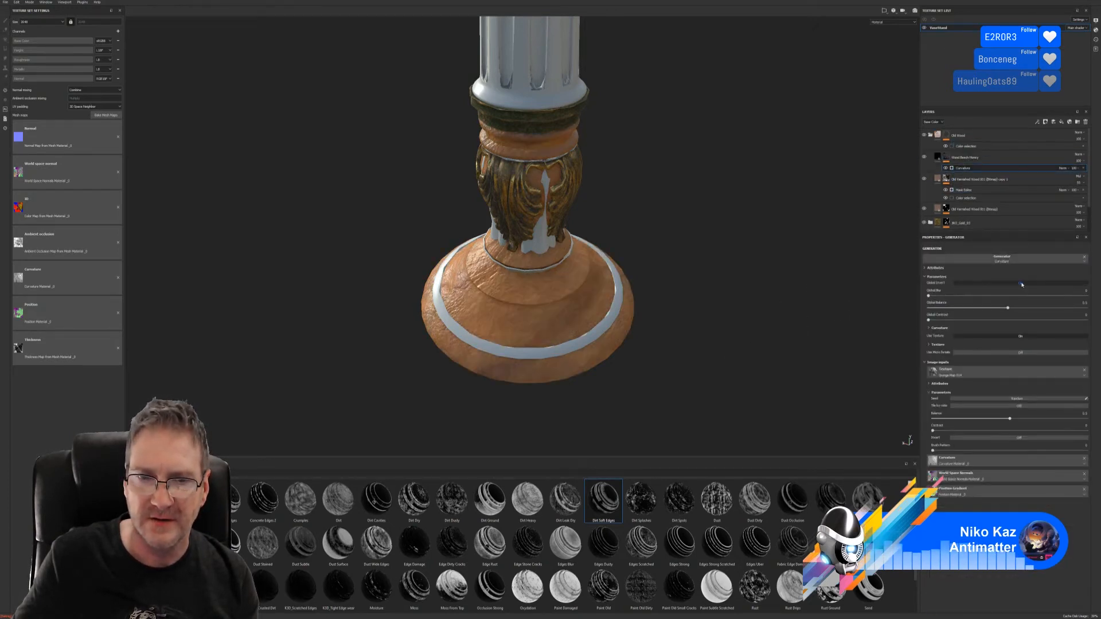
click(1021, 283)
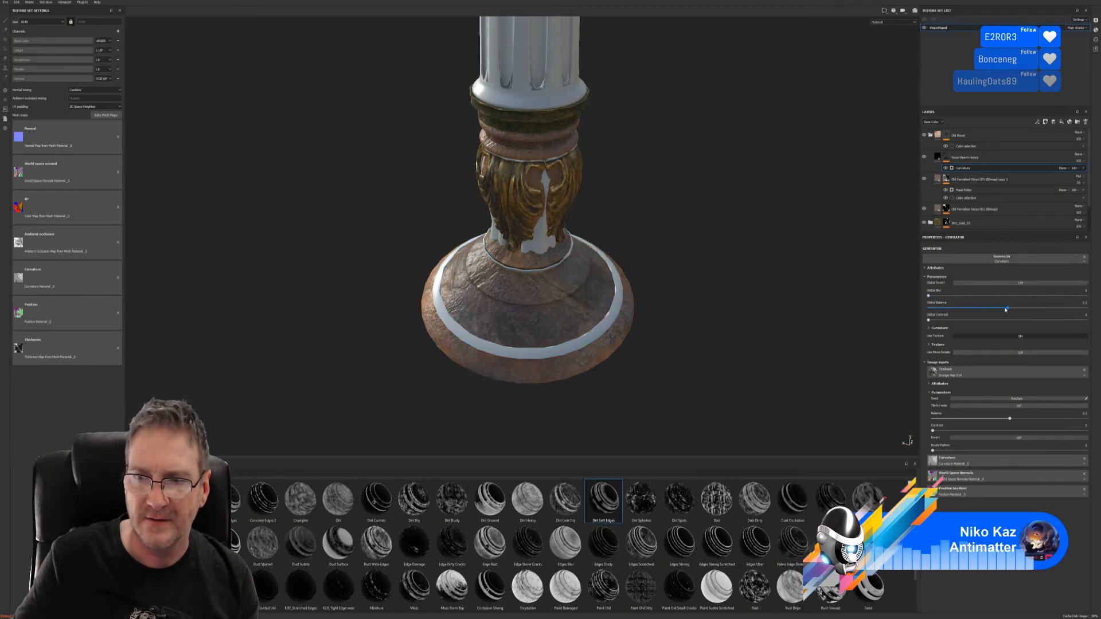
mouse_move(1010, 309)
mouse_down()
mouse_move(1087, 310)
mouse_move(1035, 312)
mouse_up()
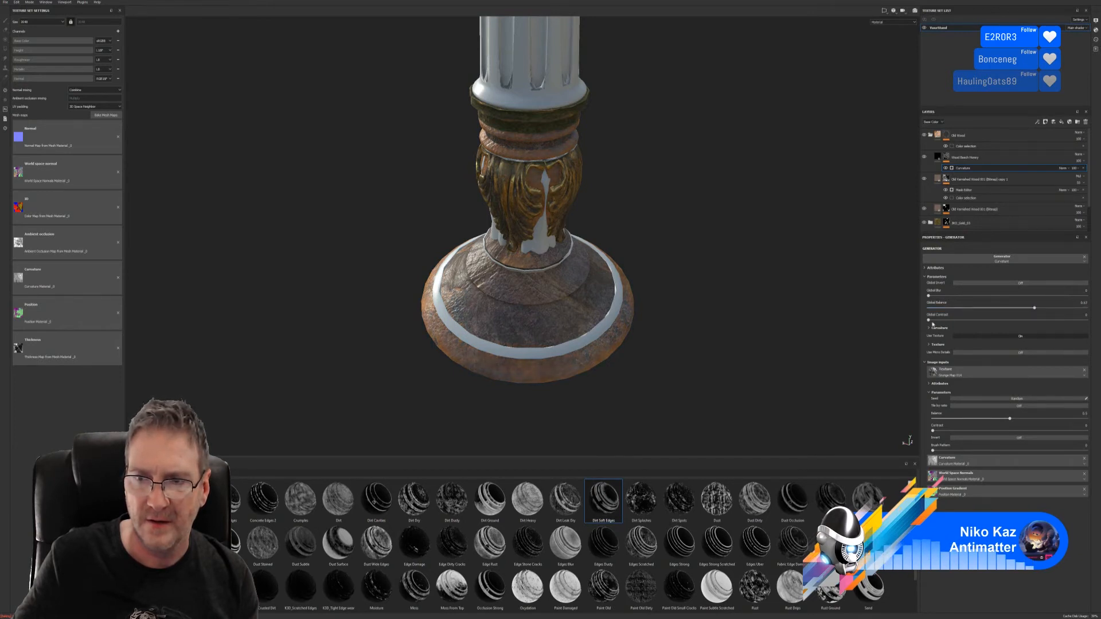
mouse_move(929, 320)
mouse_down()
mouse_move(1056, 327)
mouse_move(1023, 326)
mouse_move(1032, 327)
mouse_up()
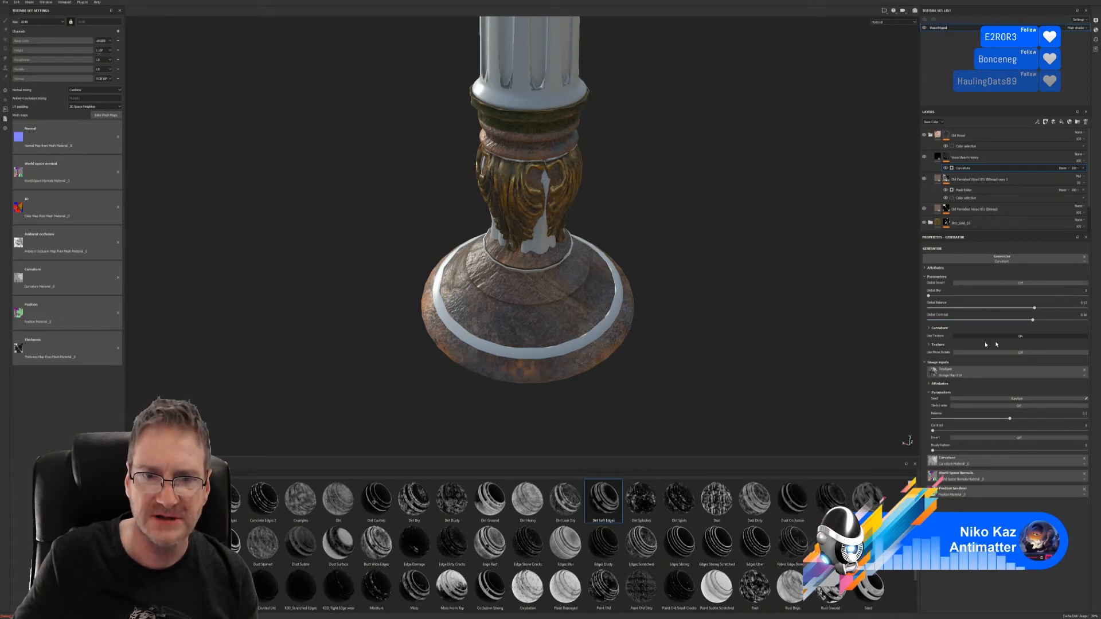
- Adjust the Wood Color in the Wood Beech layer's advanced parameters
alt+drag(516, 404, 512, 322)
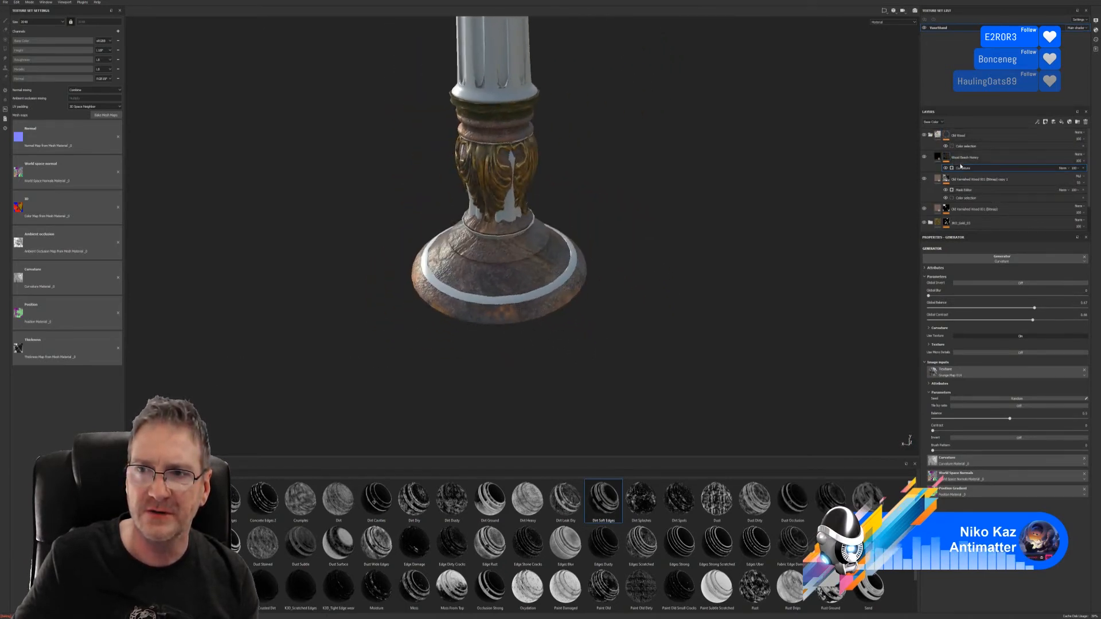
click(938, 157)
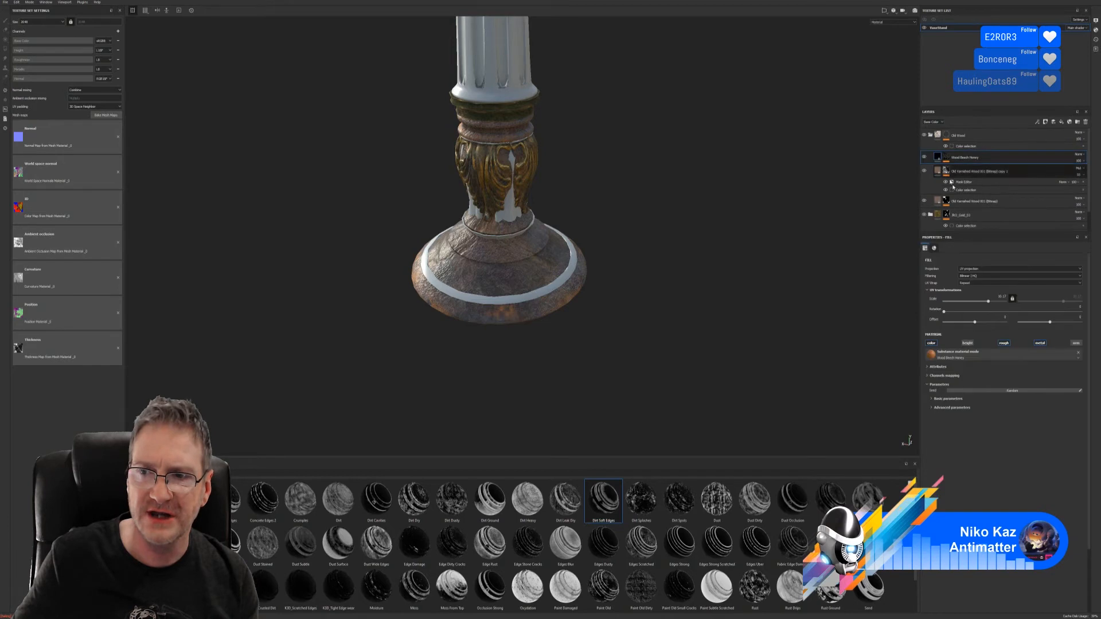
click(932, 407)
click(1001, 439)
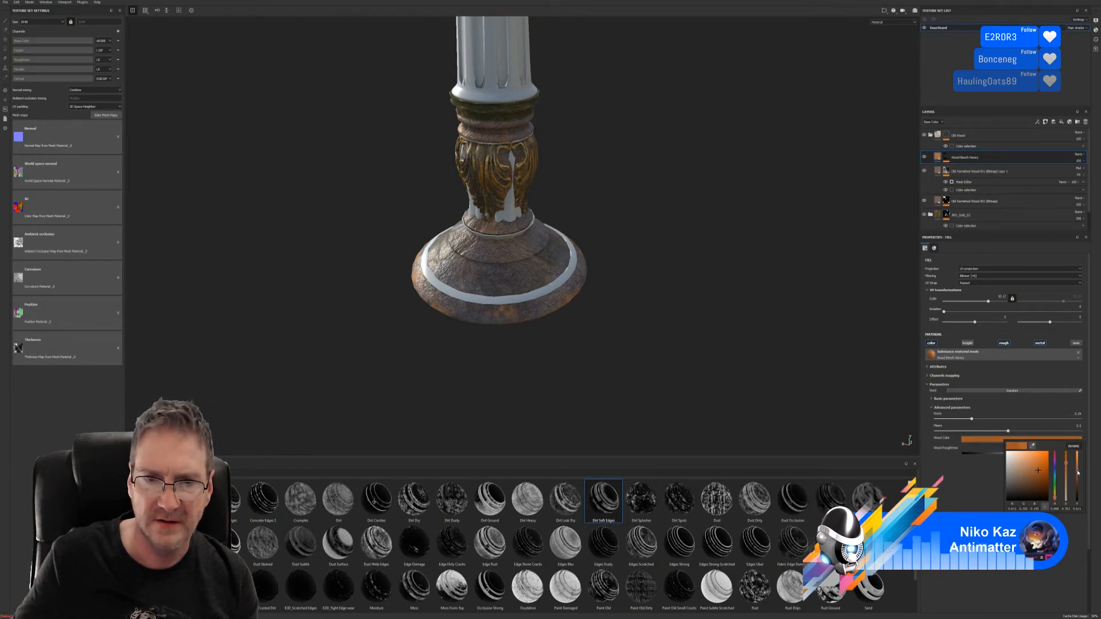
- Set the Wood Beech mask's Curvature generator to a global balance of 0.7 and a global contrast of 0.77
alt+drag(418, 385, 813, 337)
scroll(548, 353, up, 3)
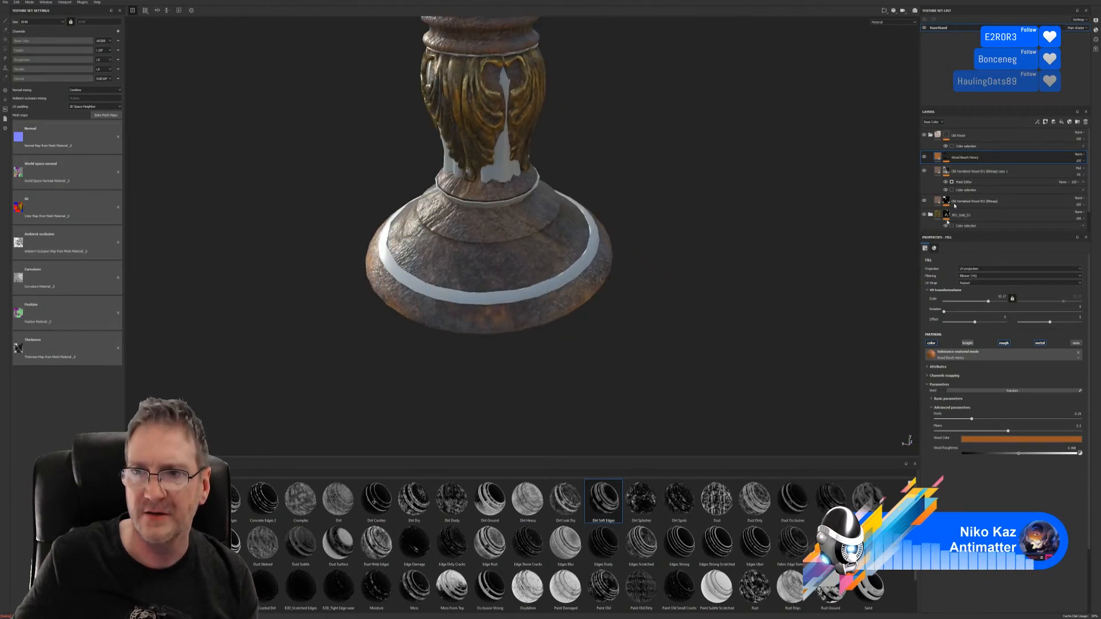
click(946, 159)
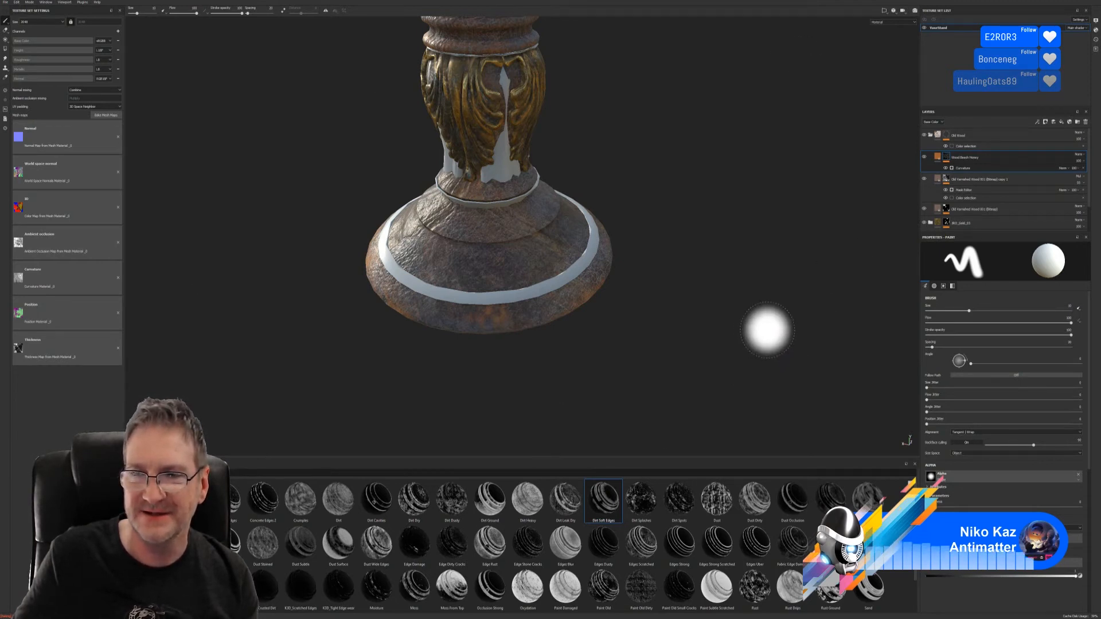
click(965, 171)
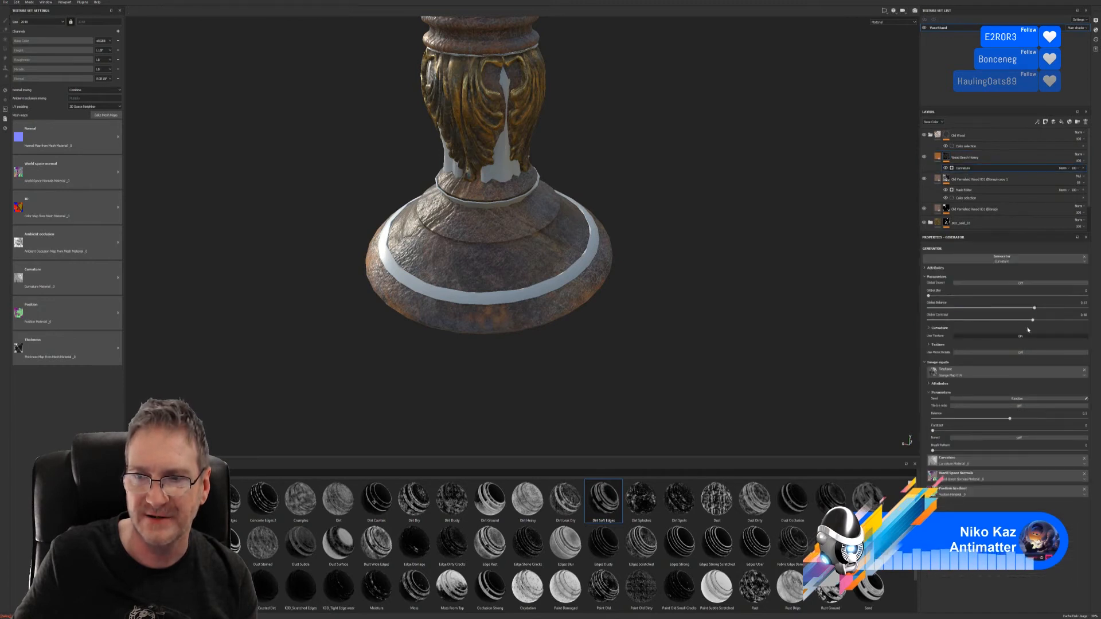
mouse_move(1036, 311)
mouse_down()
mouse_move(1067, 320)
mouse_move(1050, 320)
mouse_up()
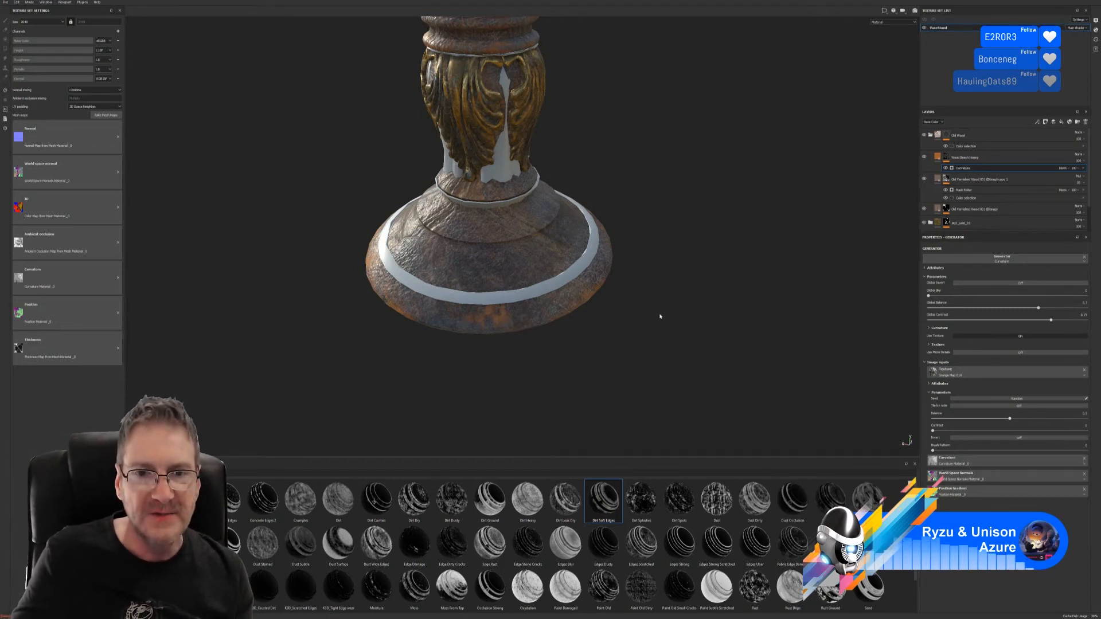
- Examine the worn edges of the wood base, the gold ornaments and the whole vase stand from several angles and distances
scroll(639, 315, down, 5)
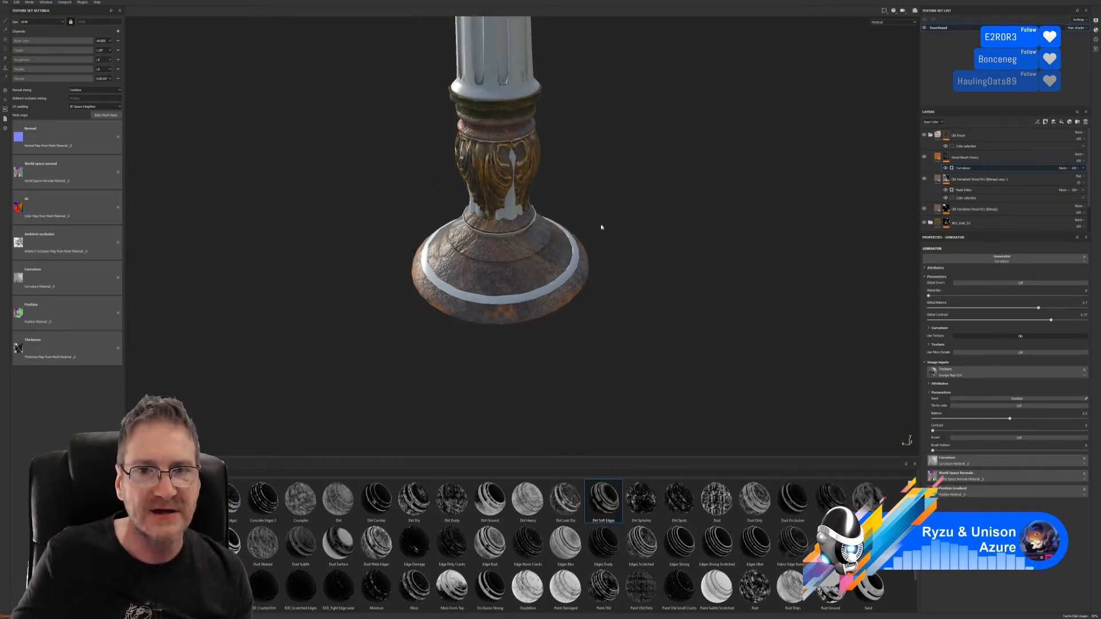
alt+drag(600, 228, 578, 169)
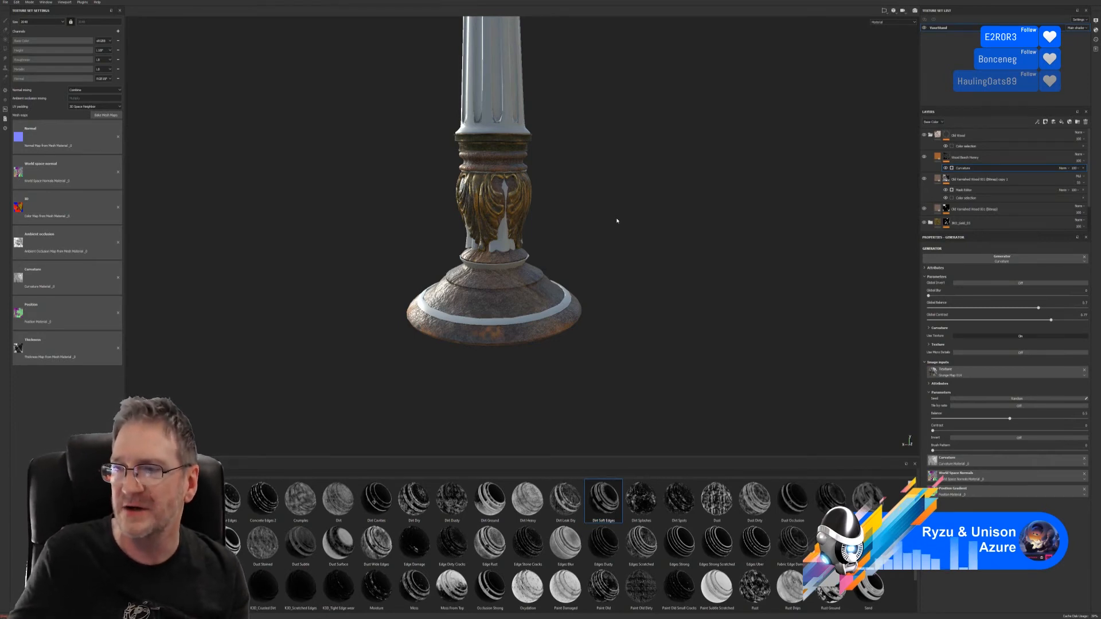
alt+drag(645, 273, 542, 217)
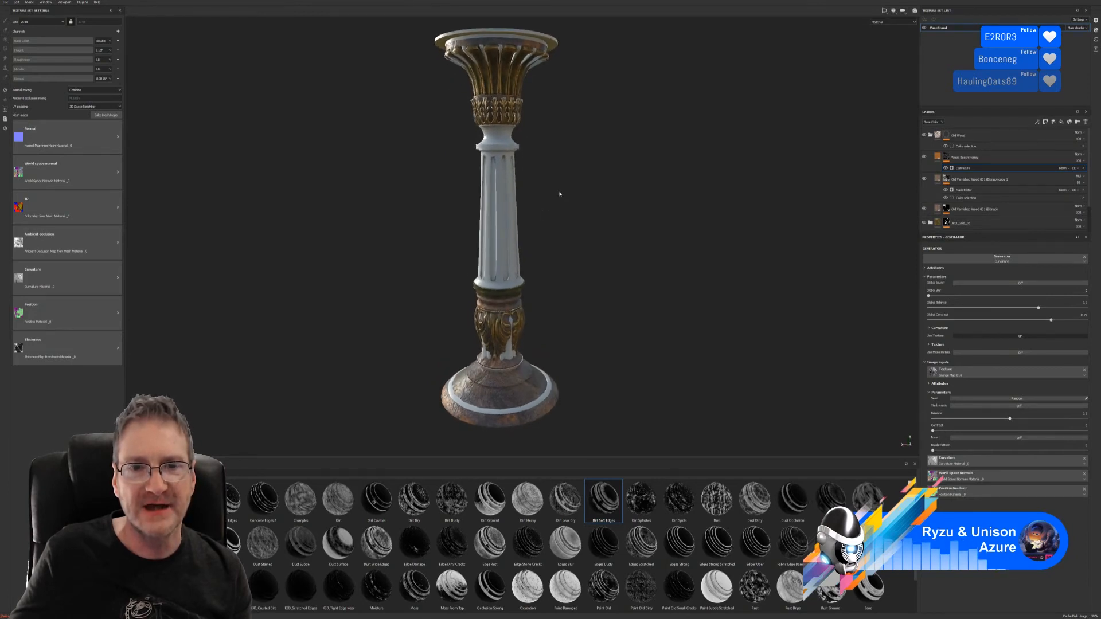
alt+middle_drag(559, 195, 601, 180)
alt+drag(602, 180, 581, 266)
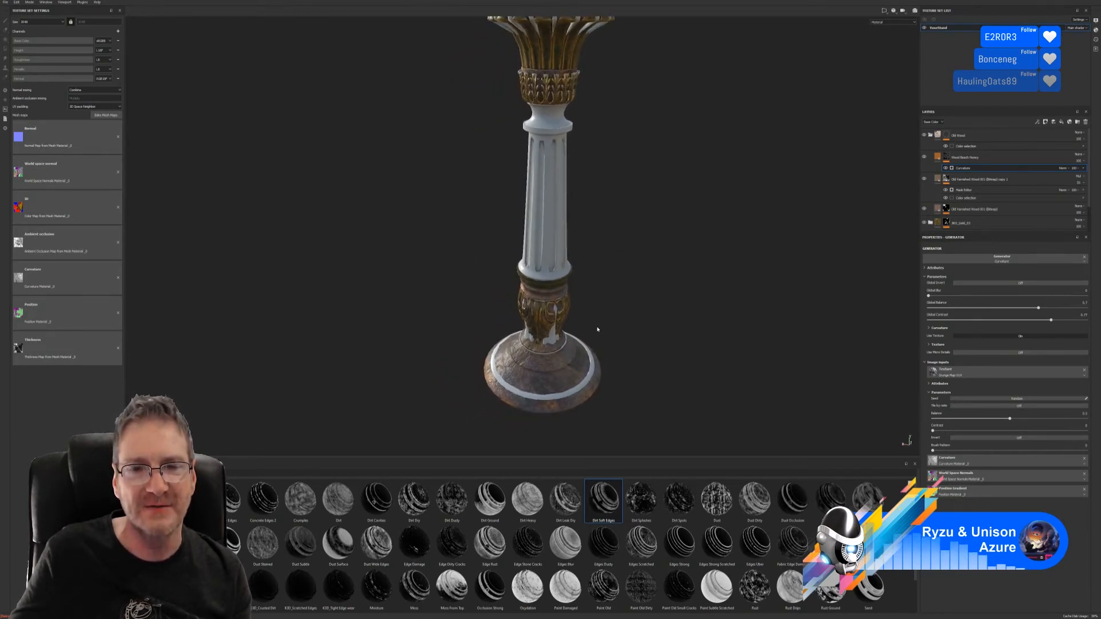
alt+right_drag(597, 329, 753, 313)
alt+drag(665, 243, 645, 274)
alt+middle_drag(646, 292, 615, 203)
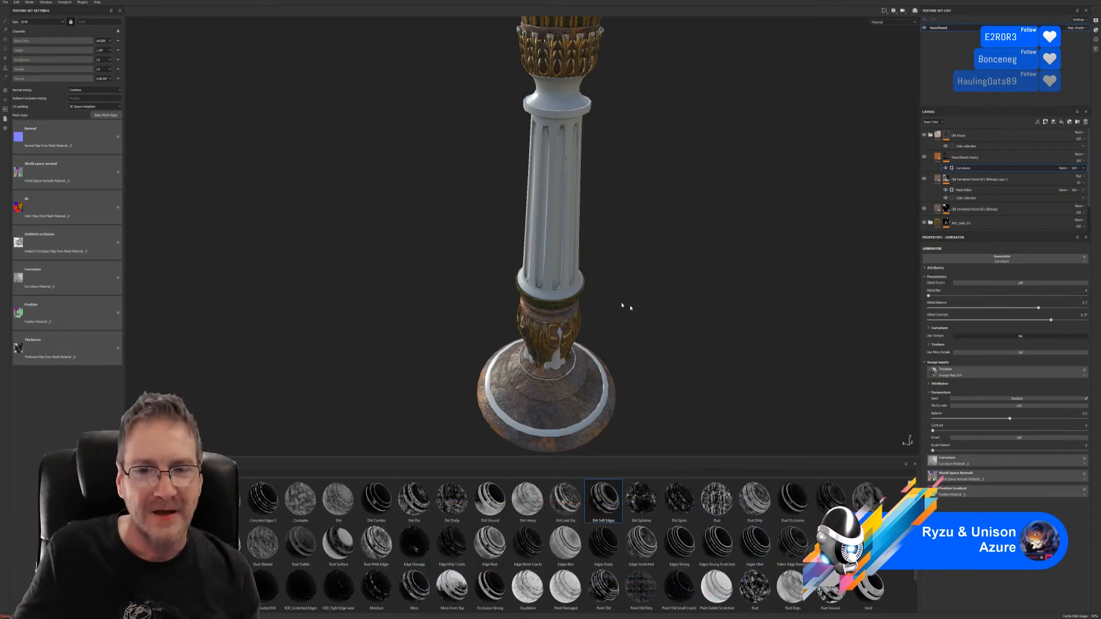
alt+drag(621, 304, 573, 369)
scroll(533, 396, up, 4)
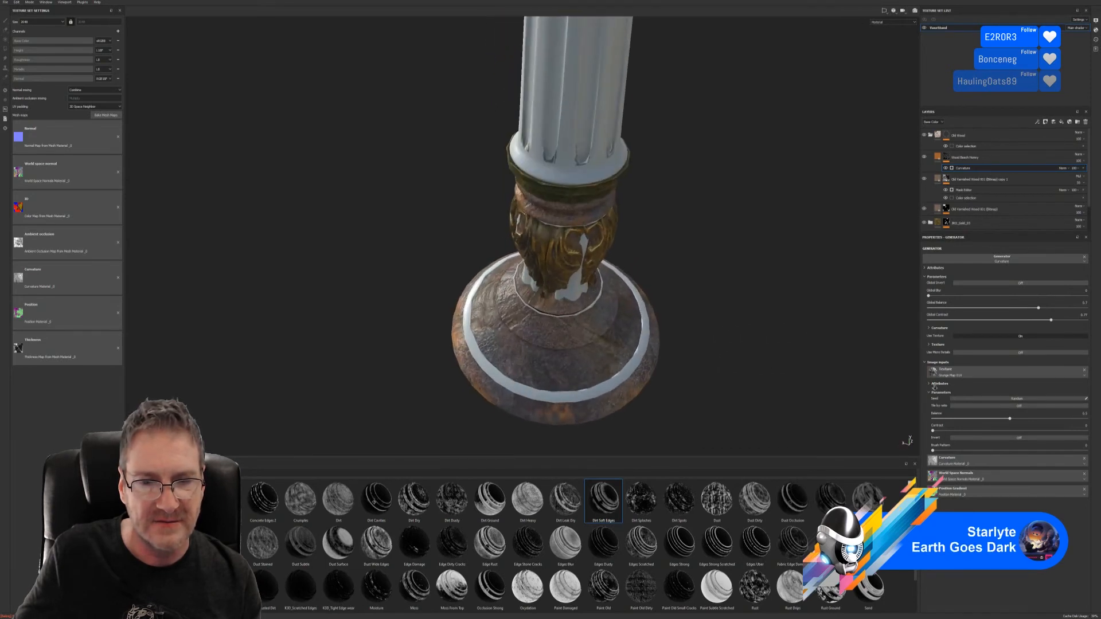
alt+drag(498, 400, 466, 388)
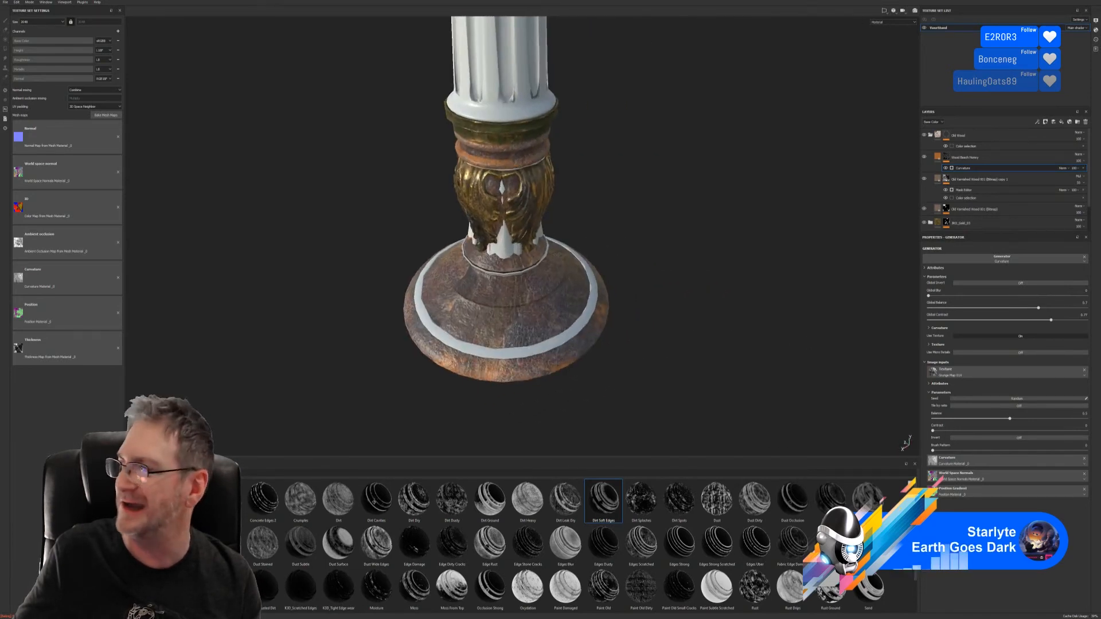
- Find the Wood Beech Chocolate Brown material in the library and apply it to the vase stand as a new top fill layer
alt+drag(691, 342, 520, 330)
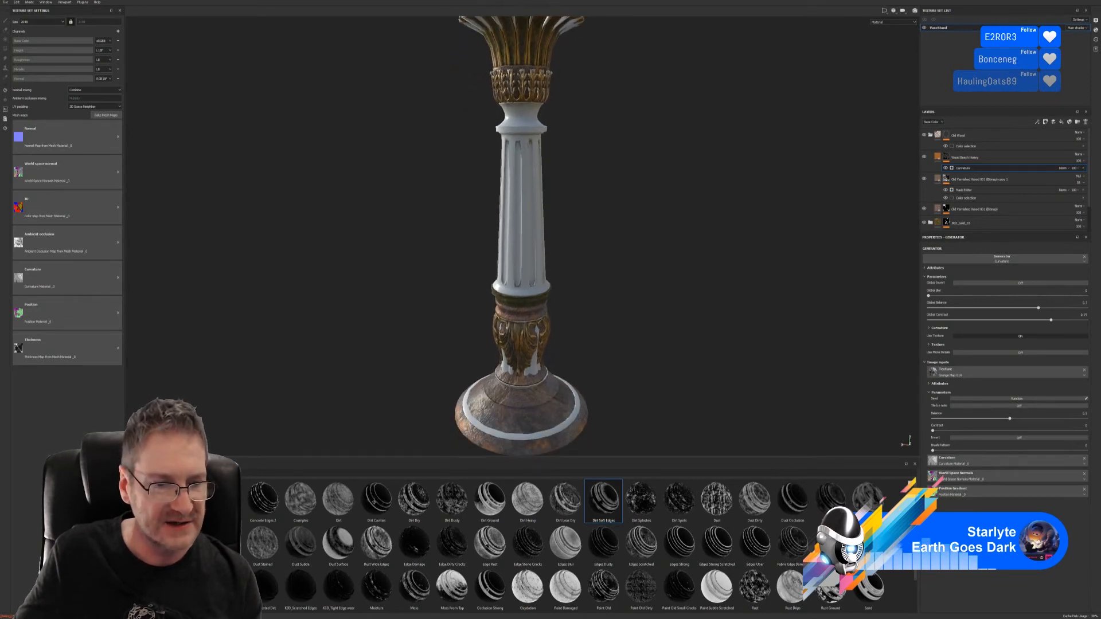
click(151, 564)
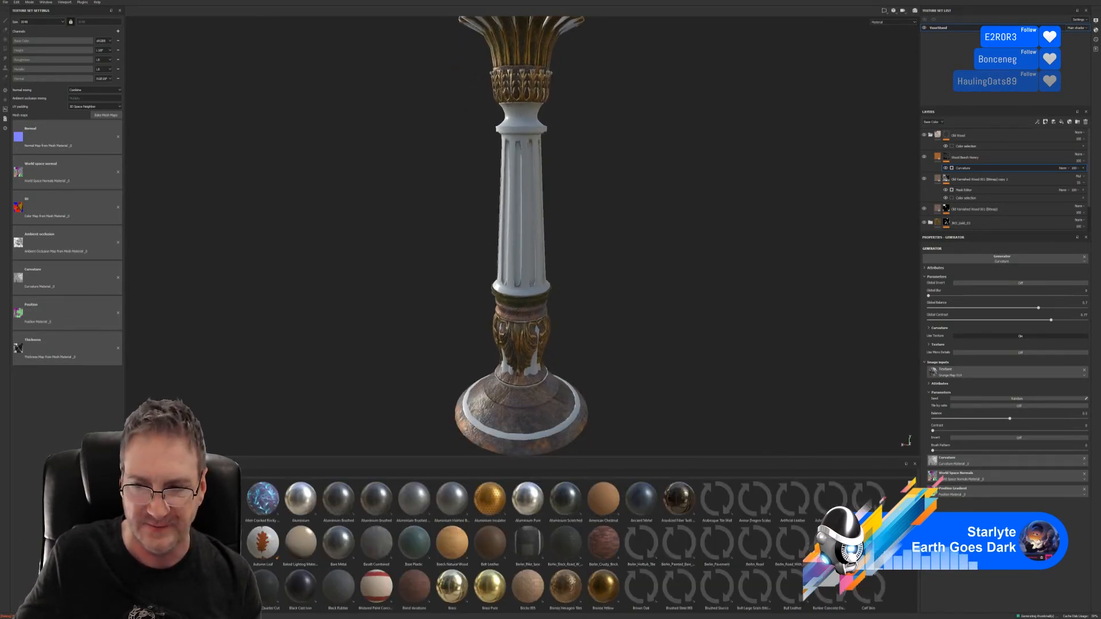
drag(917, 494, 927, 605)
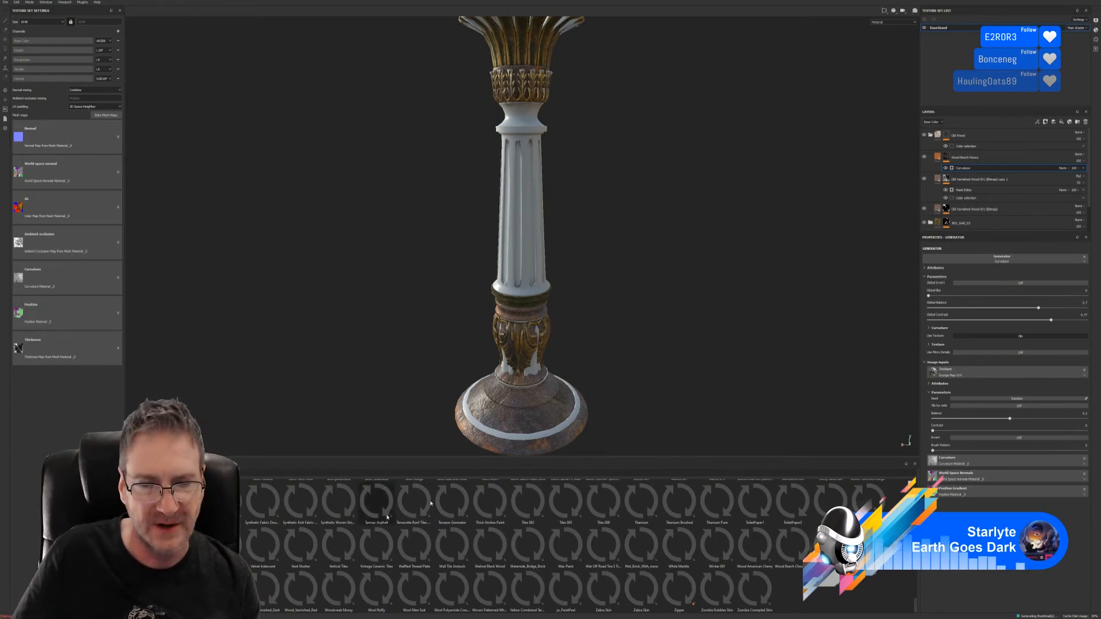
scroll(772, 558, up, 3)
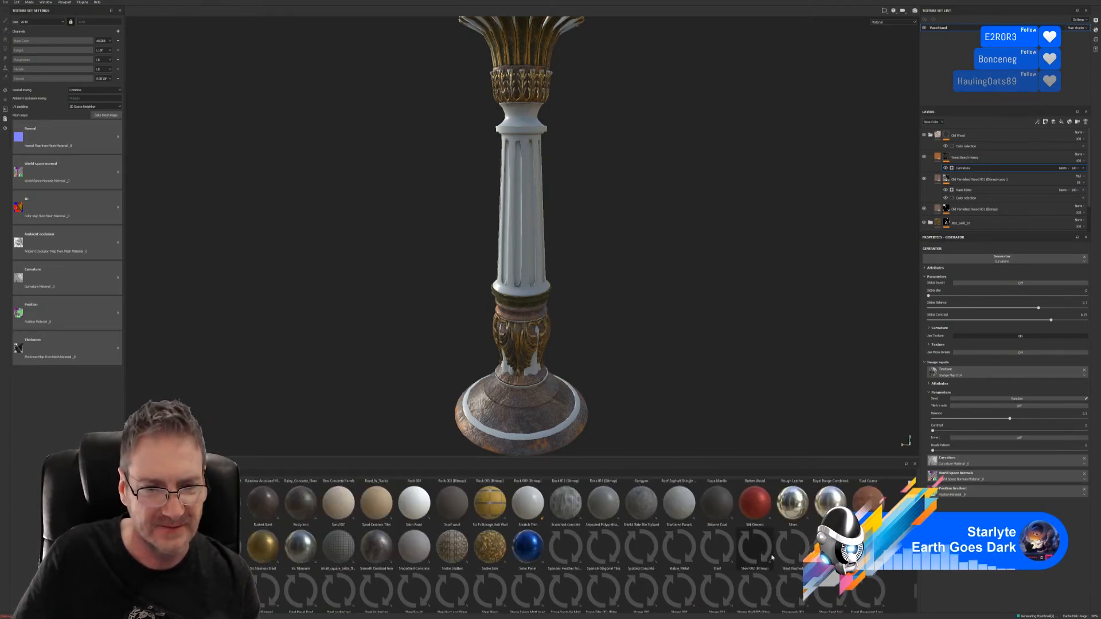
scroll(772, 557, down, 3)
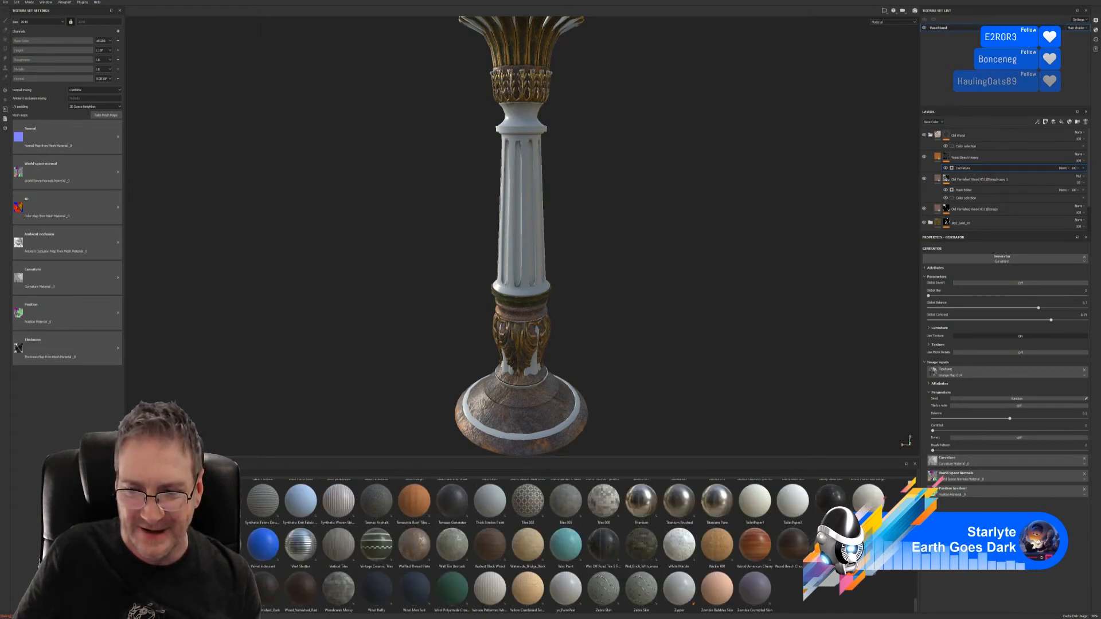
drag(800, 556, 541, 219)
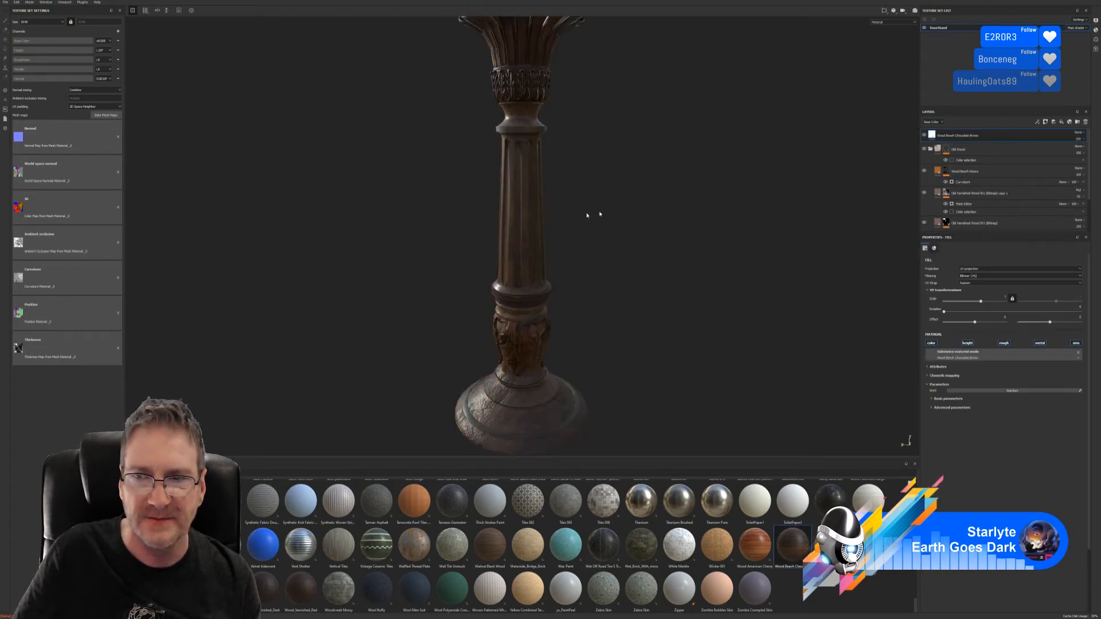
- Mask the Wood Beech Chocolate Brown layer with a color selection, picking the ID color of the fluted column shaft
right_click(980, 139)
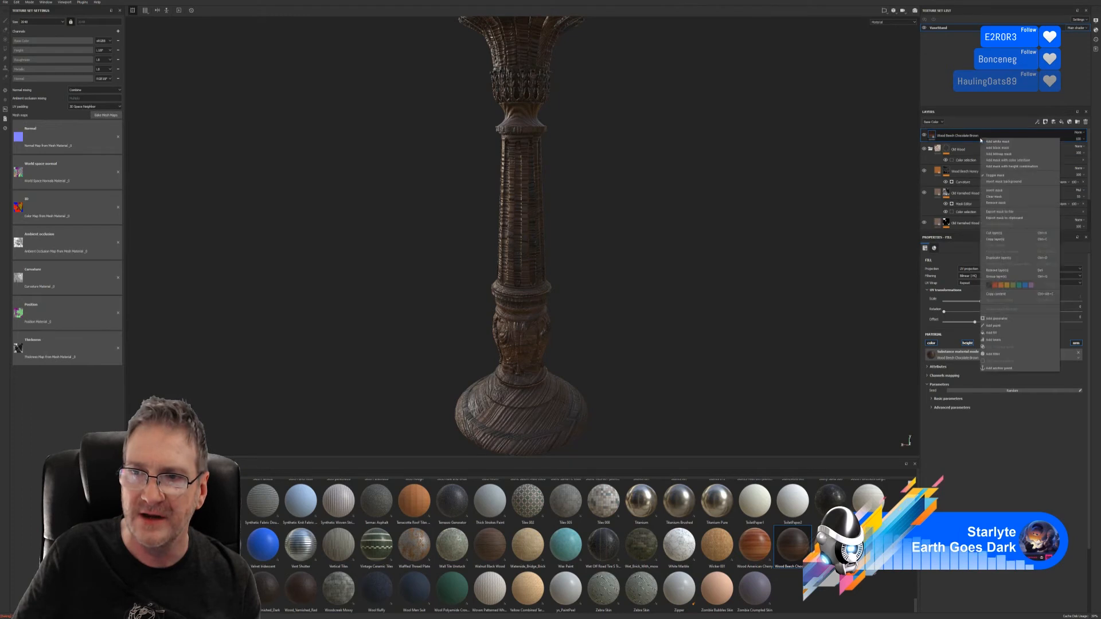
click(1009, 160)
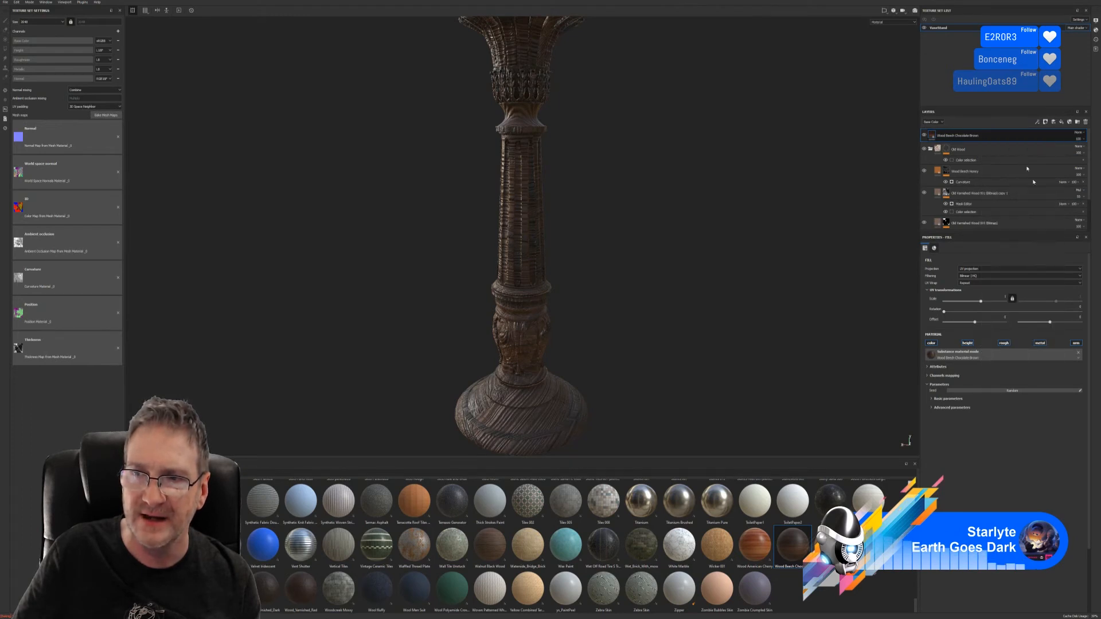
click(1076, 307)
click(525, 189)
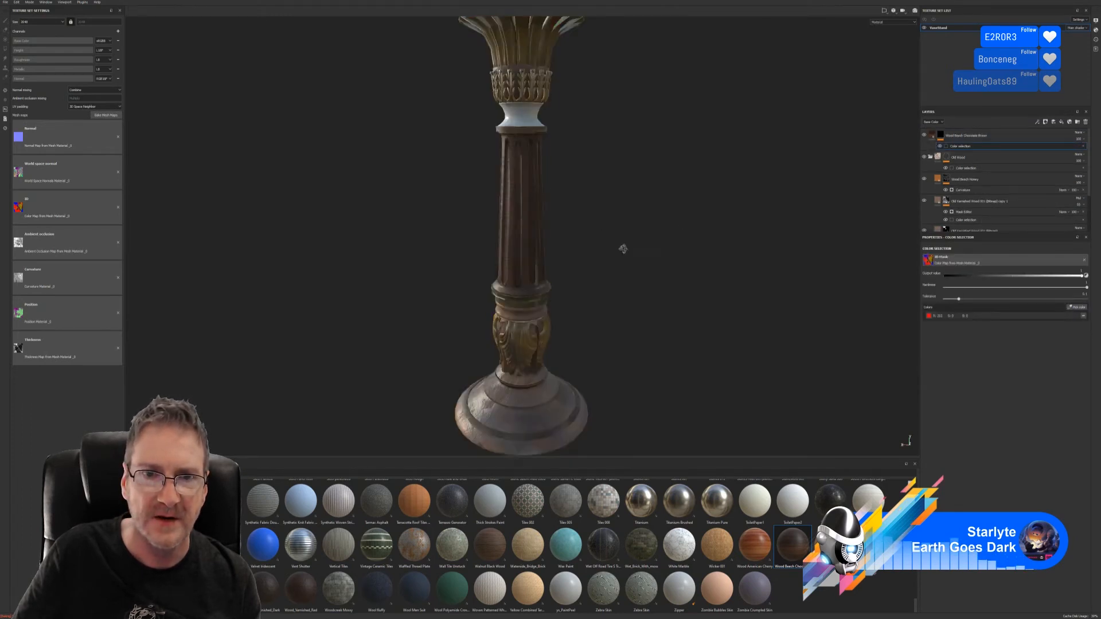
- Set the Wood Beech Chocolate Brown fill's UV rotation to 90 so the grain runs along the column
click(932, 136)
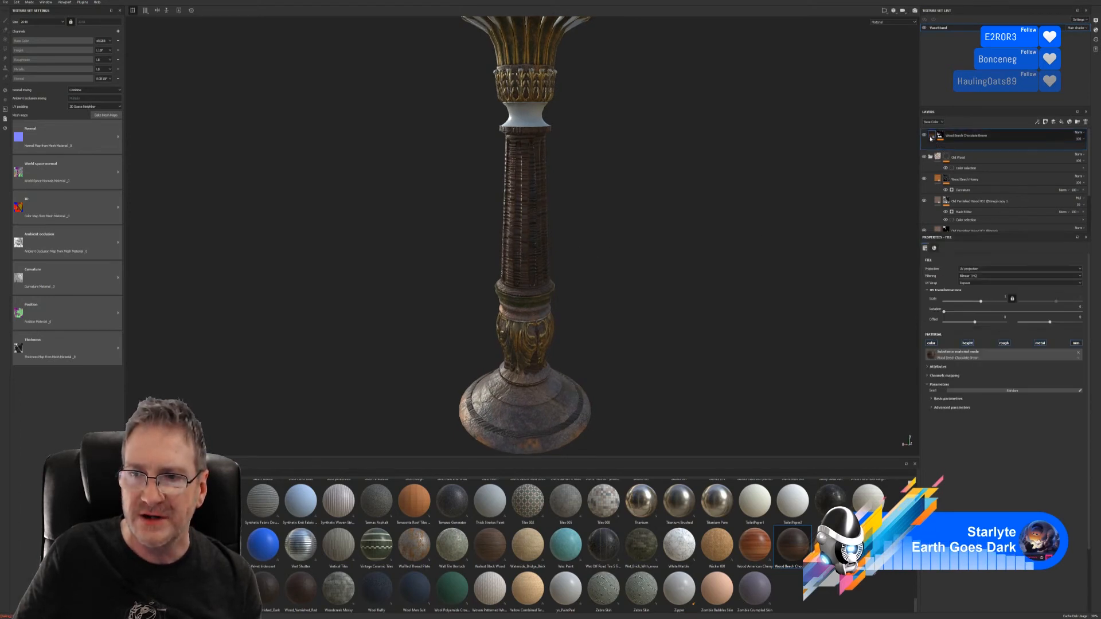
click(1078, 306)
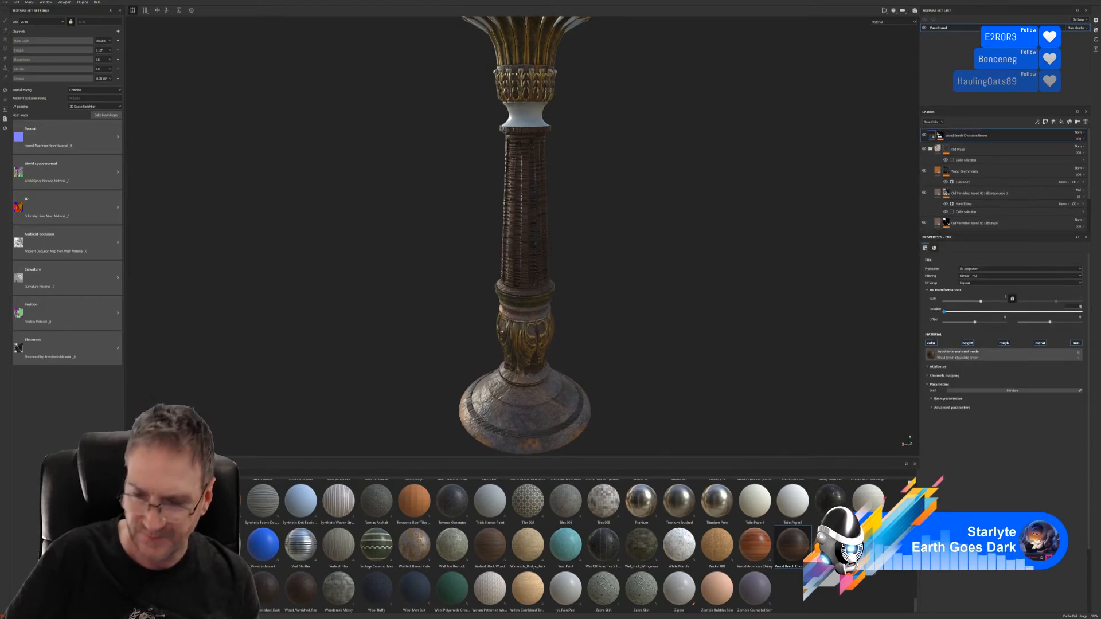
text(90)
key(Return)
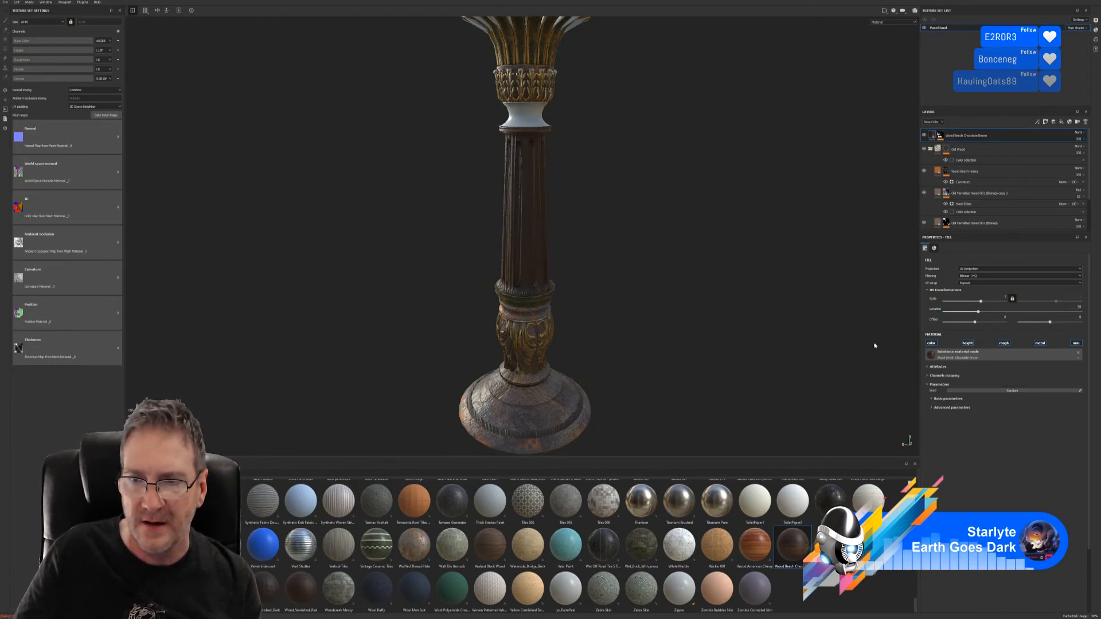
alt+drag(646, 363, 654, 338)
- Lower the brown beech material's height range to nearly zero and its height position to about 0.28
click(947, 407)
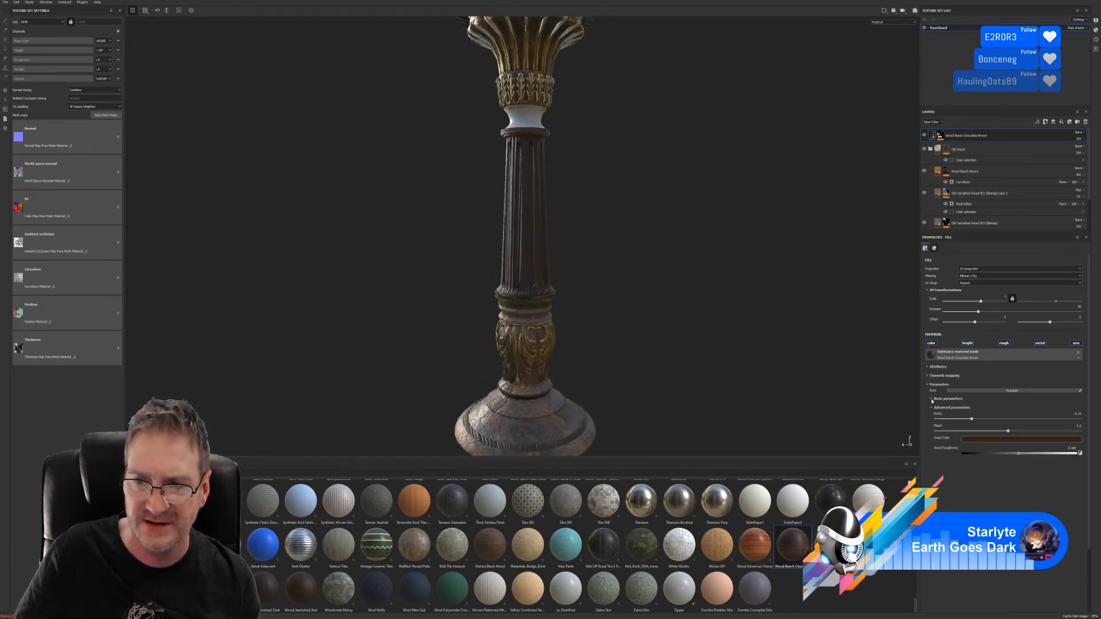
click(931, 400)
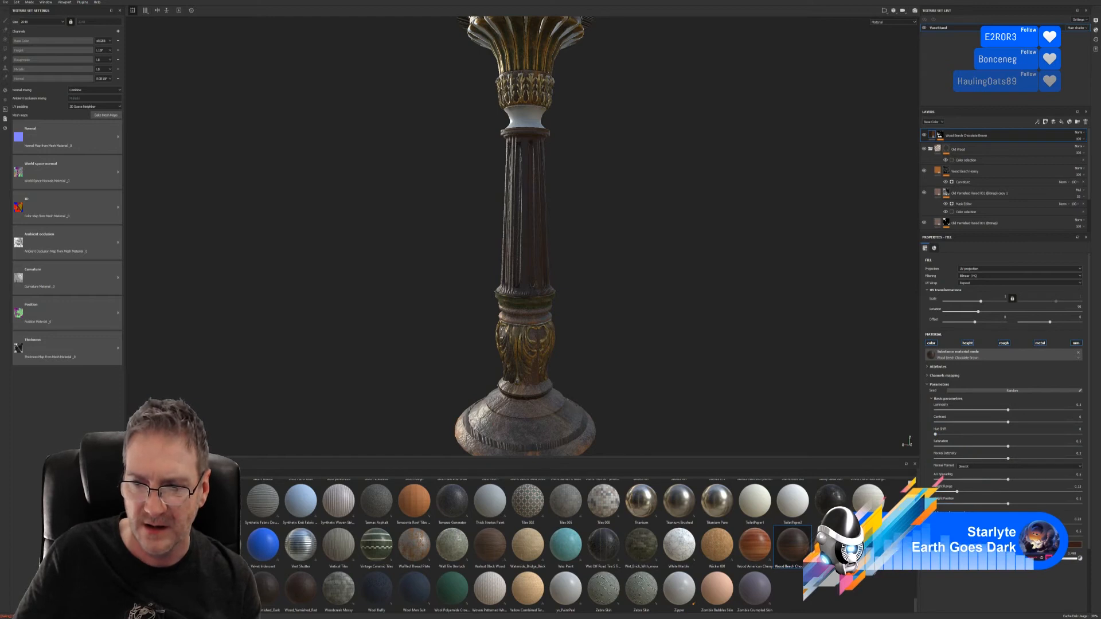
drag(956, 492, 938, 495)
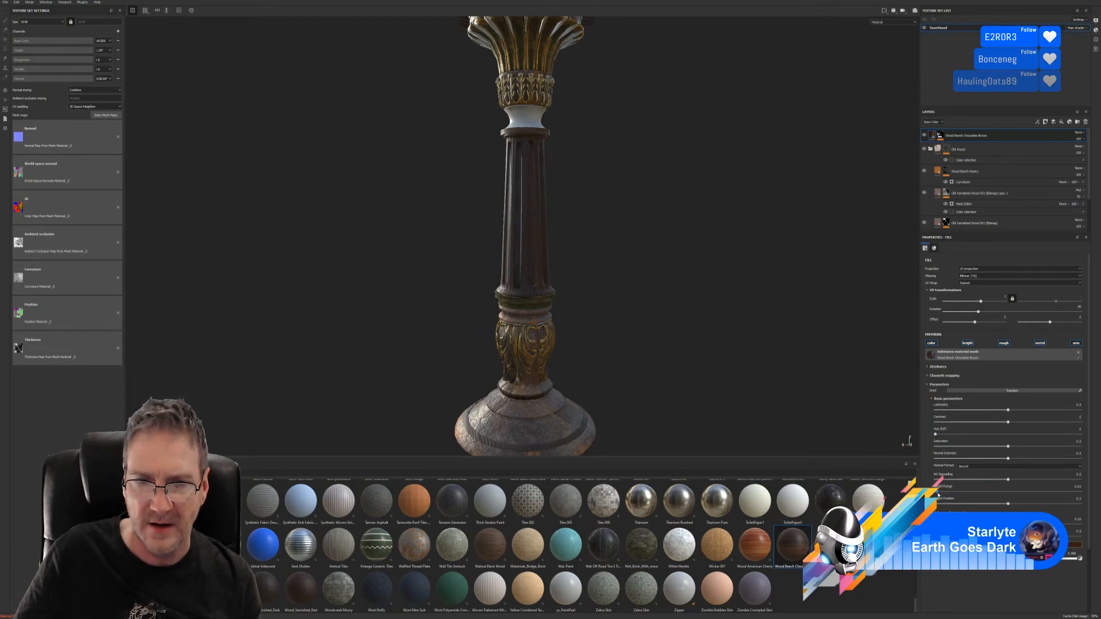
drag(1011, 505, 977, 504)
- Examine the brown wood column on the whole stand from several angles and distances
alt+drag(622, 298, 523, 327)
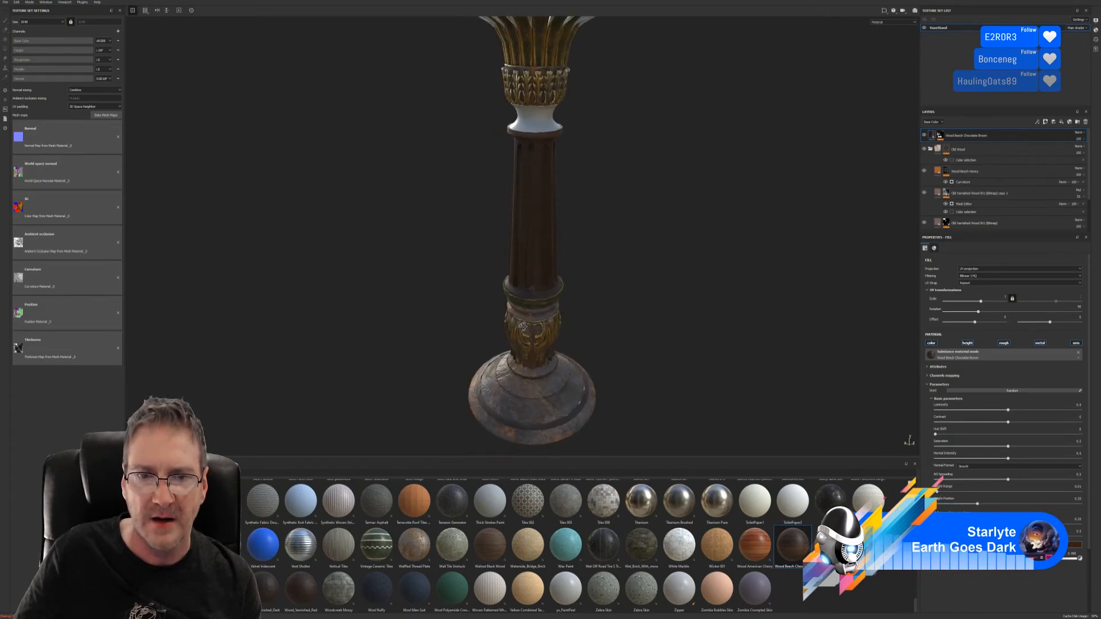
alt+right_drag(522, 328, 290, 336)
alt+drag(290, 336, 472, 319)
alt+right_drag(472, 319, 620, 309)
alt+drag(620, 309, 597, 275)
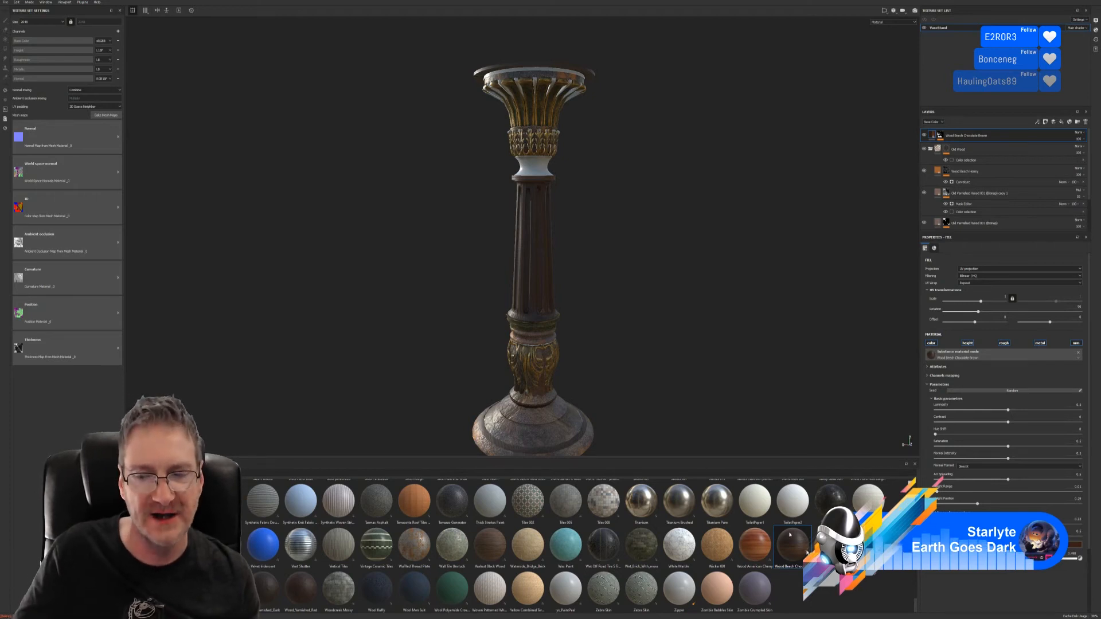
- Browse the entire material library for further materials suited to the vase stand
scroll(790, 535, up, 10)
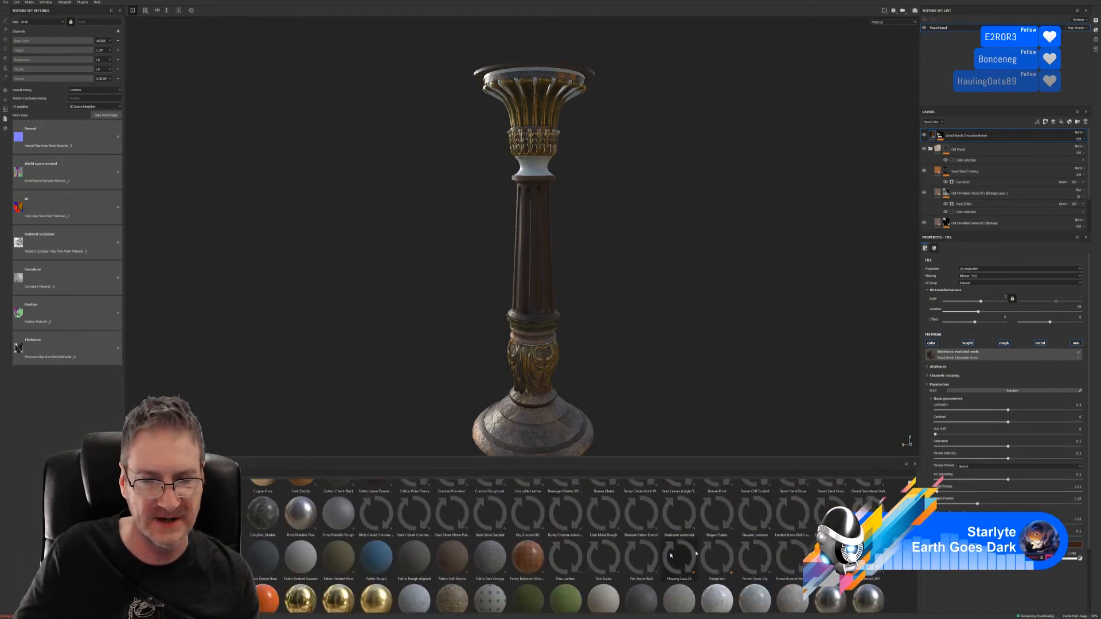
scroll(670, 550, up, 4)
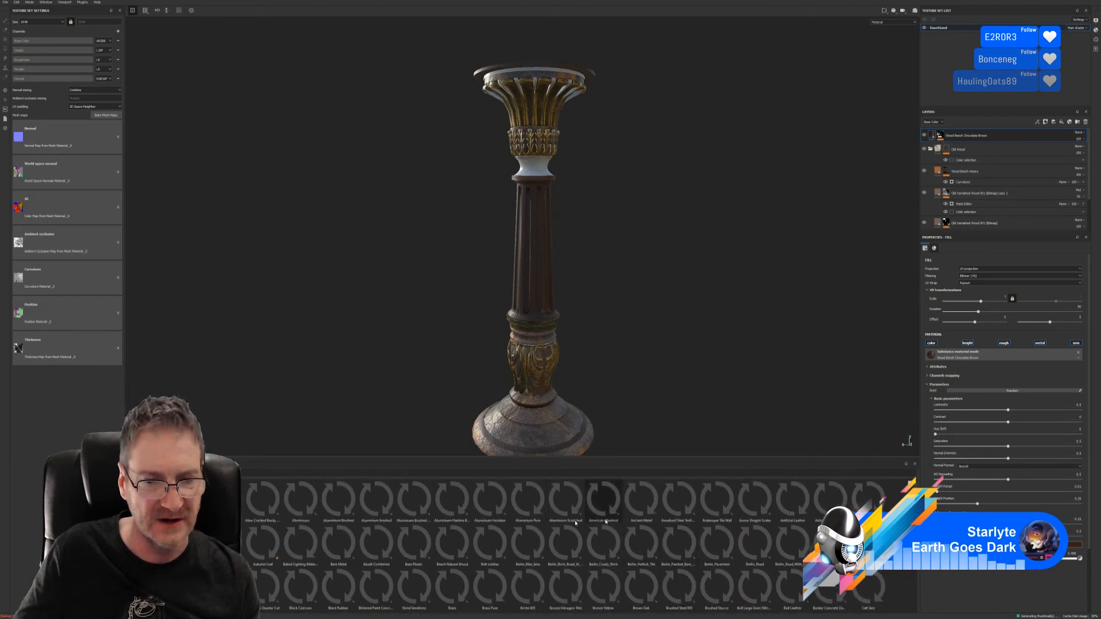
scroll(783, 533, down, 4)
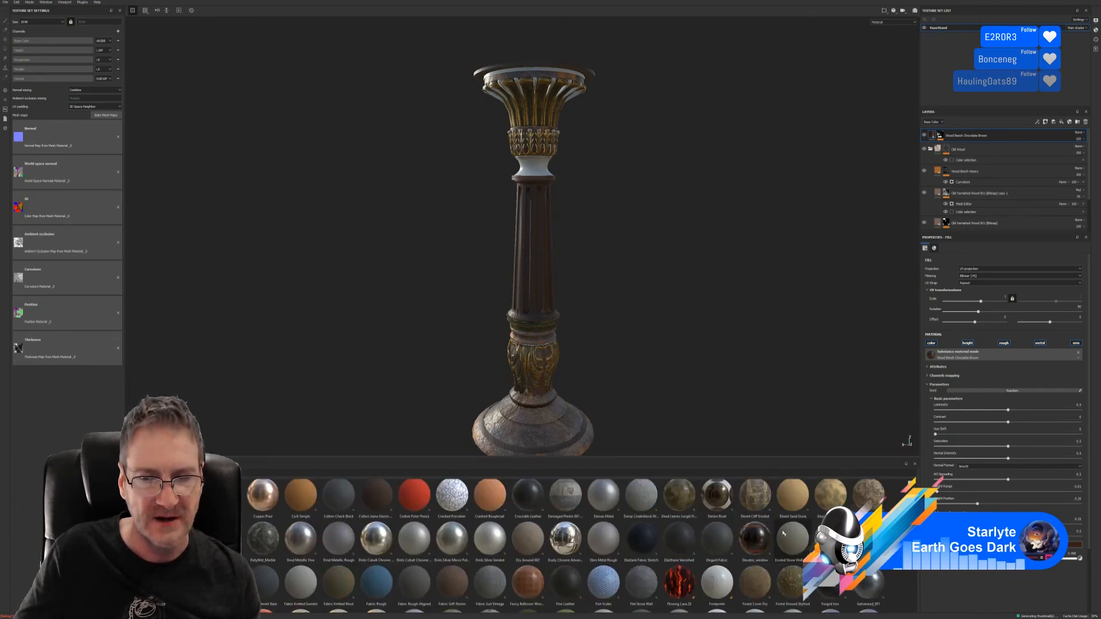
scroll(783, 533, up, 4)
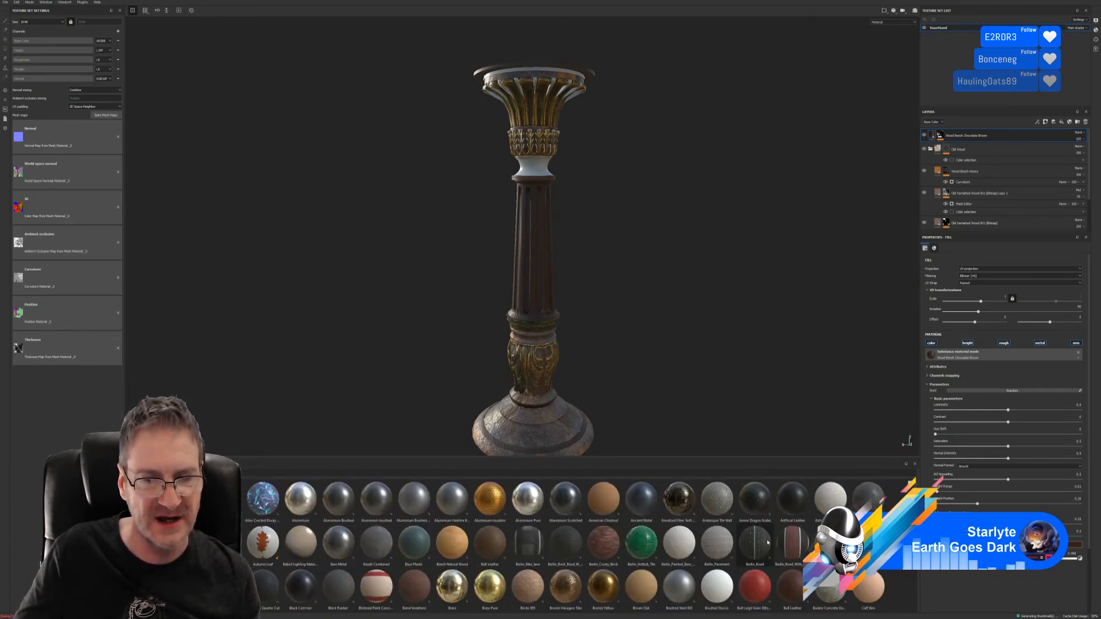
scroll(768, 542, down, 15)
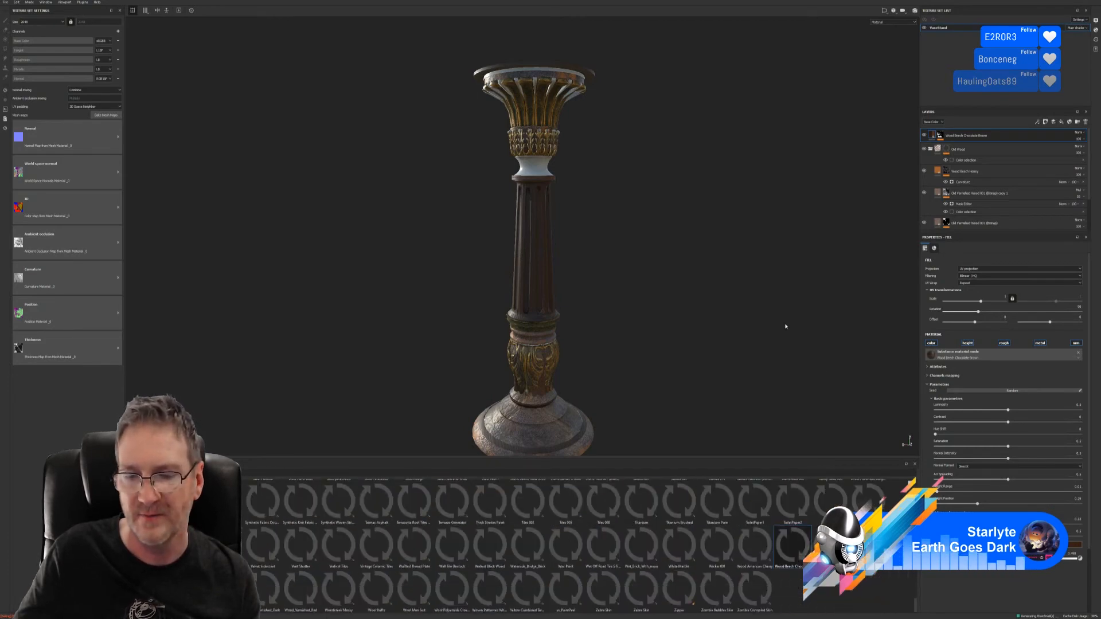
scroll(768, 539, up, 15)
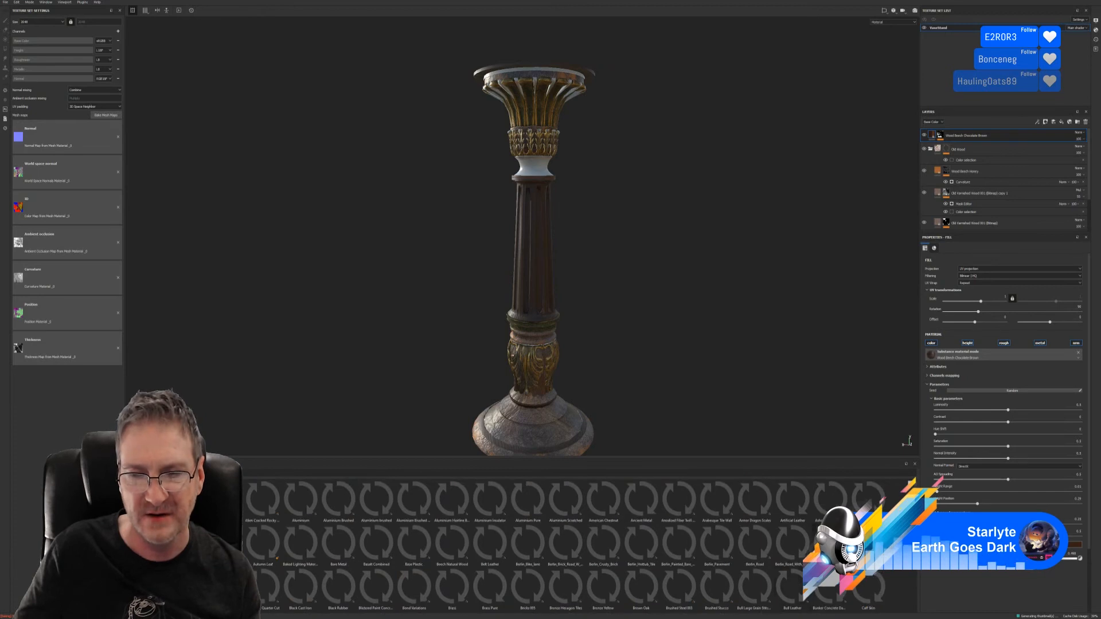
scroll(786, 559, down, 15)
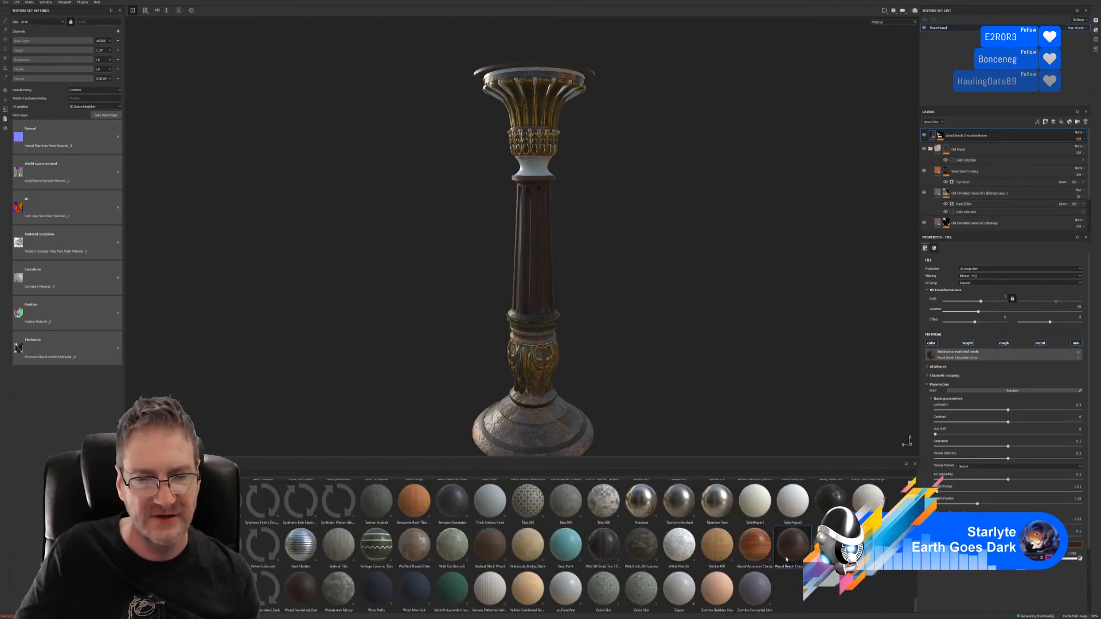
scroll(678, 545, up, 4)
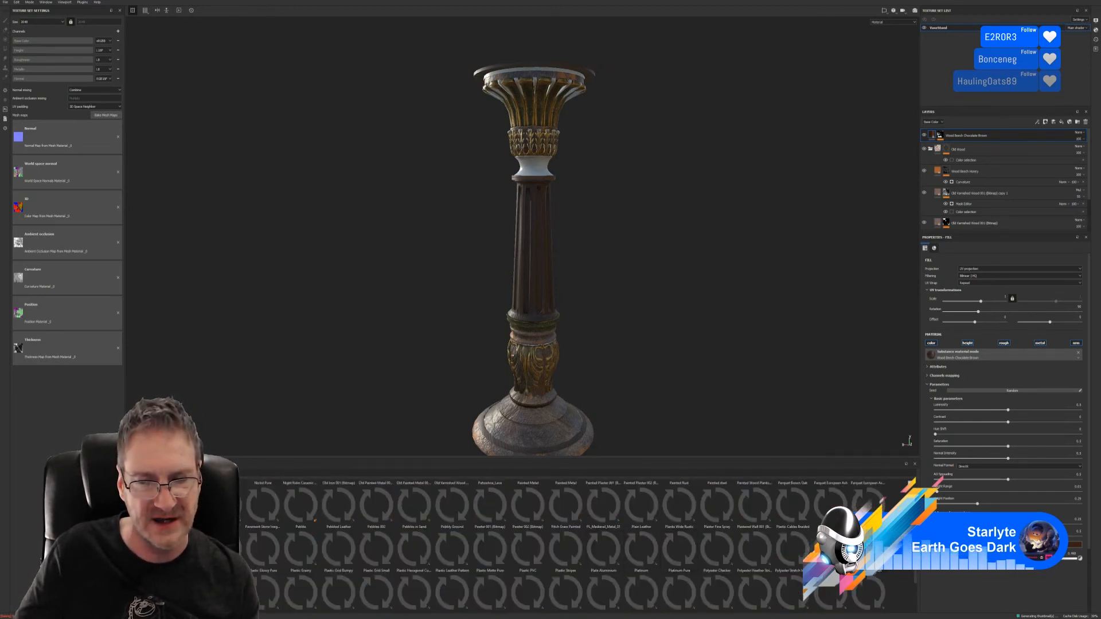
scroll(574, 545, down, 4)
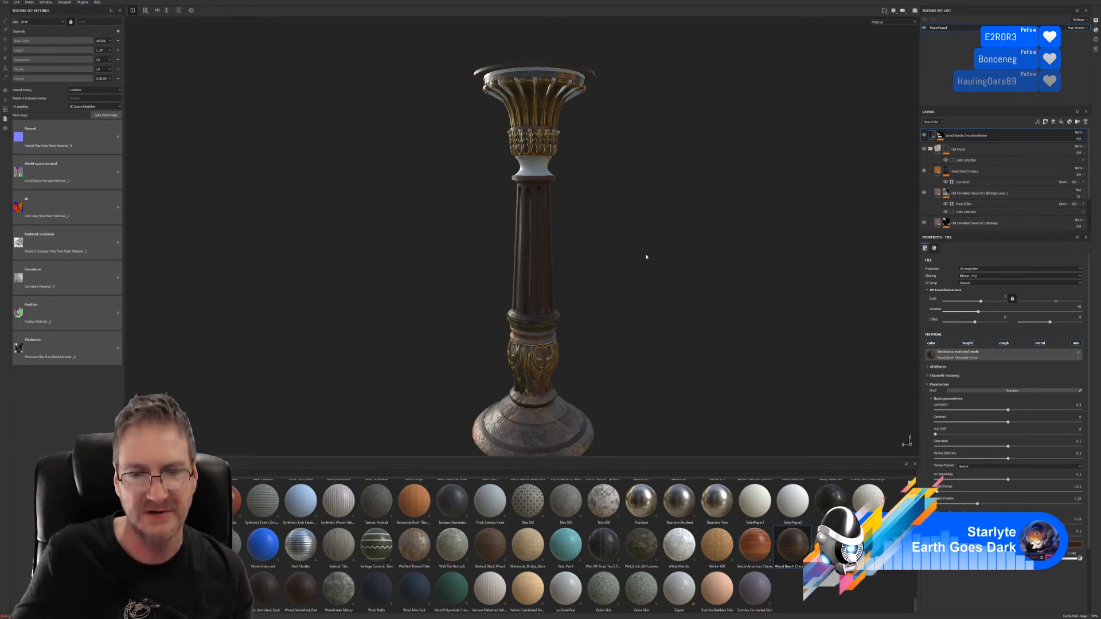
- Inspect the column shaft's wood against the gold ornaments and base, both up close and from farther away
alt+drag(602, 346, 584, 373)
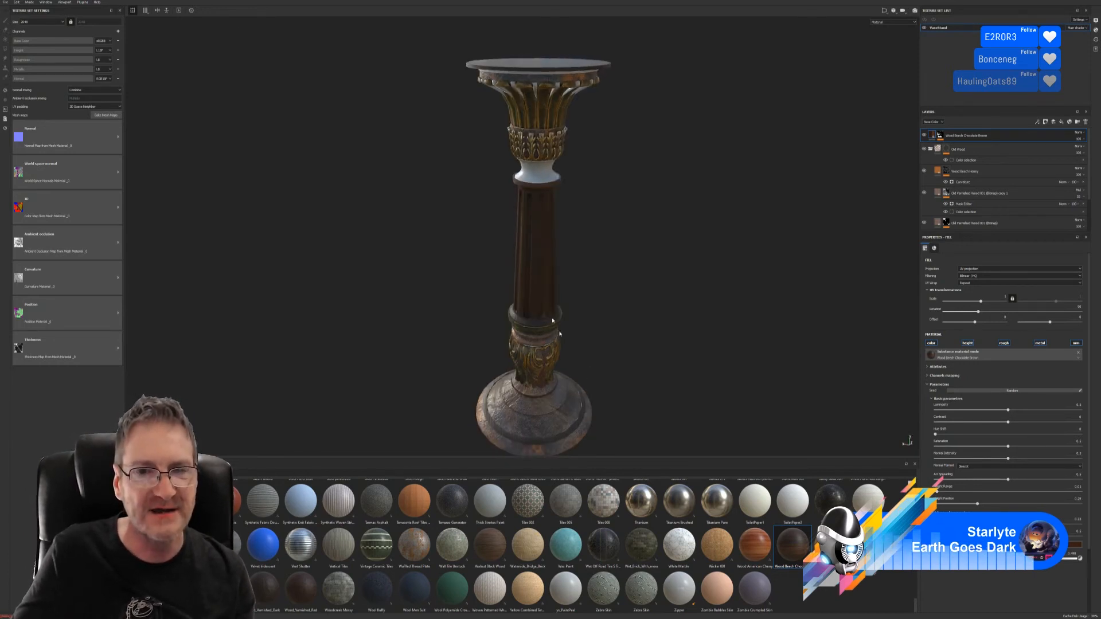
alt+right_drag(564, 292, 674, 291)
alt+middle_drag(627, 298, 604, 285)
alt+drag(602, 282, 573, 257)
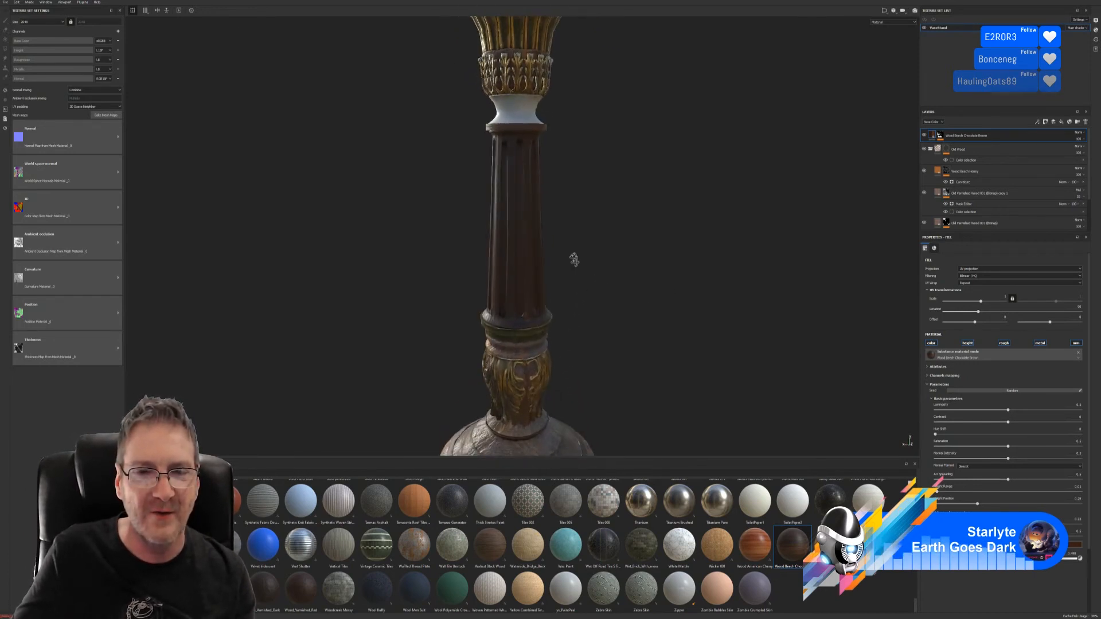
alt+right_drag(582, 265, 438, 292)
alt+drag(437, 292, 604, 309)
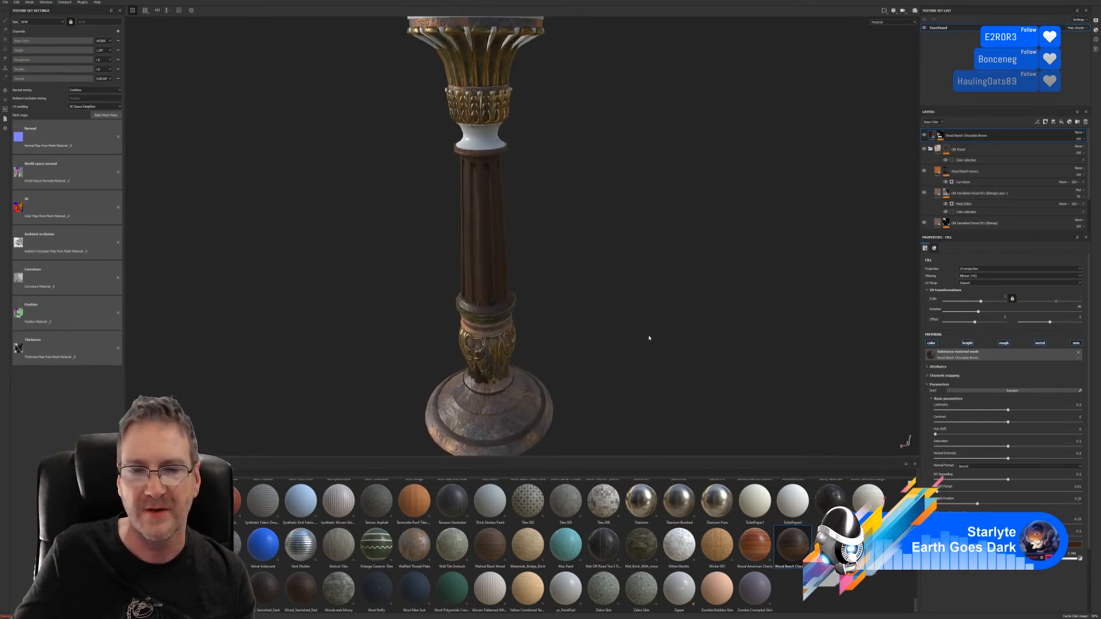
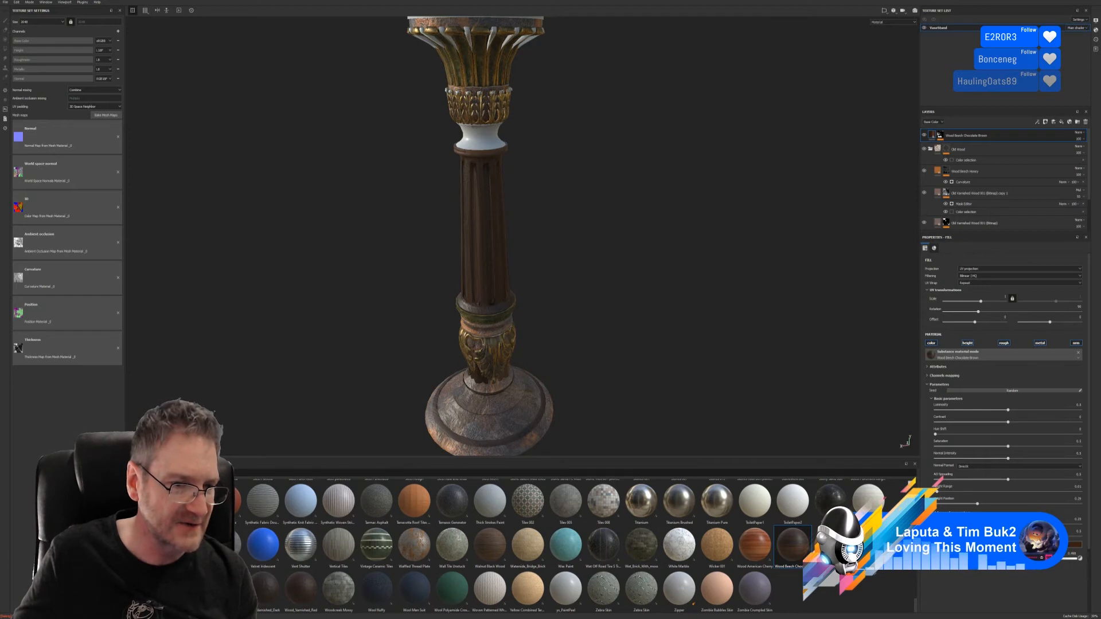
- Search the material library for wood, clear the search and look through the full list of materials
text(wood)
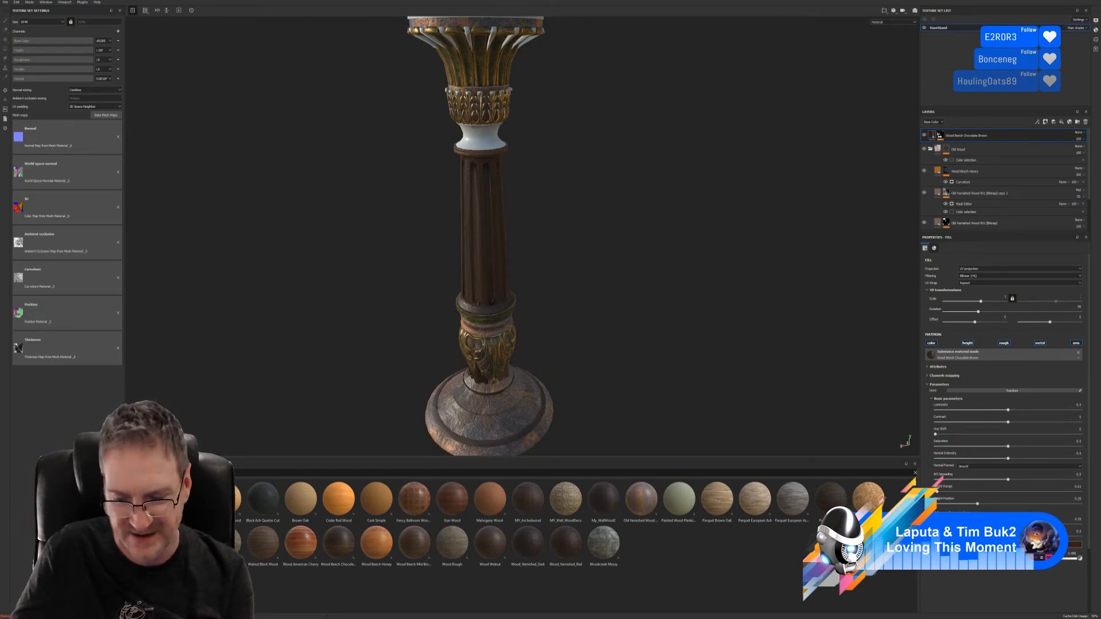
click(915, 473)
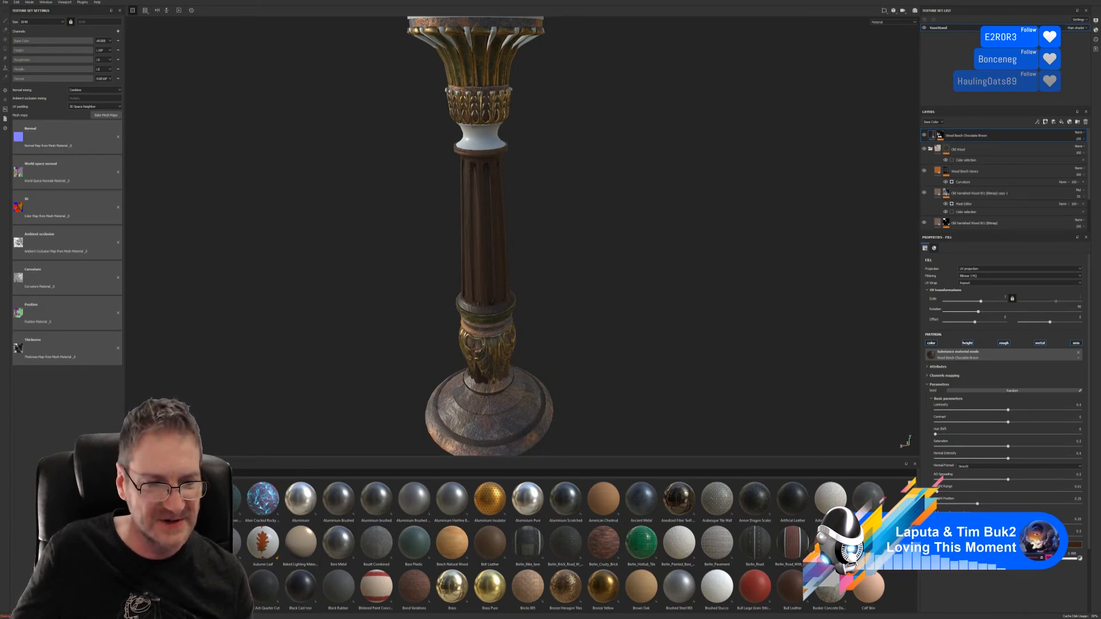
scroll(693, 516, down, 3)
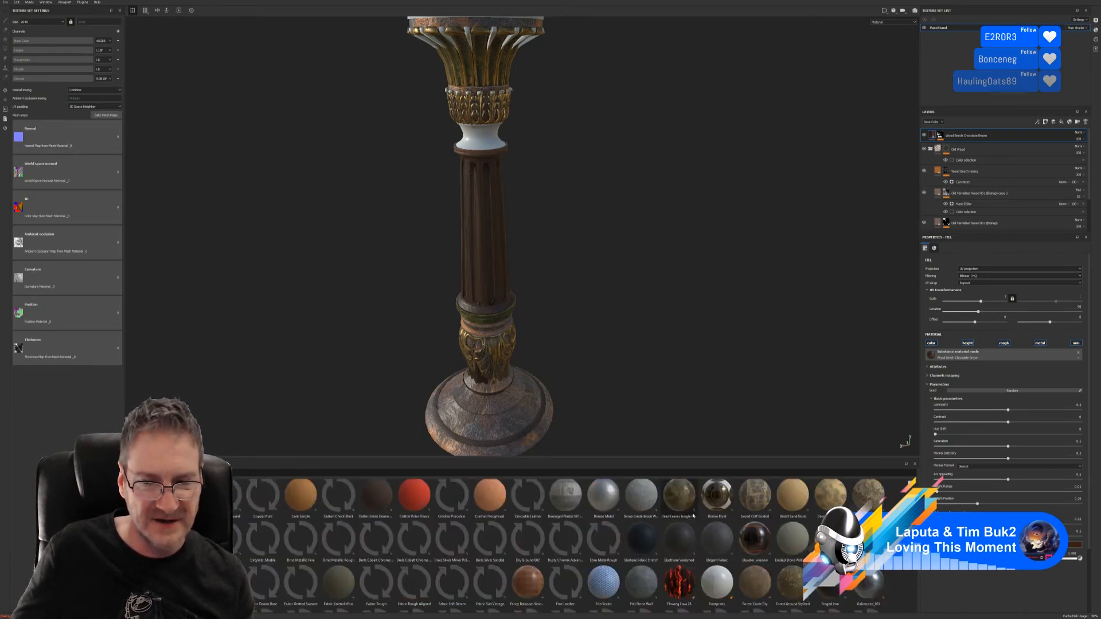
scroll(693, 516, down, 10)
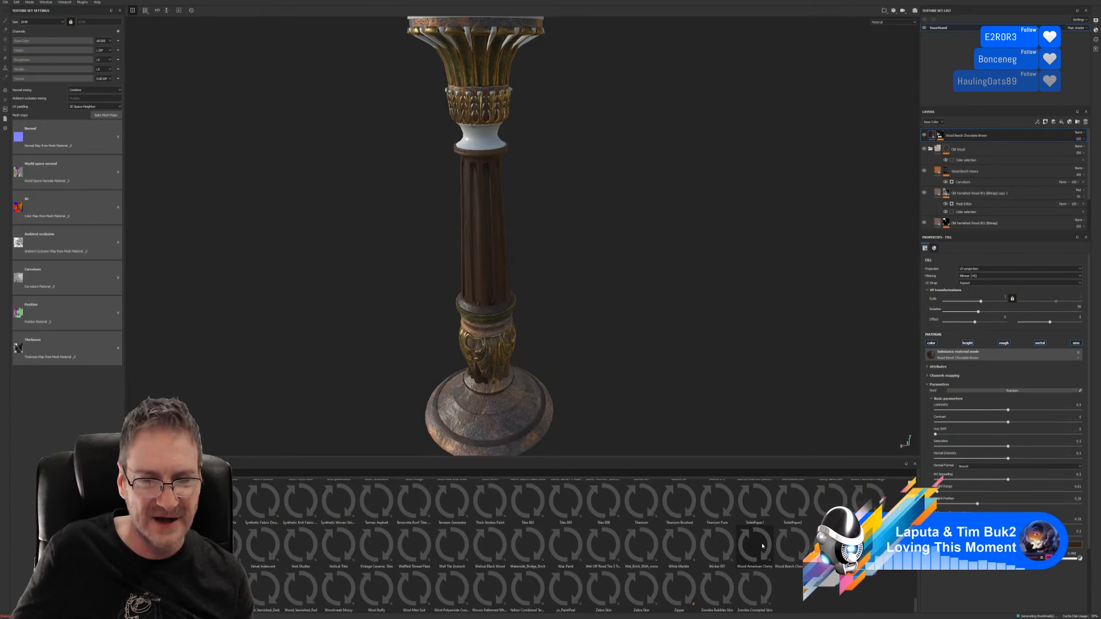
scroll(763, 546, up, 10)
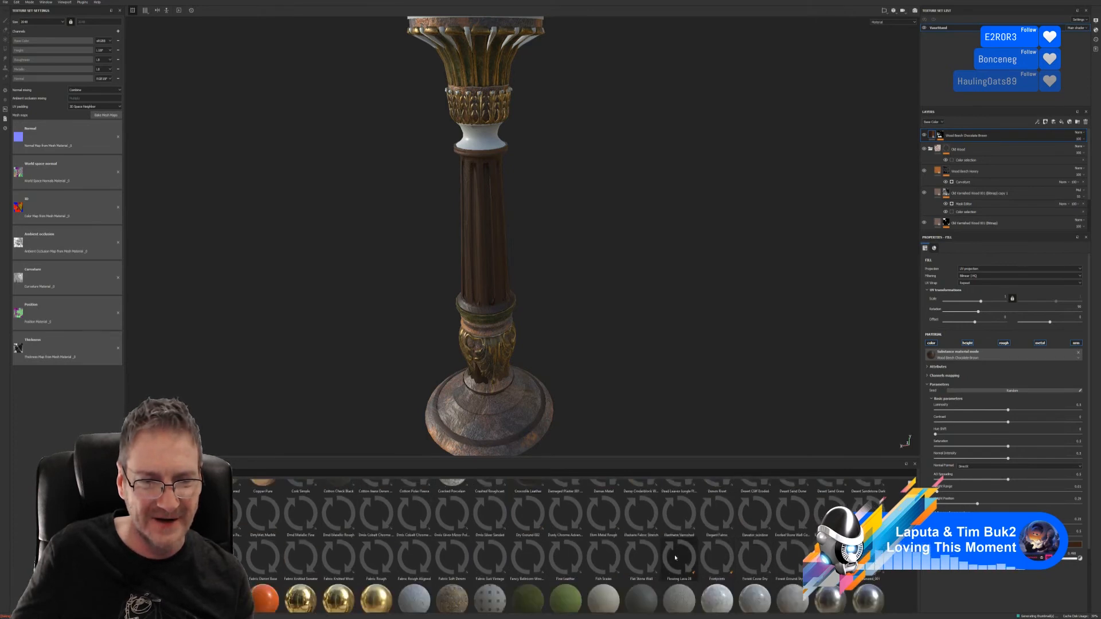
scroll(675, 558, up, 3)
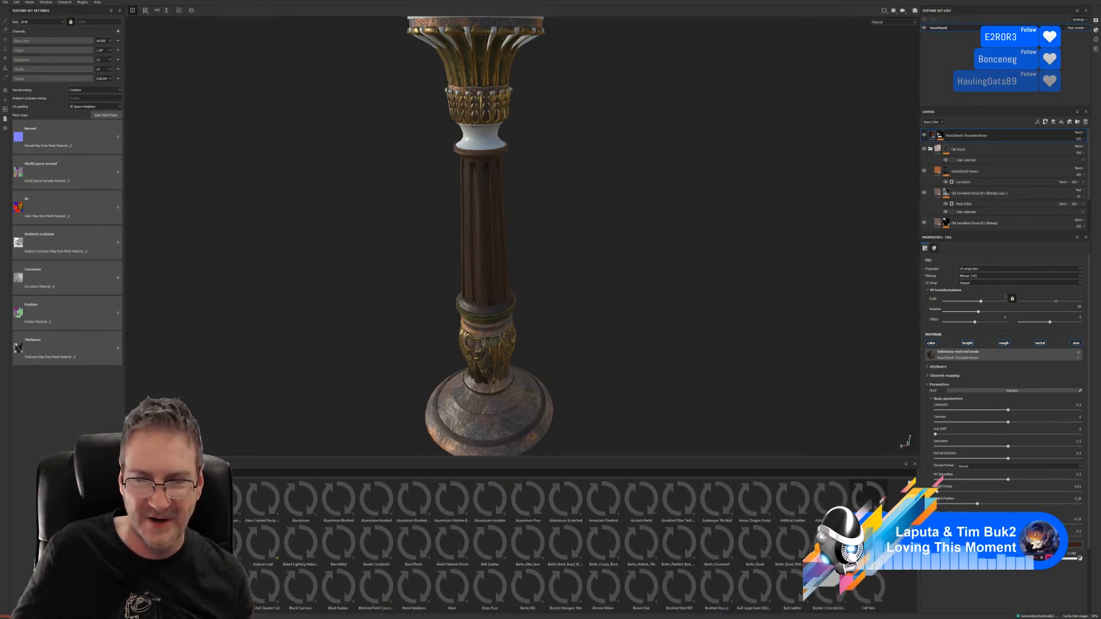
scroll(680, 561, down, 10)
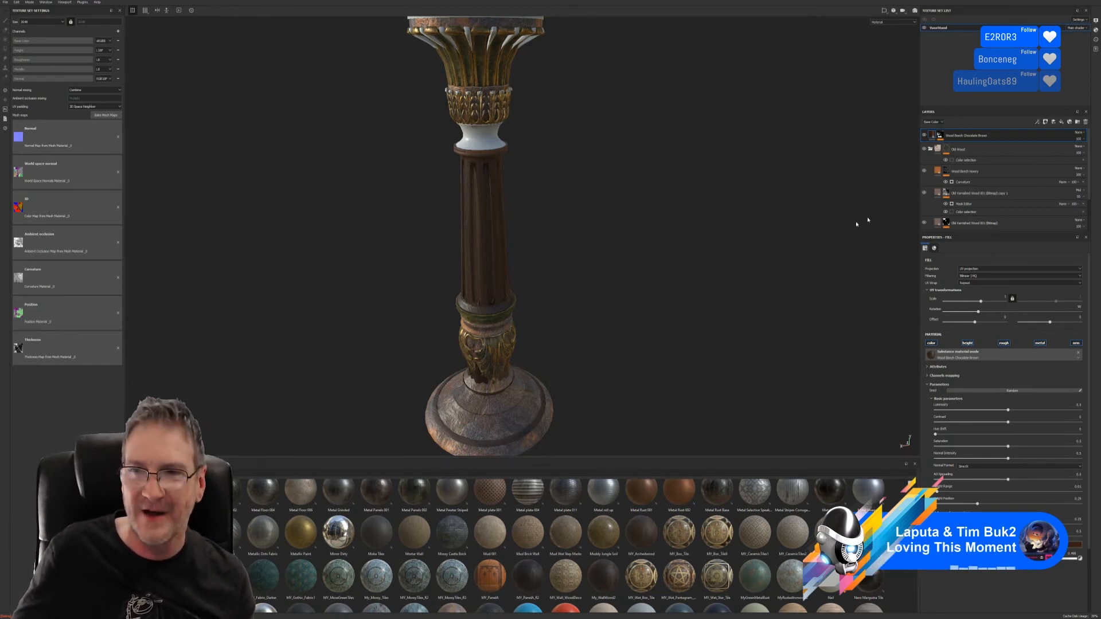
- Collapse the old wood group and duplicate the chocolate-brown beech layer of the column
click(947, 151)
click(930, 149)
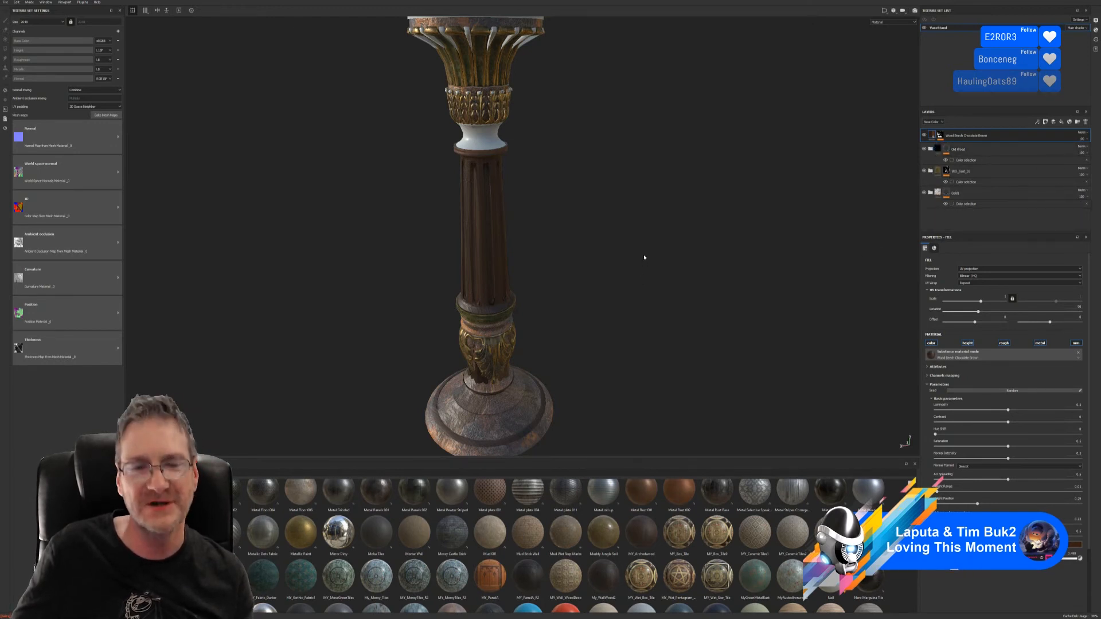
alt+drag(557, 270, 503, 213)
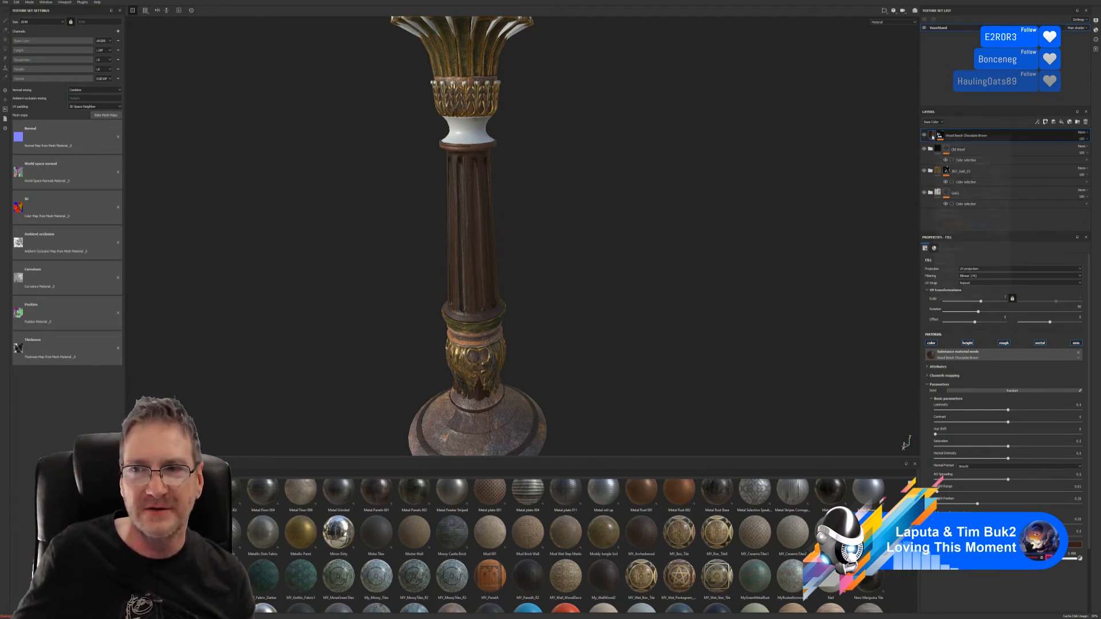
right_click(932, 139)
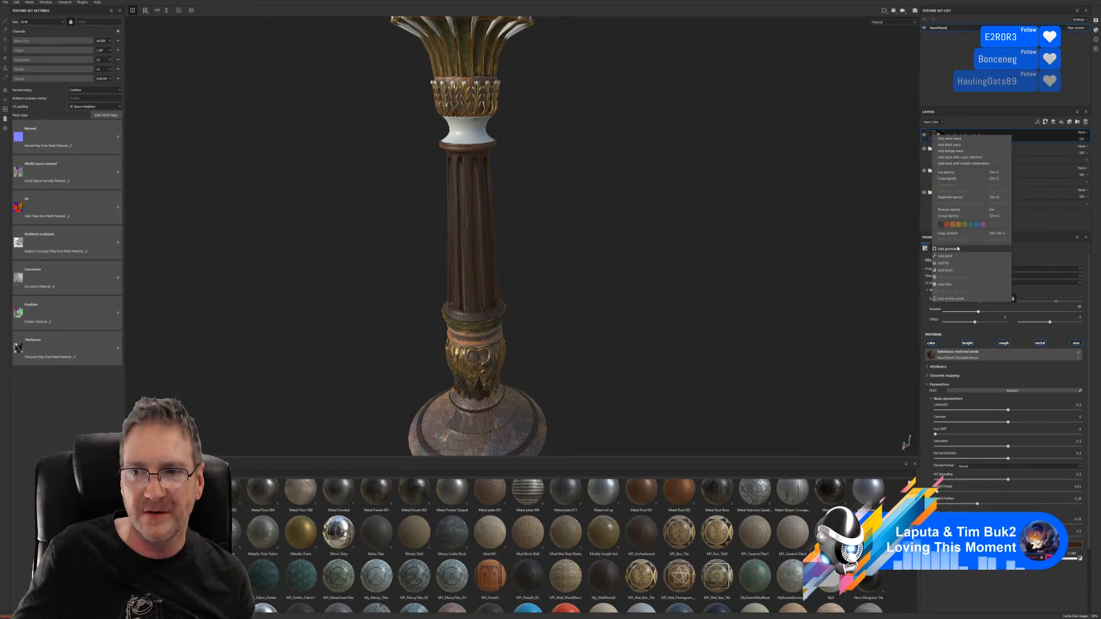
click(957, 197)
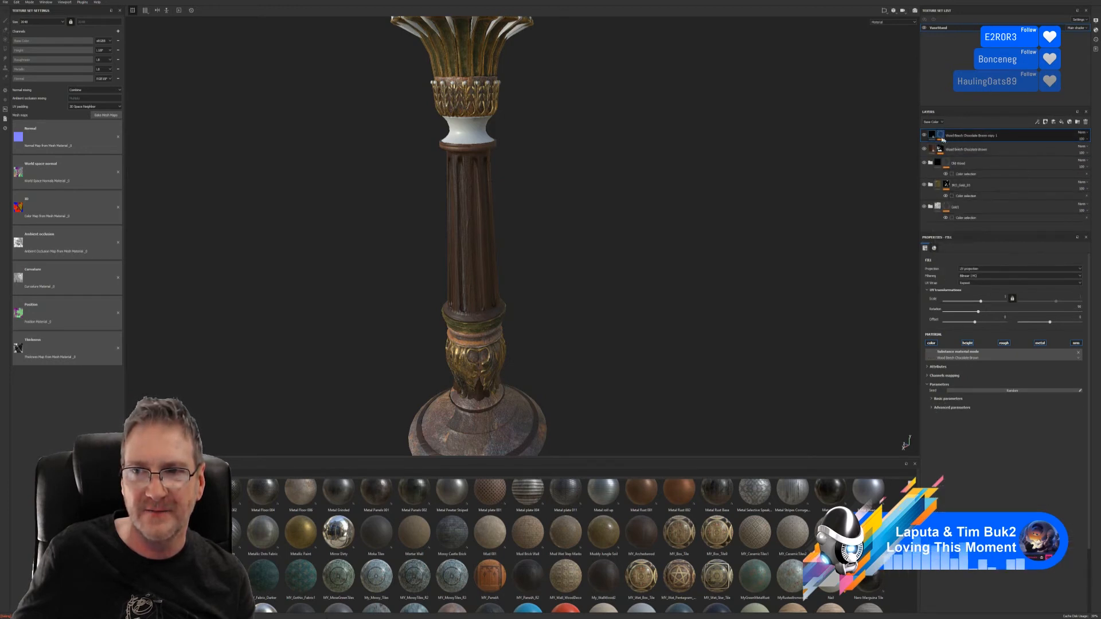
- Darken the wood color of the duplicated beech layer to a very deep brown
click(931, 407)
click(1011, 439)
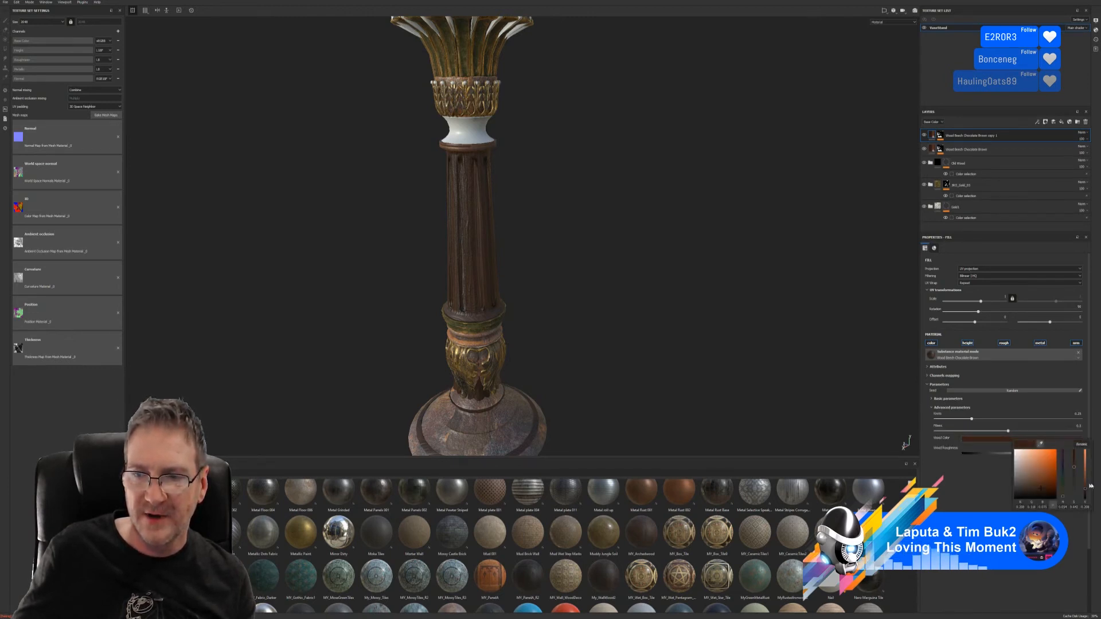
drag(1086, 494, 1086, 495)
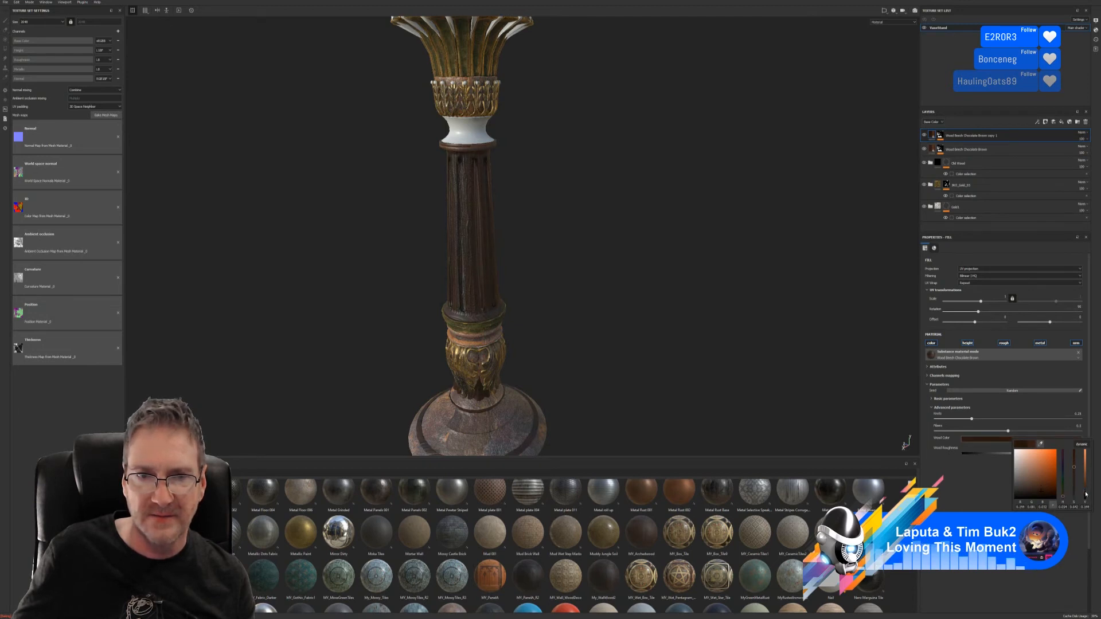
alt+drag(641, 322, 553, 275)
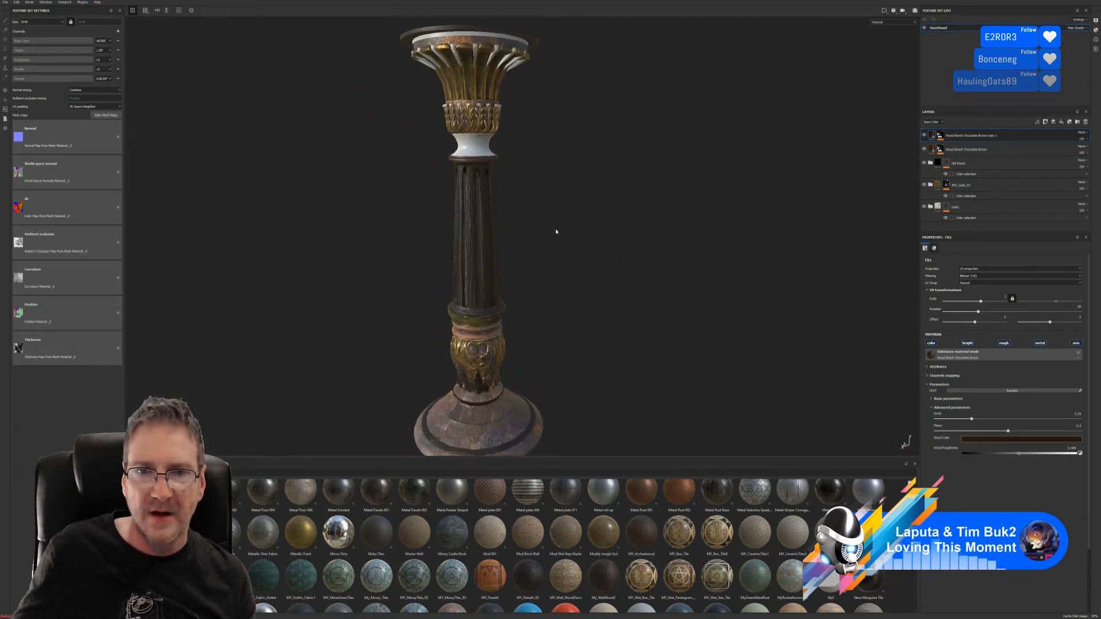
- Disable the height and ambient occlusion channels of the duplicated beech layer and check the column shaft up close
click(969, 344)
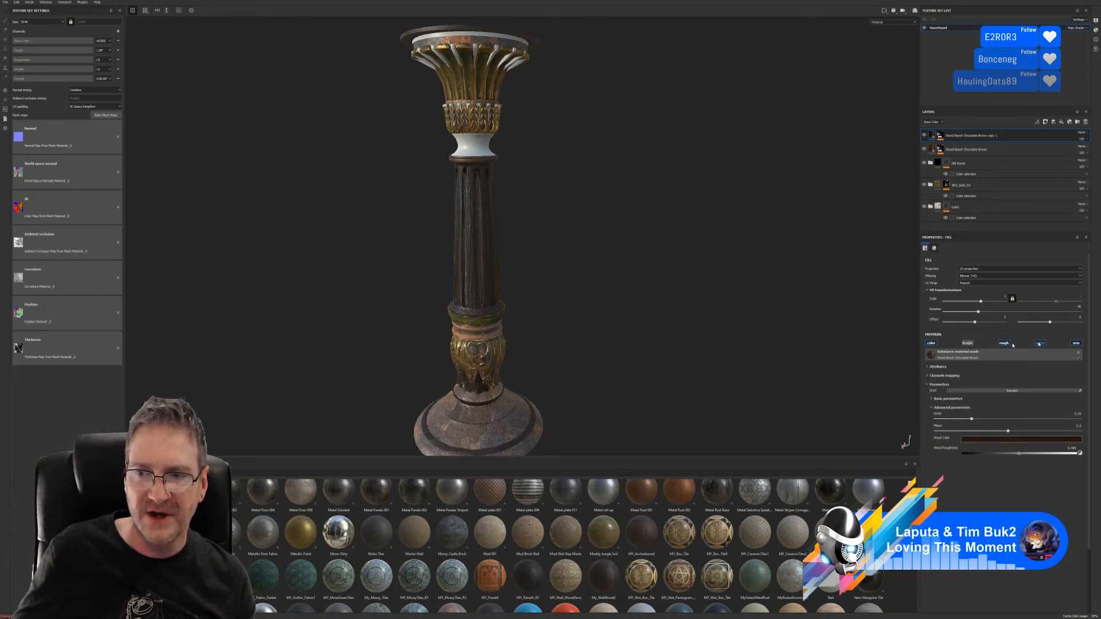
click(1077, 343)
alt+right_drag(509, 277, 622, 247)
alt+drag(580, 252, 430, 238)
alt+right_drag(429, 238, 911, 252)
alt+drag(591, 261, 801, 289)
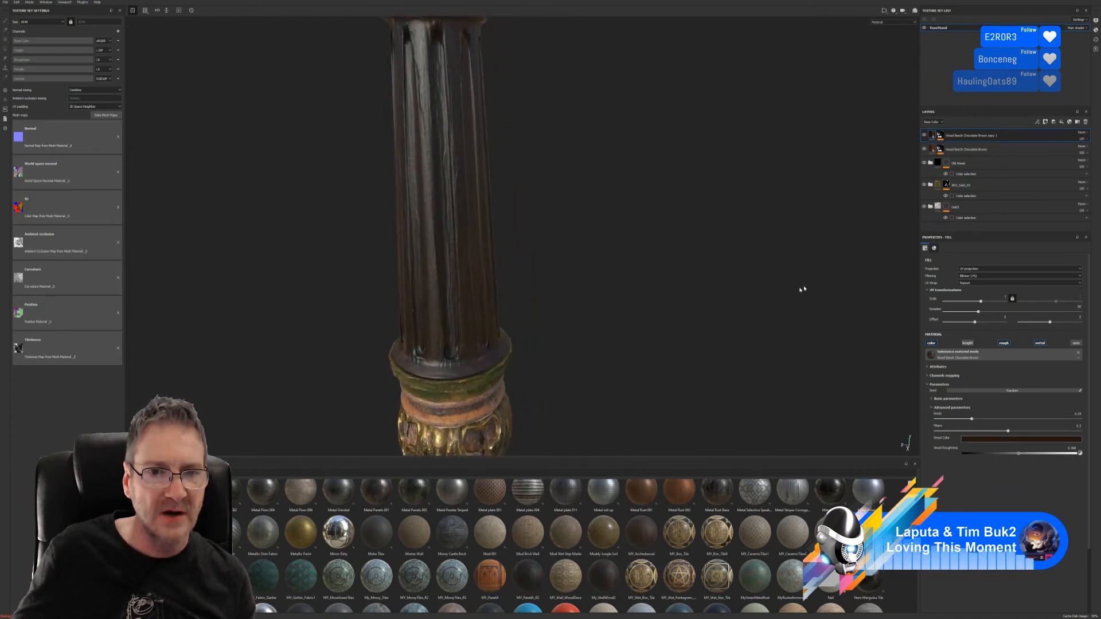
alt+right_drag(801, 288, 573, 328)
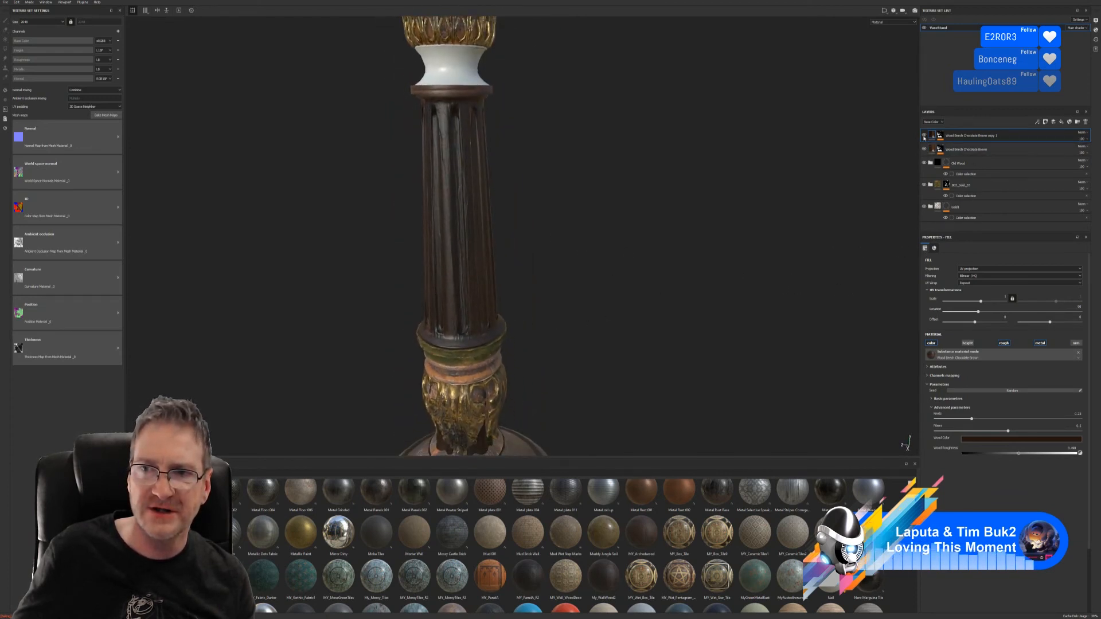
- Hide the duplicate and raise the original beech layer's UV scale to 4.11, checking the wood grain around the column
click(924, 135)
click(963, 149)
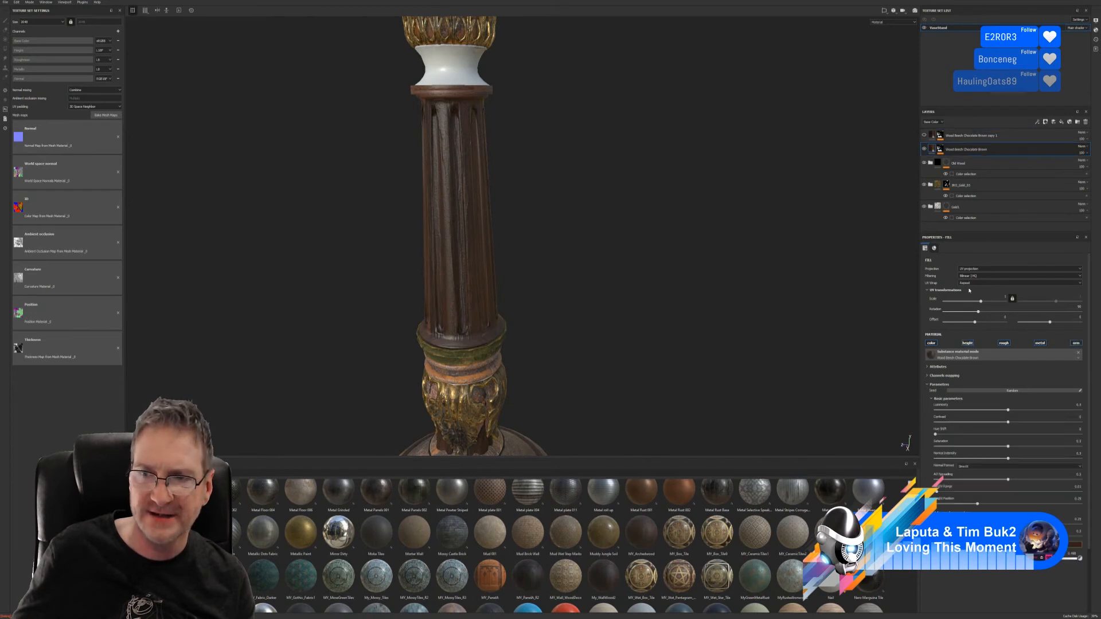
drag(982, 304, 988, 298)
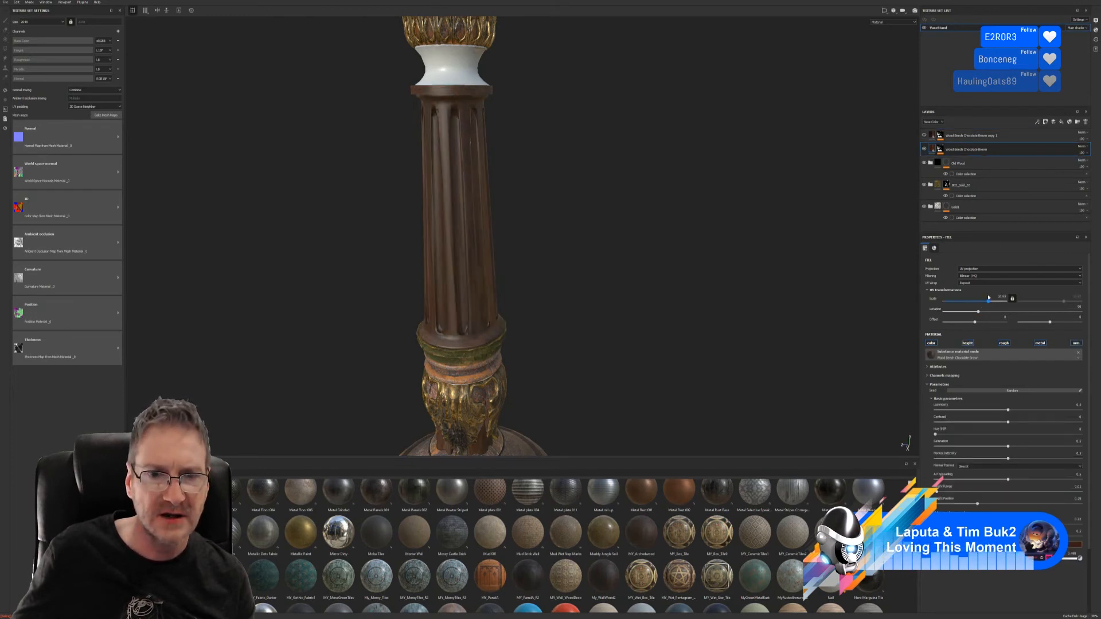
alt+drag(482, 255, 258, 225)
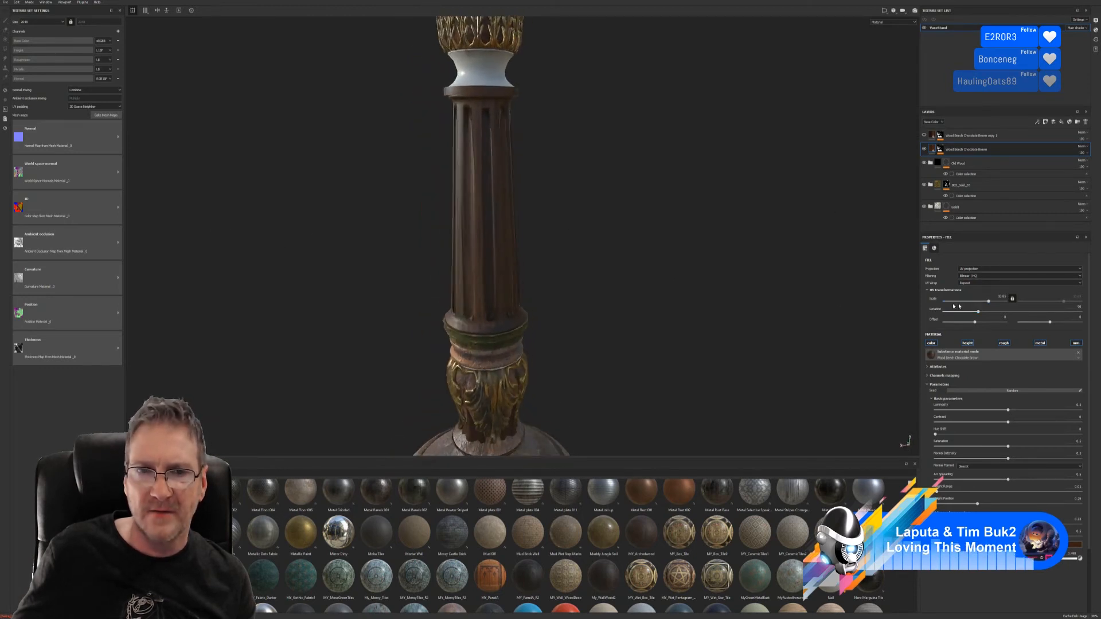
drag(989, 301, 984, 302)
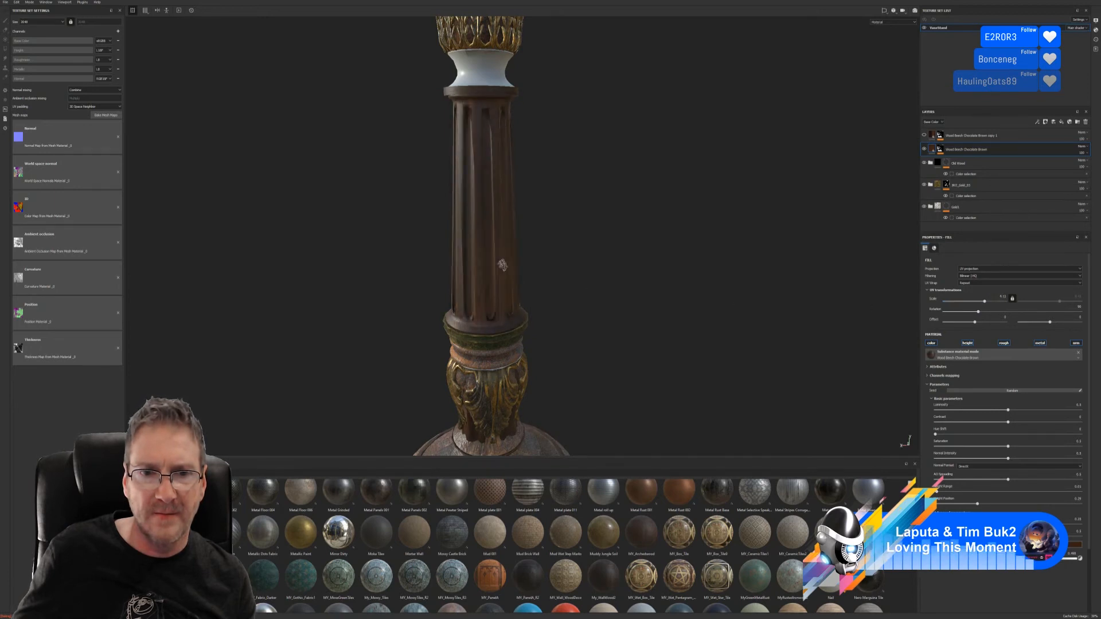
alt+drag(502, 265, 842, 270)
alt+right_drag(525, 274, 509, 326)
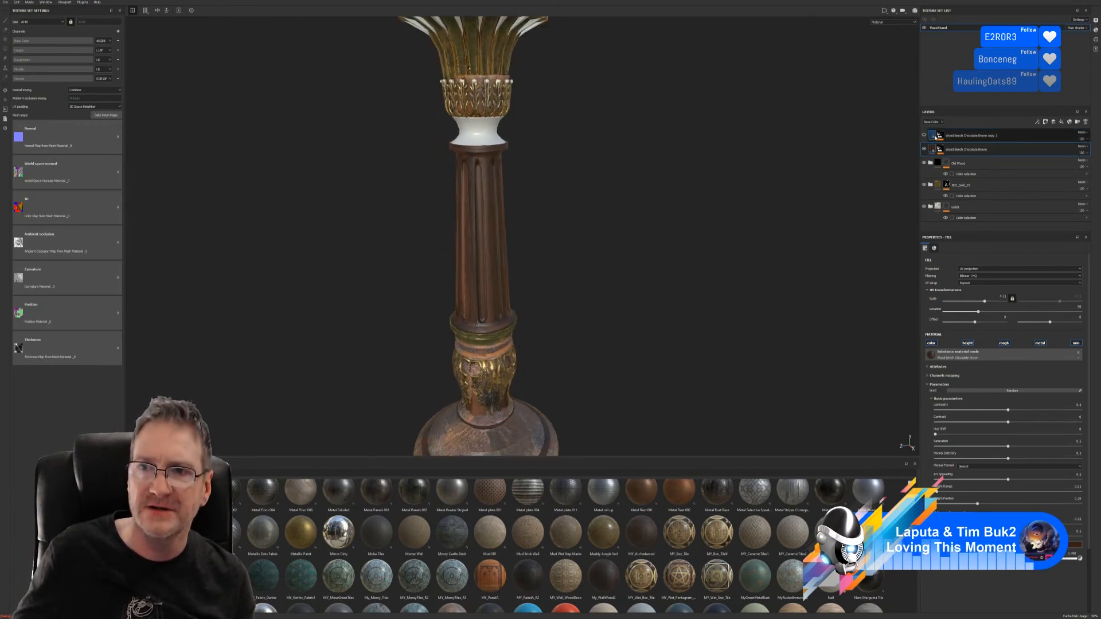
- Show the duplicated beech layer again and set its UV scale to 4.11
click(928, 138)
click(925, 138)
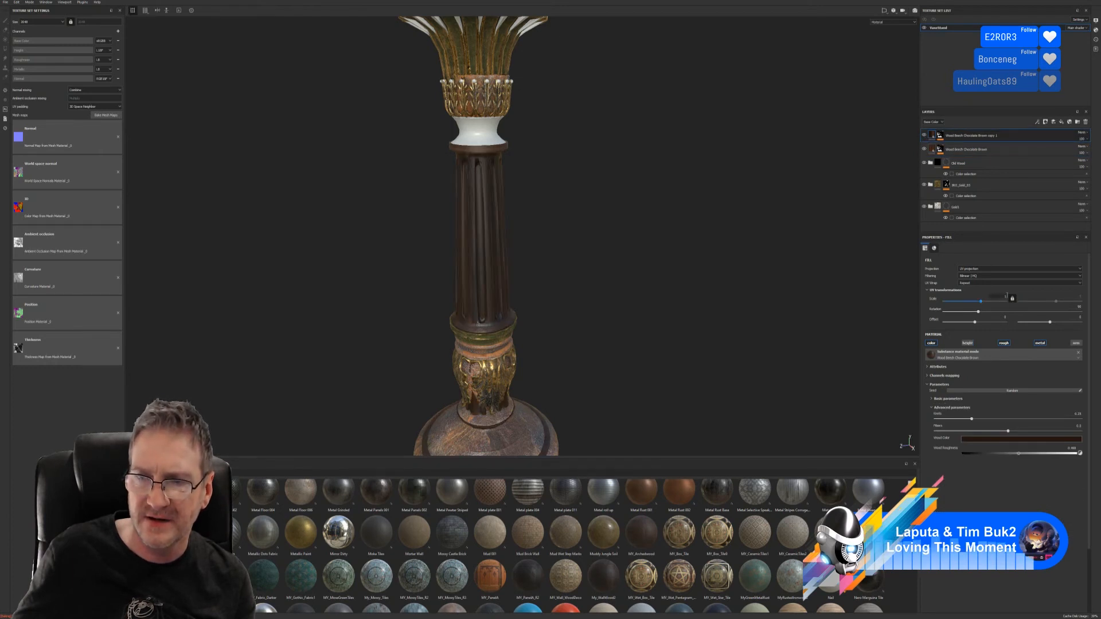
text(4.11)
key(Return)
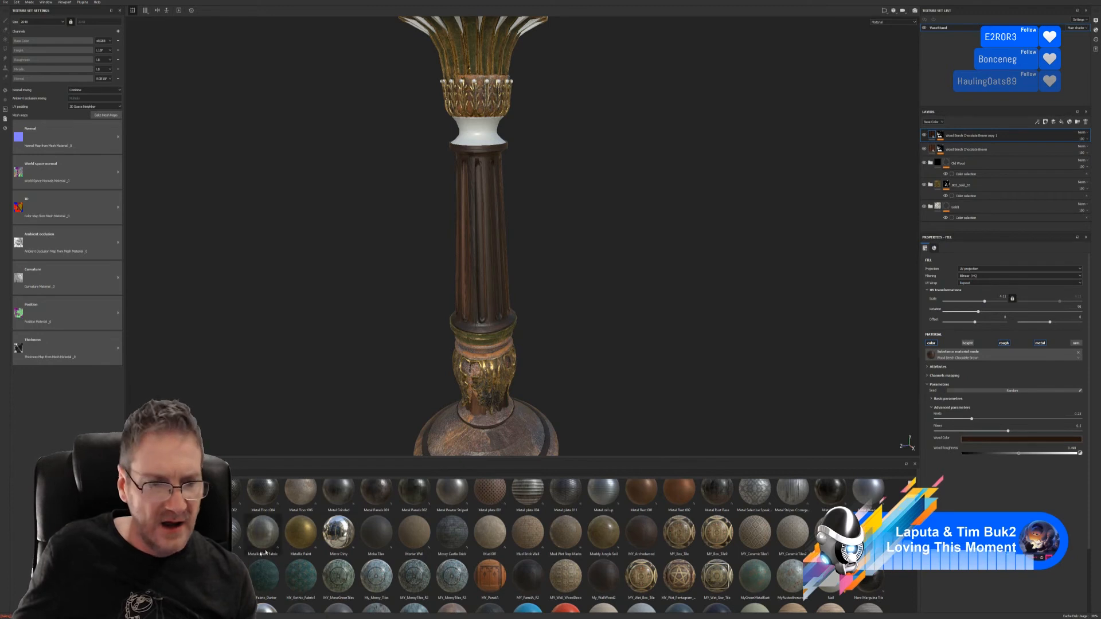
- Apply the Surface Worn smart mask to the darker duplicated beech layer
click(143, 597)
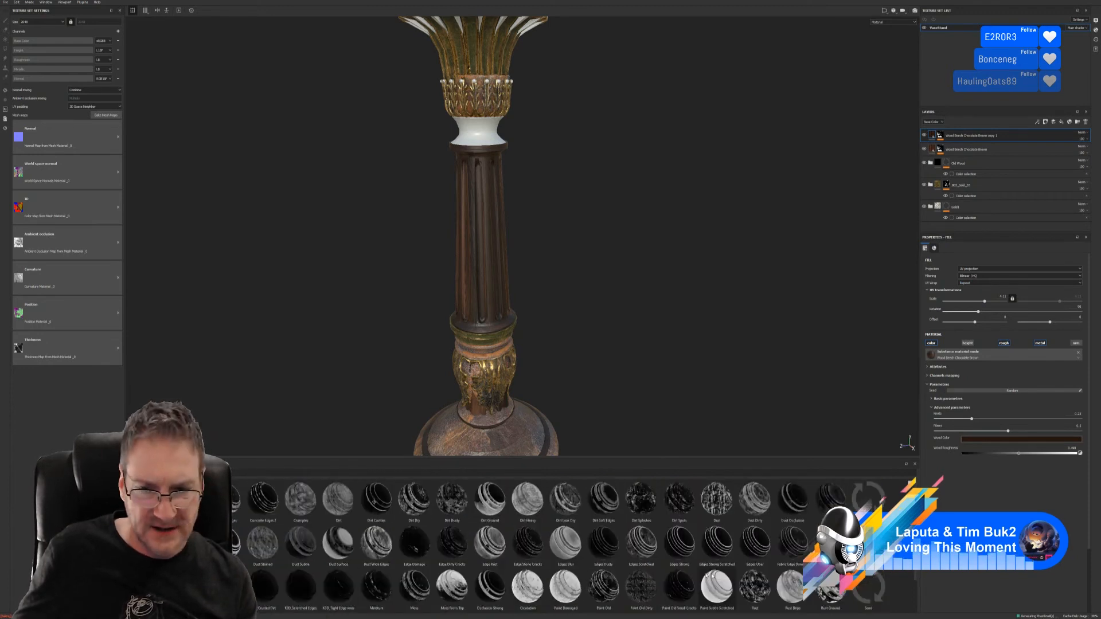
scroll(912, 573, down, 1)
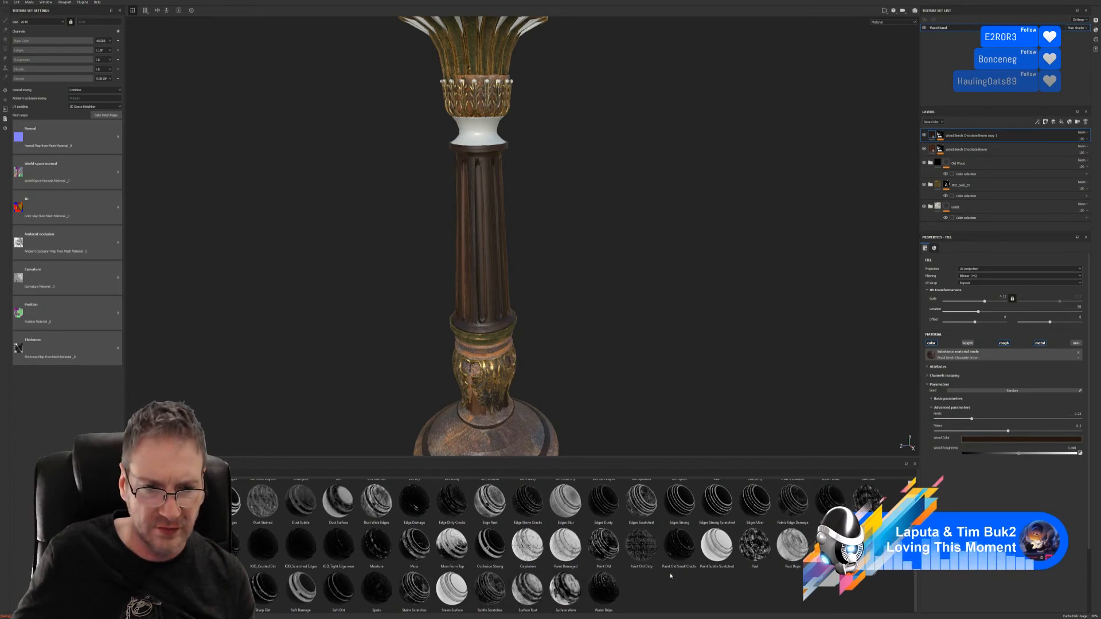
scroll(671, 576, up, 1)
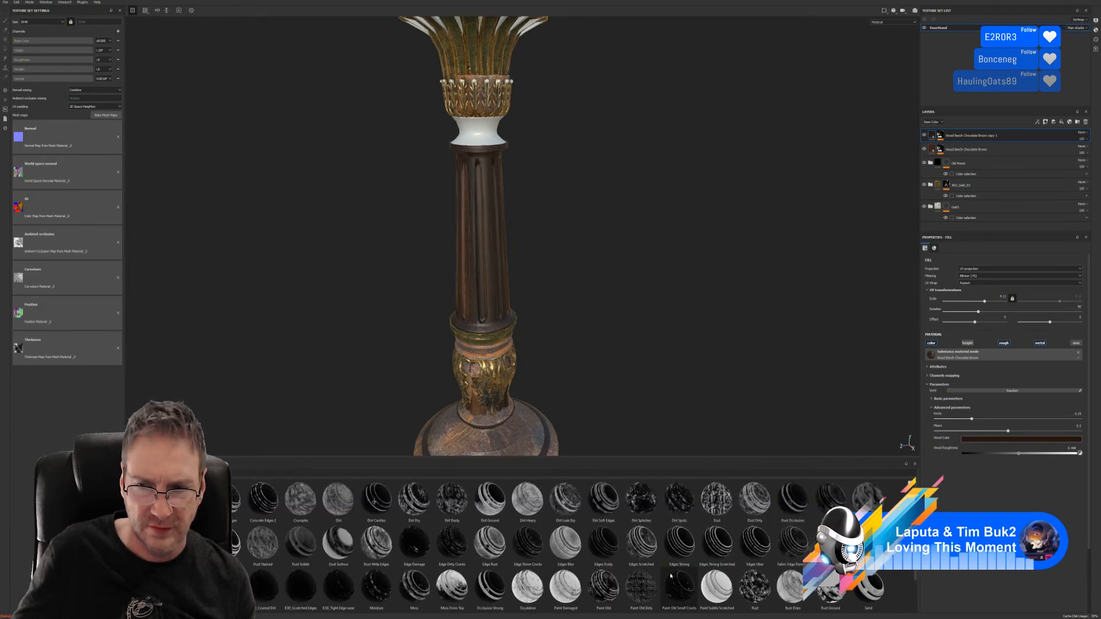
scroll(671, 576, down, 1)
drag(565, 588, 968, 139)
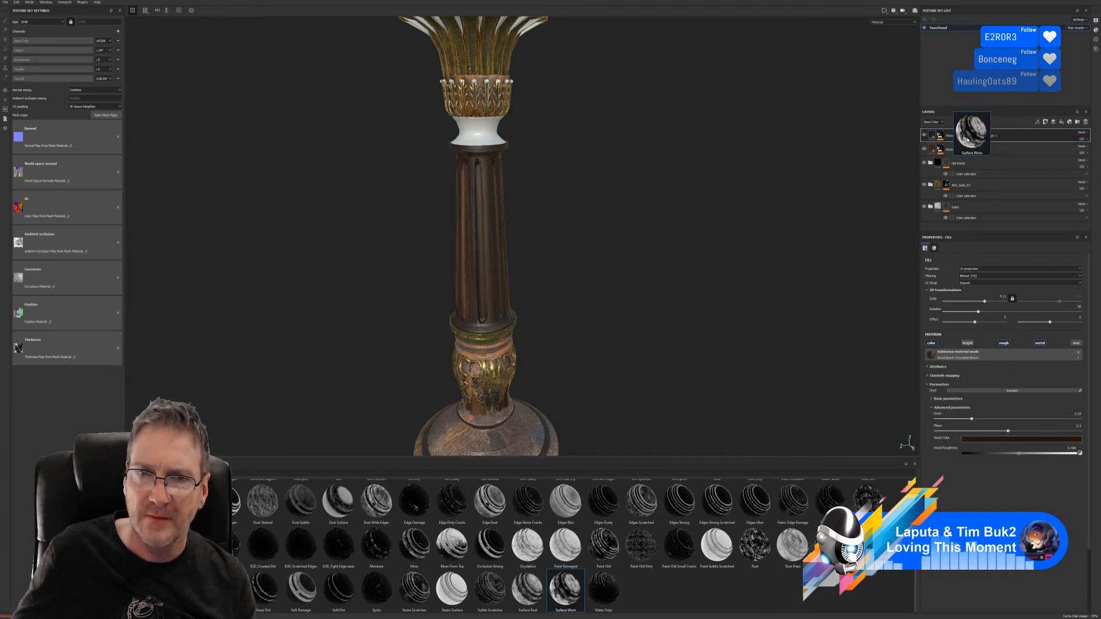
drag(968, 140, 969, 140)
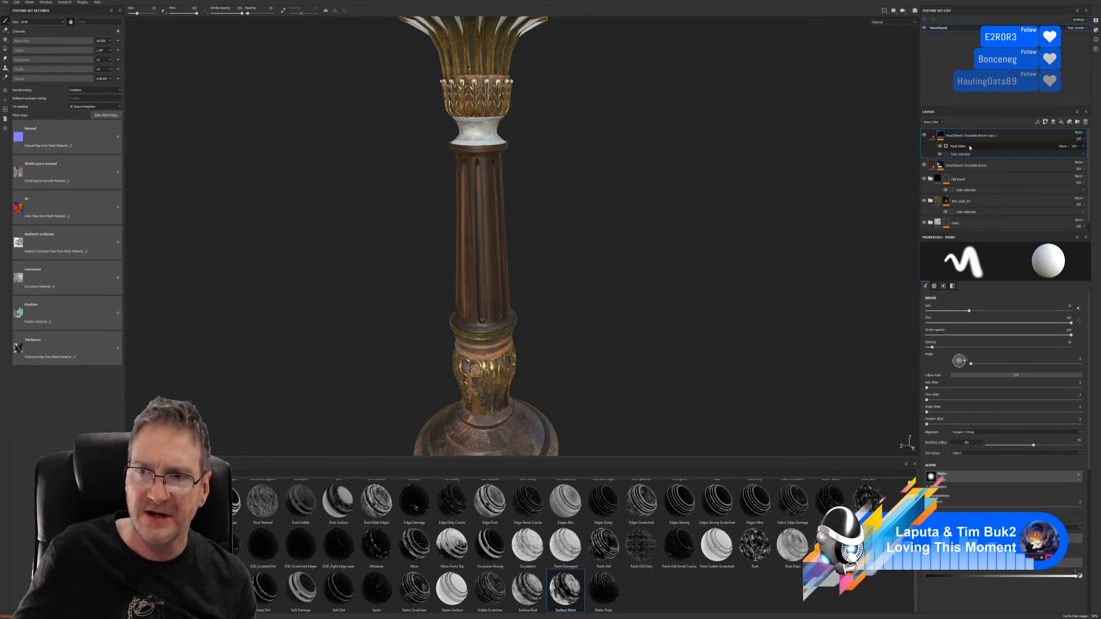
- Group the two chocolate-brown beech layers into a folder named Choc Wood
right_click(965, 168)
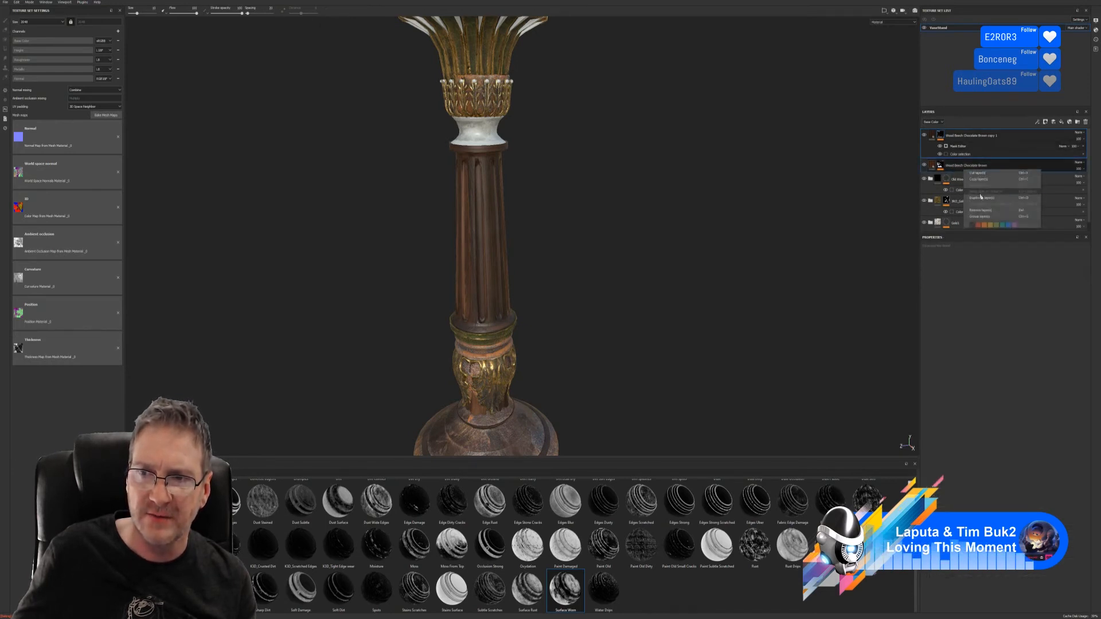
click(979, 216)
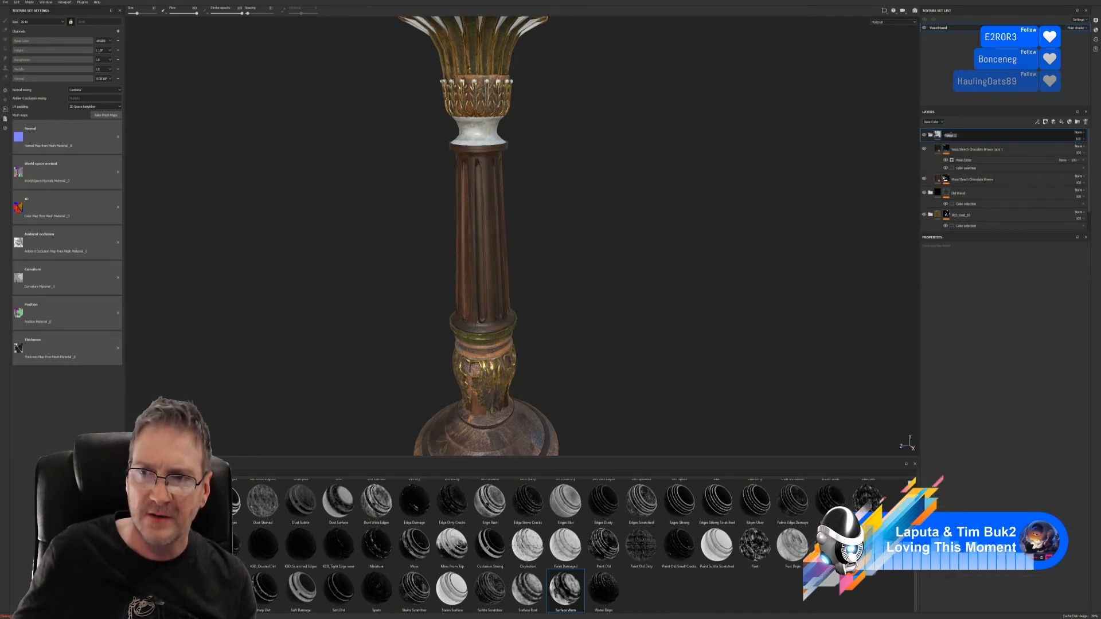
text(Choc)
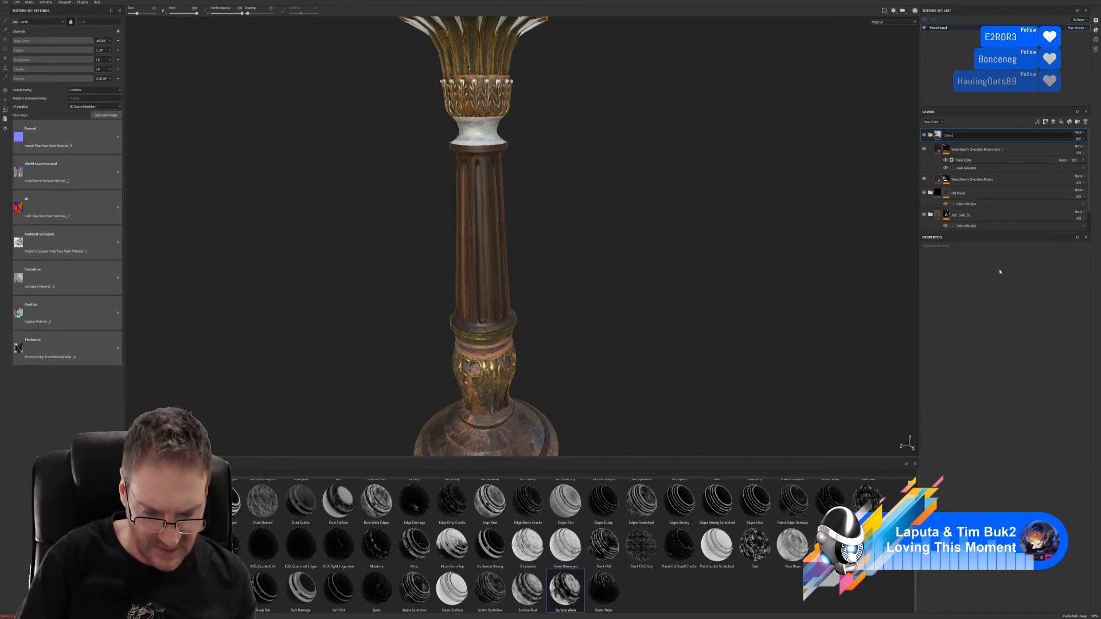
text( Wood)
key(Return)
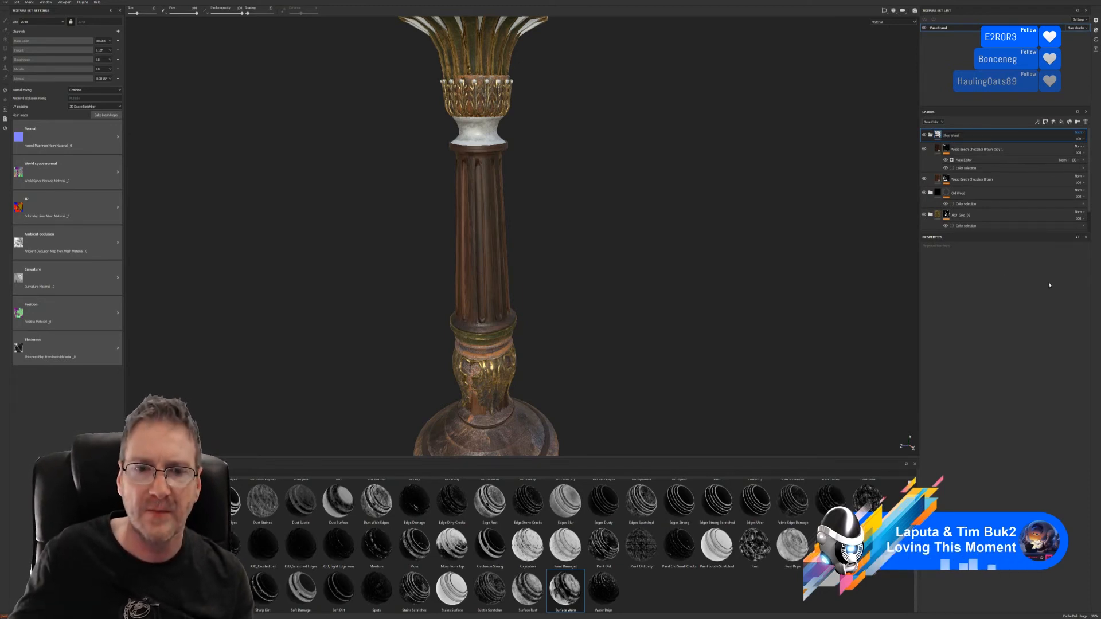
- Add a color selection mask to the Choc Wood folder and start picking its color from the ID map
right_click(984, 136)
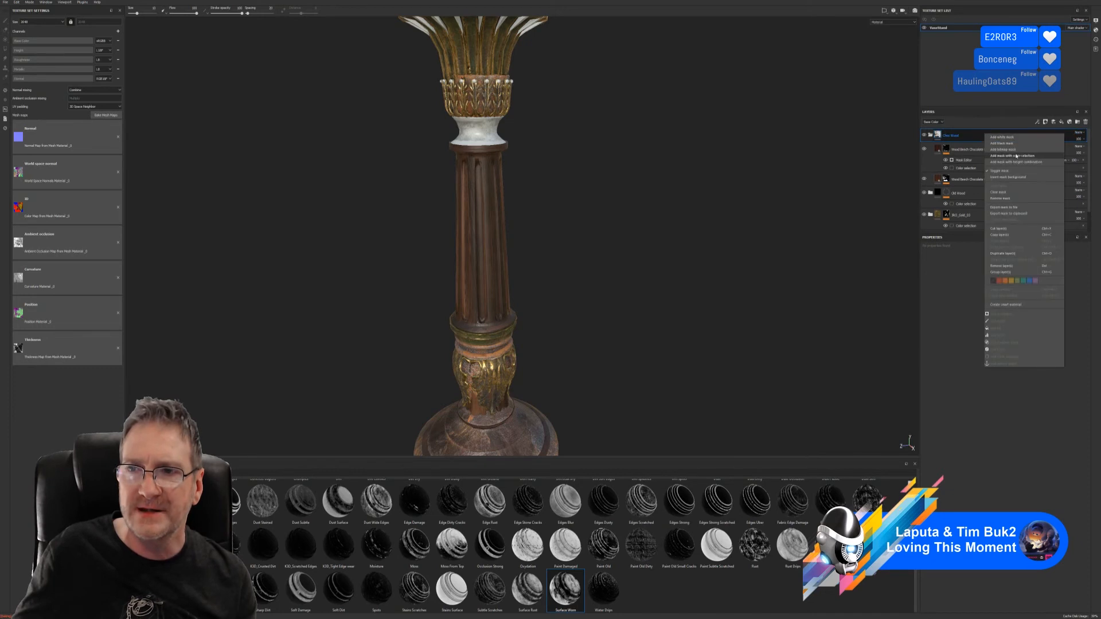
click(1015, 229)
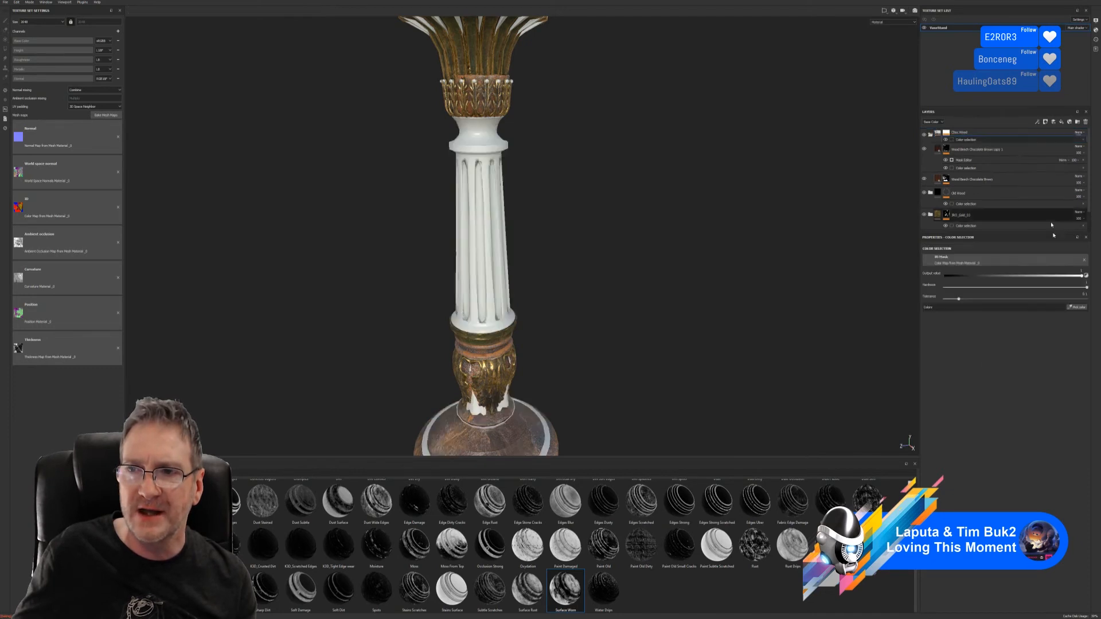
click(1073, 307)
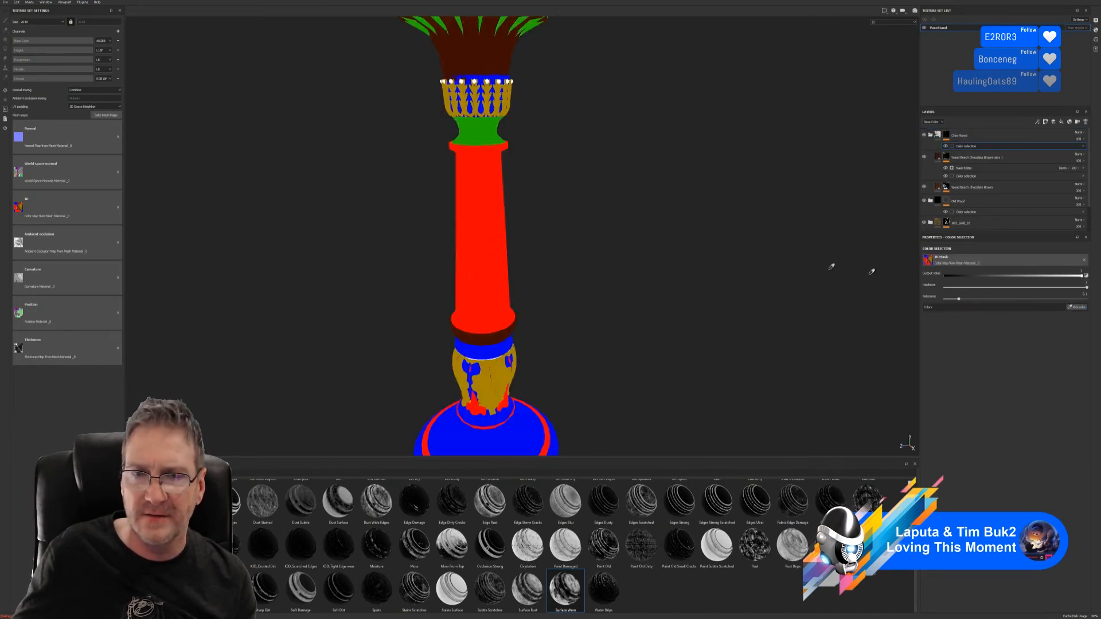
- Pick the column shaft's red ID color for the topmost wood folder's color selection mask
click(492, 250)
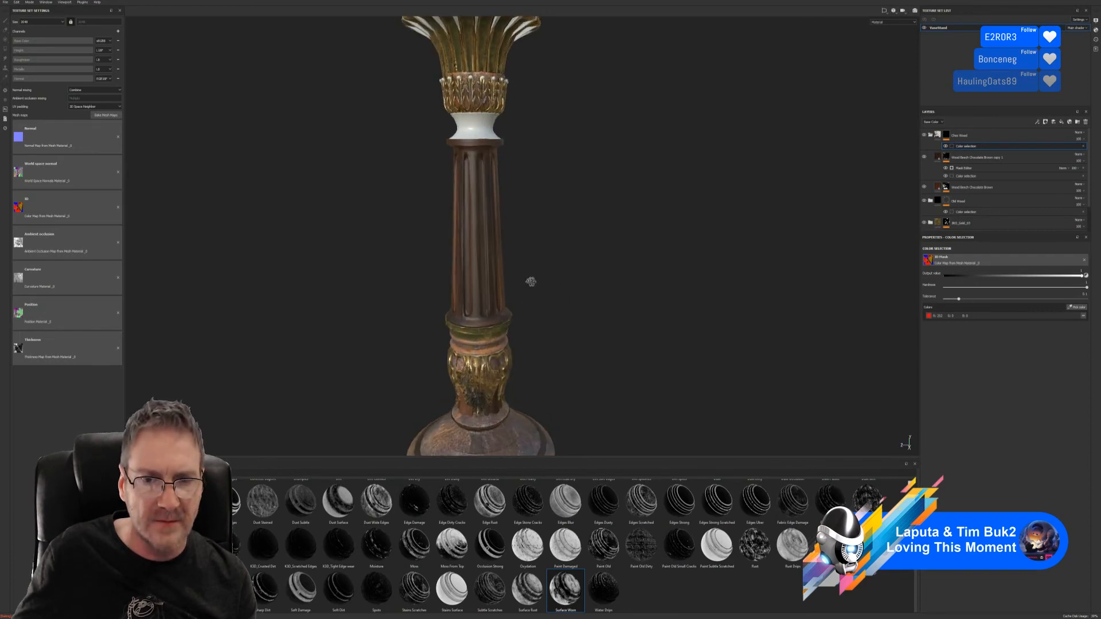
alt+drag(517, 285, 626, 292)
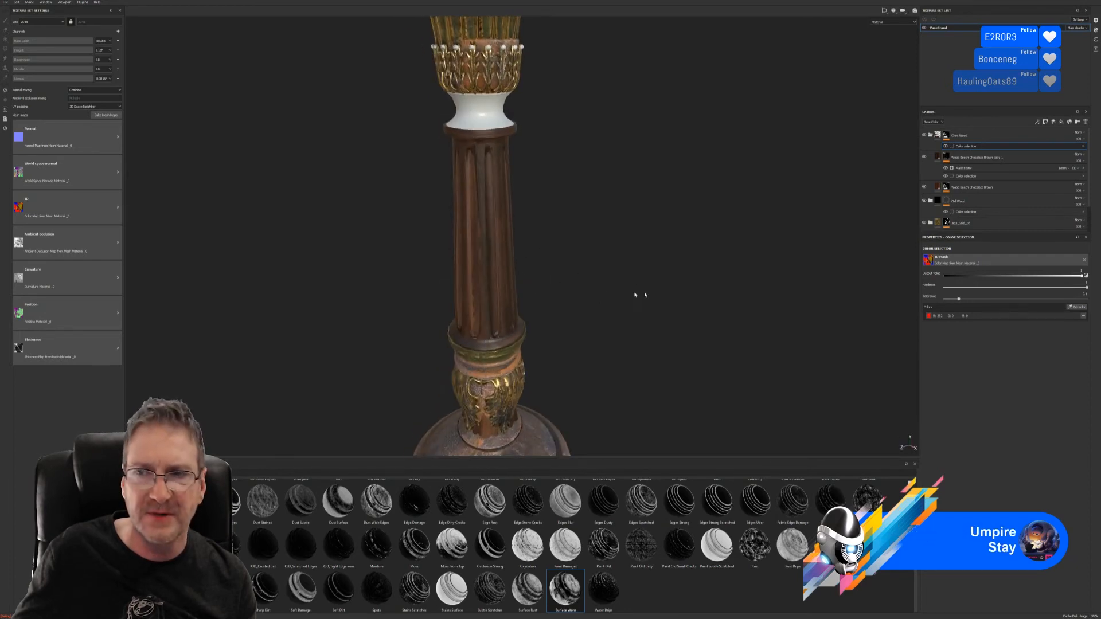
- Set the Mask Editor generator on the copied chocolate-brown beech layer to about 0.2 Global Balance and 0.36 Global Contrast
click(975, 168)
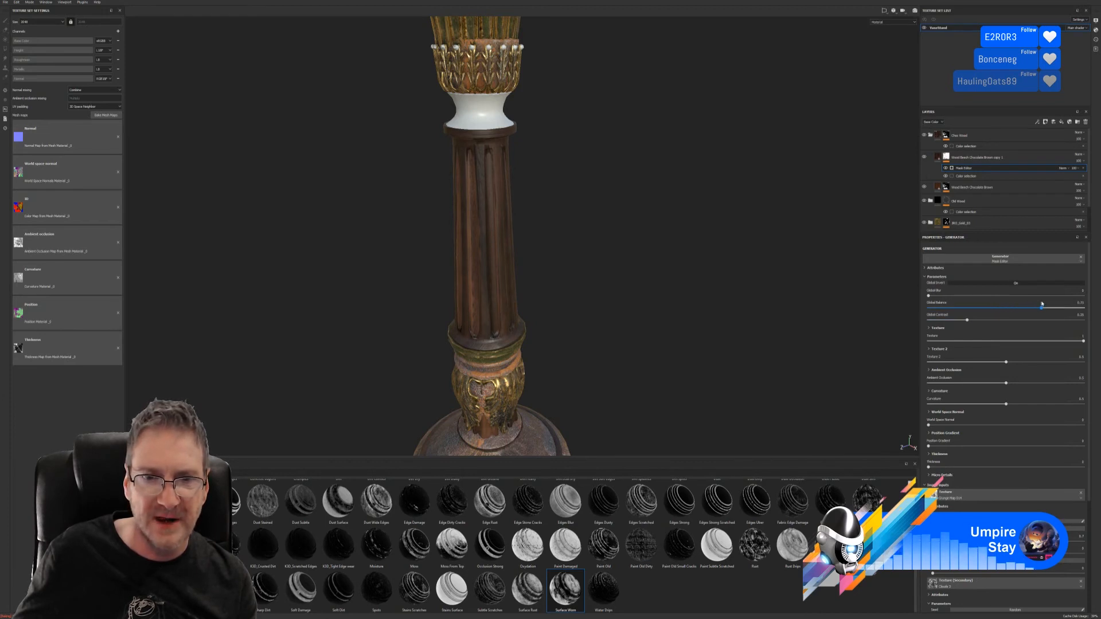
drag(1020, 307, 973, 310)
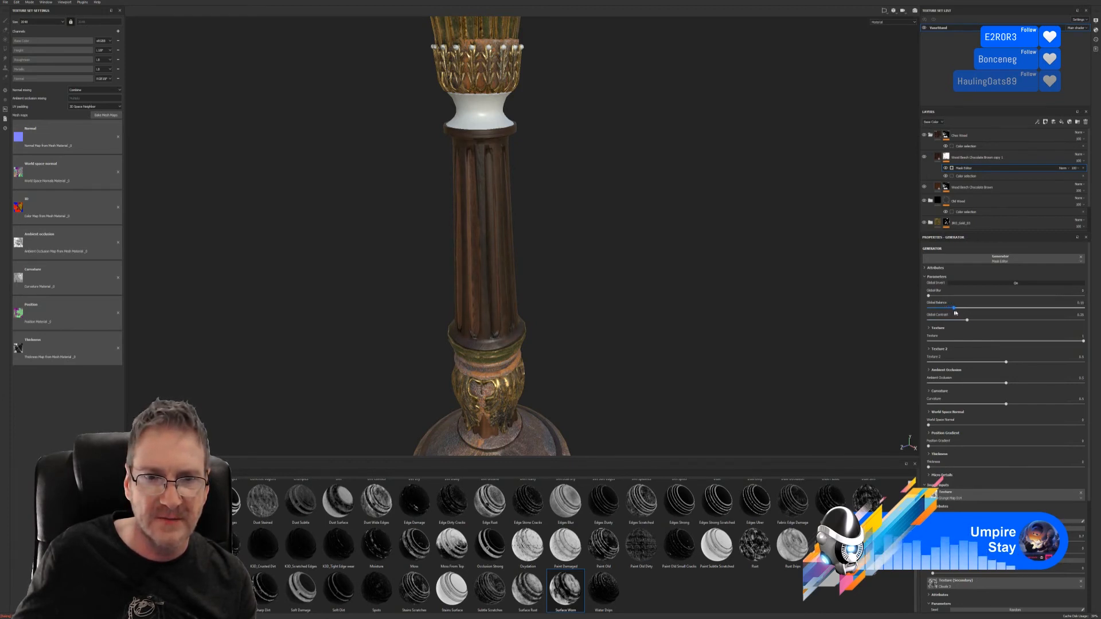
alt+drag(553, 226, 586, 284)
alt+drag(520, 251, 383, 265)
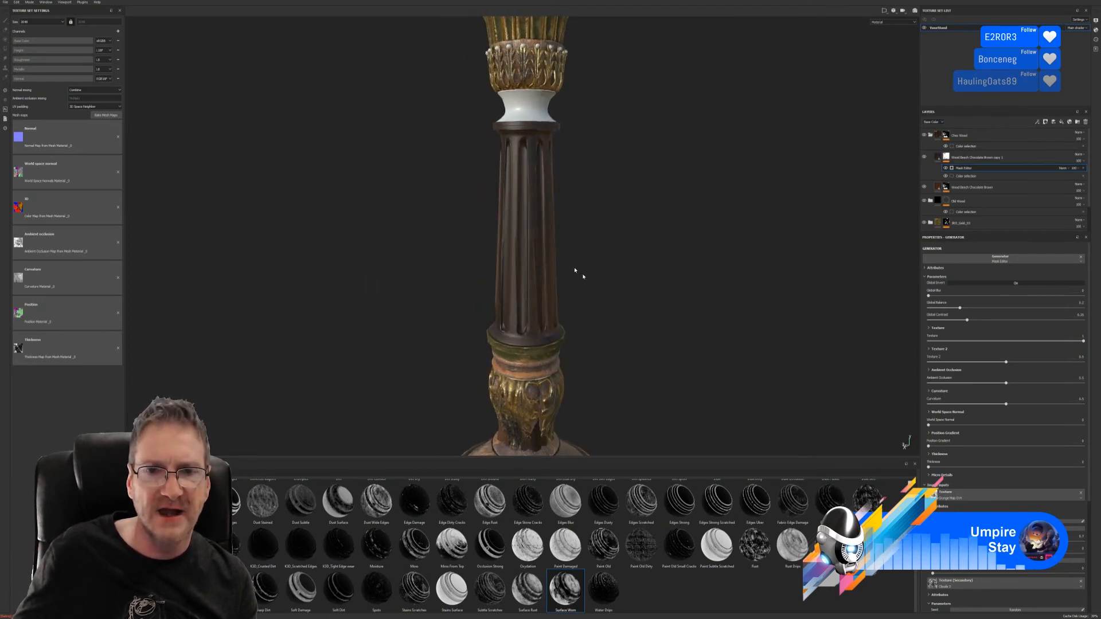
alt+drag(561, 276, 575, 266)
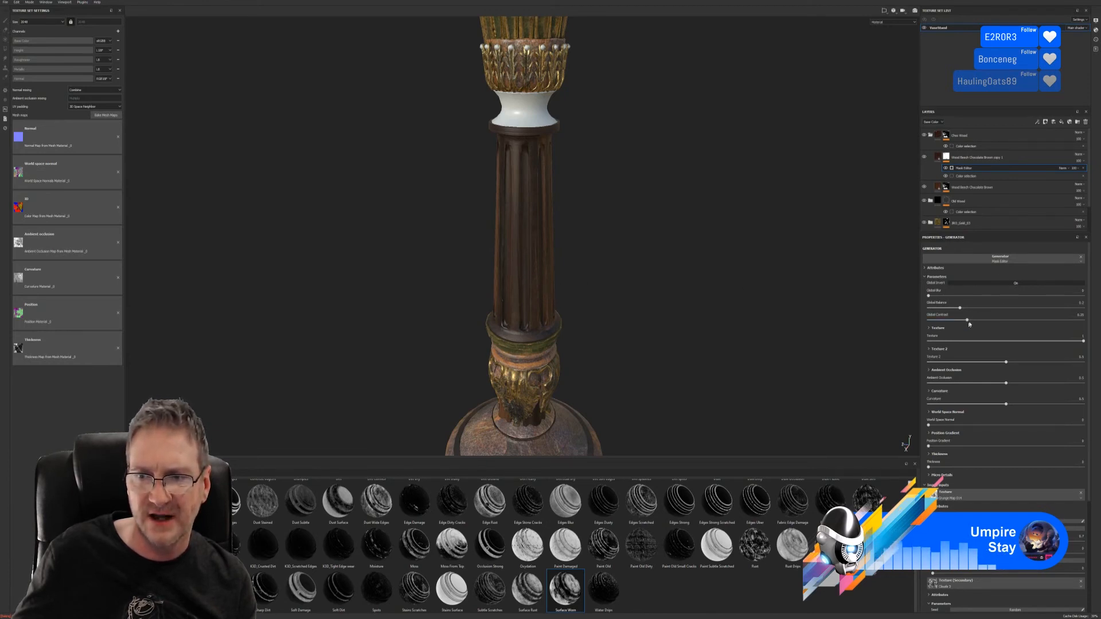
mouse_move(966, 321)
mouse_down()
mouse_move(1078, 320)
mouse_move(946, 321)
mouse_move(997, 321)
mouse_move(984, 322)
mouse_up()
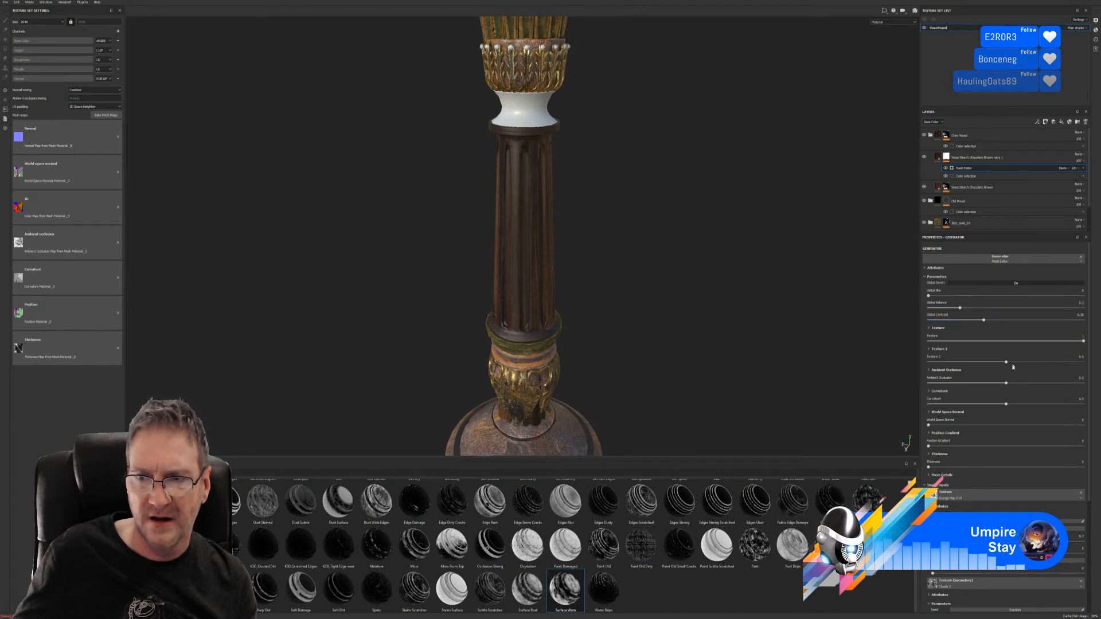
- Set the mask's Texture 2 to about 0.71, Ambient Occlusion 0.74, Curvature 0.32, World Space Normal 0.12, and Position Gradient 0.07
drag(1006, 363, 1038, 369)
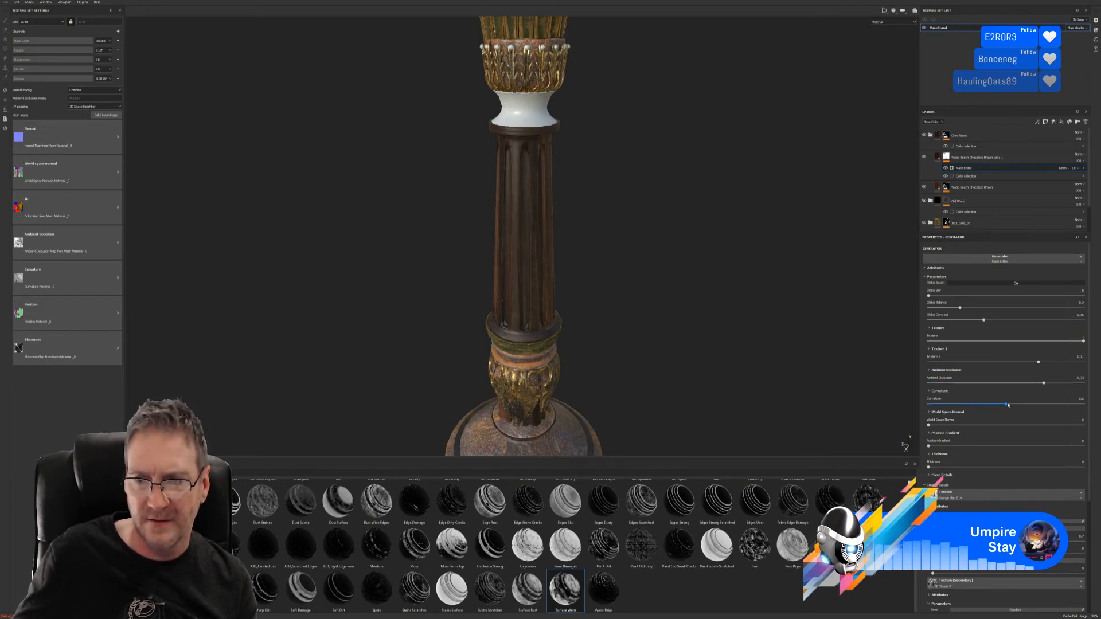
drag(1006, 404, 1059, 402)
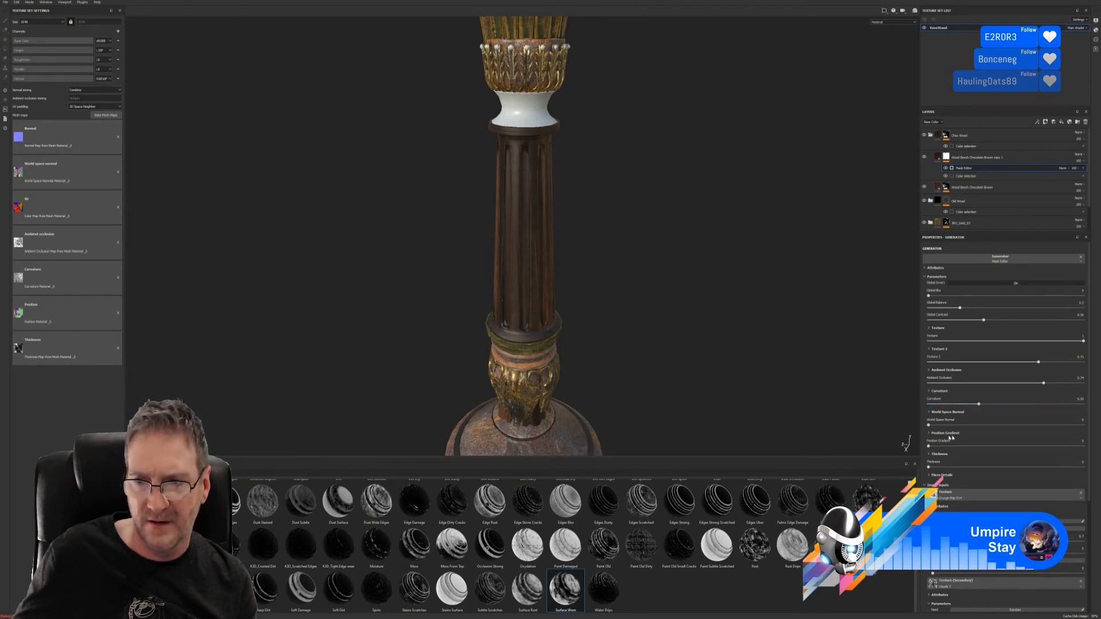
drag(929, 425, 972, 419)
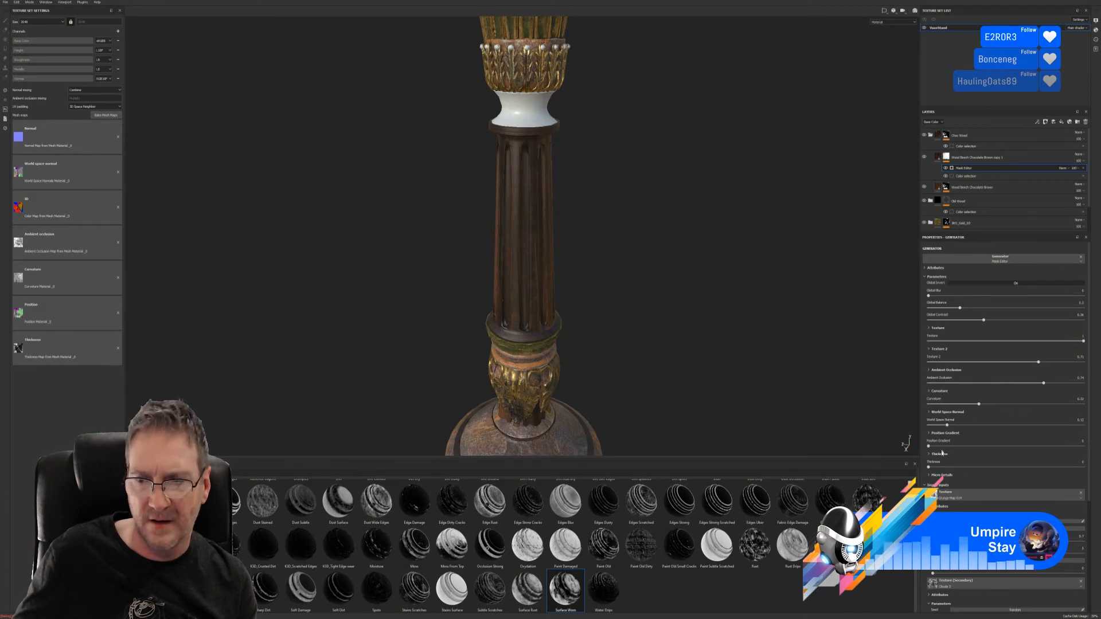
drag(929, 446, 961, 446)
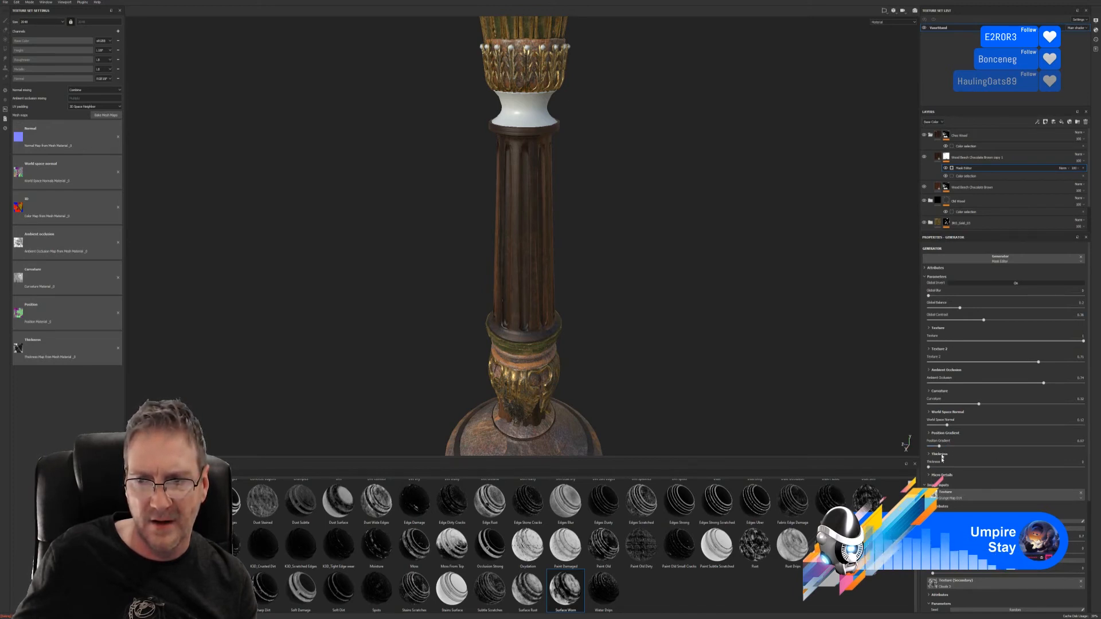
mouse_move(929, 467)
mouse_down()
mouse_move(1011, 468)
mouse_move(928, 467)
mouse_up()
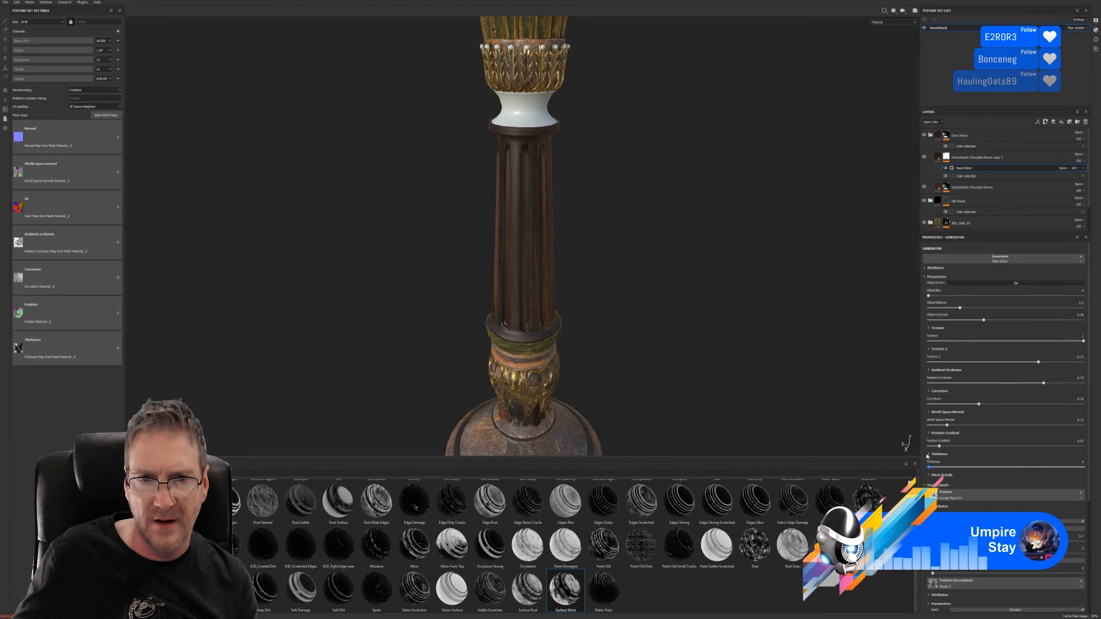
alt+drag(572, 283, 286, 278)
alt+right_drag(285, 278, 761, 272)
alt+drag(761, 271, 752, 248)
scroll(615, 279, down, 2)
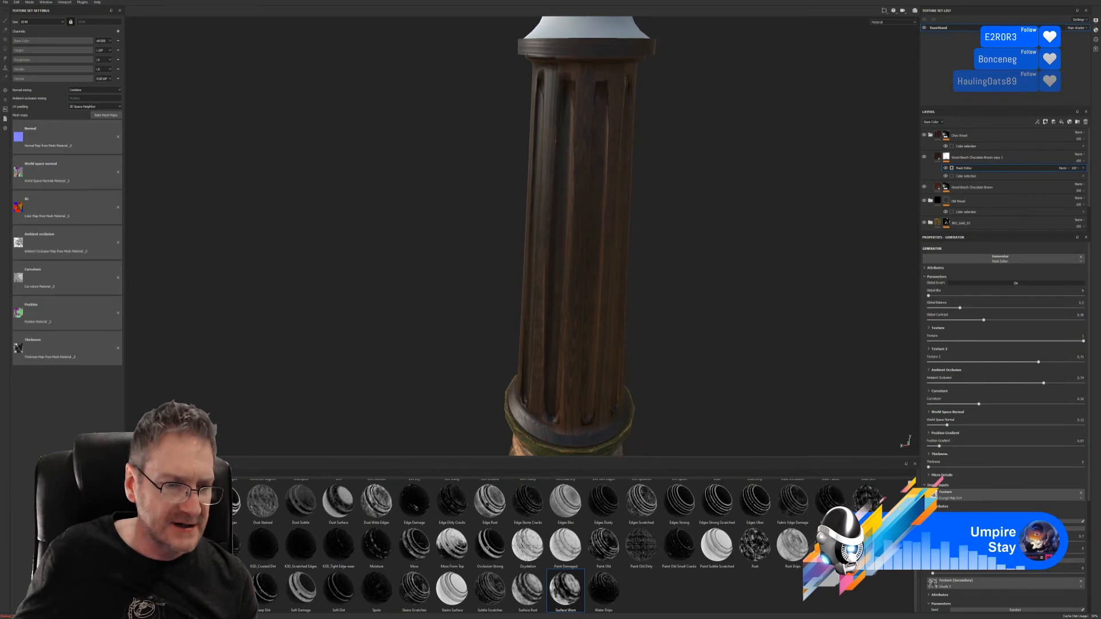
- Add the Wood American Cherry material as a fill layer above the copied chocolate-brown beech layer
click(142, 561)
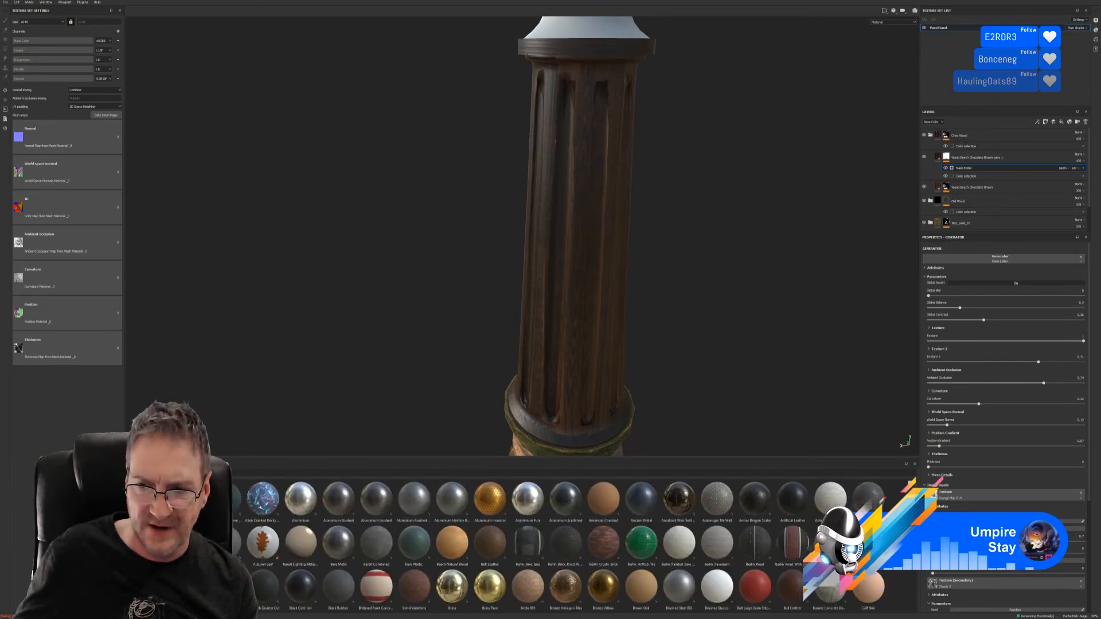
drag(915, 486, 915, 612)
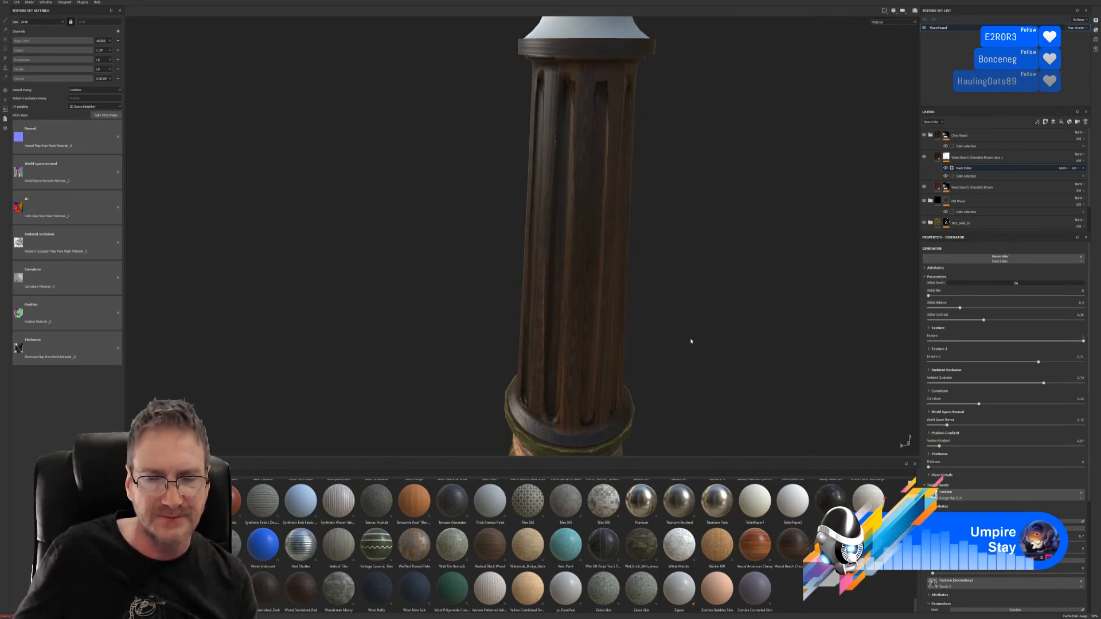
alt+right_drag(691, 341, 387, 374)
alt+drag(387, 374, 508, 365)
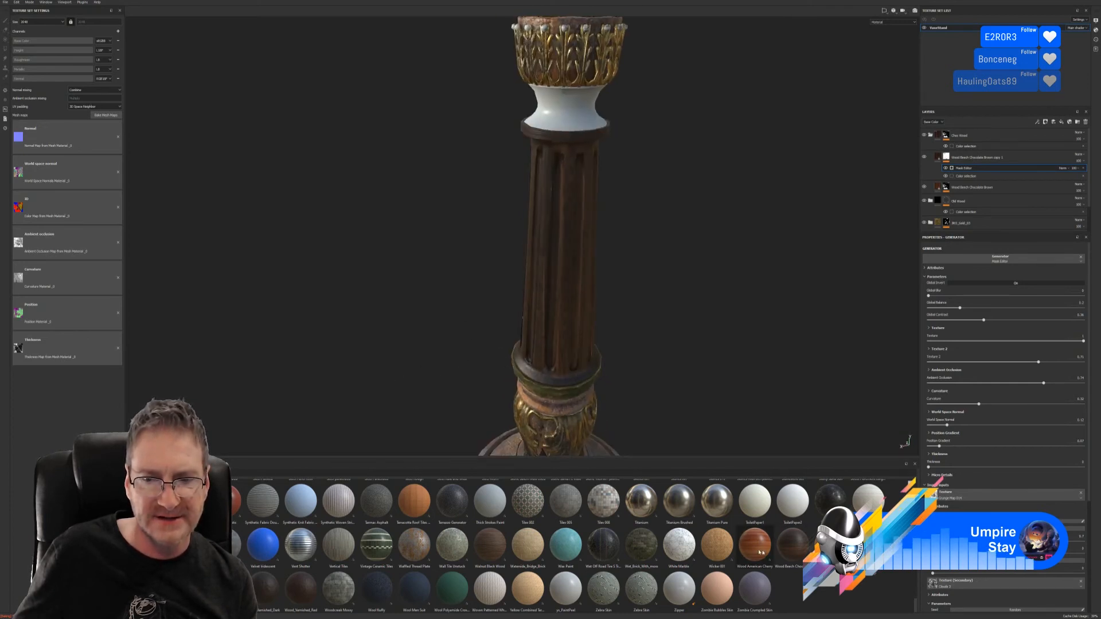
drag(753, 549, 992, 149)
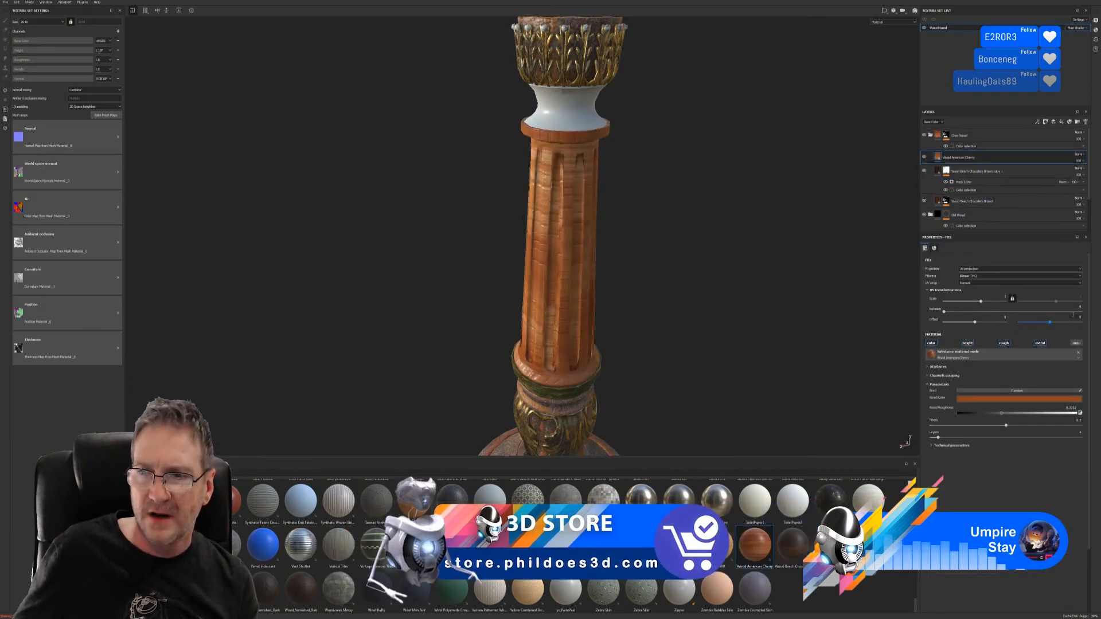
- Rotate the cherry wood fill by 90 degrees, turn off its height channel, and slightly increase its UV scale
click(1080, 307)
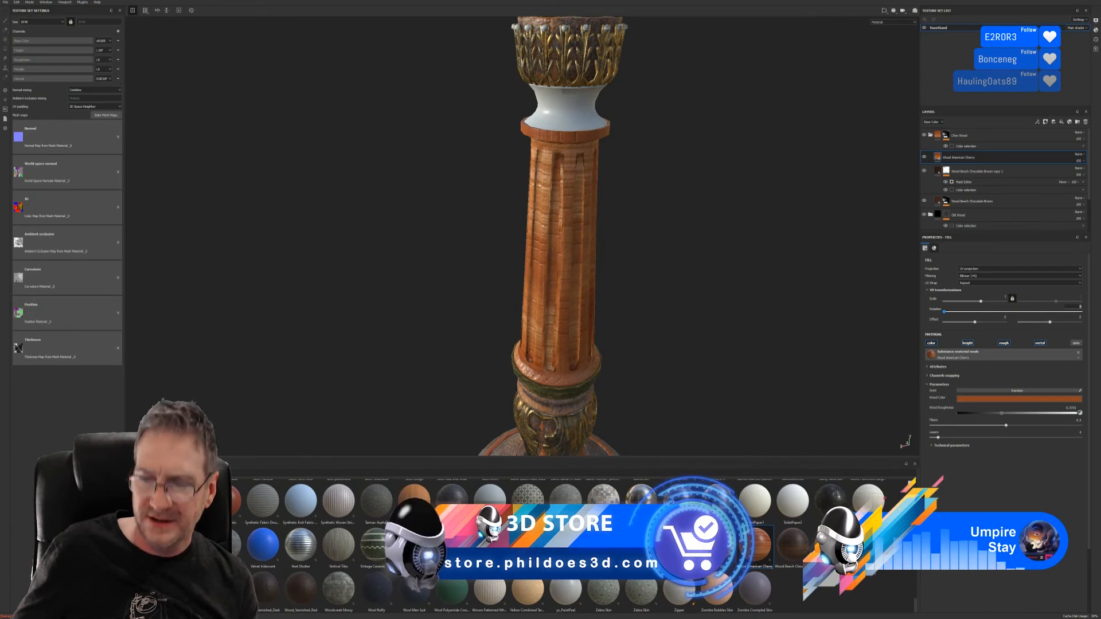
text(90)
key(Return)
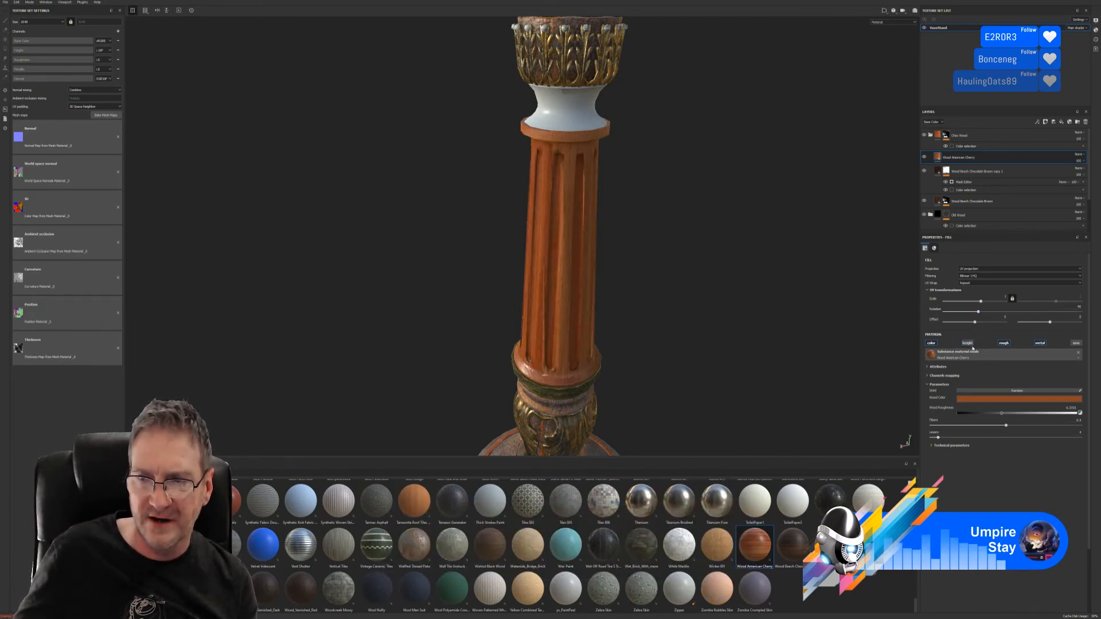
alt+drag(692, 303, 693, 259)
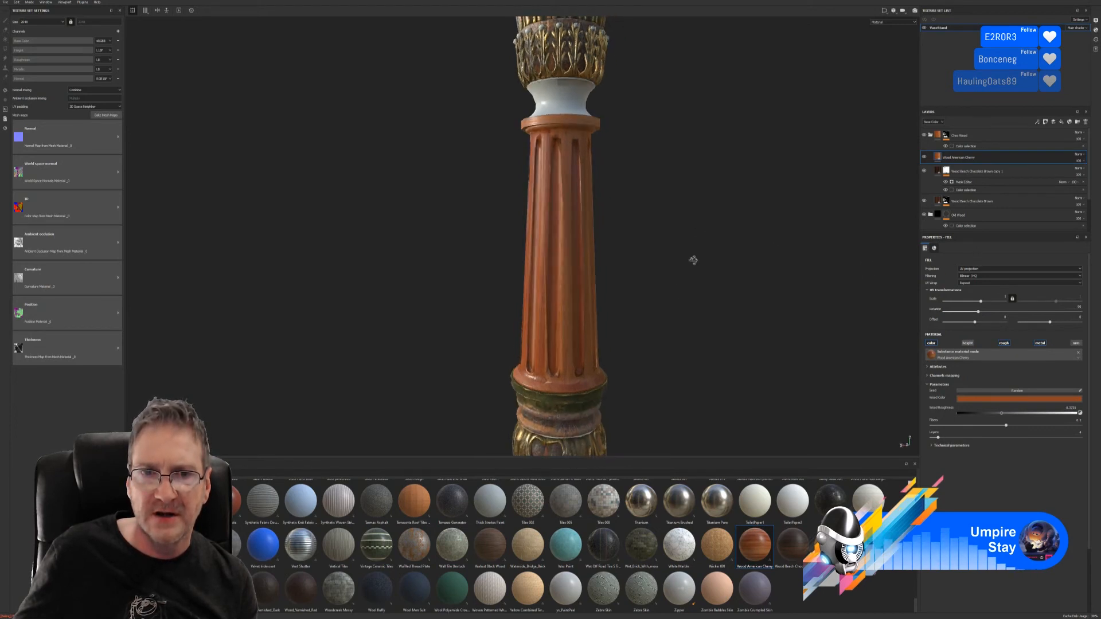
alt+right_drag(693, 260, 642, 273)
drag(984, 305, 987, 305)
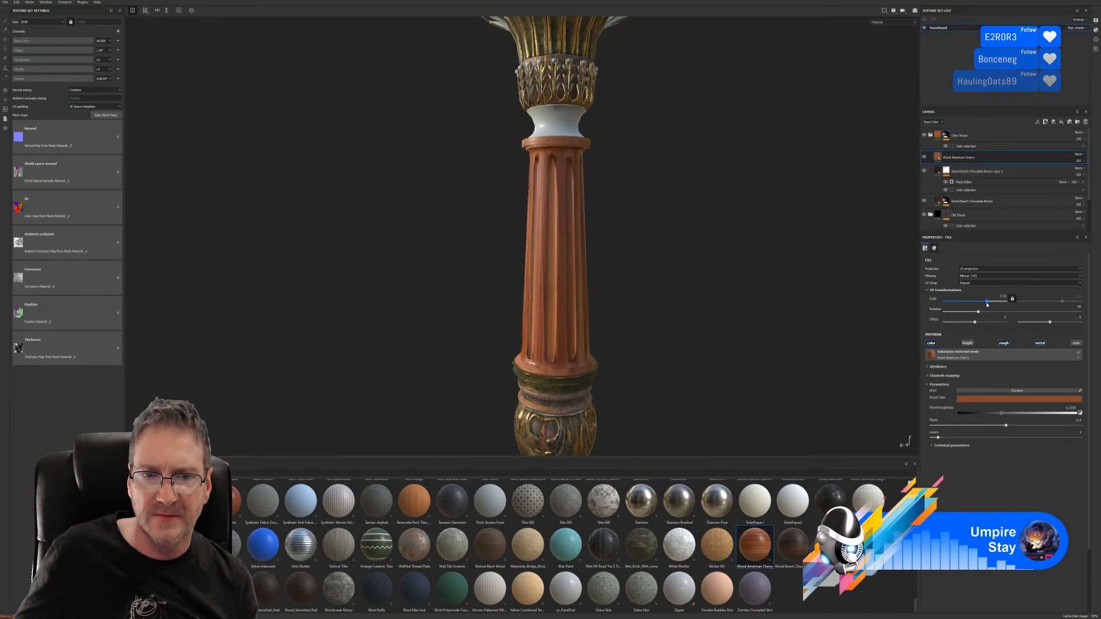
alt+drag(687, 264, 368, 283)
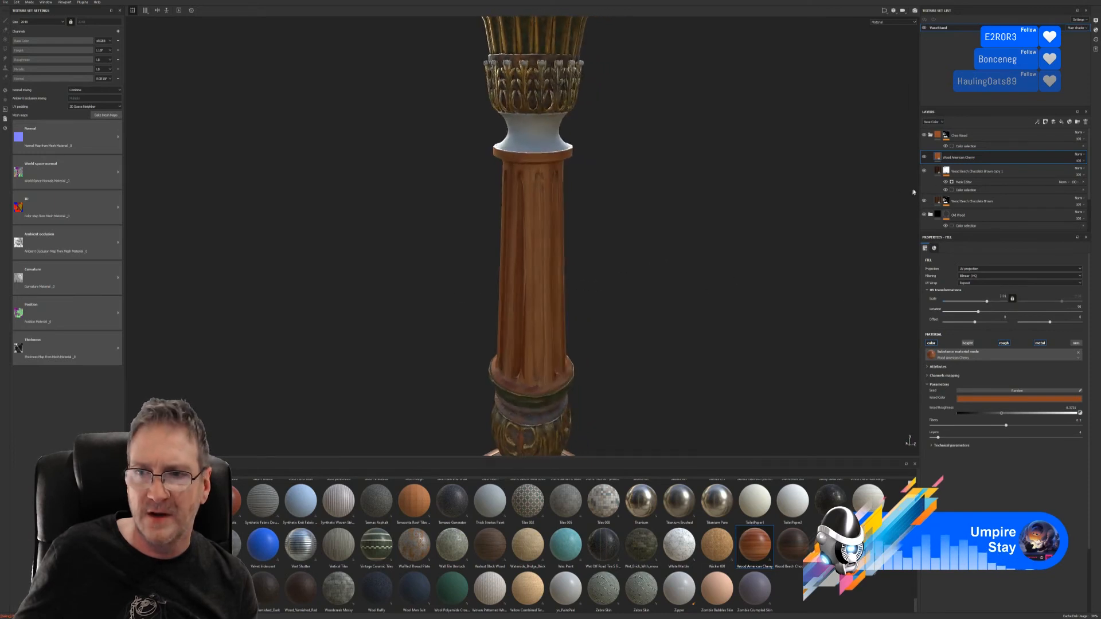
- Apply the Dirt Soft Edges smart mask to the Wood American Cherry layer
click(133, 508)
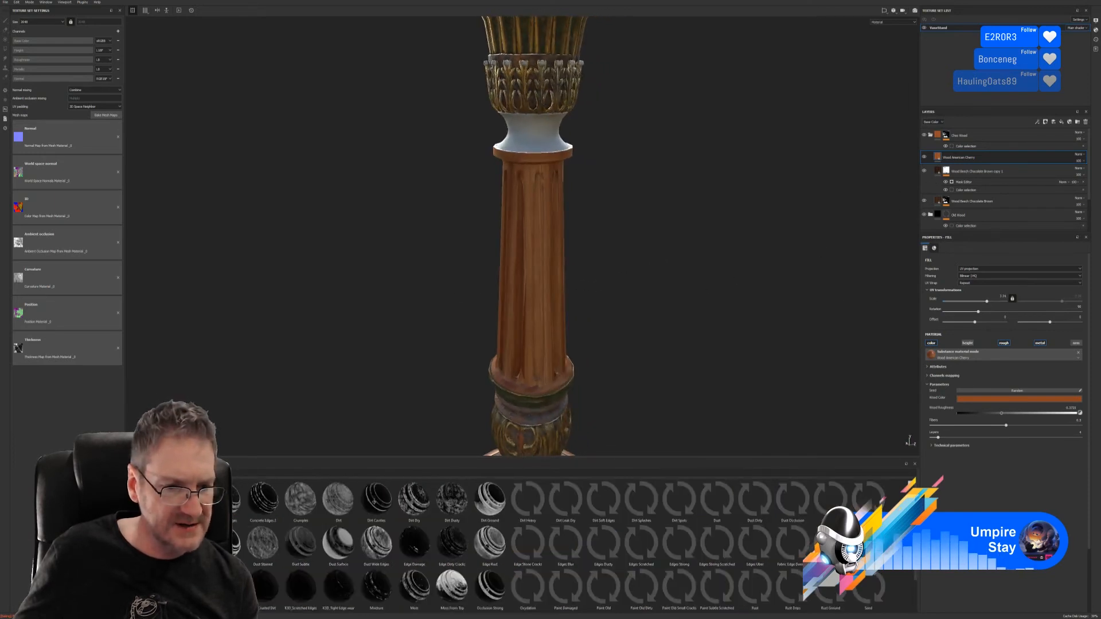
drag(602, 510, 975, 157)
alt+drag(536, 281, 575, 278)
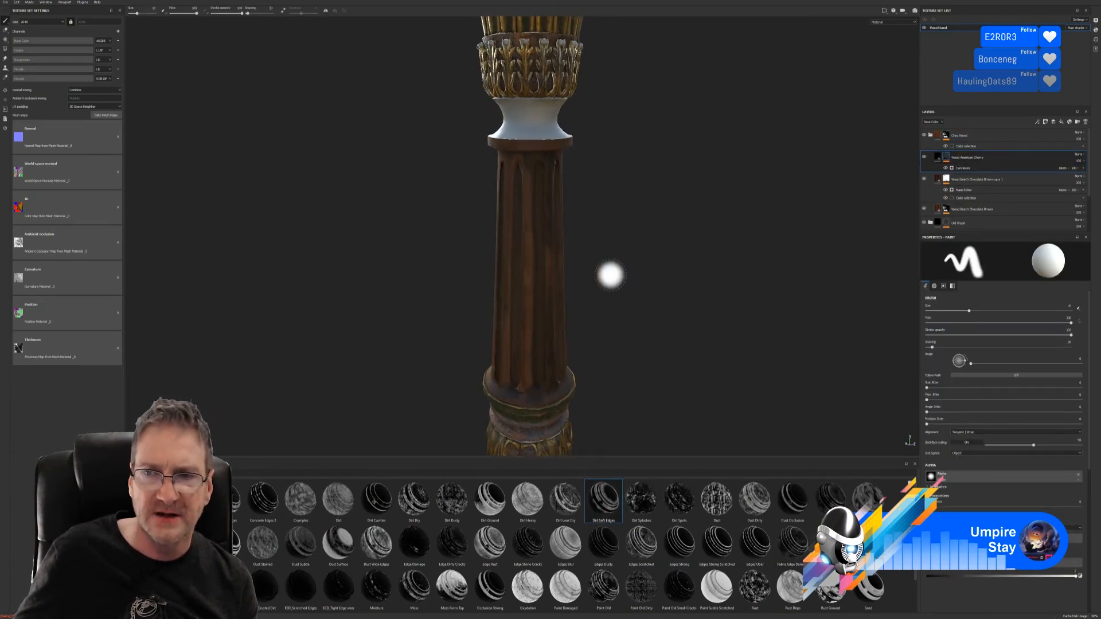
- Set the cherry layer's Curvature generator to about 0.6 Global Balance and 0.4 Global Contrast, leaving Global Invert off
click(973, 169)
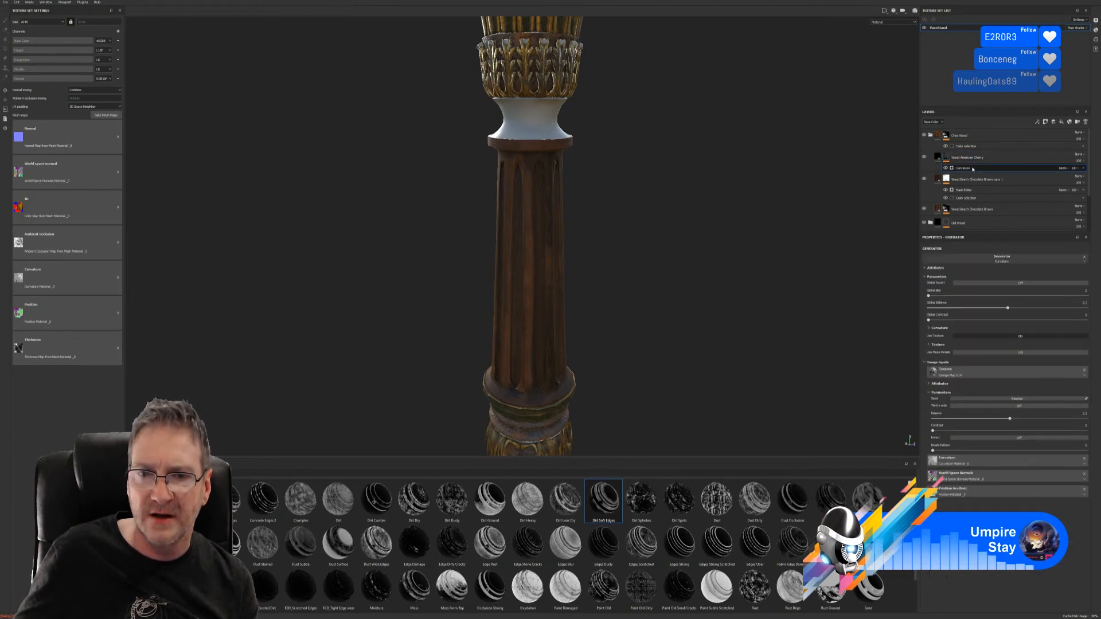
click(1015, 284)
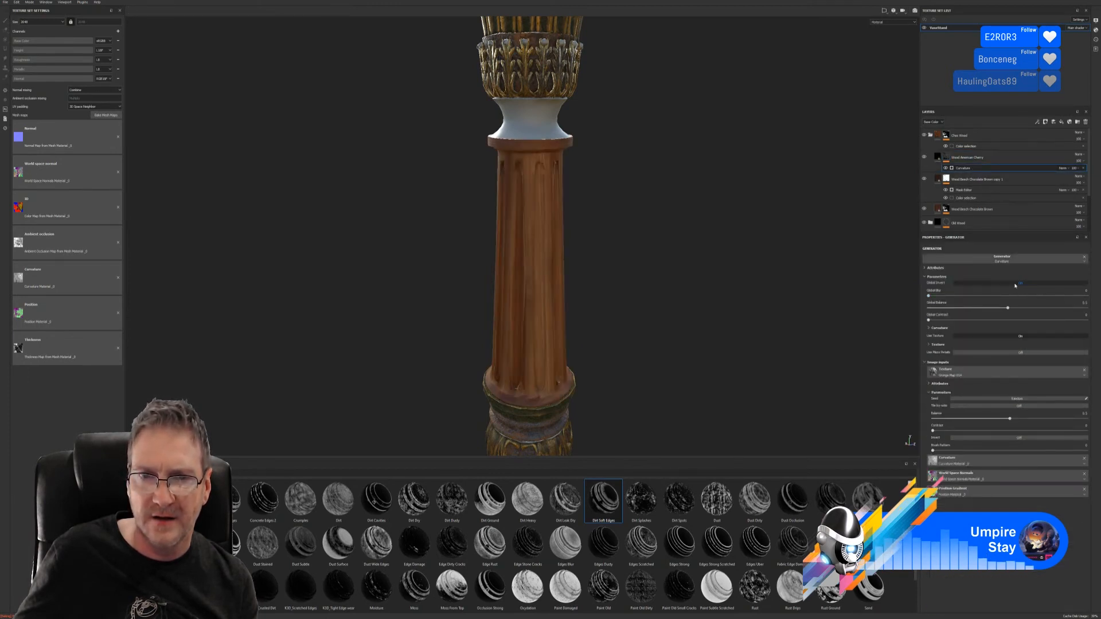
click(1015, 283)
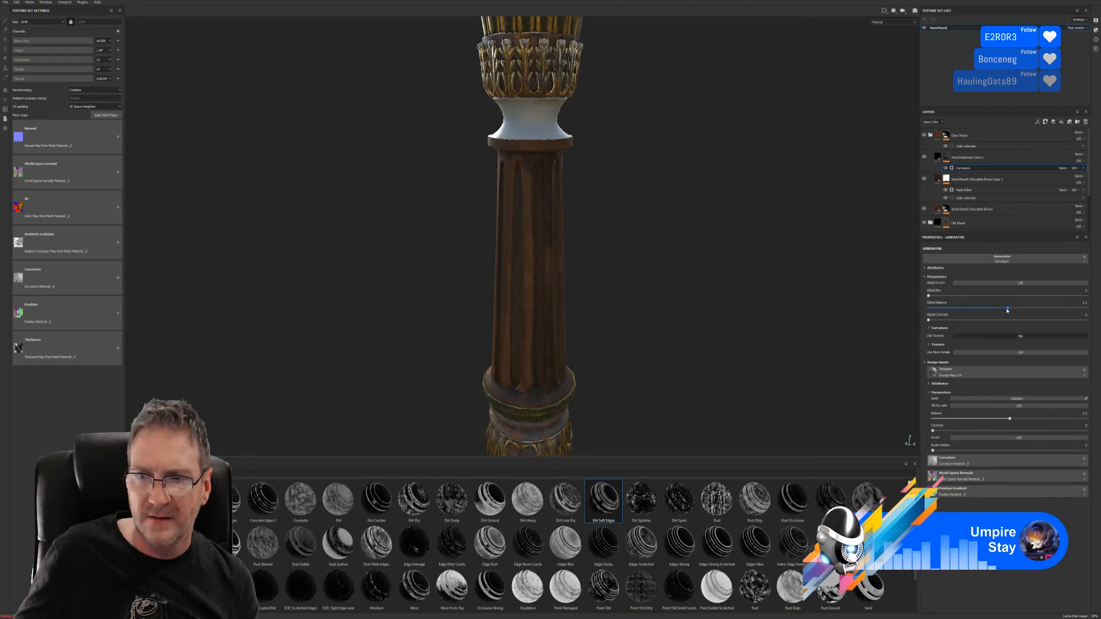
mouse_move(1007, 309)
mouse_down()
mouse_move(1072, 308)
mouse_move(1053, 307)
mouse_up()
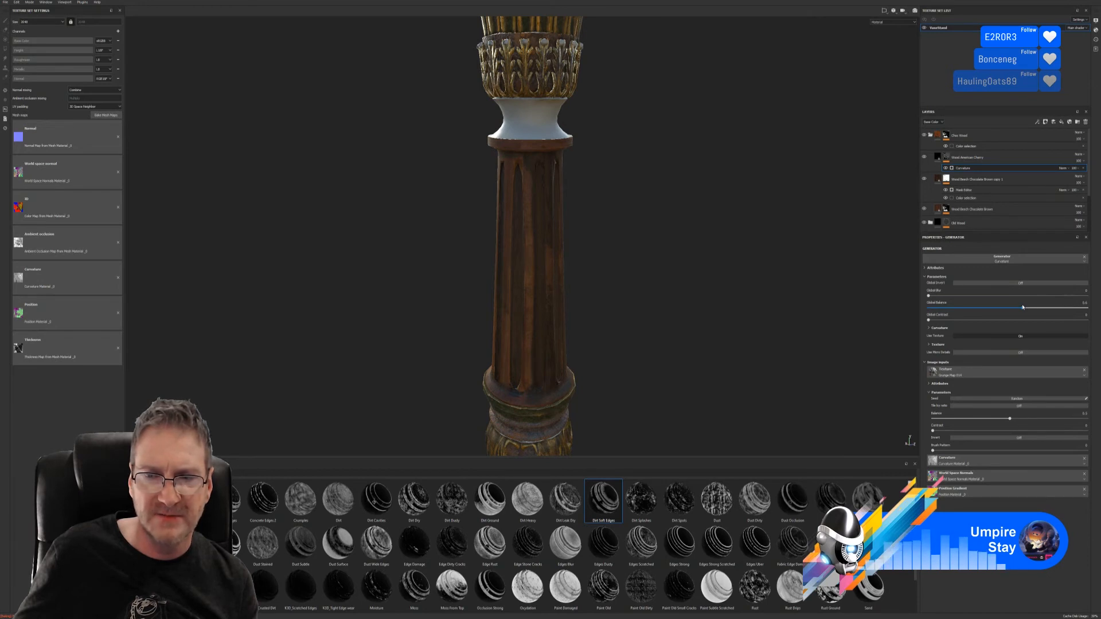
alt+drag(579, 294, 247, 281)
mouse_move(613, 293)
alt+mouse_down()
mouse_move(732, 287)
mouse_move(614, 305)
alt+mouse_up()
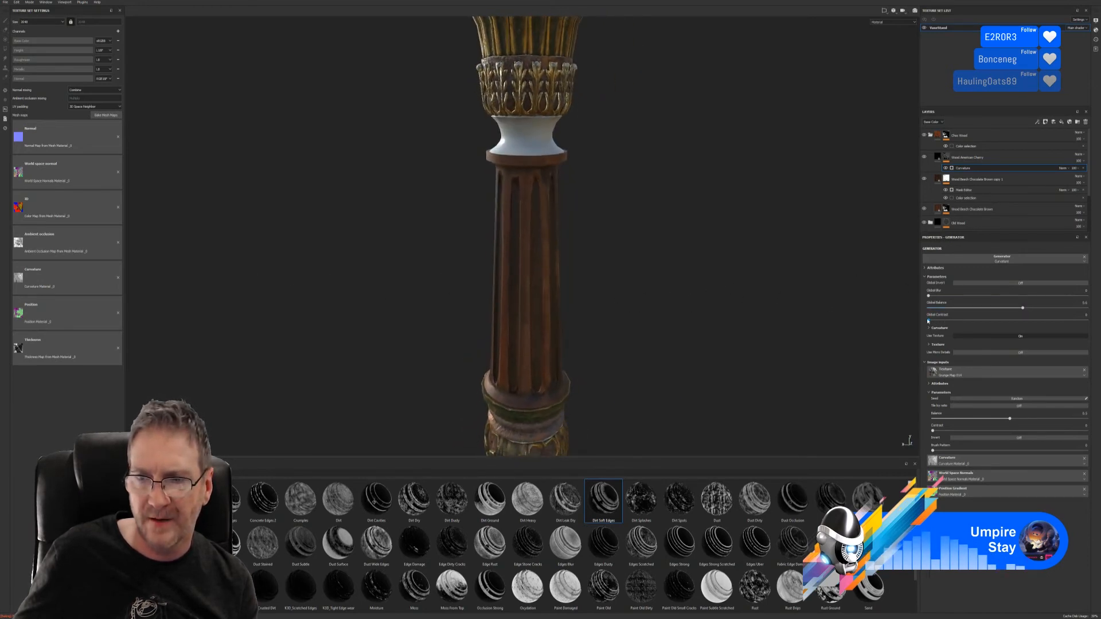
drag(927, 322, 1008, 326)
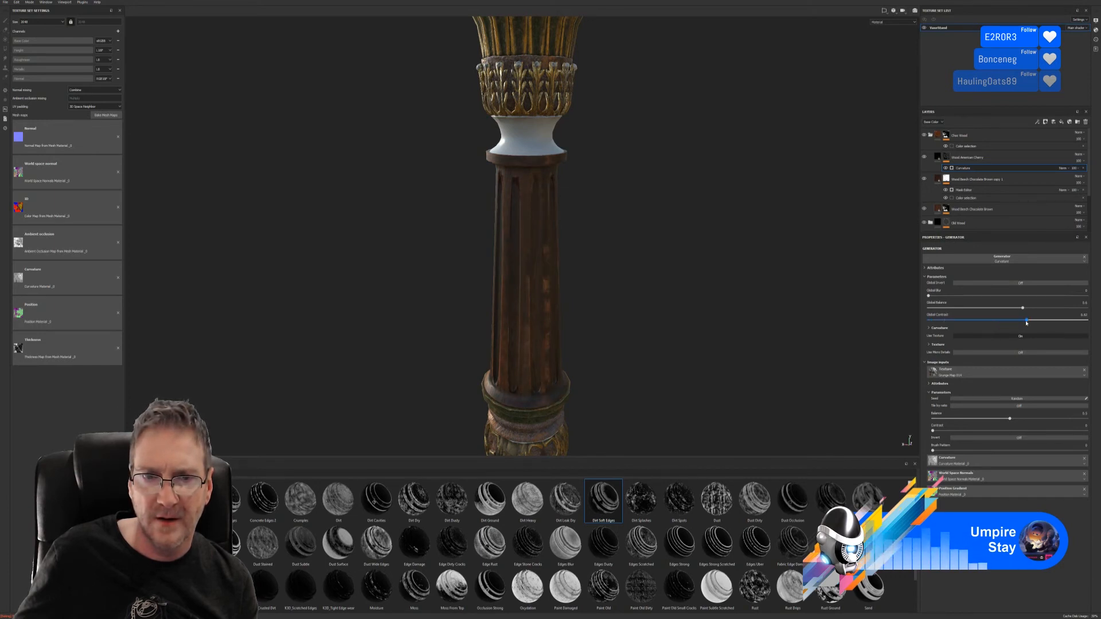
drag(1033, 321, 928, 321)
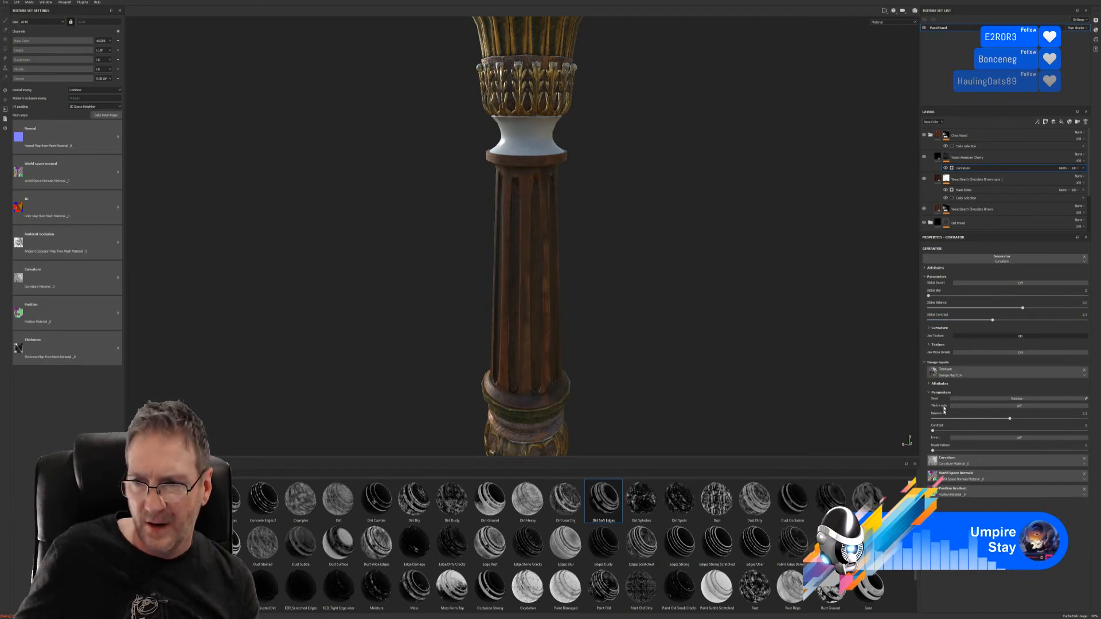
- Set the cherry mask's curvature edge levels to about Sharp 0.64, Fine 0.19, Soft 0.02, Medium 0.07, Large 0.26 and Big 0.21
click(928, 329)
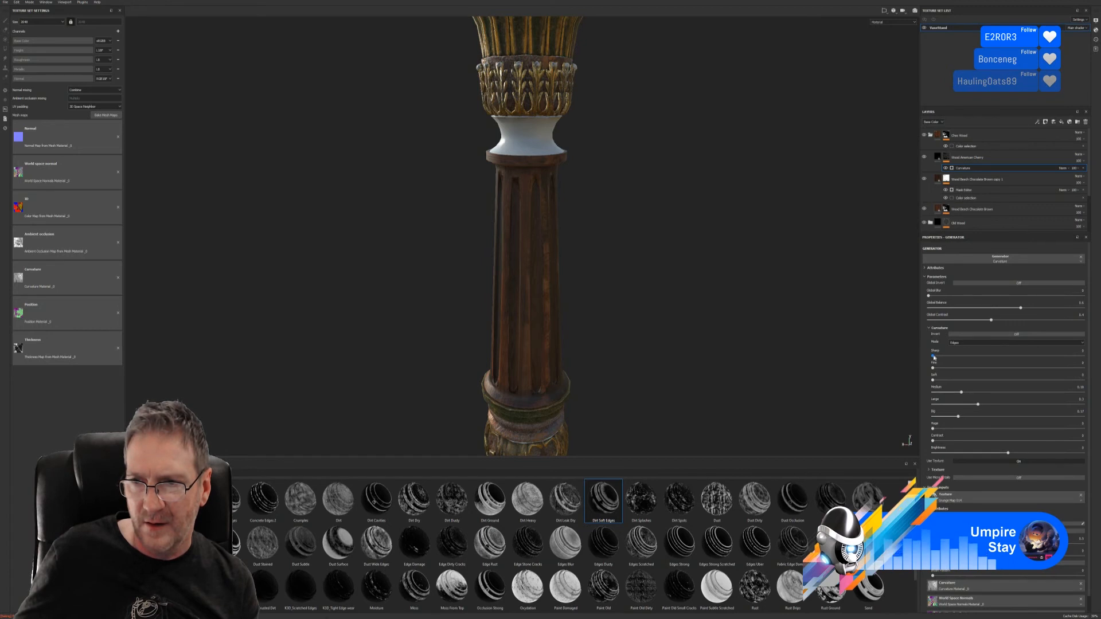
drag(935, 357, 1026, 344)
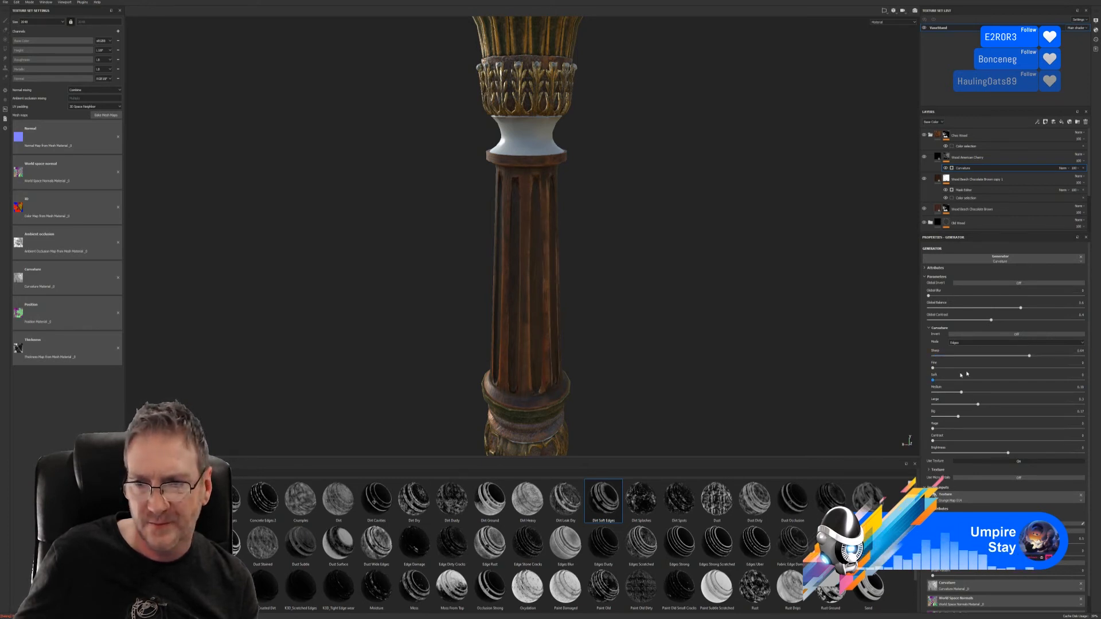
drag(932, 369, 942, 392)
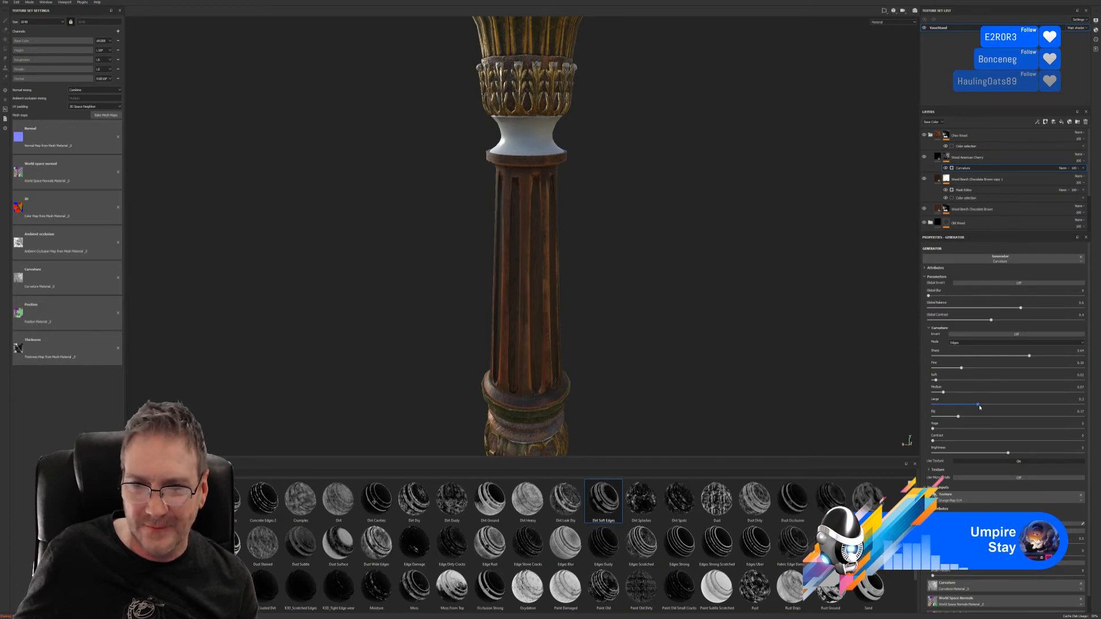
mouse_move(978, 405)
mouse_down()
mouse_move(1043, 402)
mouse_move(986, 405)
mouse_move(998, 418)
mouse_move(1029, 418)
mouse_move(981, 423)
mouse_up()
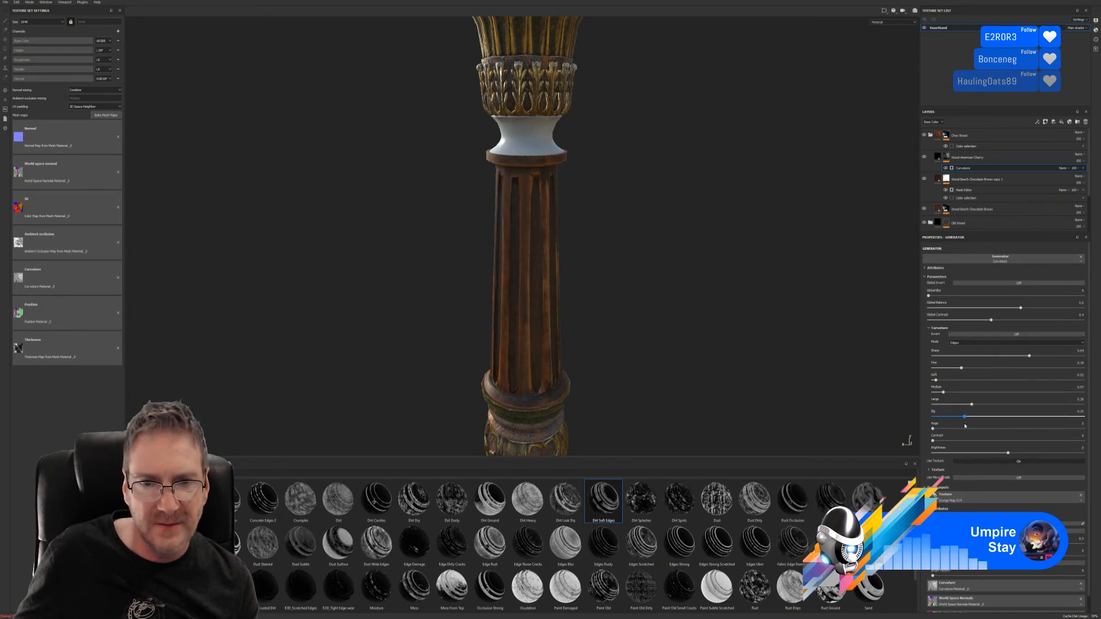
mouse_move(608, 294)
alt+mouse_down()
mouse_move(420, 295)
mouse_move(487, 273)
mouse_move(692, 300)
mouse_move(612, 306)
alt+mouse_up()
alt+right_drag(612, 307, 623, 278)
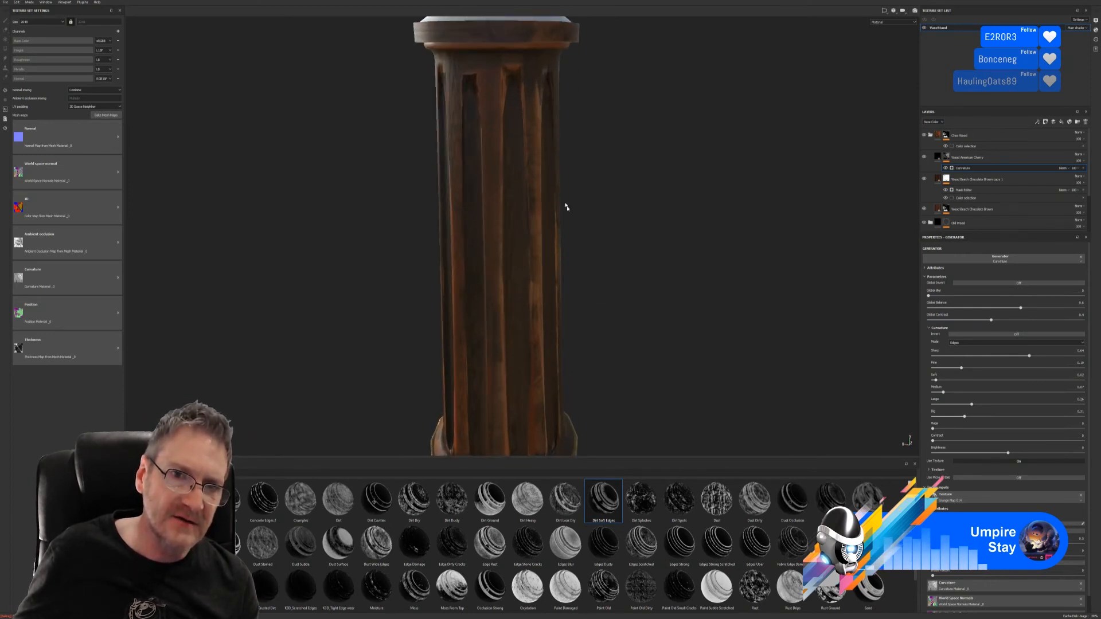
alt+drag(566, 207, 514, 159)
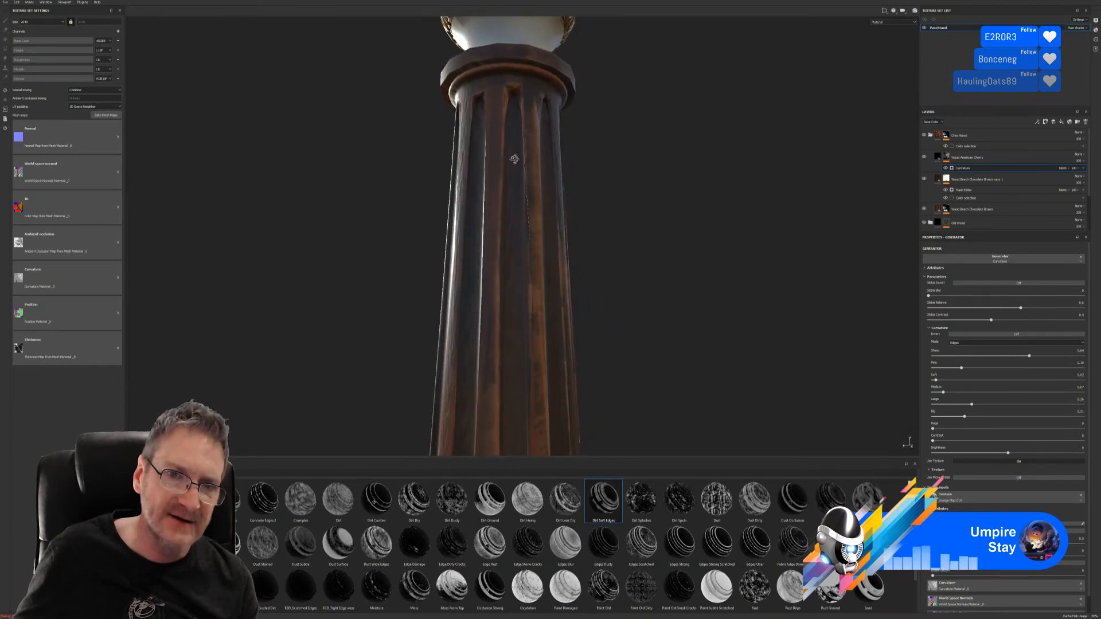
alt+drag(559, 298, 674, 242)
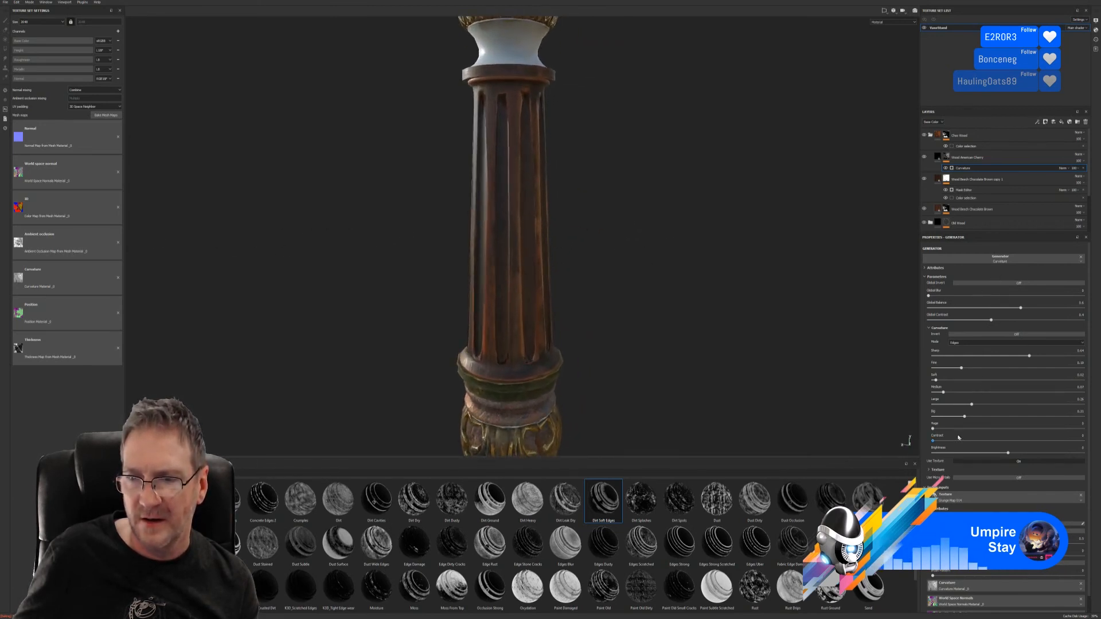
mouse_move(940, 430)
mouse_down()
mouse_move(1004, 428)
mouse_move(931, 427)
mouse_up()
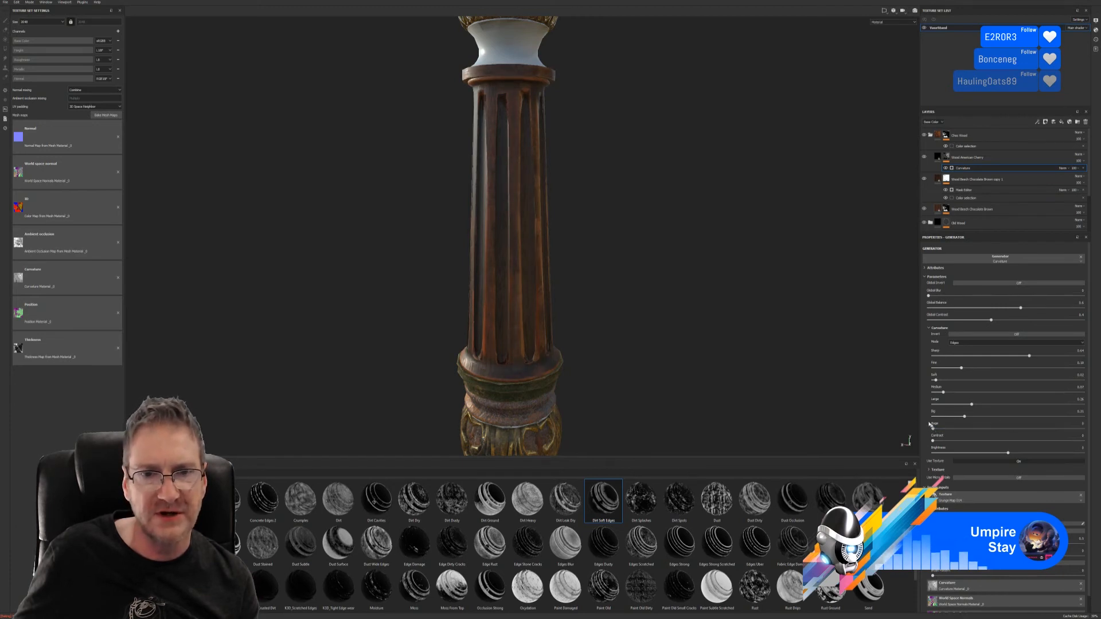
- Inspect the worn wood on the fluted shaft against the gilded capital and base, both near and far
alt+drag(572, 263, 484, 277)
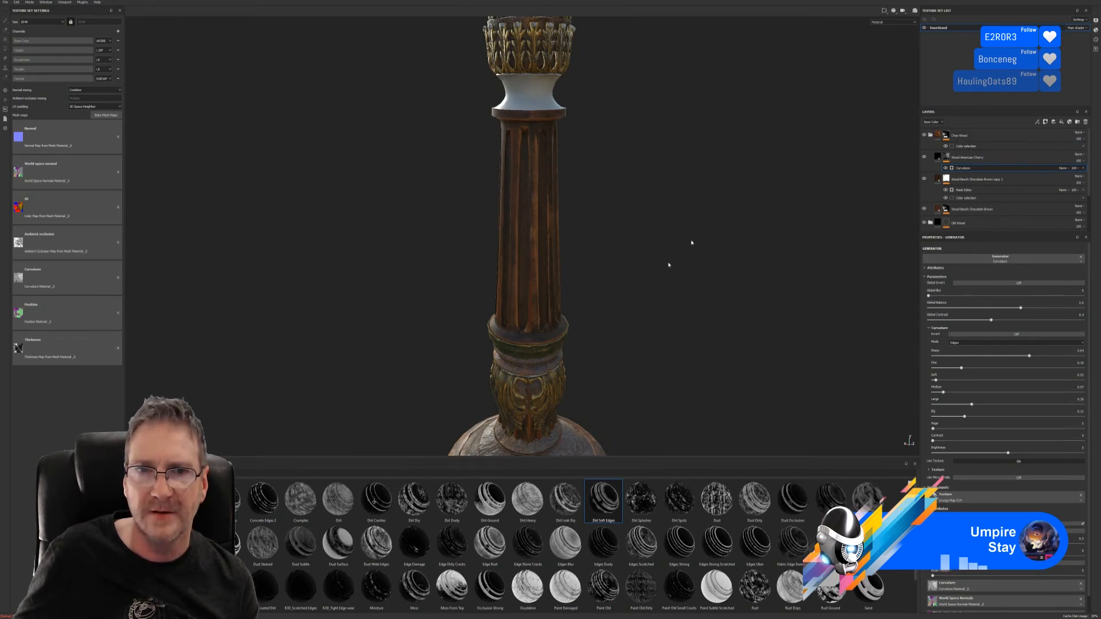
alt+drag(594, 286, 572, 291)
alt+right_drag(572, 291, 533, 287)
alt+middle_drag(523, 263, 511, 373)
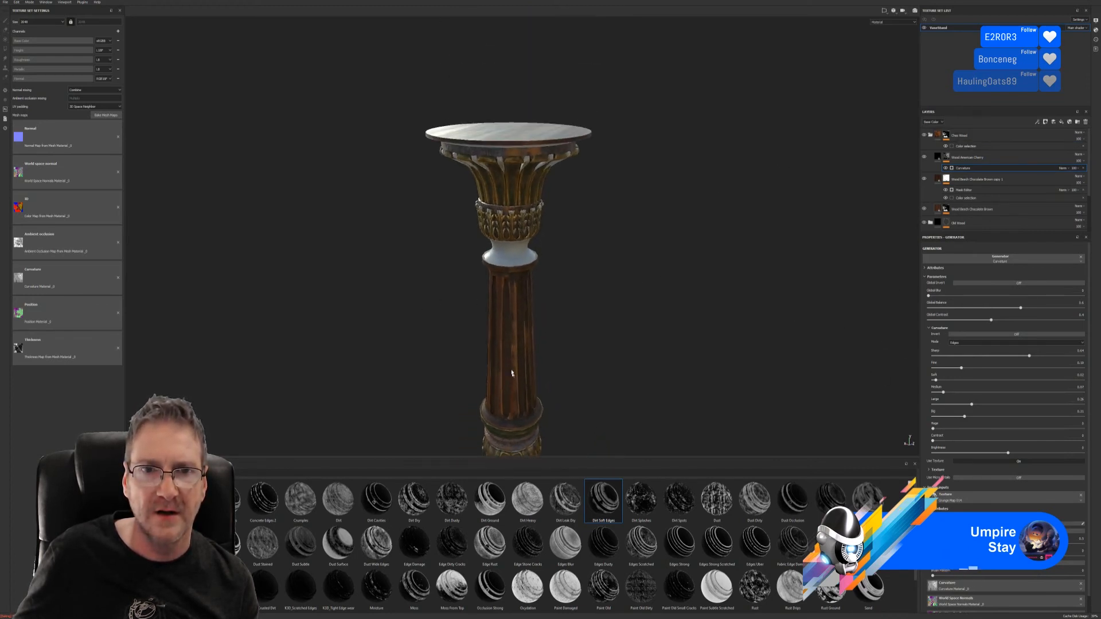
alt+drag(511, 373, 544, 281)
alt+middle_drag(544, 281, 555, 188)
alt+right_drag(582, 285, 425, 338)
alt+right_drag(535, 331, 529, 346)
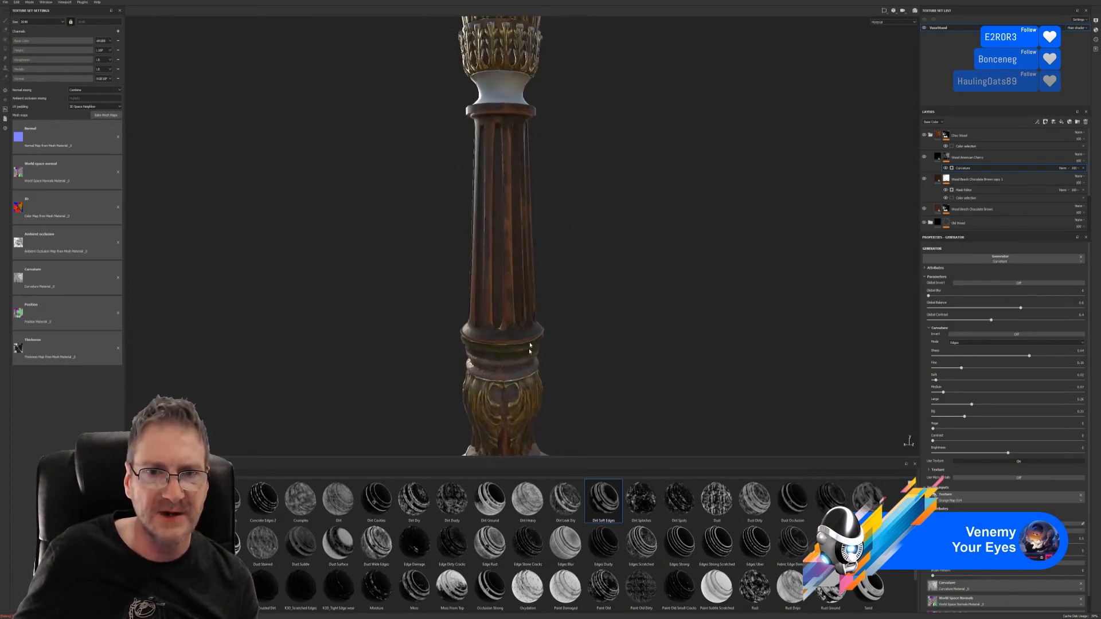
alt+right_drag(631, 257, 364, 274)
alt+middle_drag(482, 203, 508, 247)
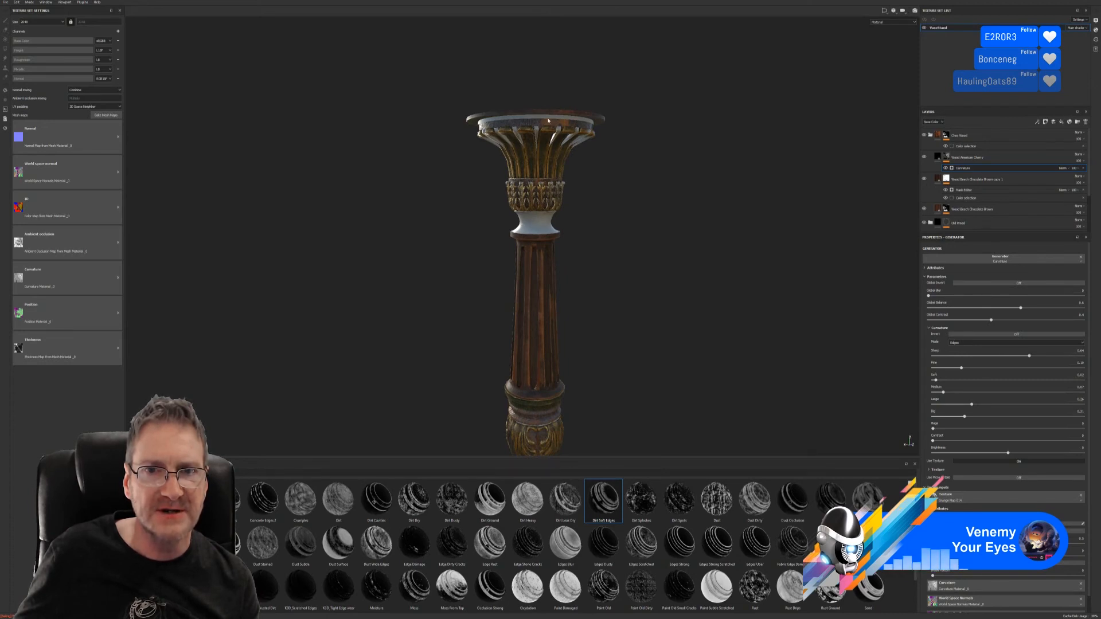
alt+middle_drag(587, 359, 575, 336)
alt+right_drag(599, 247, 637, 227)
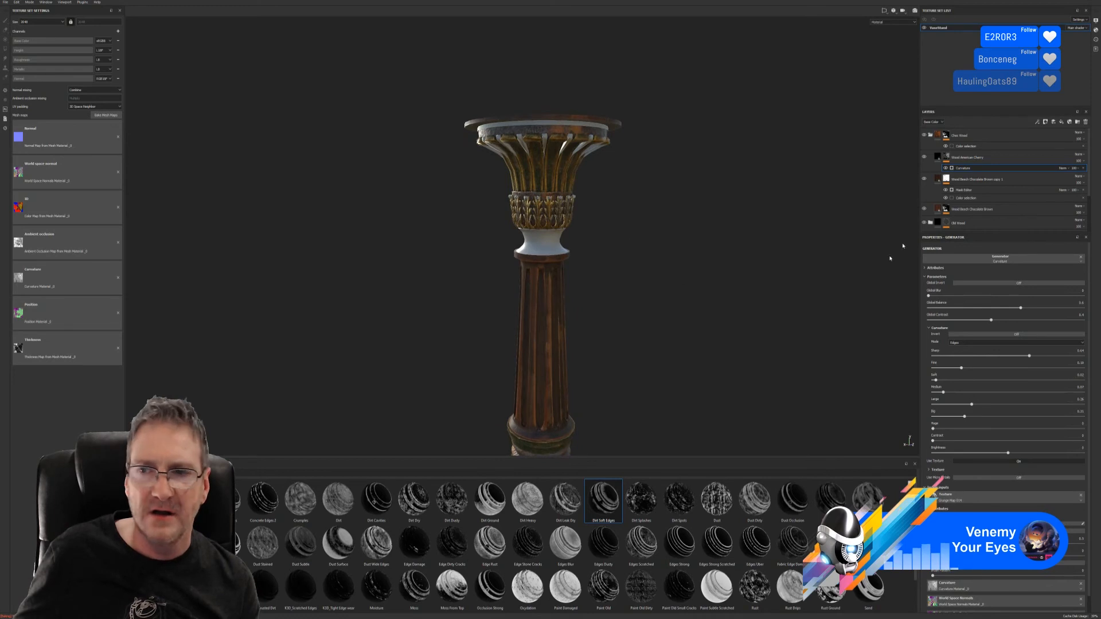
- Collapse the folder holding the shaft's wood layers and show the materials in the asset library
click(930, 136)
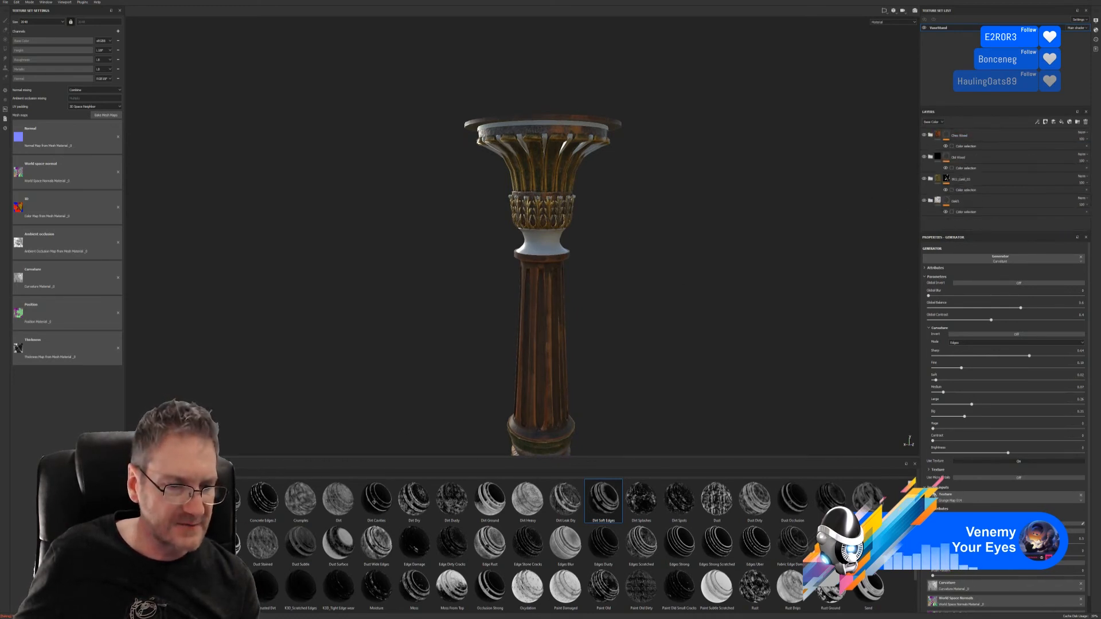
click(140, 564)
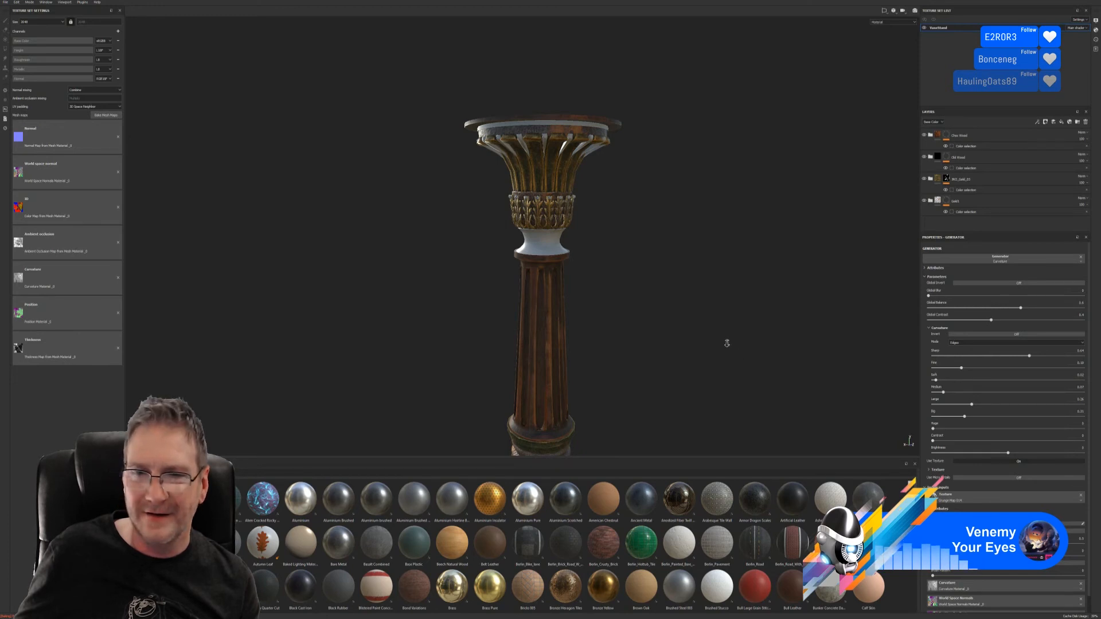
- Frame the whole column and examine it from several angles, ending near the untextured neck below the capital
key(f)
alt+right_drag(582, 287, 563, 289)
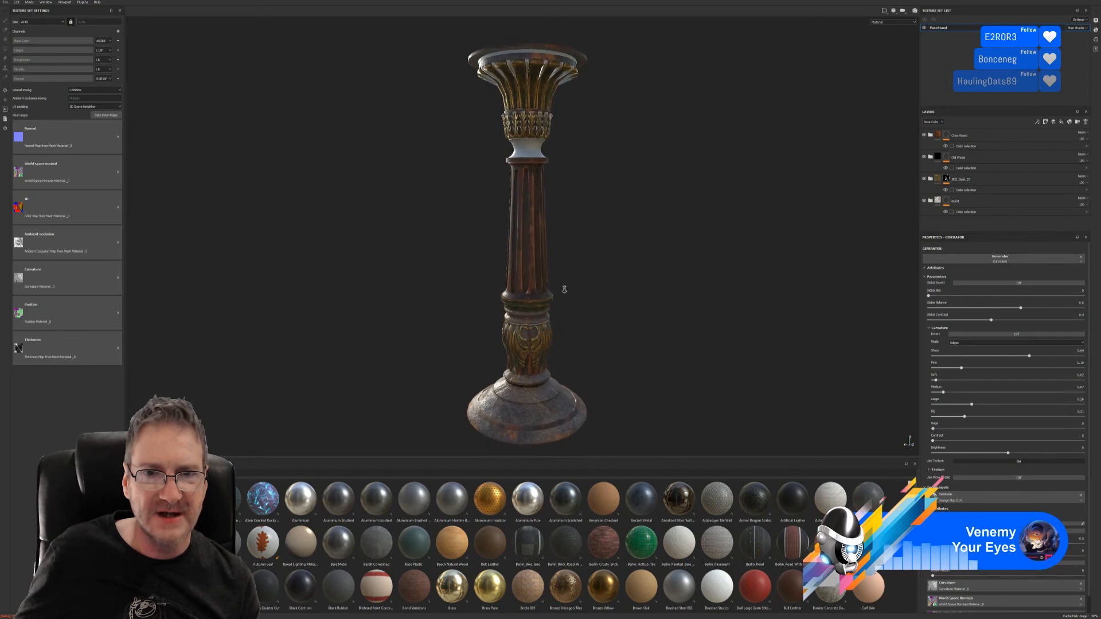
alt+middle_drag(566, 254, 571, 279)
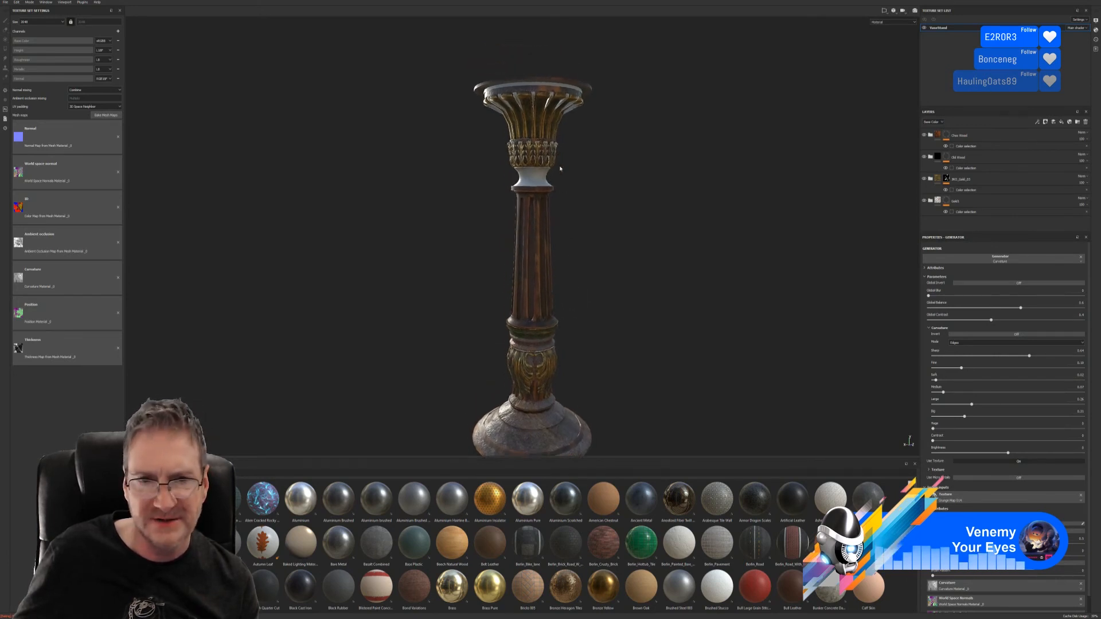
alt+drag(572, 155, 544, 252)
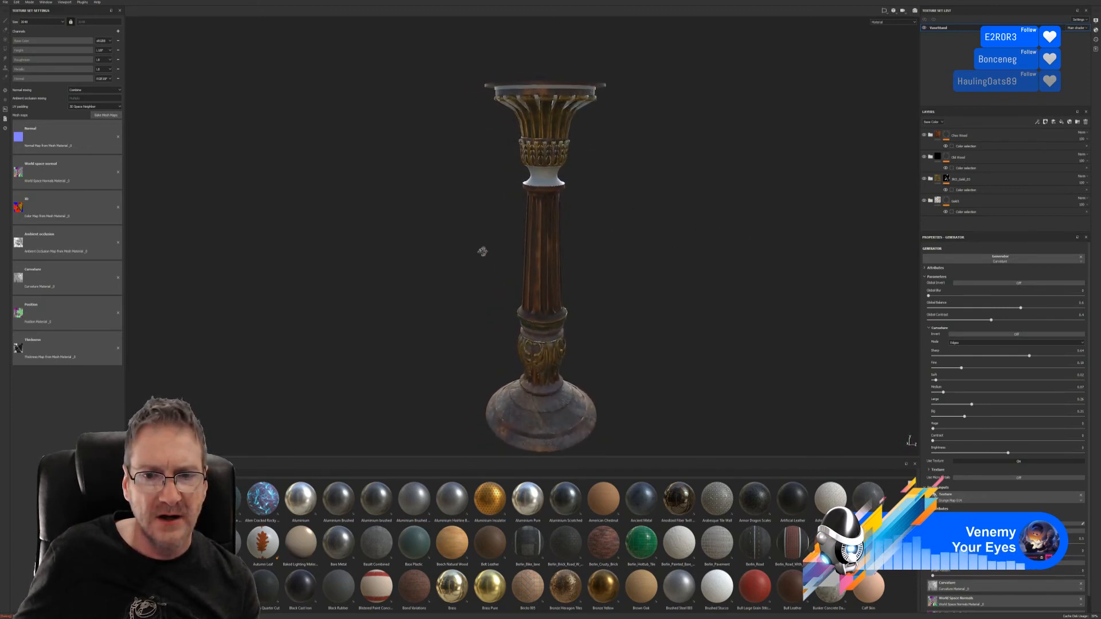
alt+drag(523, 296, 565, 221)
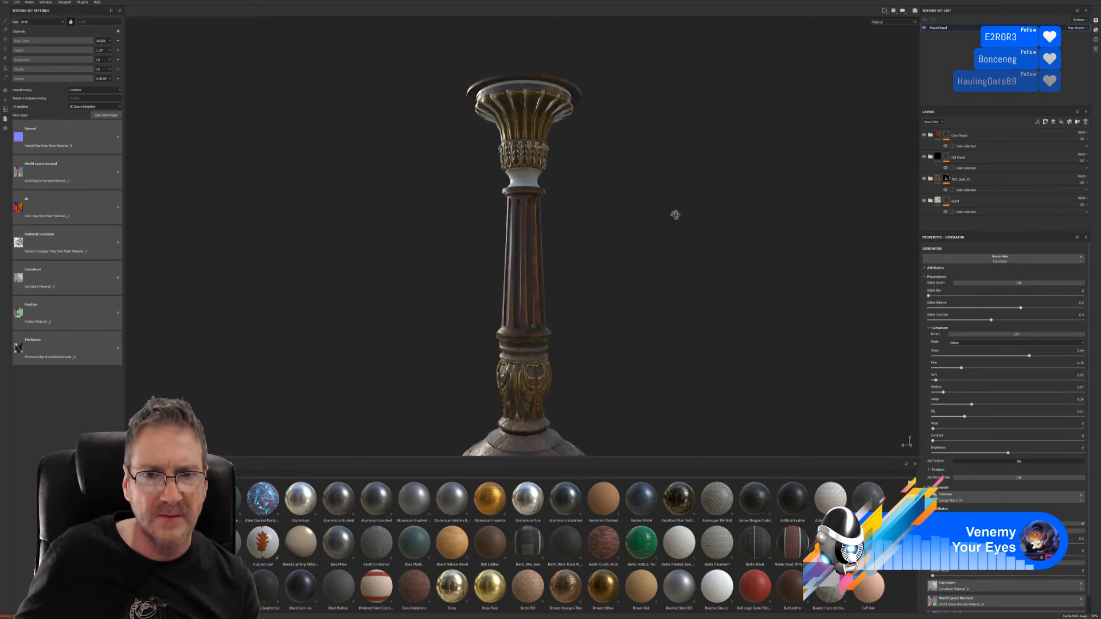
alt+drag(675, 214, 477, 212)
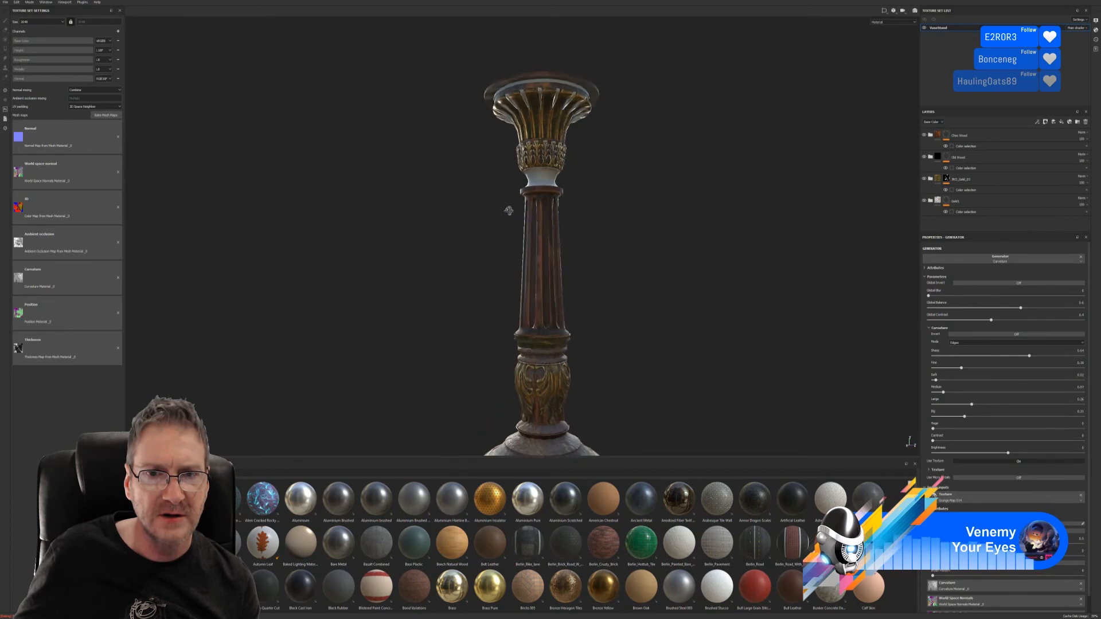
mouse_move(552, 228)
alt+mouse_down()
mouse_move(544, 238)
mouse_move(552, 194)
mouse_move(587, 194)
mouse_move(585, 223)
mouse_move(554, 230)
alt+mouse_up()
mouse_move(546, 183)
alt+right_down()
mouse_move(814, 176)
mouse_move(596, 194)
alt+right_up()
alt+middle_drag(597, 194, 601, 214)
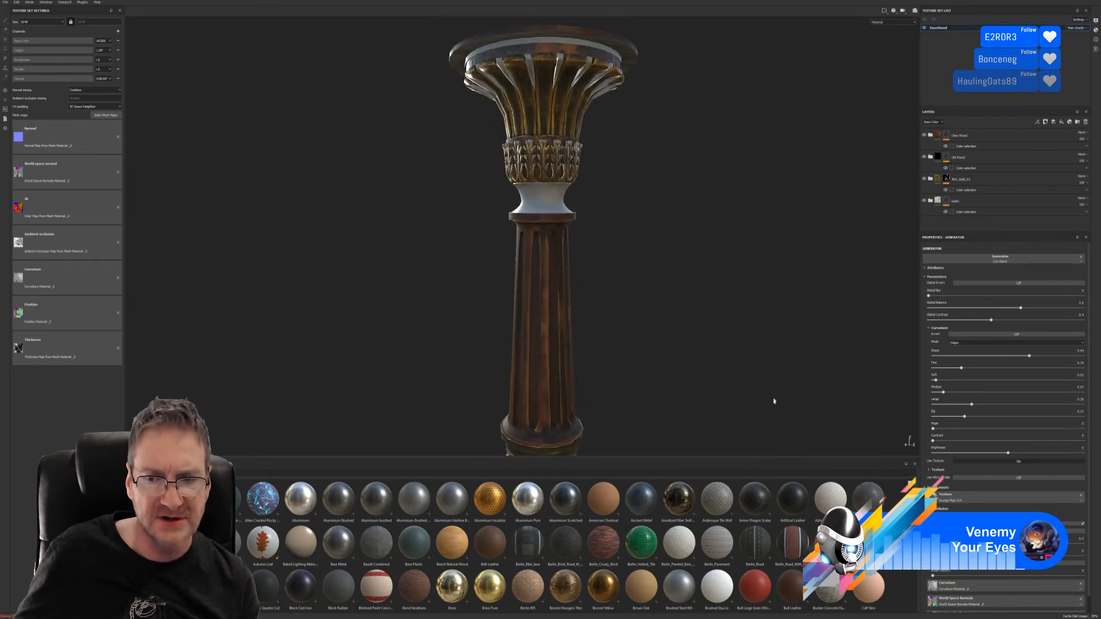
- Add the Wood American Cherry material as a new fill layer above all the folders
drag(917, 487, 920, 615)
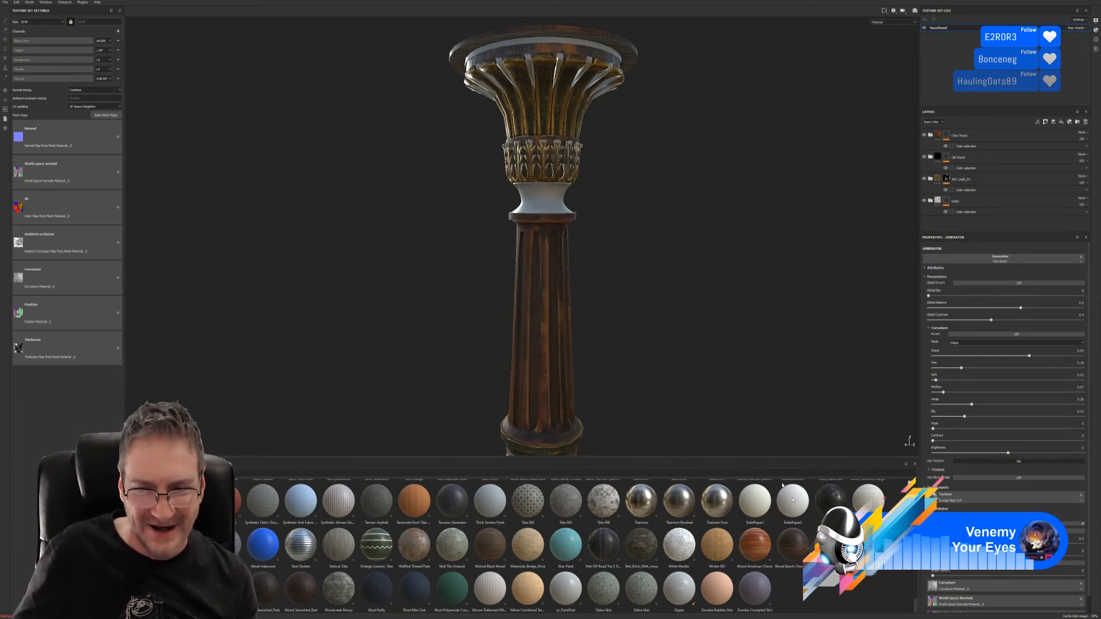
drag(753, 562, 553, 214)
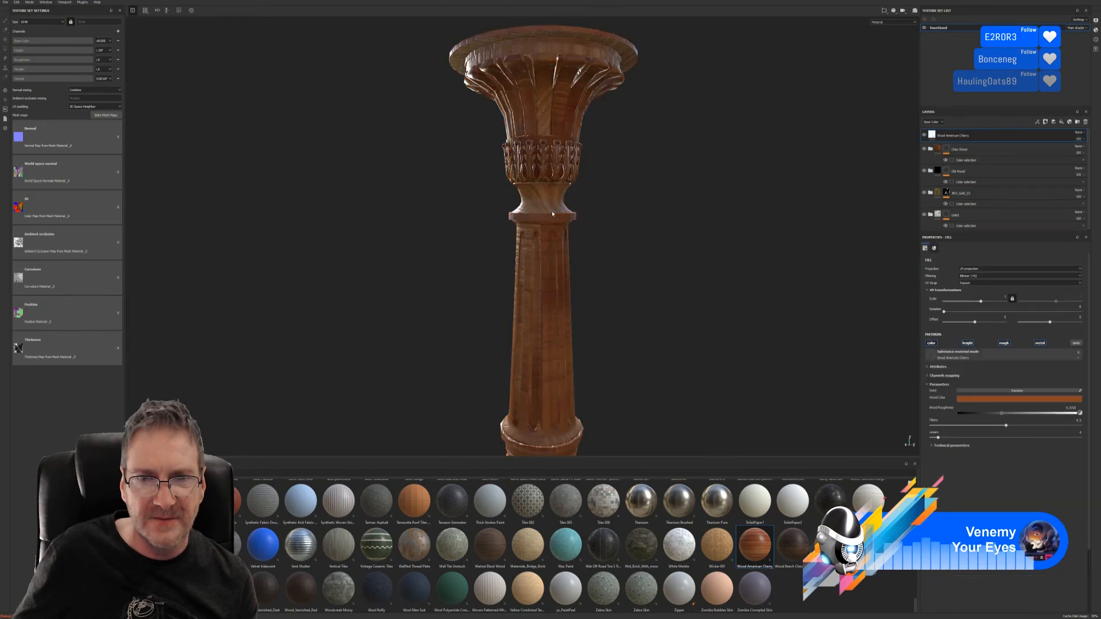
double_click(968, 136)
- Mask the new cherry layer with a color selection using the ID color of the white neck below the capital
right_click(974, 139)
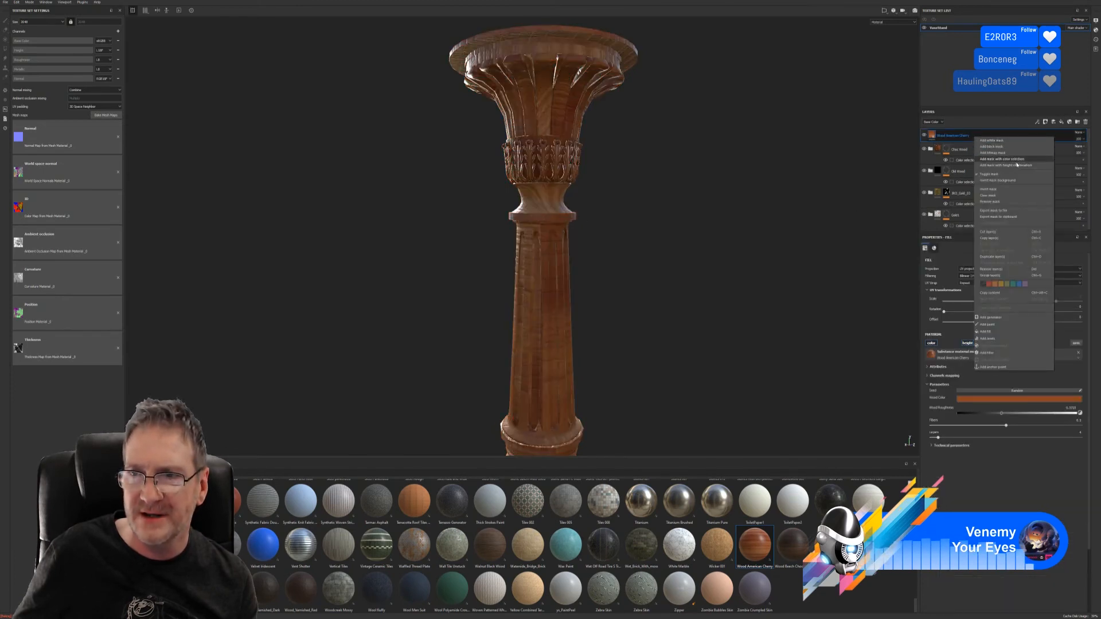
click(1035, 195)
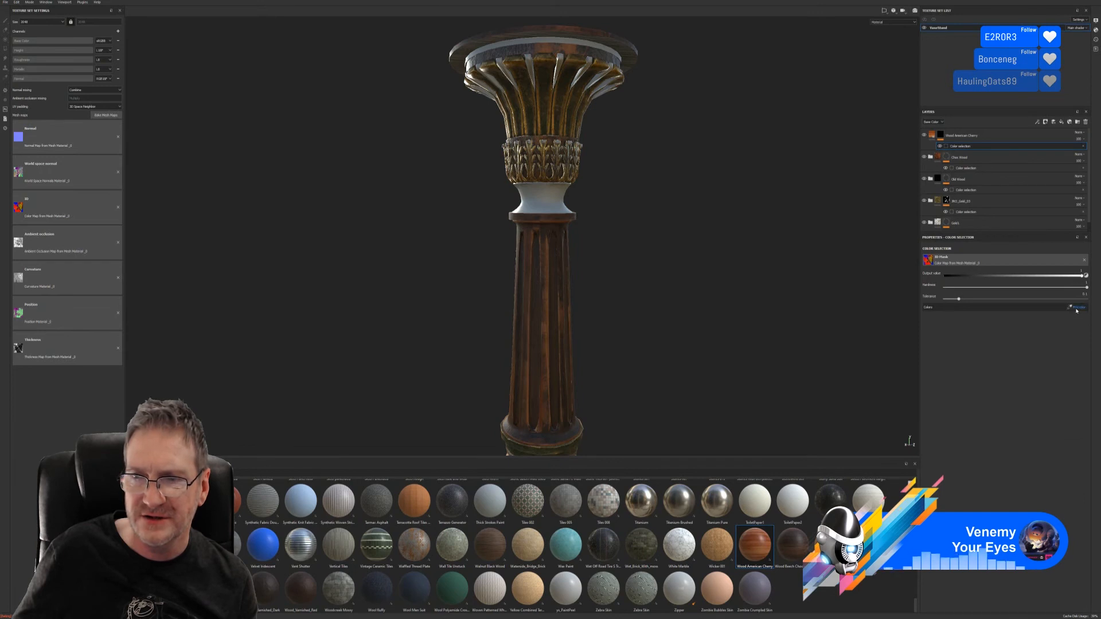
click(1076, 308)
click(543, 194)
scroll(627, 229, up, 5)
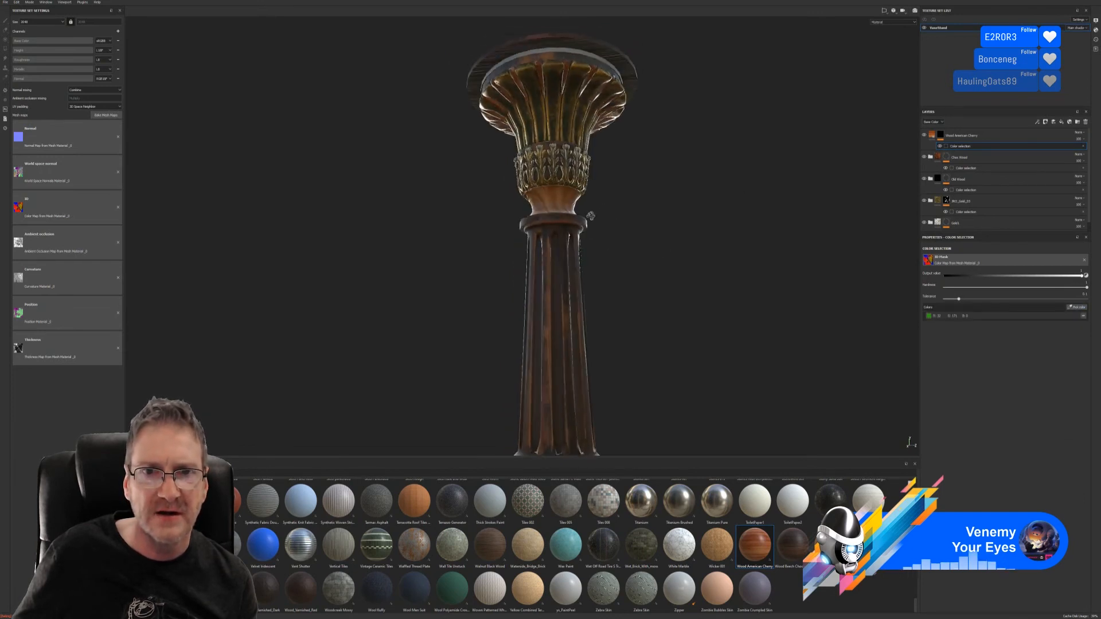
alt+drag(627, 229, 695, 258)
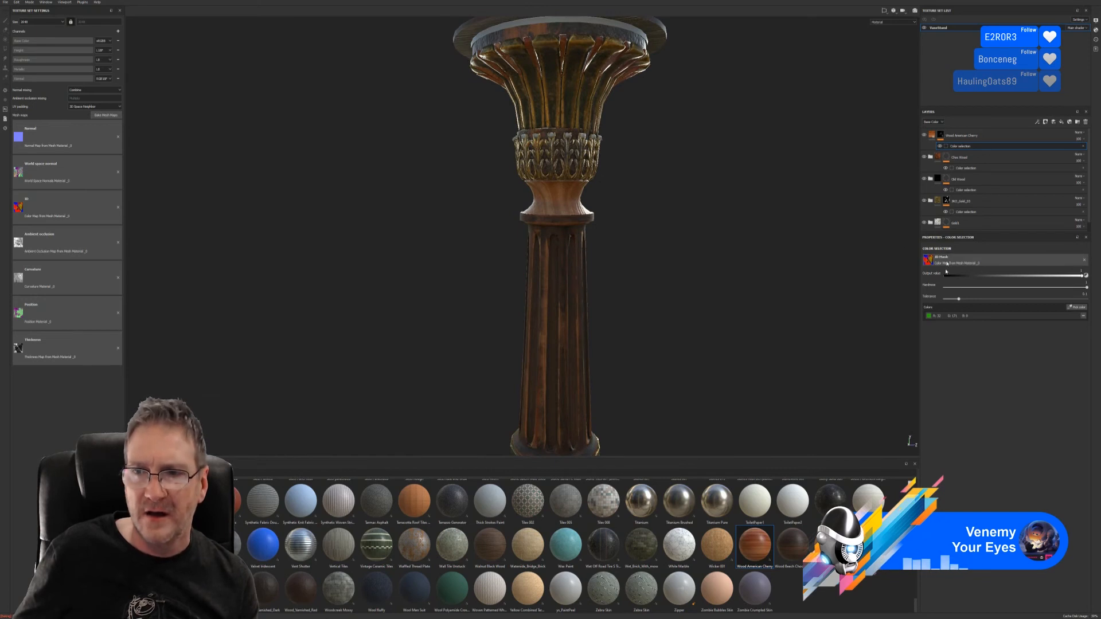
- Show the new cherry fill's technical parameters and examine the neck's wood from different sides
click(932, 135)
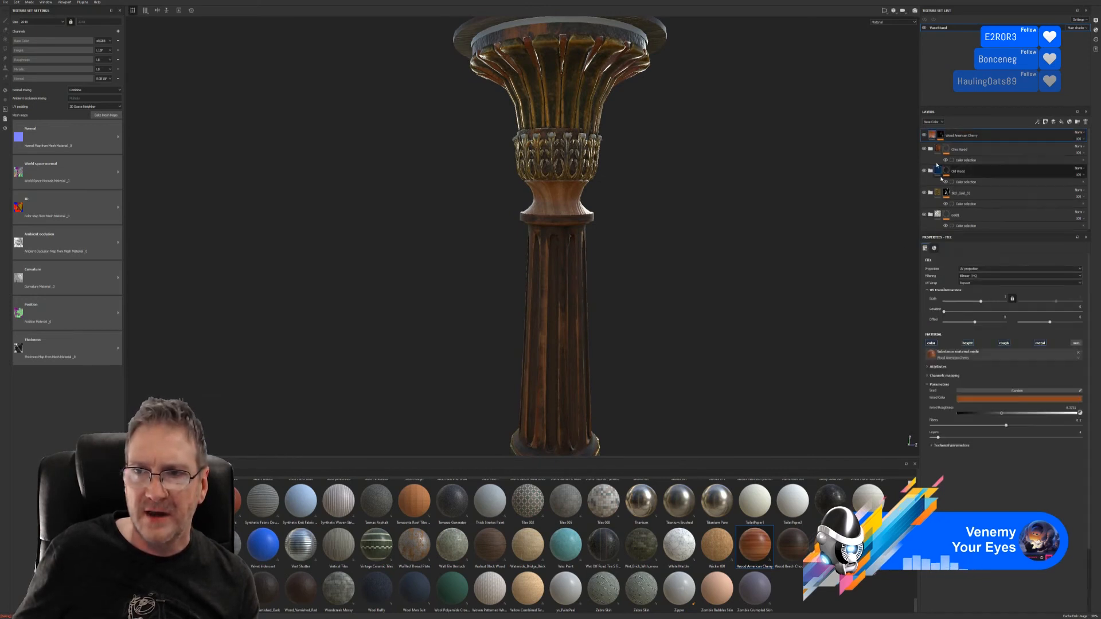
click(933, 445)
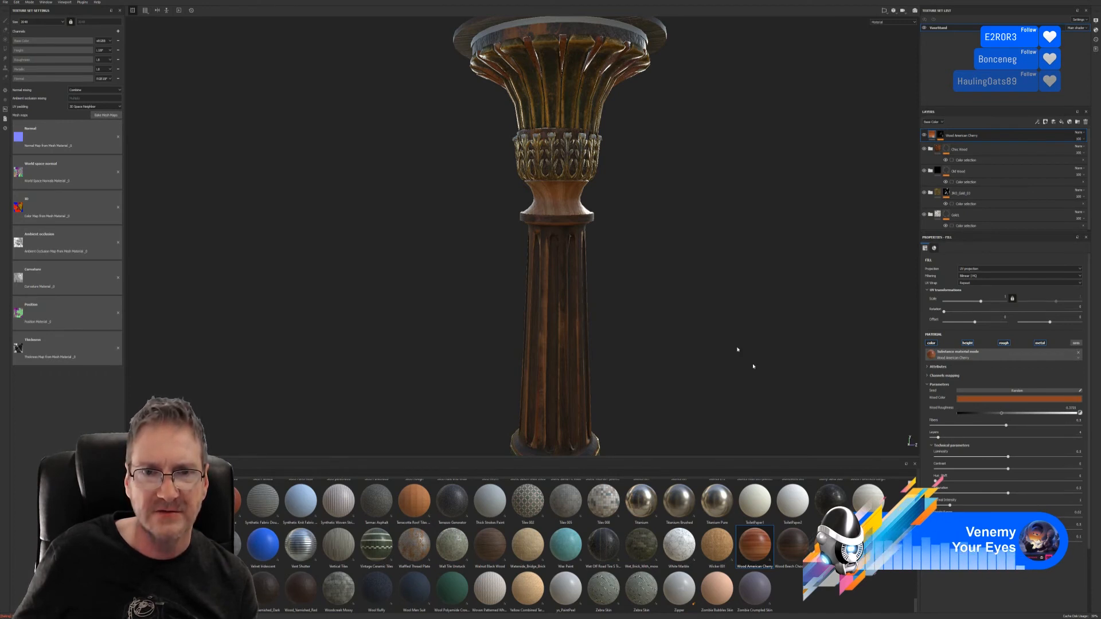
alt+drag(695, 283, 434, 298)
alt+drag(573, 250, 747, 258)
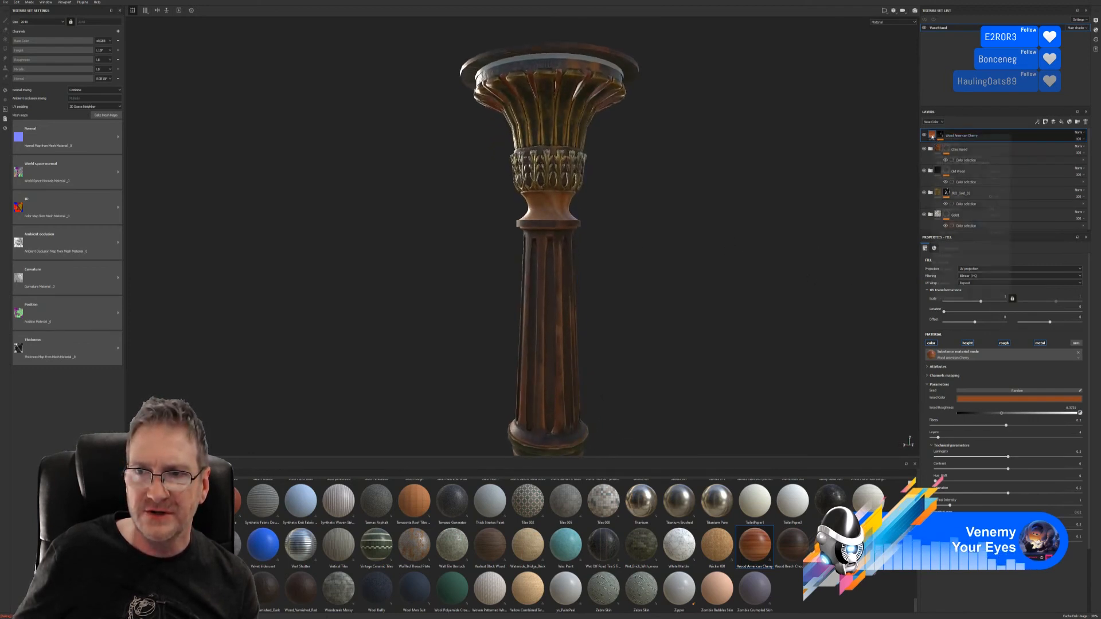
- Duplicate the neck's Wood American Cherry layer and darken the copy's wood color
right_click(933, 138)
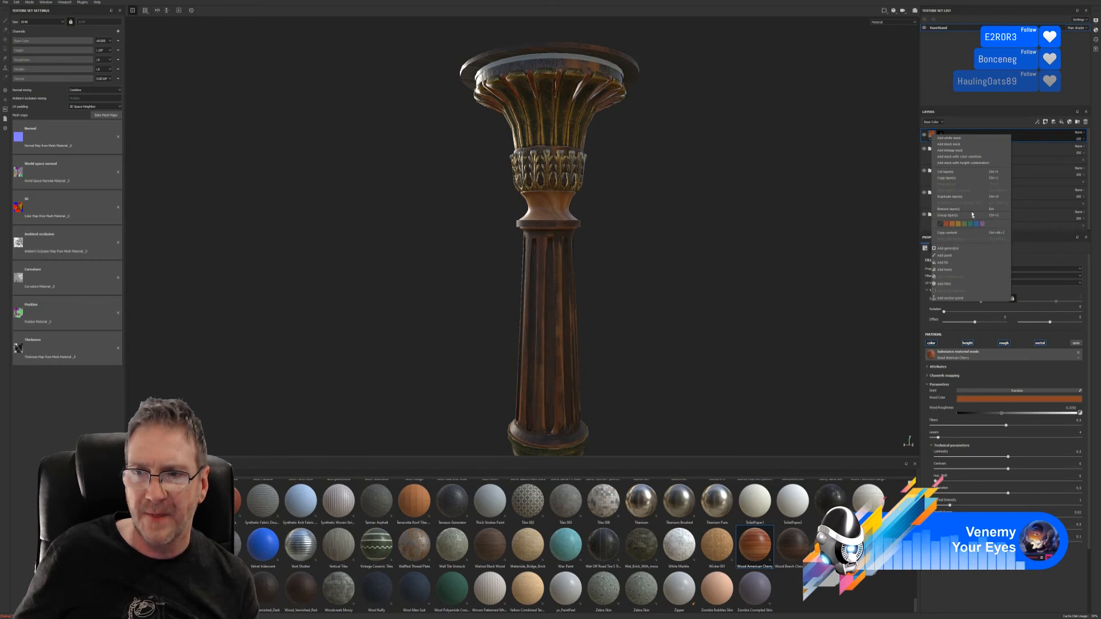
click(949, 196)
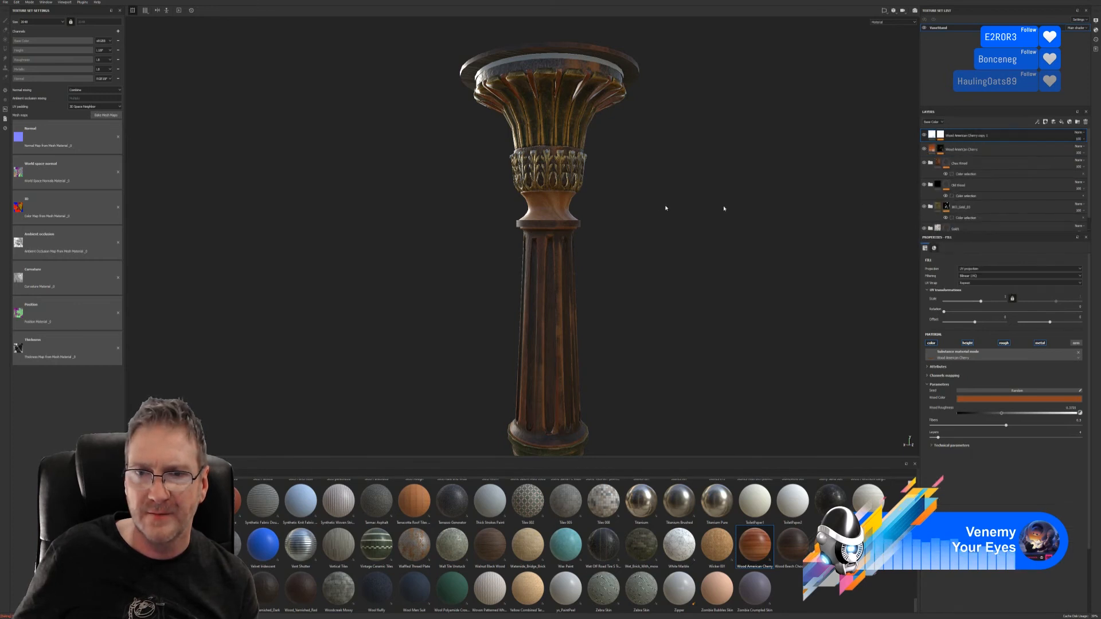
click(1020, 400)
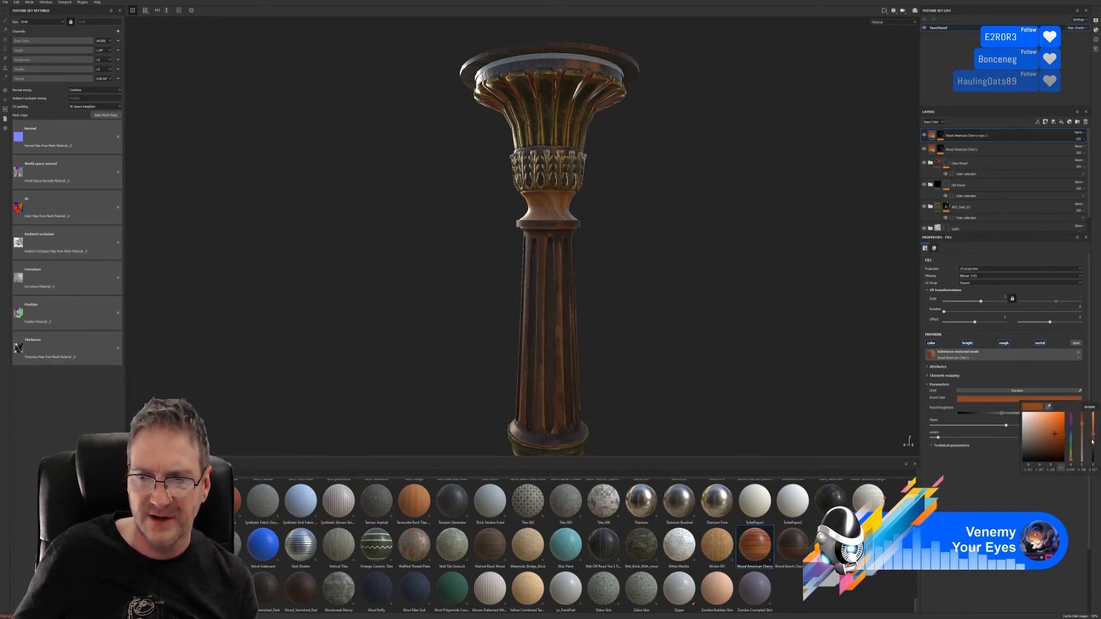
drag(1093, 441, 1094, 442)
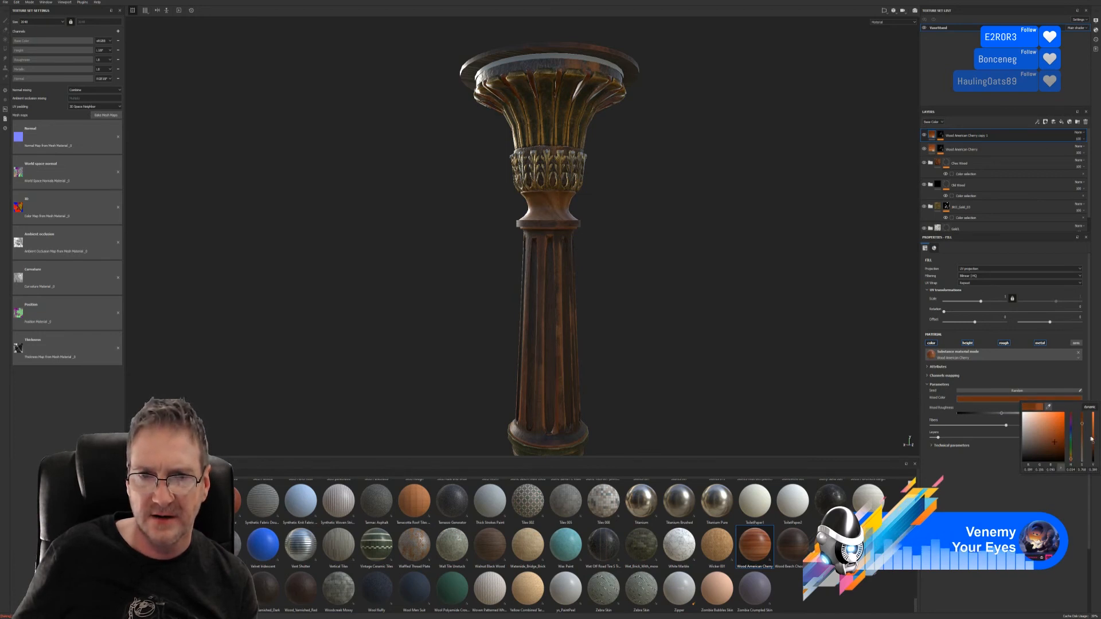
- Group the two Wood American Cherry layers into a folder and name it "Cherry Wood"
right_click(963, 149)
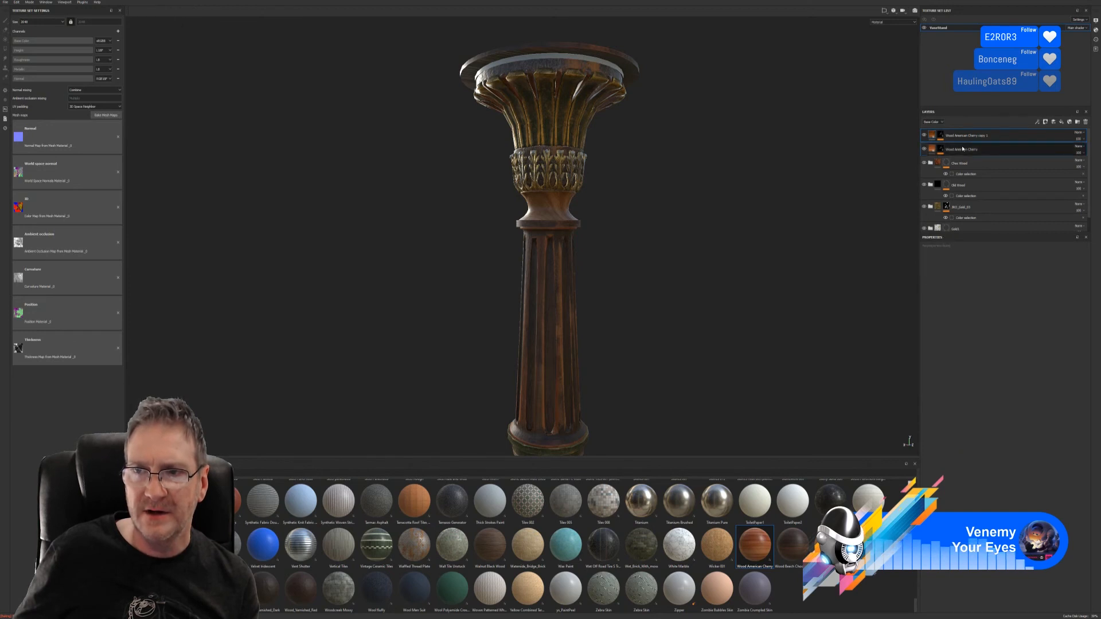
click(985, 193)
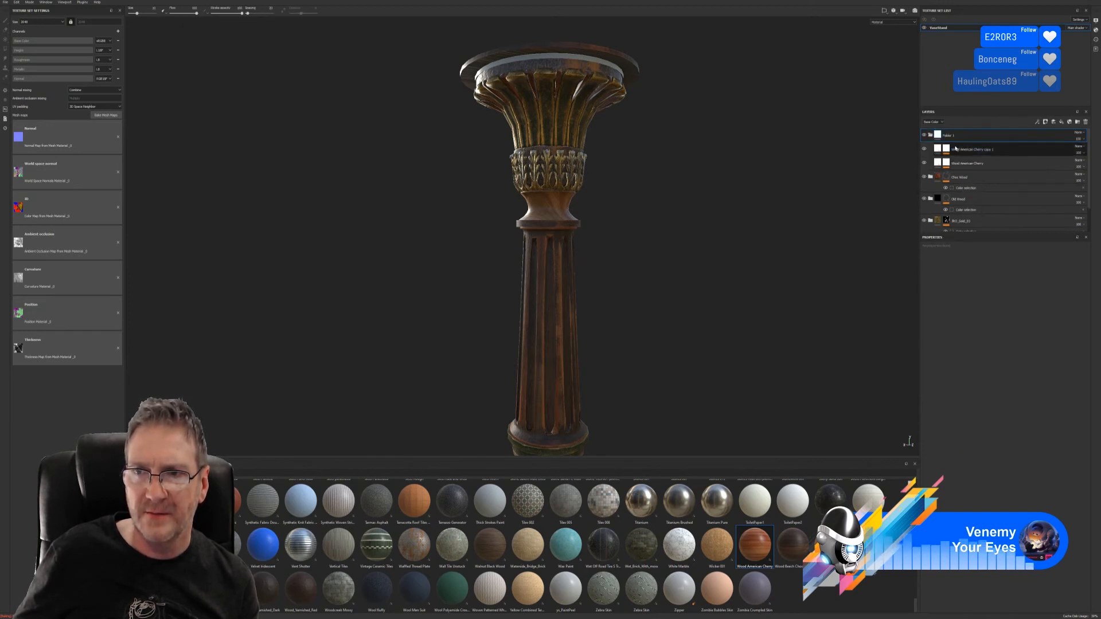
double_click(949, 136)
text(C)
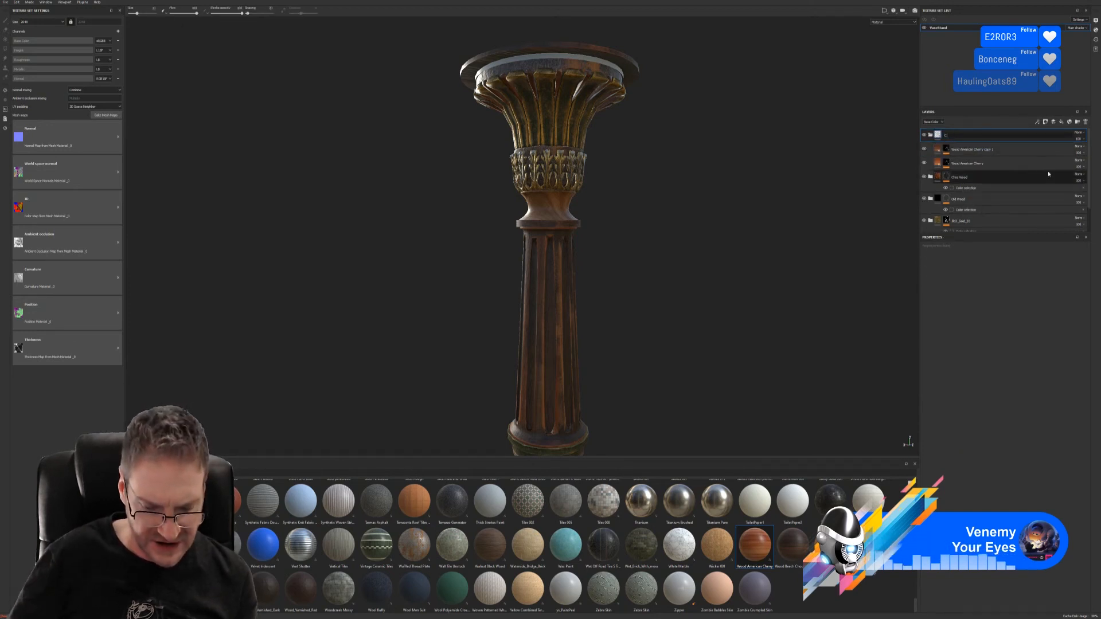
text(hecry Wood)
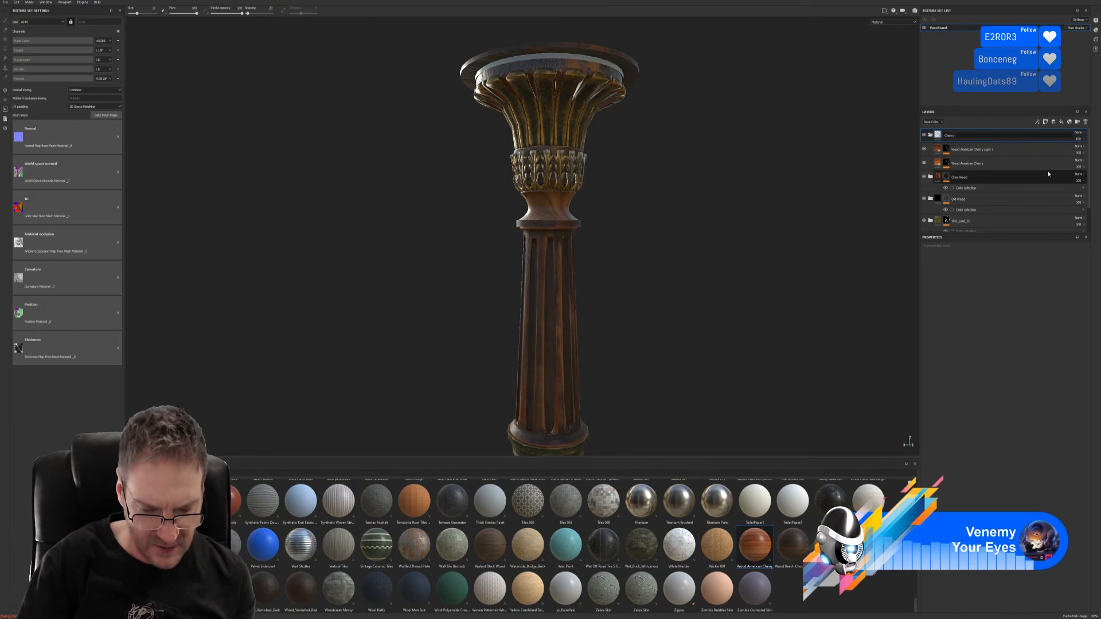
key(Return)
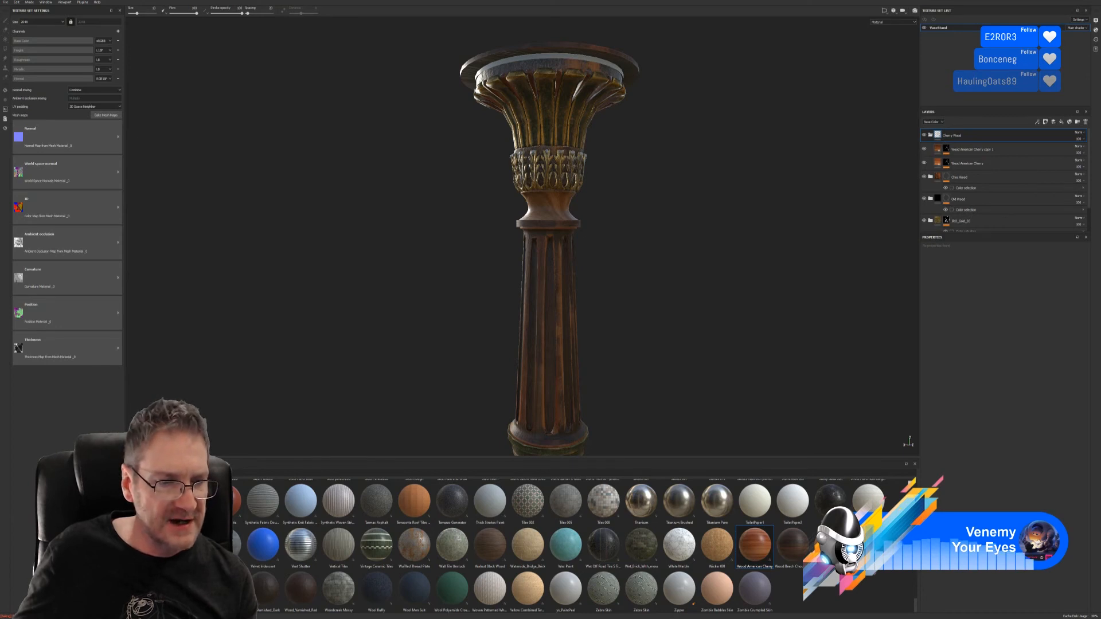
- Apply the Subtle Scratches smart mask to the darker Wood American Cherry copy
click(141, 589)
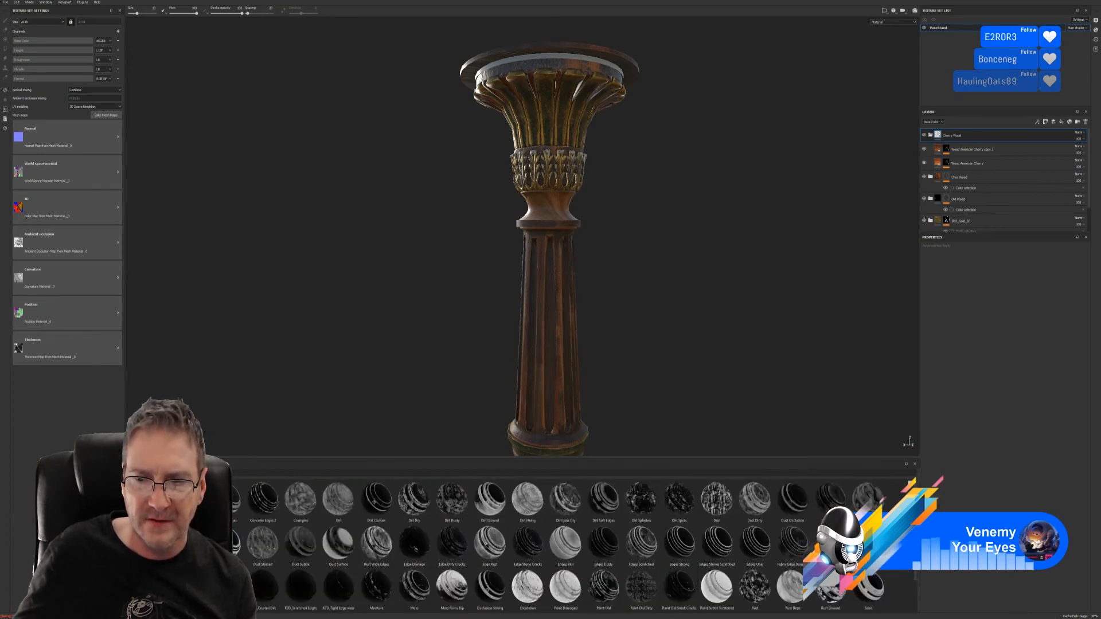
scroll(922, 583, down, 1)
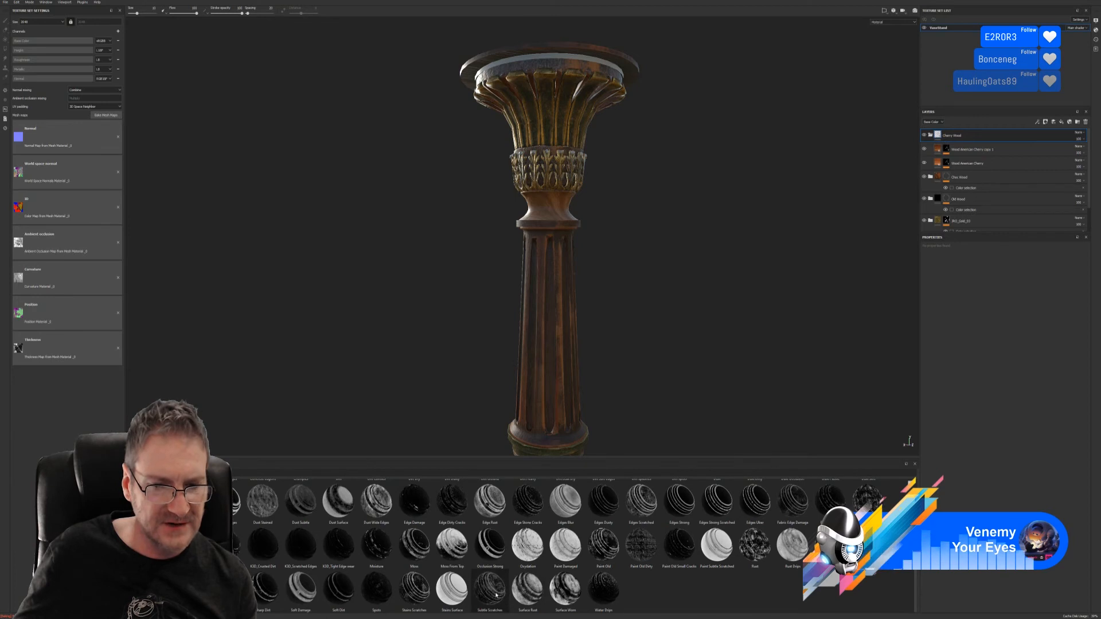
mouse_move(496, 595)
mouse_down()
mouse_move(1009, 168)
mouse_move(987, 147)
mouse_up()
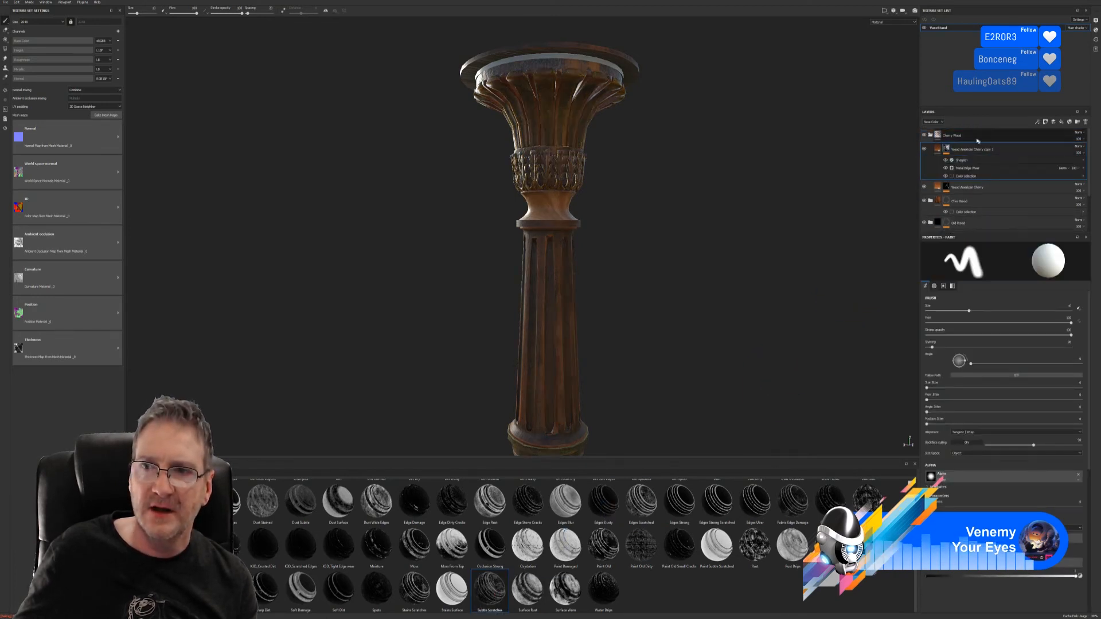
- Mask the Cherry Wood folder with a color selection using the ID color of the neck below the capital
right_click(977, 140)
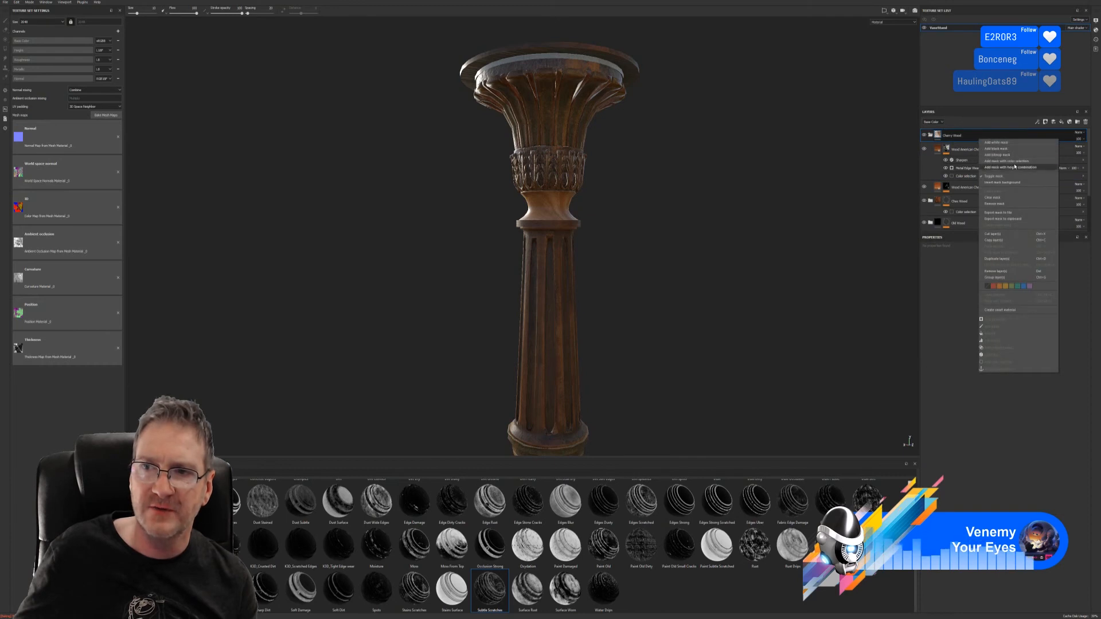
click(1010, 162)
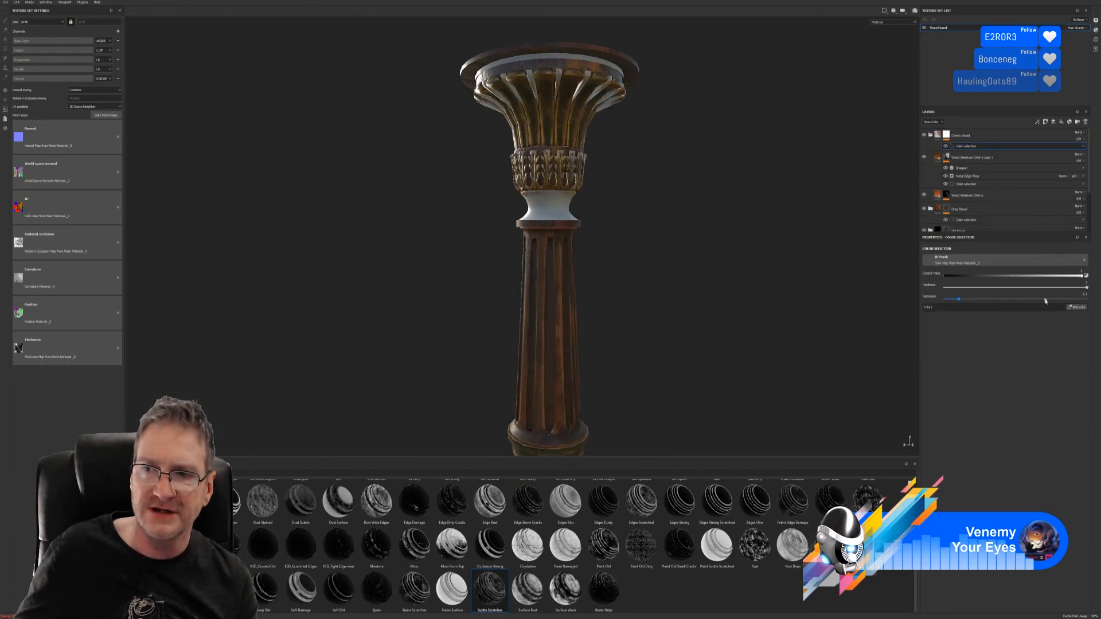
click(1078, 308)
click(553, 196)
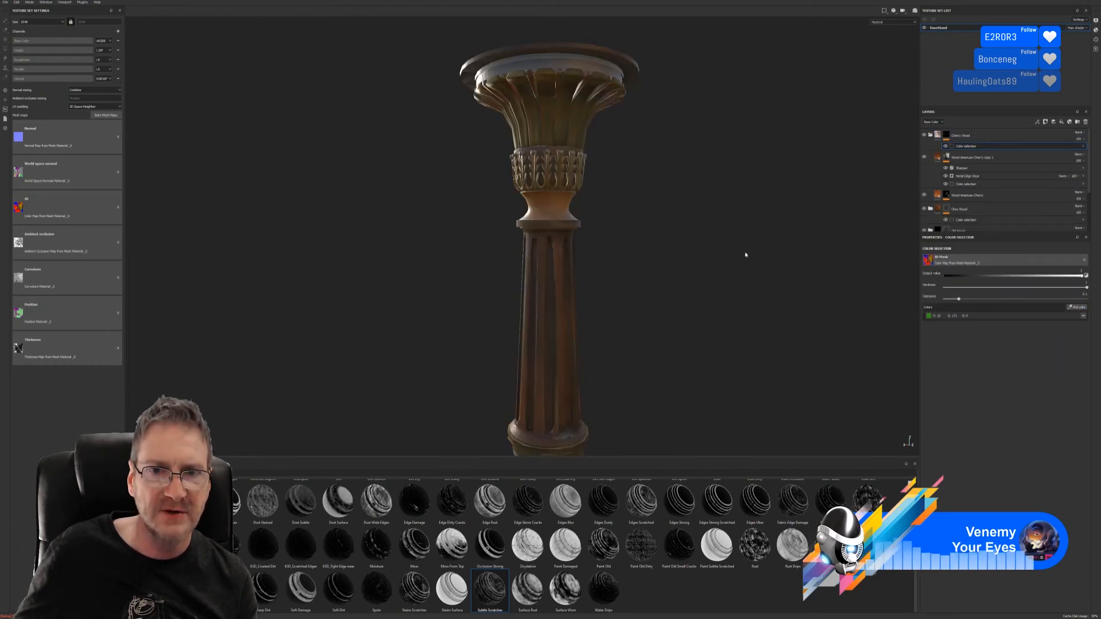
- Set the Metal Edge Wear generator's Wear Level to 0.9 on the cherry copy's mask and enable its triplanar option
scroll(639, 241, up, 5)
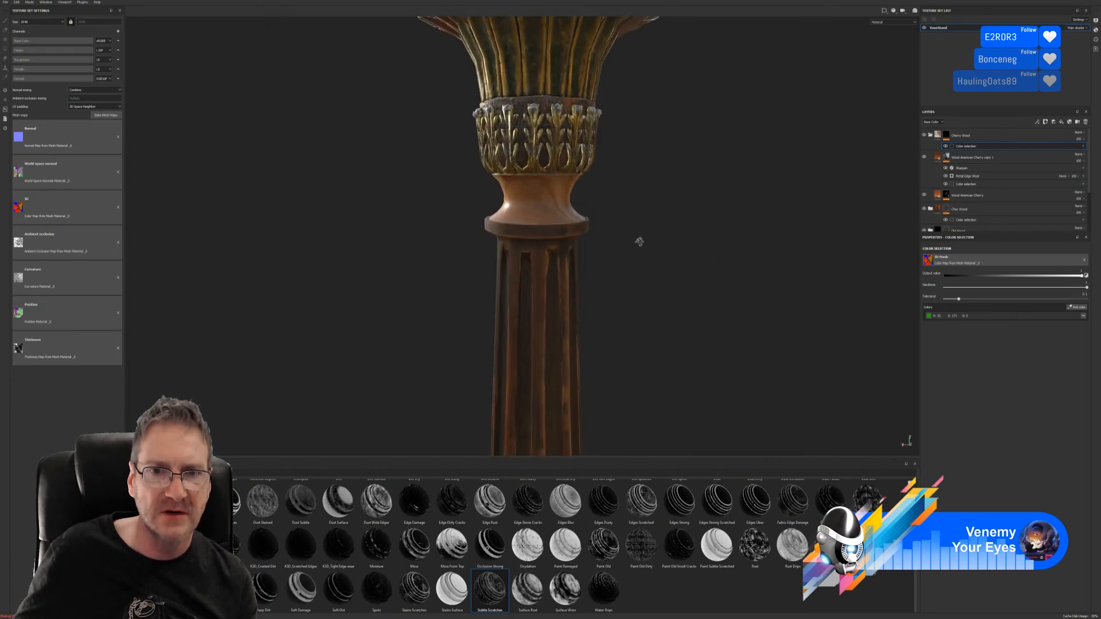
alt+drag(619, 238, 507, 254)
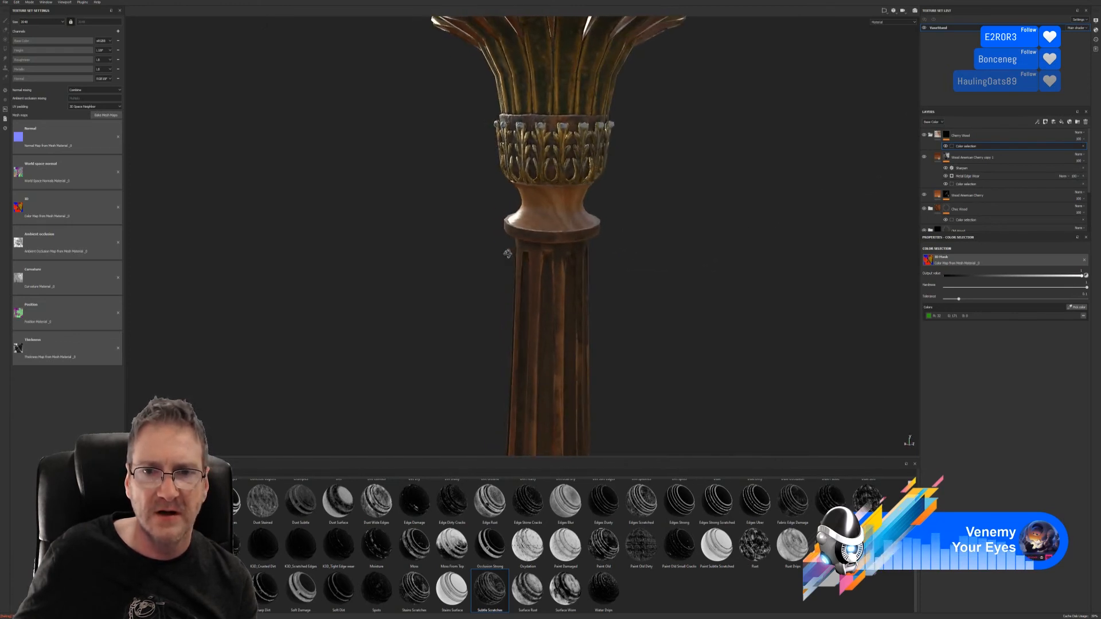
click(975, 176)
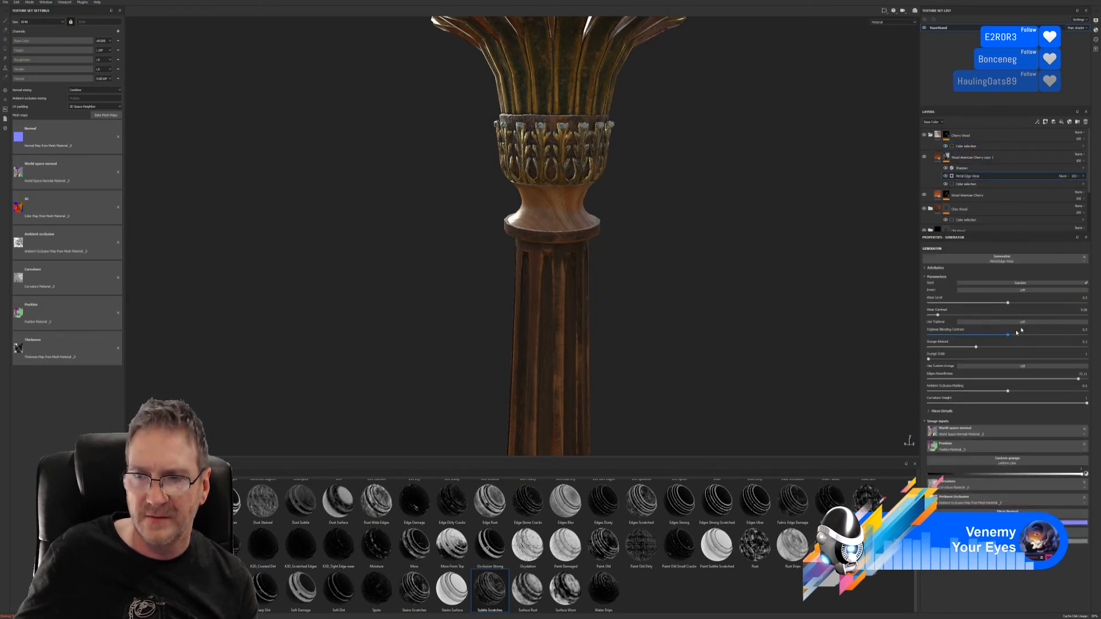
click(1026, 293)
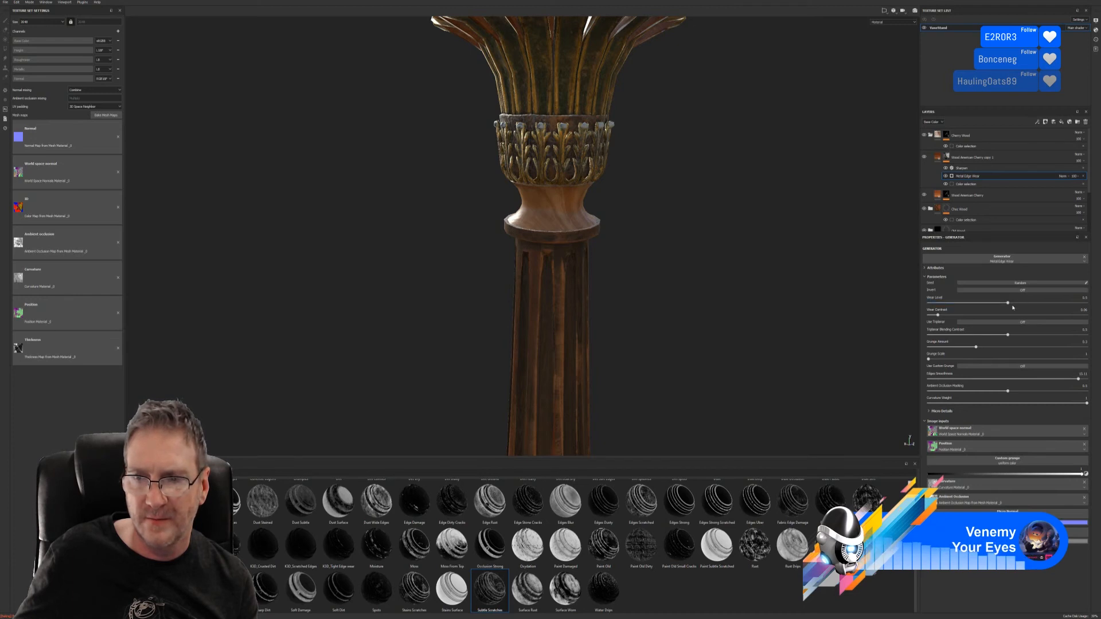
mouse_move(1008, 303)
mouse_down()
mouse_move(1083, 308)
mouse_move(1071, 311)
mouse_up()
alt+drag(678, 265, 558, 285)
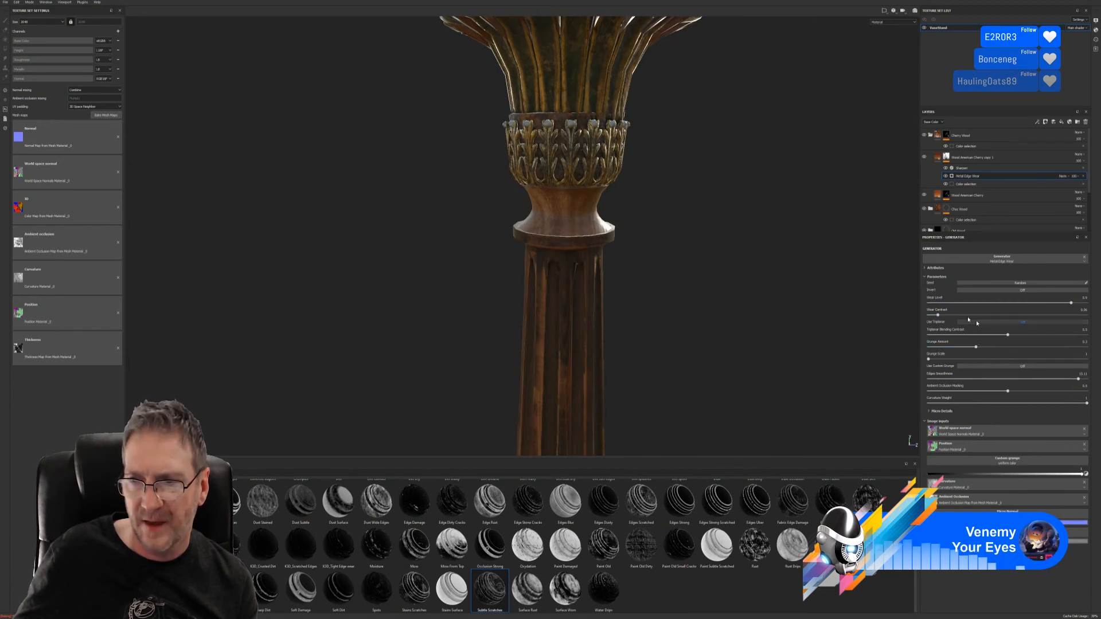
click(1018, 322)
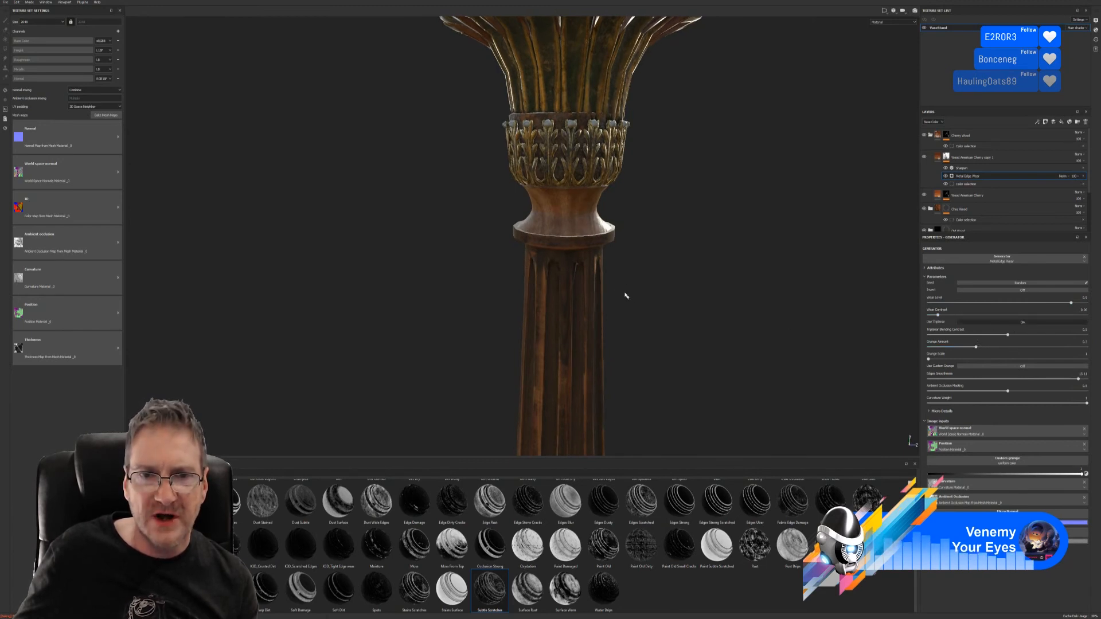
alt+drag(622, 295, 831, 287)
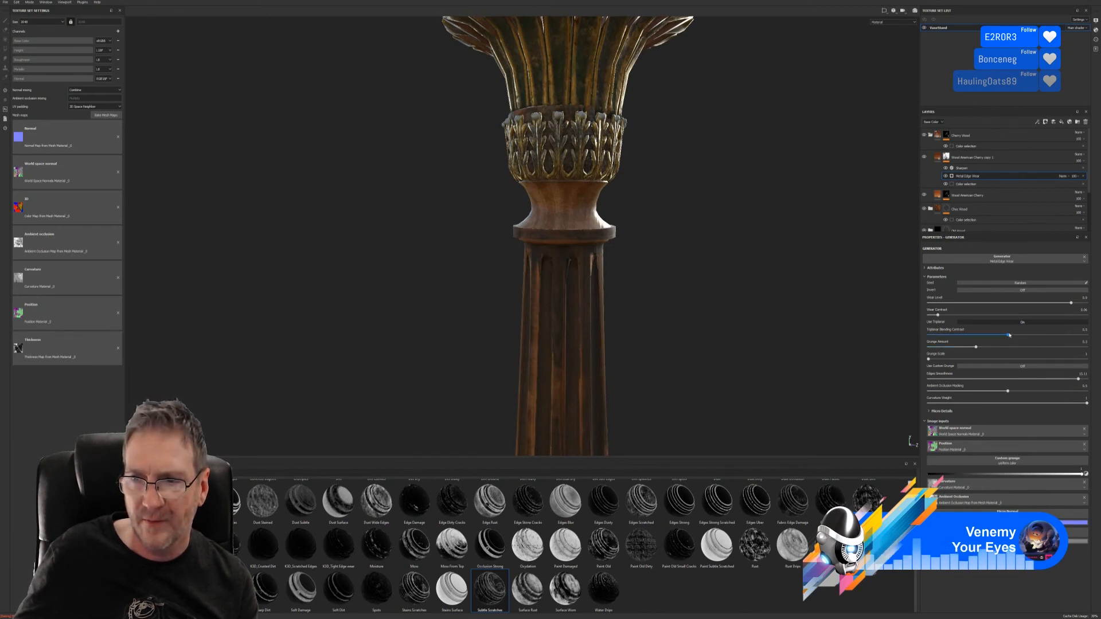
- Set the generator's Triplanar Blending Contrast to about 0.46 and its Grunge Amount to about 0.51
drag(1055, 335, 977, 350)
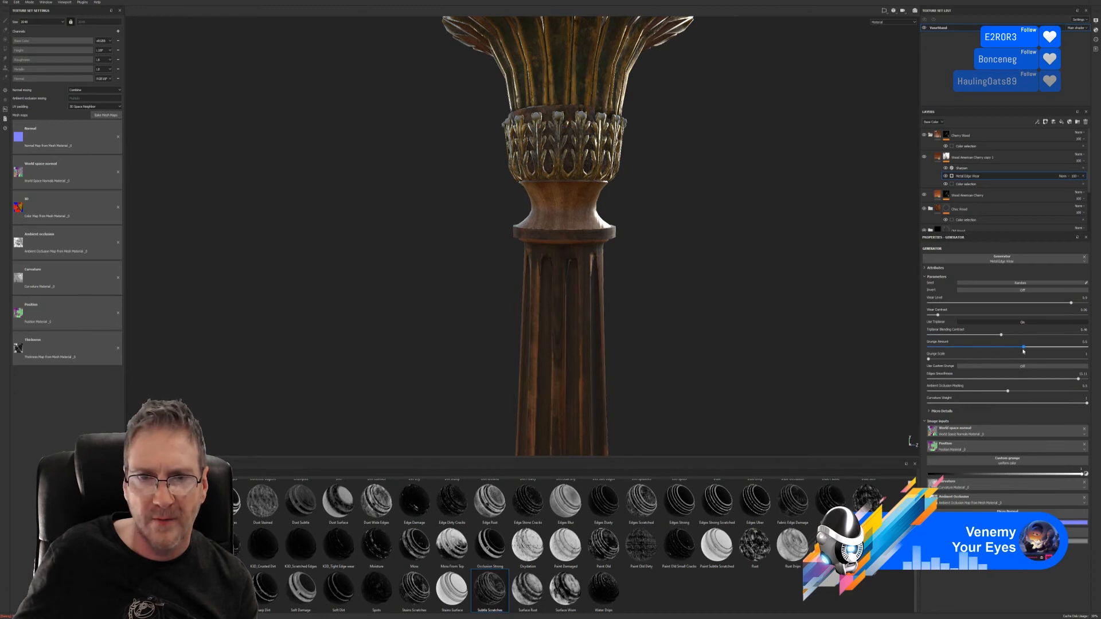
drag(1069, 353, 931, 348)
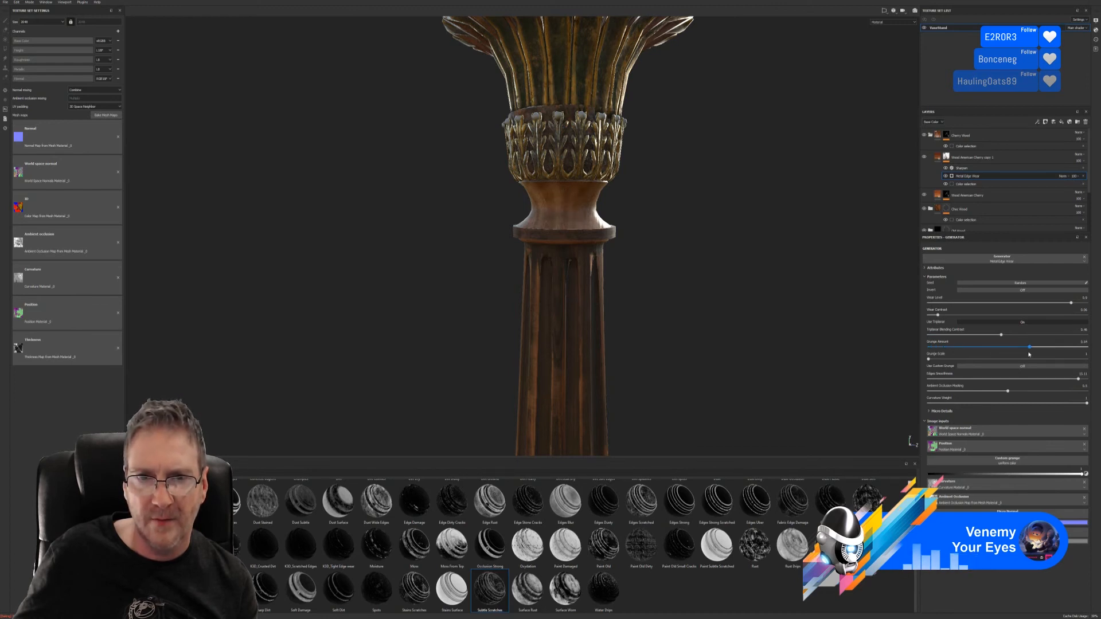
mouse_move(1029, 354)
mouse_down()
mouse_move(991, 353)
mouse_move(1010, 351)
mouse_up()
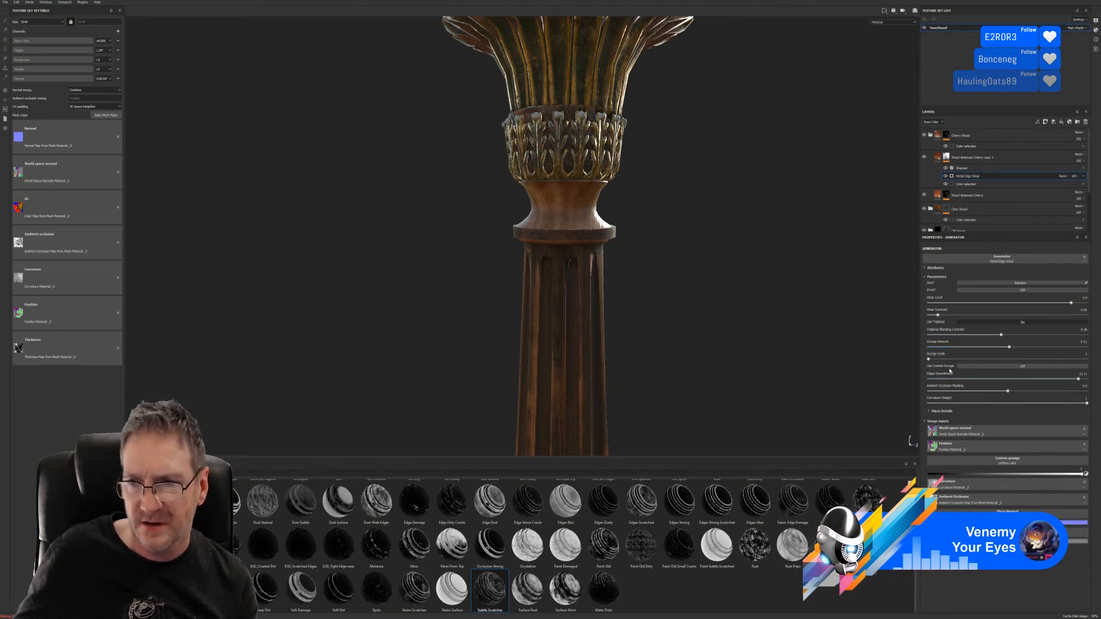
mouse_move(928, 359)
mouse_down()
mouse_move(982, 365)
mouse_move(929, 360)
mouse_up()
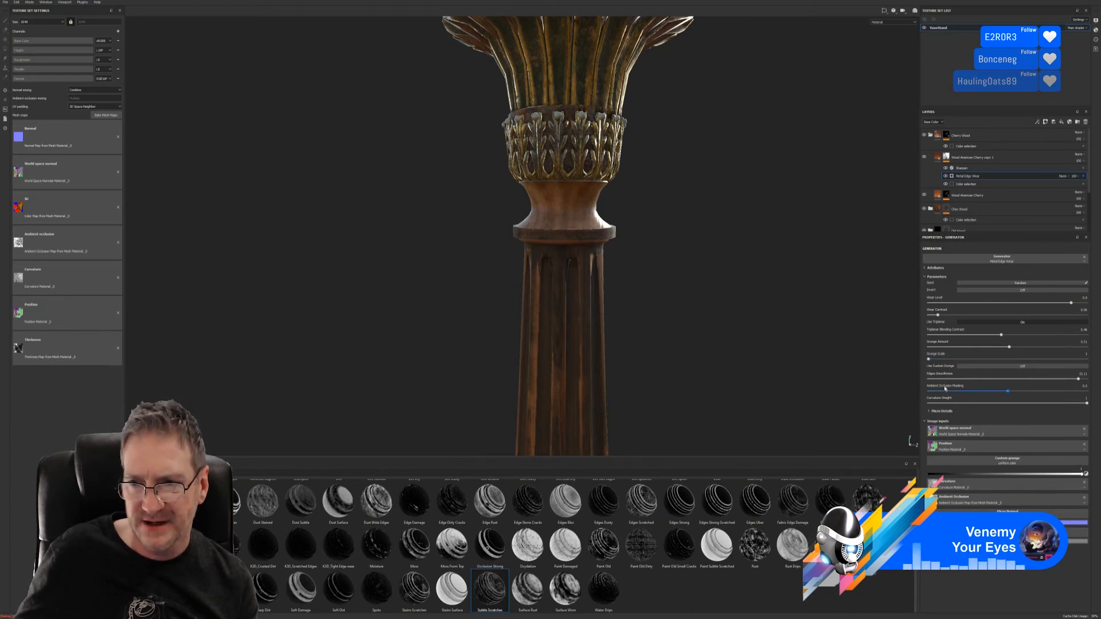
- Set the generator's Edges Smoothness to about 13.6, Ambient Occlusion Masking to about 0.39 and Curvature Weight to about 0.95
drag(1079, 380, 1053, 378)
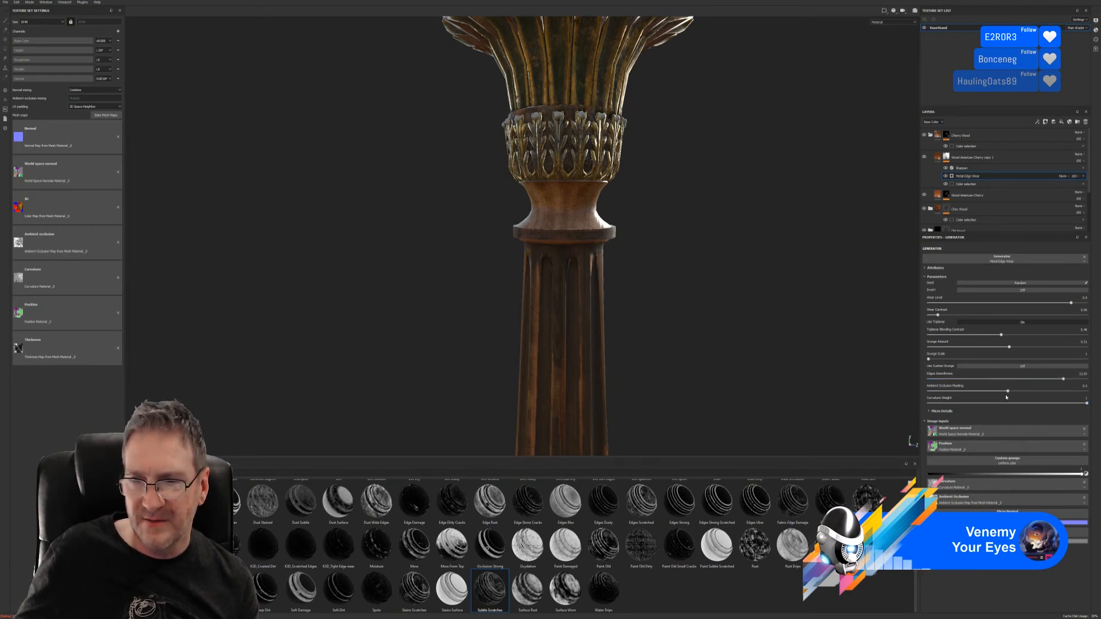
drag(959, 395, 990, 398)
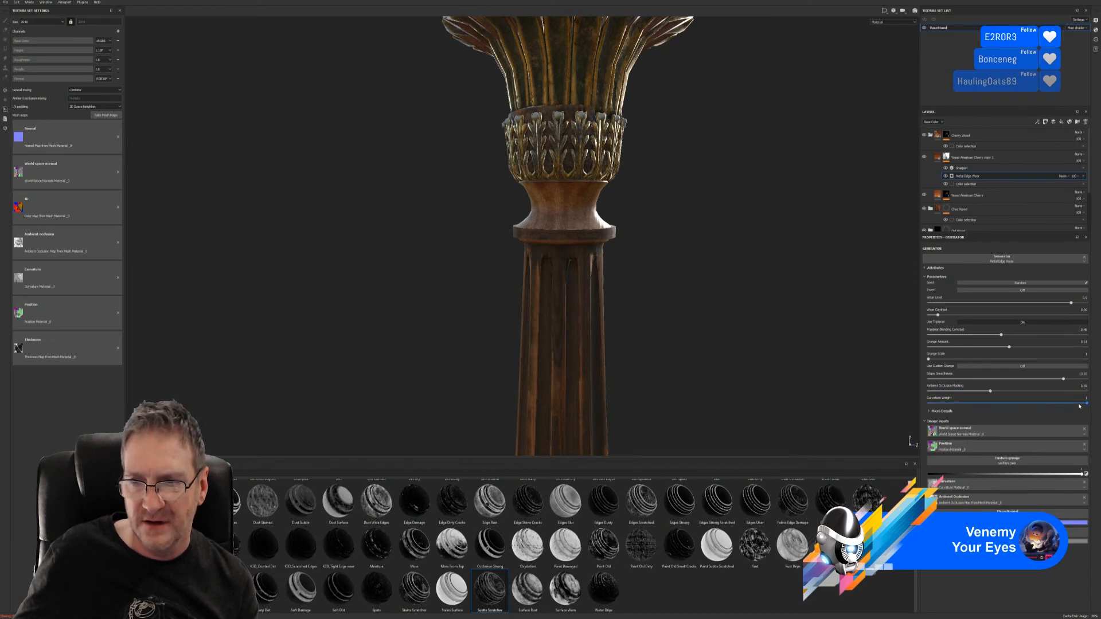
drag(1068, 404, 993, 404)
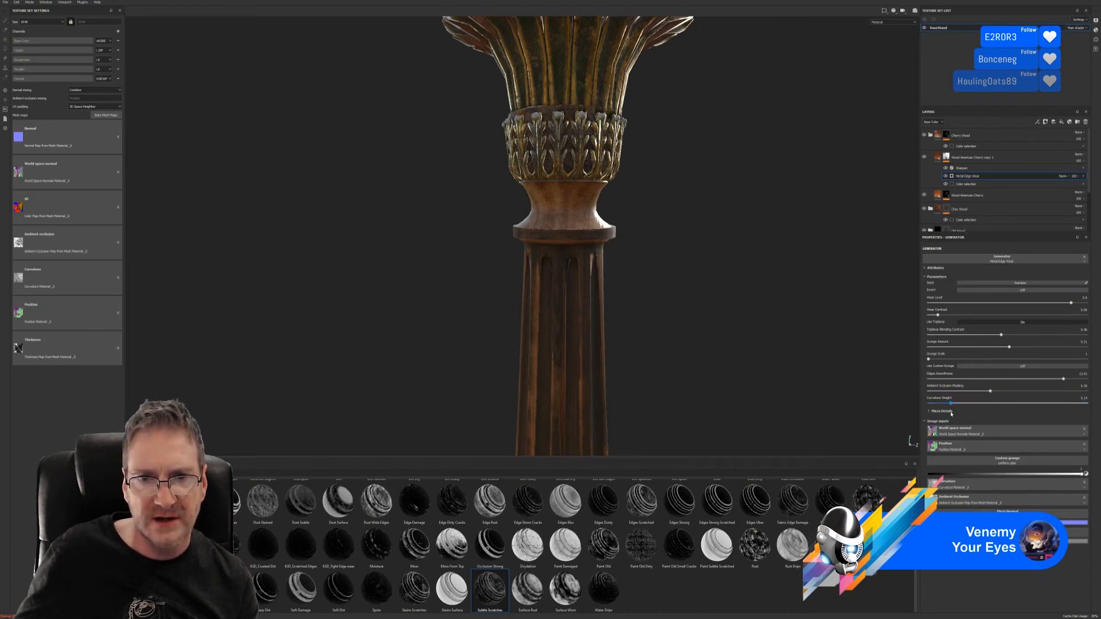
drag(1071, 410, 1079, 410)
- Examine the worn cherry neck together with the capital and fluted shaft from several angles and distances
alt+drag(479, 275, 637, 277)
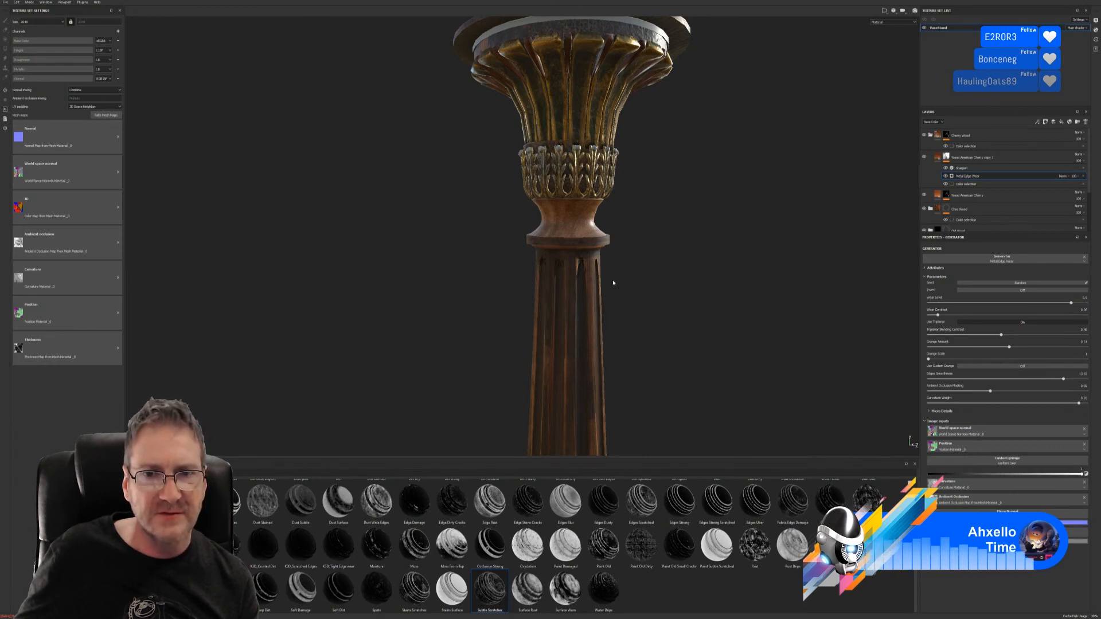
alt+right_drag(612, 283, 315, 302)
alt+drag(315, 303, 401, 258)
alt+middle_drag(501, 339, 481, 425)
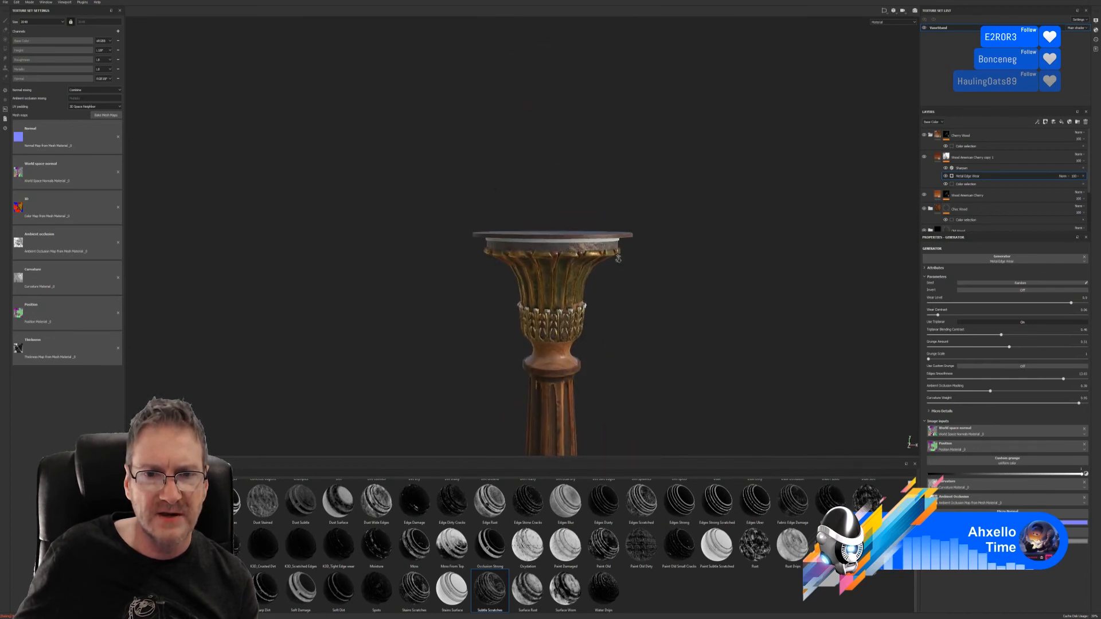
alt+right_drag(618, 259, 550, 258)
alt+middle_drag(602, 261, 592, 118)
alt+right_drag(400, 265, 484, 279)
alt+middle_drag(484, 279, 479, 330)
alt+right_drag(475, 330, 367, 339)
alt+middle_drag(452, 285, 457, 211)
alt+drag(480, 304, 511, 309)
alt+middle_drag(512, 239, 494, 386)
alt+right_drag(495, 366, 579, 350)
alt+drag(609, 244, 642, 231)
alt+right_drag(407, 335, 327, 356)
alt+right_drag(484, 347, 503, 285)
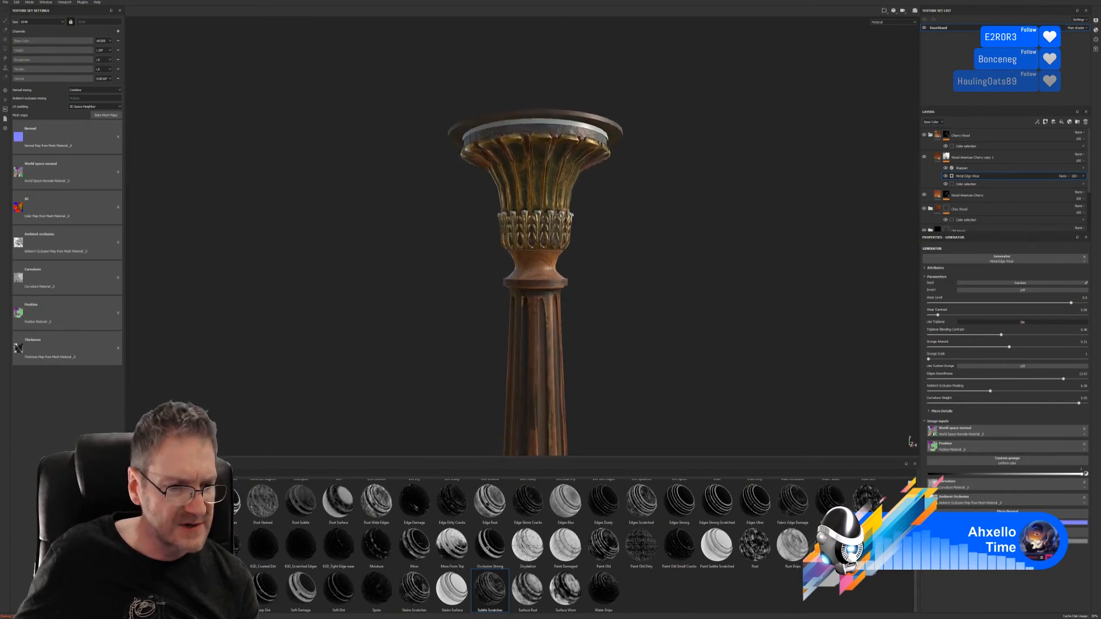
- Find the white Marble 002 in the materials library and apply it to the column as a new fill layer on top
click(148, 568)
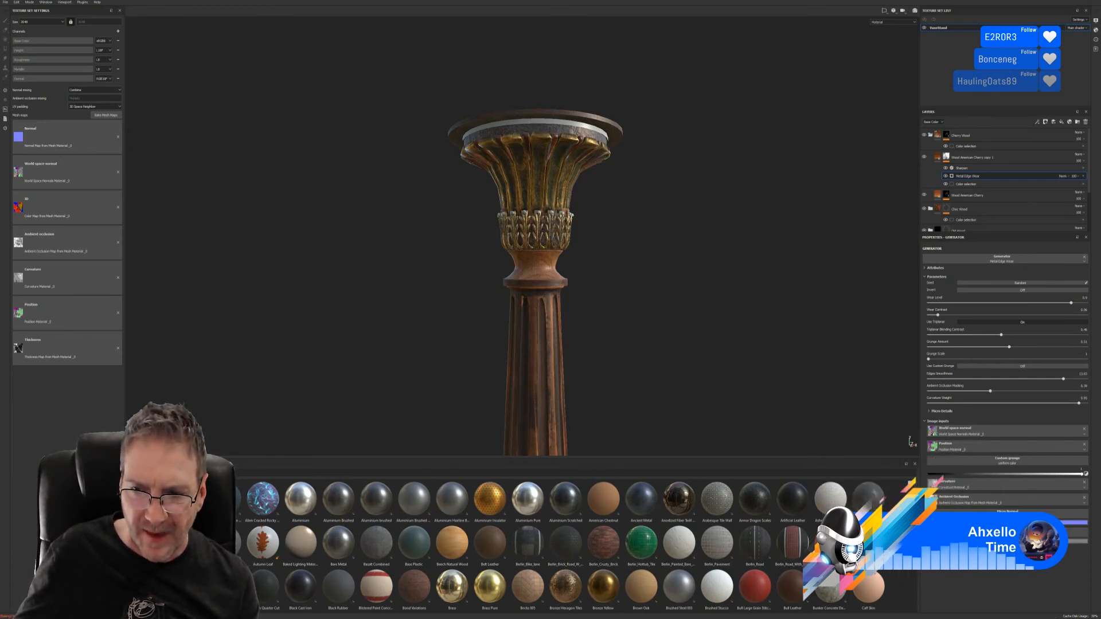
scroll(566, 545, down, 2)
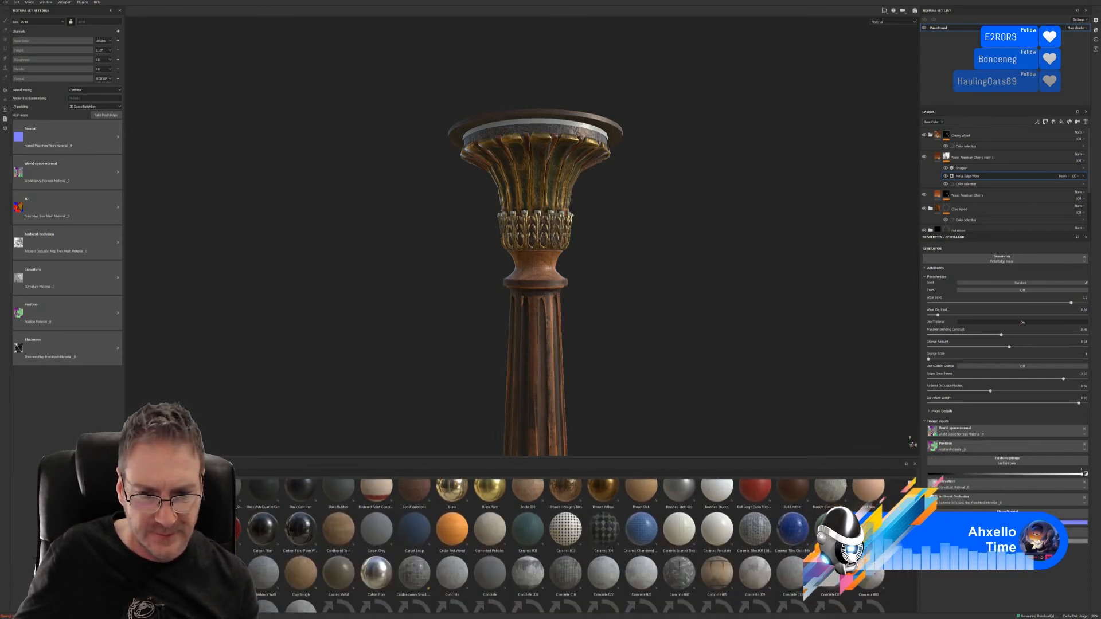
scroll(566, 545, down, 3)
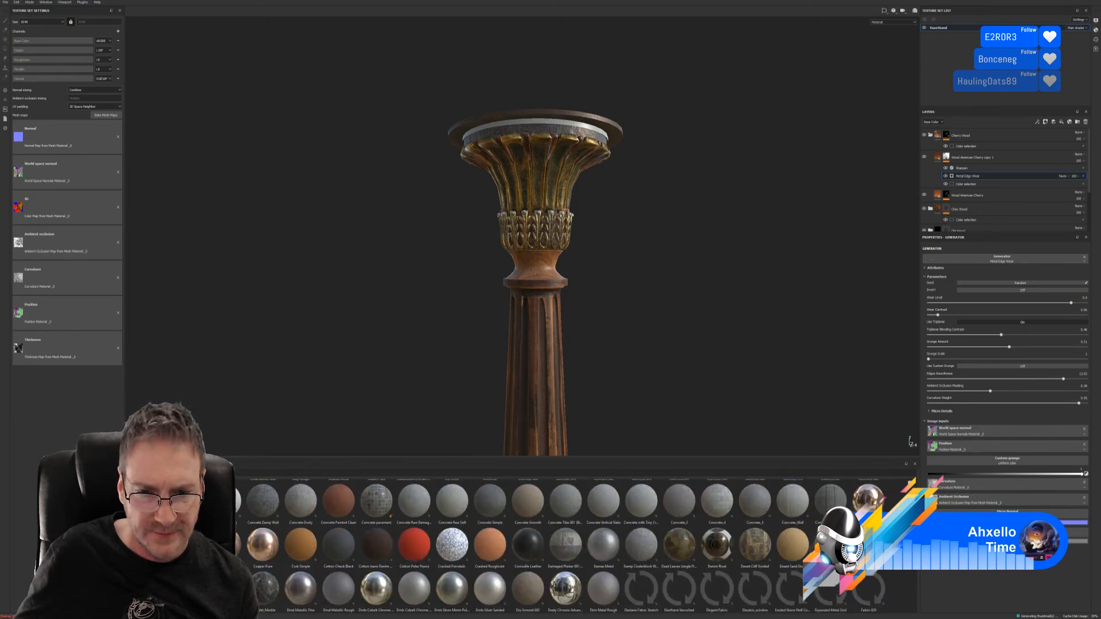
scroll(565, 546, down, 1)
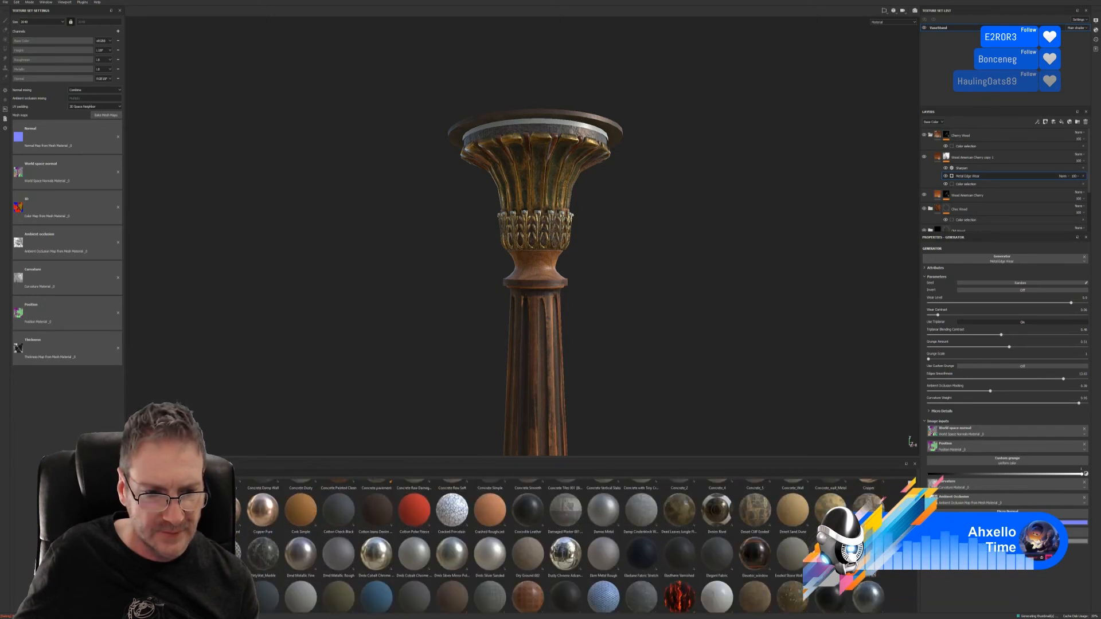
scroll(566, 546, down, 1)
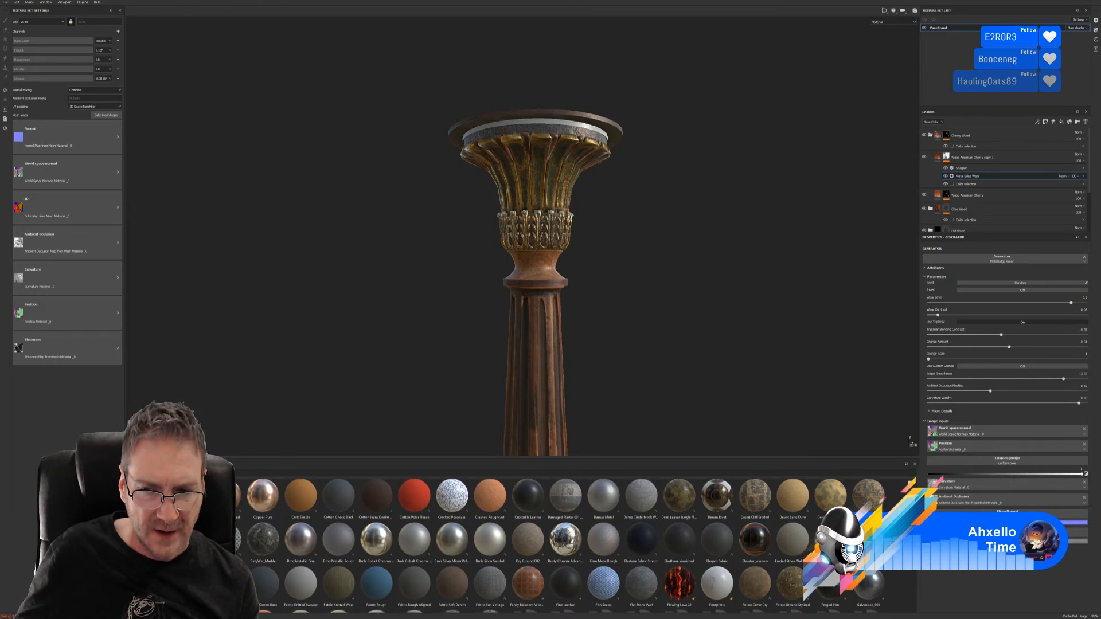
scroll(566, 545, down, 3)
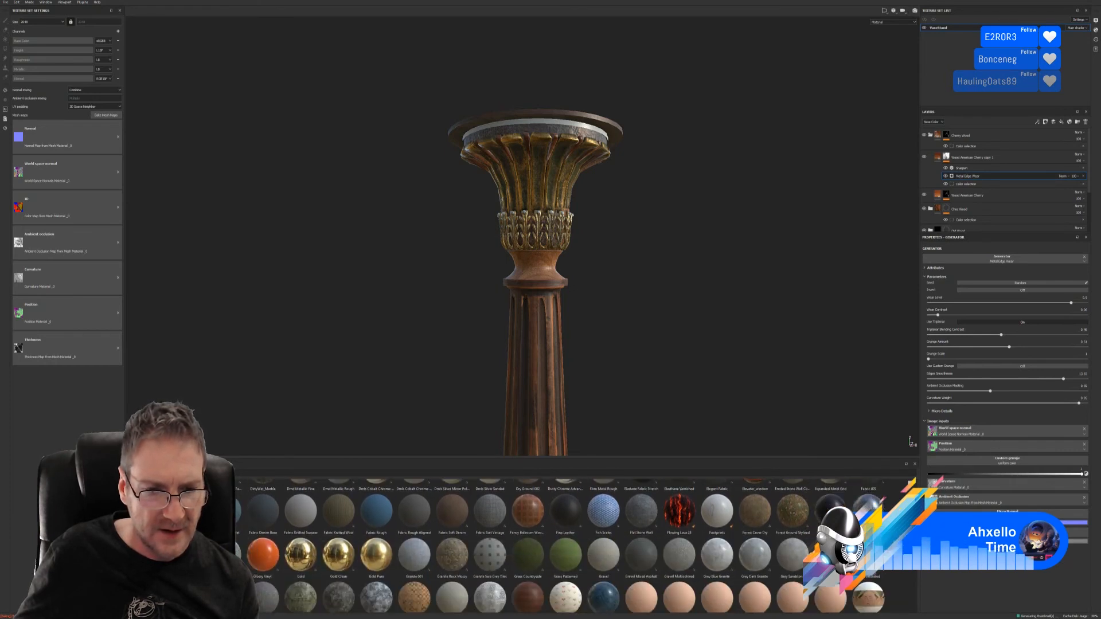
scroll(566, 545, down, 3)
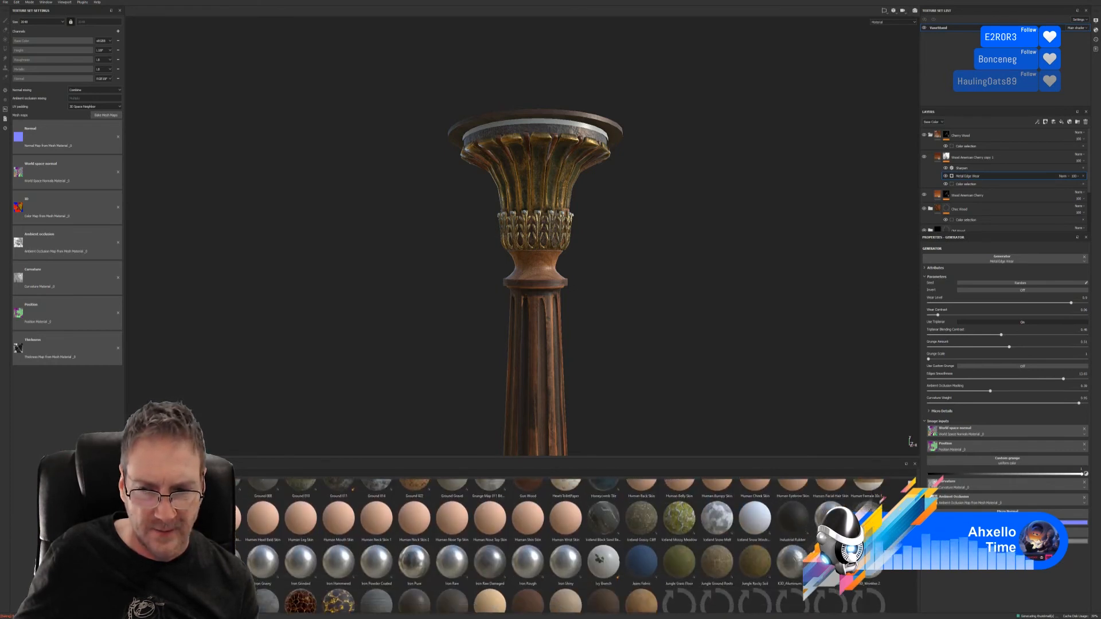
scroll(413, 561, down, 1)
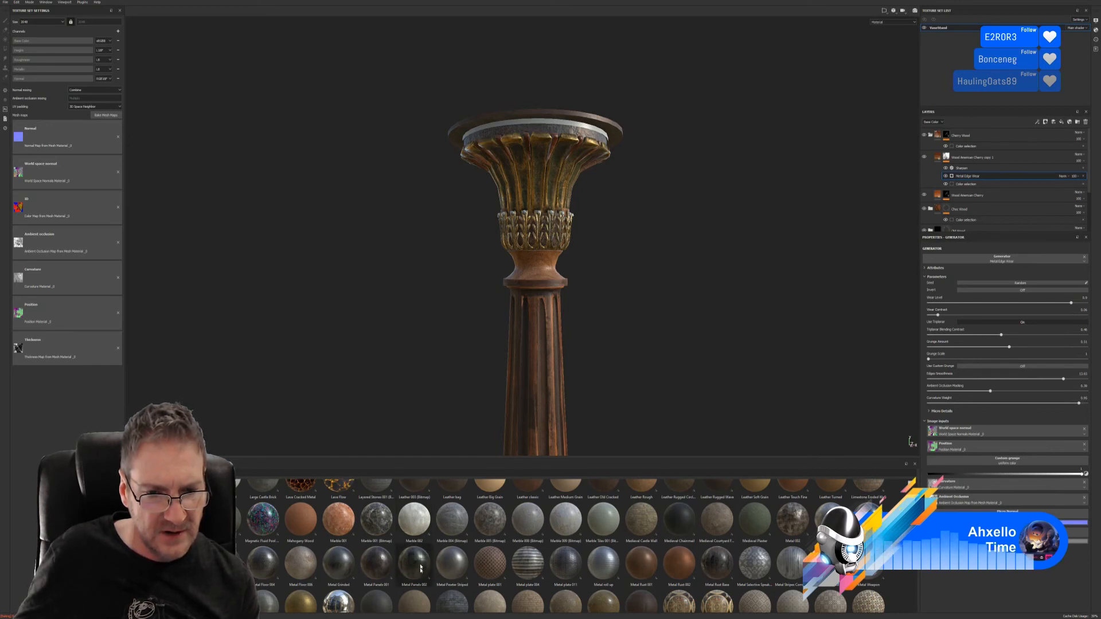
mouse_move(464, 524)
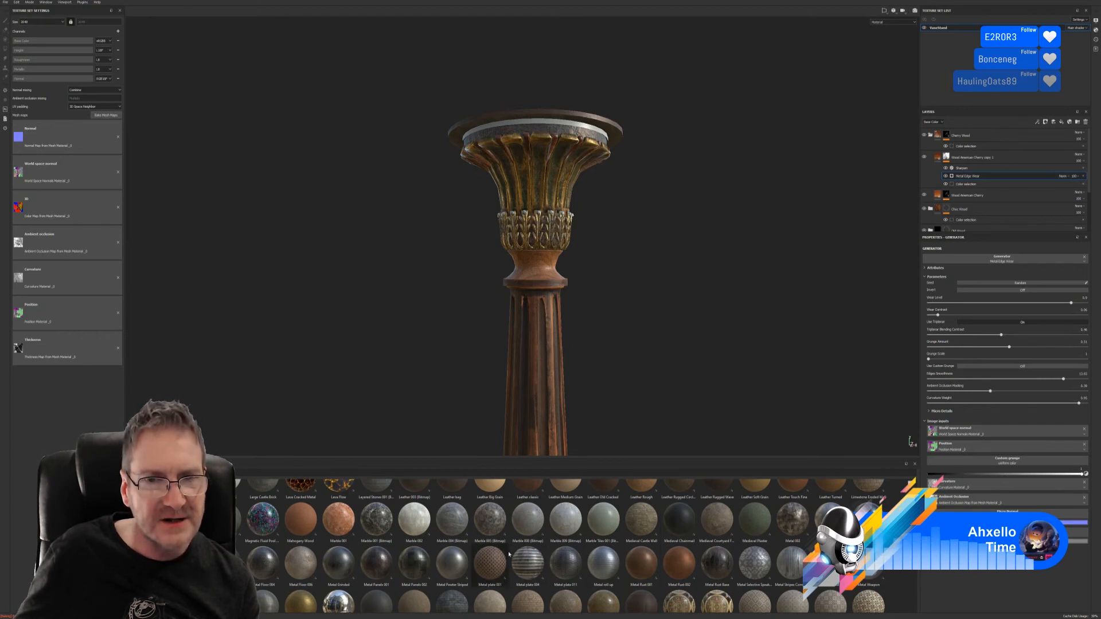
mouse_move(509, 553)
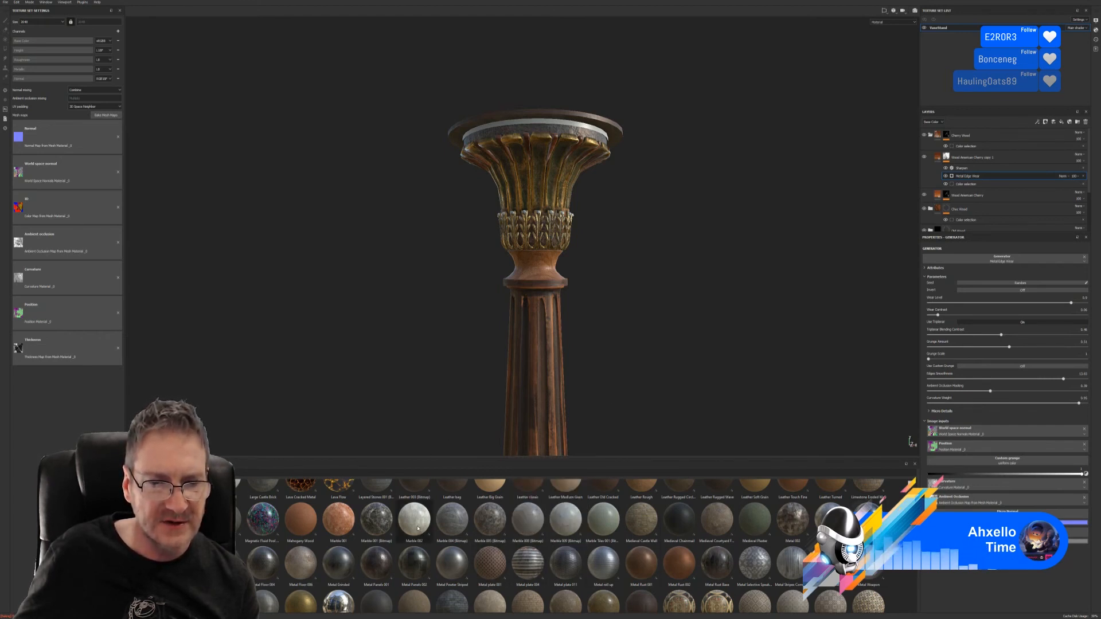
drag(418, 529, 576, 138)
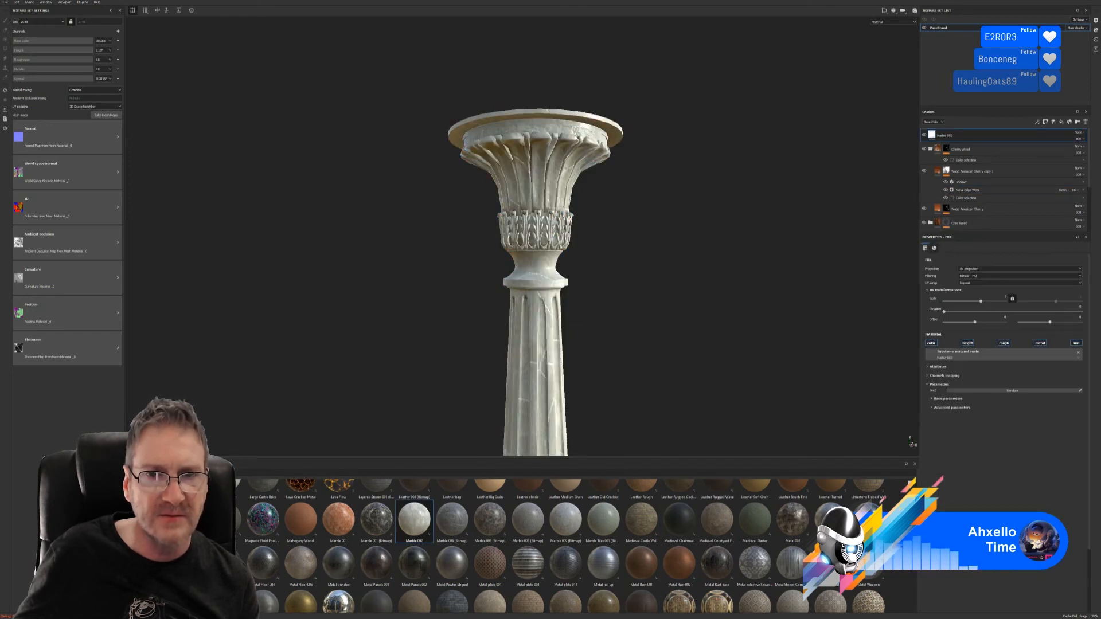
- Mask the Marble 002 layer with a color selection that picks the white ID color of the band beneath the capital's rim
right_click(987, 140)
click(1012, 161)
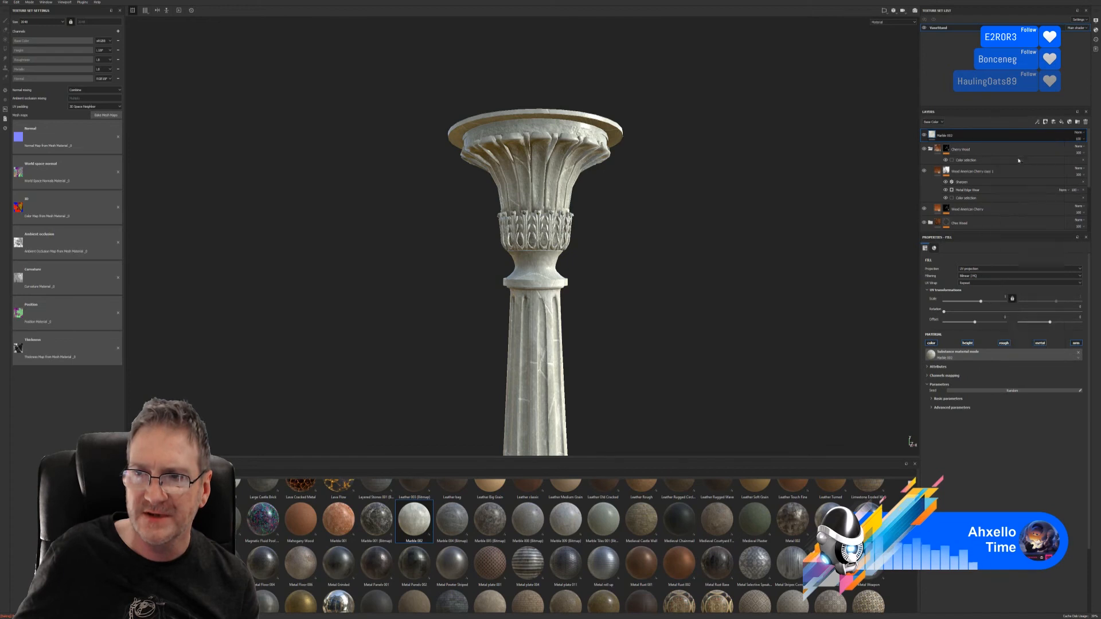
click(1077, 307)
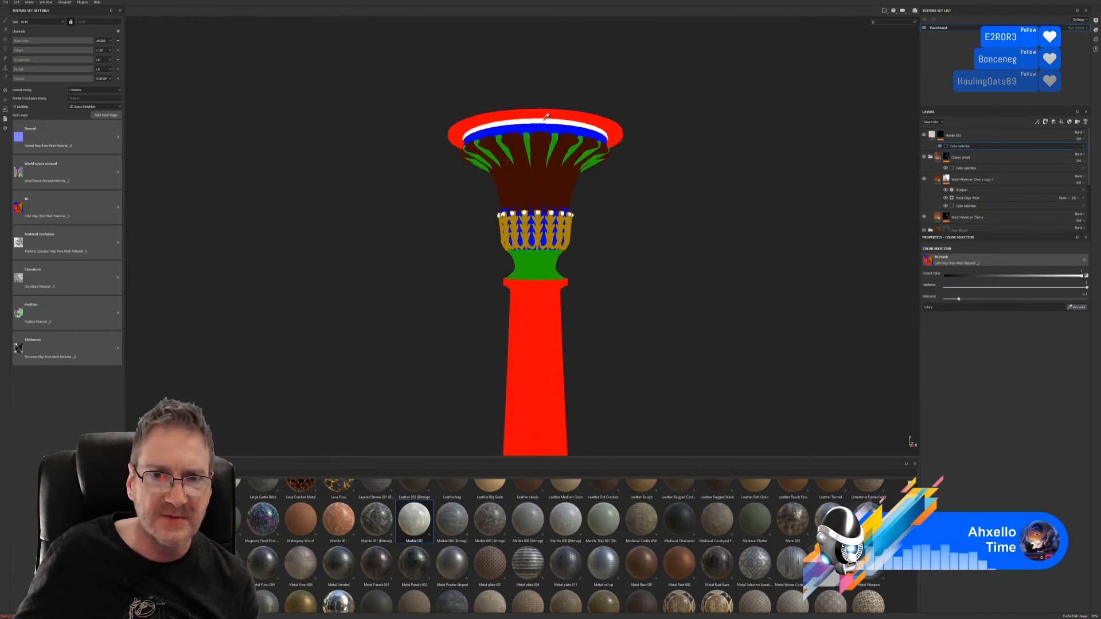
click(546, 116)
- Examine the white marble band and beads on the capital from several angles and distances
alt+drag(636, 224, 602, 276)
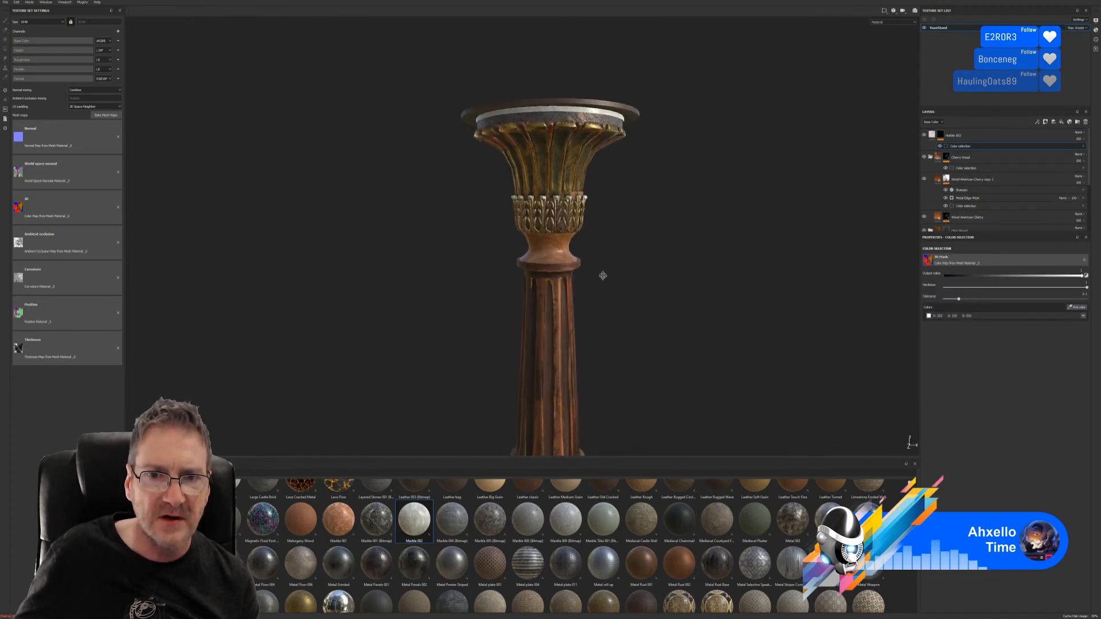
scroll(603, 275, up, 5)
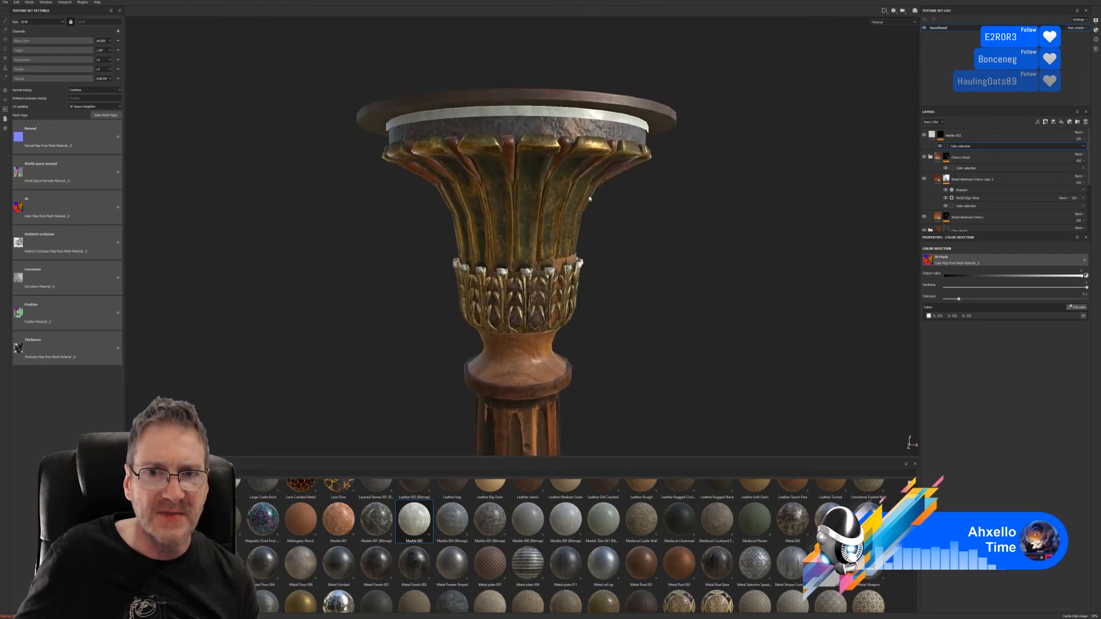
alt+drag(590, 199, 560, 82)
scroll(512, 262, up, 4)
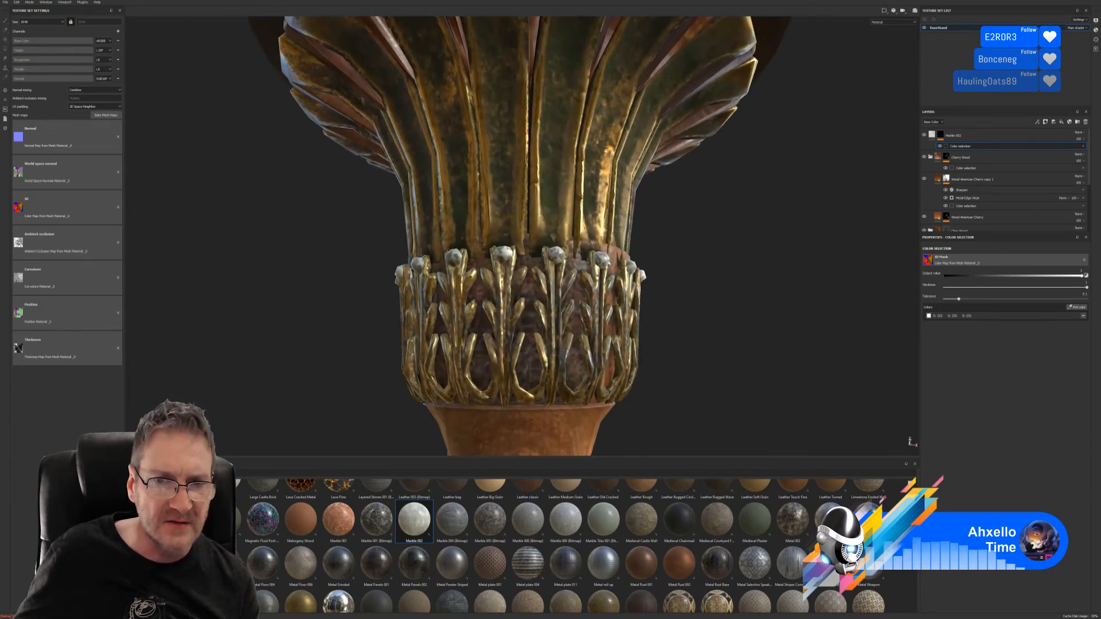
scroll(509, 184, down, 5)
alt+drag(509, 184, 511, 297)
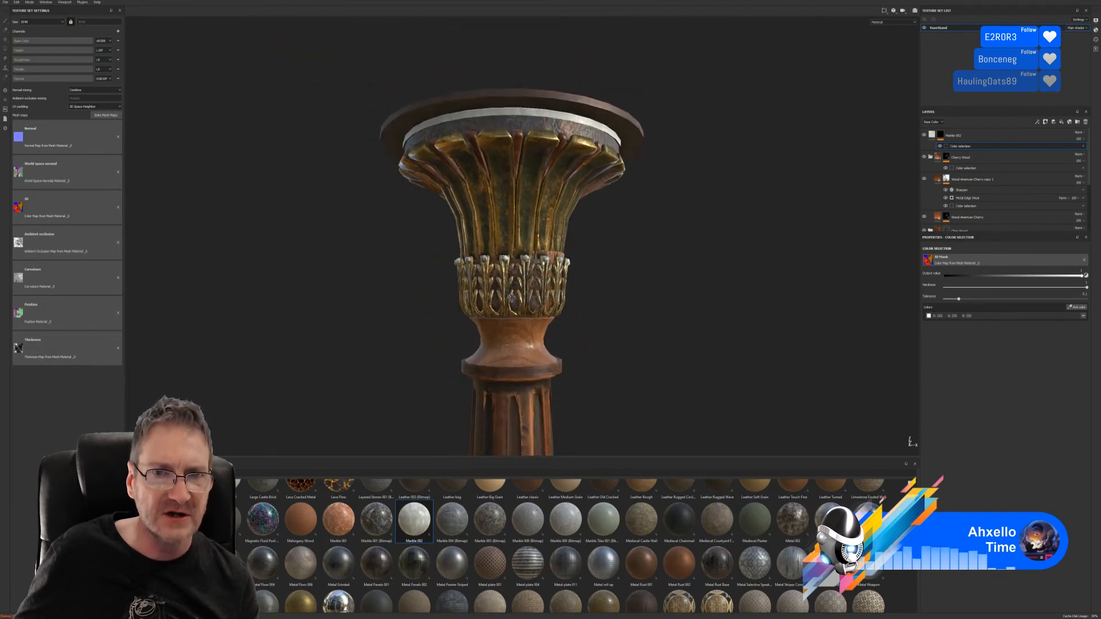
alt+middle_drag(537, 328, 546, 103)
scroll(541, 280, down, 4)
alt+right_drag(435, 258, 367, 289)
alt+middle_drag(521, 240, 501, 363)
alt+right_drag(682, 160, 794, 159)
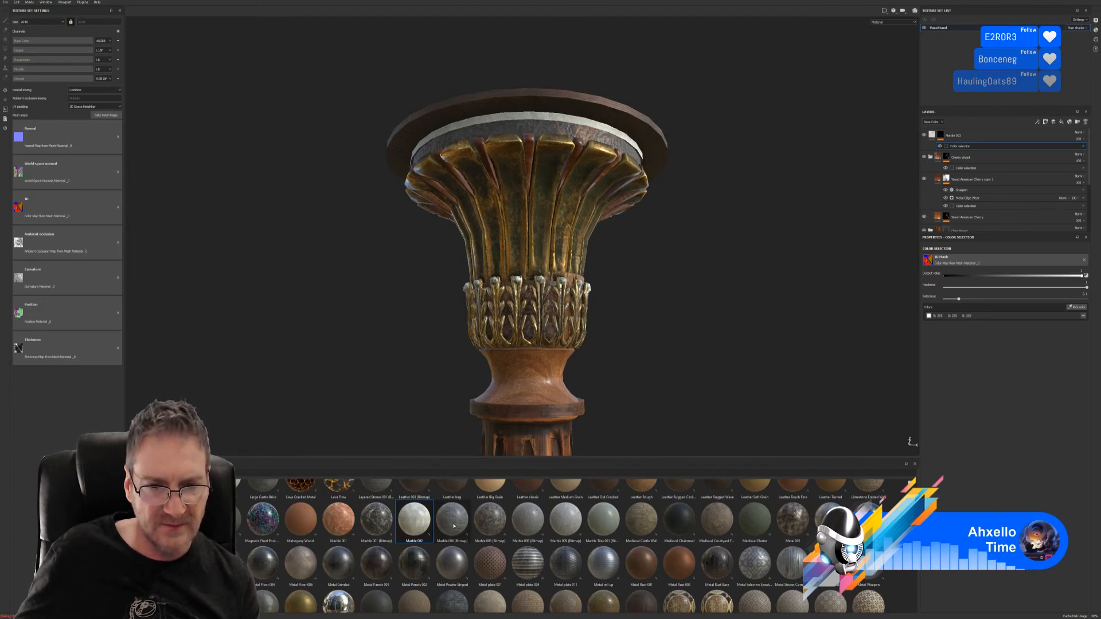
- Apply Marble 004 (Bitmap) as a top fill layer and mask it by color selection to the capital's white ID areas
drag(454, 525, 628, 144)
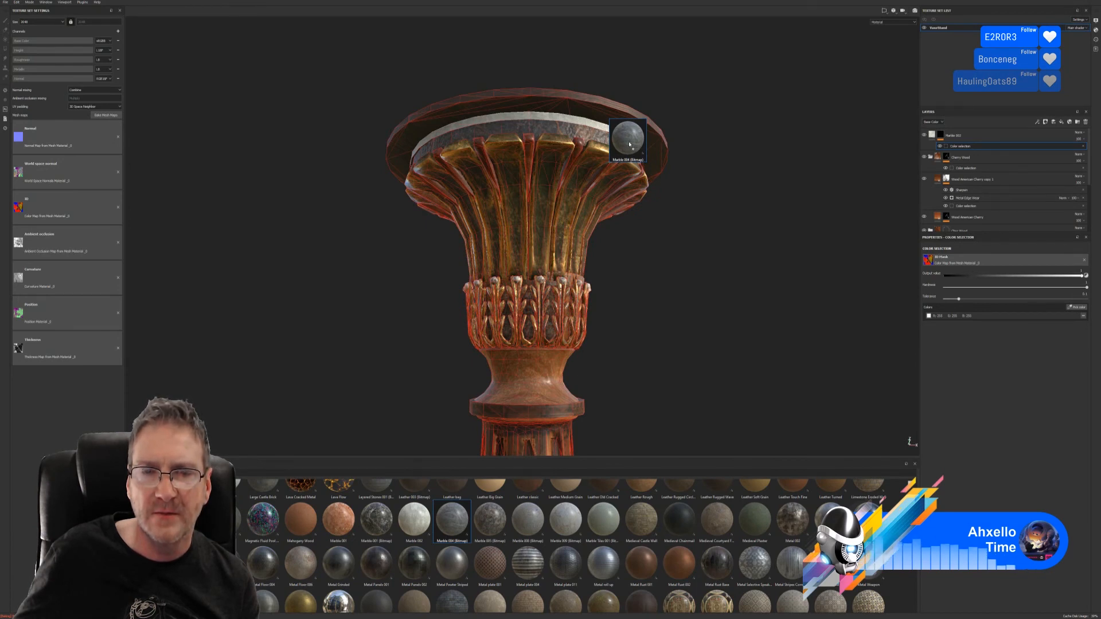
drag(629, 144, 629, 145)
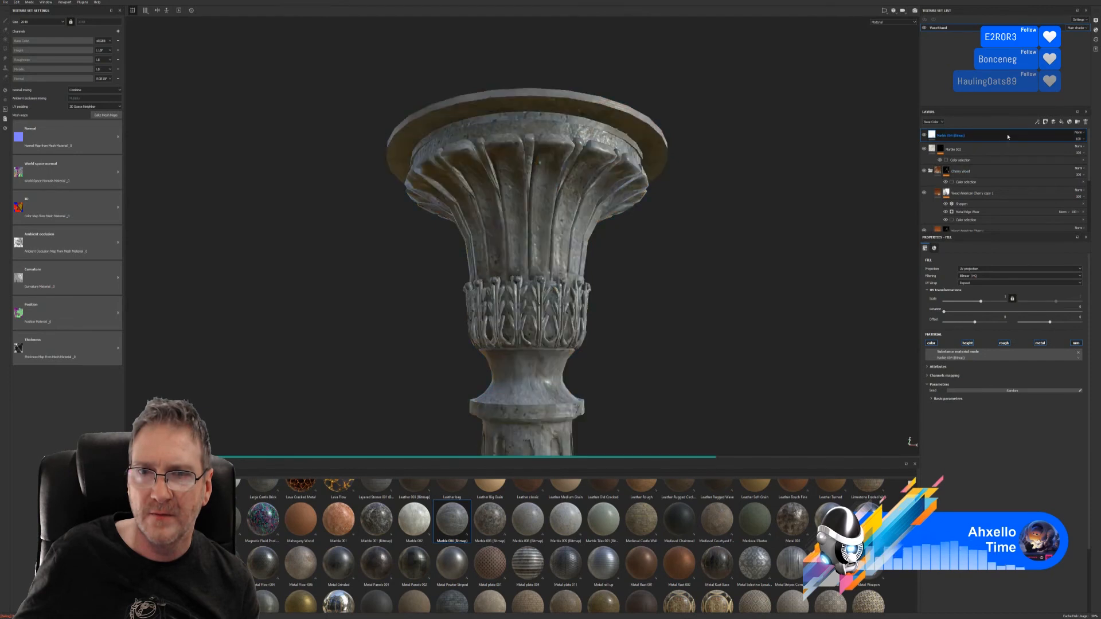
right_click(1008, 137)
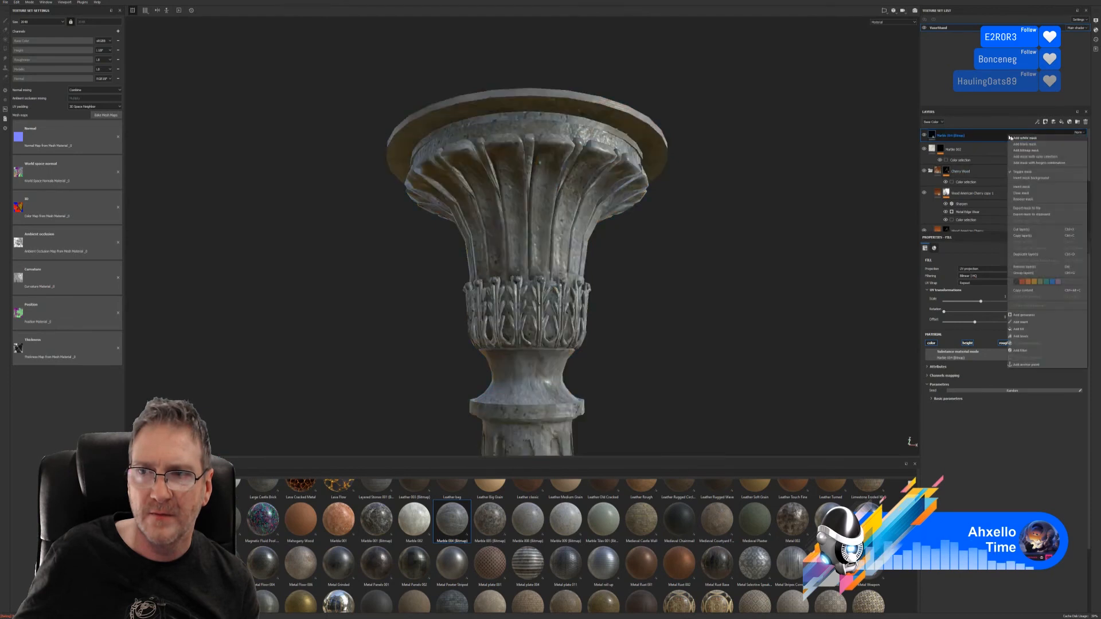
click(1042, 158)
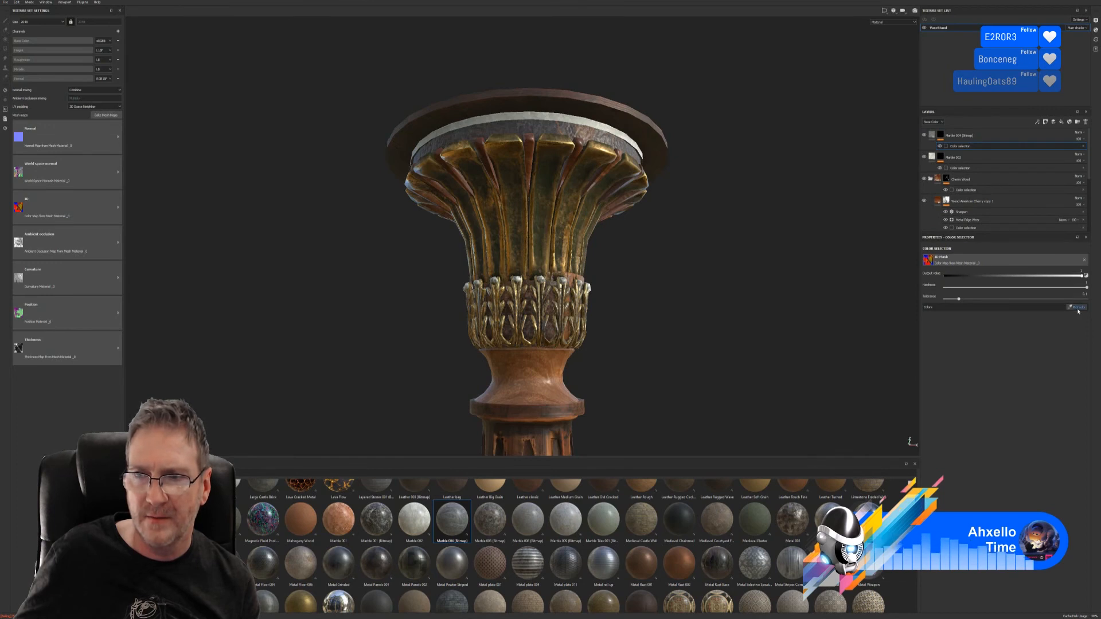
click(1081, 308)
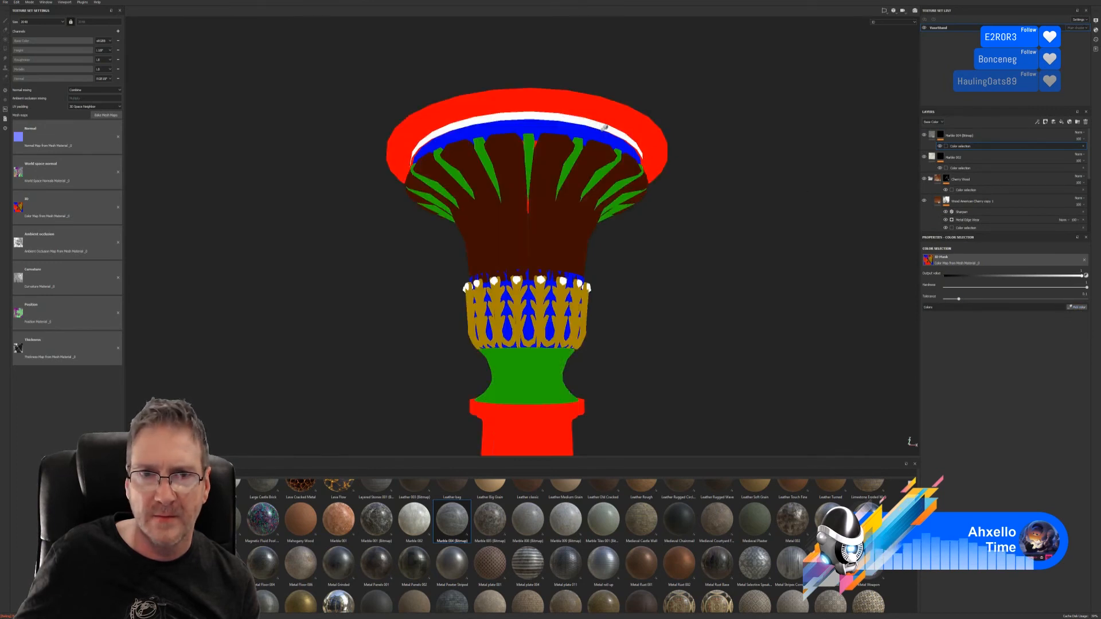
click(596, 119)
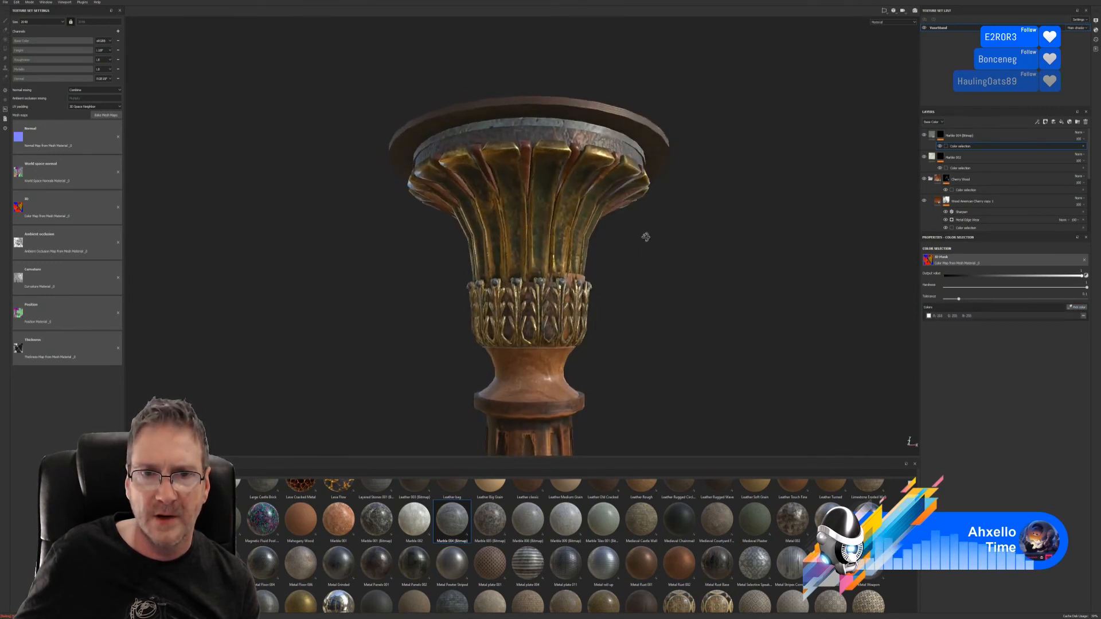
- Increase the UV scale of Marble 002 and slightly increase that of Marble 004 (Bitmap)
click(932, 156)
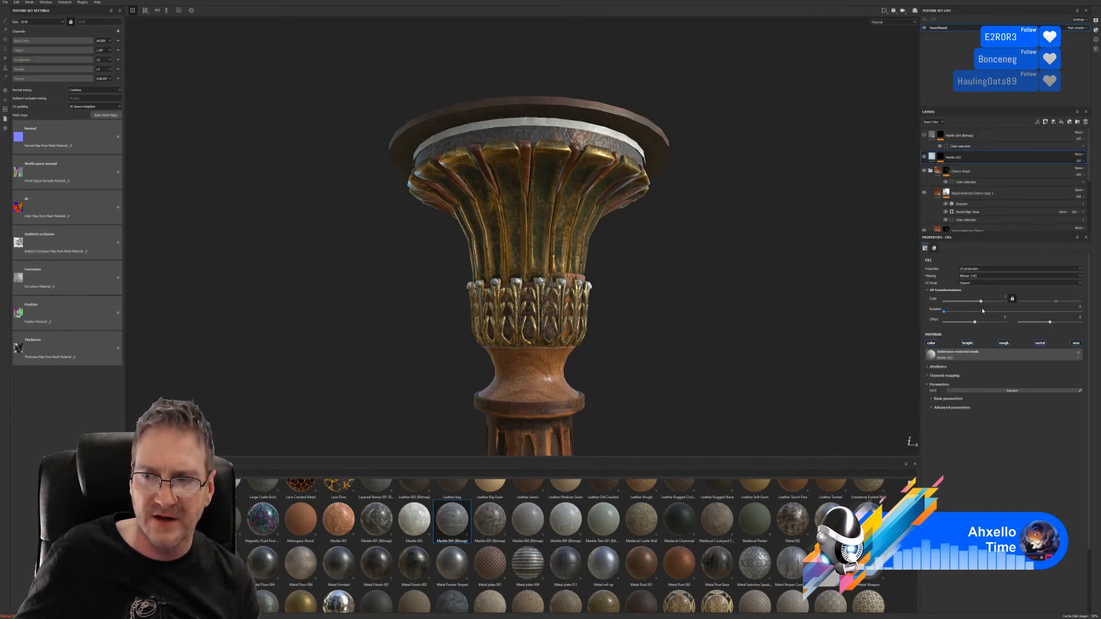
drag(981, 303, 990, 302)
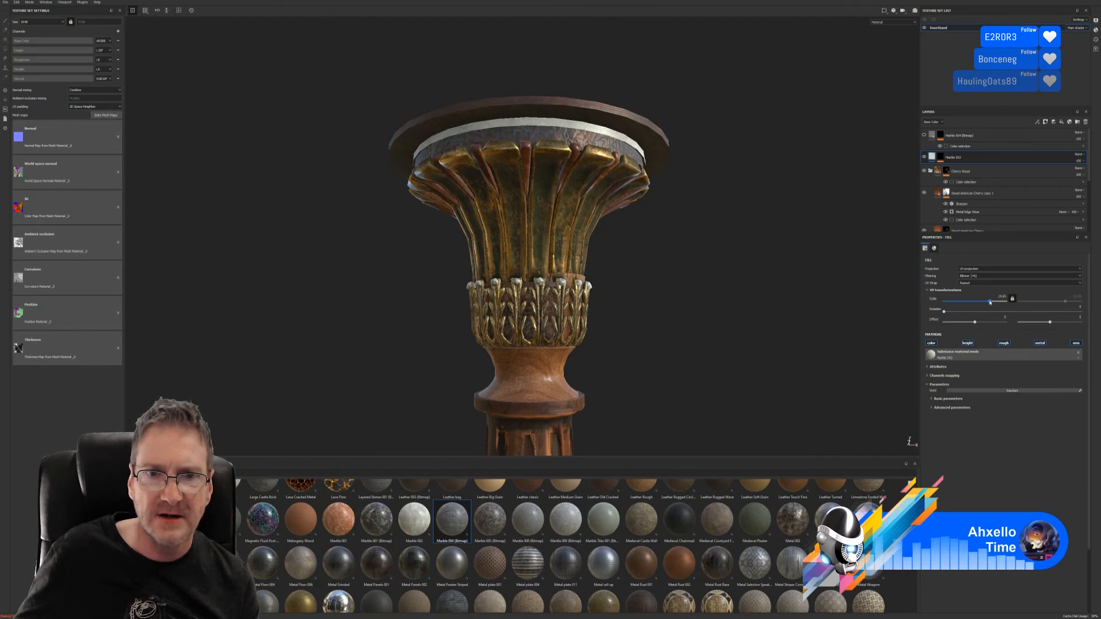
click(924, 135)
click(931, 136)
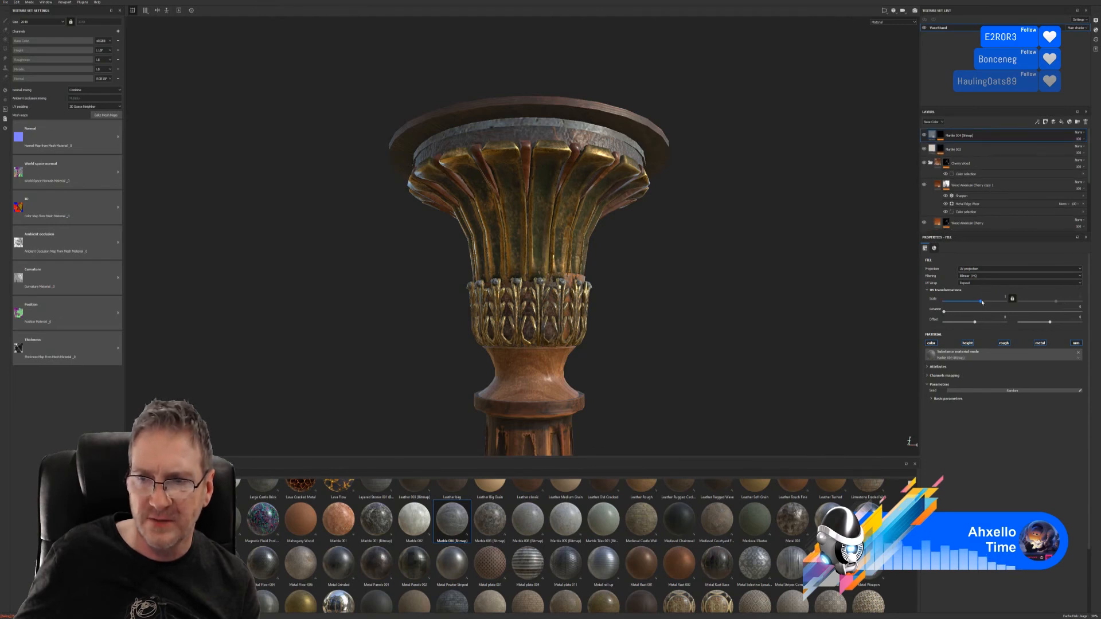
drag(982, 304, 985, 304)
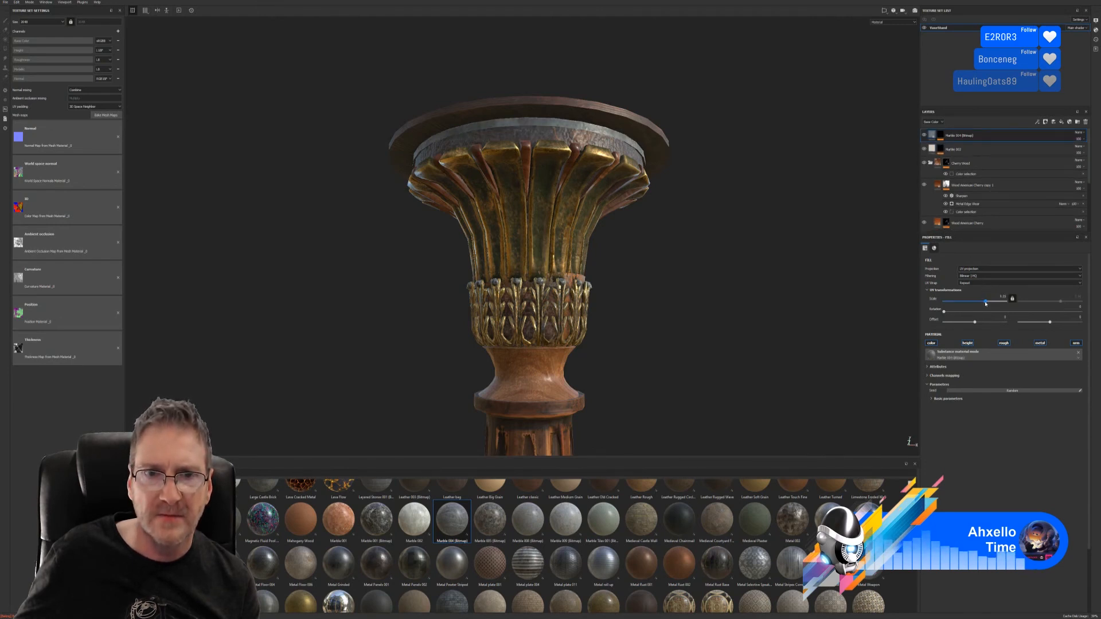
- Group the two marble layers into a folder and name it Marble
click(969, 150)
right_click(969, 150)
click(992, 199)
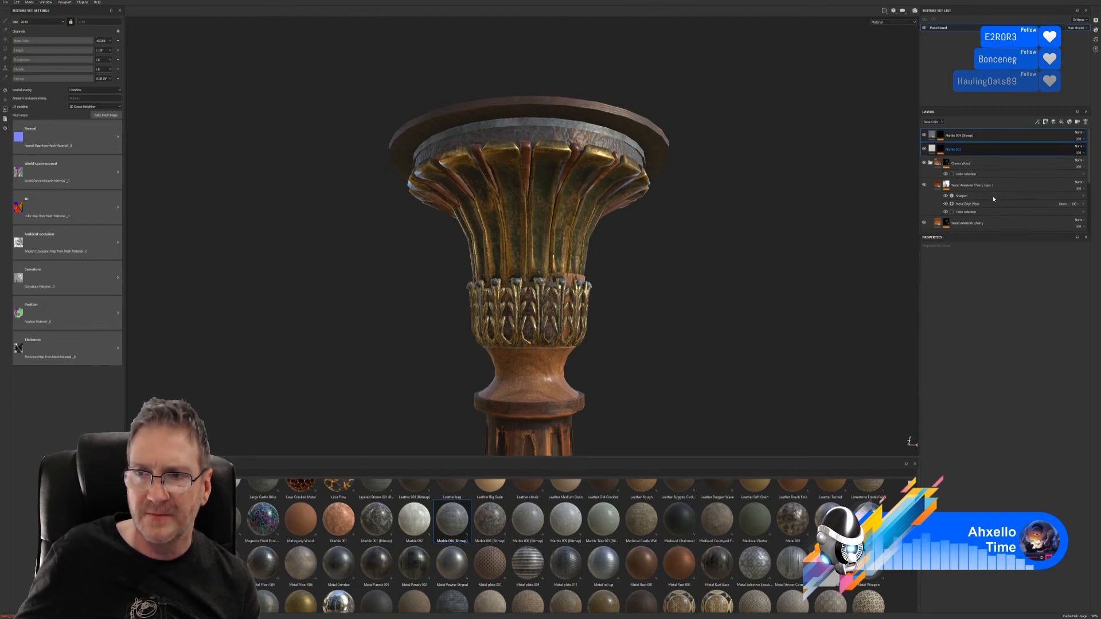
double_click(949, 137)
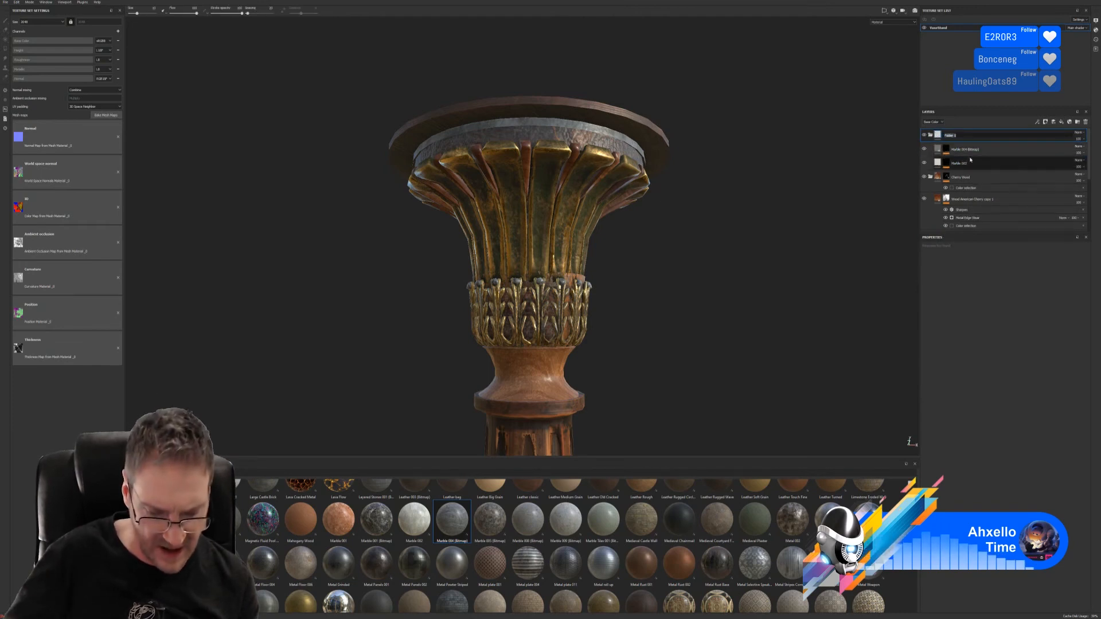
text(Marble)
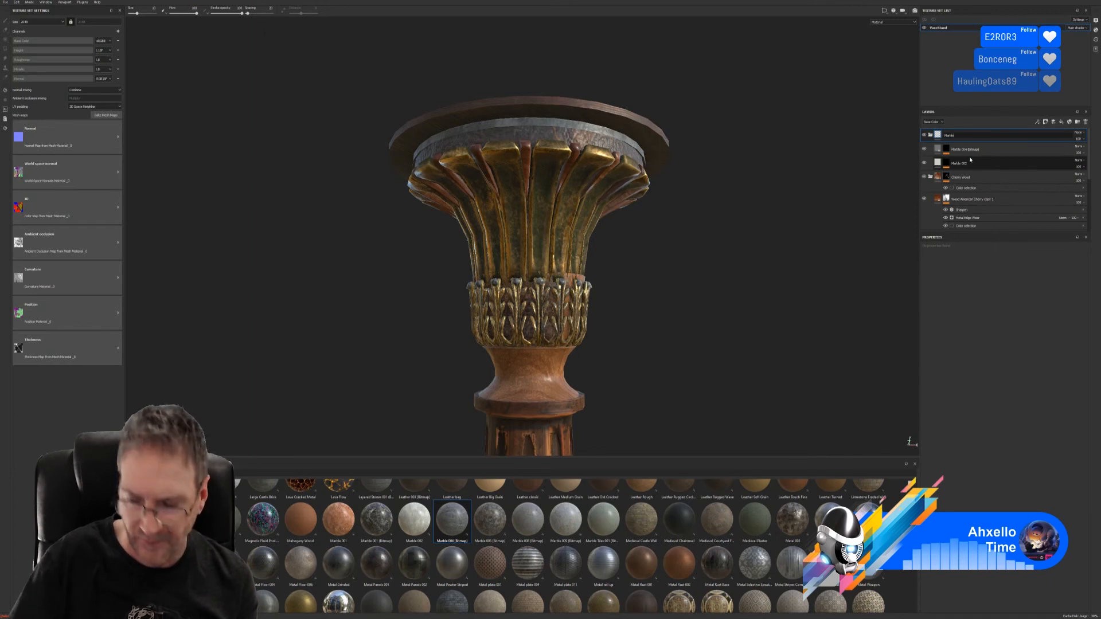
key(Return)
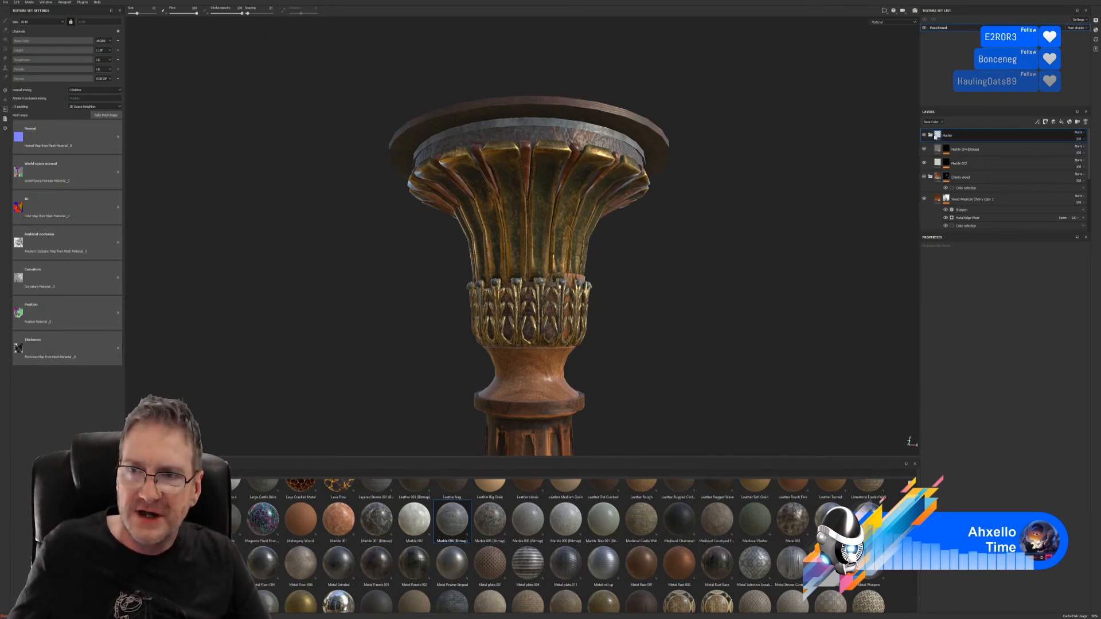
- Set the Luminosity of the Marble 004 (Bitmap) layer to about 0.46 in its basic parameters
click(968, 149)
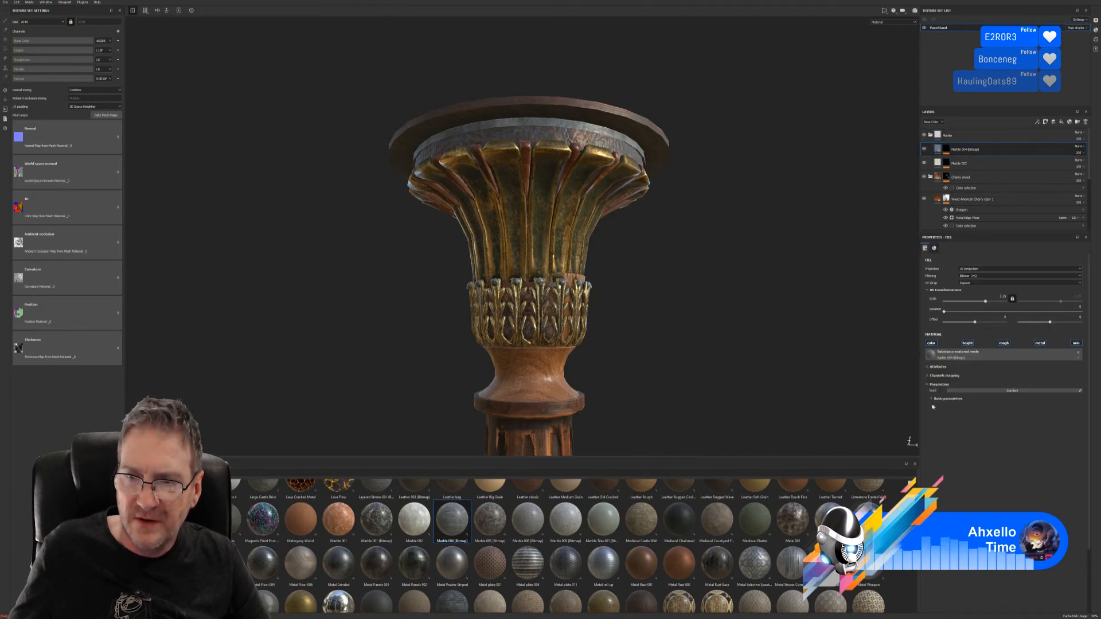
click(933, 399)
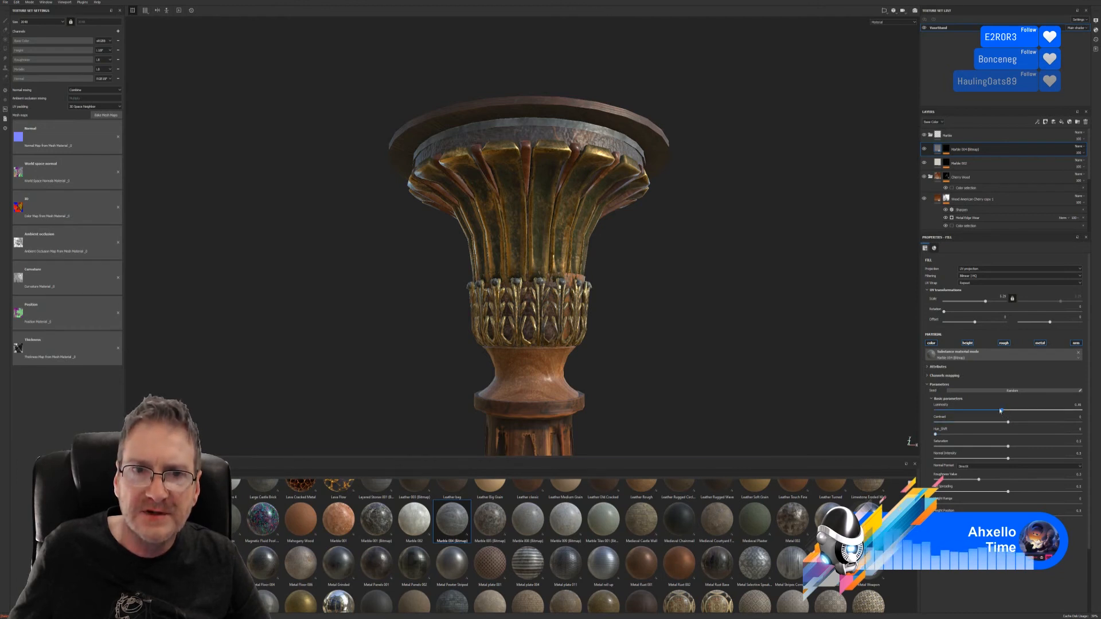
drag(1001, 411, 1004, 409)
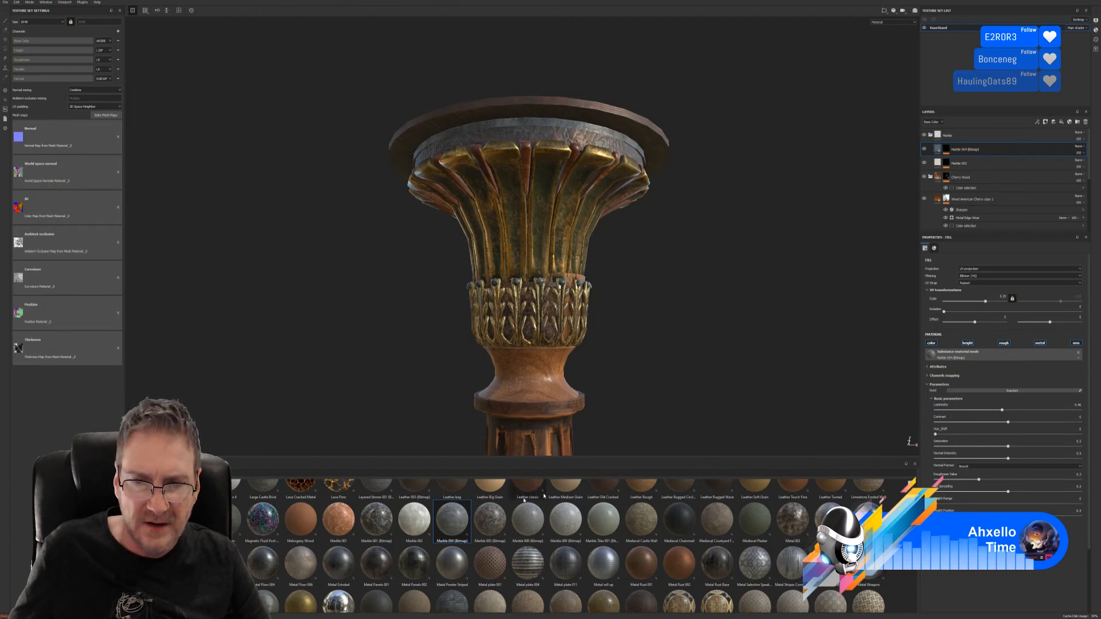
- Slightly brighten the Marble Color in the advanced parameters of the Marble 002 layer
click(959, 163)
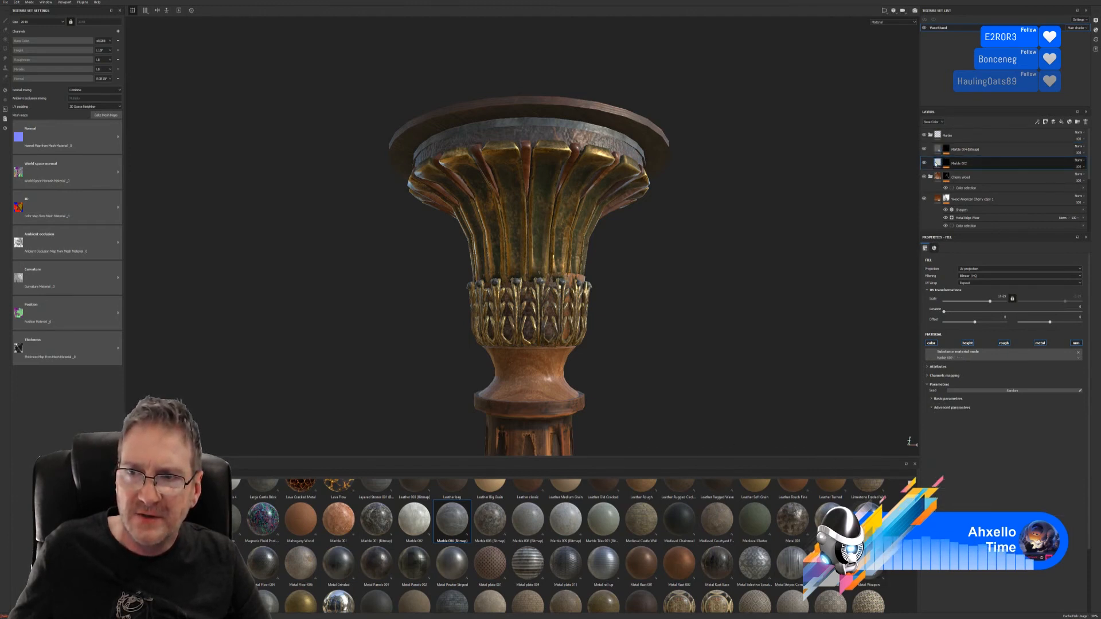
click(933, 408)
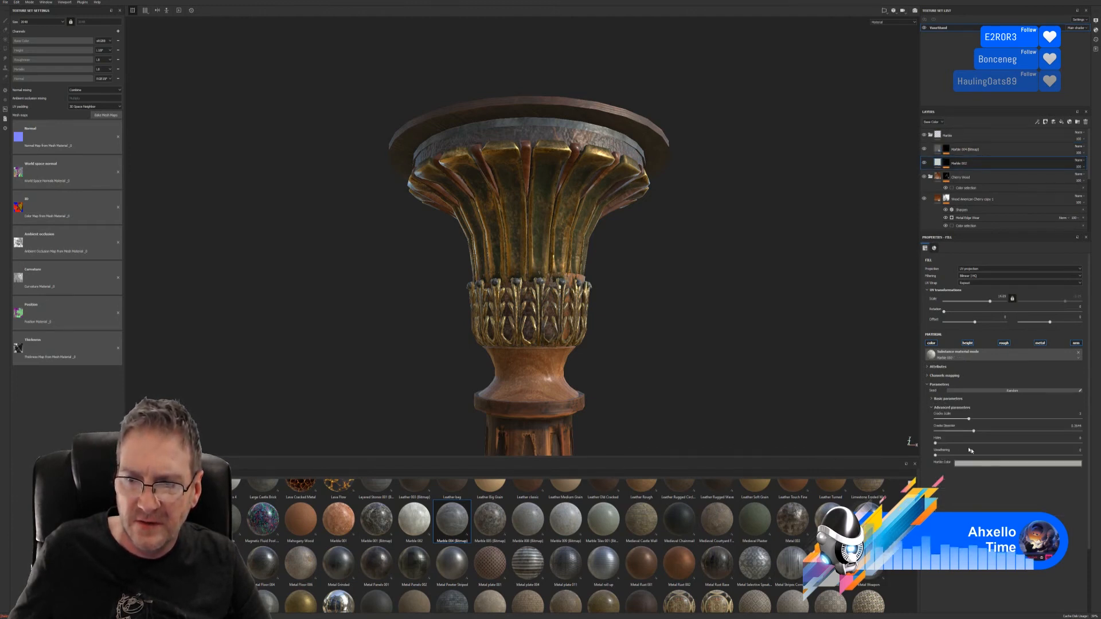
click(1014, 463)
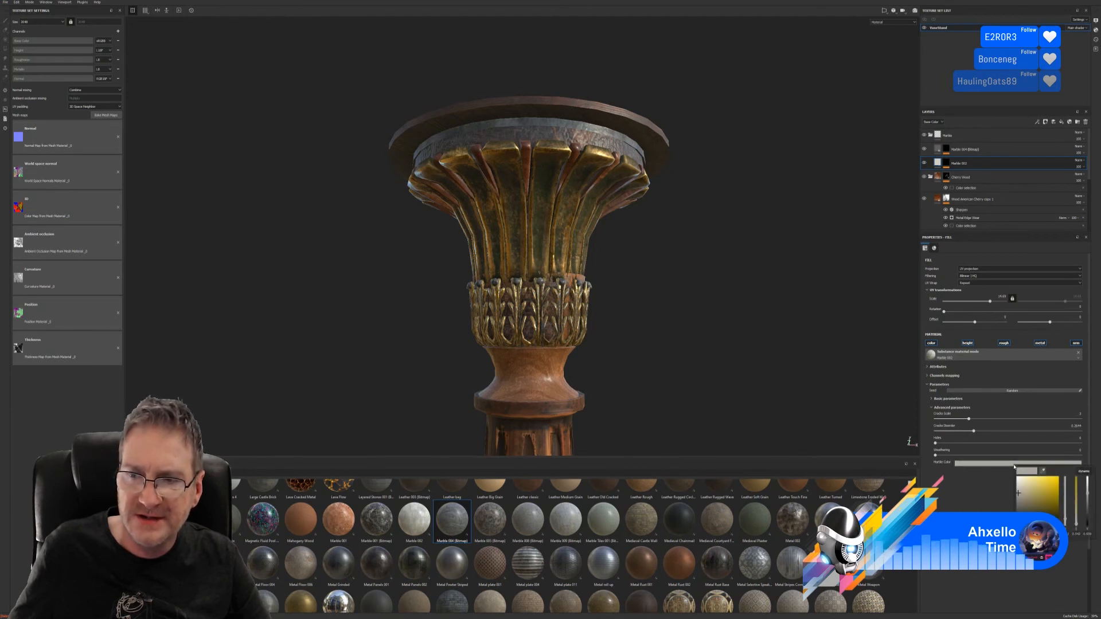
drag(1089, 493, 1087, 492)
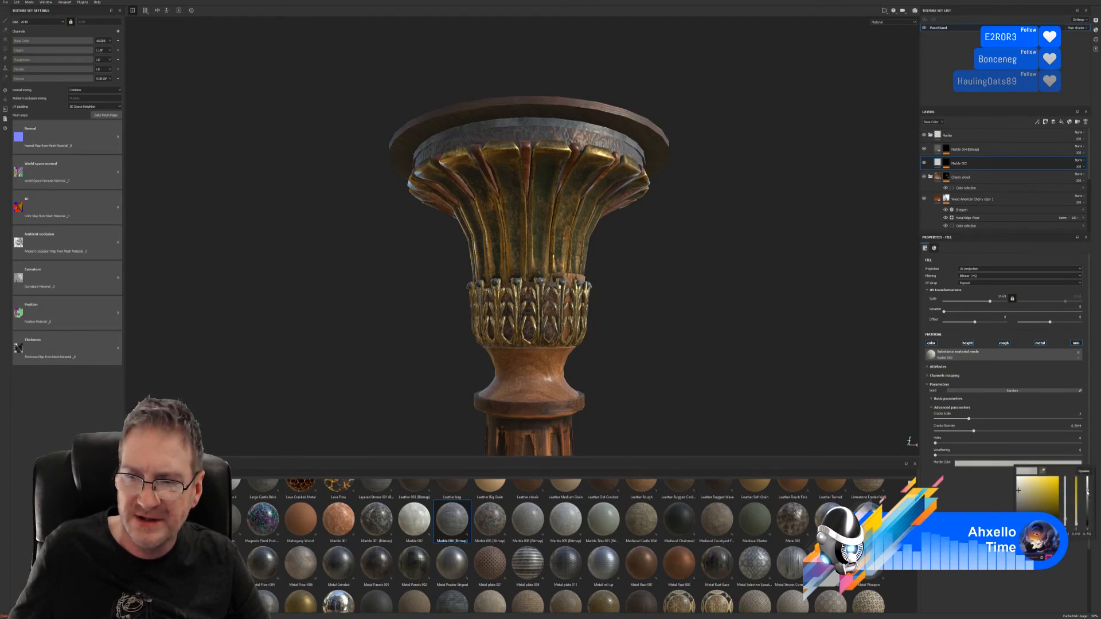
click(755, 375)
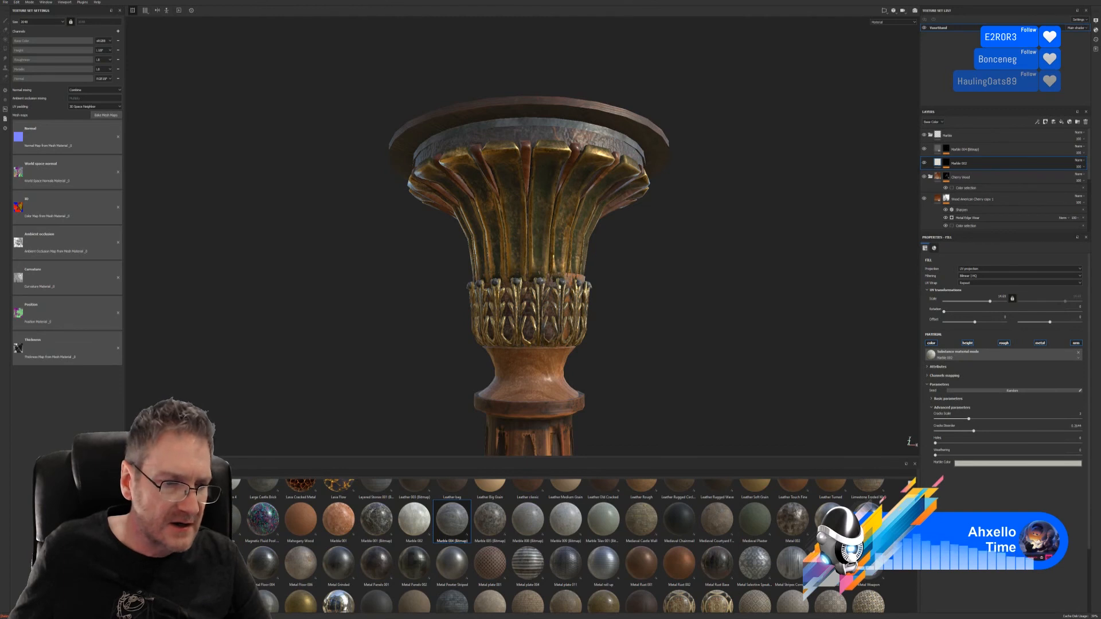
- Apply the Surface Worn smart mask to the Marble 004 (Bitmap) layer
click(142, 574)
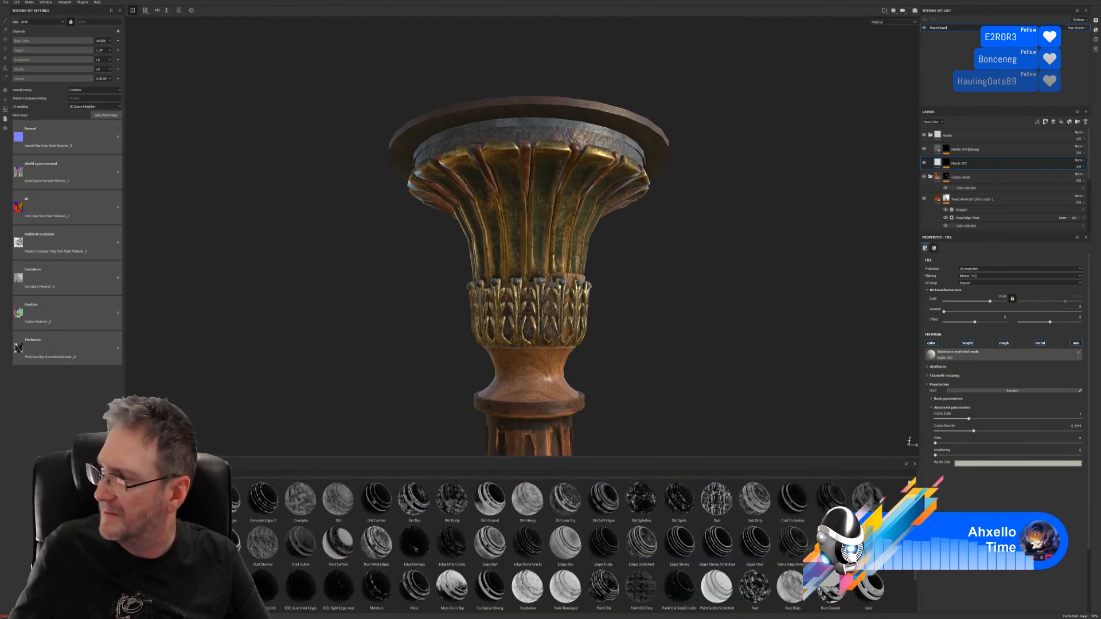
scroll(717, 556, down, 1)
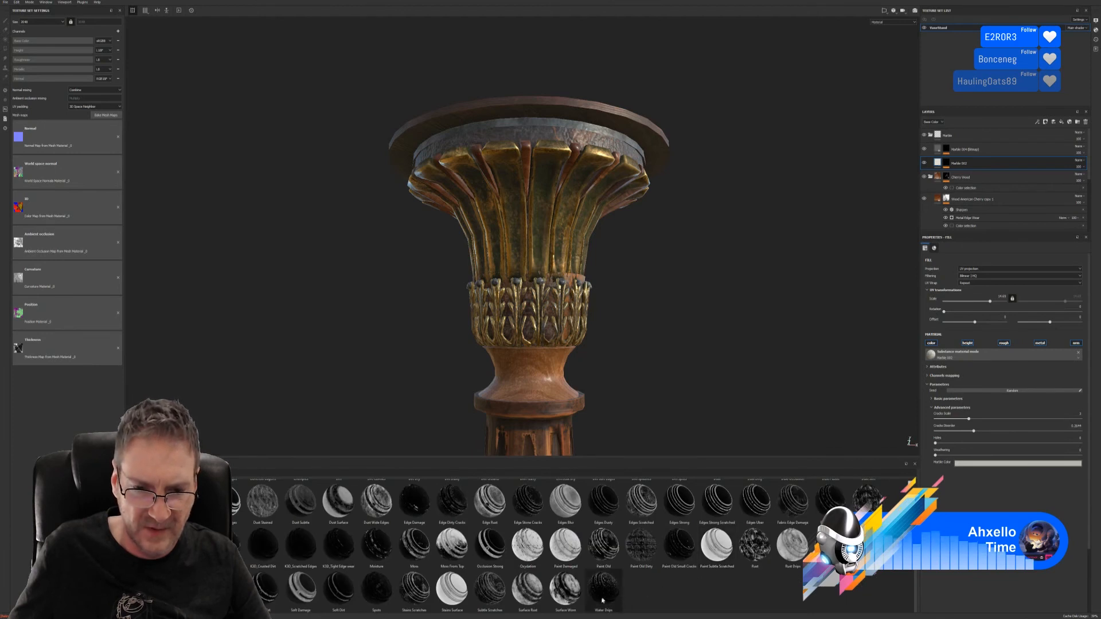
mouse_move(565, 591)
mouse_down()
mouse_move(952, 422)
mouse_move(1001, 192)
mouse_move(985, 151)
mouse_up()
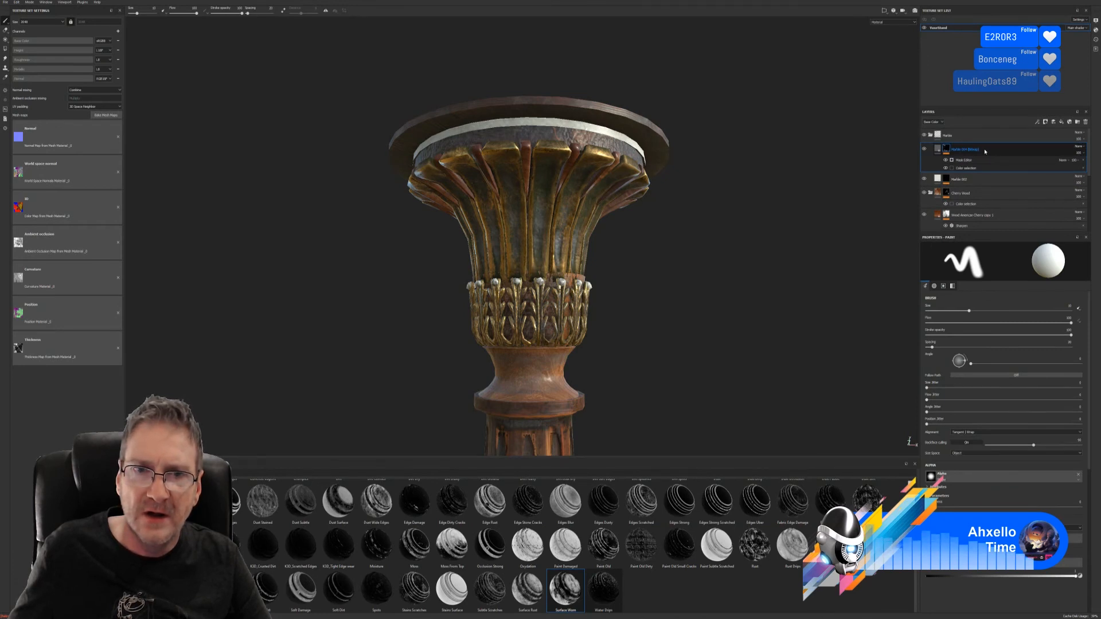
- Mask the Marble folder by color selection to the capital's white ID areas
right_click(979, 139)
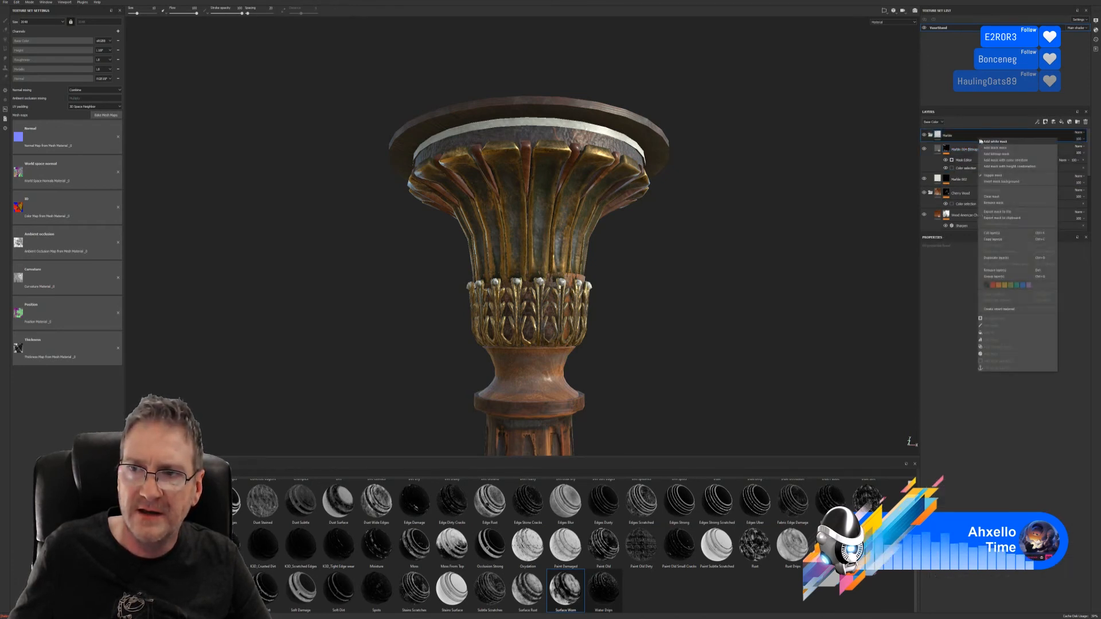
click(1009, 160)
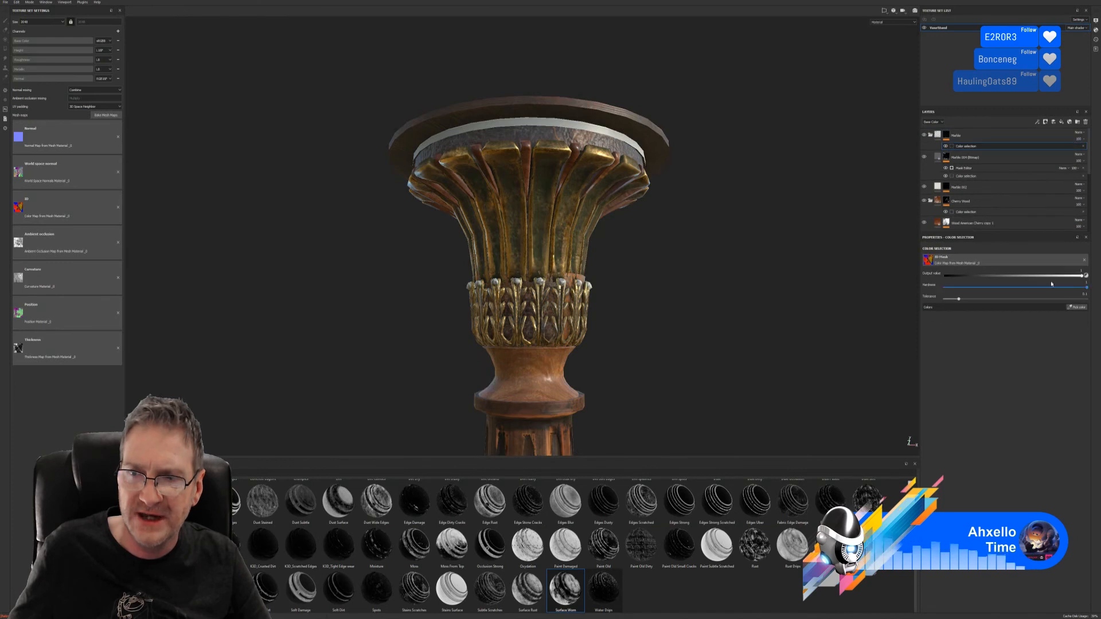
click(1083, 308)
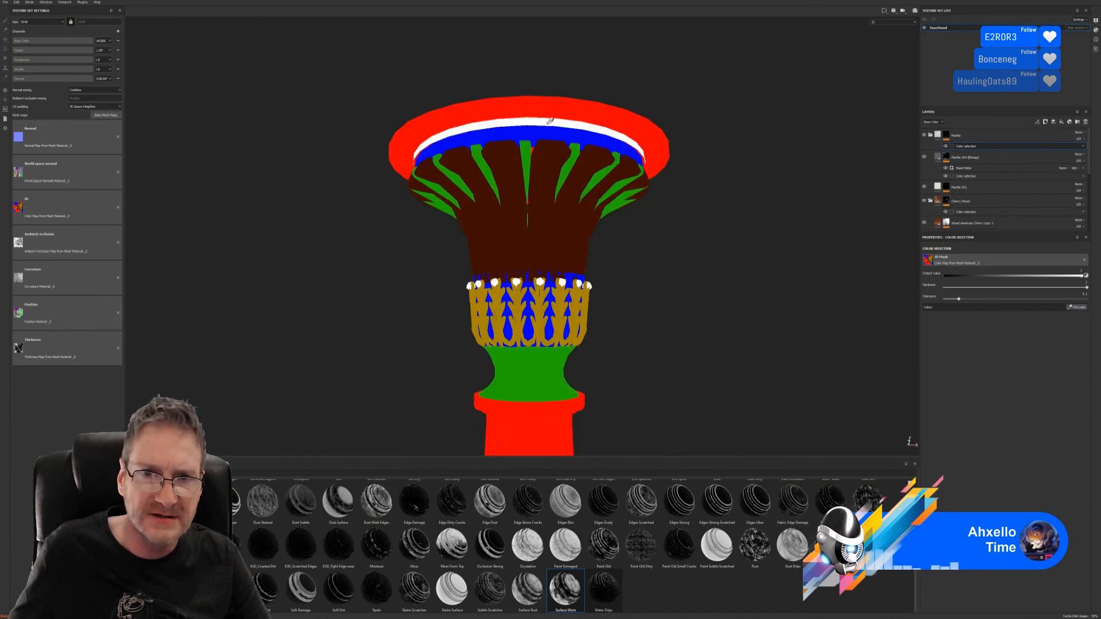
click(548, 121)
- Turn on Global Invert in the Mask Editor of Marble 004 (Bitmap) and raise its Global Balance to about 0.98
alt+drag(707, 240, 835, 272)
alt+right_drag(653, 114, 828, 123)
alt+middle_drag(797, 133, 762, 138)
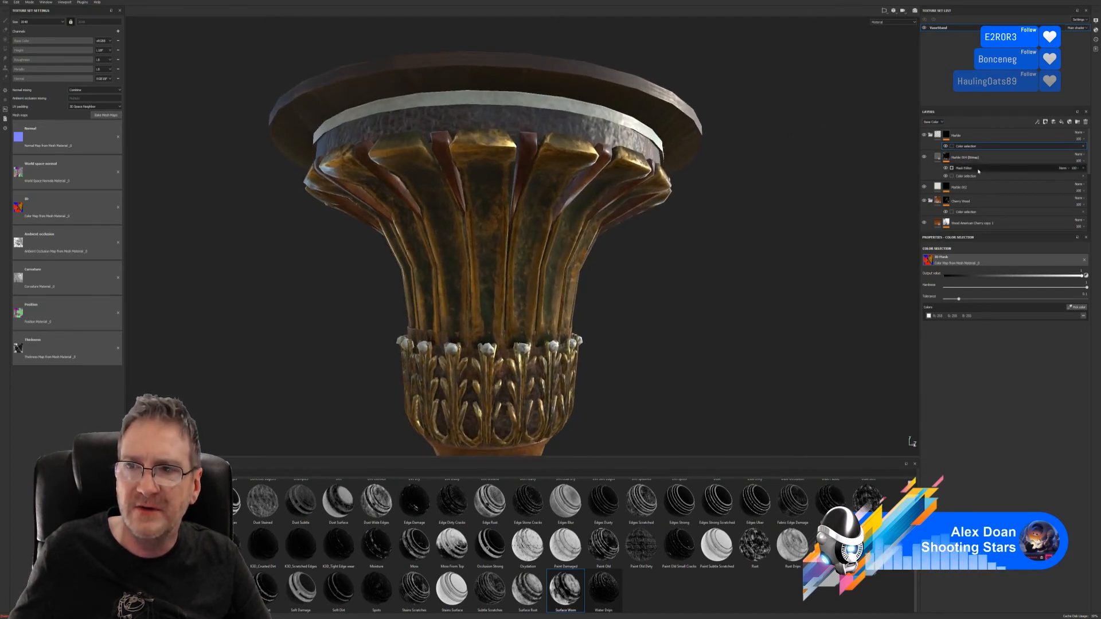
click(977, 169)
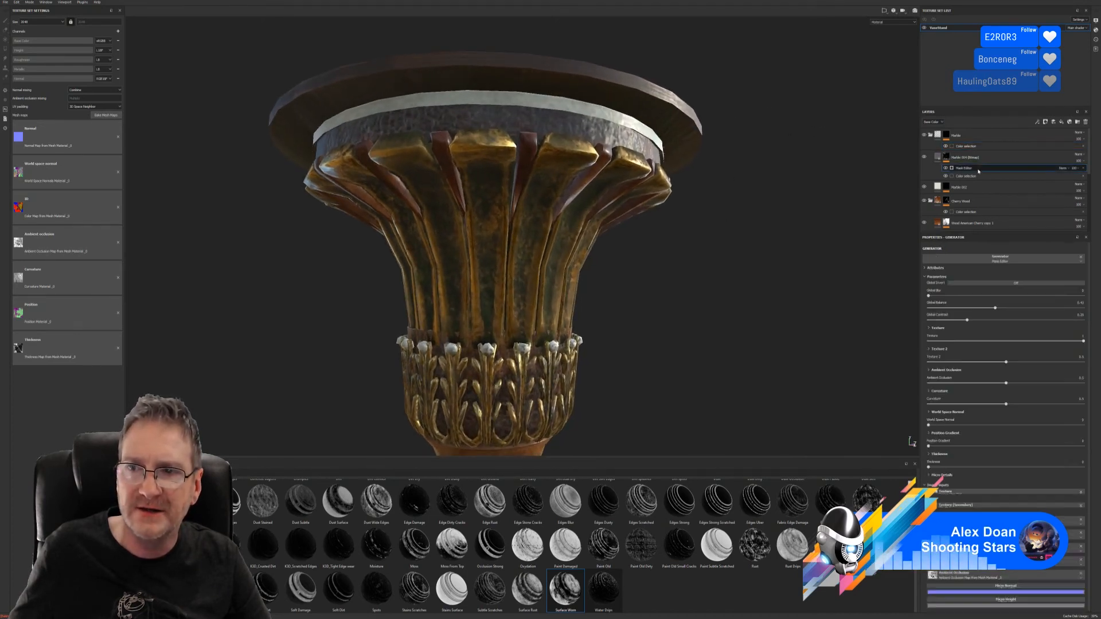
click(1013, 283)
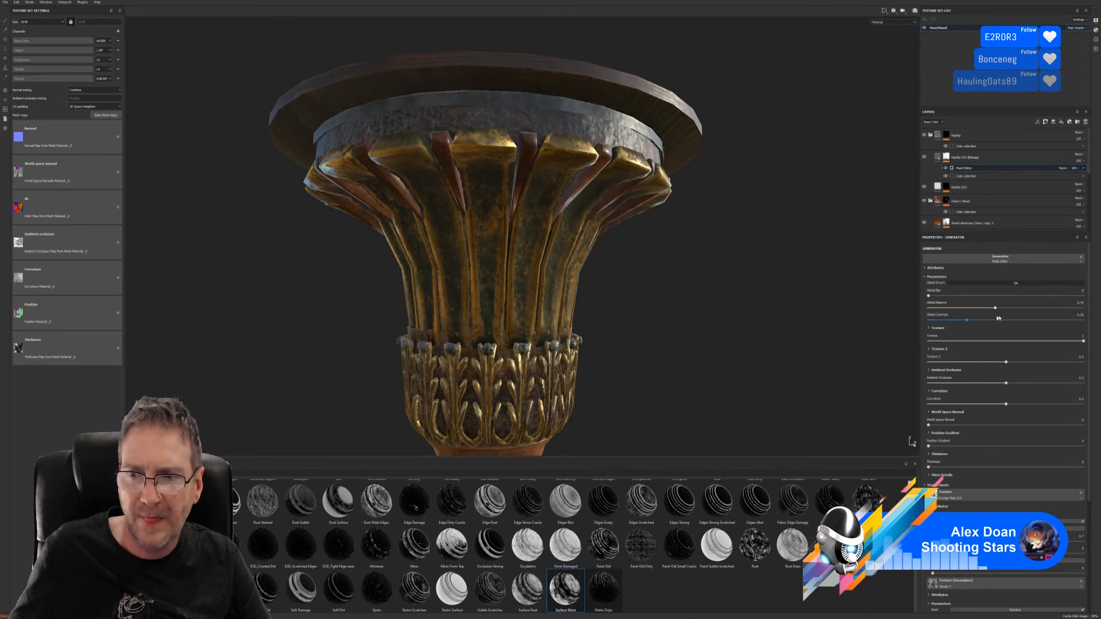
drag(993, 309, 1080, 309)
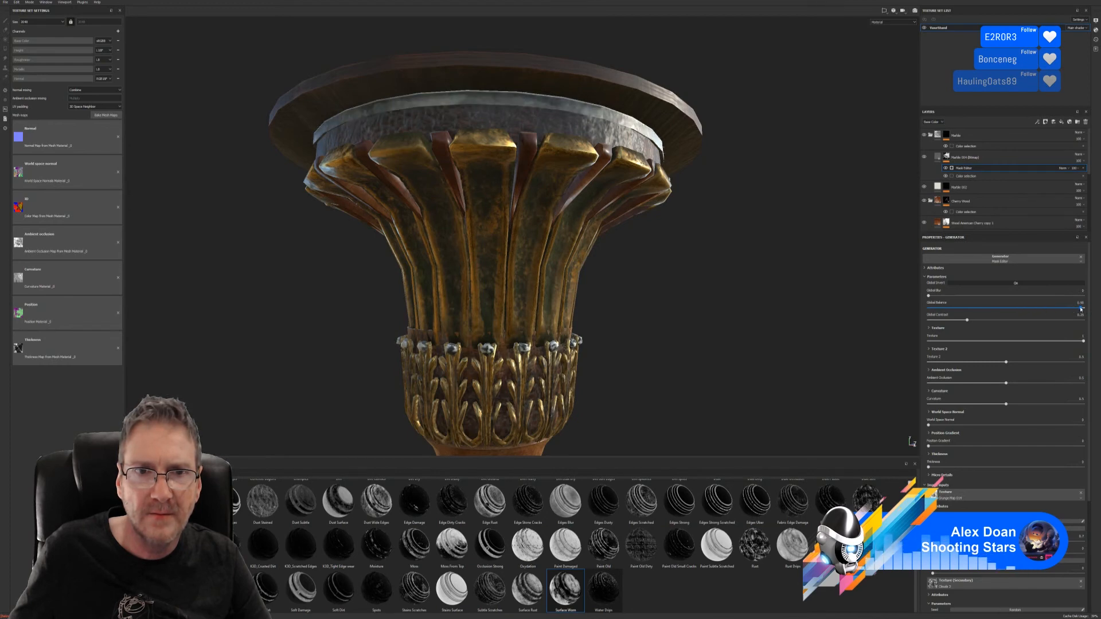
- Lower the Global Contrast of the Marble 004 (Bitmap) mask to about 0.07
alt+drag(740, 247, 422, 280)
scroll(425, 282, down, 3)
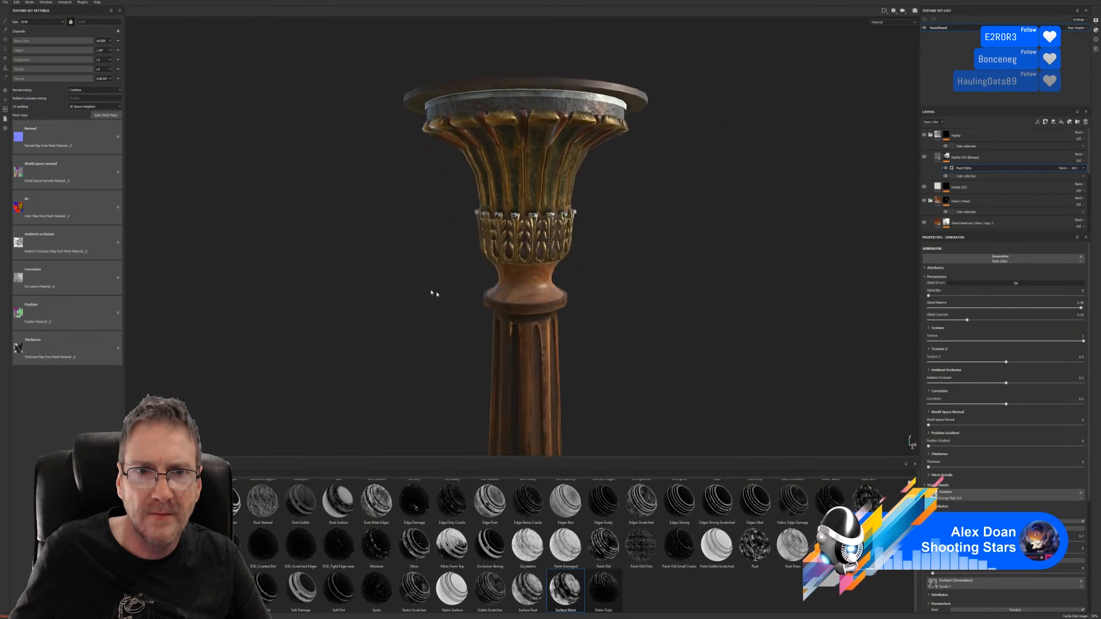
alt+drag(485, 297, 500, 287)
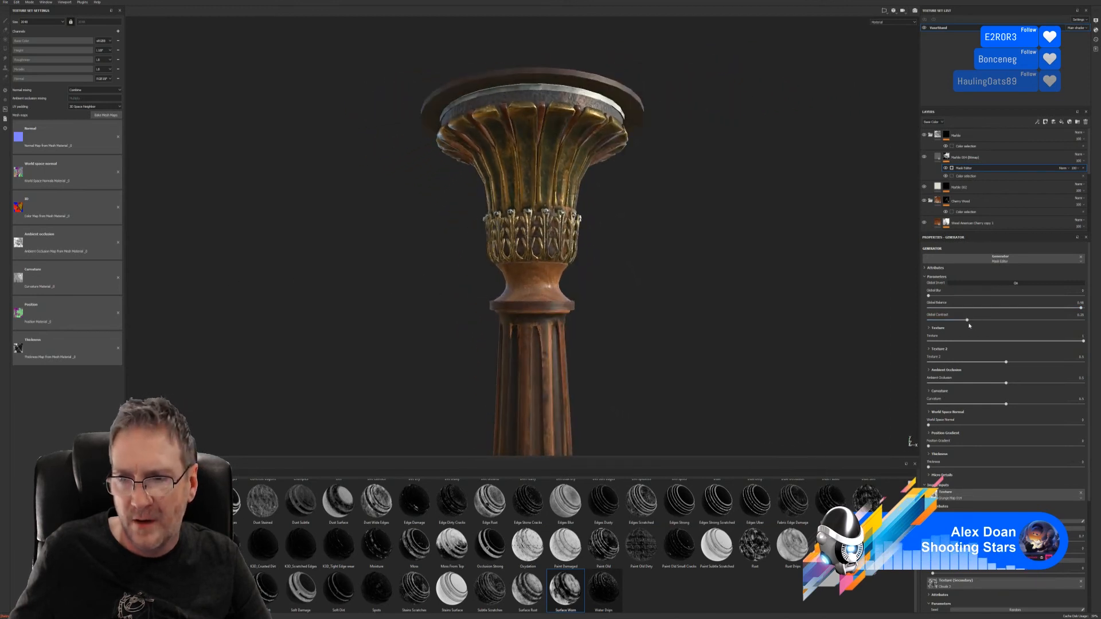
drag(968, 321, 939, 335)
- Set the mask's Texture 2 to about 0.37, Ambient Occlusion 0, Curvature 0.31, World Space Normal 0.04, Position Gradient 0.01 and Thickness 0.07
alt+drag(648, 234, 189, 213)
alt+right_drag(449, 201, 614, 212)
alt+drag(614, 212, 589, 181)
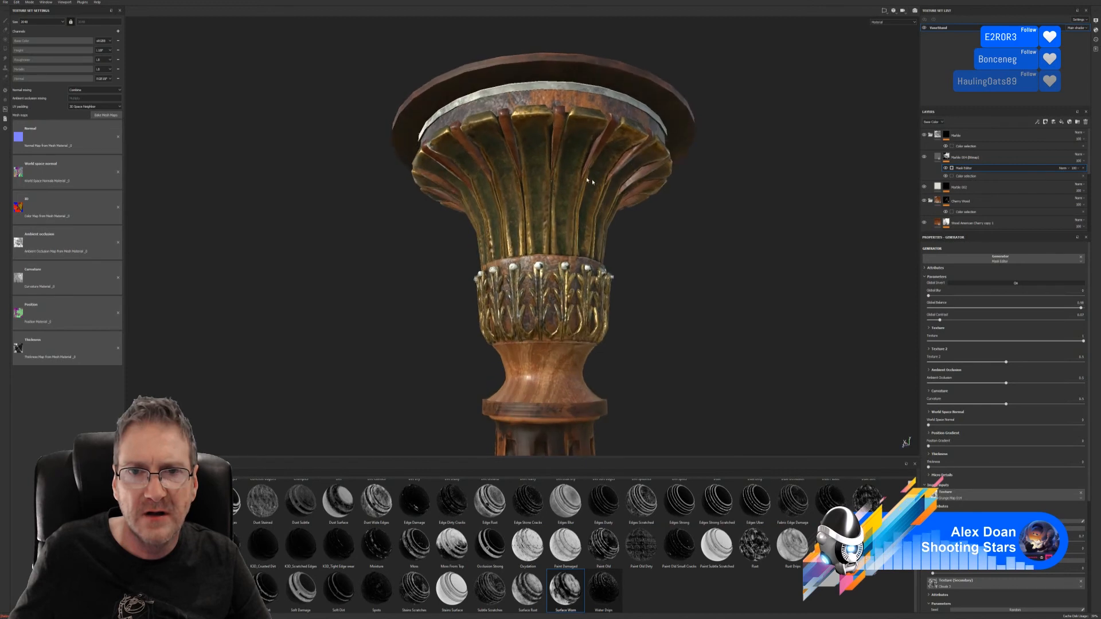
alt+right_drag(589, 180, 643, 205)
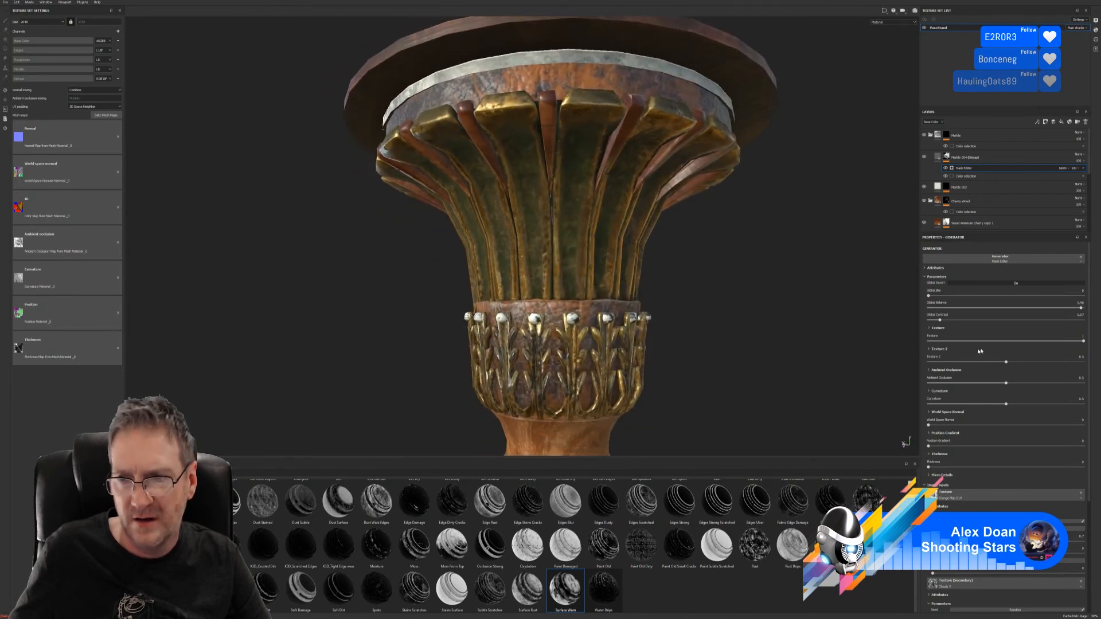
mouse_move(1006, 361)
mouse_down()
mouse_move(1081, 357)
mouse_move(949, 360)
mouse_move(1015, 360)
mouse_move(982, 360)
mouse_move(988, 383)
mouse_move(925, 385)
mouse_up()
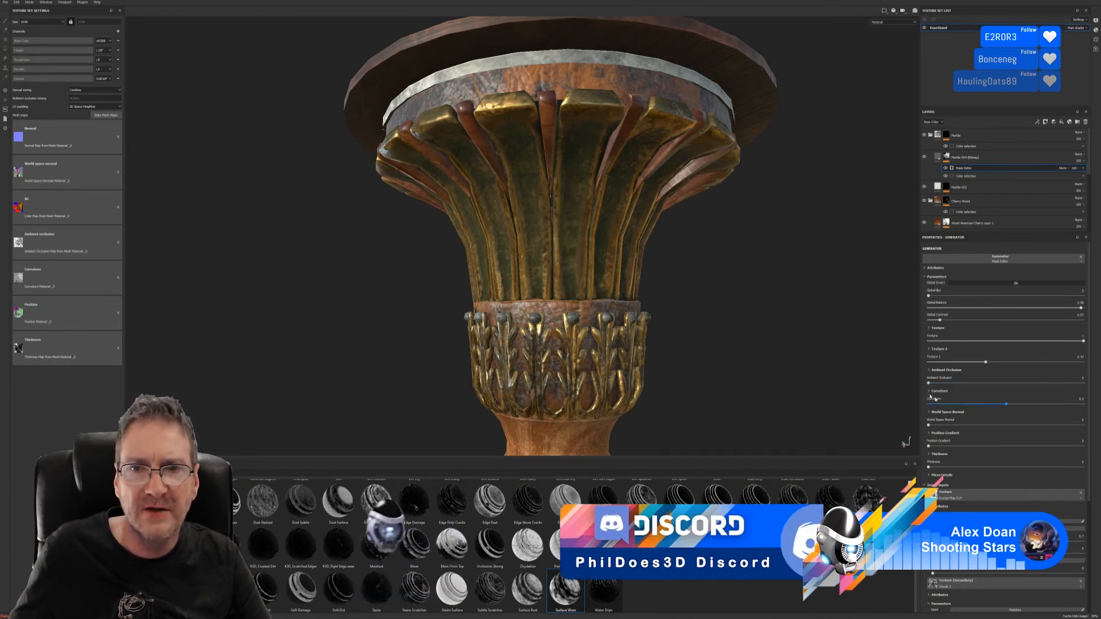
mouse_move(1005, 404)
mouse_down()
mouse_move(975, 403)
mouse_move(1061, 390)
mouse_move(963, 405)
mouse_move(977, 404)
mouse_move(992, 425)
mouse_move(926, 430)
mouse_move(1024, 446)
mouse_up()
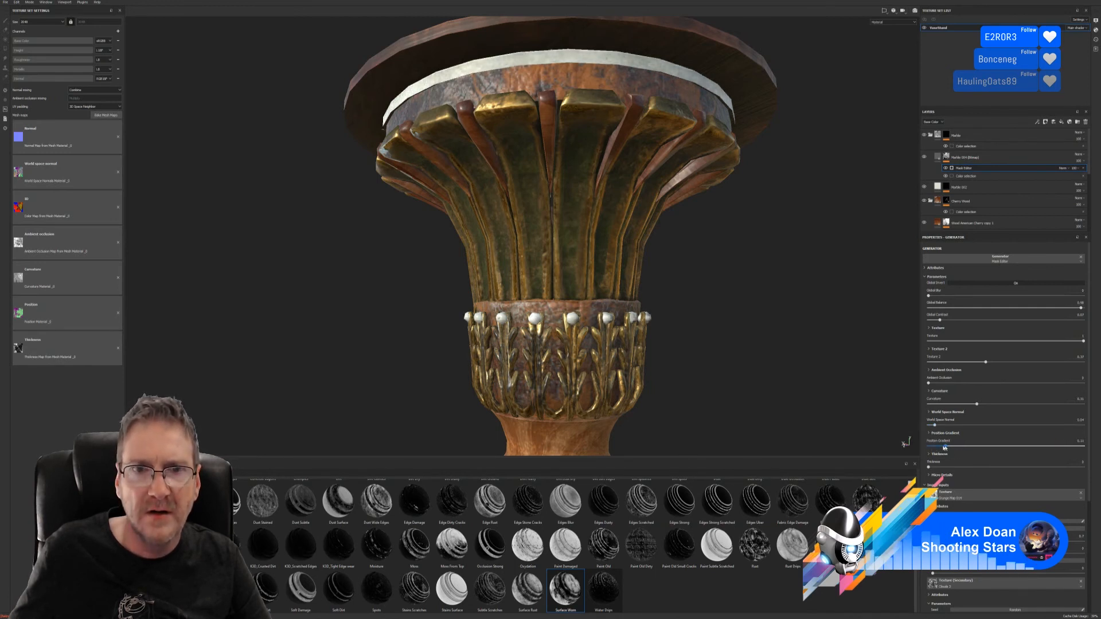
mouse_move(945, 447)
mouse_down()
mouse_move(921, 453)
mouse_move(939, 467)
mouse_up()
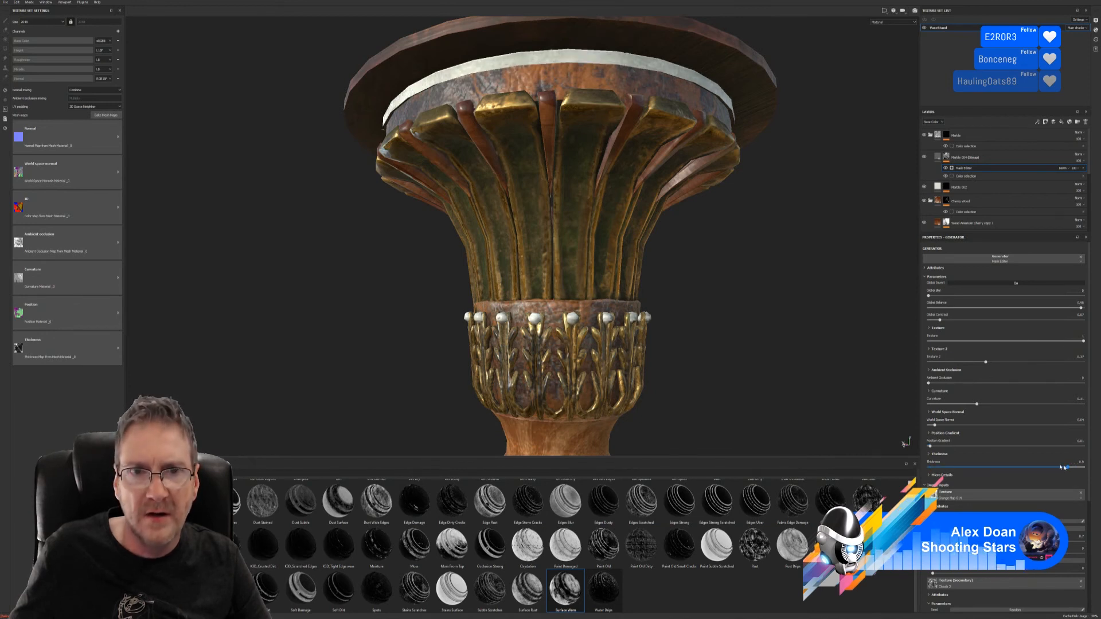
- Examine the marble wear on the capital together with the rest of the column from several angles
alt+drag(728, 252, 688, 281)
alt+right_drag(505, 315, 221, 333)
alt+middle_drag(543, 320, 513, 218)
alt+drag(513, 218, 476, 302)
alt+middle_drag(476, 302, 484, 215)
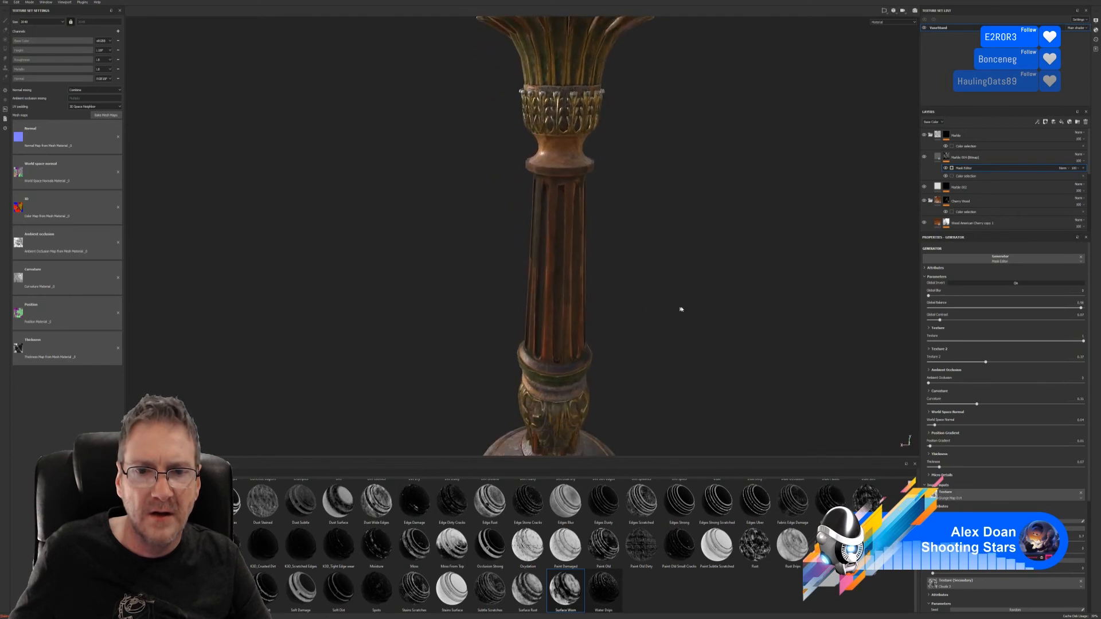
alt+right_drag(681, 310, 320, 321)
alt+middle_drag(484, 277, 465, 322)
alt+drag(465, 323, 754, 240)
scroll(478, 163, up, 2)
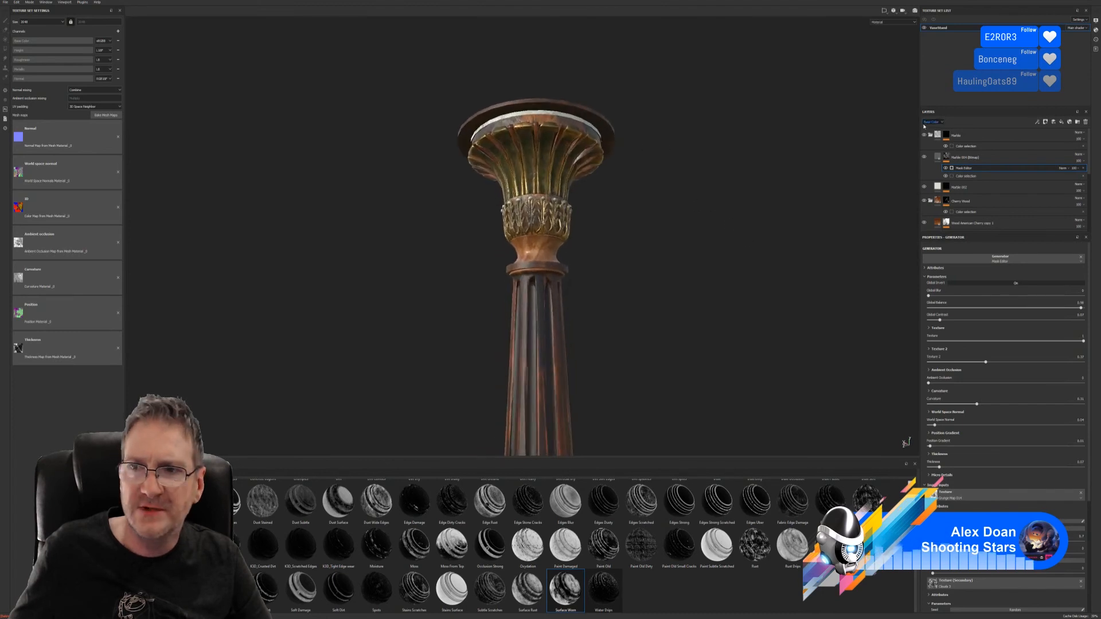
- Darken the Marble Color of Marble 002 and set the Luminosity of Marble 004 (Bitmap) to about 0.44
click(938, 188)
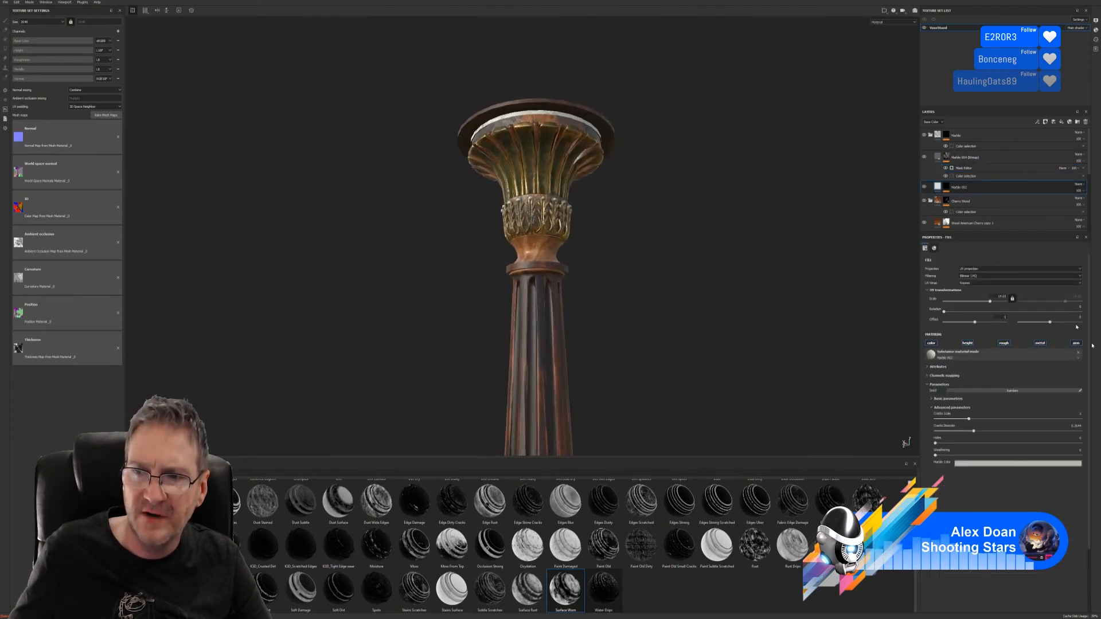
click(1011, 464)
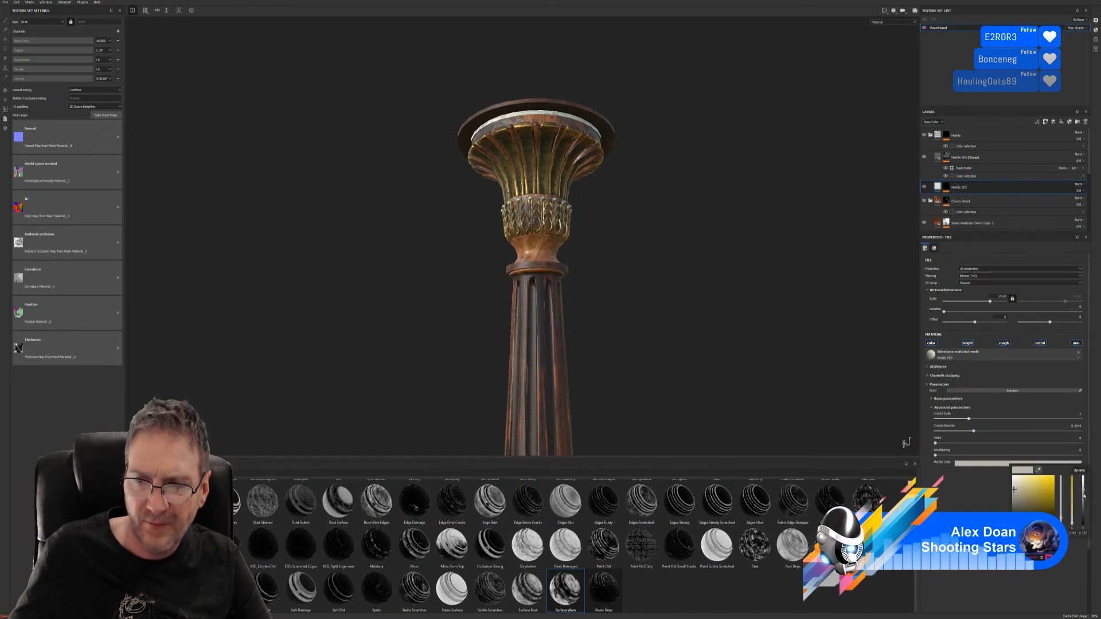
drag(1084, 496, 1083, 503)
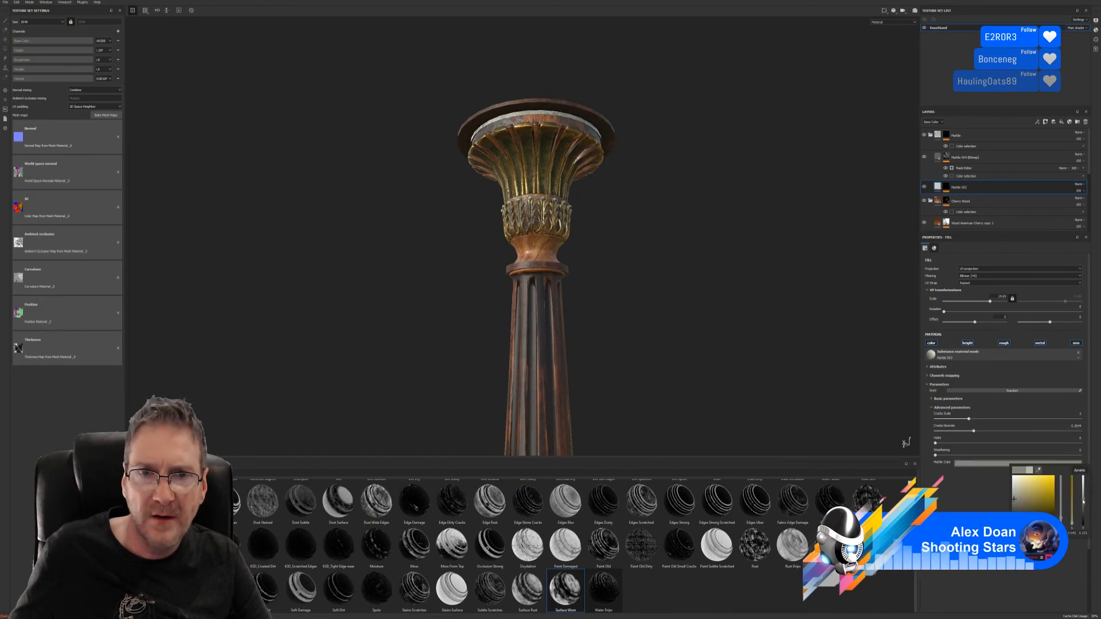
click(940, 160)
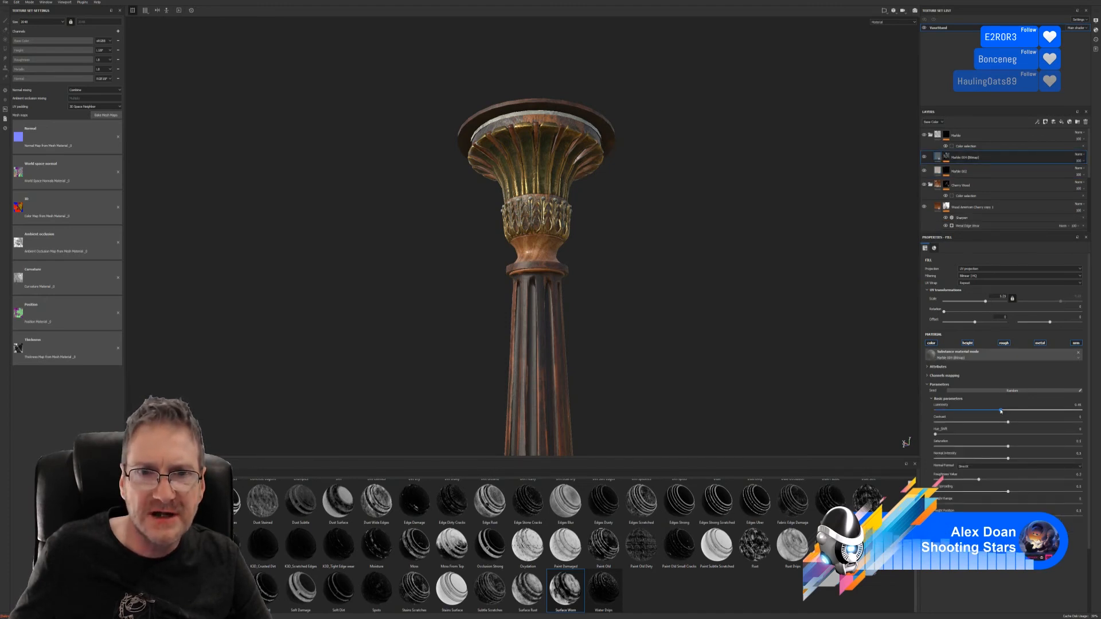
mouse_move(993, 412)
mouse_down()
mouse_move(975, 411)
mouse_move(1000, 414)
mouse_up()
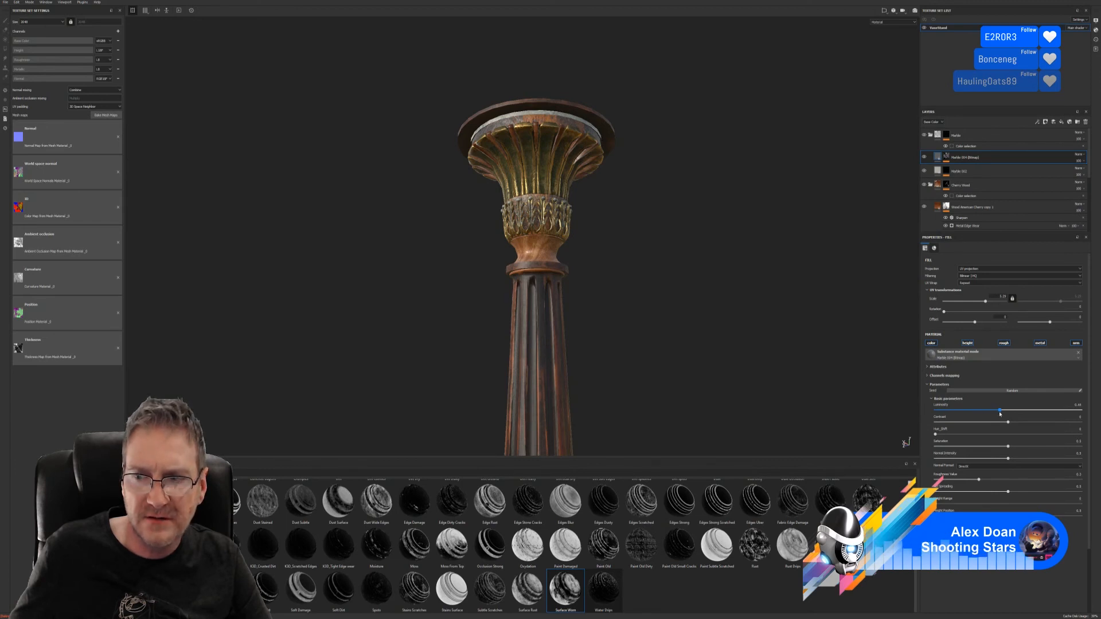
- Examine the whole textured column from capital to base under different view and lighting angles
alt+drag(747, 290, 579, 263)
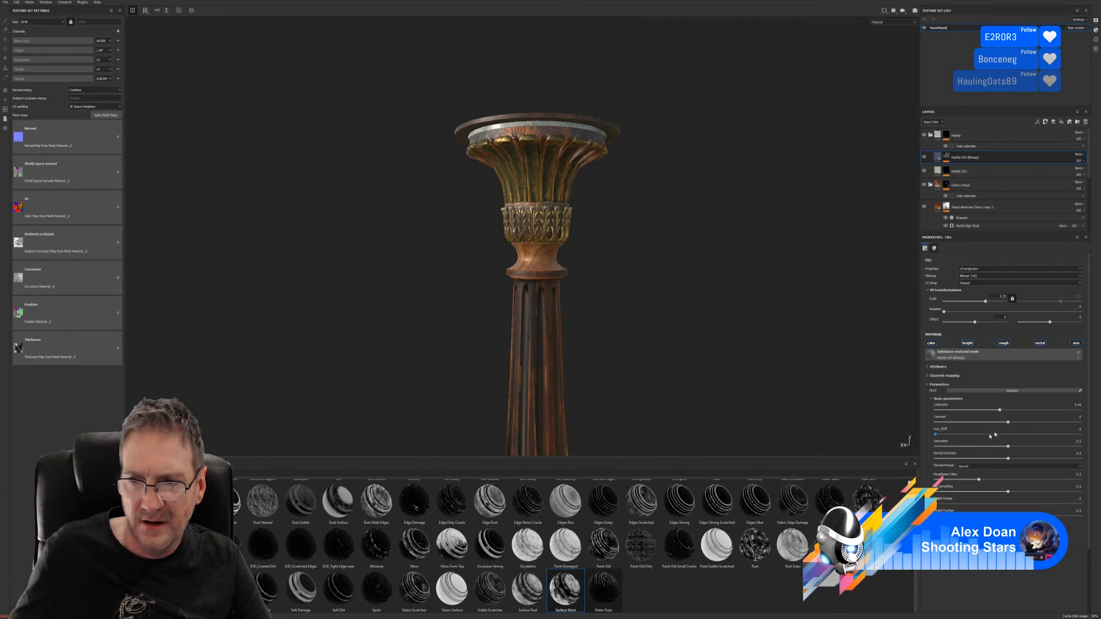
scroll(490, 173, up, 5)
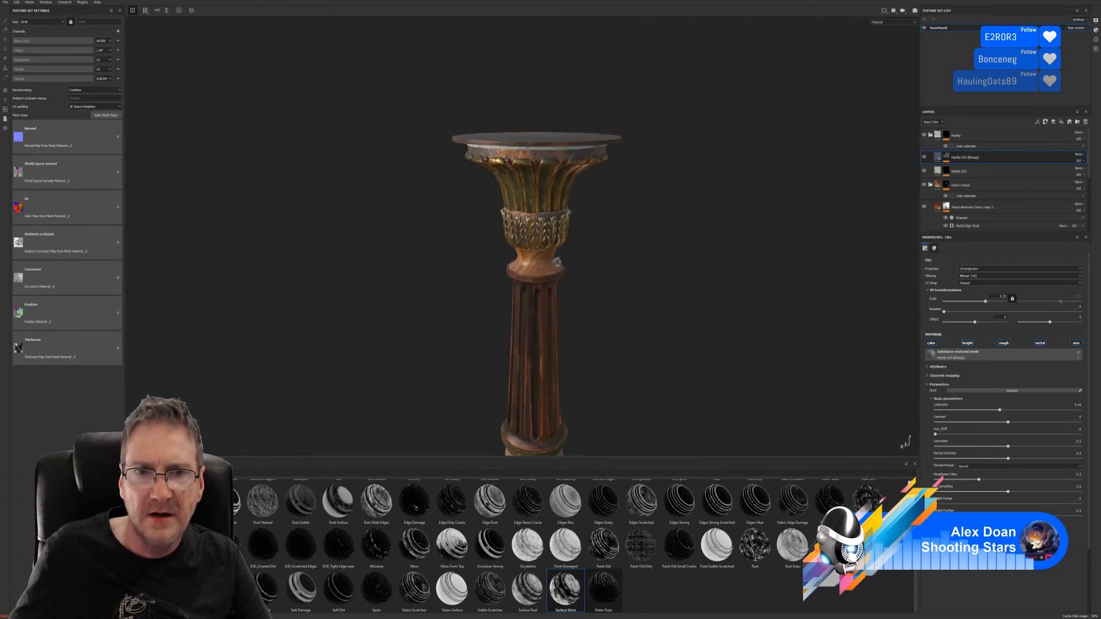
scroll(489, 174, down, 6)
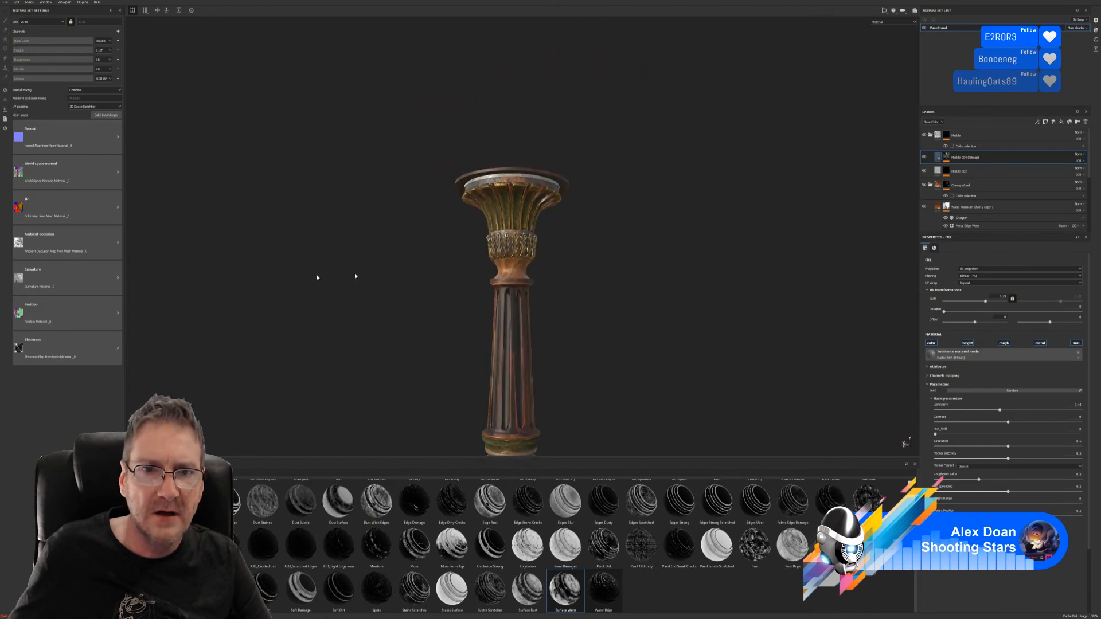
alt+middle_drag(549, 239, 566, 160)
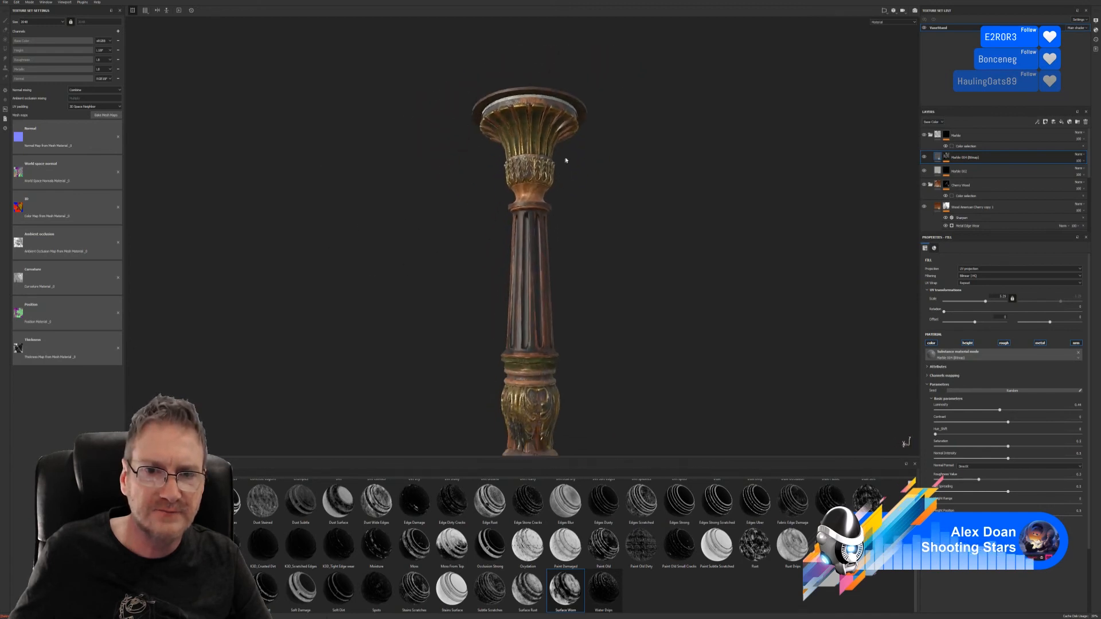
scroll(493, 242, down, 2)
alt+middle_drag(549, 244, 563, 199)
alt+drag(562, 199, 207, 304)
ctrl+alt+middle_drag(352, 291, 332, 276)
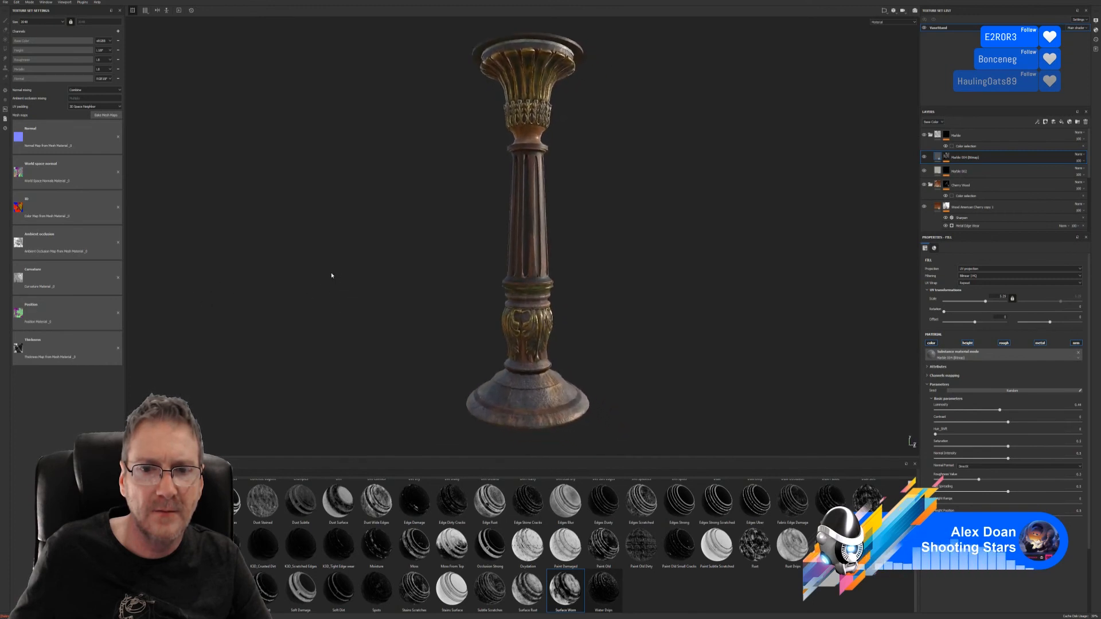
alt+drag(343, 279, 358, 292)
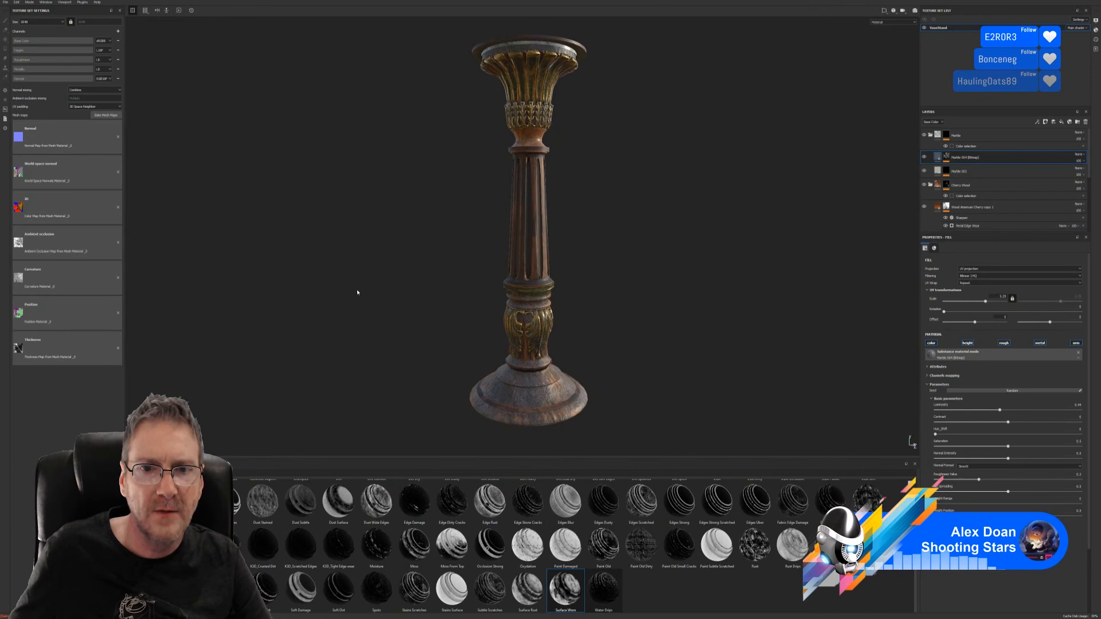
- Save the project and examine the whole textured column from several angles
click(5, 3)
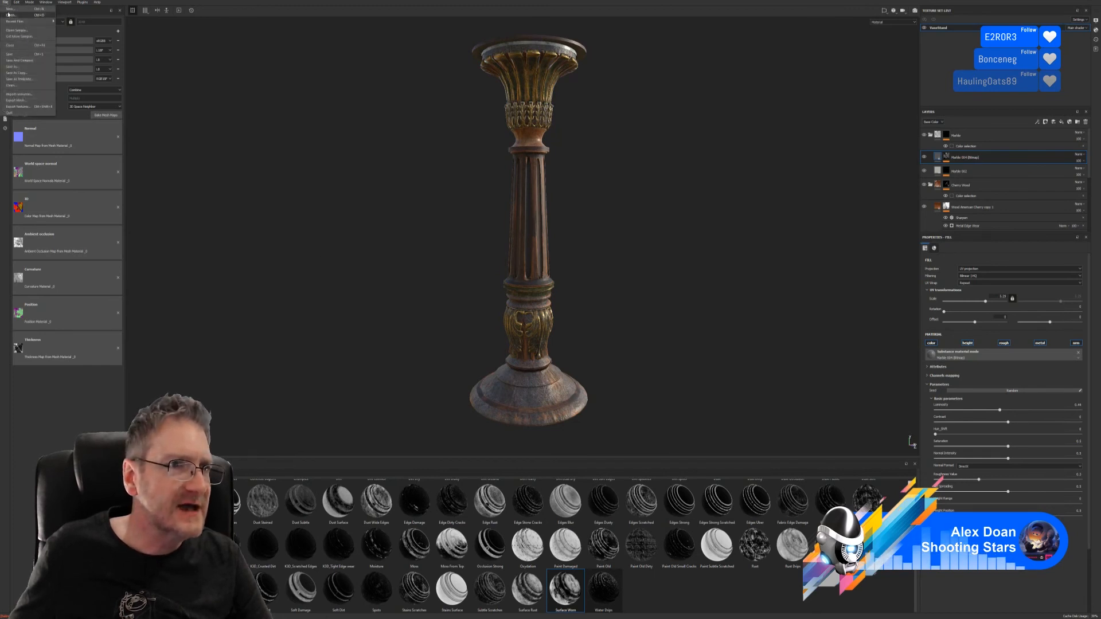
click(11, 54)
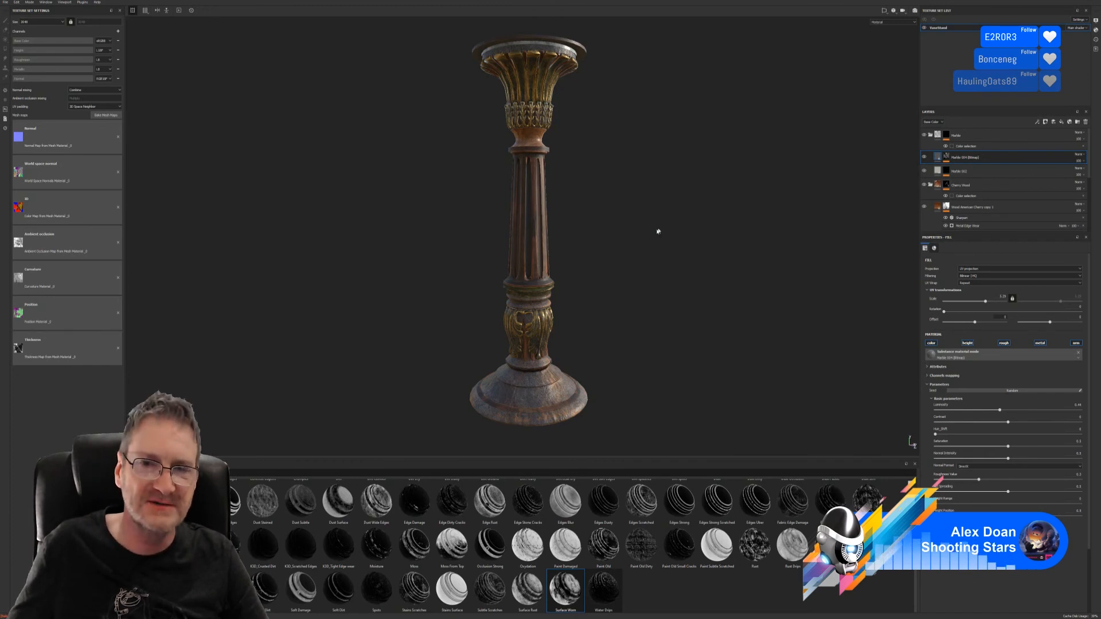
alt+drag(658, 232, 963, 248)
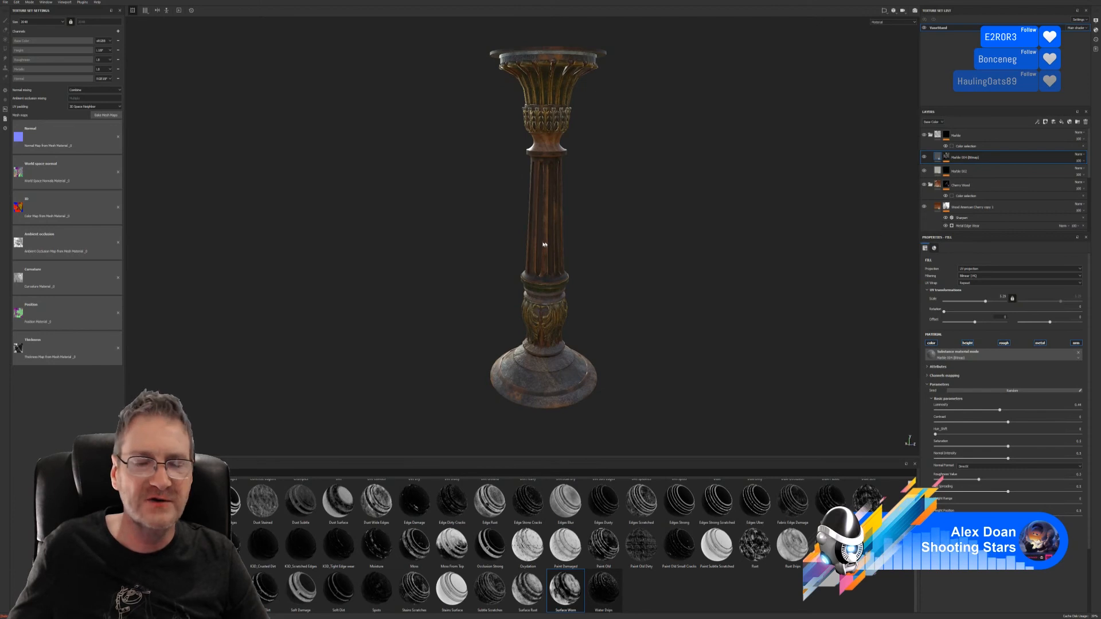
alt+drag(544, 245, 621, 237)
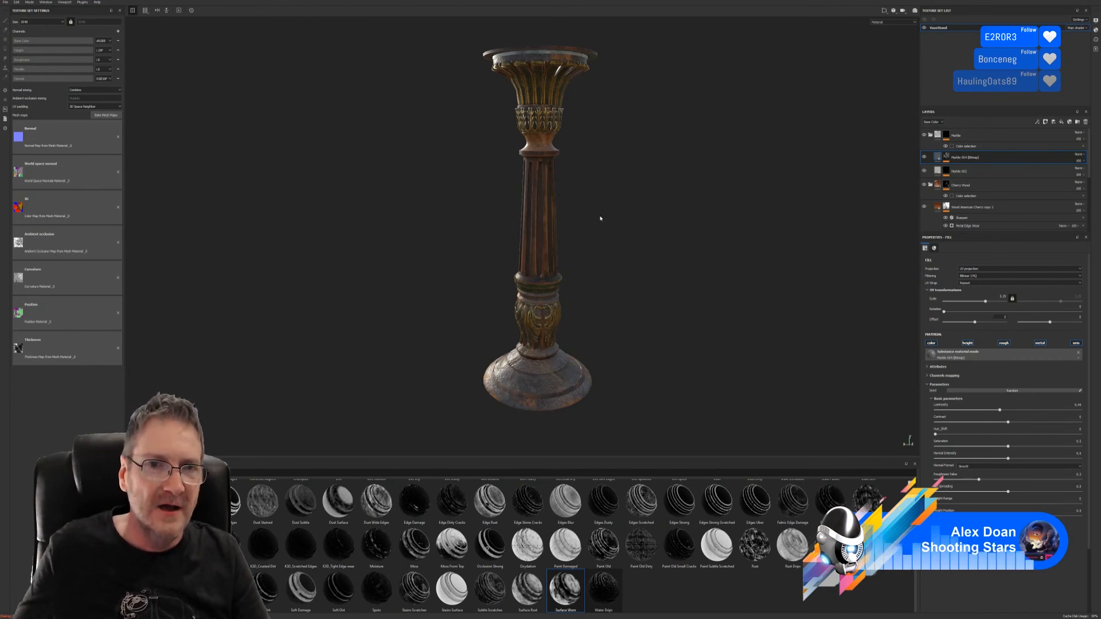
alt+drag(651, 253, 737, 247)
- Collapse the open layer groups and add the Mud 001 material as a fill layer at the top of the stack
click(930, 135)
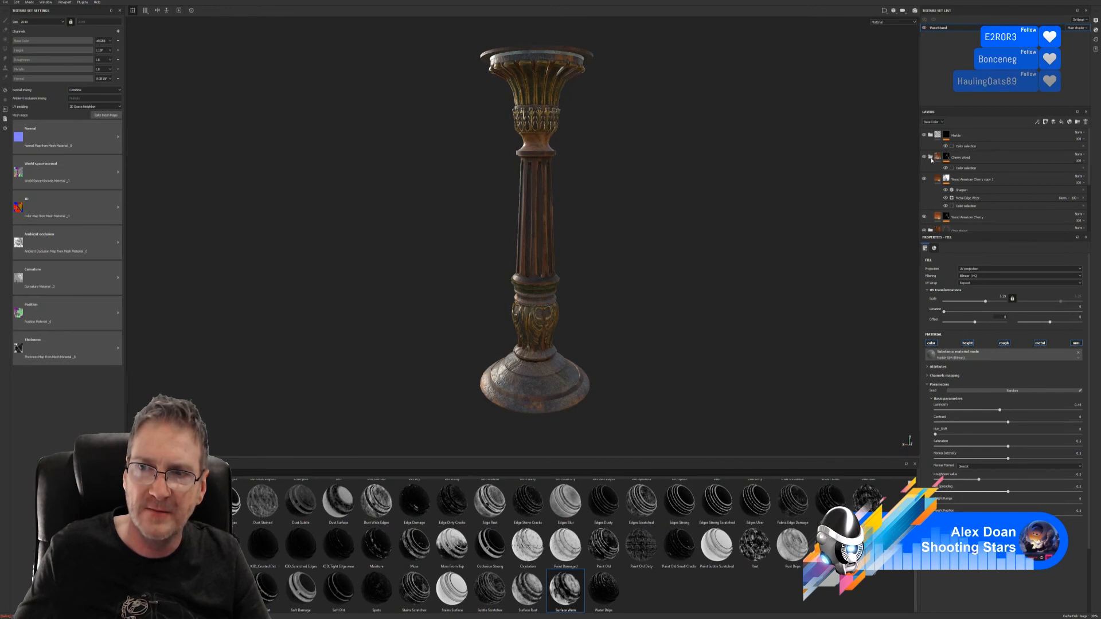
click(931, 158)
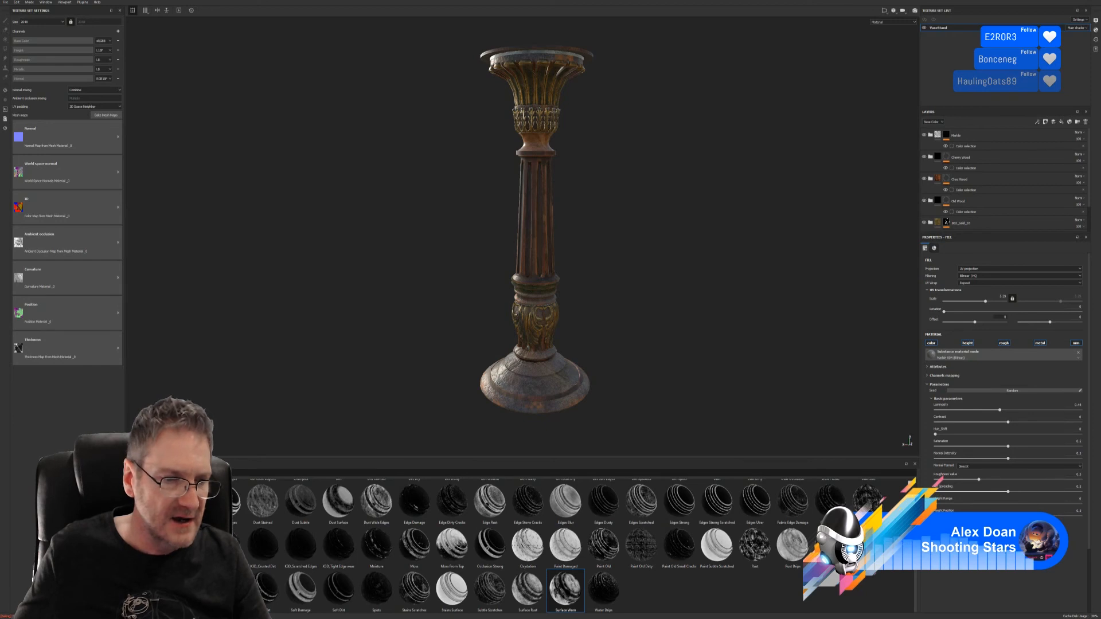
click(142, 558)
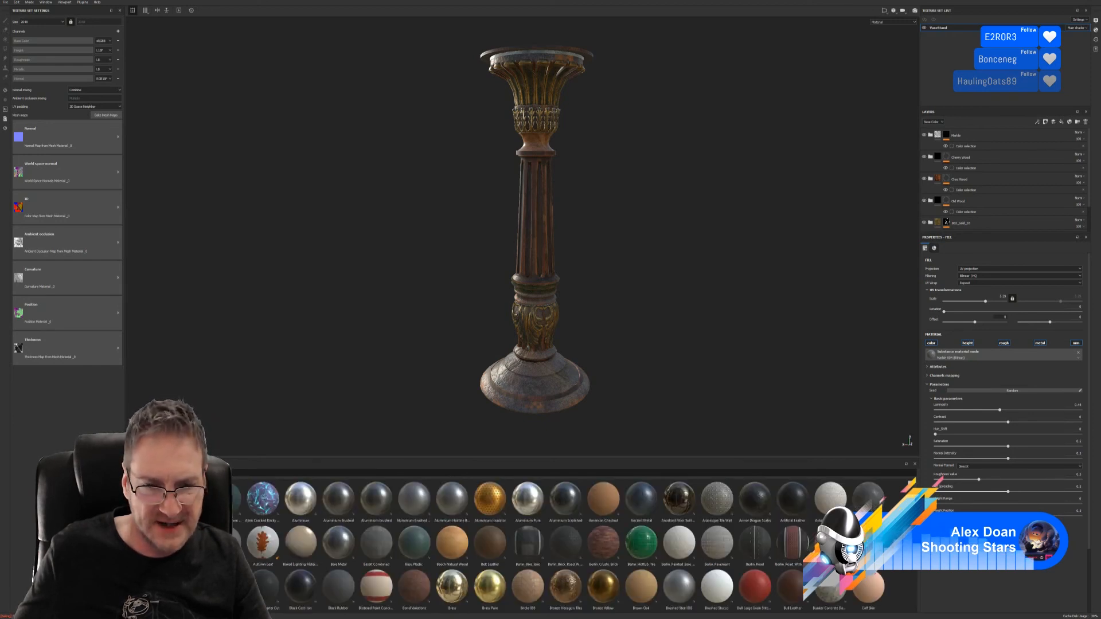
scroll(566, 545, down, 5)
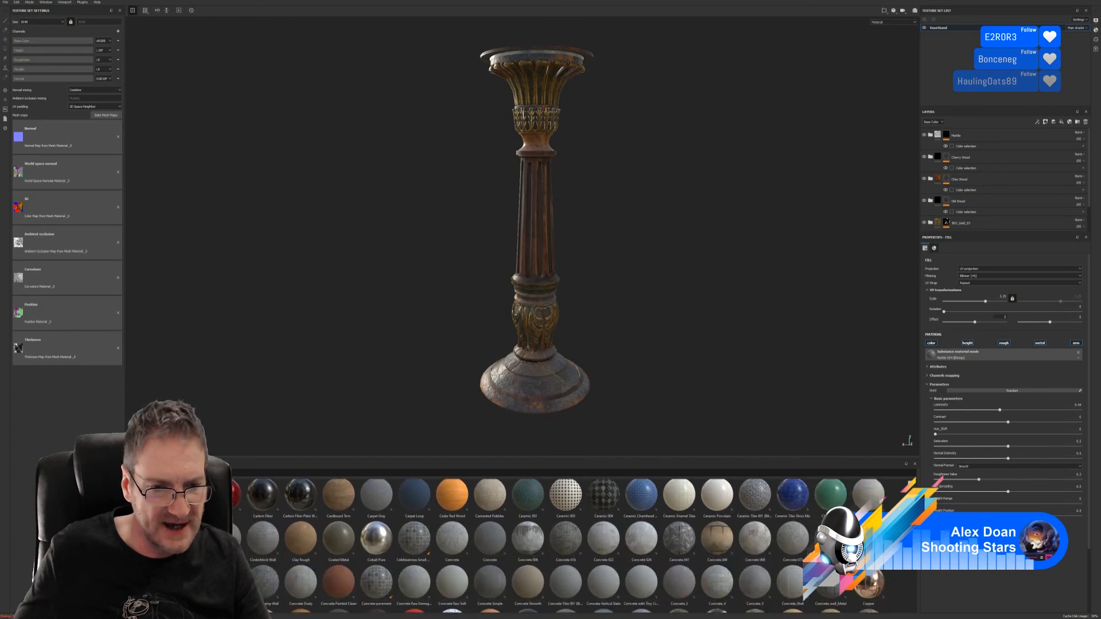
scroll(566, 545, down, 2)
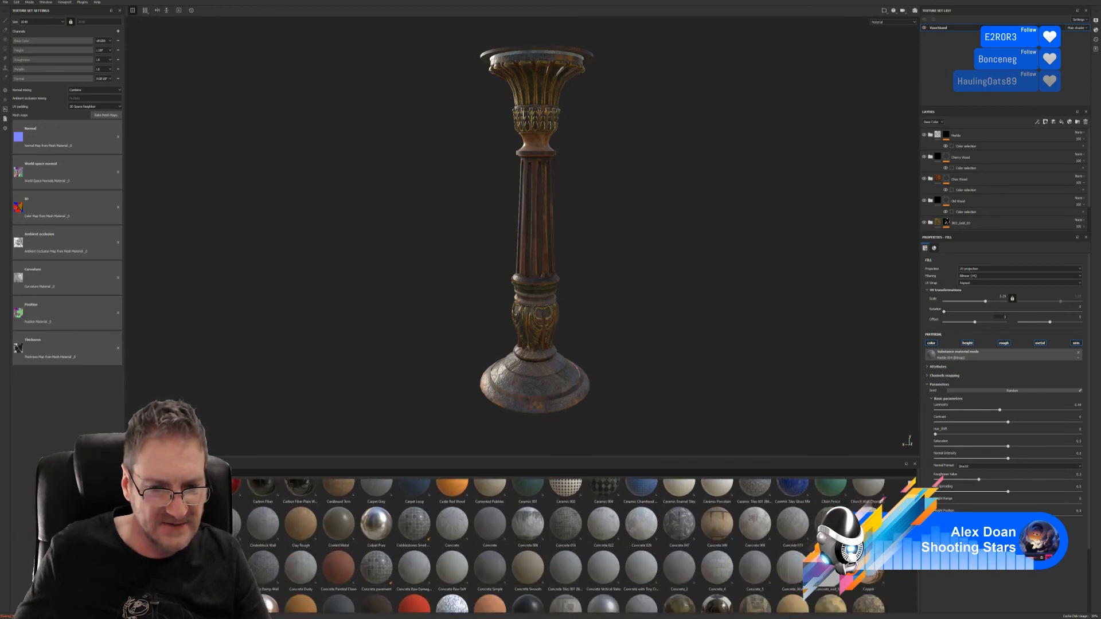
scroll(566, 544, down, 1)
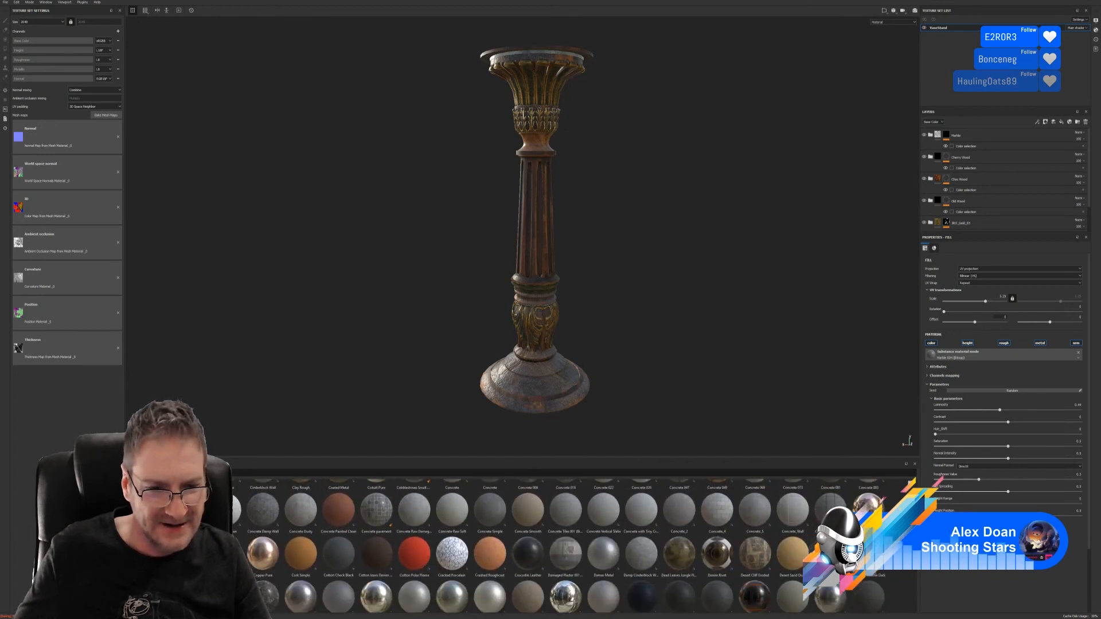
scroll(566, 544, down, 1)
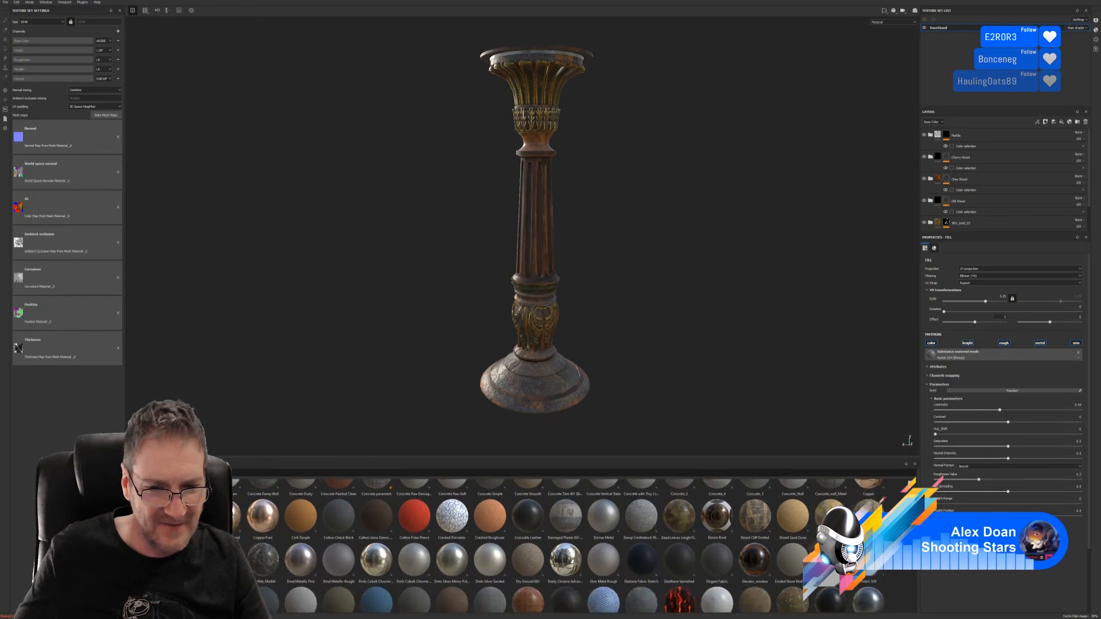
scroll(566, 545, down, 1)
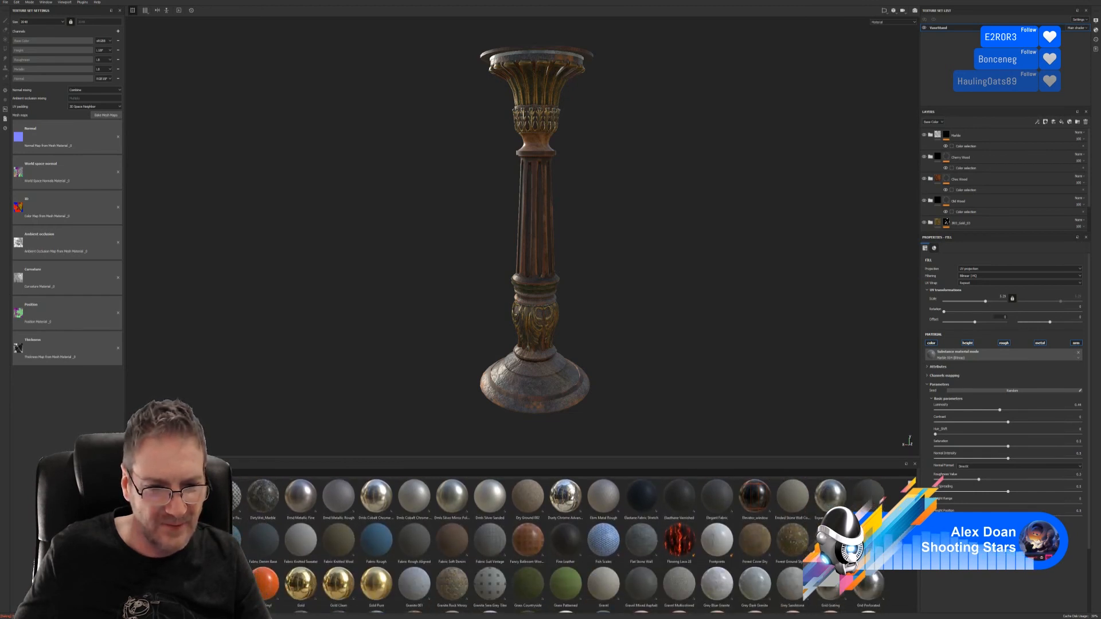
scroll(567, 544, down, 2)
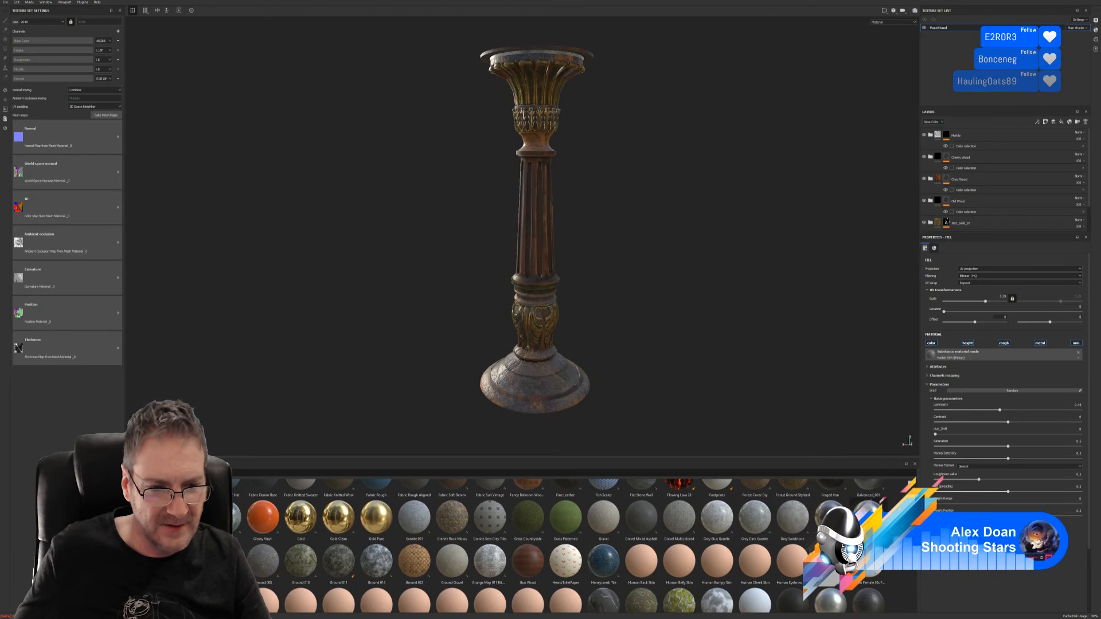
scroll(566, 545, down, 1)
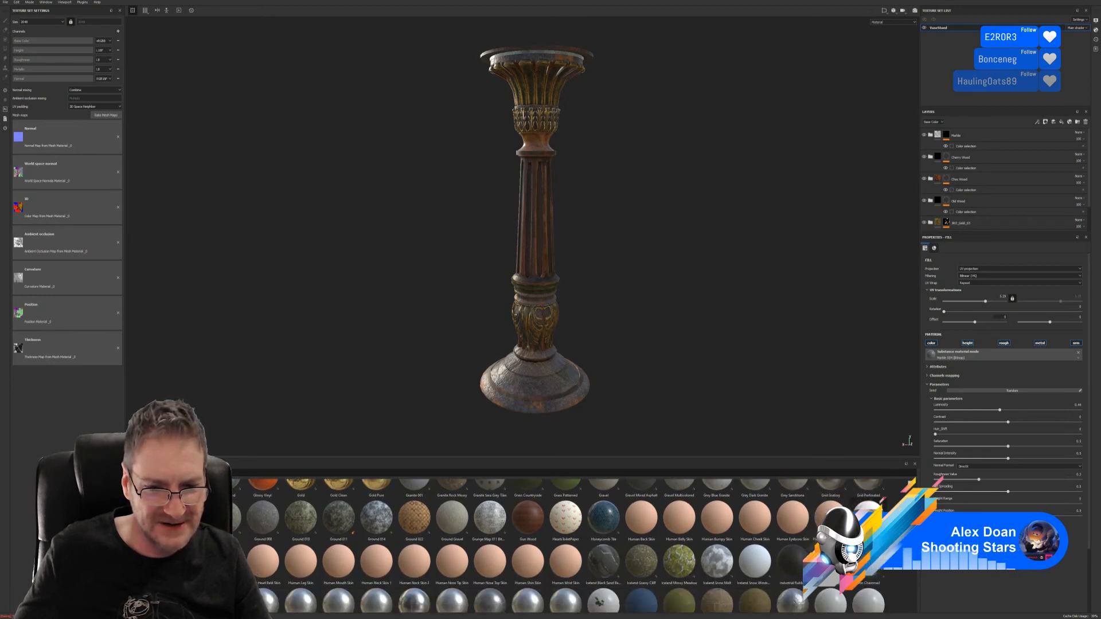
scroll(567, 545, down, 2)
scroll(566, 545, down, 1)
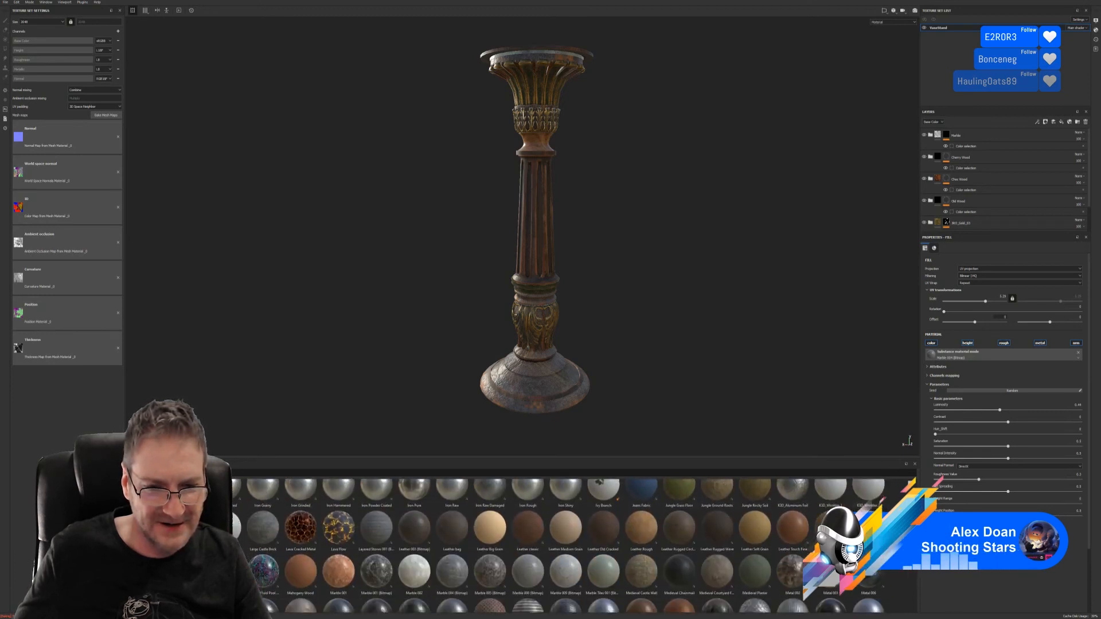
scroll(566, 544, down, 1)
scroll(567, 544, down, 1)
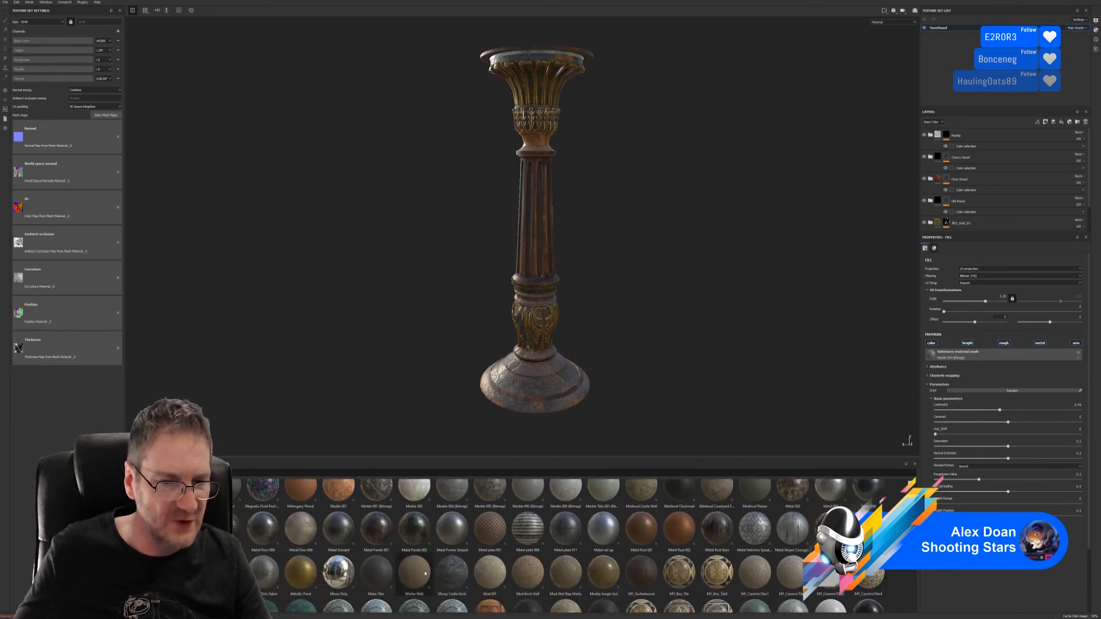
mouse_move(501, 575)
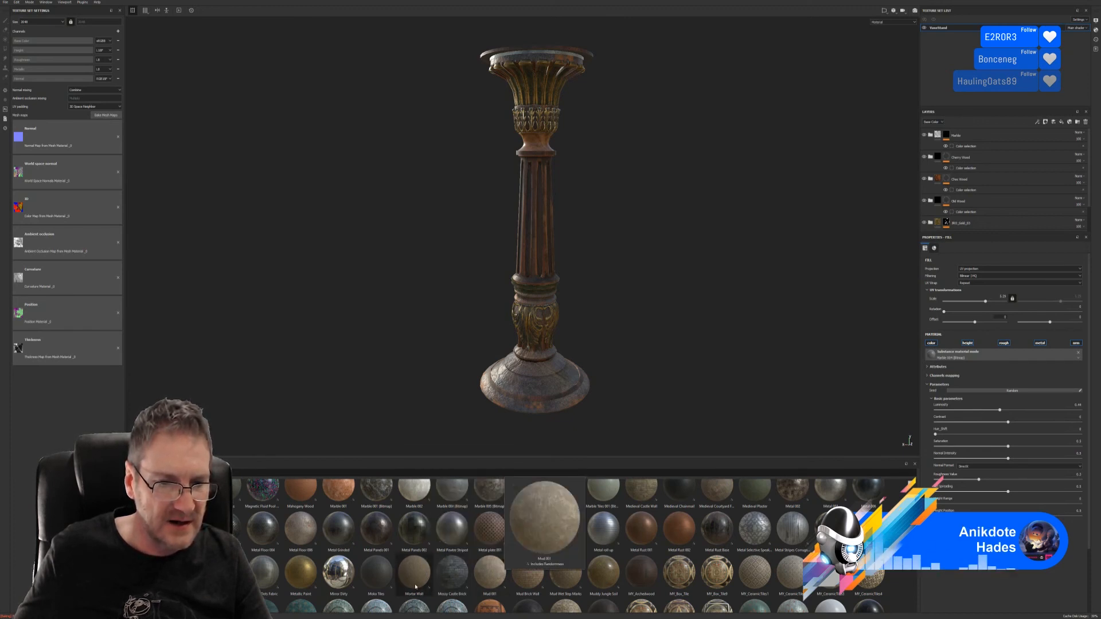
mouse_move(416, 585)
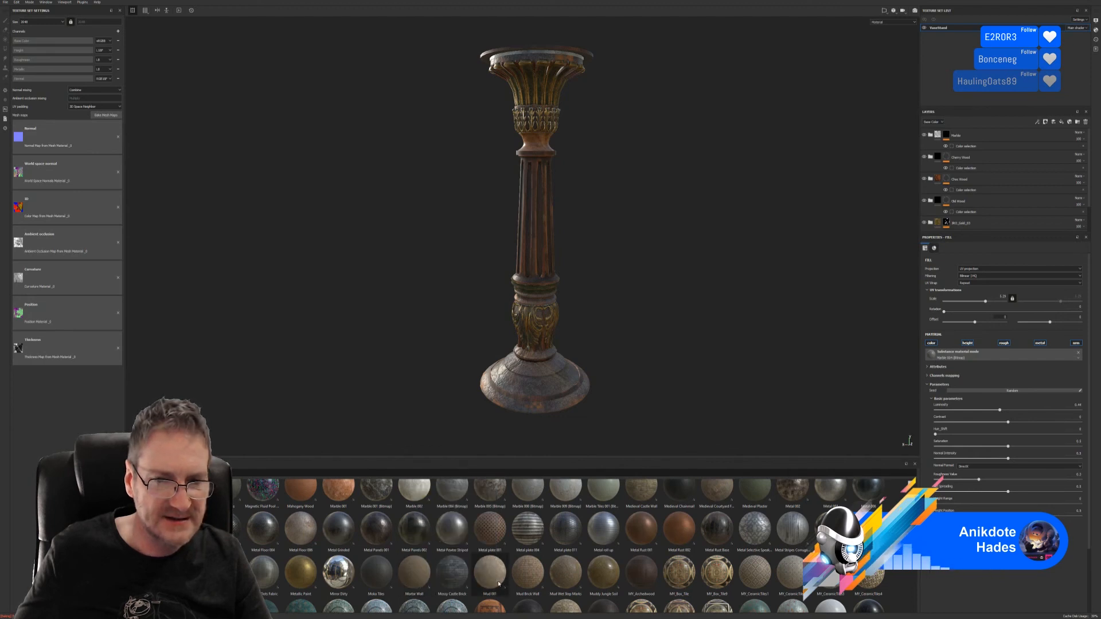
drag(499, 584, 542, 296)
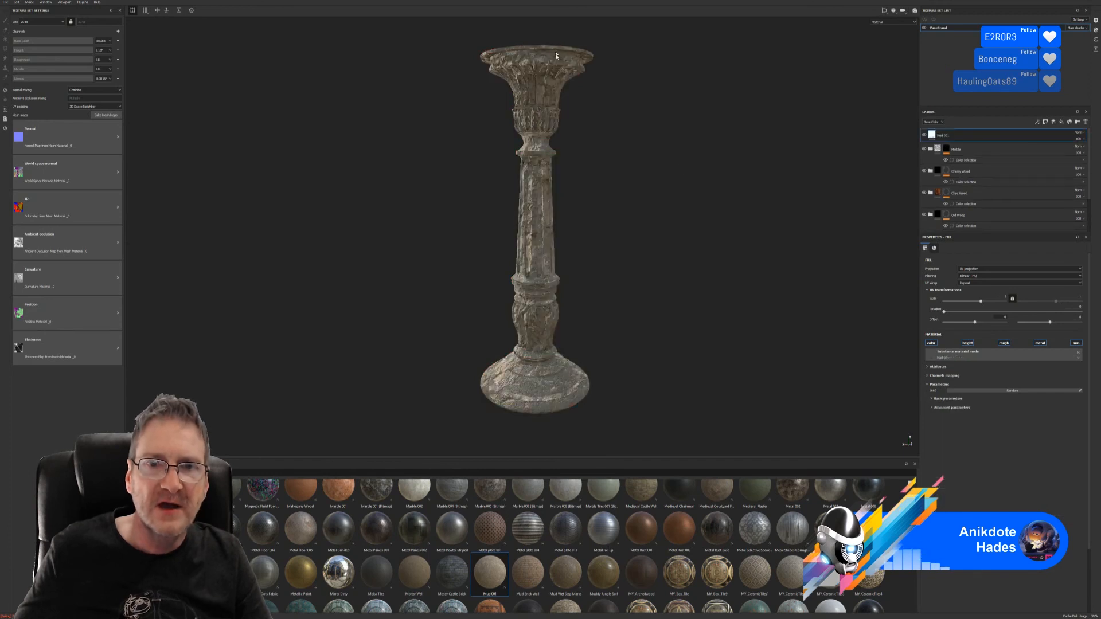
- Increase the UV scale of the Mud 001 layer and turn off its height and normal channels
drag(990, 305, 990, 303)
click(967, 343)
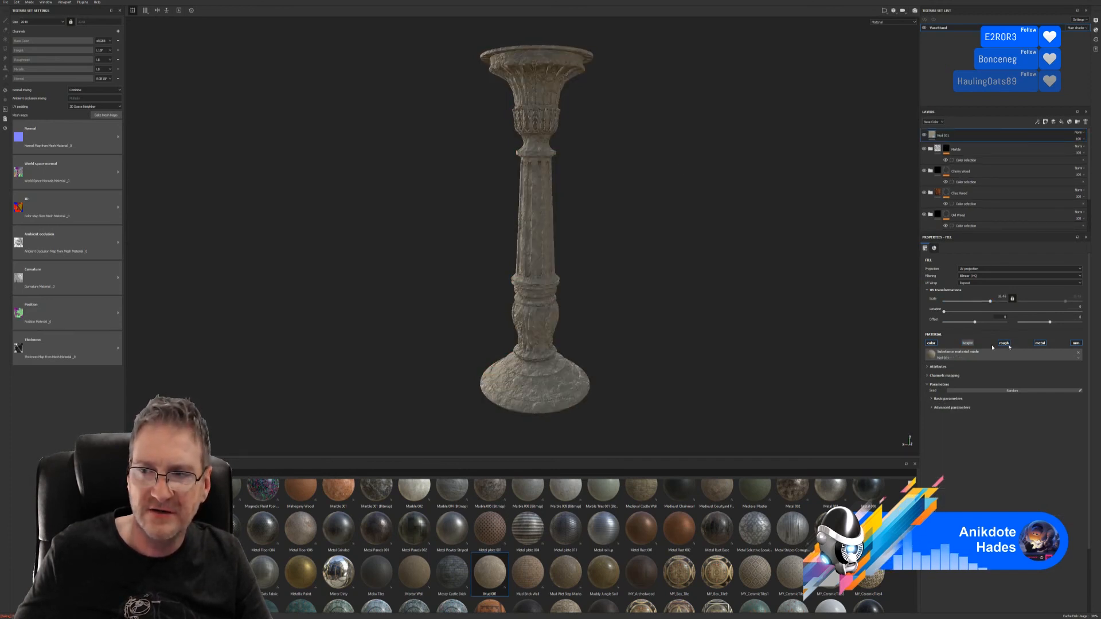
click(1075, 344)
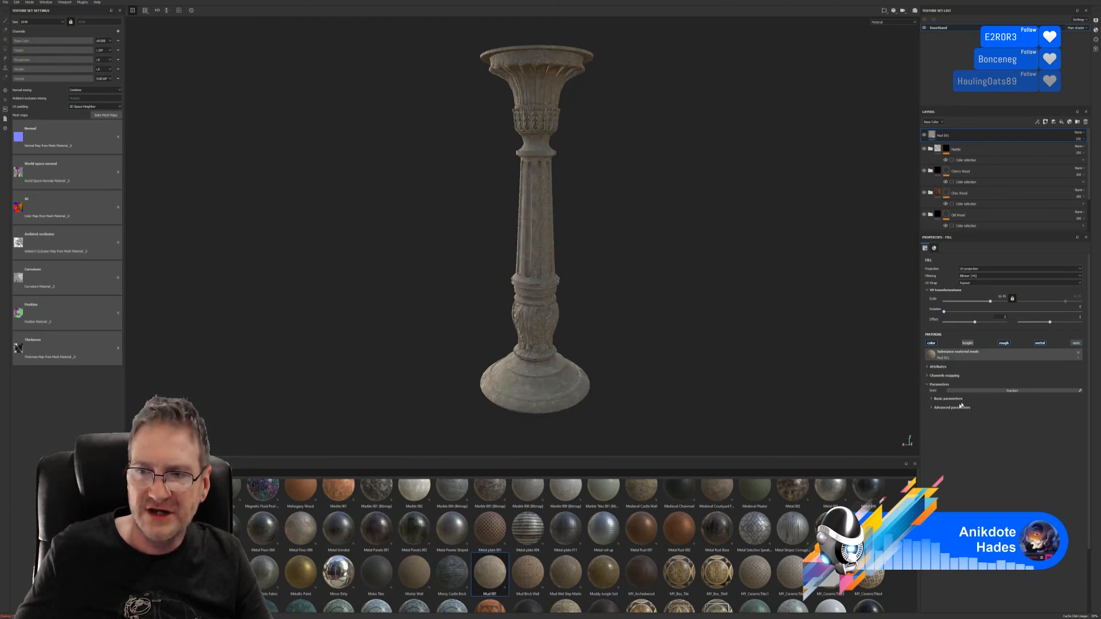
- Darken the Ground Color of the Mud 001 material to a muted brown
click(932, 407)
click(1006, 427)
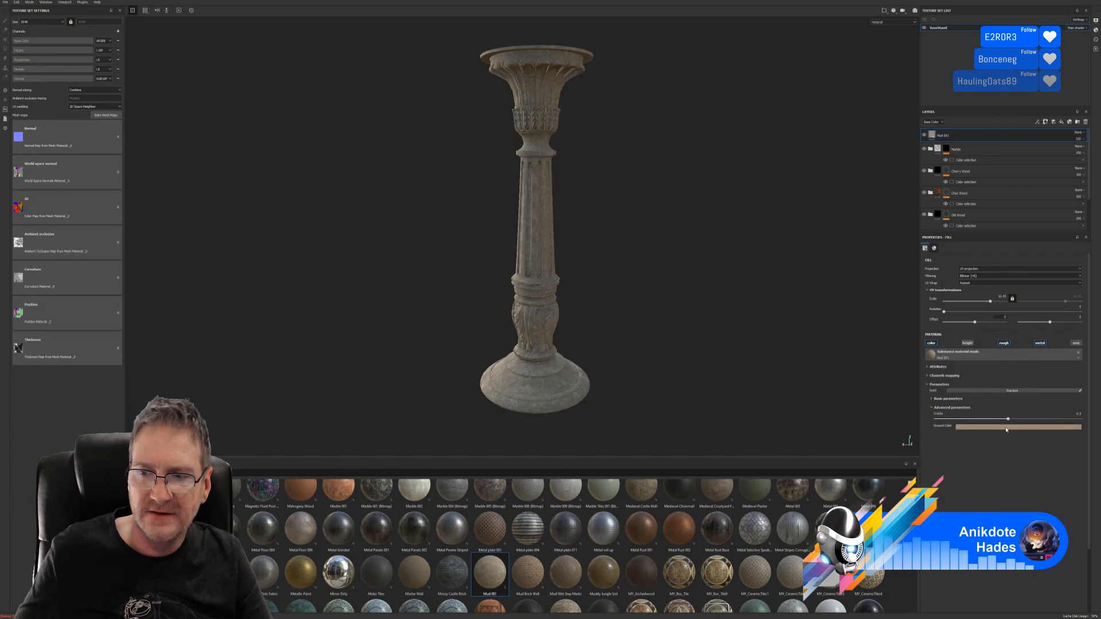
click(1078, 471)
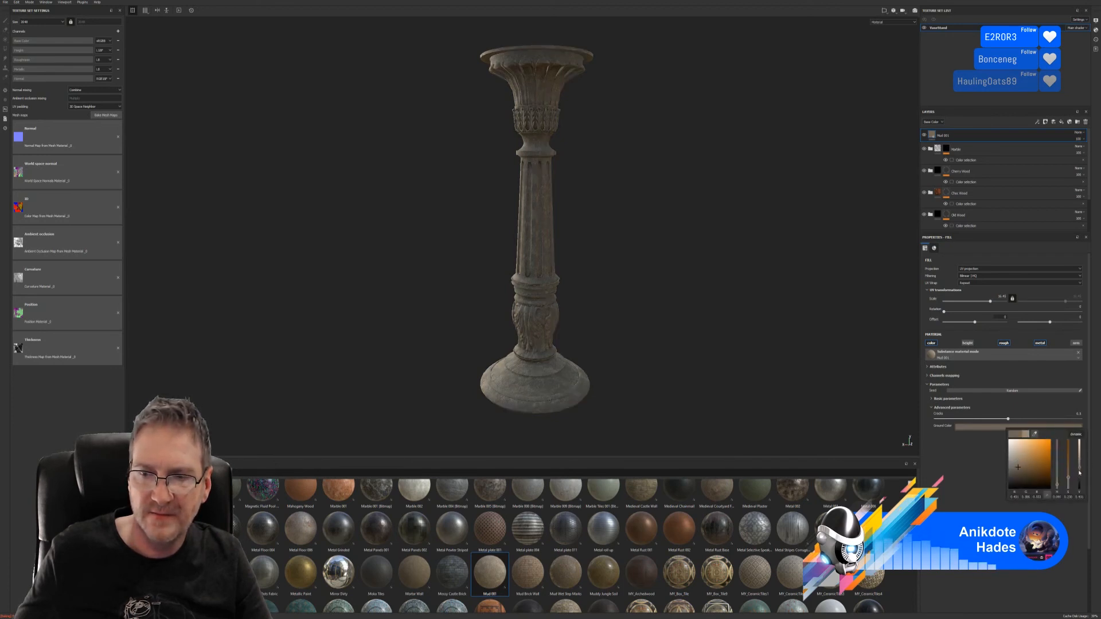
drag(1079, 472, 1079, 468)
click(957, 482)
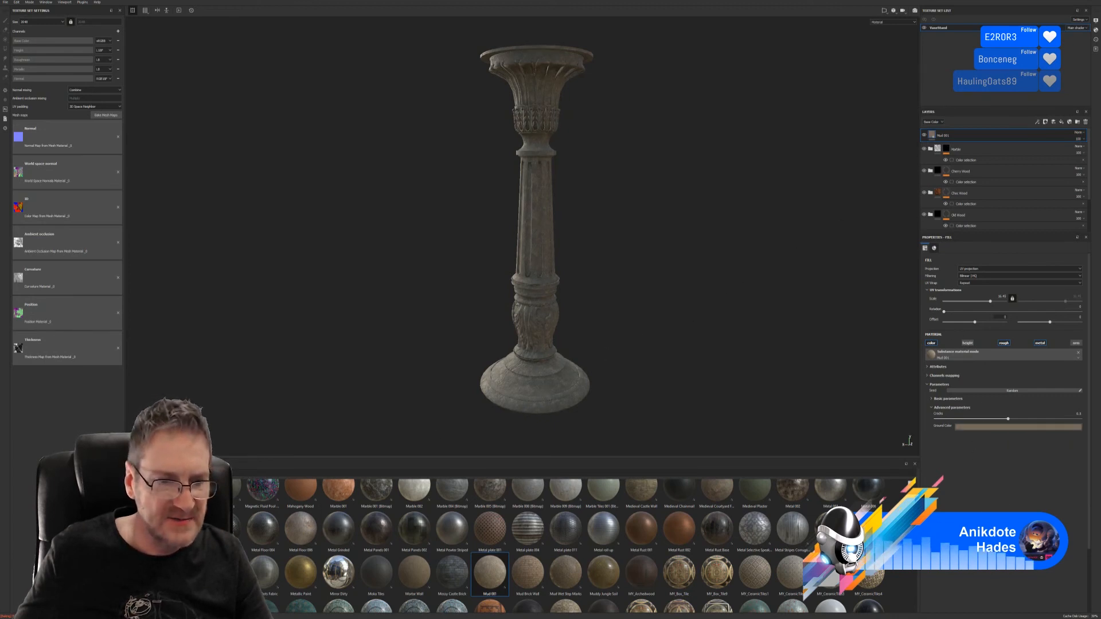
- Apply the Dust Dirty smart mask to the Mud 001 layer and check its coverage on the column
scroll(275, 566, up, 3)
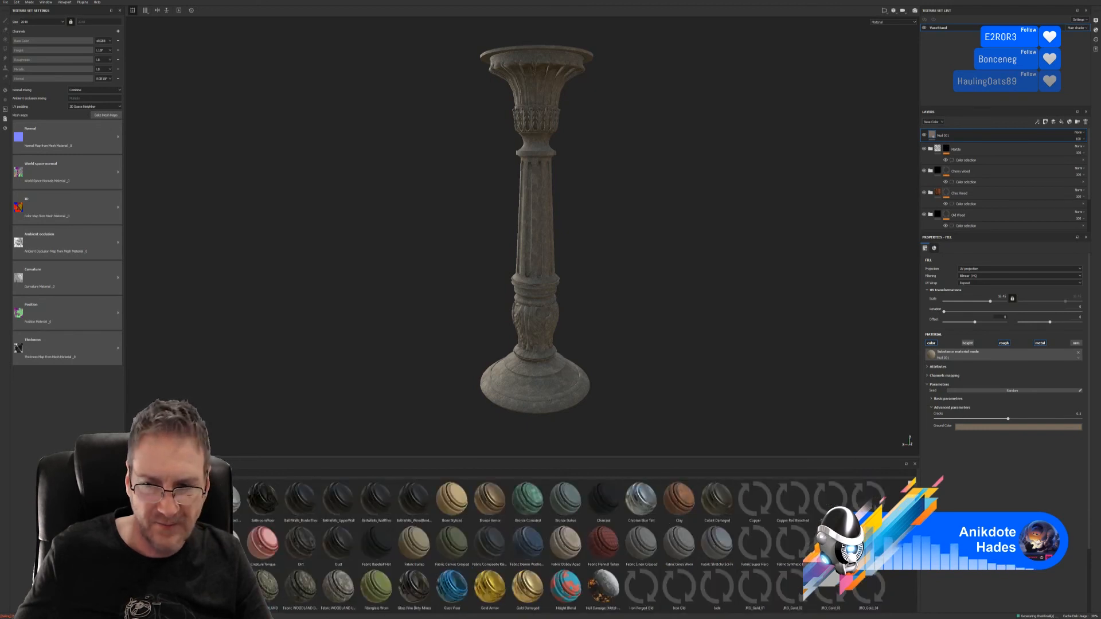
click(131, 503)
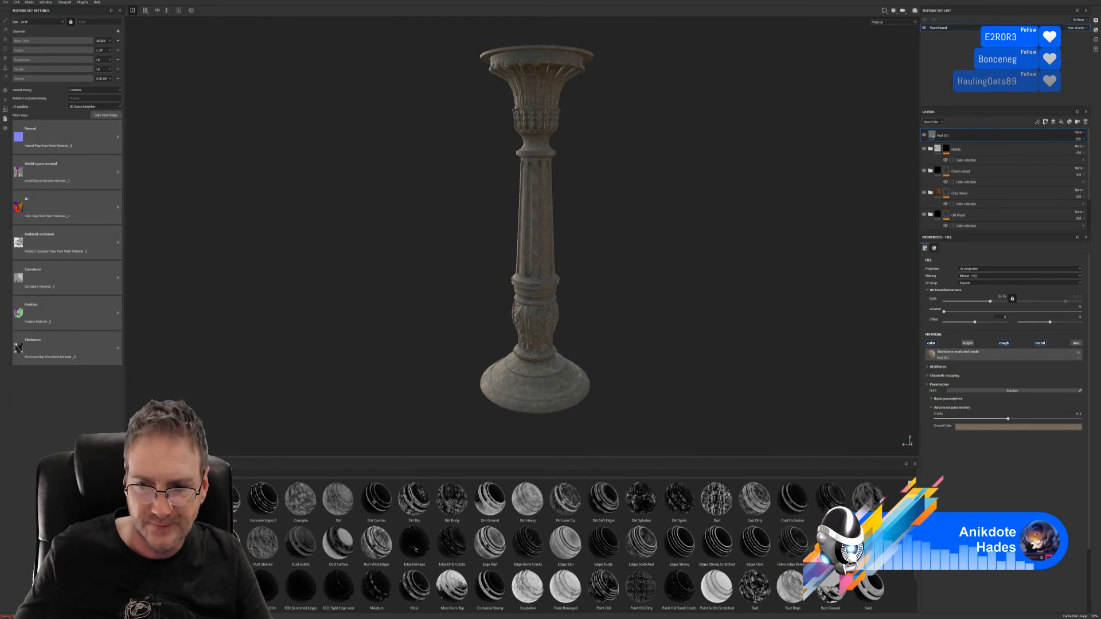
scroll(565, 546, down, 1)
scroll(566, 546, up, 1)
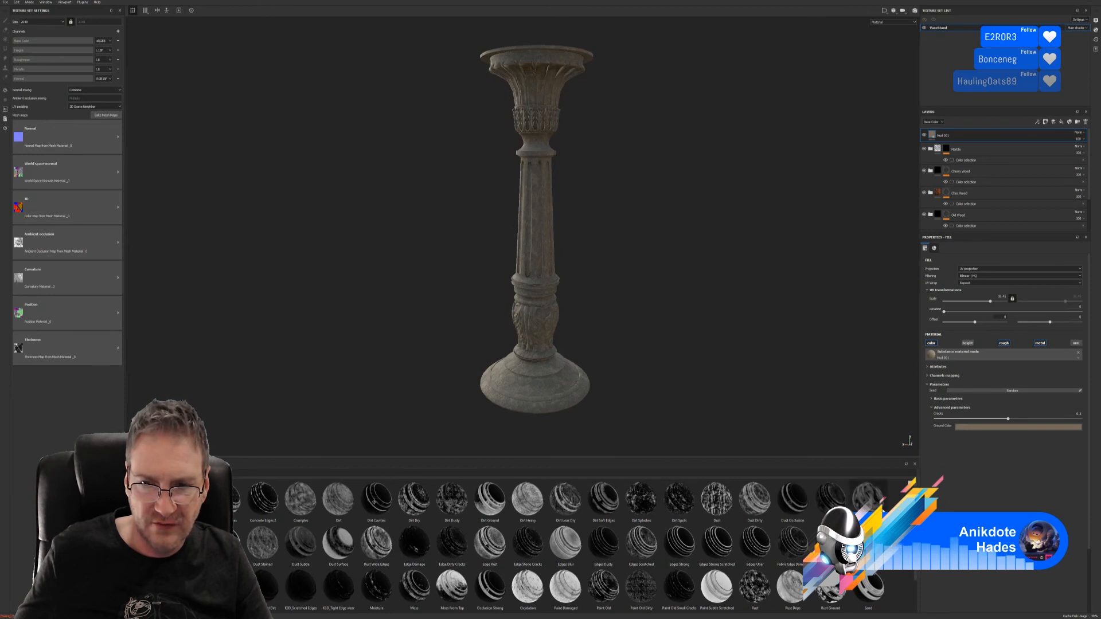
drag(755, 499, 979, 275)
drag(963, 138, 967, 137)
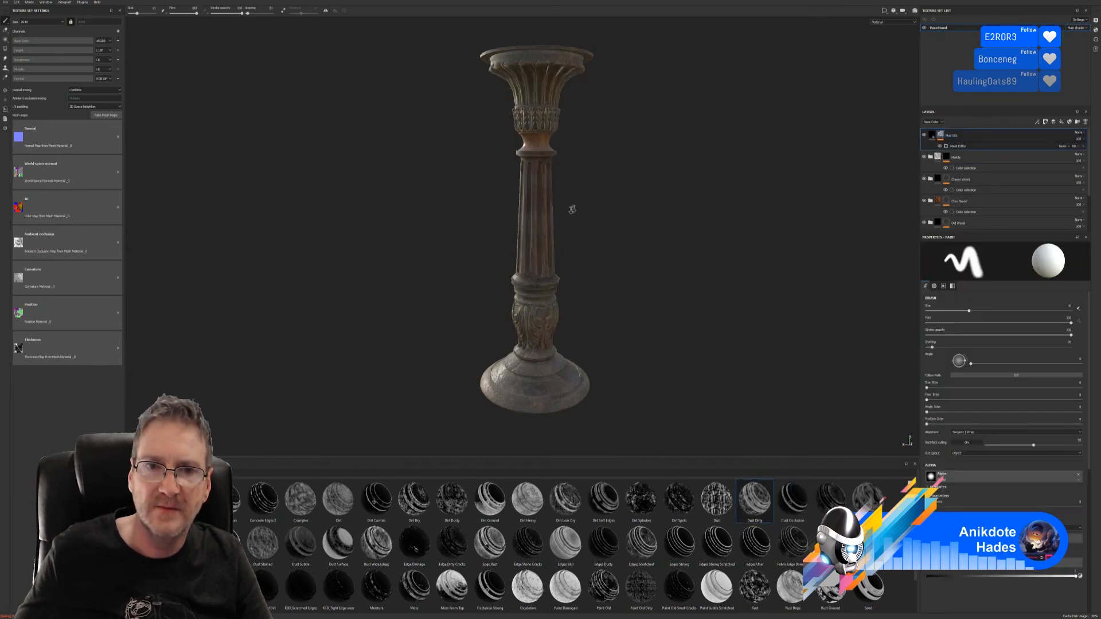
alt+drag(528, 224, 583, 216)
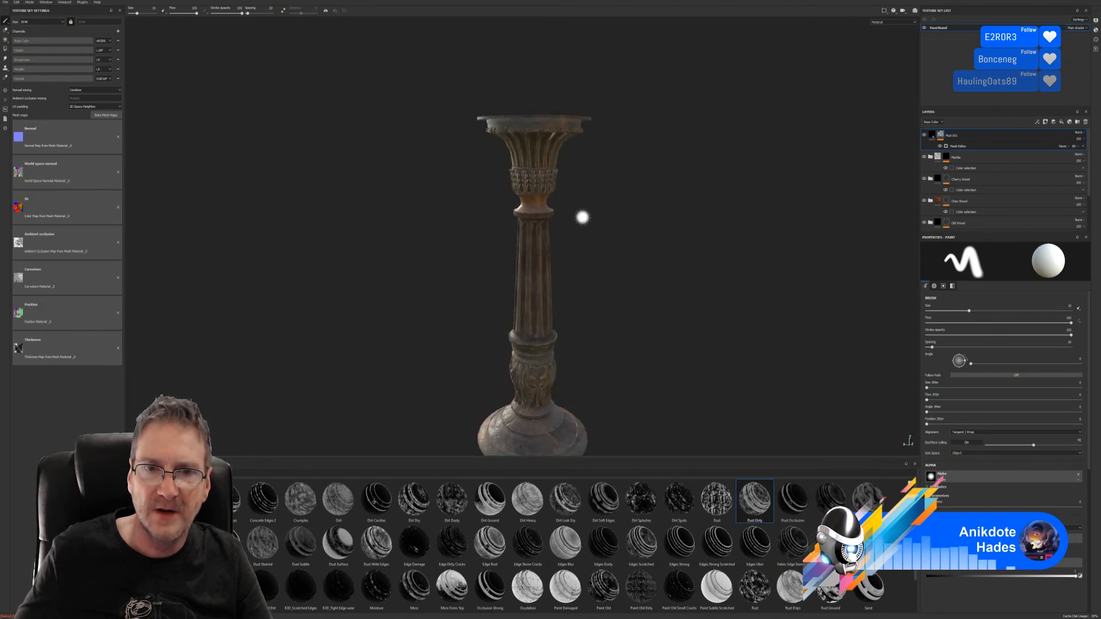
- Invert the Mud 001 layer's Mask Editor generator globally, raise its Global Balance, and try a higher Global Contrast
click(975, 146)
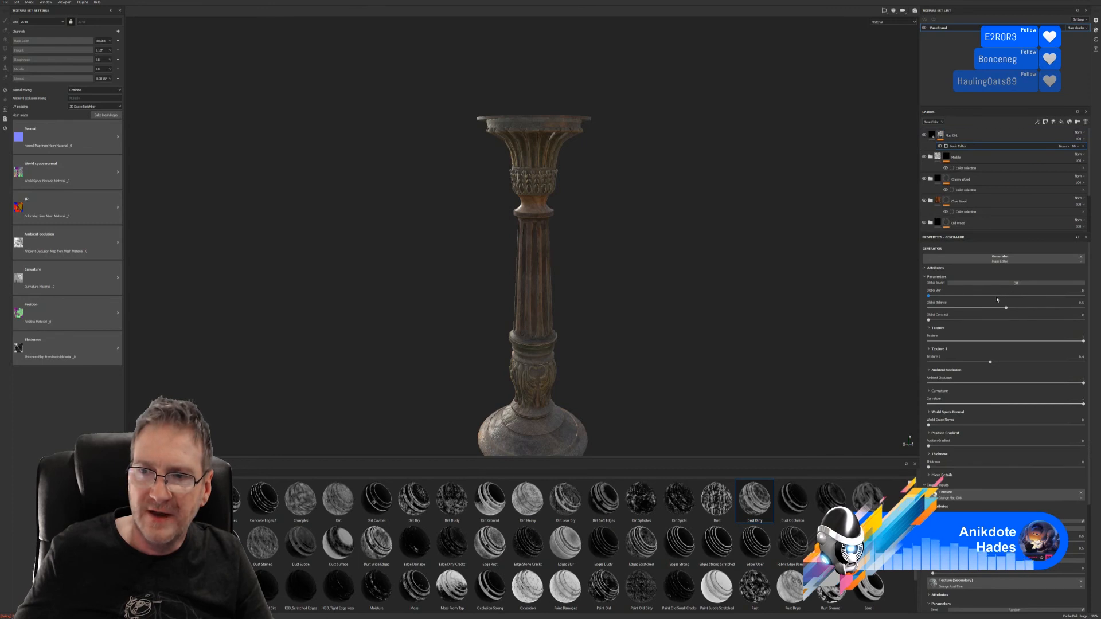
click(1015, 284)
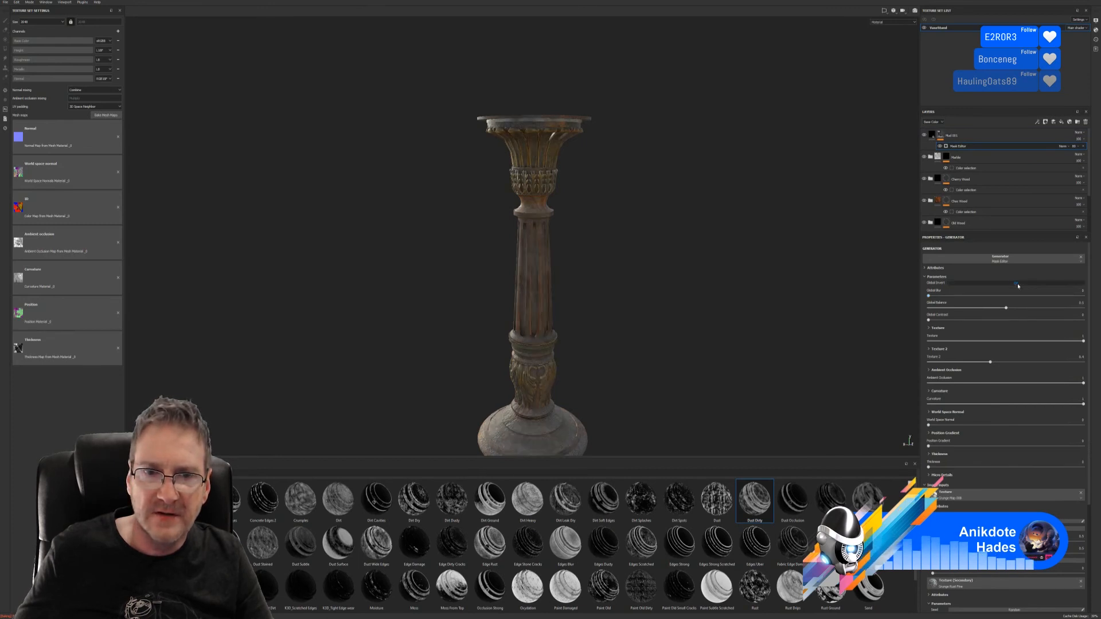
click(1016, 283)
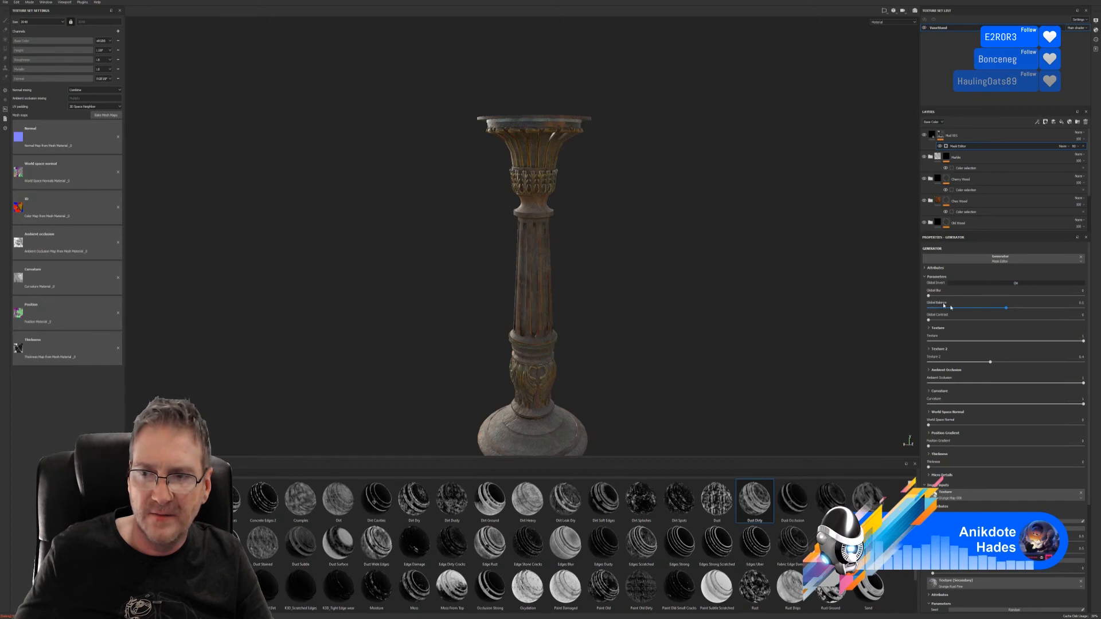
mouse_move(1007, 308)
mouse_down()
mouse_move(977, 314)
mouse_move(1075, 305)
mouse_up()
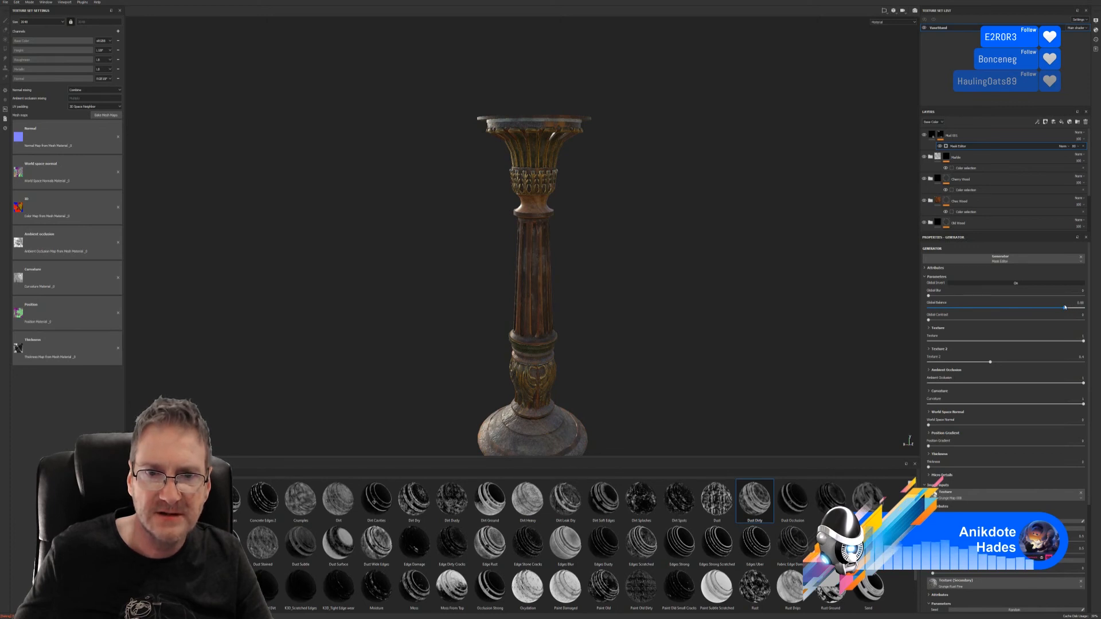
drag(929, 320, 1001, 320)
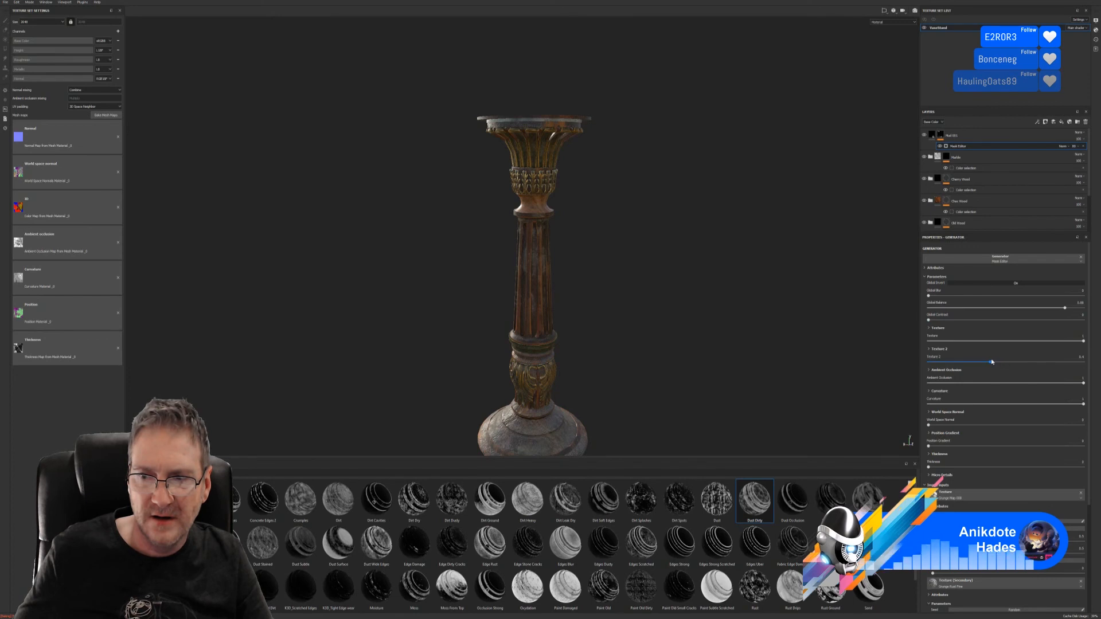
- Raise Texture 2, lower Ambient Occlusion and Curvature slightly, and add a little World Space Normal and Position Gradient to the mud mask
drag(990, 363, 1032, 363)
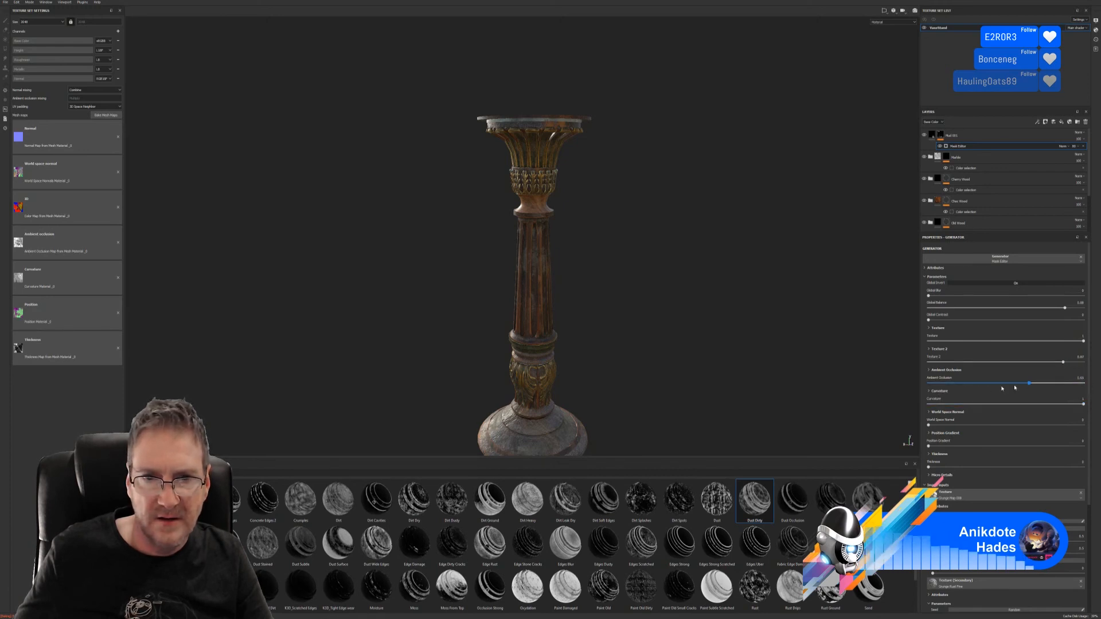
mouse_move(1015, 388)
mouse_down()
mouse_move(956, 392)
mouse_move(1034, 386)
mouse_up()
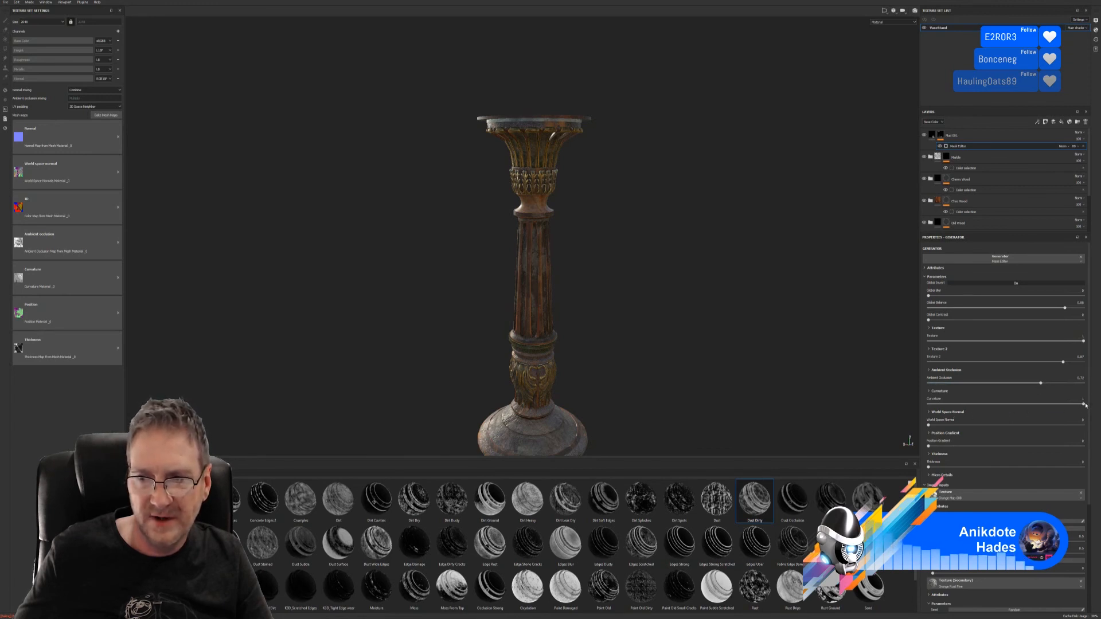
mouse_move(1084, 405)
mouse_down()
mouse_move(927, 404)
mouse_move(1074, 406)
mouse_up()
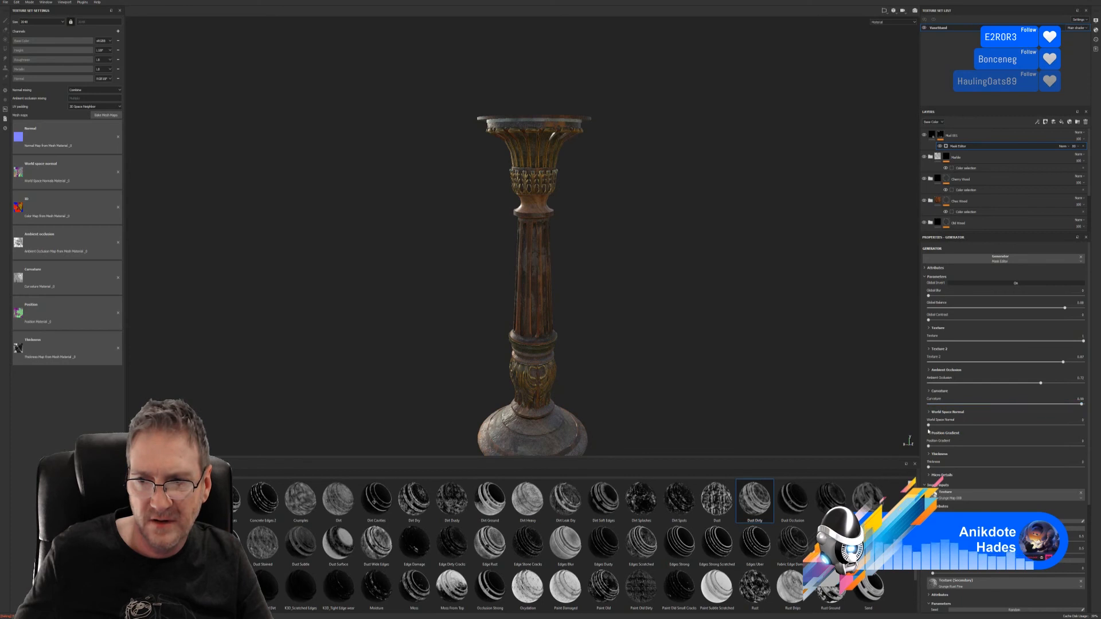
drag(929, 426, 1053, 440)
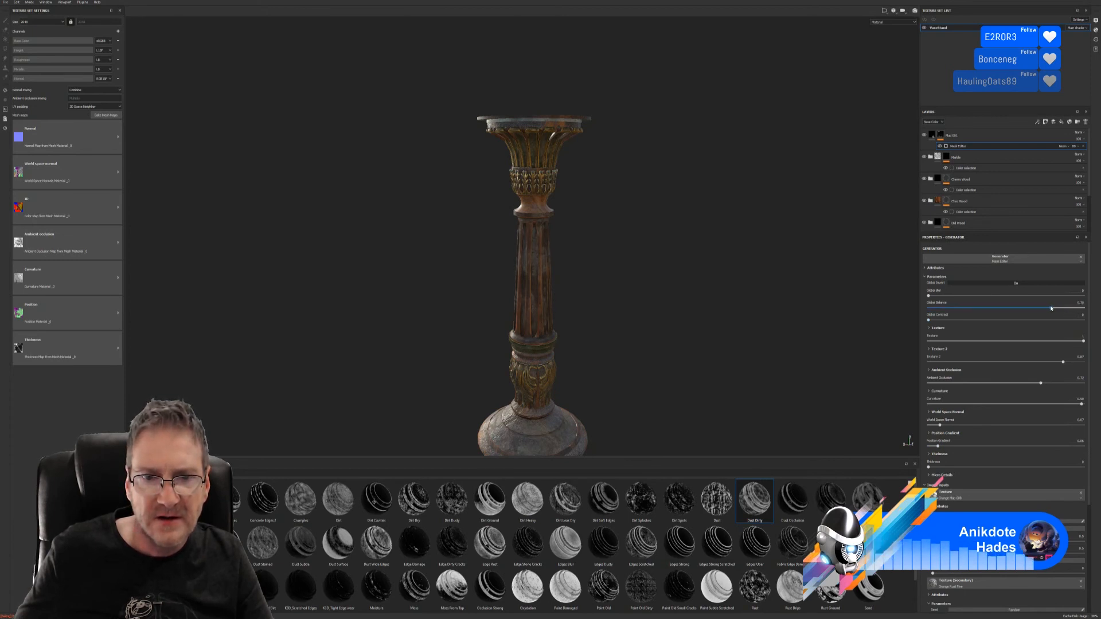
- Examine the mud coverage on the column's shaft, gilded capital and the underside of its base
alt+right_drag(539, 268, 775, 282)
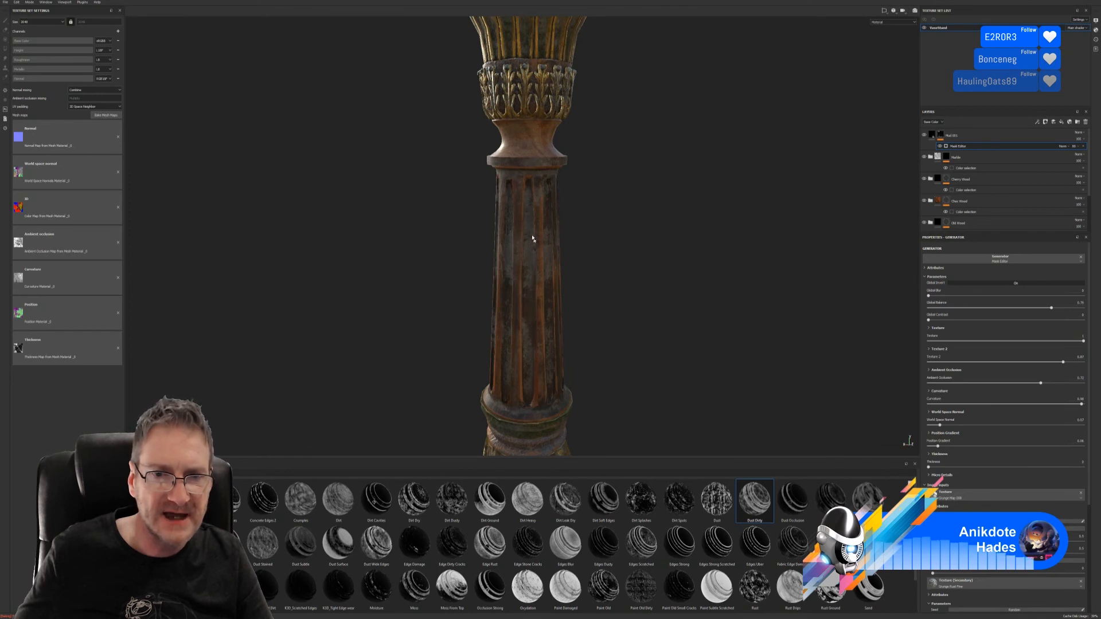
alt+drag(506, 315, 655, 289)
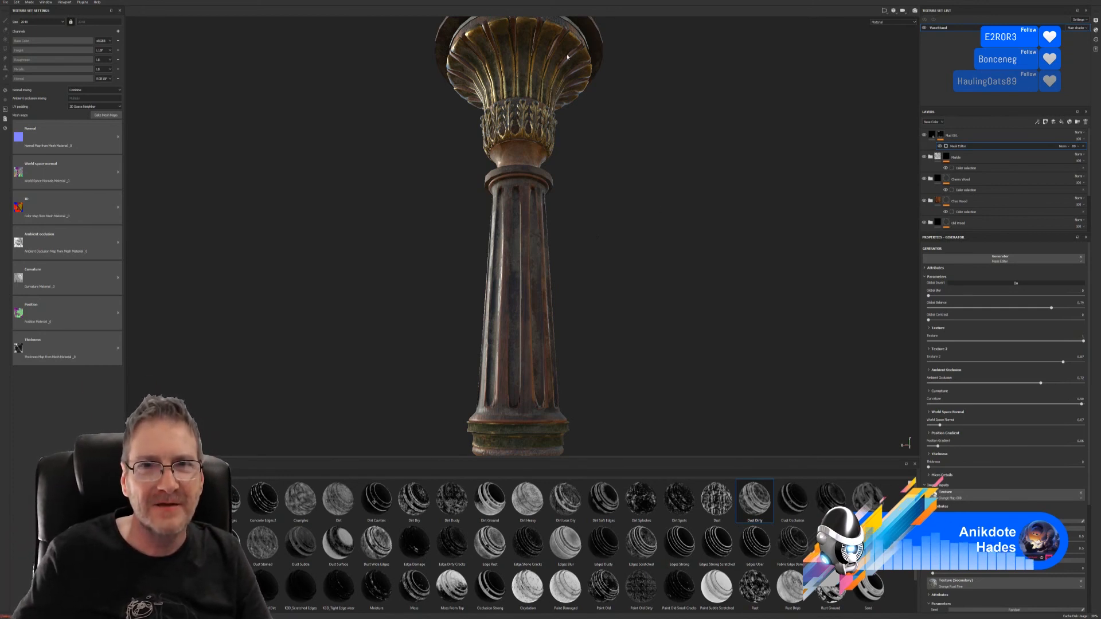
alt+drag(537, 286, 588, 226)
alt+middle_drag(594, 138, 556, 354)
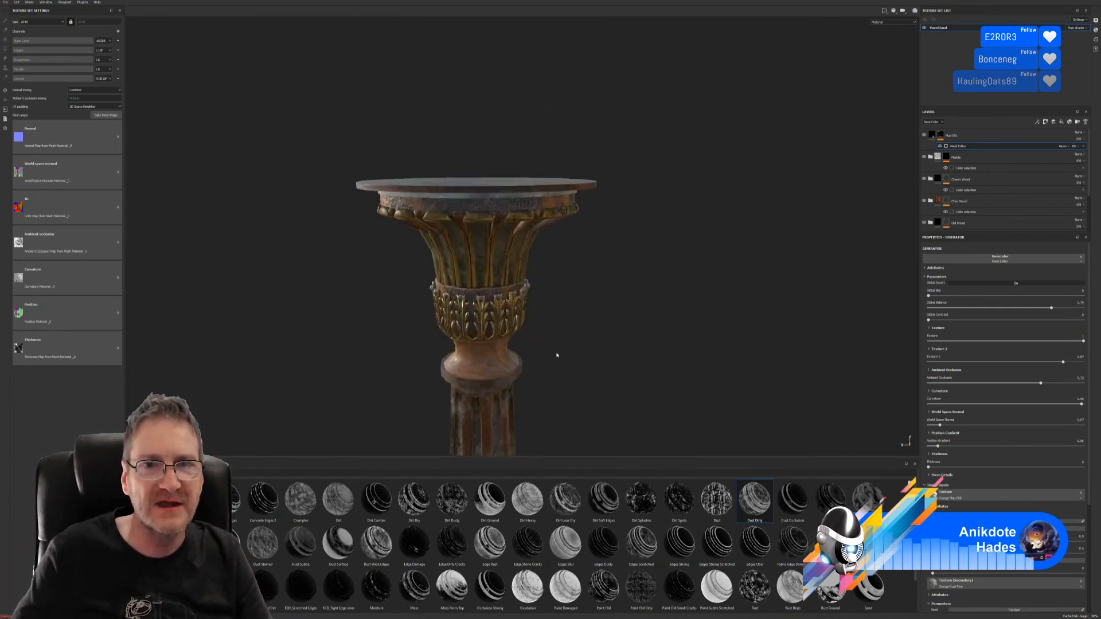
alt+drag(556, 354, 517, 204)
scroll(517, 204, up, 3)
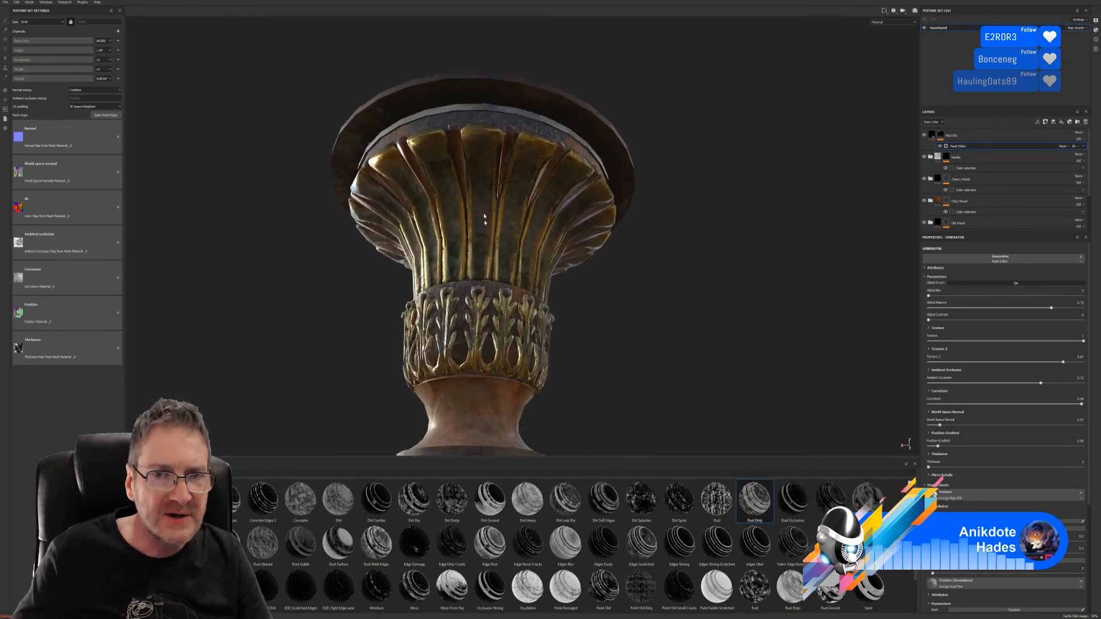
alt+right_drag(485, 218, 401, 355)
alt+middle_drag(533, 396, 558, 126)
alt+middle_drag(579, 424, 600, 63)
alt+right_drag(590, 201, 360, 327)
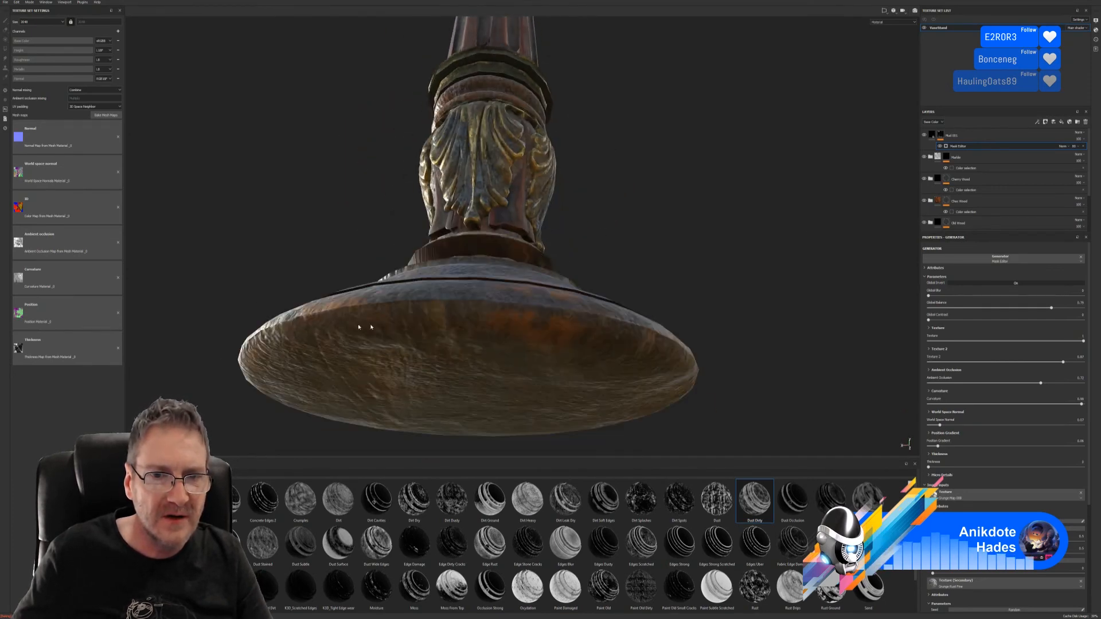
- Examine the mud on the top of the base and check the overall look of the column
alt+drag(459, 253, 472, 373)
alt+right_drag(344, 321, 195, 372)
alt+drag(480, 304, 491, 281)
alt+middle_drag(569, 294, 613, 447)
alt+right_drag(402, 309, 143, 344)
alt+middle_drag(546, 211, 541, 264)
alt+drag(541, 264, 507, 211)
alt+middle_drag(507, 212, 509, 235)
alt+right_drag(516, 246, 701, 280)
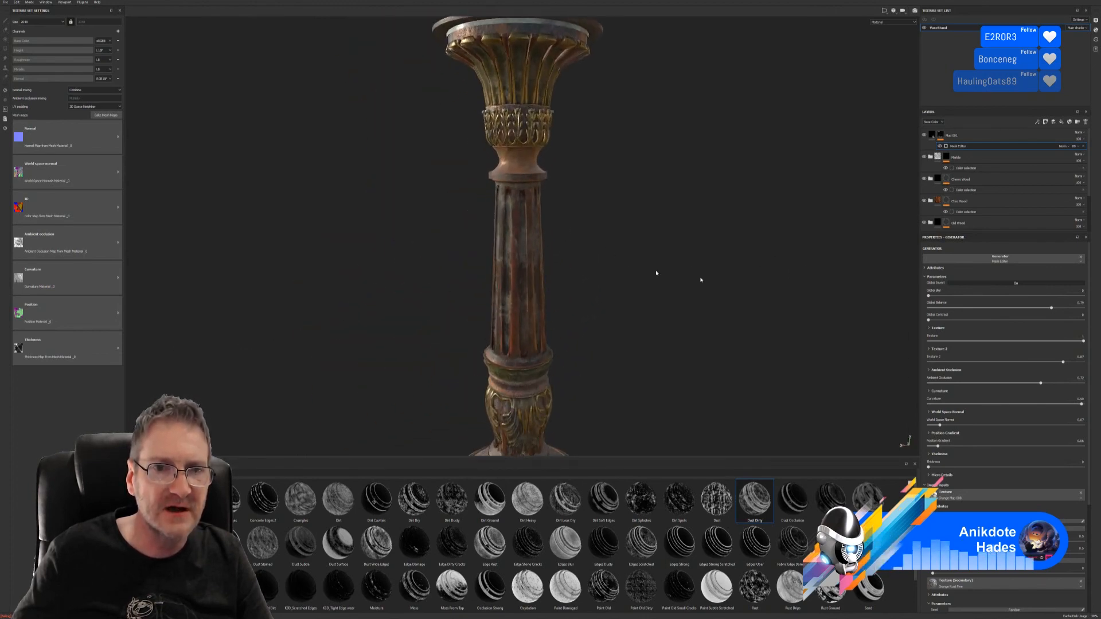
alt+middle_drag(701, 280, 676, 279)
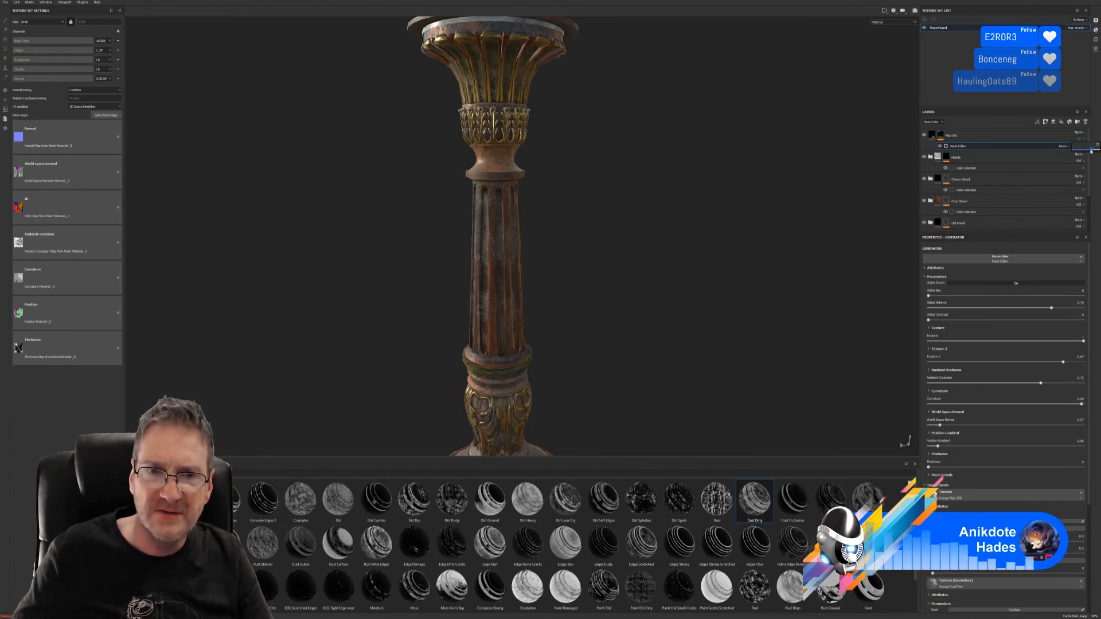
- Lower the opacity of the Mud 001 layer and check the effect on the column's shaft
drag(1091, 151, 1082, 152)
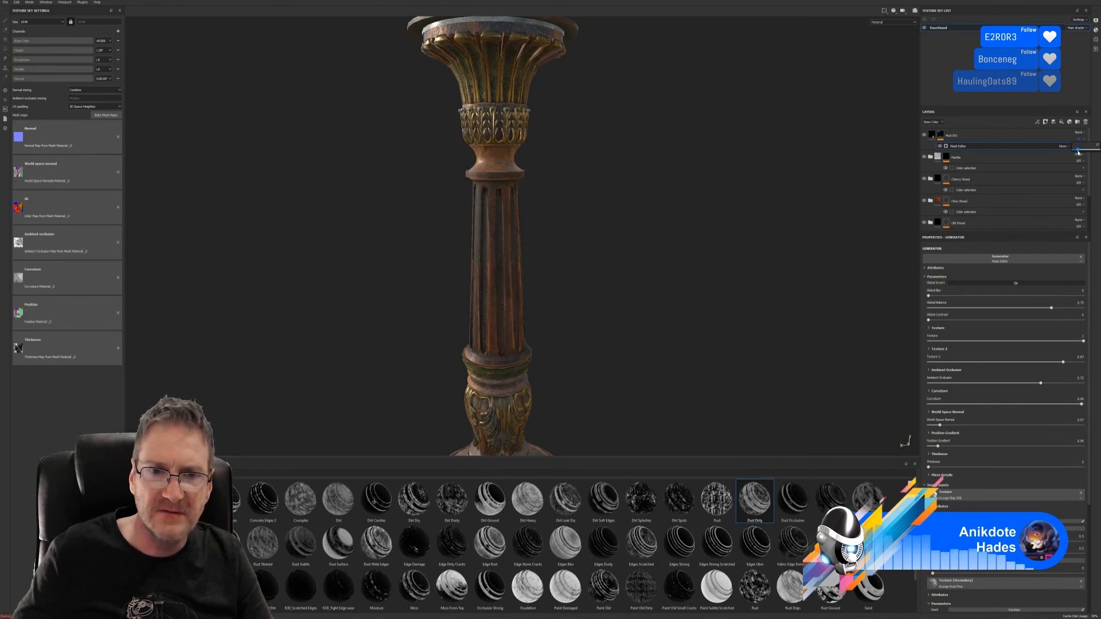
scroll(555, 233, up, 5)
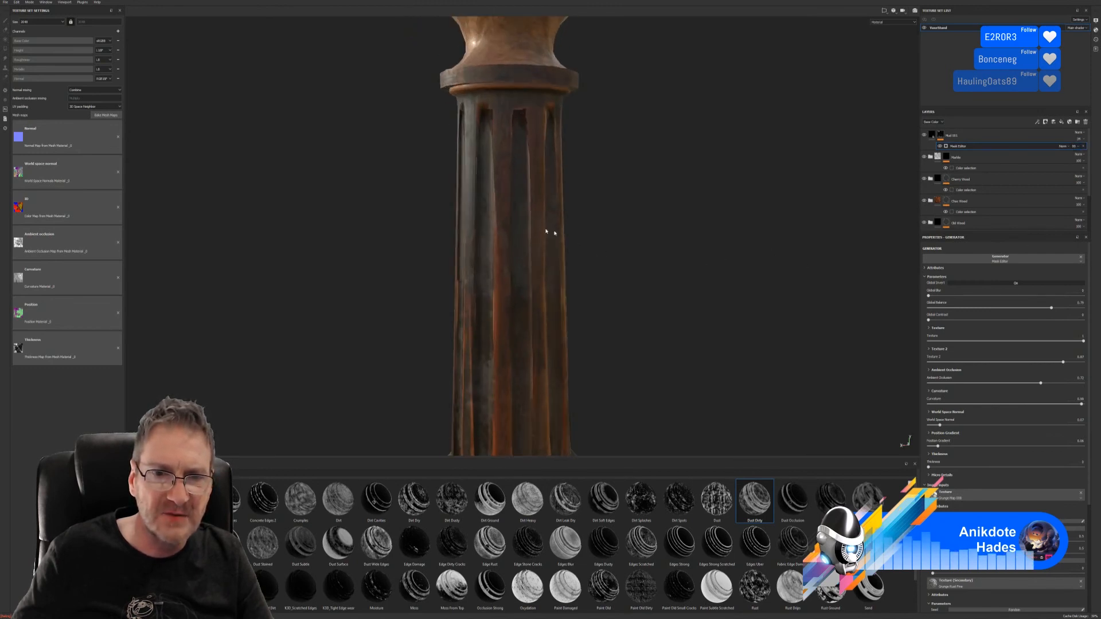
scroll(490, 387, down, 6)
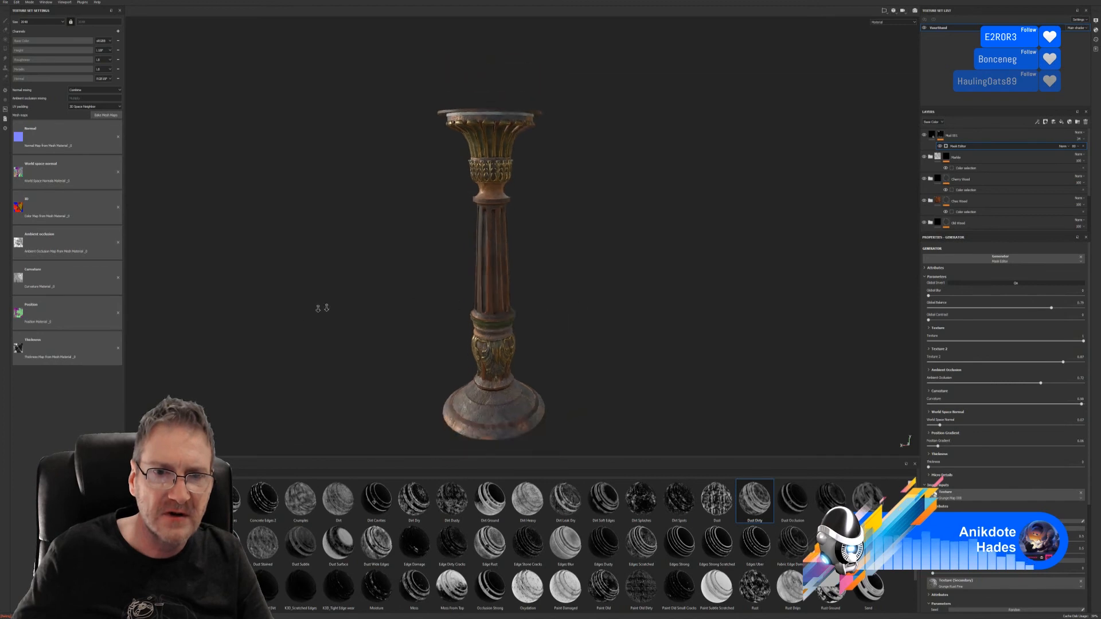
alt+drag(583, 282, 535, 277)
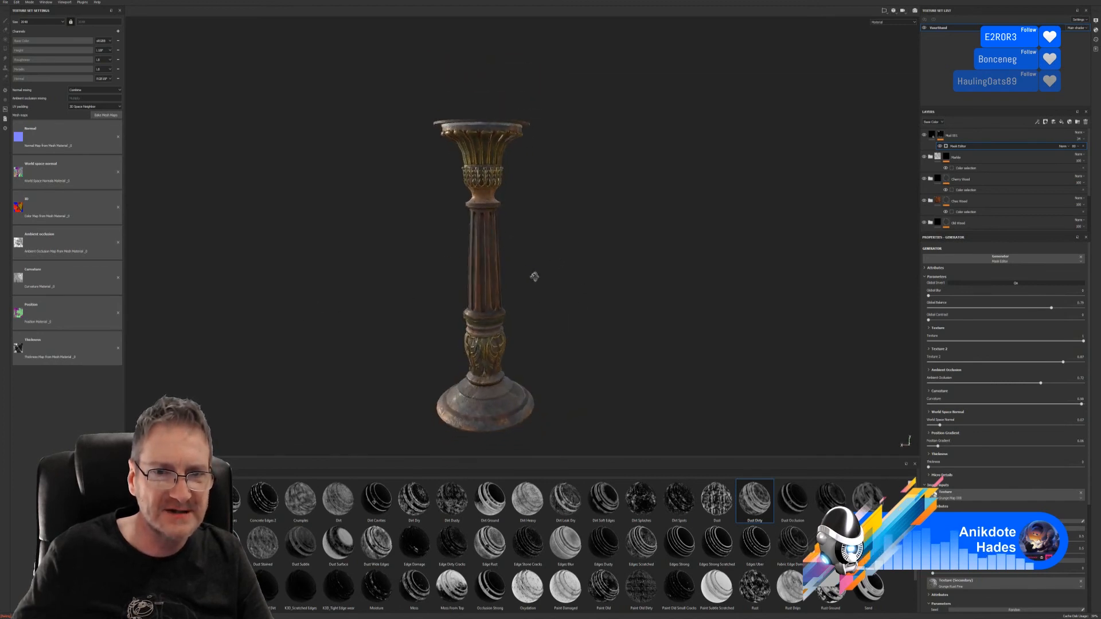
scroll(535, 276, up, 5)
alt+drag(528, 321, 798, 235)
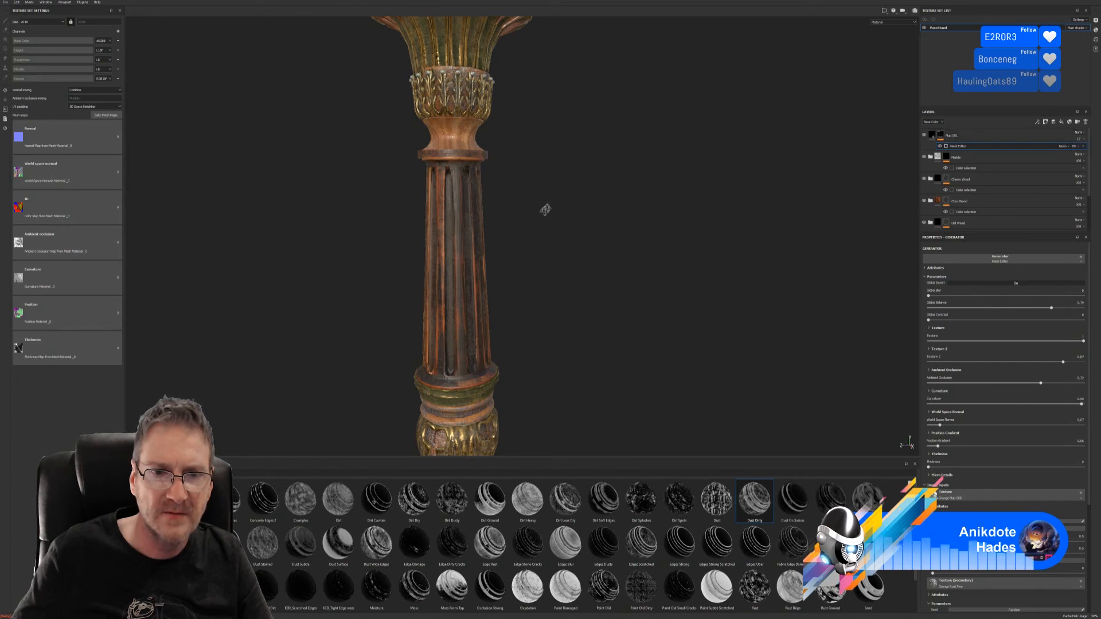
- Examine the fainter mud layer on the column up close and as a whole from several angles
alt+drag(545, 209, 540, 236)
scroll(541, 236, down, 5)
alt+drag(331, 305, 442, 292)
scroll(411, 287, up, 5)
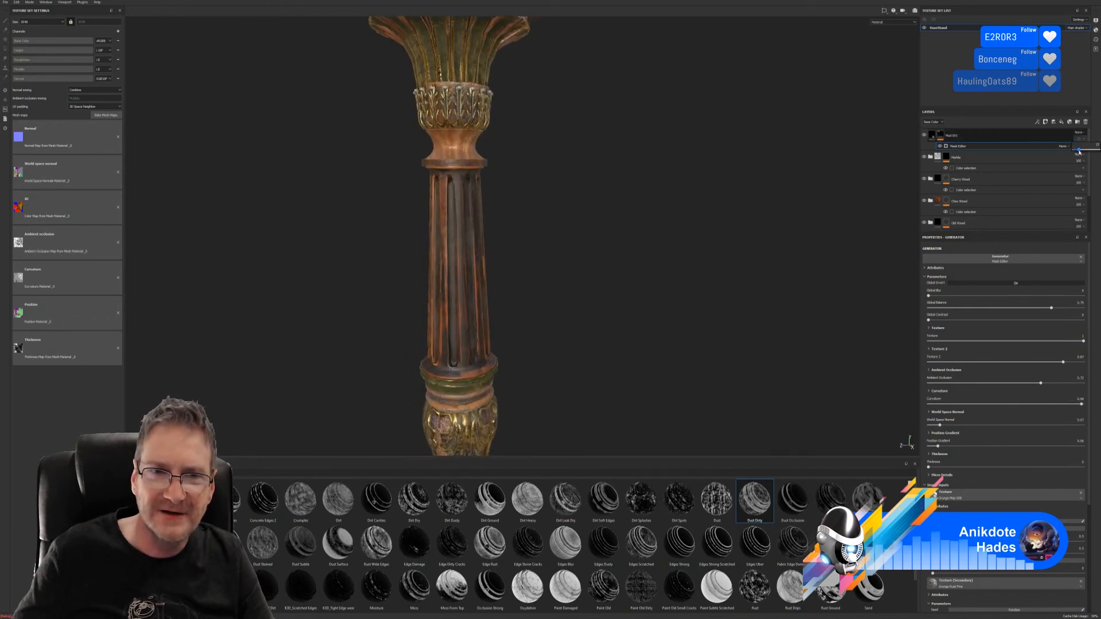
alt+drag(513, 258, 498, 213)
alt+right_drag(498, 213, 206, 332)
alt+drag(287, 315, 403, 292)
alt+middle_drag(403, 292, 438, 258)
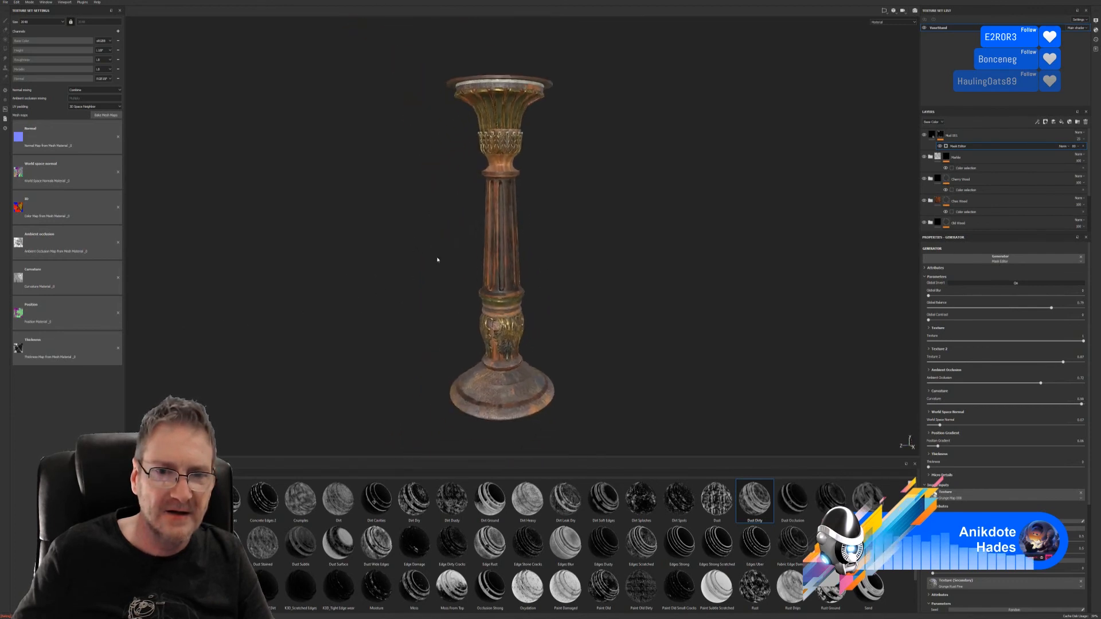
alt+drag(437, 258, 414, 249)
alt+drag(437, 206, 174, 214)
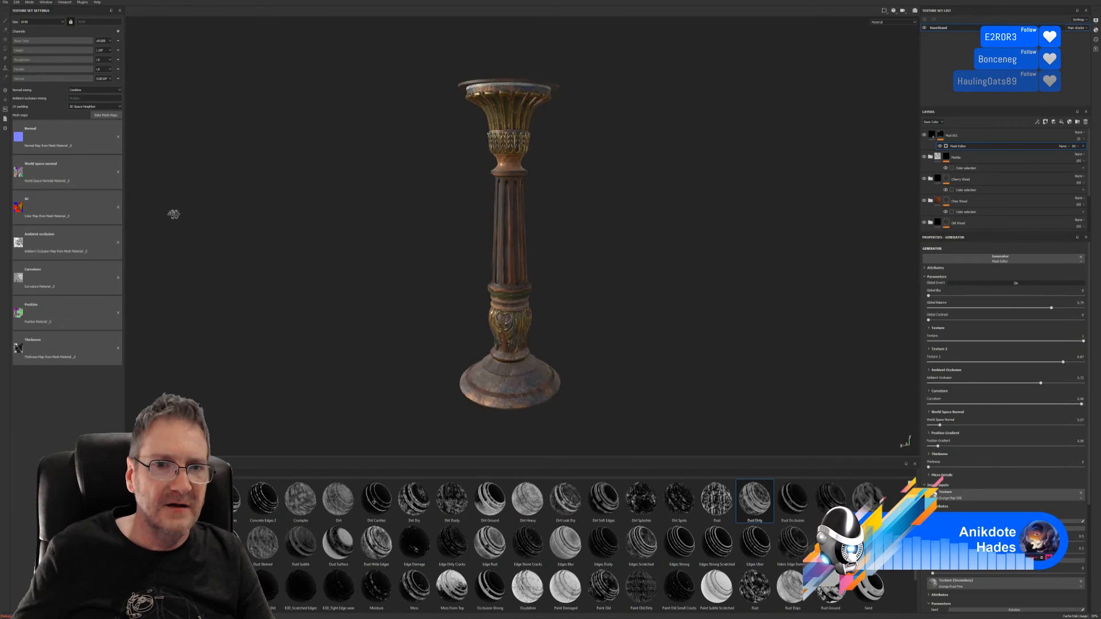
- Save the project and open the texture export settings
click(5, 3)
click(30, 54)
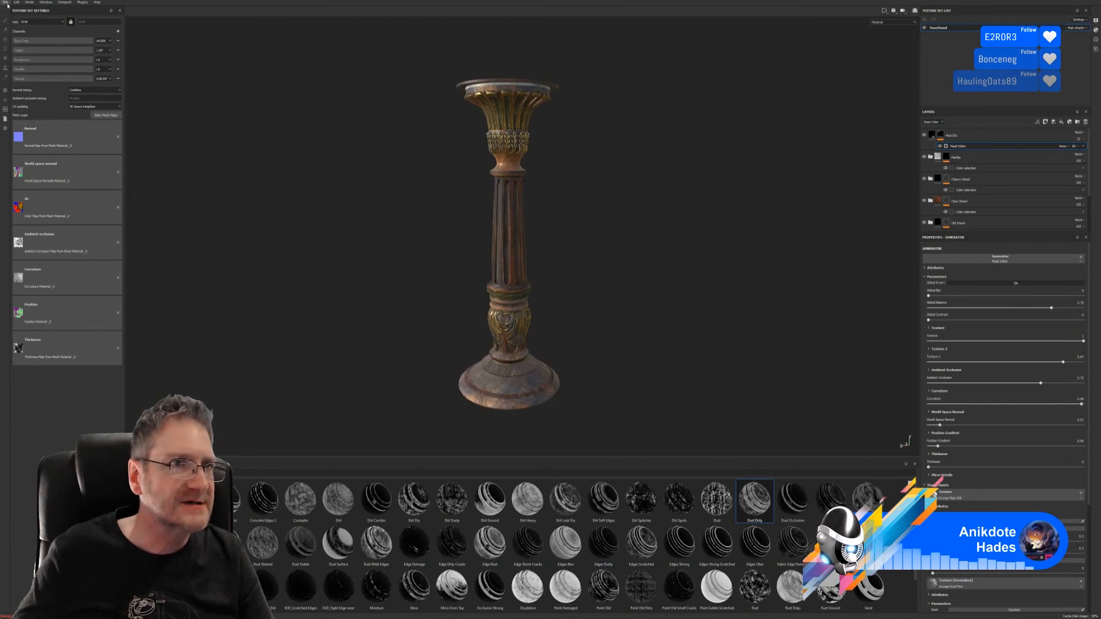
click(5, 3)
click(19, 106)
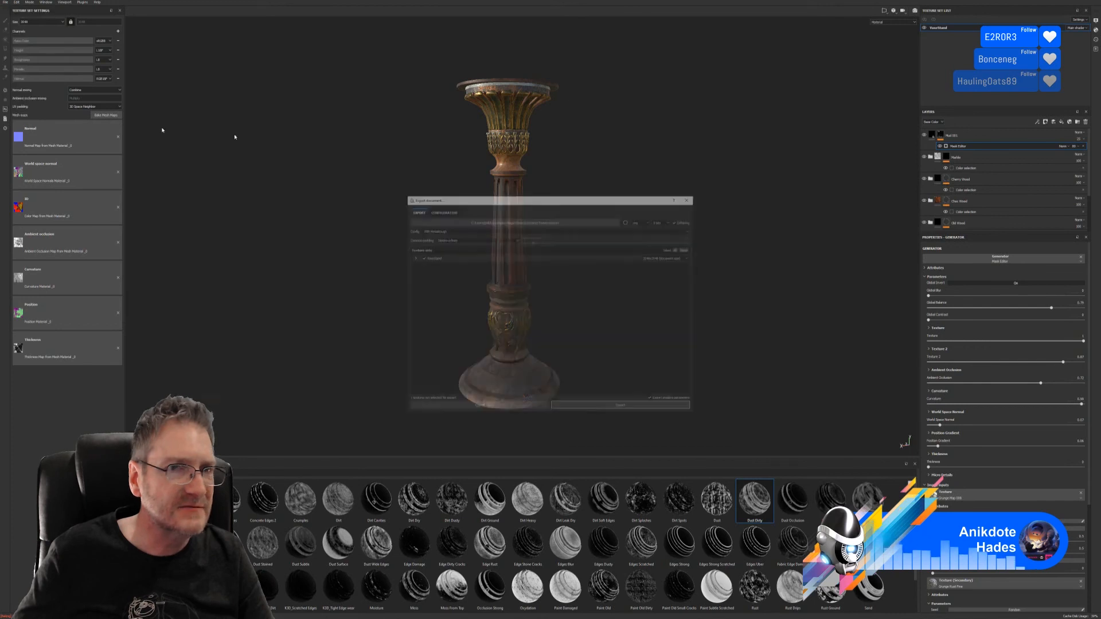
- Set the export folder to UE4 Projects > Models > Bedroom > Chosen > Vase_Stand on the Work drive
click(596, 221)
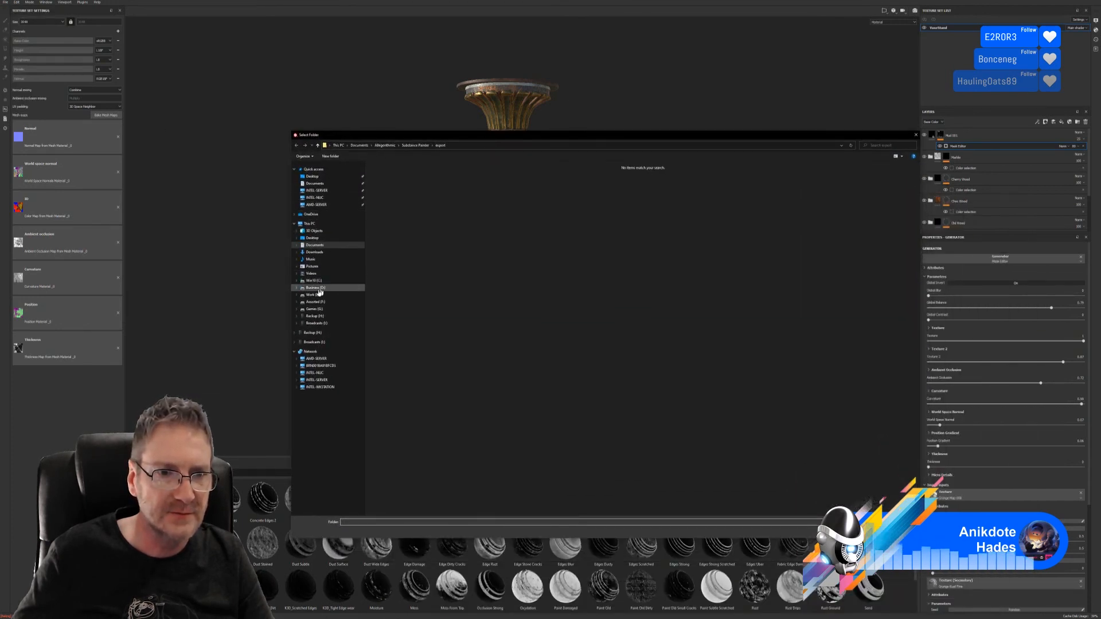
click(313, 294)
double_click(877, 221)
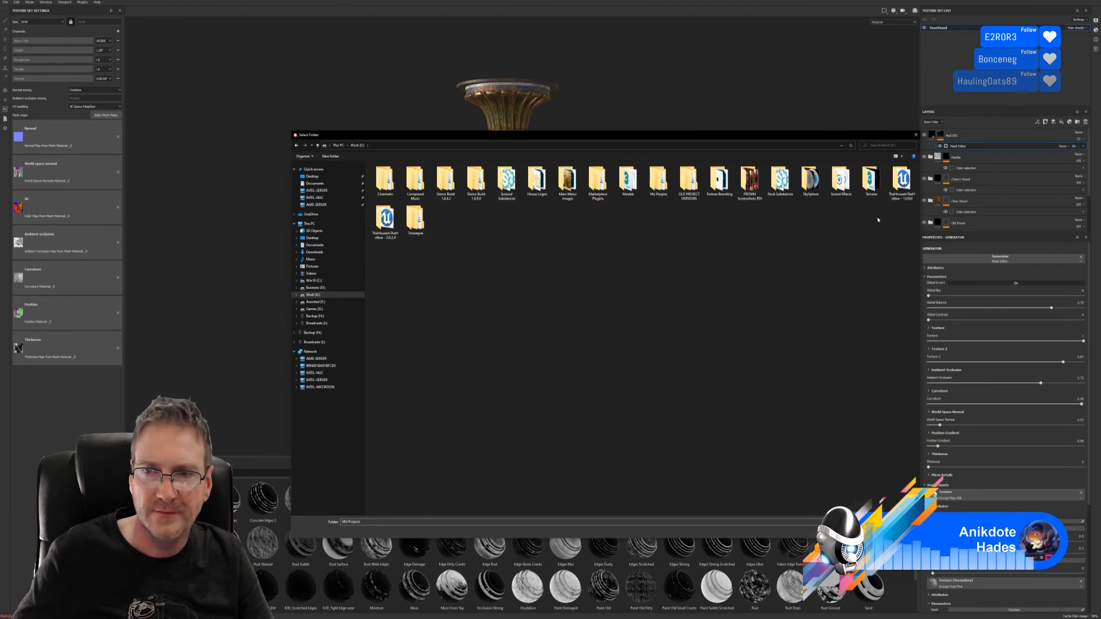
double_click(628, 179)
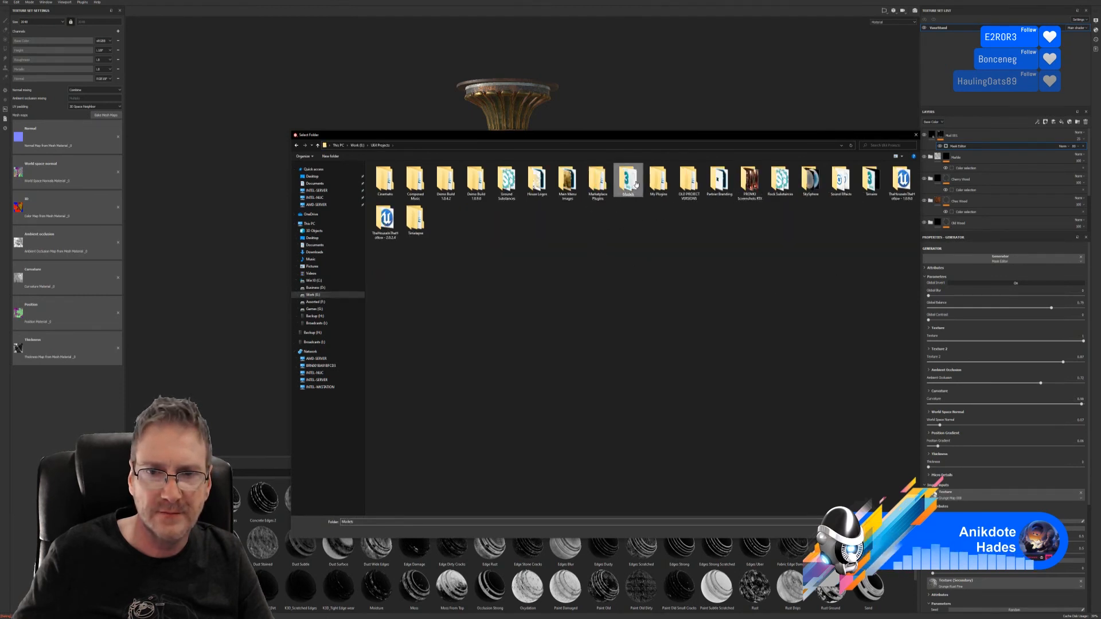
double_click(475, 181)
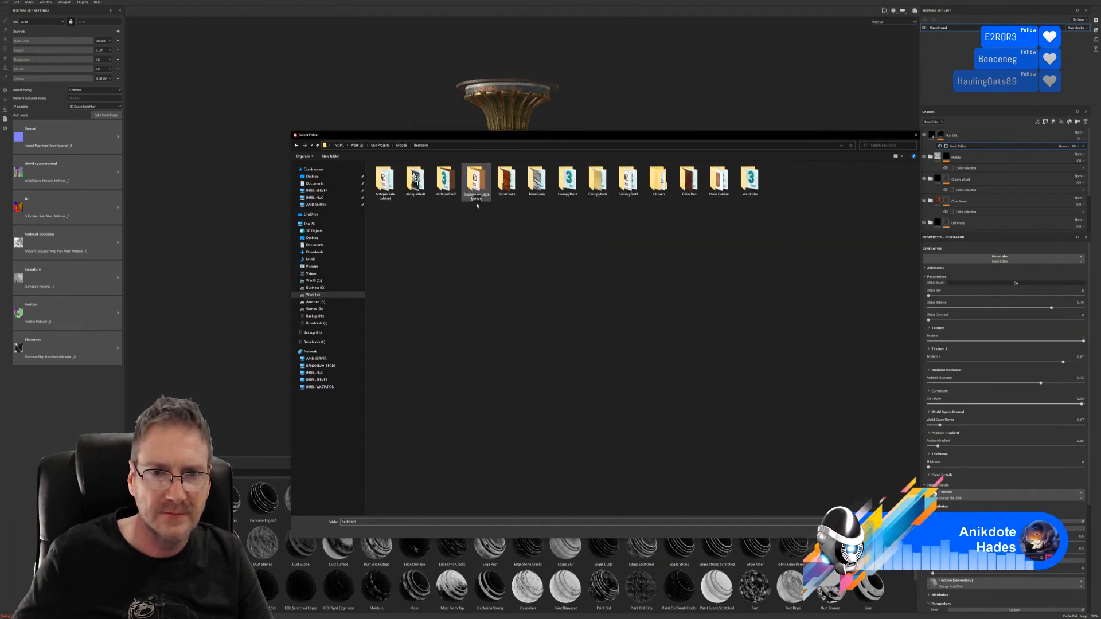
double_click(658, 179)
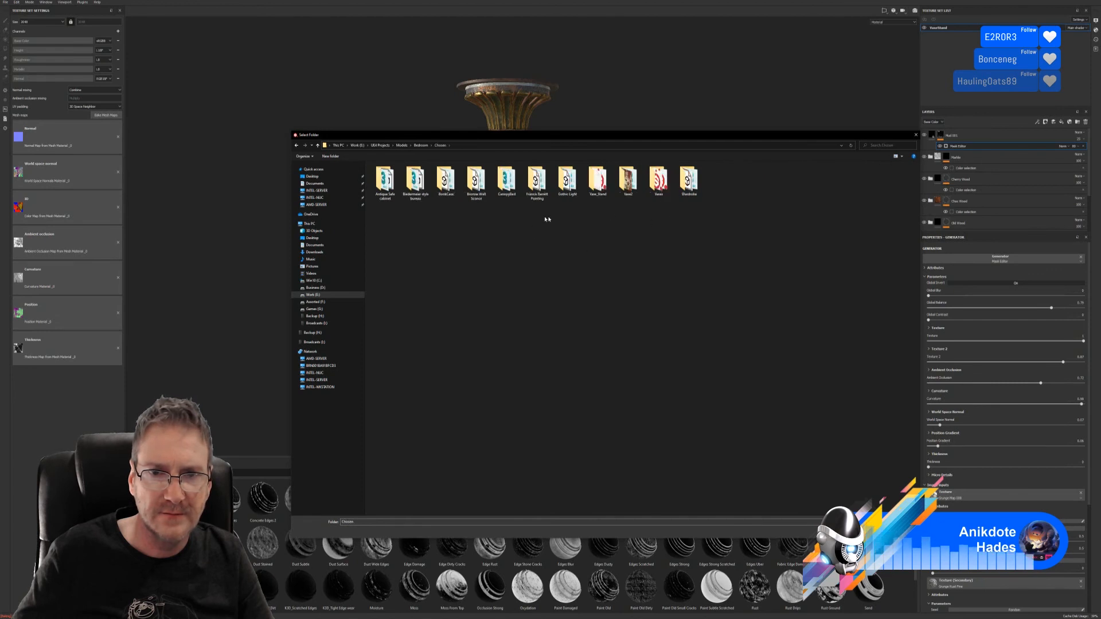
double_click(598, 181)
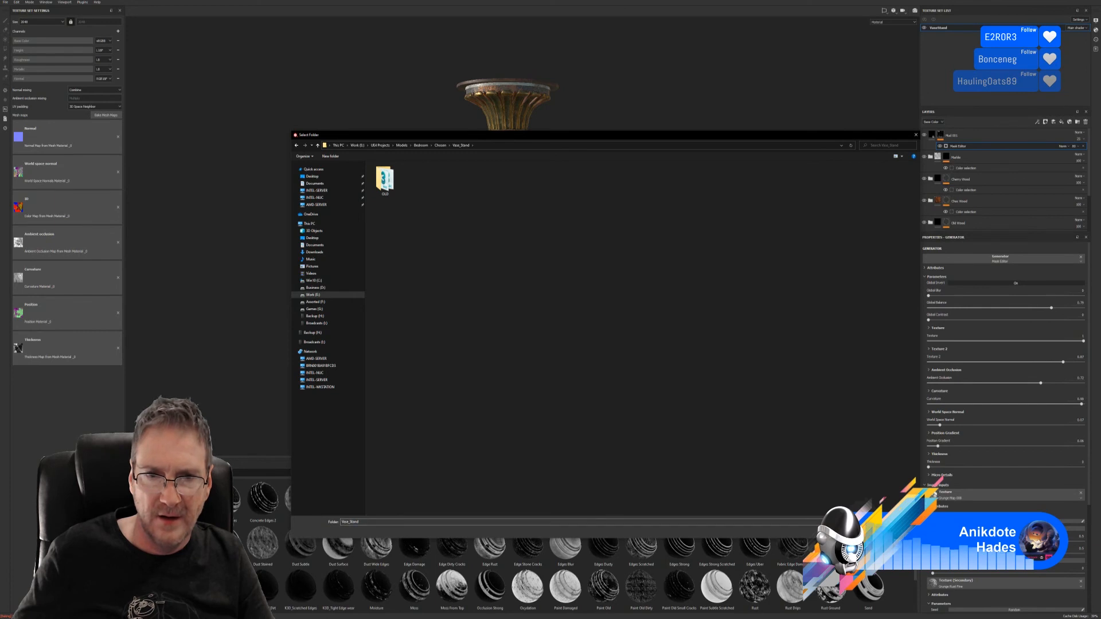
click(871, 531)
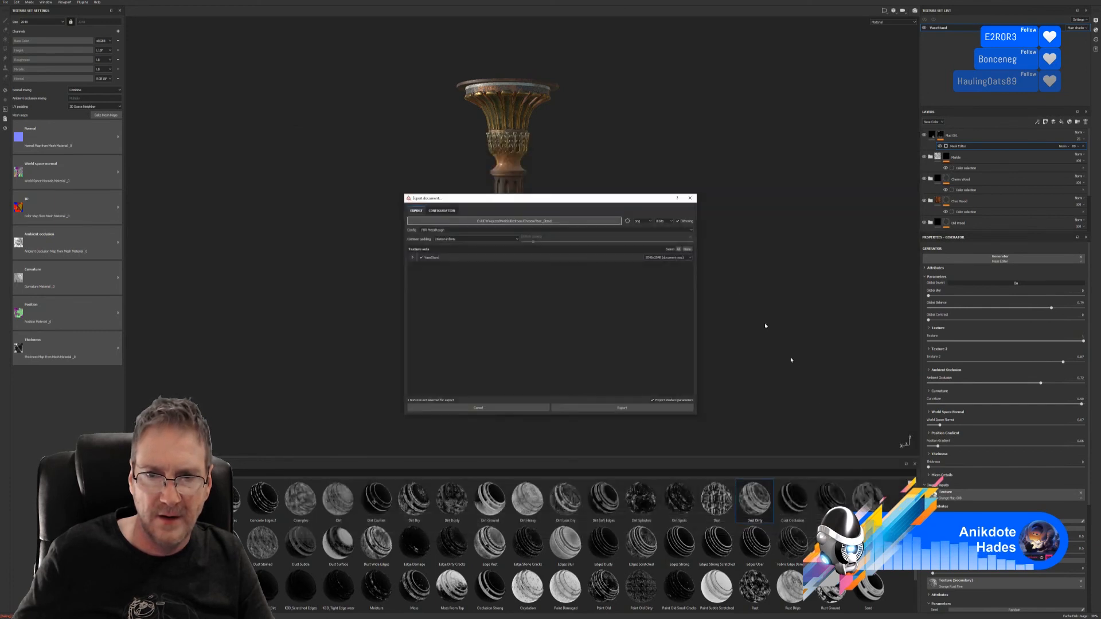
- Export the column's textures and open the output folder
click(620, 407)
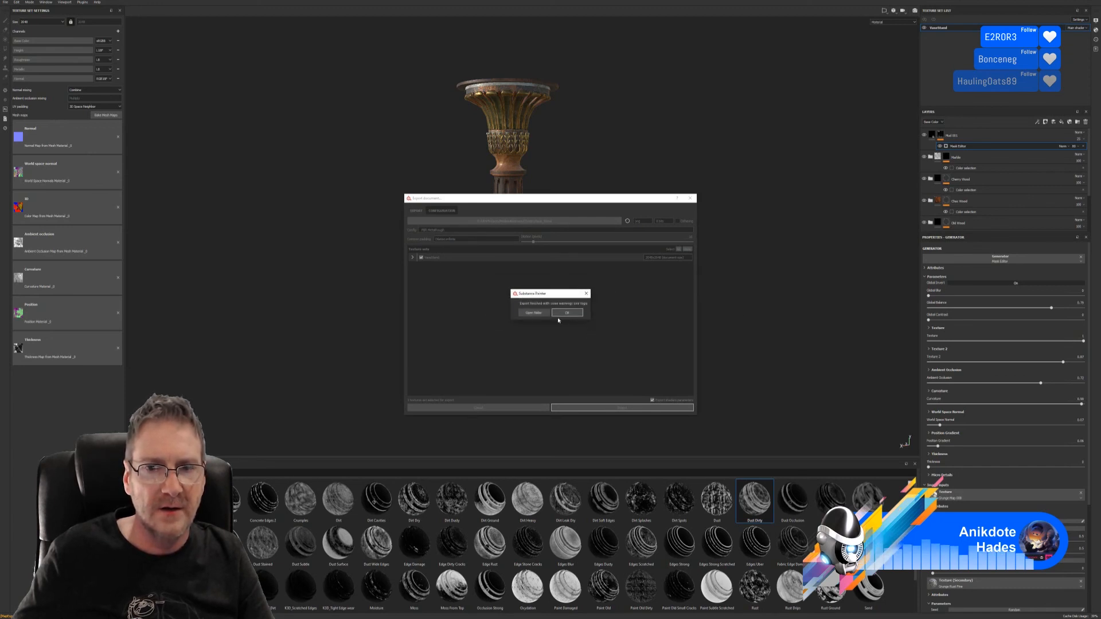
click(534, 313)
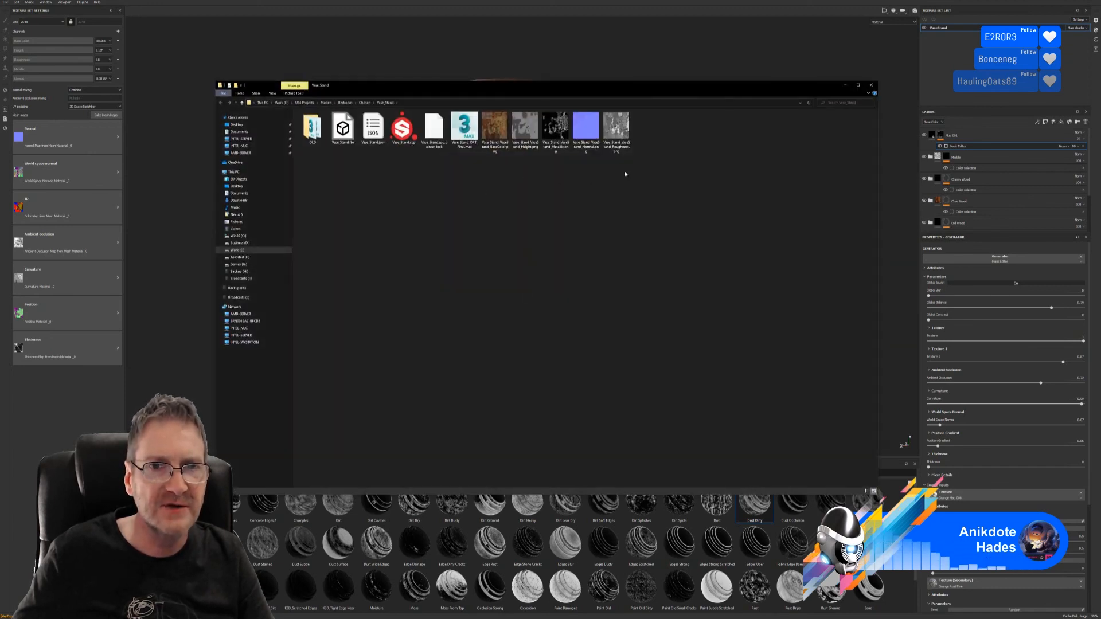
- Close the output folder window and save the column project
click(871, 85)
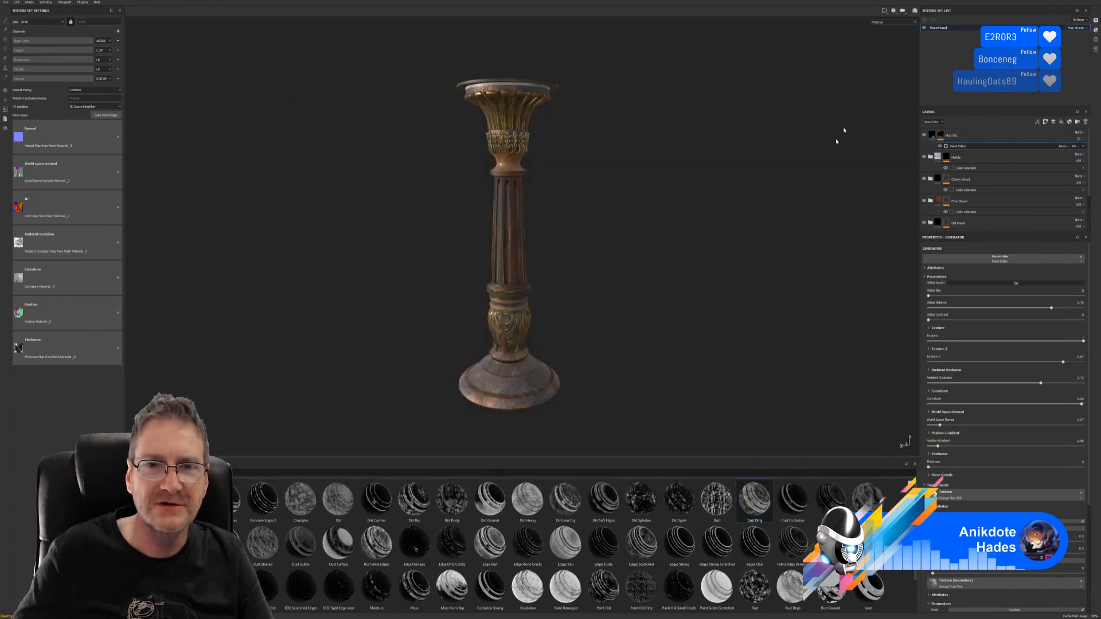
click(5, 4)
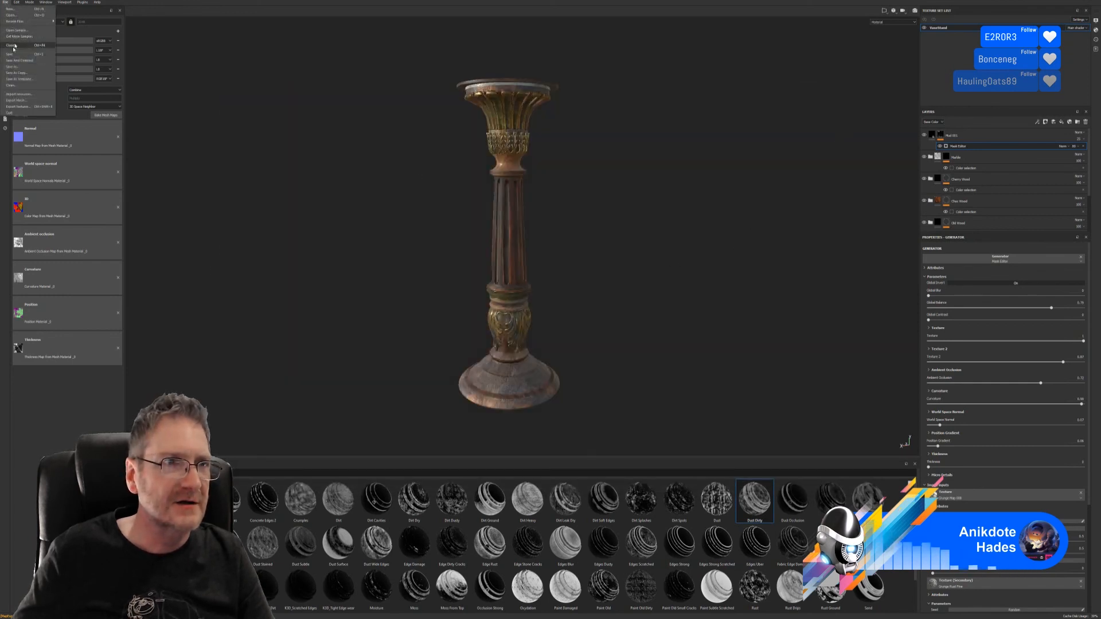
click(11, 56)
- Examine the finished column's wood, gold and marble from all sides, including low and high angles
alt+drag(543, 263, 440, 247)
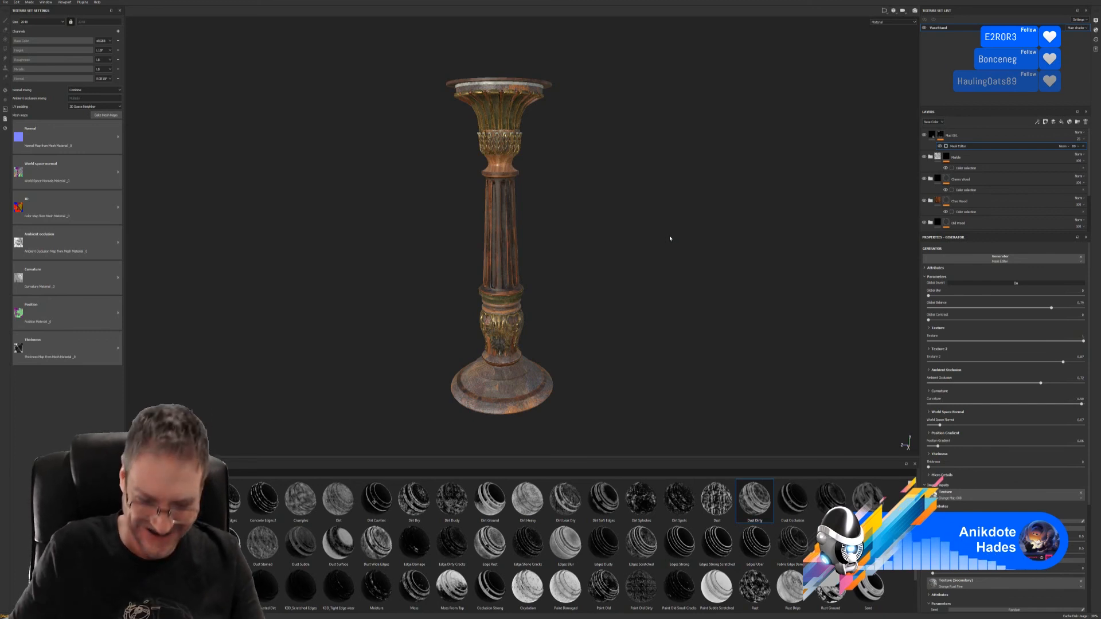
alt+drag(614, 221, 762, 224)
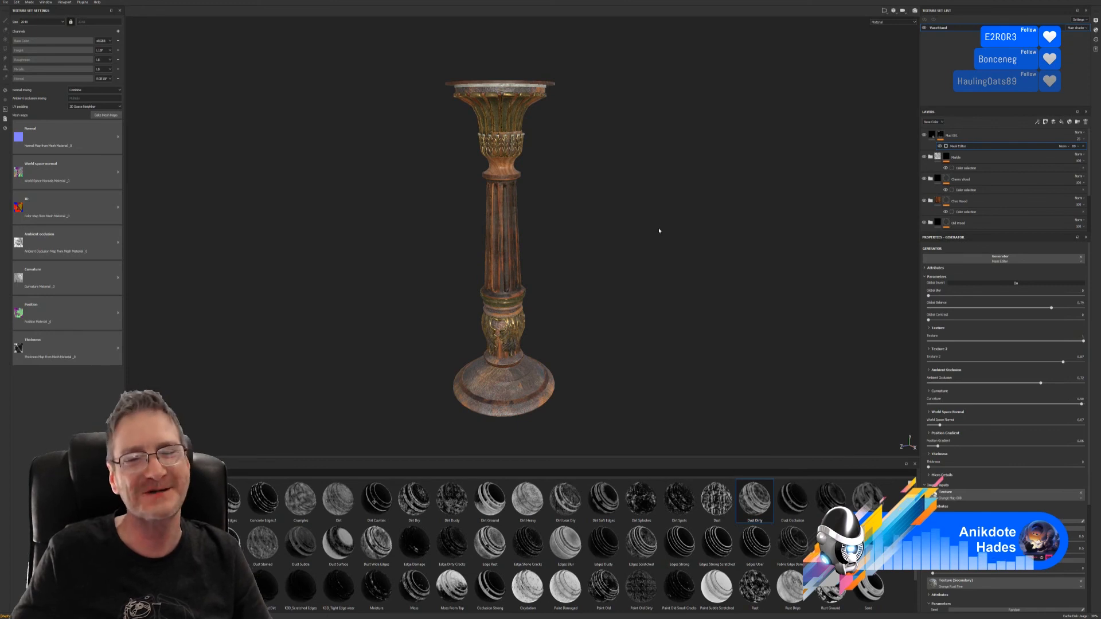
alt+drag(624, 246, 225, 245)
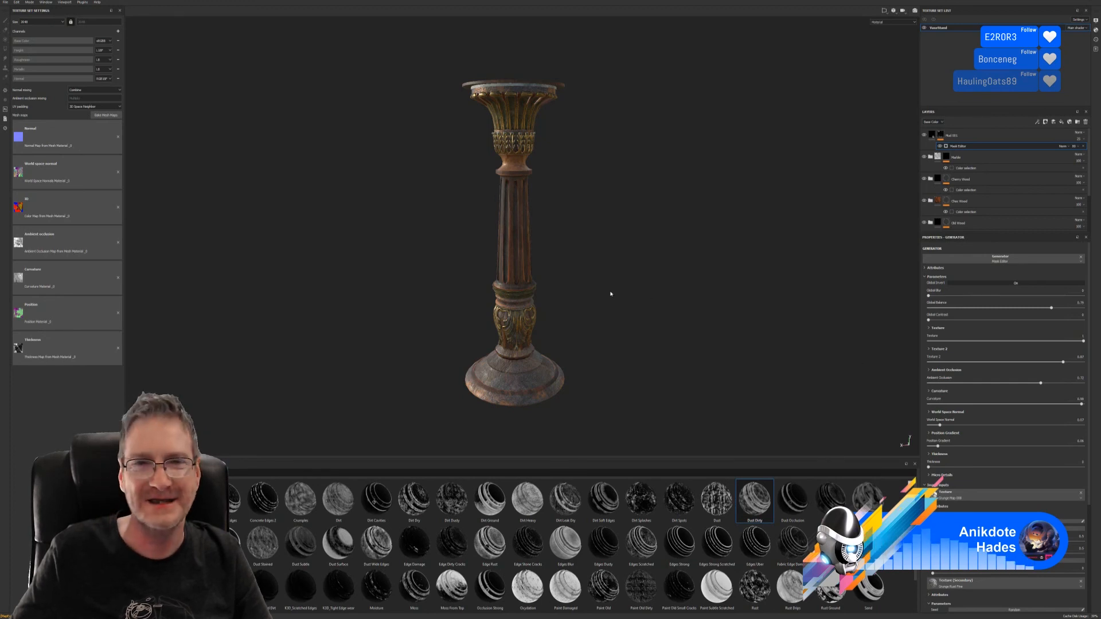
alt+drag(611, 294, 897, 240)
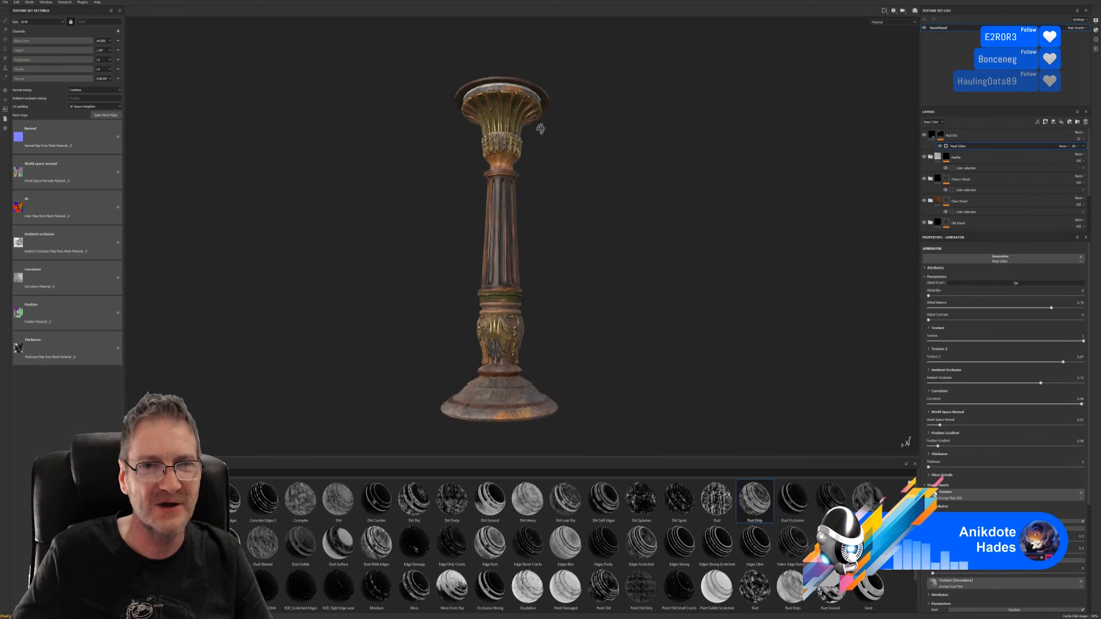
alt+drag(545, 173, 607, 119)
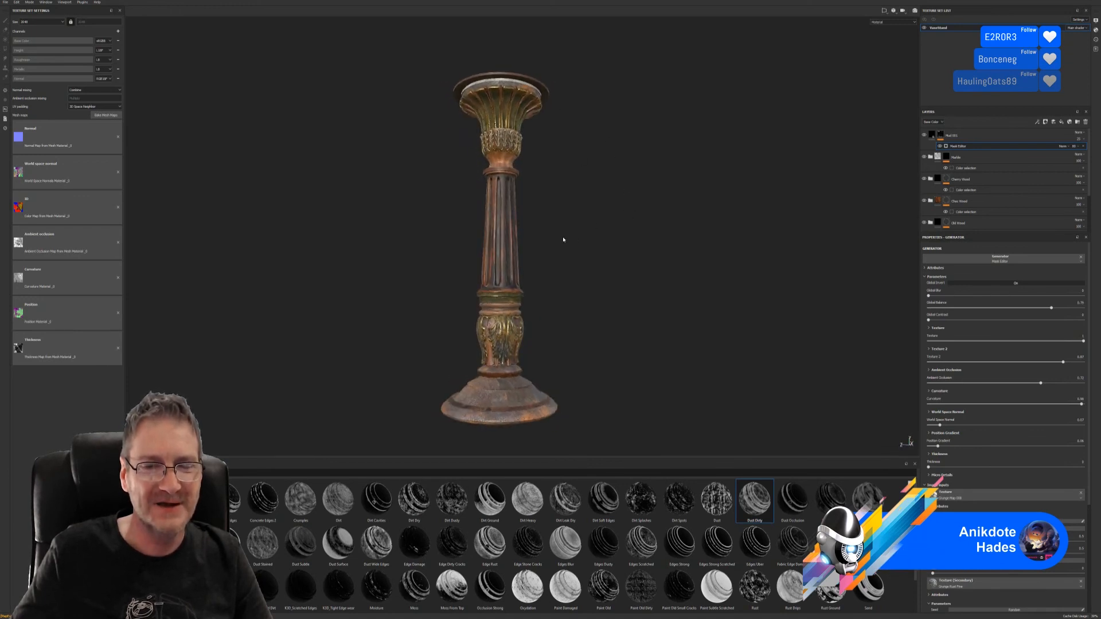
alt+drag(419, 228, 663, 204)
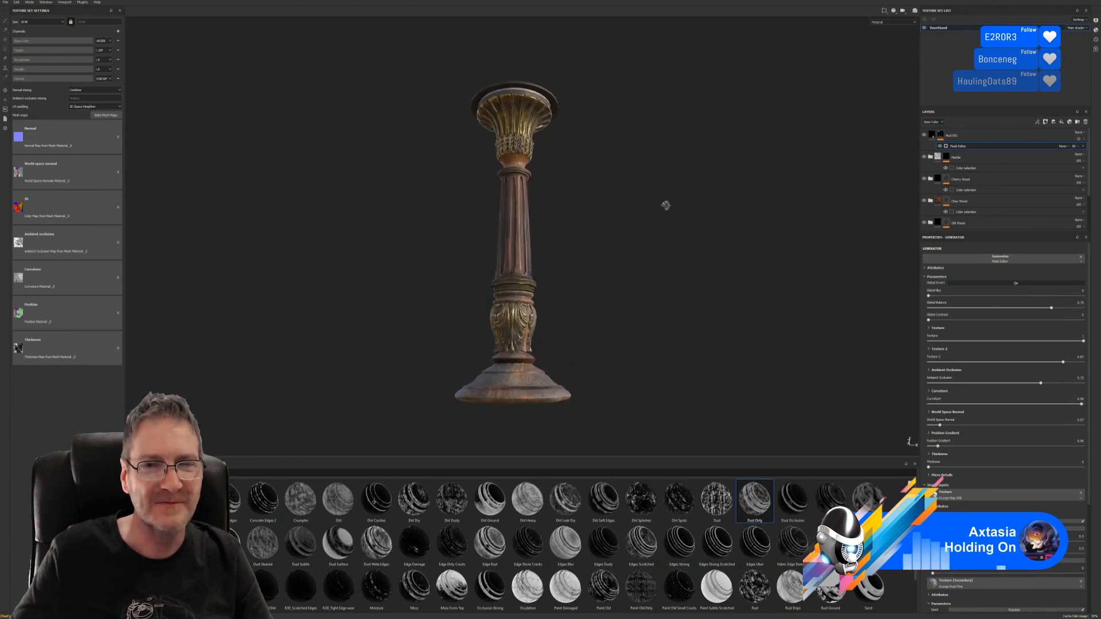
alt+drag(576, 236, 513, 210)
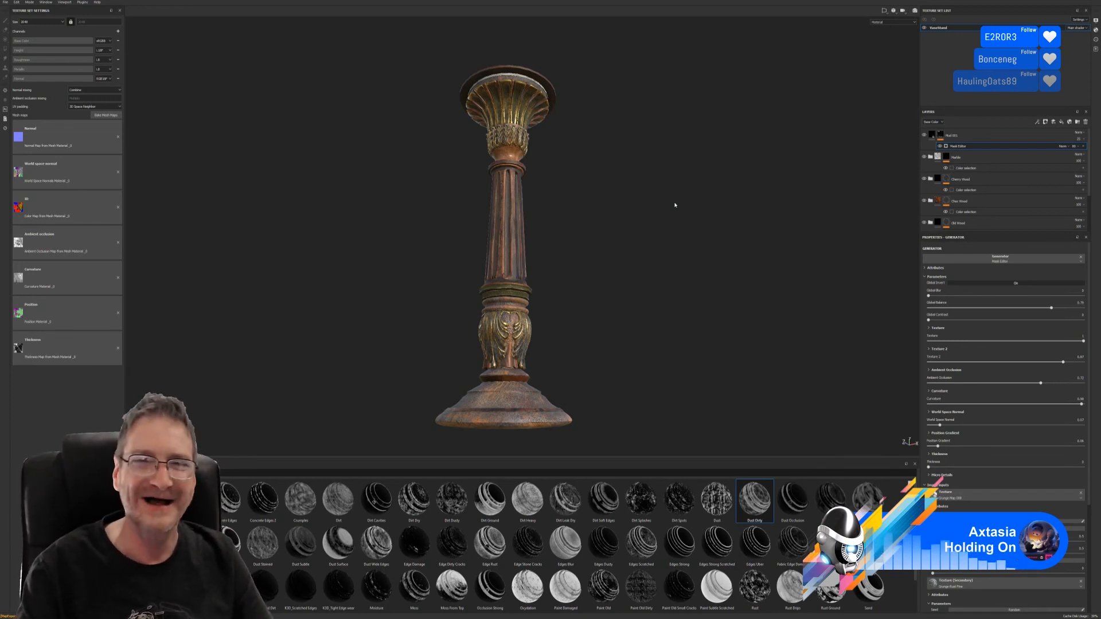
alt+right_drag(642, 297, 533, 256)
alt+drag(533, 257, 531, 296)
alt+right_drag(531, 297, 668, 269)
alt+drag(668, 269, 658, 238)
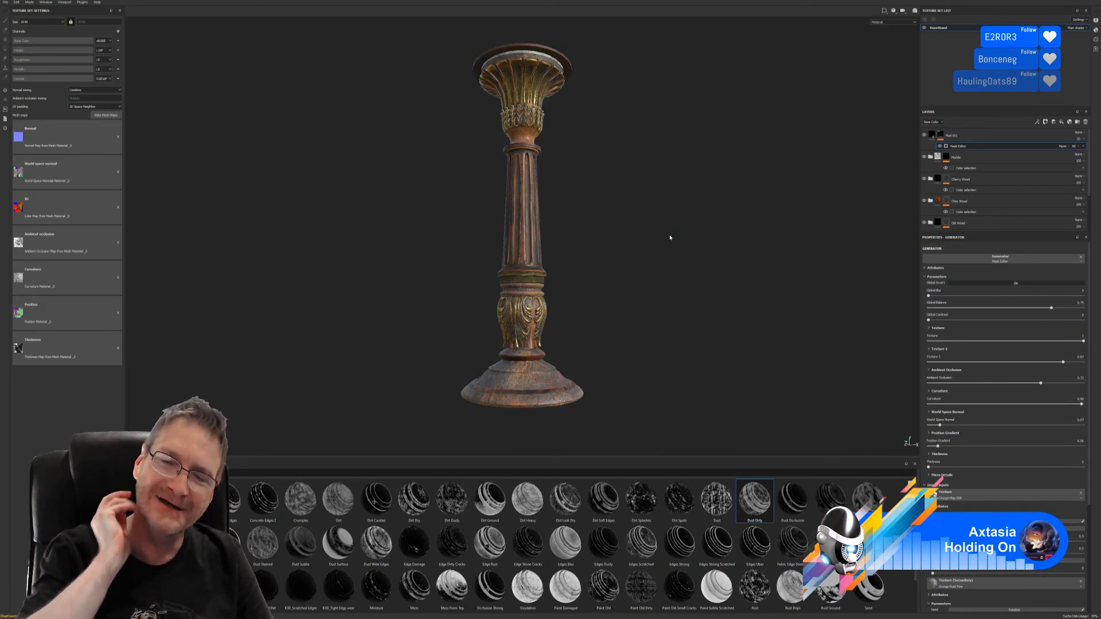
mouse_move(669, 238)
alt+mouse_down()
mouse_move(670, 279)
mouse_move(676, 236)
mouse_move(570, 265)
mouse_move(516, 241)
mouse_move(721, 277)
mouse_move(670, 277)
mouse_move(602, 268)
mouse_move(781, 263)
mouse_move(737, 228)
mouse_move(683, 228)
alt+mouse_up()
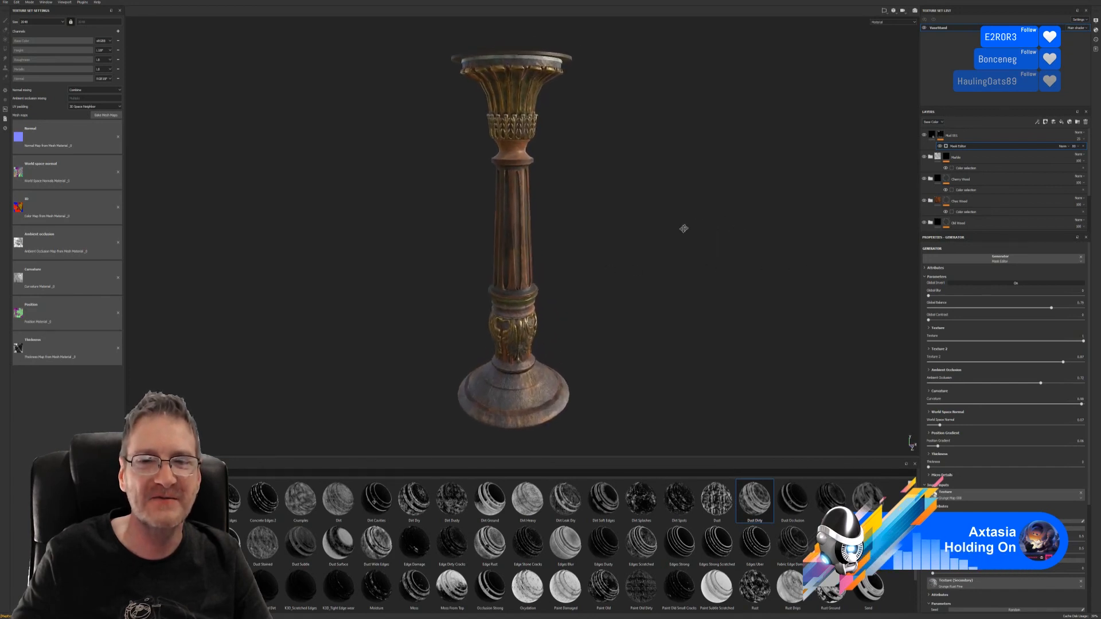
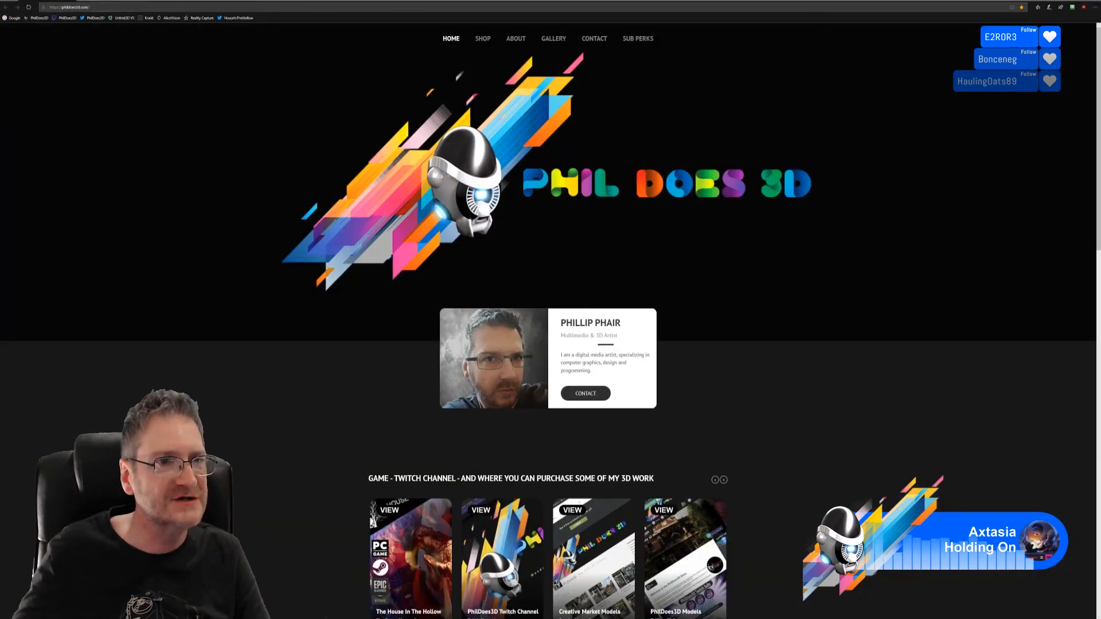
- Switch to the web browser, open the copied link to the blonde character sculpt image and enlarge it
click(189, 7)
key(ctrl+v)
key(Return)
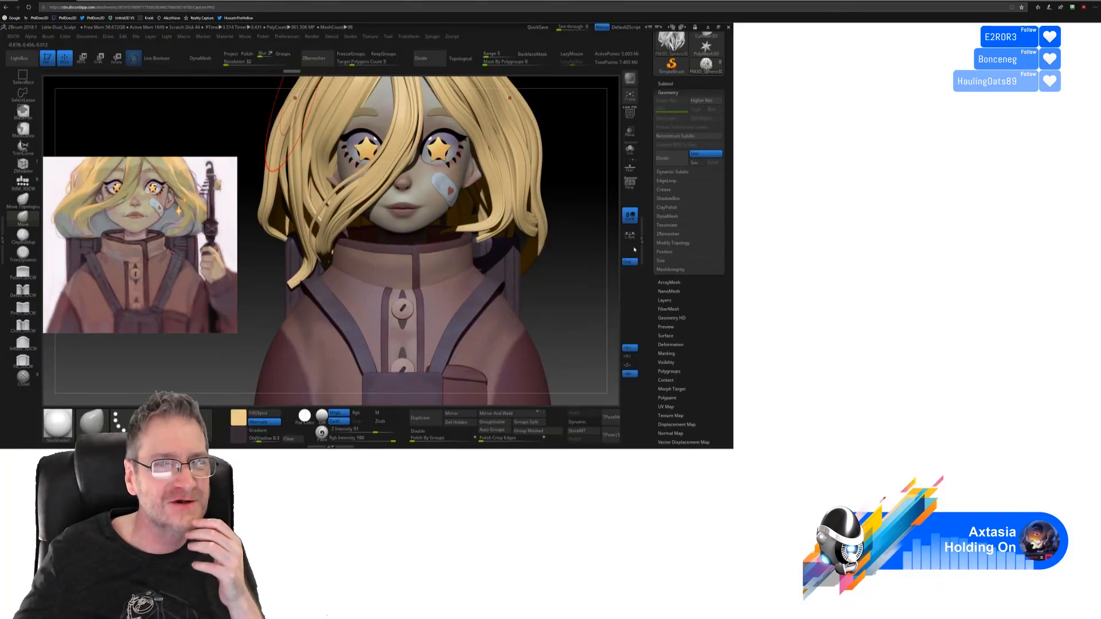
ctrl+scroll(508, 309, up, 4)
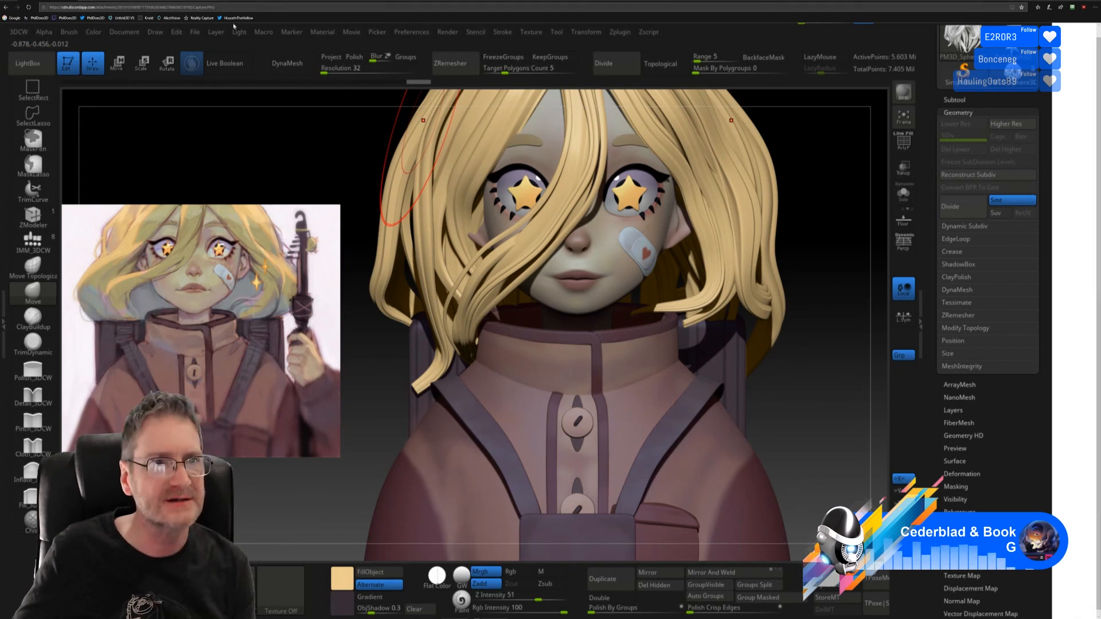
- Open the copied link to the grainy render of a mouse carrying presents in a new tab and enlarge it
click(84, 1)
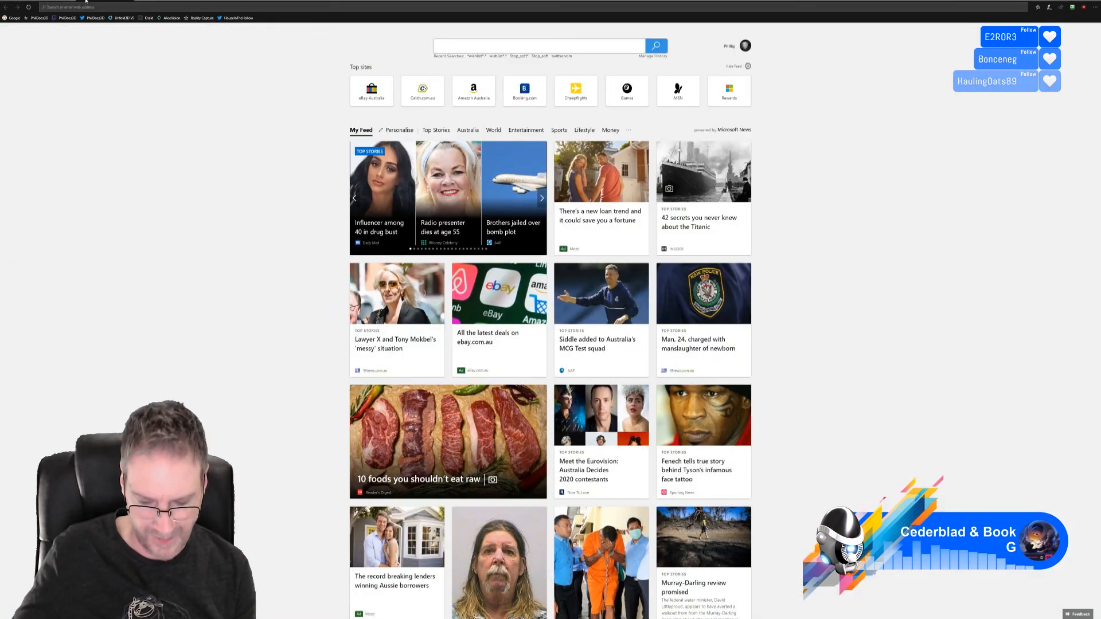
key(ctrl+v)
key(Return)
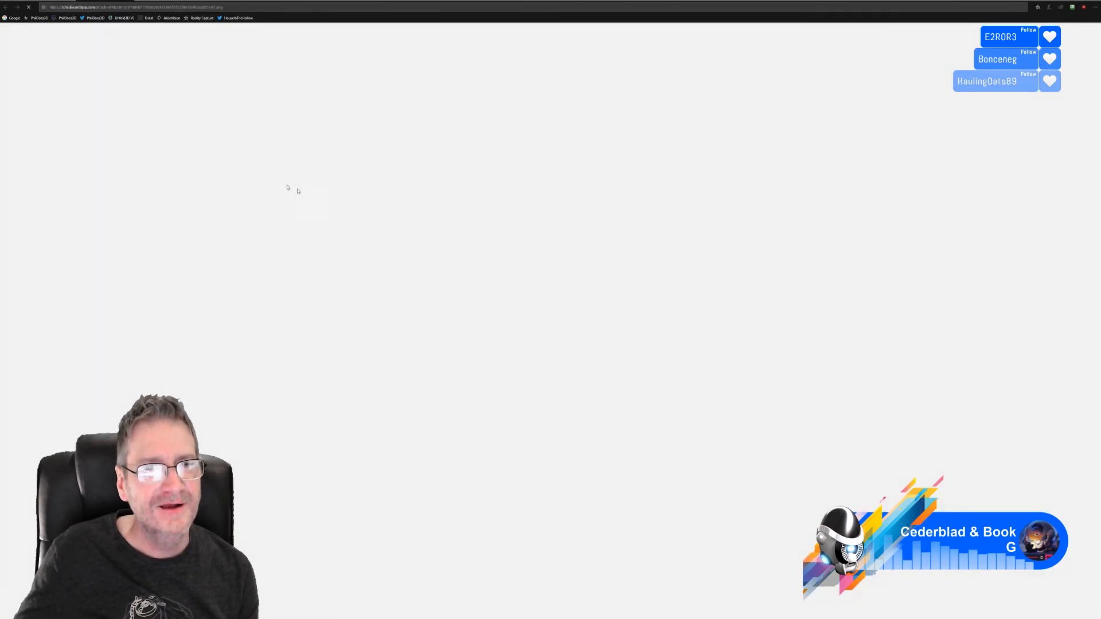
ctrl+scroll(387, 285, up, 6)
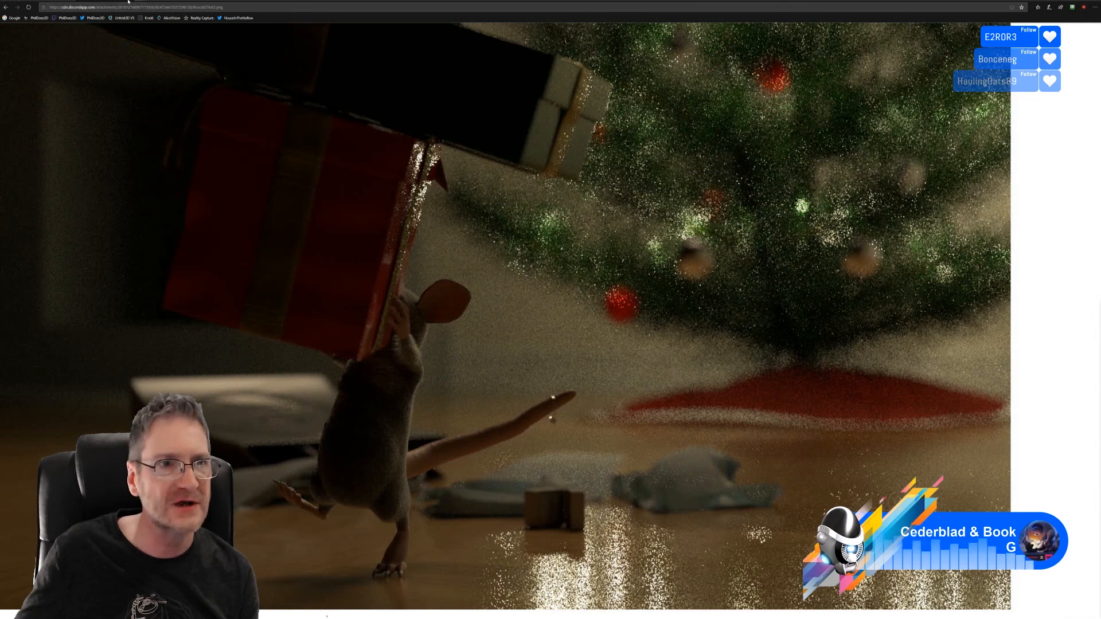
- Open the copied link to the spaceship engine model image in a new tab and enlarge it
key(ctrl+t)
key(ctrl+v)
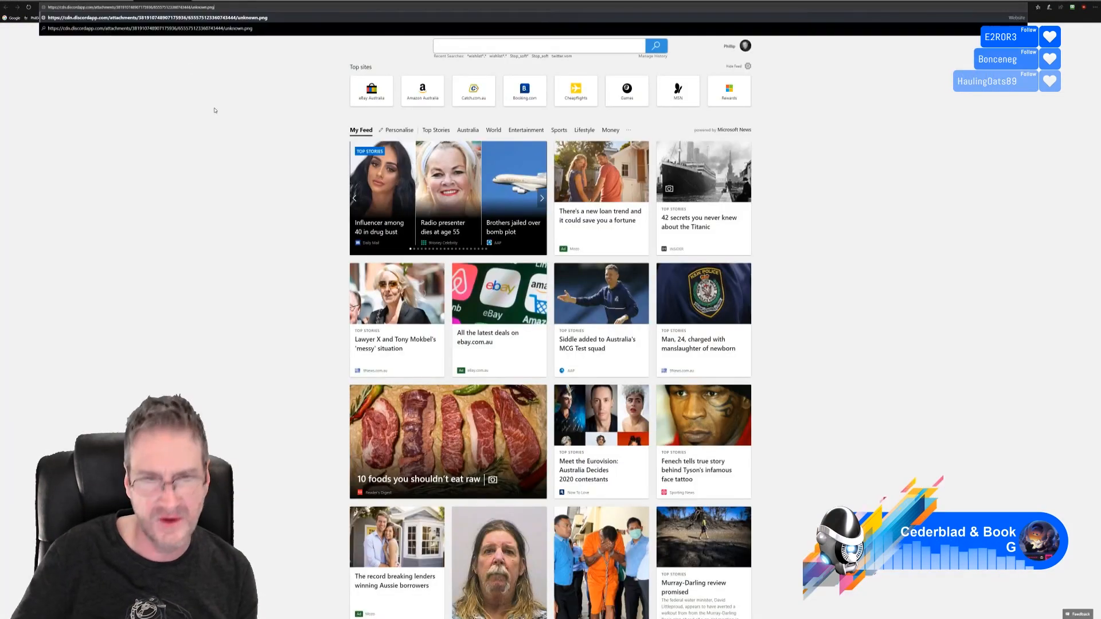
key(Return)
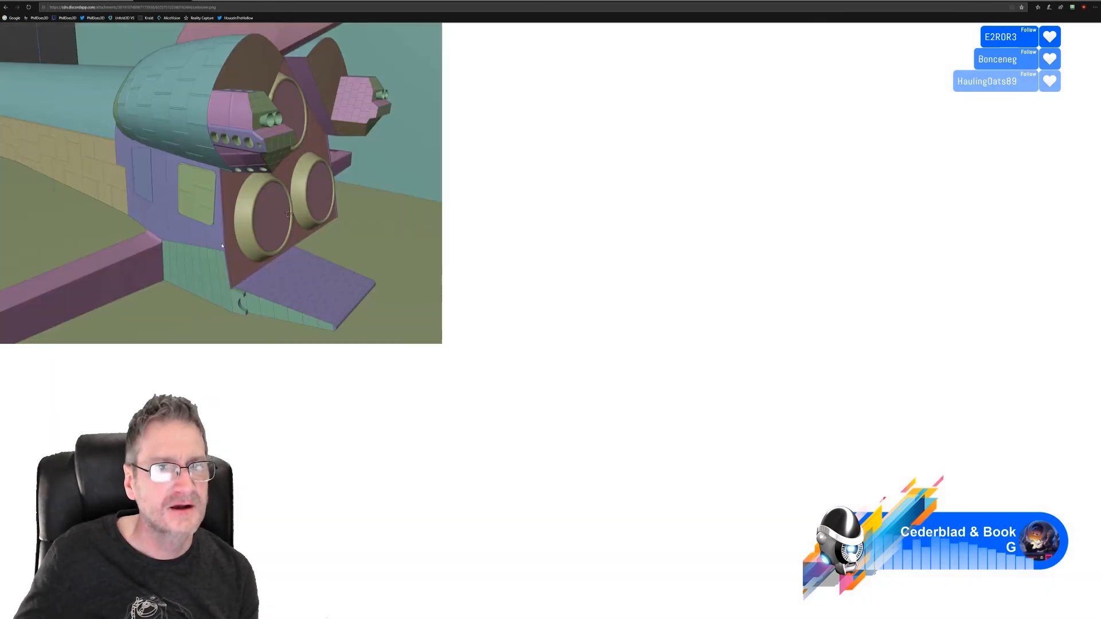
ctrl+scroll(258, 277, up, 4)
ctrl+scroll(258, 278, up, 1)
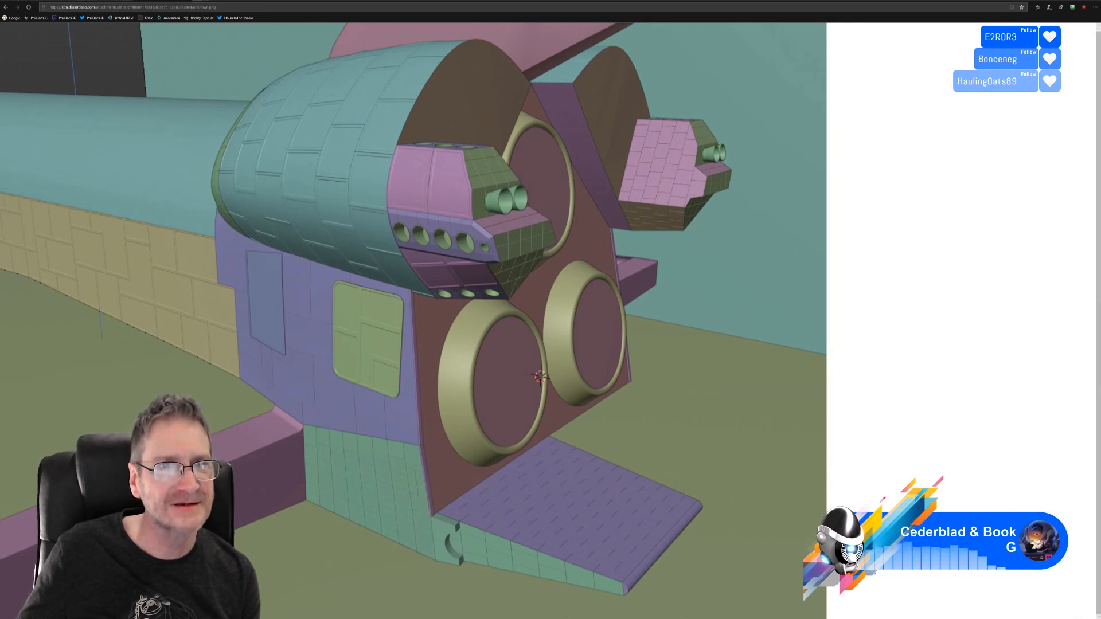
- Open the copied link to the sharper Christmas render of the mouse lifting gift boxes in a new tab
key(ctrl+t)
key(ctrl+v)
key(Return)
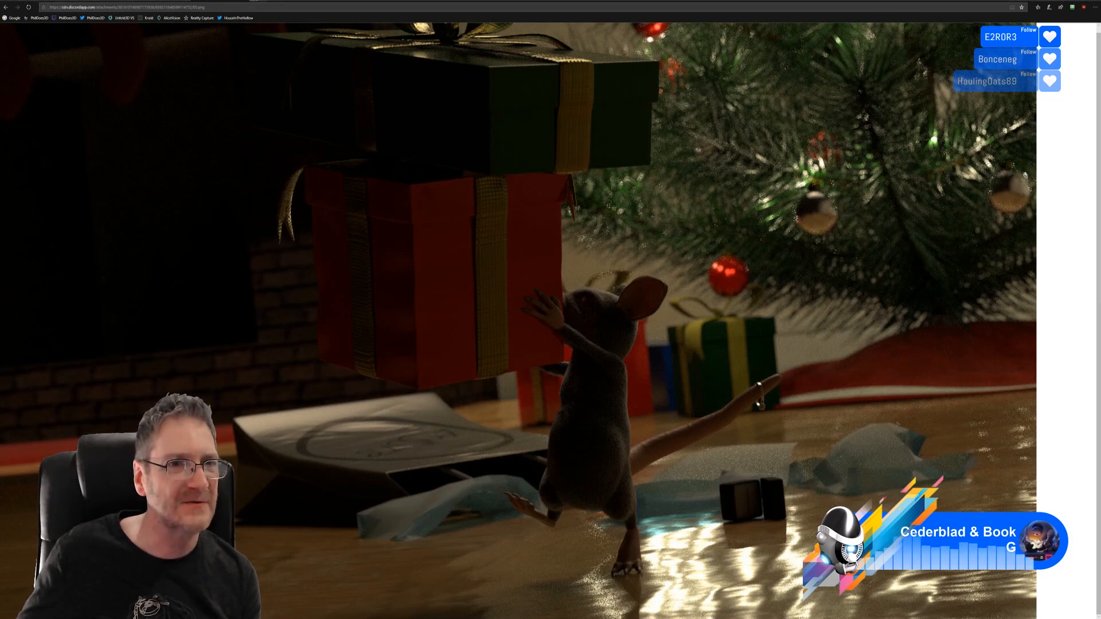
- View the grey rat character render enlarged in a new tab and return to the Christmas mouse render
key(ctrl+t)
key(ctrl+v)
key(Return)
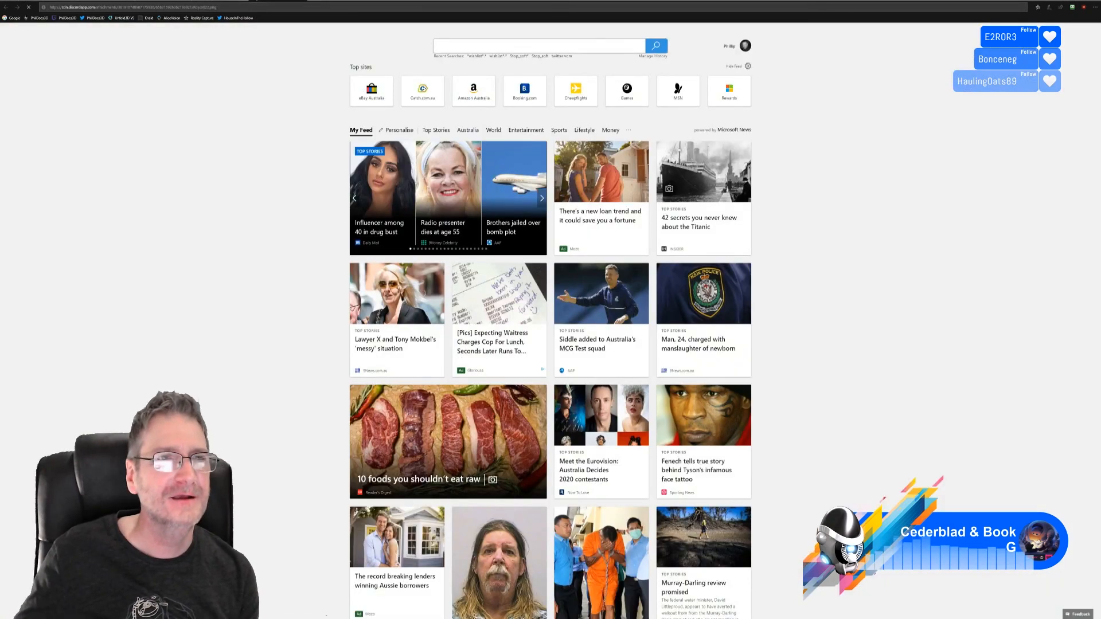
ctrl+scroll(411, 246, up, 5)
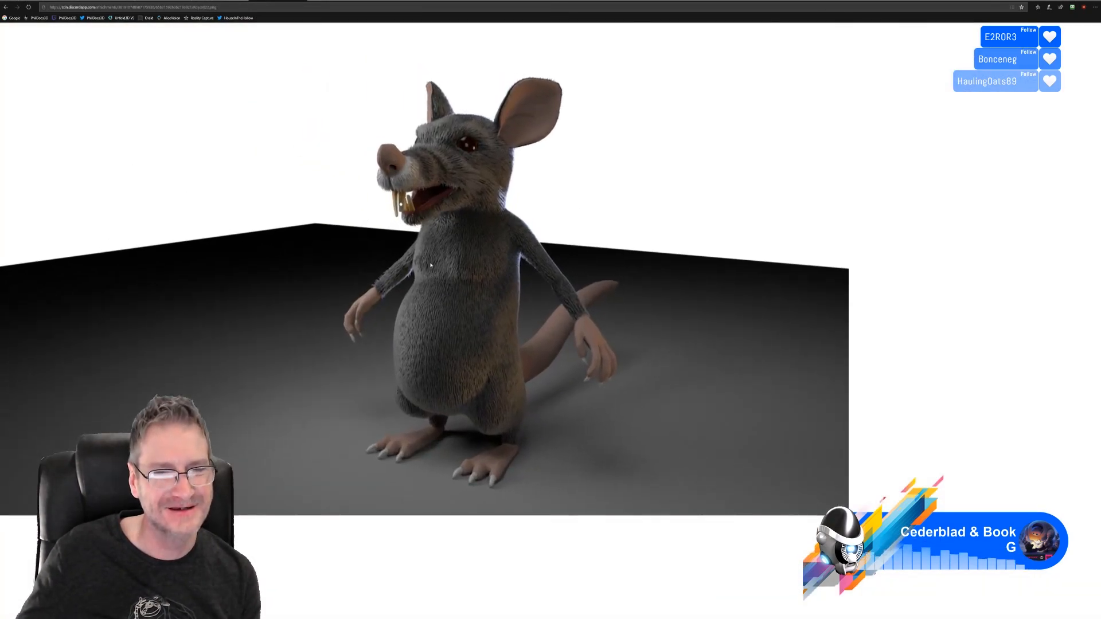
ctrl+scroll(431, 265, up, 2)
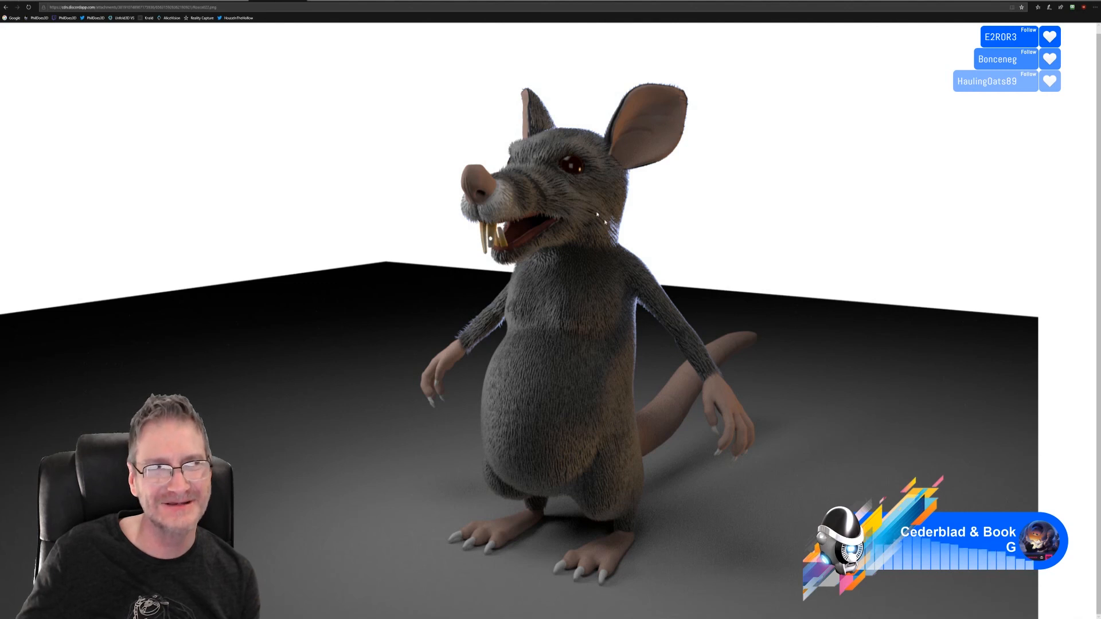
click(219, 1)
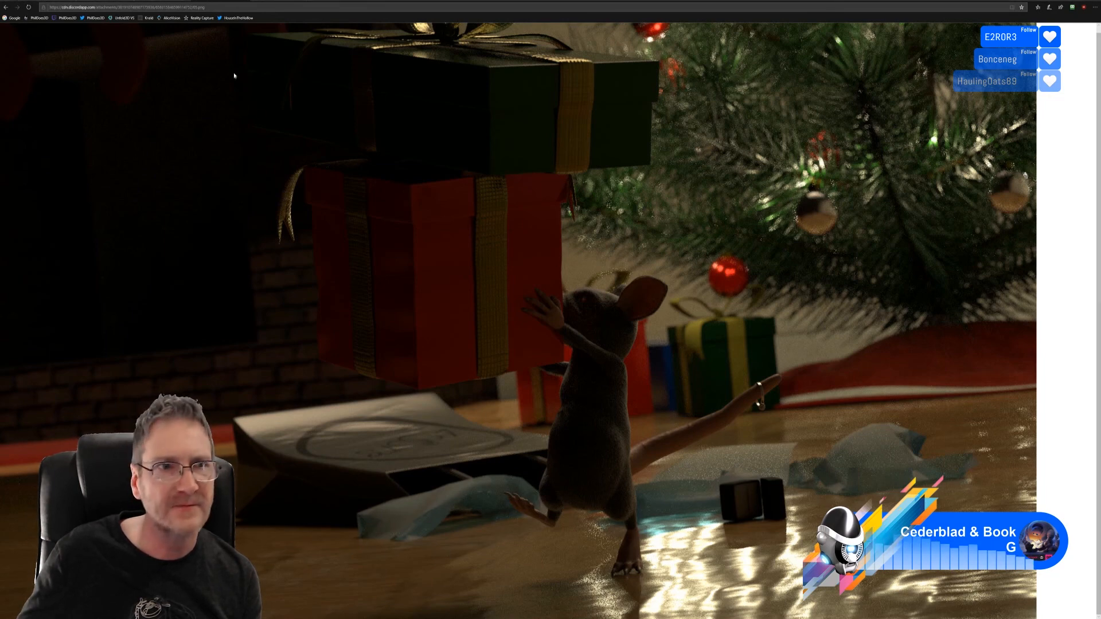
- Open the copied link to the portrait of the woman in a black turtleneck in a new tab and enlarge it
click(313, 2)
key(ctrl+v)
key(Return)
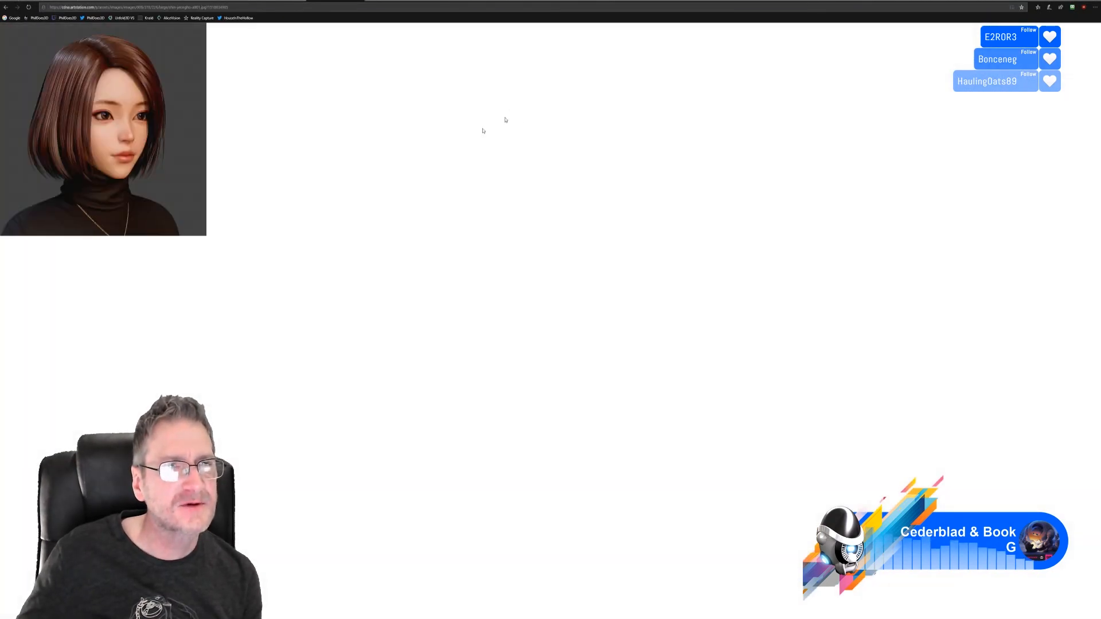
ctrl+scroll(352, 416, up, 7)
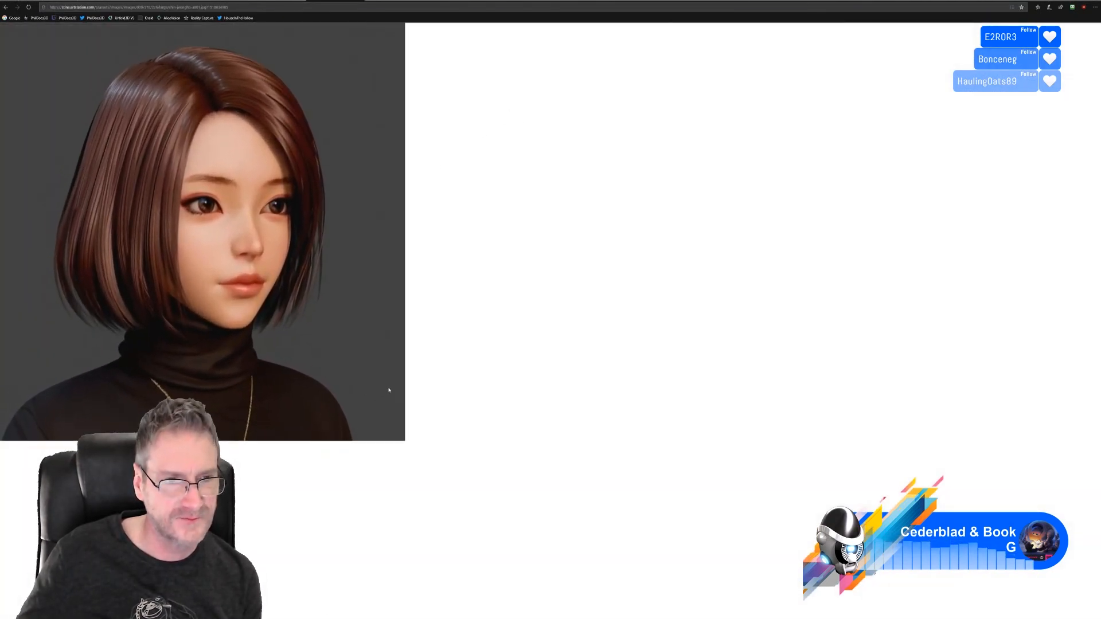
ctrl+scroll(469, 357, up, 2)
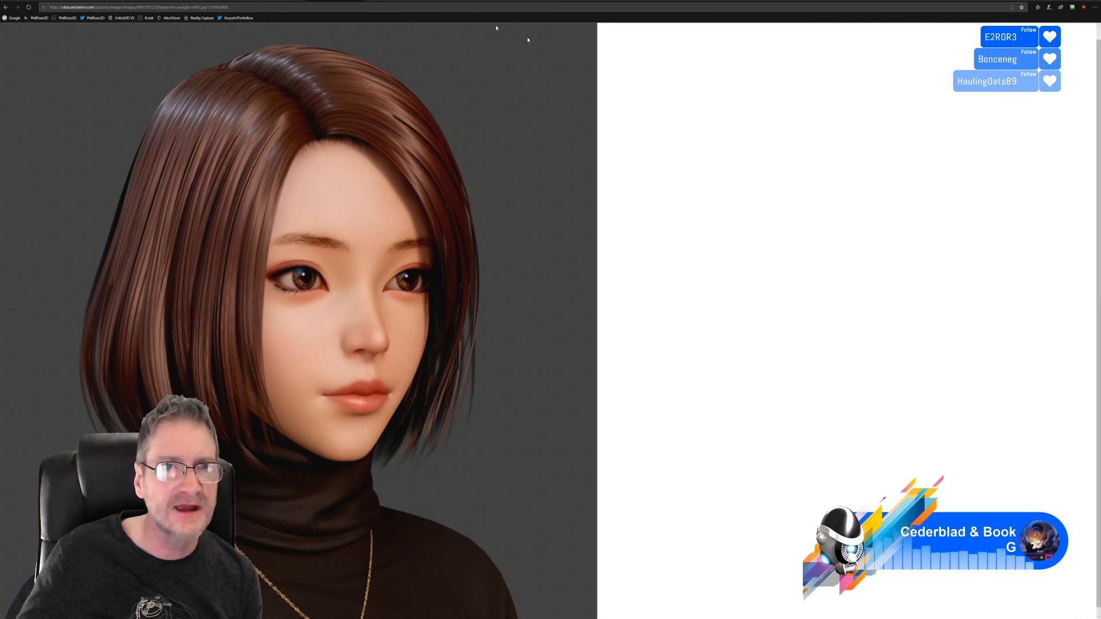
- Open the copied link to the four-panel image of the bob-haired head and its grey mesh in a new tab, enlarged
click(370, 1)
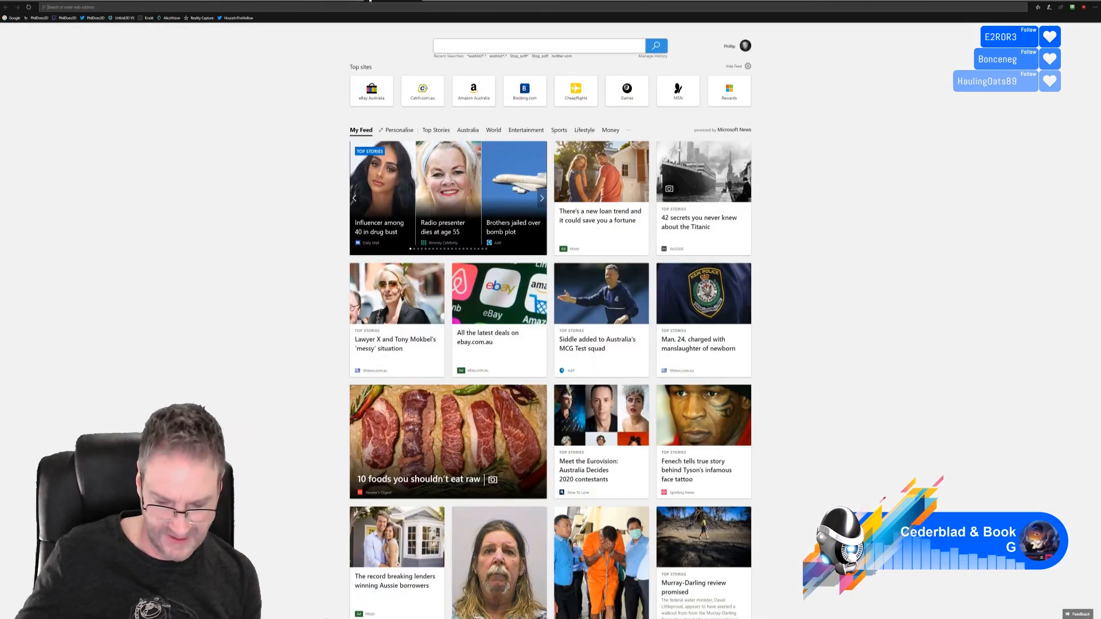
key(ctrl+v)
key(Return)
ctrl+scroll(278, 235, up, 8)
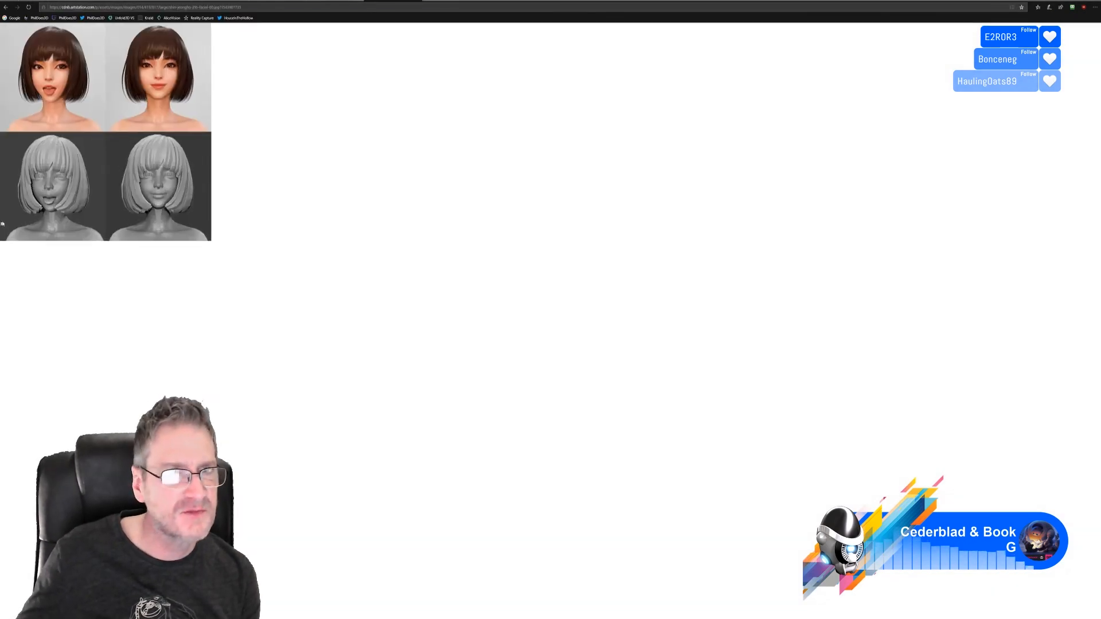
ctrl+scroll(319, 316, up, 5)
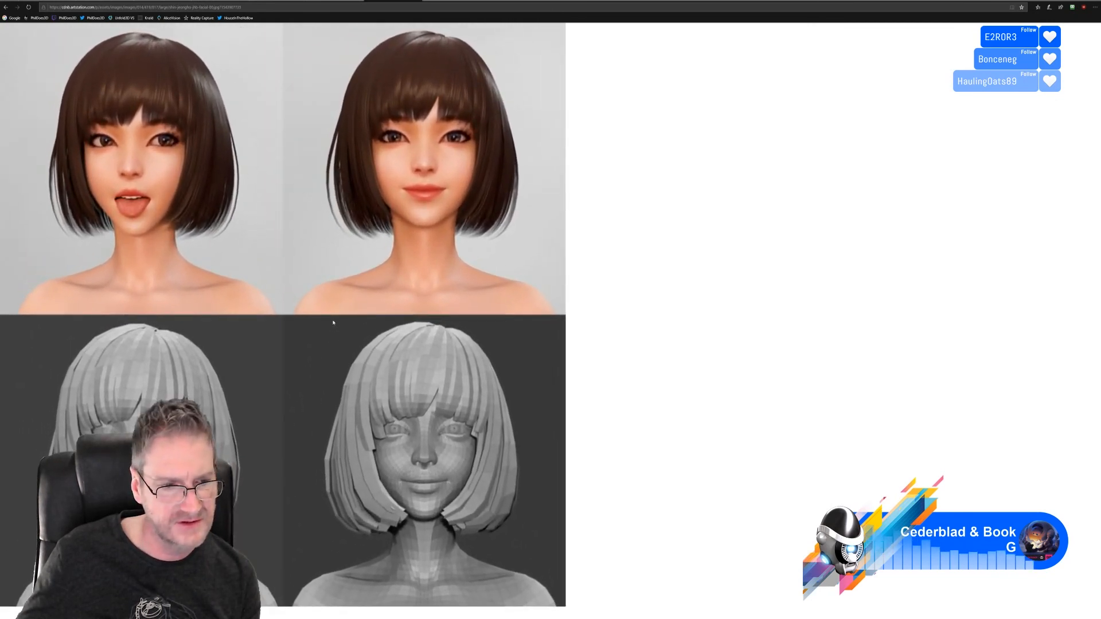
ctrl+scroll(333, 323, up, 1)
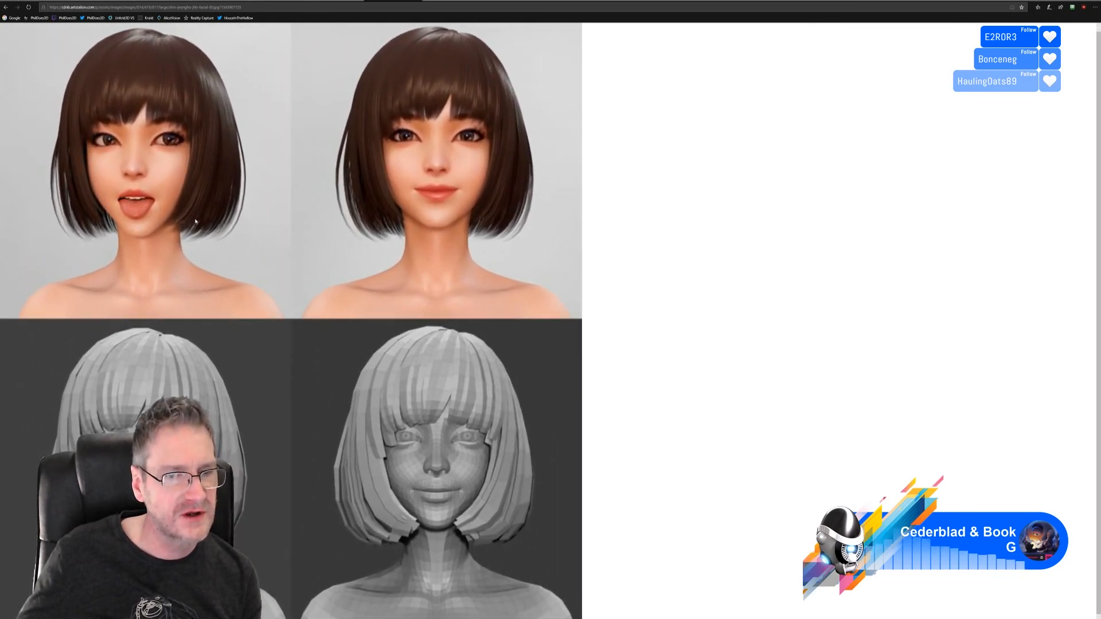
- Review the opened artwork images again one after another and return to the column project in Substance Painter
click(319, 2)
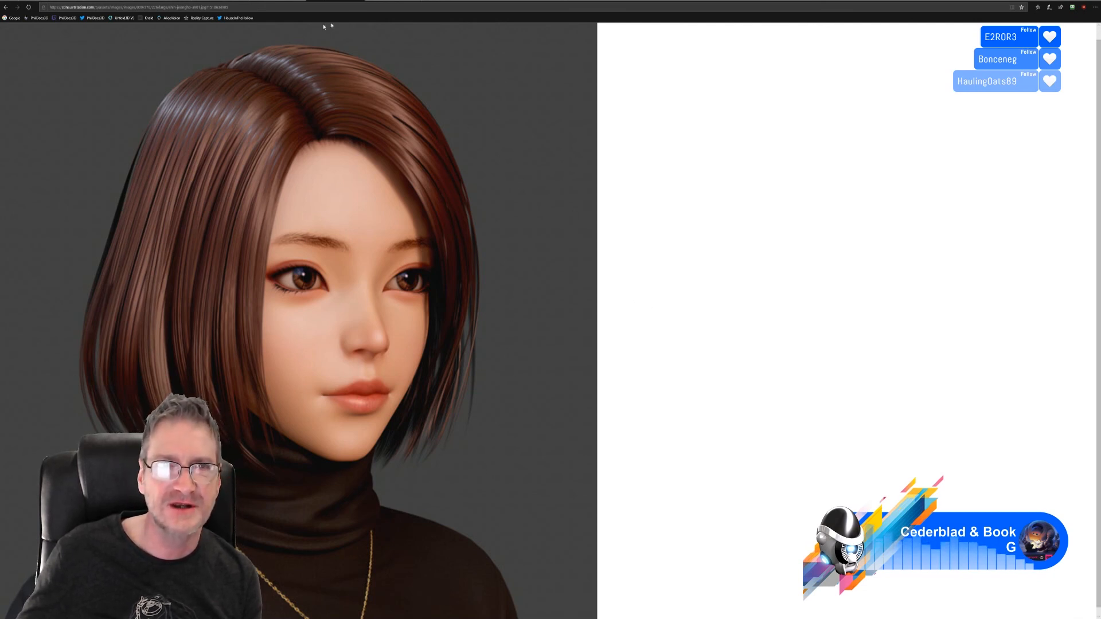
click(410, 1)
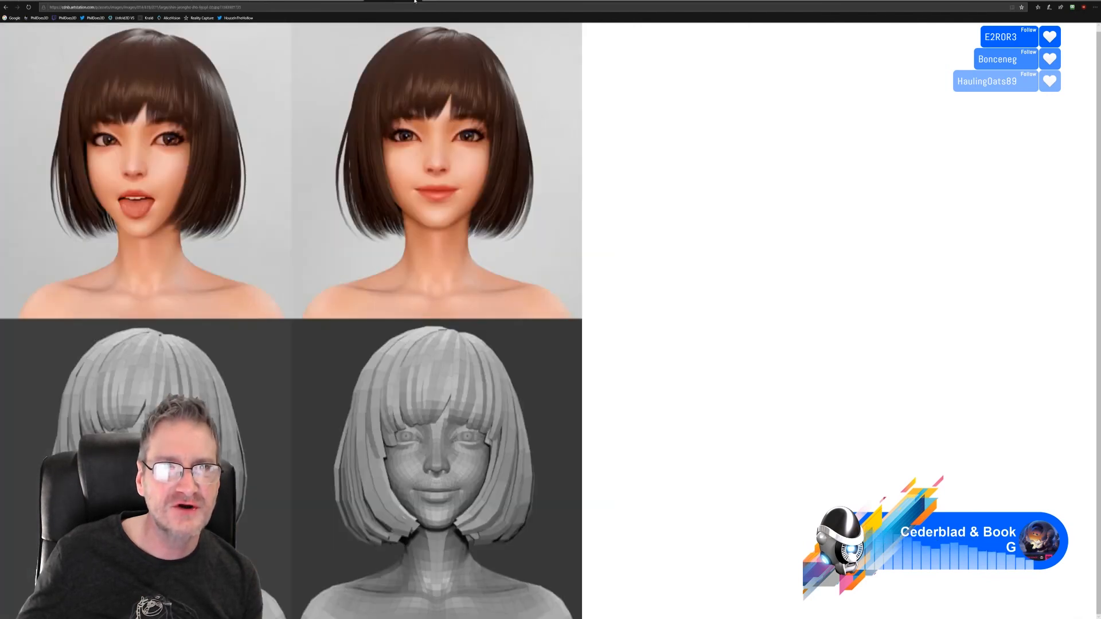
click(417, 2)
click(359, 1)
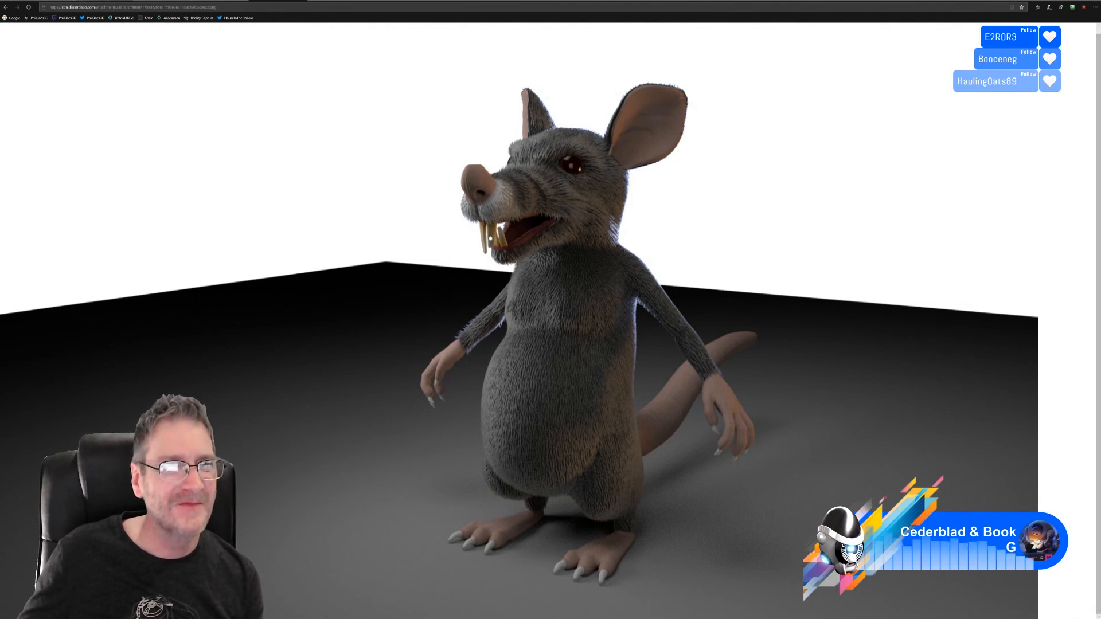
click(49, 1)
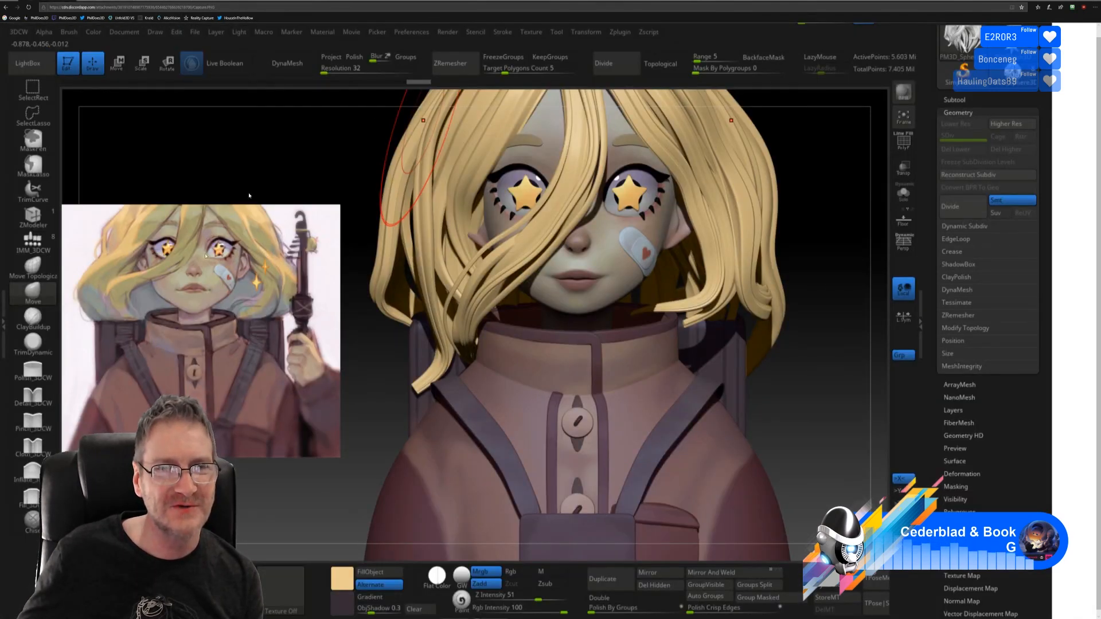
click(100, 1)
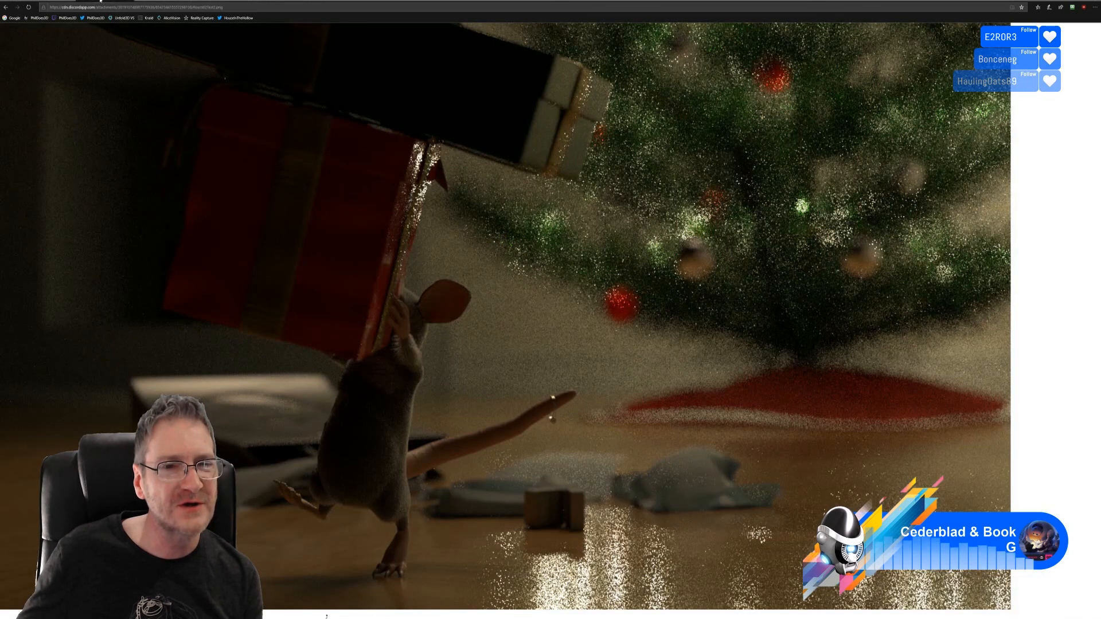
click(162, 2)
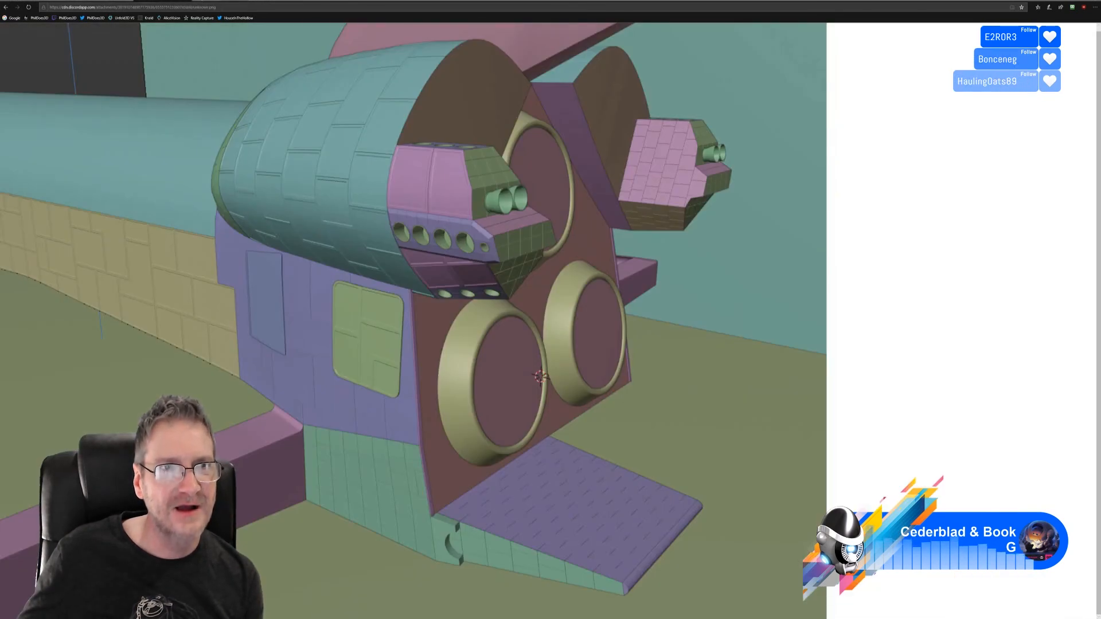
click(207, 1)
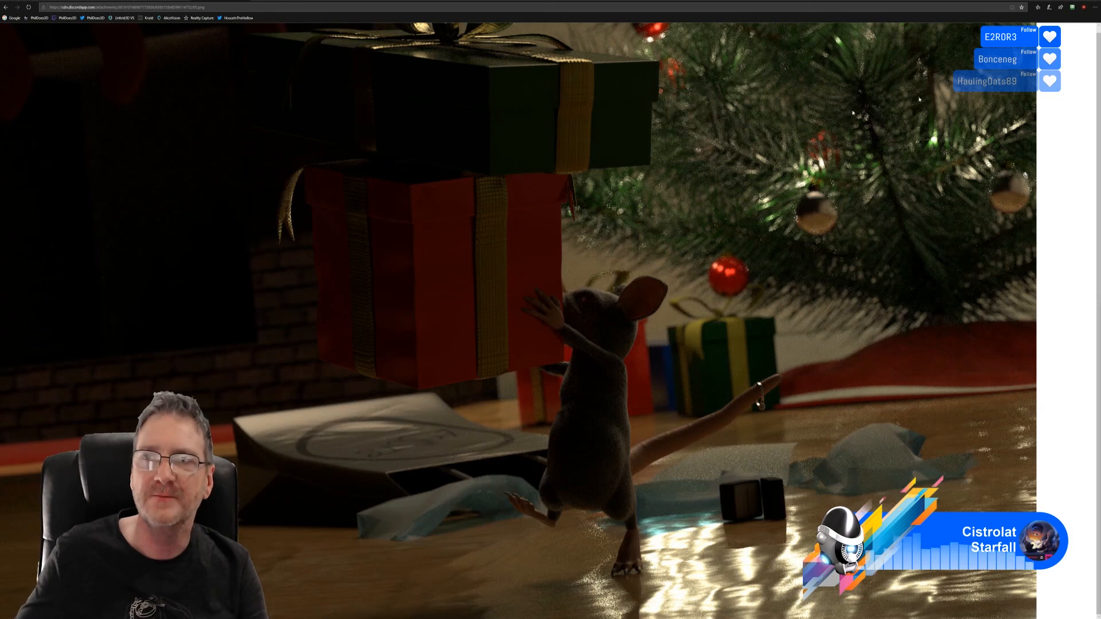
click(1070, 1)
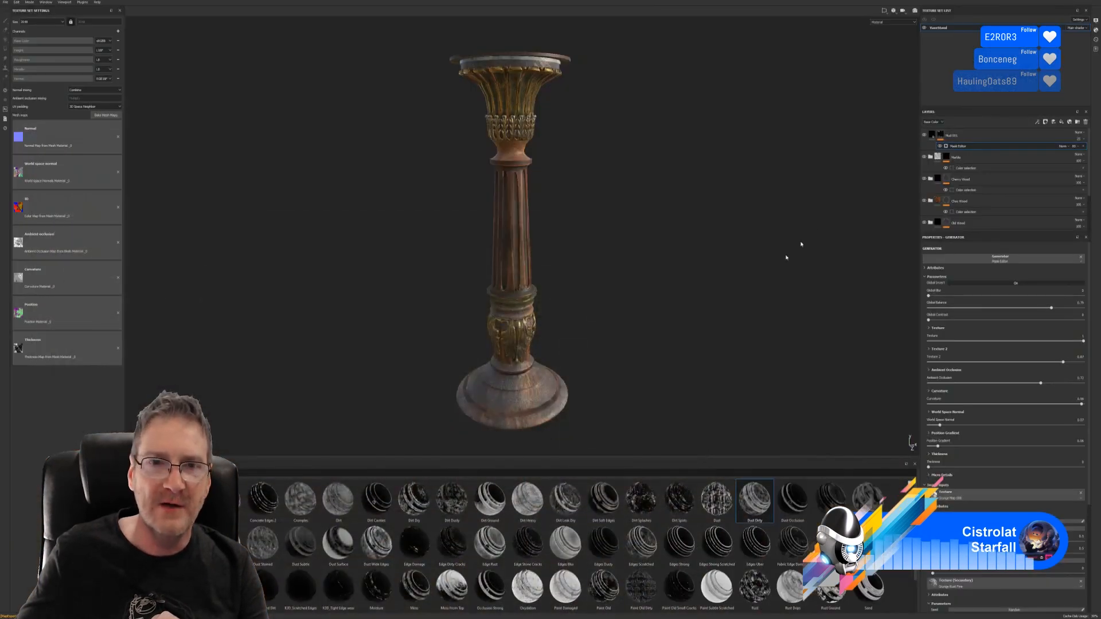